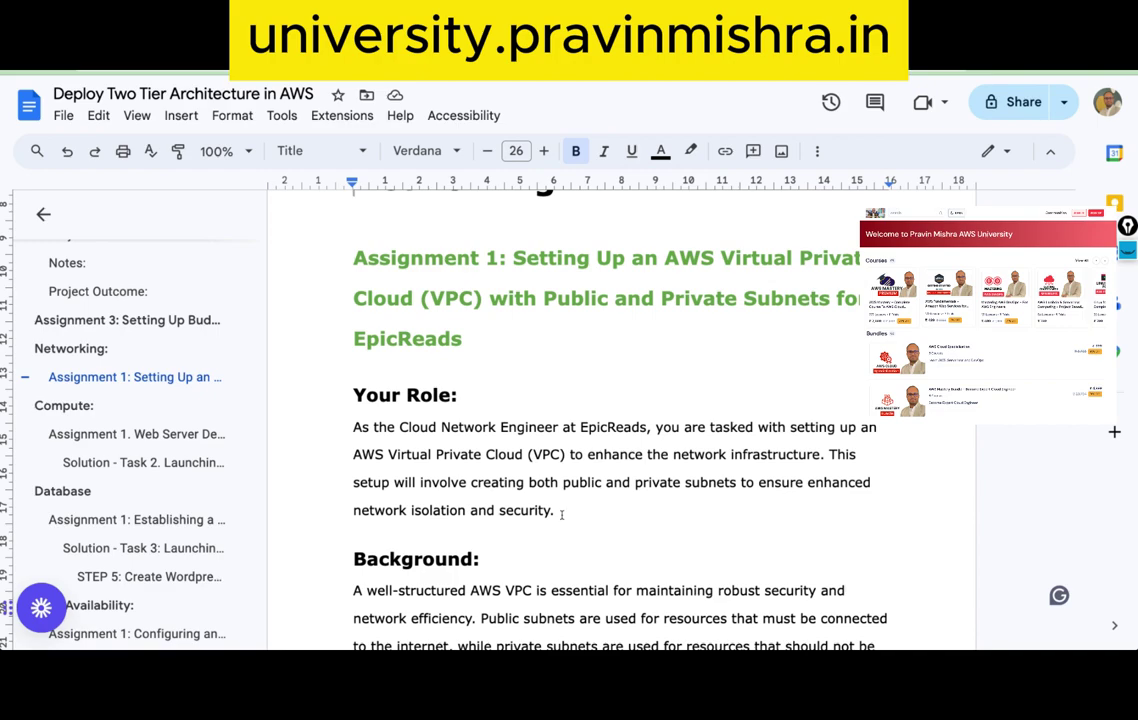
# Step: Mark and circle the VPC in the architecture diagram with the screen pen, then clear the drawings
pyautogui.scroll(2, 562, 516)
pyautogui.scroll(-10, 534, 509)
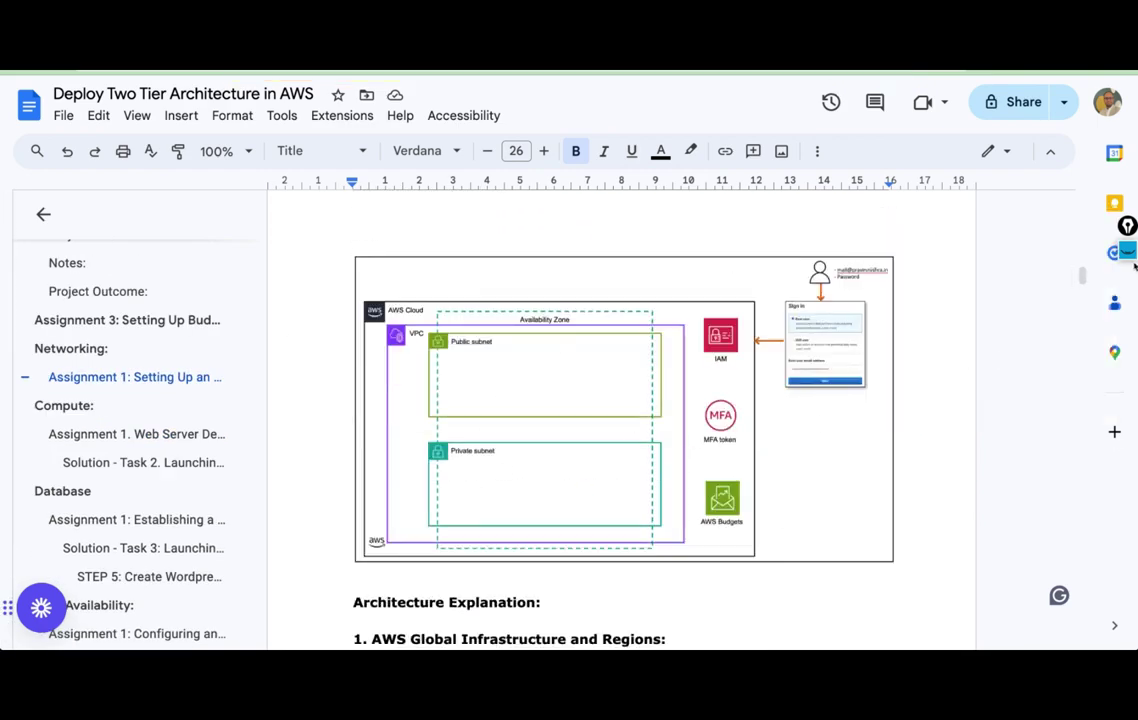
pyautogui.moveTo(1127, 305)
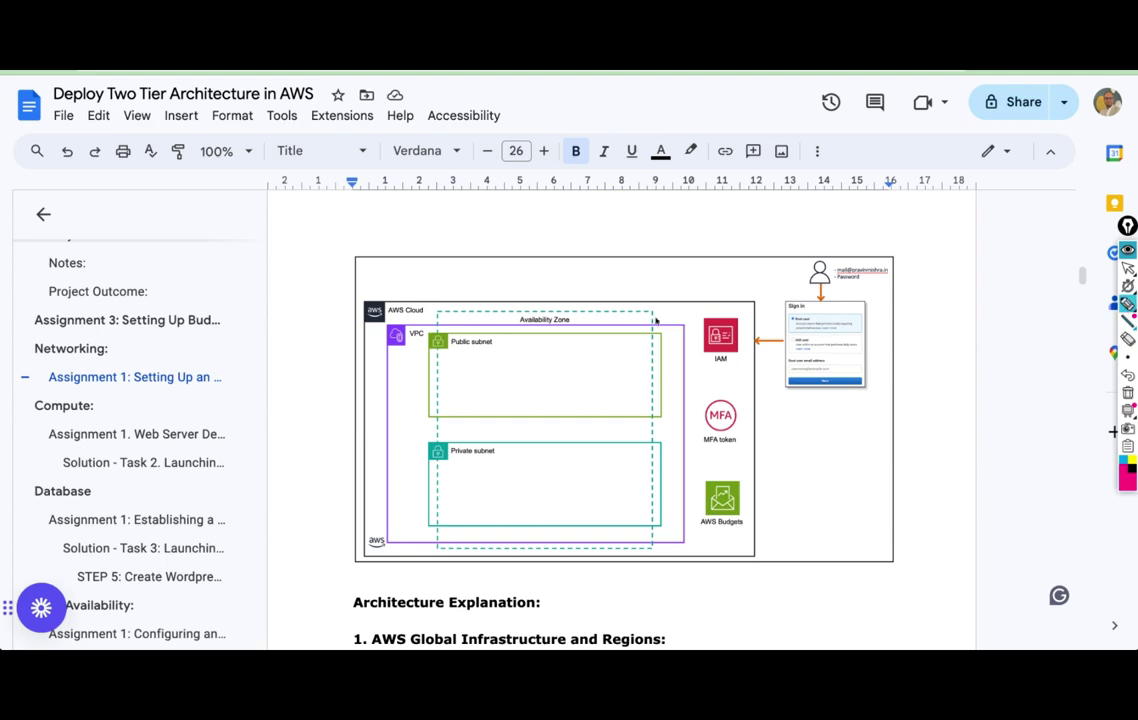
pyautogui.moveTo(400, 335); pyautogui.dragTo(430, 327)
pyautogui.moveTo(630, 315)
pyautogui.mouseDown()
pyautogui.moveTo(420, 336)
pyautogui.moveTo(378, 450)
pyautogui.moveTo(511, 582)
pyautogui.moveTo(731, 473)
pyautogui.moveTo(683, 308)
pyautogui.moveTo(545, 296)
pyautogui.moveTo(655, 284)
pyautogui.moveTo(655, 274)
pyautogui.moveTo(658, 298)
pyautogui.mouseUp()
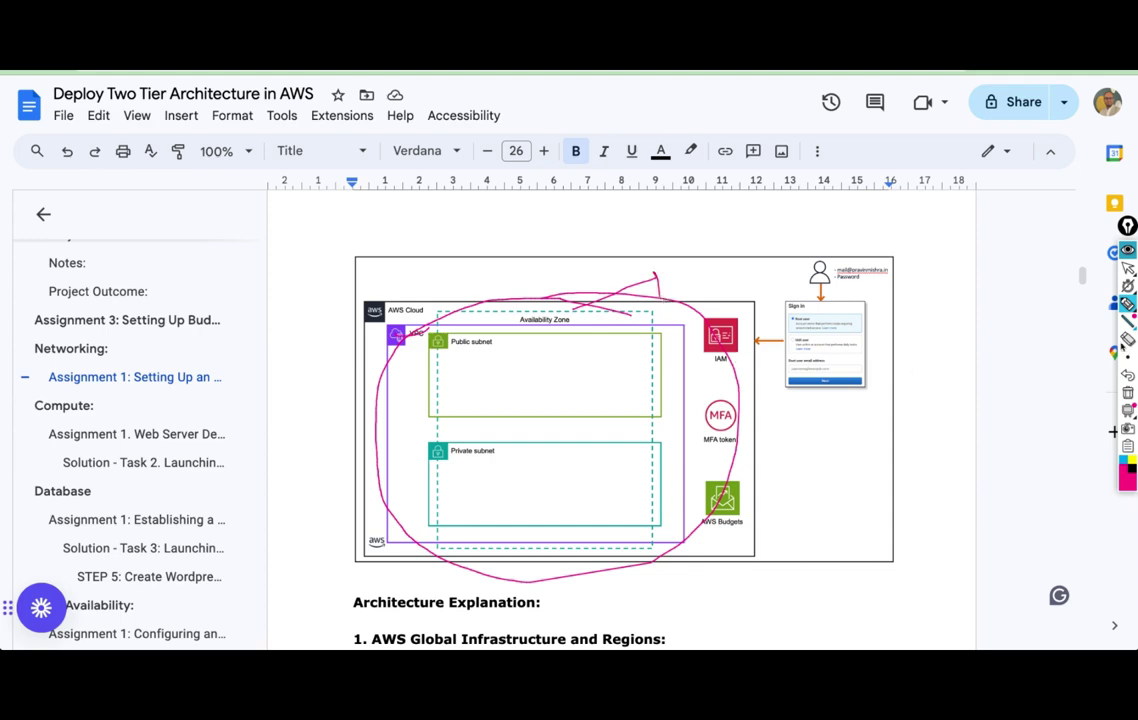
pyautogui.click(1127, 392)
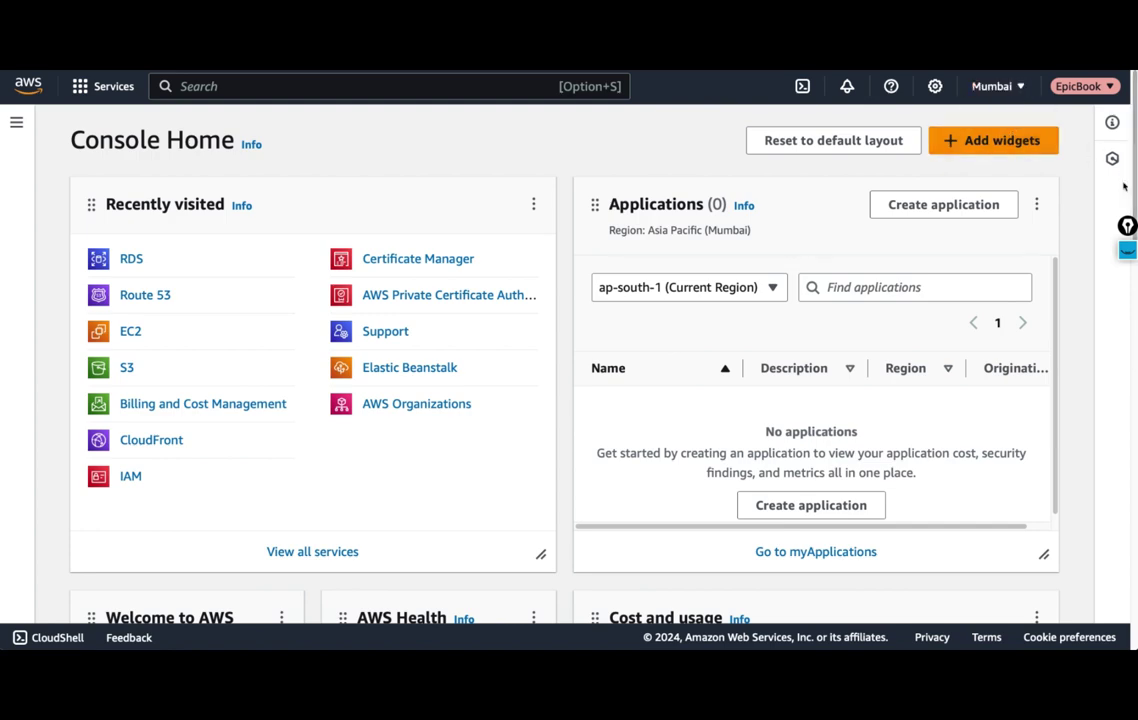
# Step: Circle the EpicBook account name, toggle the annotations off and on, clear them, and open the region list
pyautogui.moveTo(1088, 76)
pyautogui.mouseDown()
pyautogui.moveTo(1050, 84)
pyautogui.moveTo(1127, 97)
pyautogui.mouseUp()
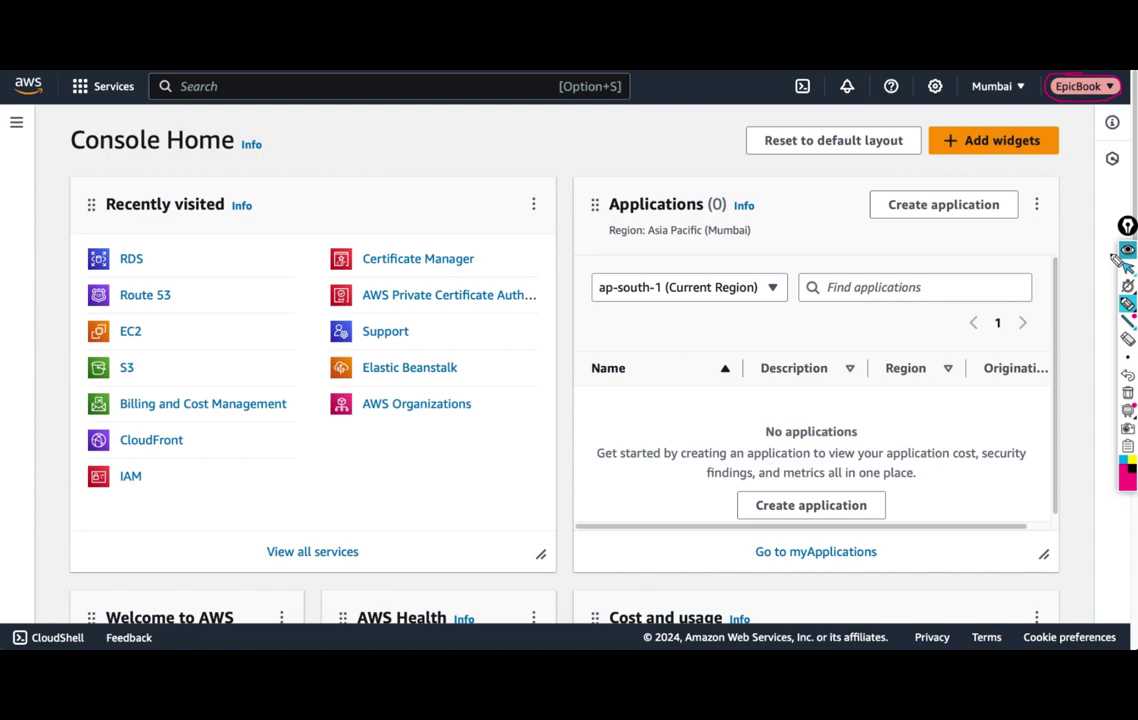
pyautogui.moveTo(1127, 304)
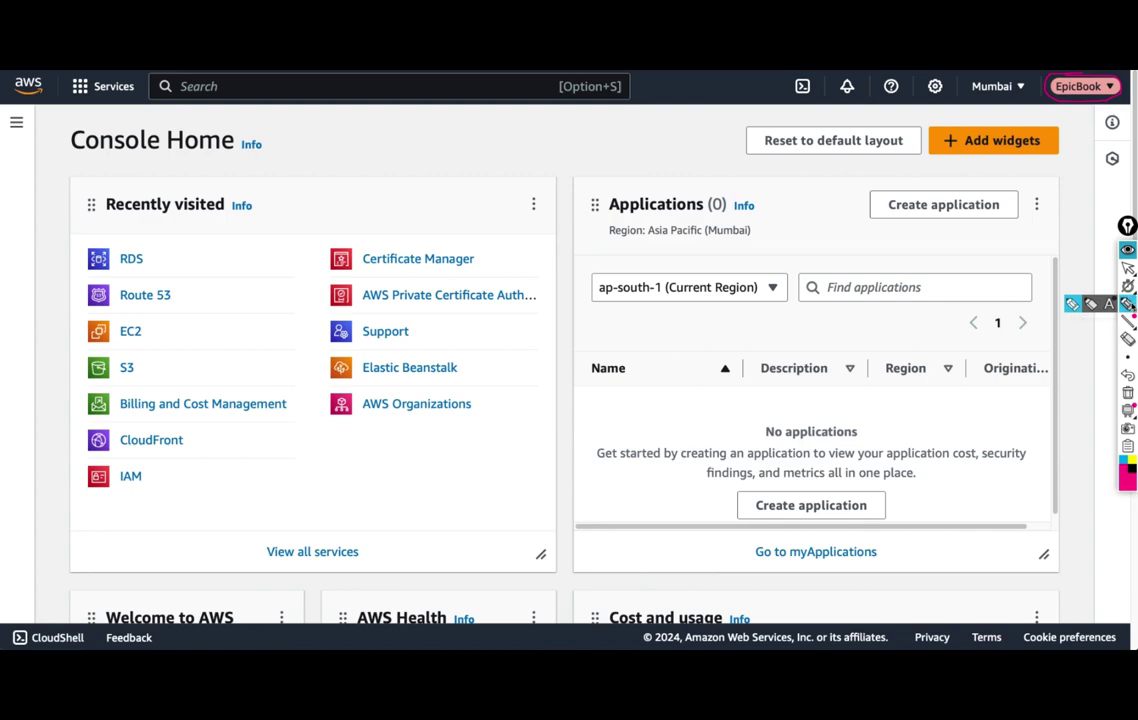
pyautogui.click(1127, 249)
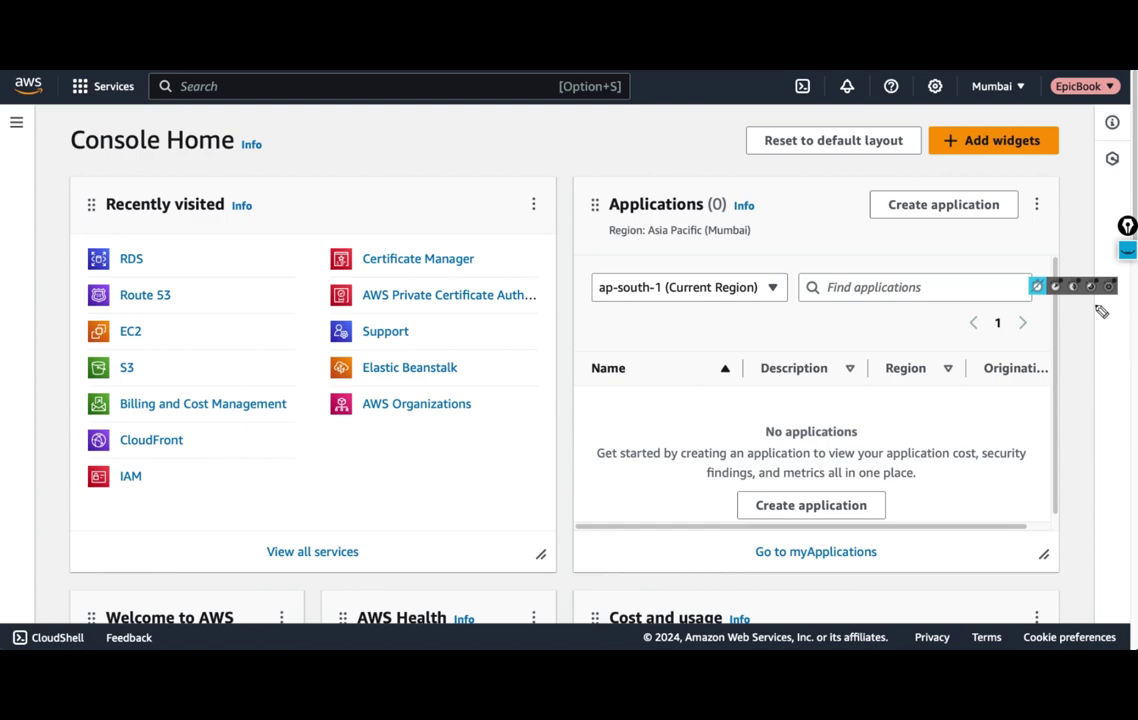
pyautogui.click(1127, 249)
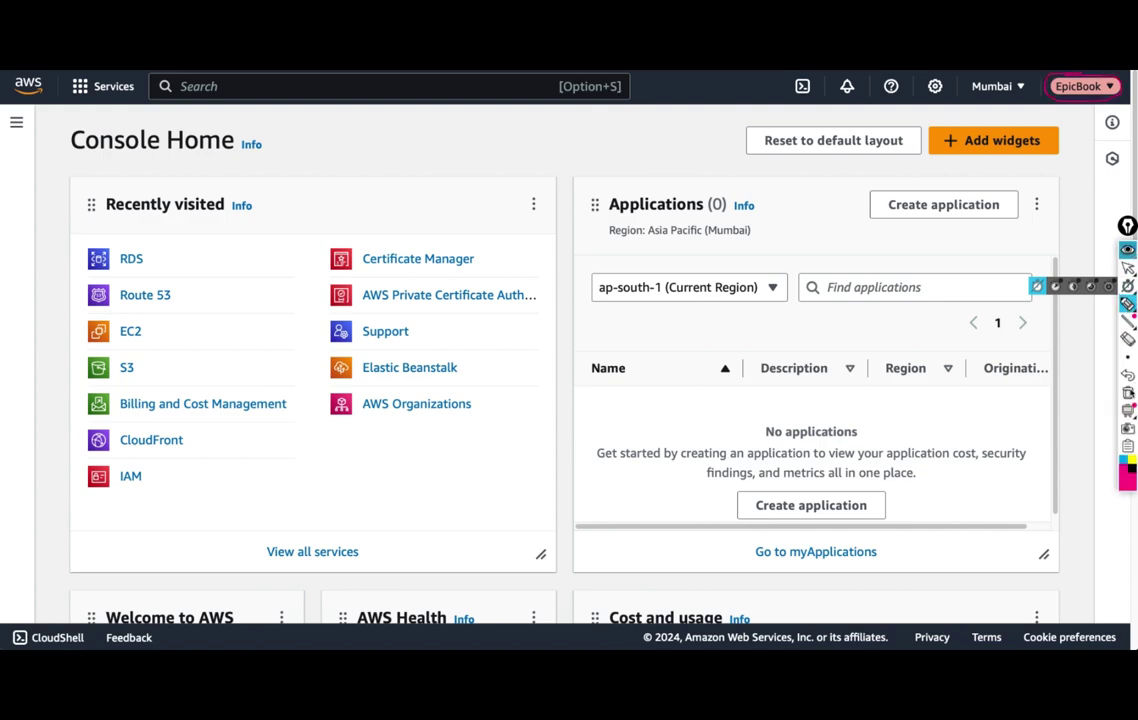
pyautogui.click(1129, 268)
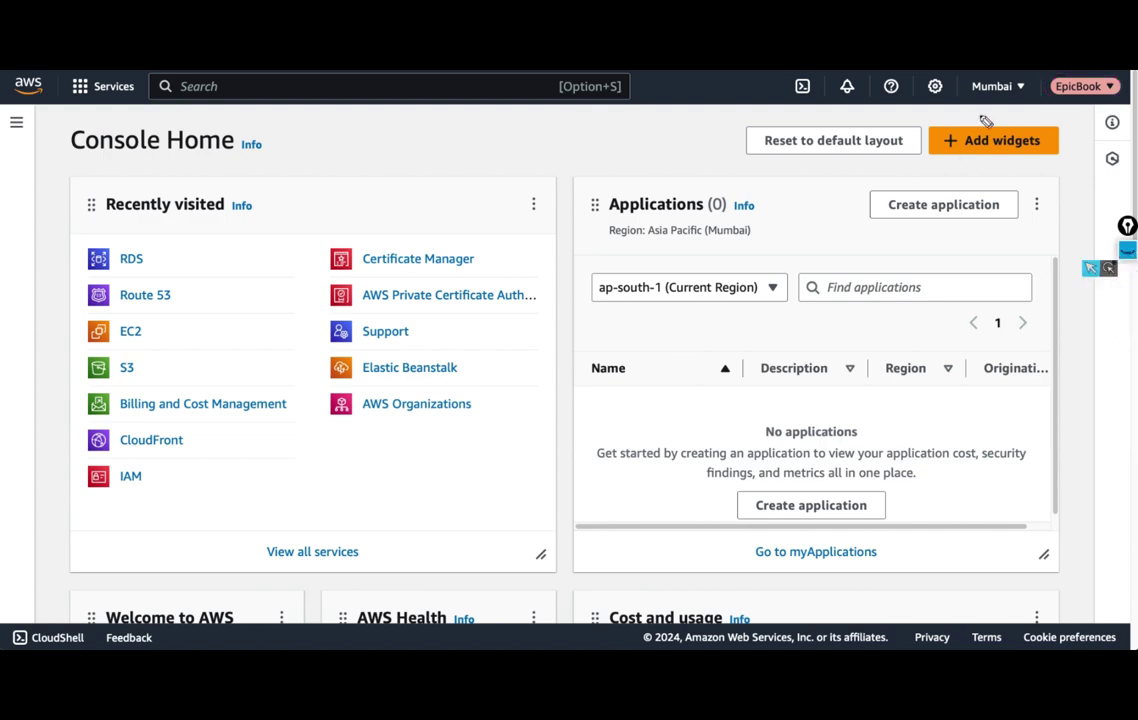
pyautogui.click(1024, 89)
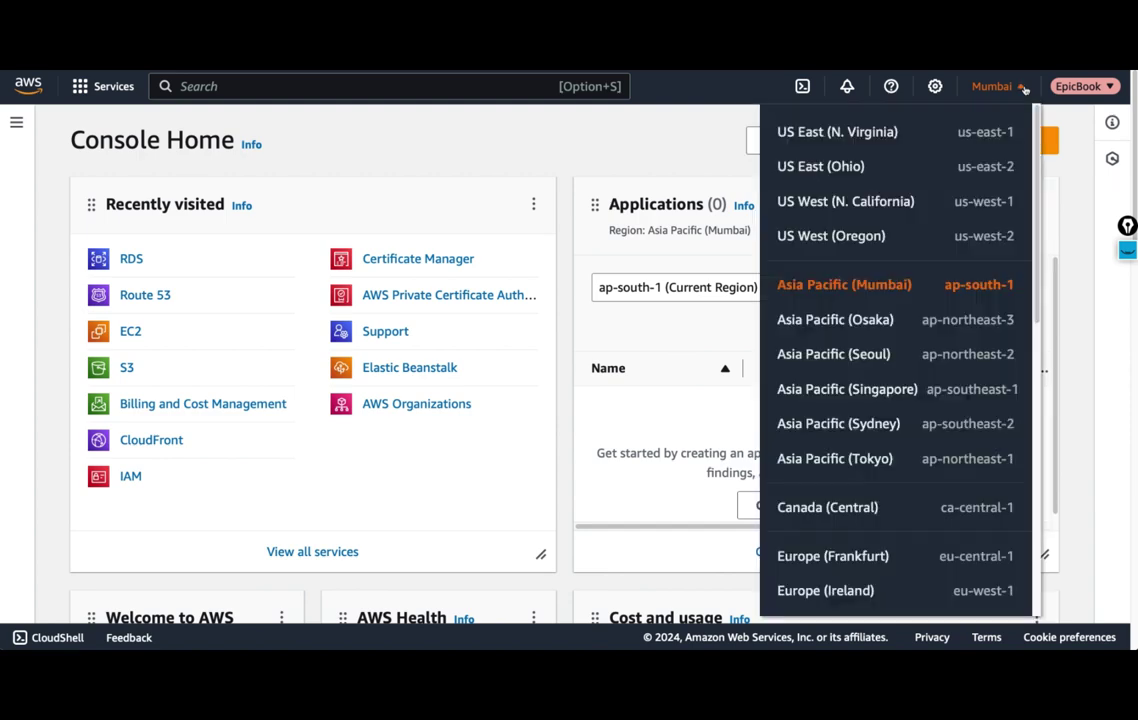
# Step: Keep Asia Pacific (Mumbai) as the region and switch back to the assignment document
pyautogui.scroll(-5, 934, 285)
pyautogui.scroll(5, 934, 288)
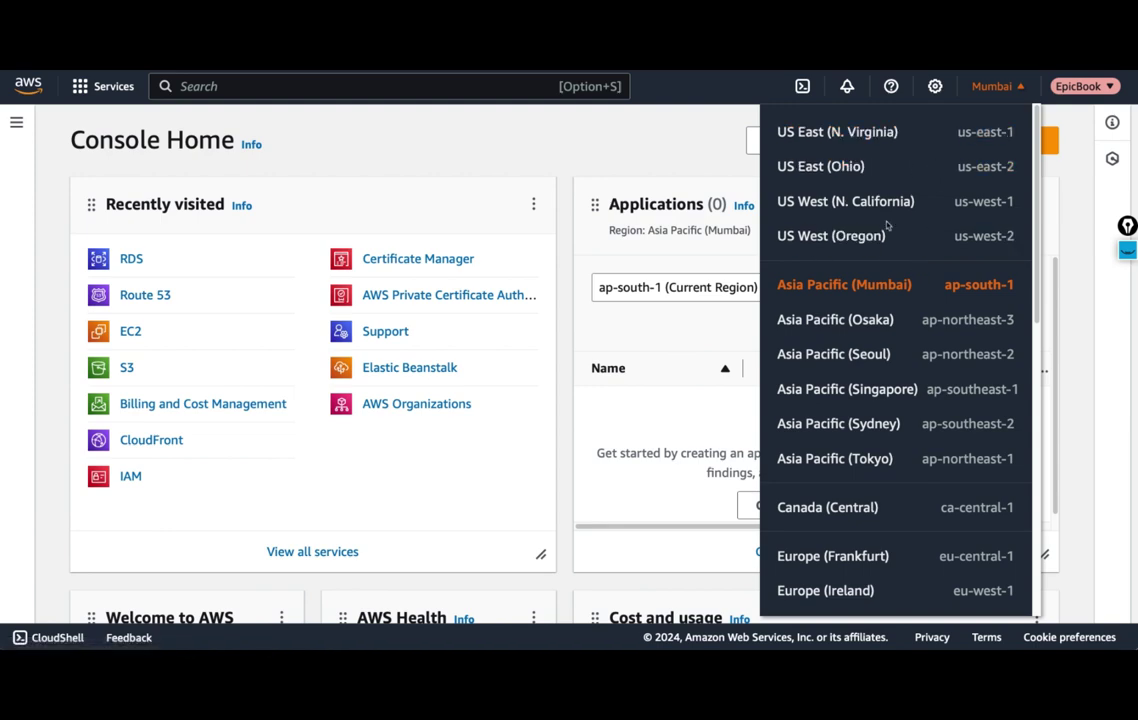
pyautogui.click(873, 283)
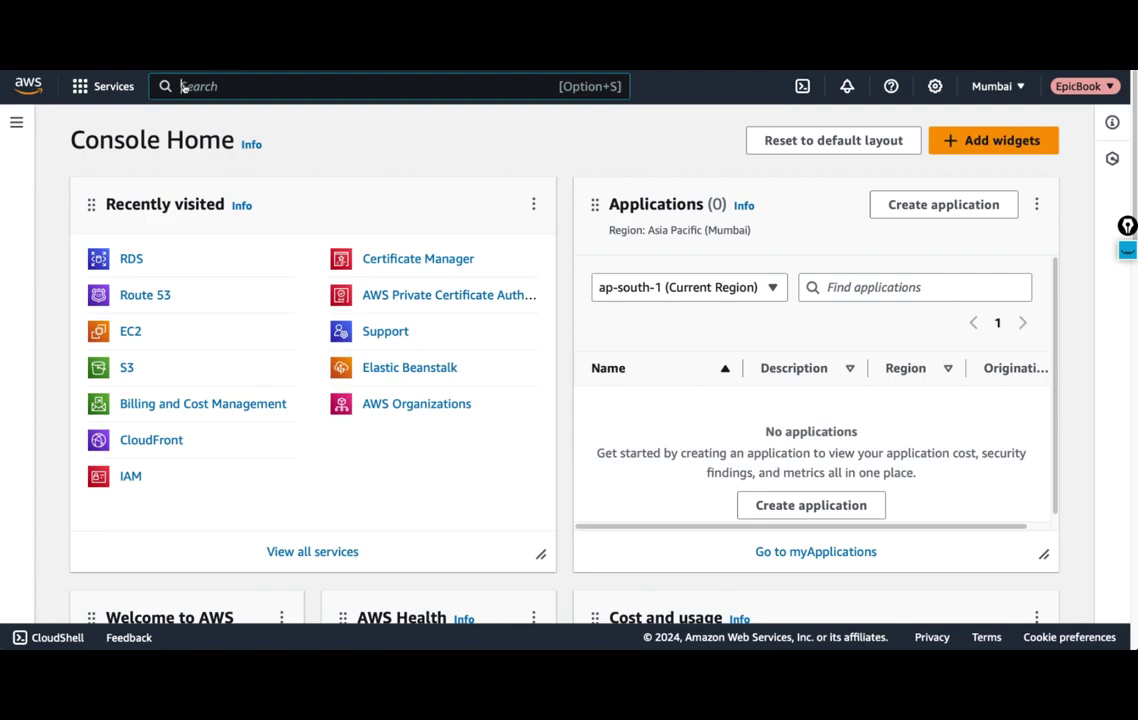
pyautogui.hotkey('ctrl', 'Tab')
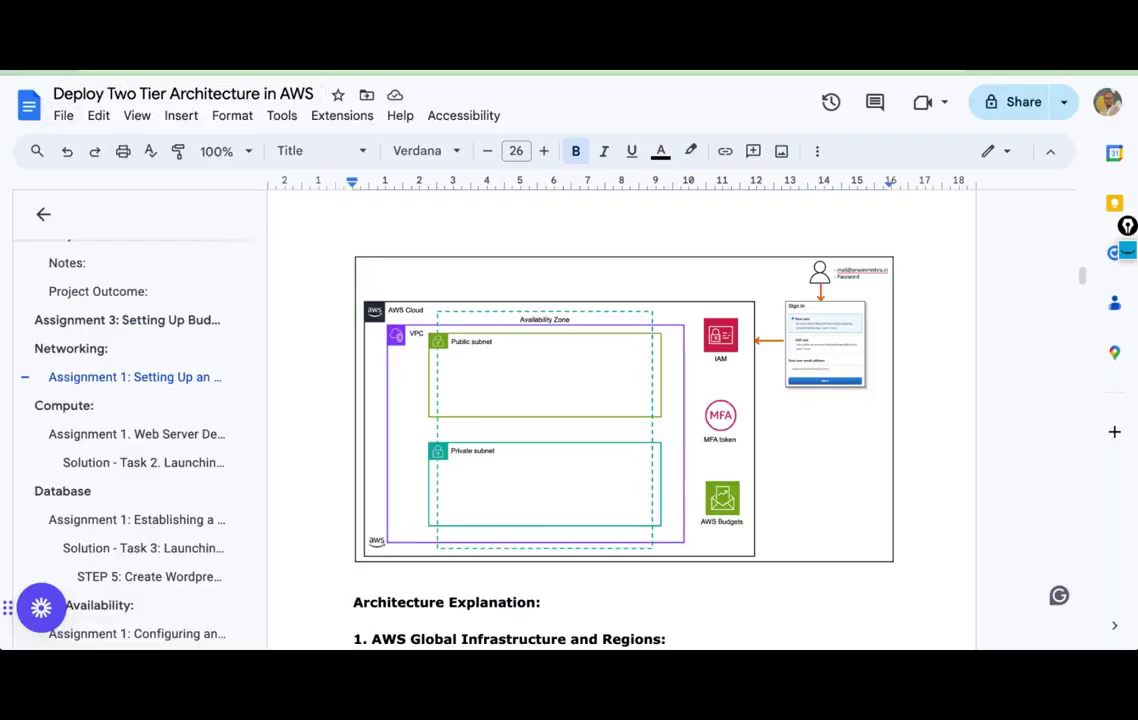
# Step: Switch to the Solution document and jump to the Task 1 section
pyautogui.hotkey('ctrl', 'Tab')
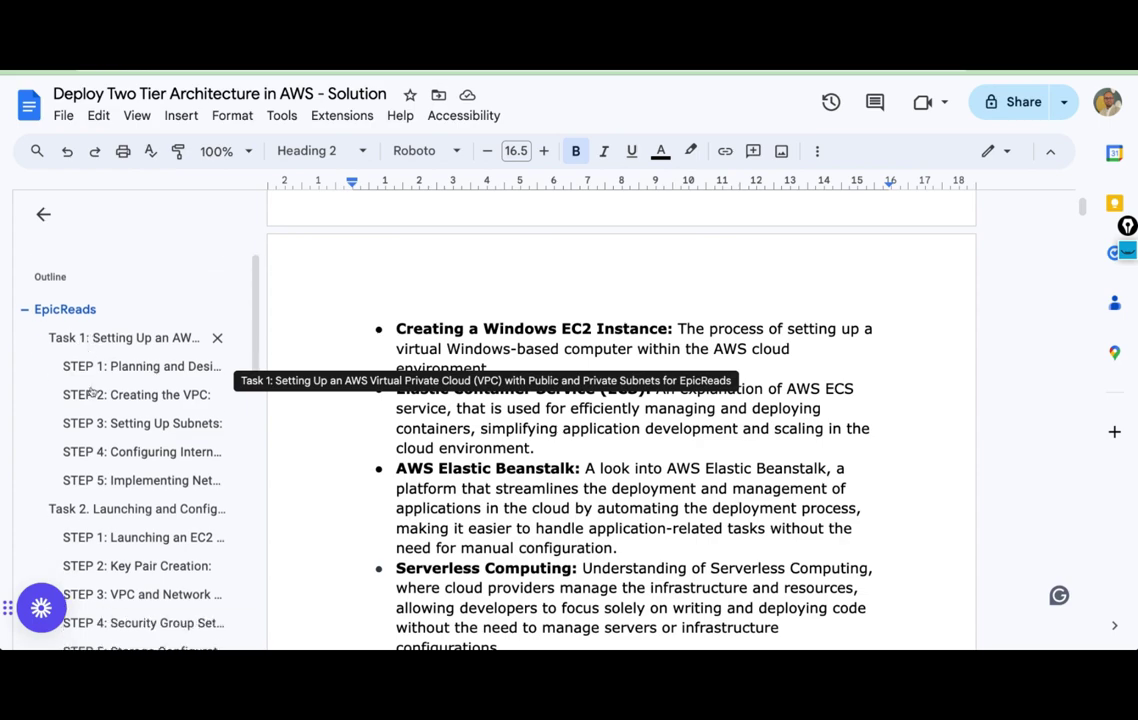
pyautogui.scroll(-5, 90, 392)
pyautogui.scroll(8, 120, 380)
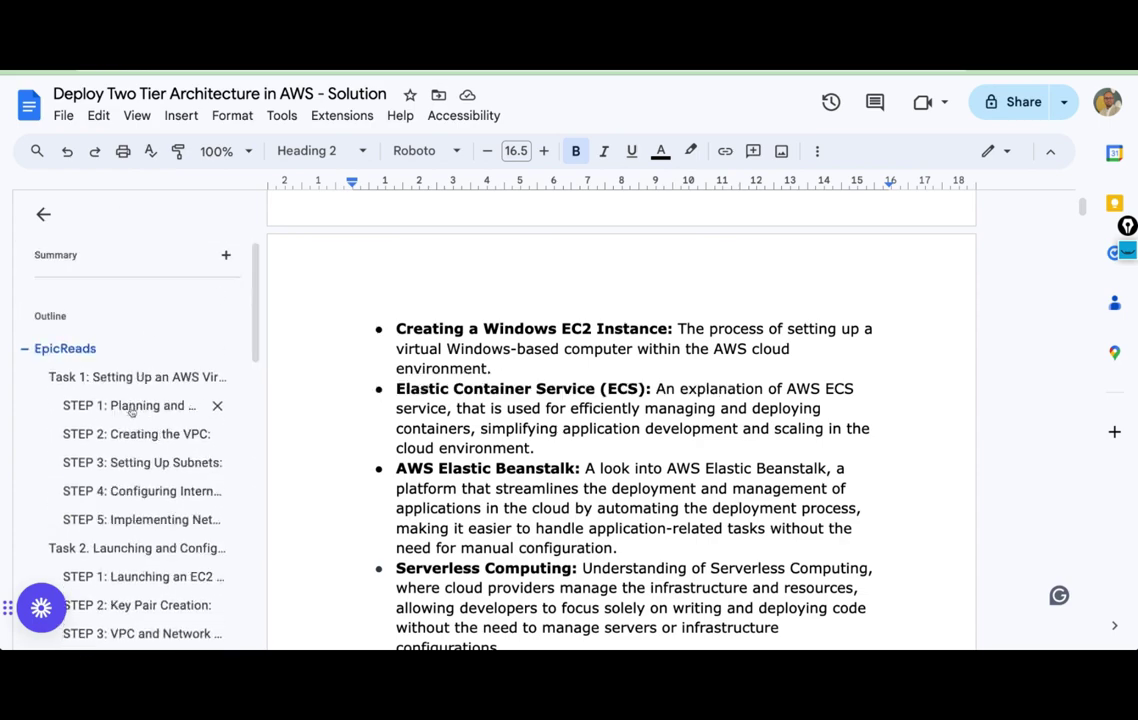
pyautogui.click(132, 376)
pyautogui.scroll(-5, 517, 487)
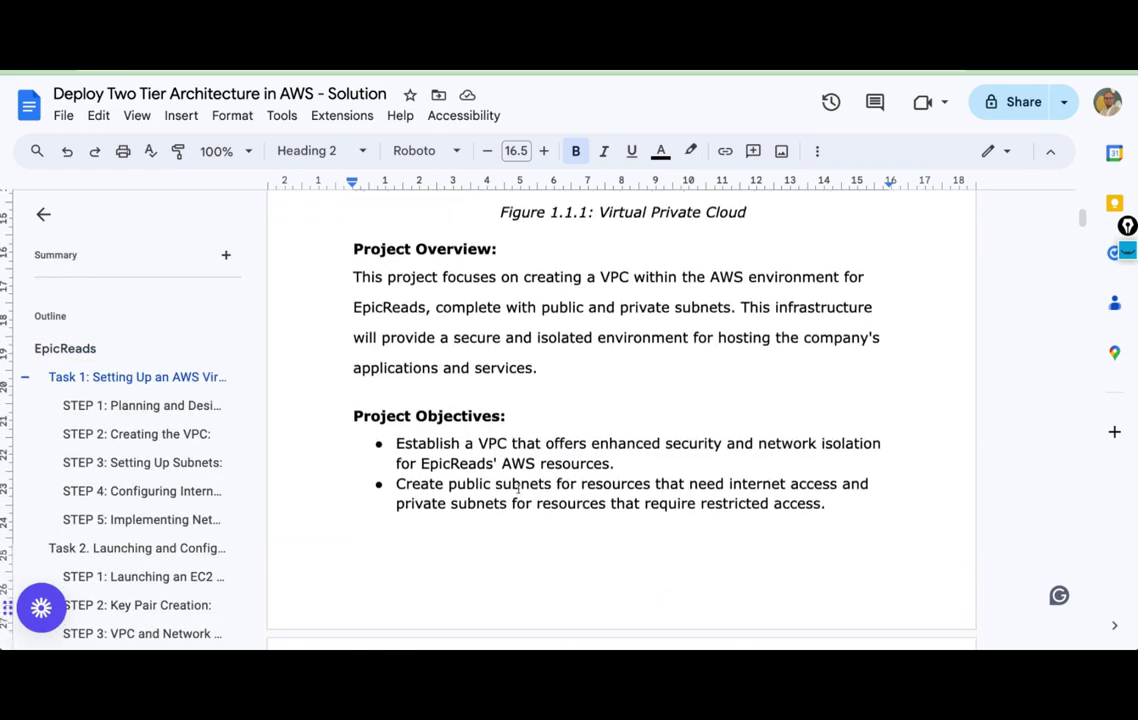
pyautogui.scroll(-8, 517, 487)
pyautogui.scroll(1, 561, 440)
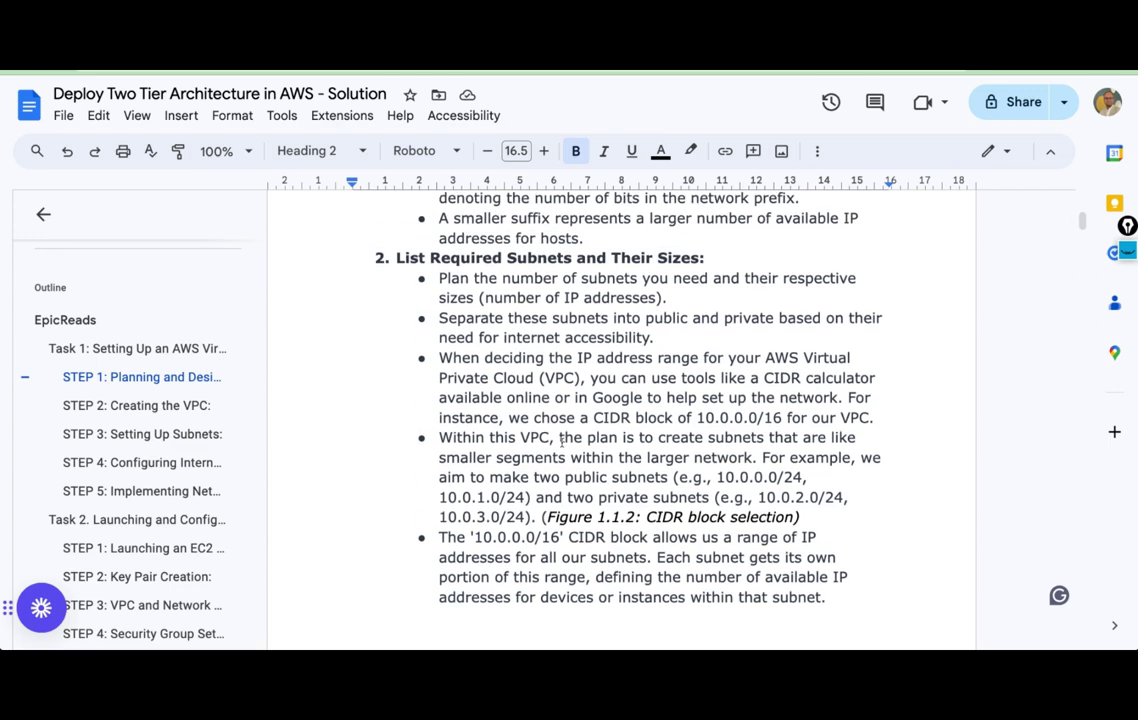
pyautogui.scroll(1, 517, 402)
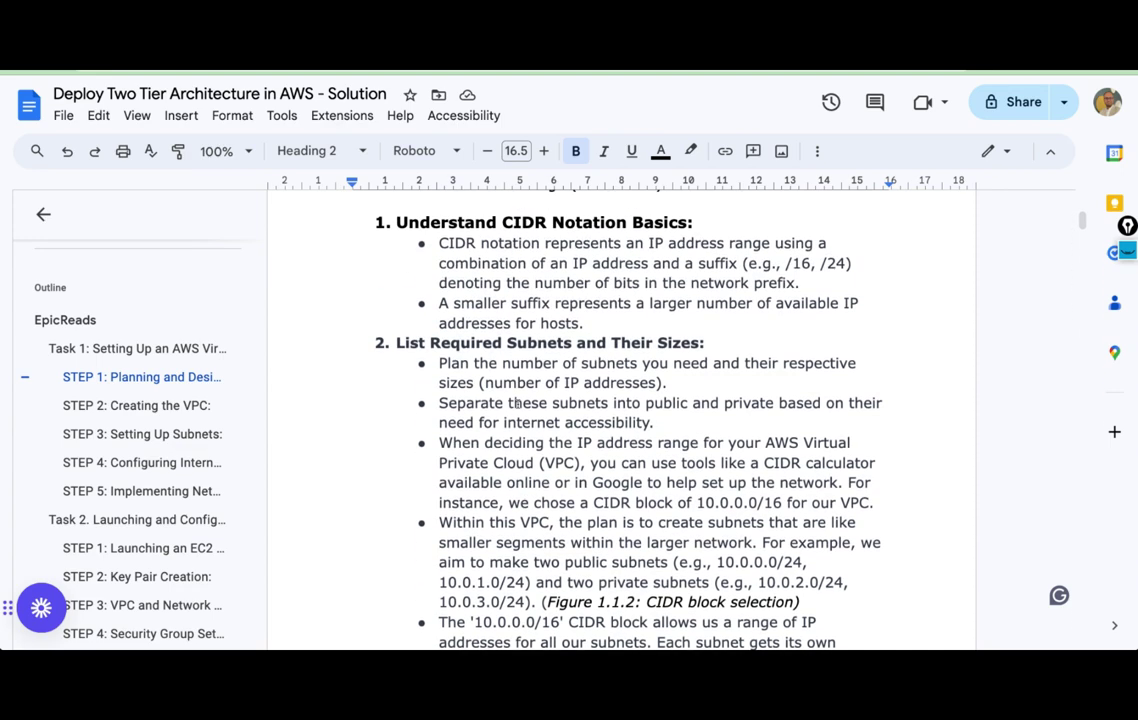
pyautogui.scroll(2, 487, 383)
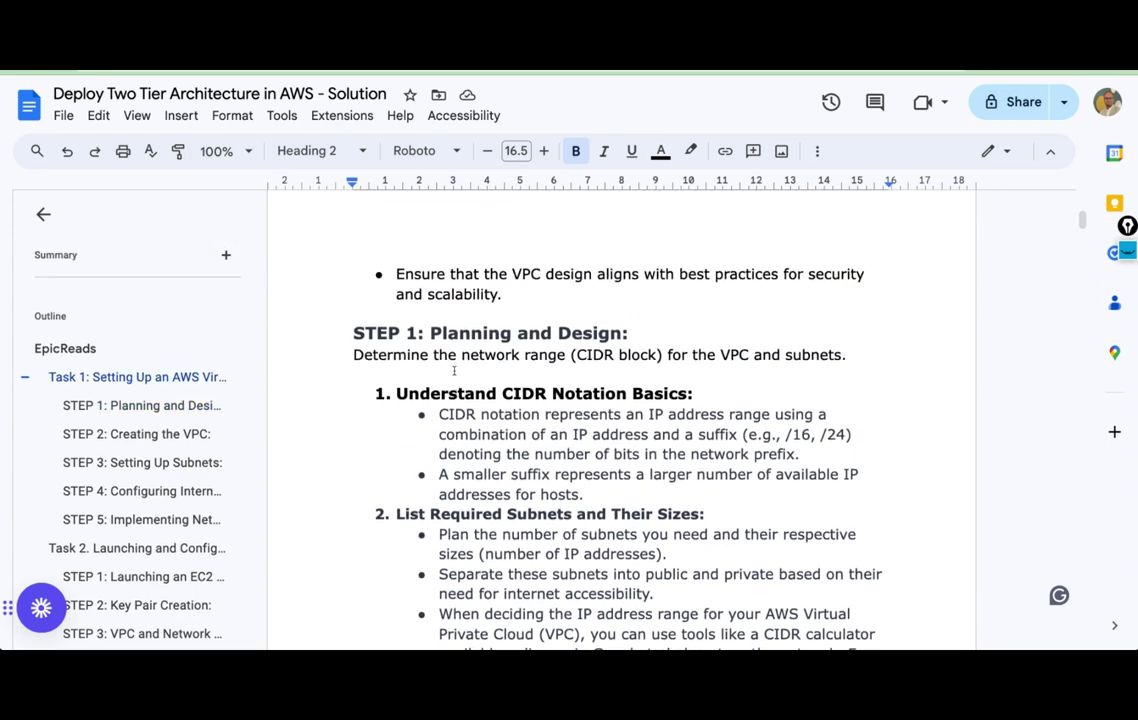
# Step: Highlight Planning and Design, CIDR block, /16, 10.0.0.0/16 and the 10.0.0.0/24 and 10.0.2.0/24 subnets
pyautogui.moveTo(431, 333); pyautogui.dragTo(634, 329)
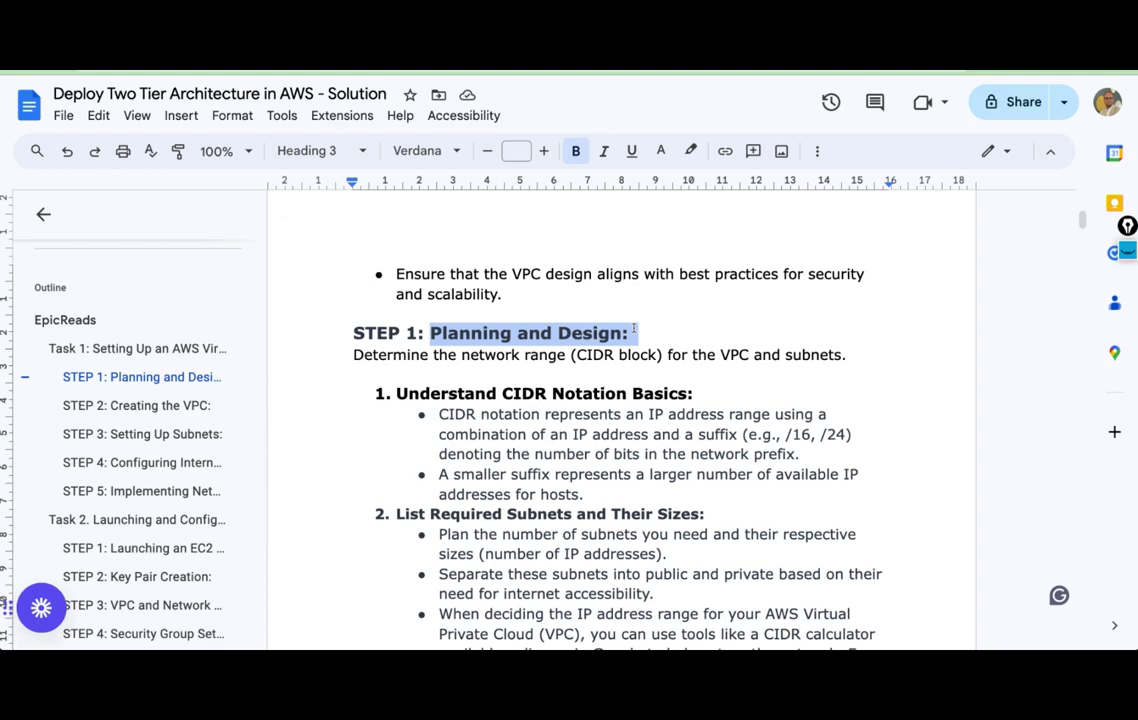
pyautogui.moveTo(576, 355); pyautogui.dragTo(656, 356)
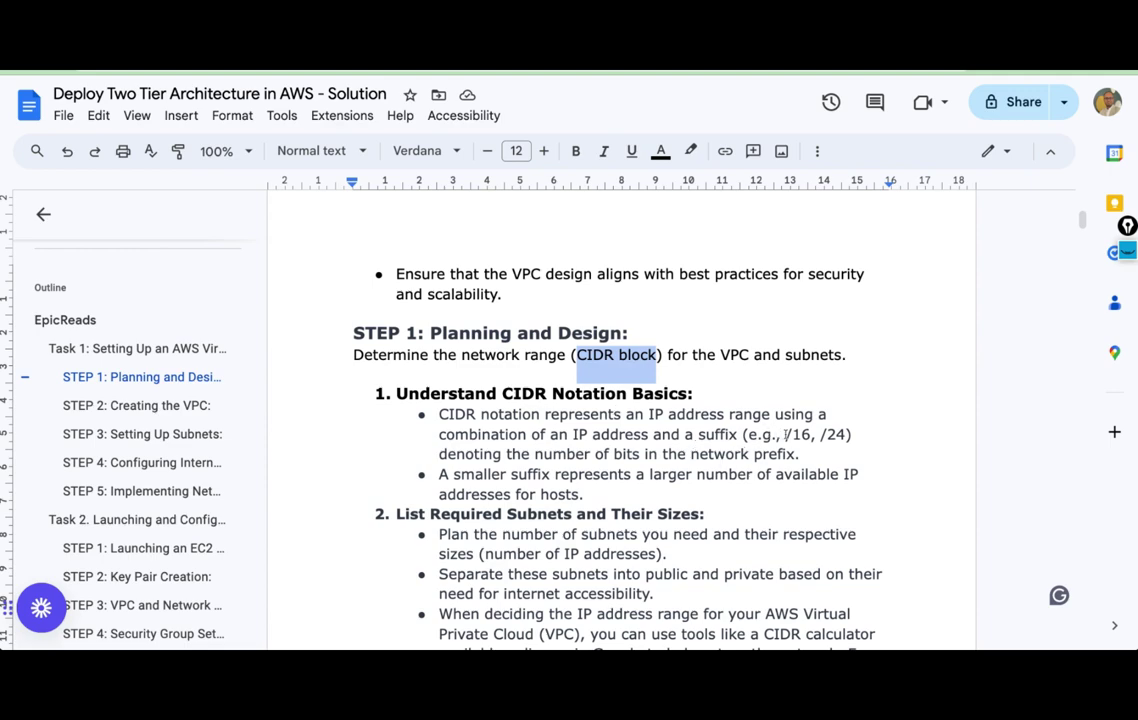
pyautogui.moveTo(786, 434); pyautogui.dragTo(811, 434)
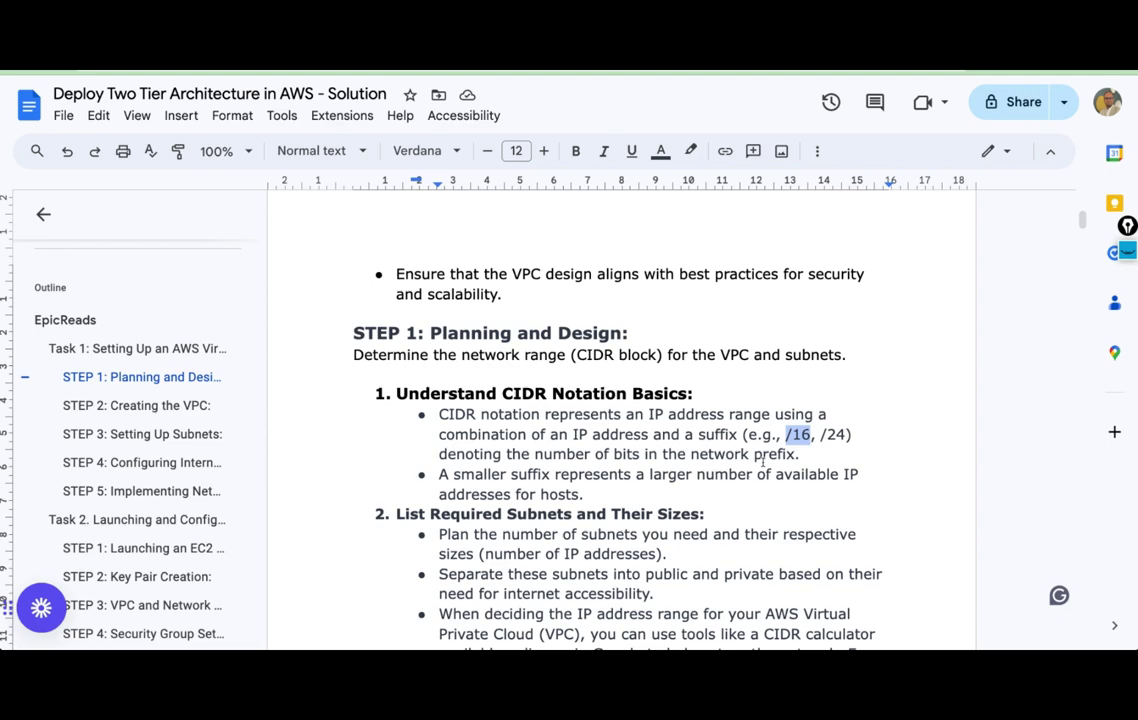
pyautogui.scroll(-4, 596, 444)
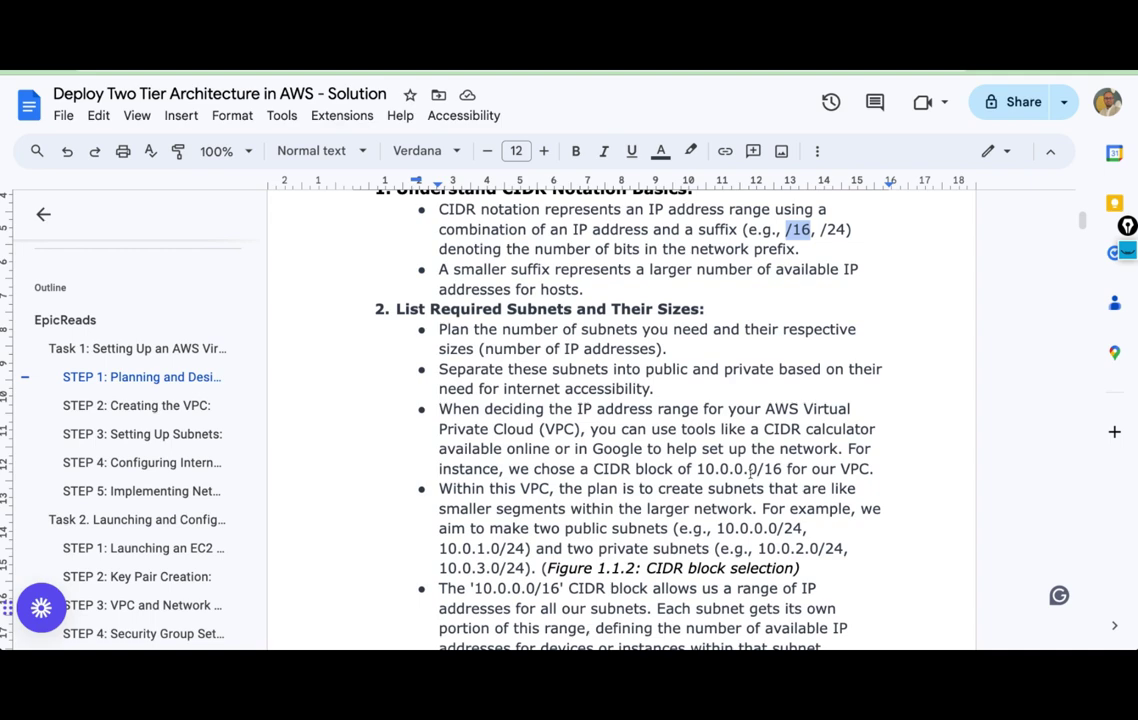
pyautogui.scroll(-2, 751, 475)
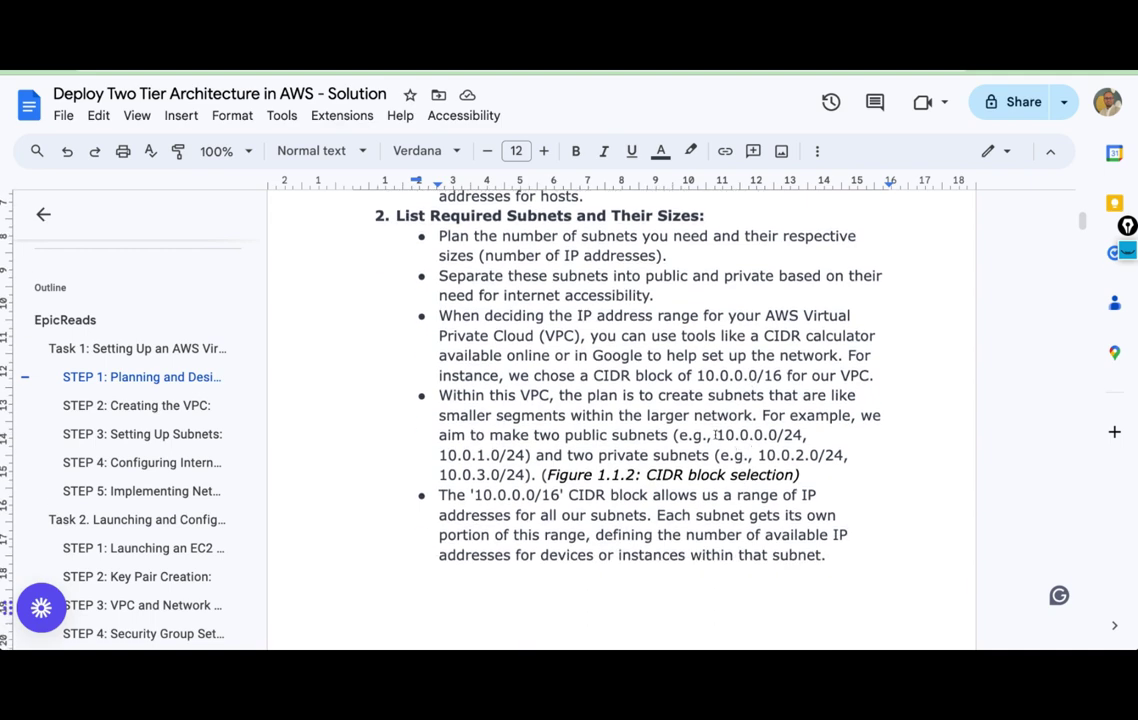
pyautogui.moveTo(716, 435); pyautogui.dragTo(802, 435)
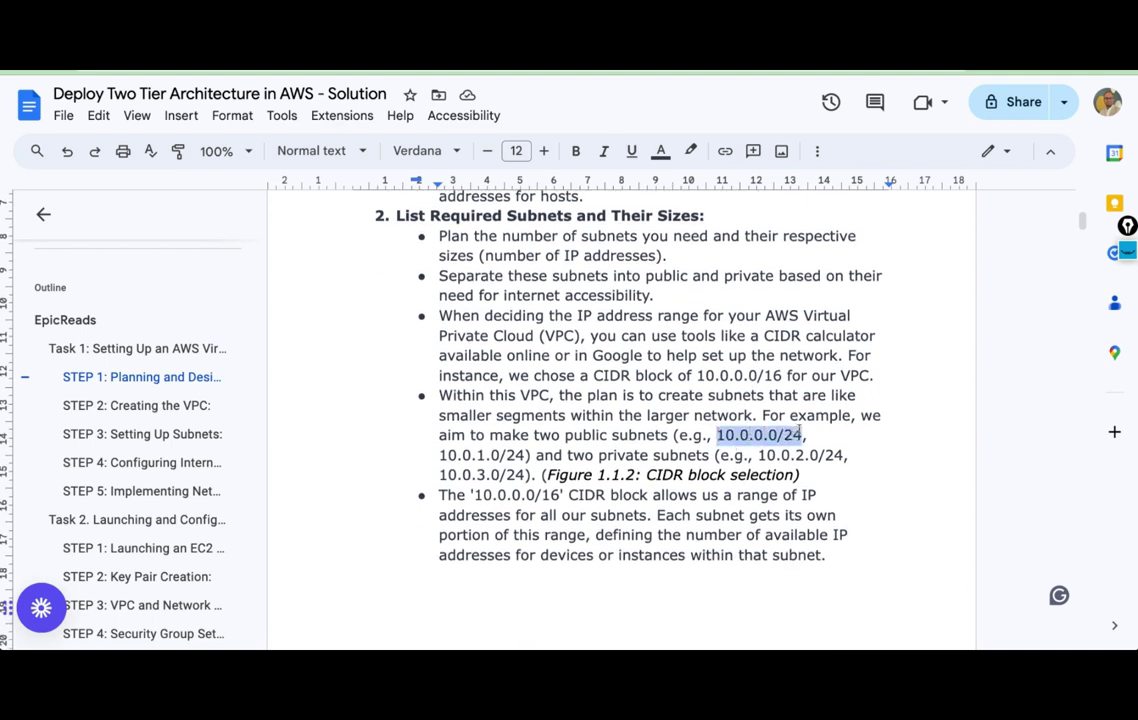
pyautogui.moveTo(758, 455); pyautogui.dragTo(823, 455)
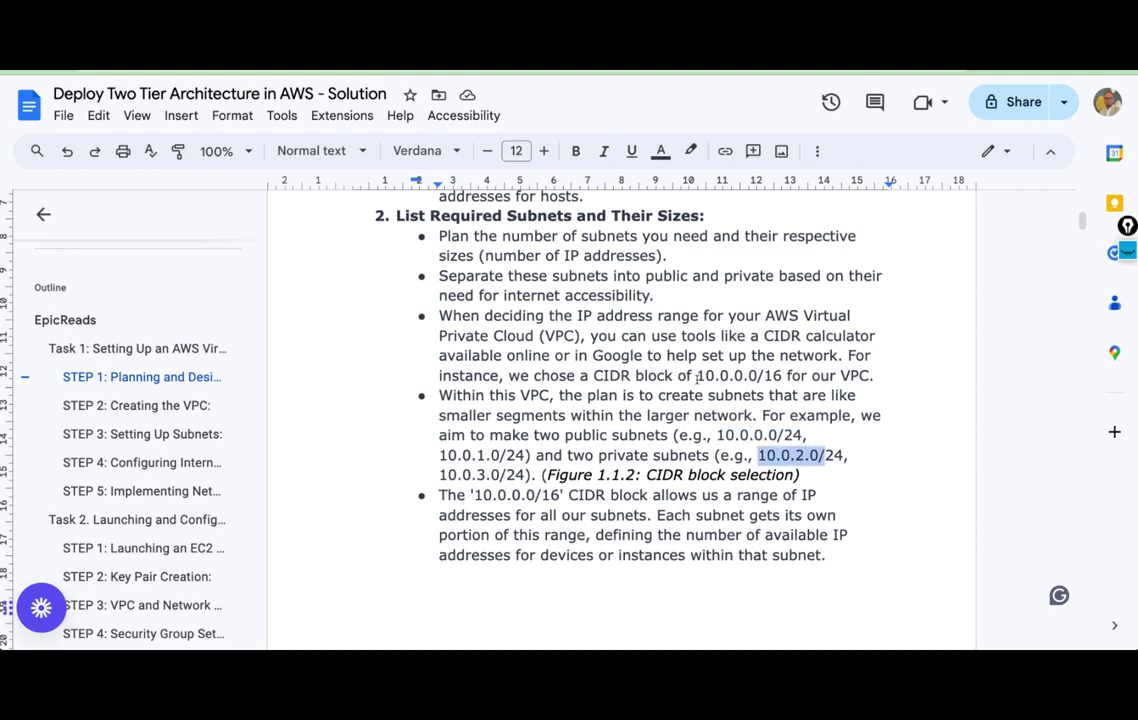
pyautogui.moveTo(697, 375); pyautogui.dragTo(782, 372)
pyautogui.moveTo(697, 375); pyautogui.dragTo(782, 375)
pyautogui.moveTo(717, 435); pyautogui.dragTo(799, 435)
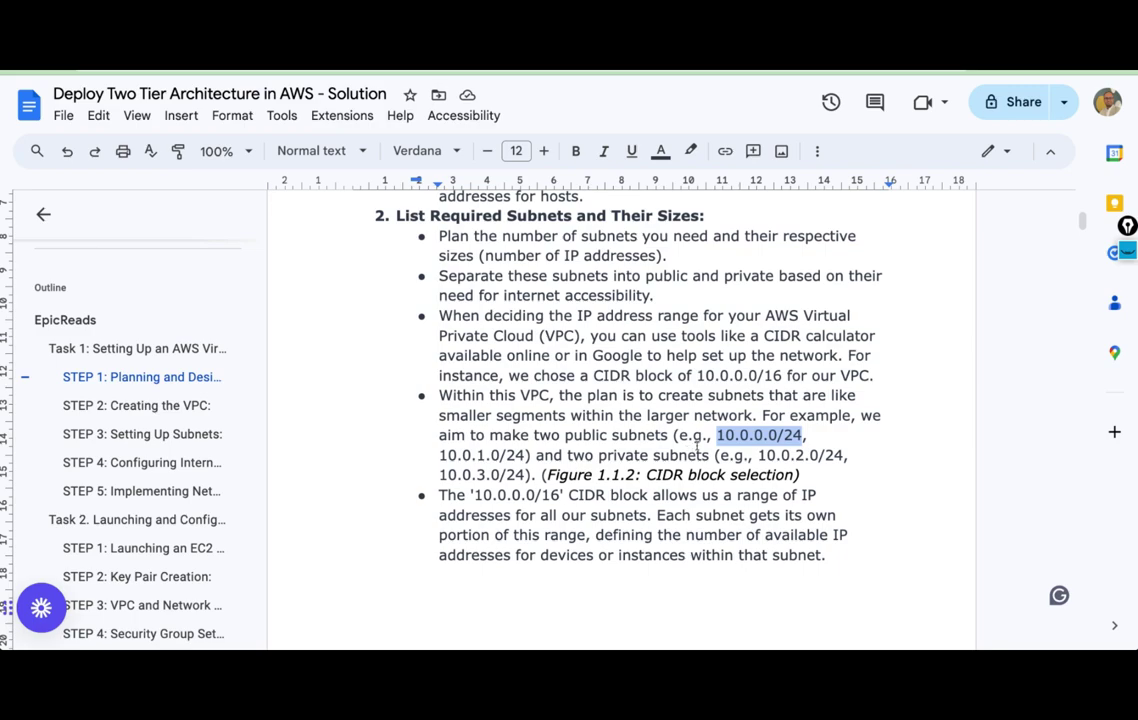
pyautogui.scroll(-10, 680, 435)
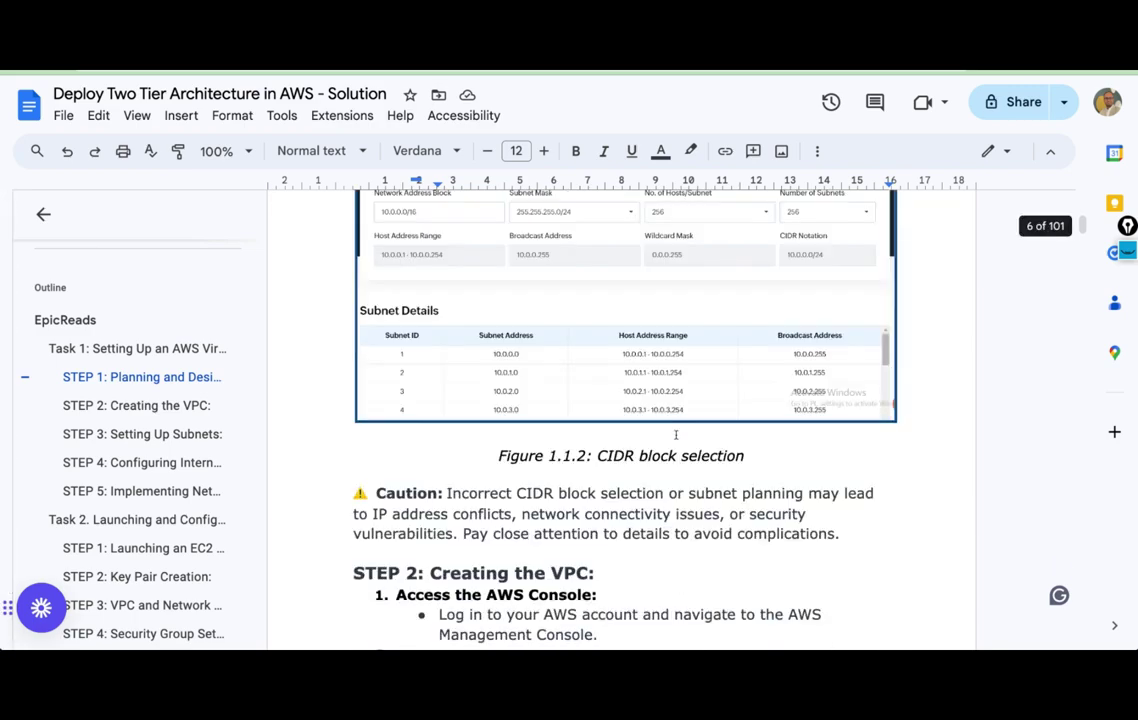
# Step: Scroll the solution guide down to step 4, Create a New VPC, at Figure 1.1.5
pyautogui.scroll(-3, 640, 450)
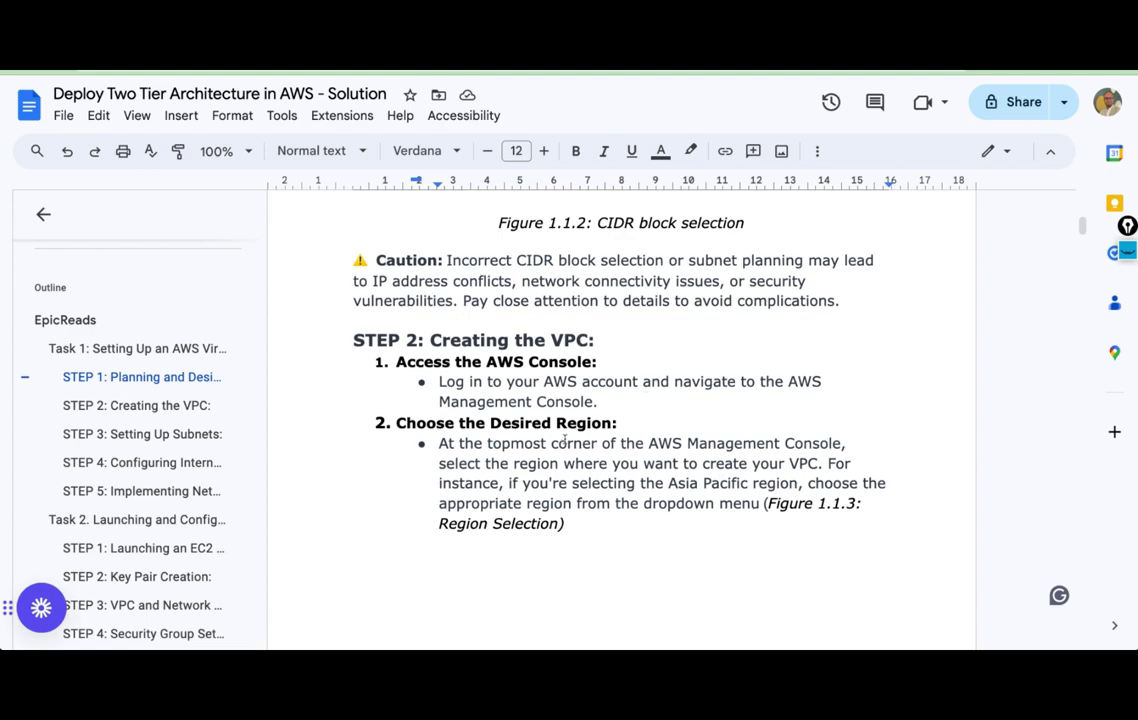
pyautogui.scroll(-5, 564, 439)
pyautogui.scroll(-3, 564, 439)
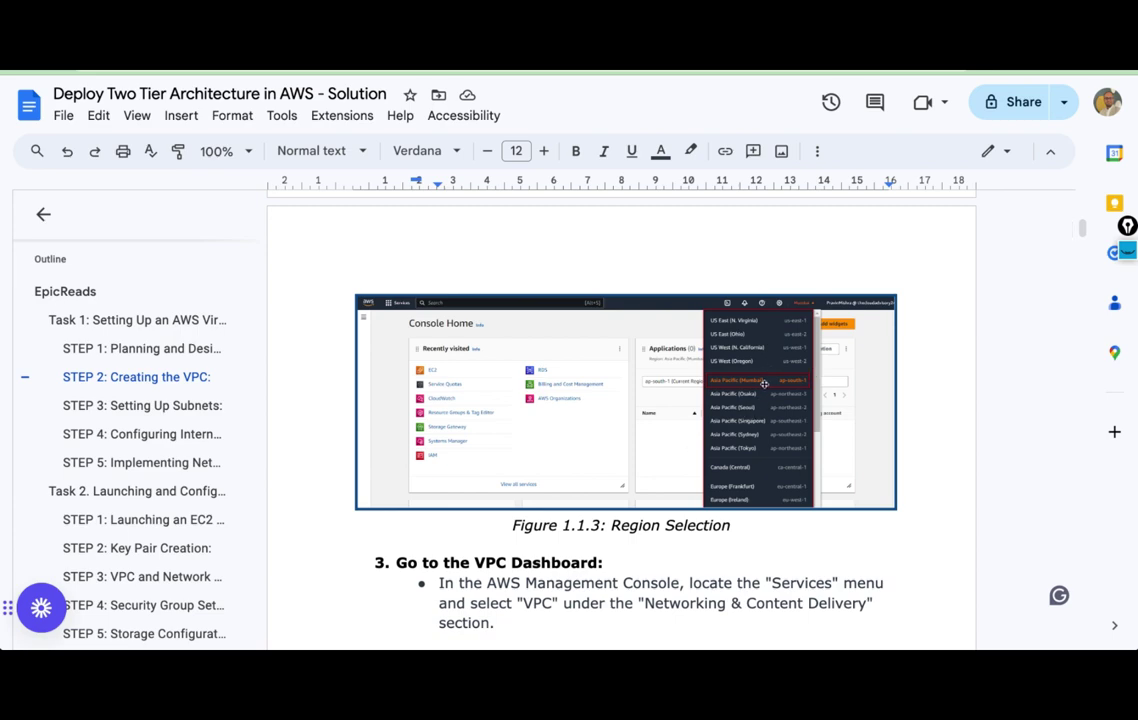
pyautogui.scroll(-3, 590, 487)
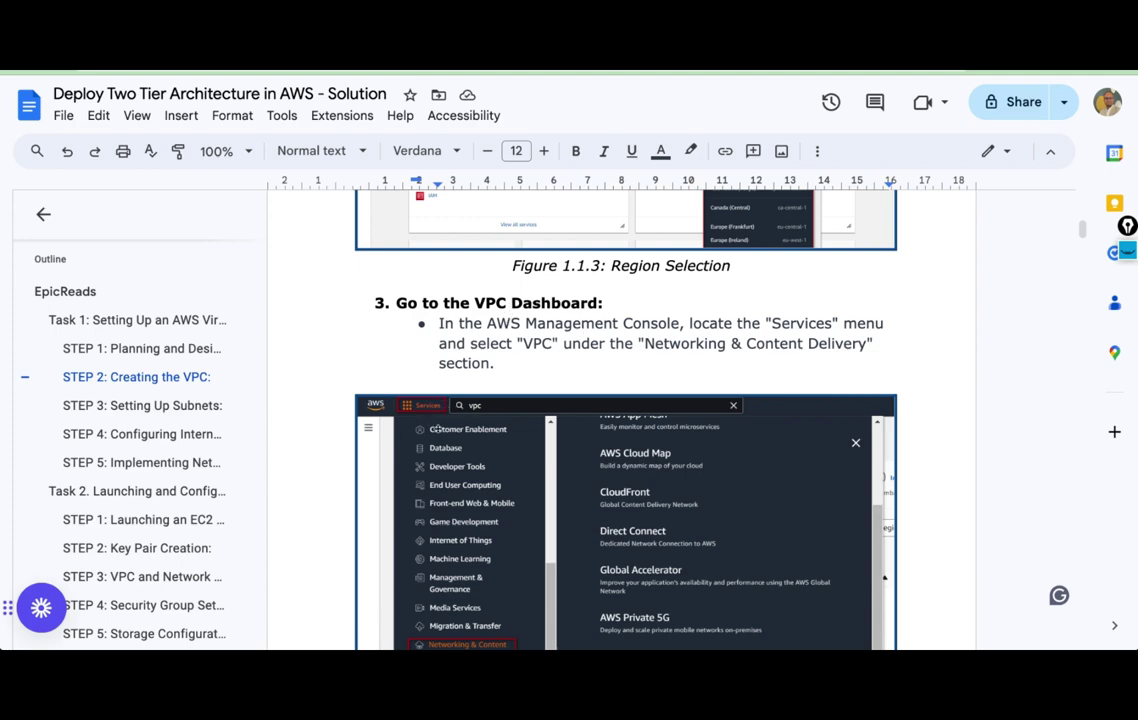
pyautogui.scroll(-4, 436, 409)
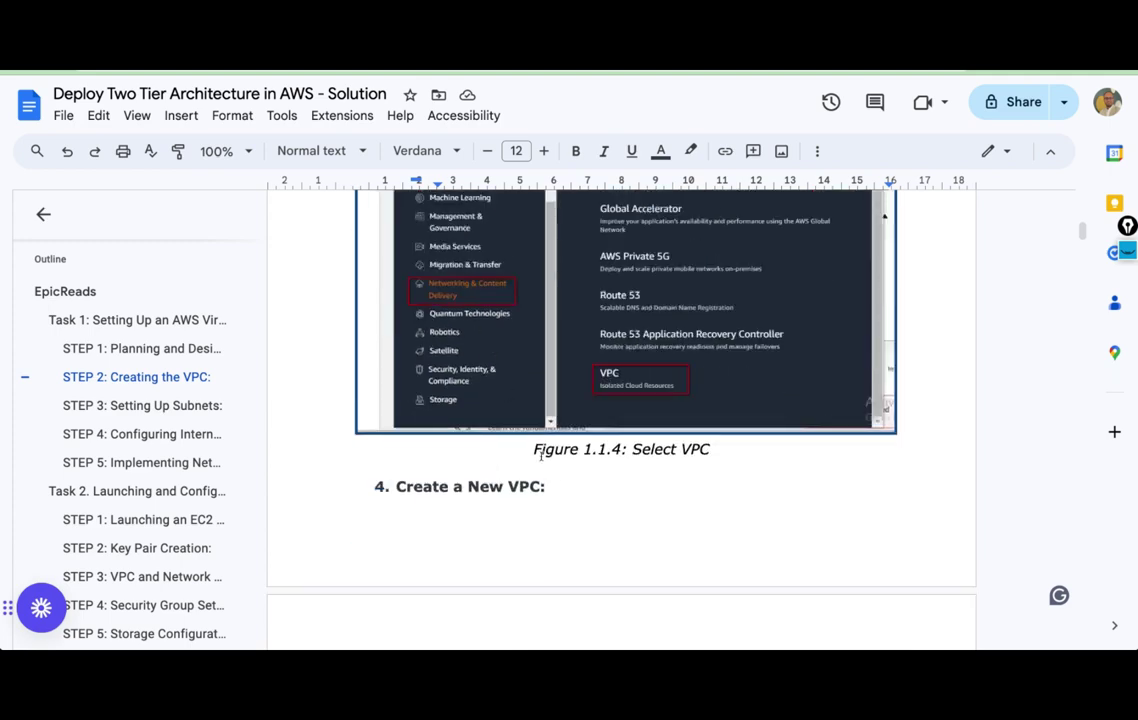
pyautogui.scroll(-6, 579, 440)
pyautogui.scroll(3, 567, 440)
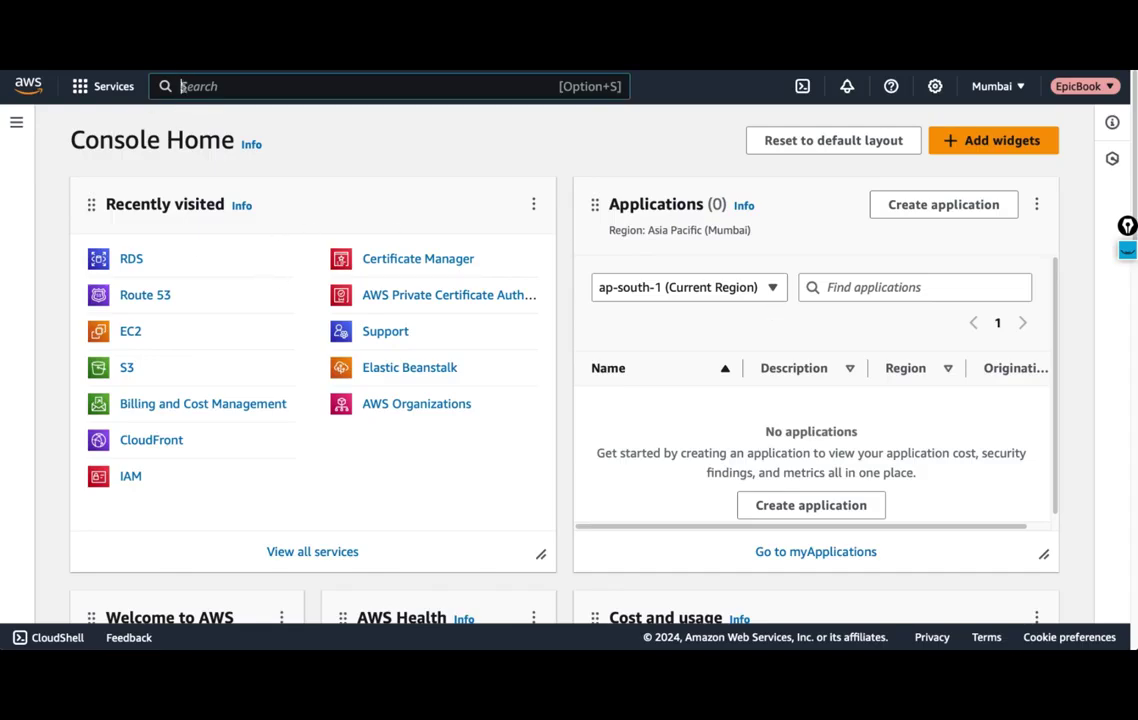
# Step: Search for vpc to open the VPC console and start the Create VPC form
pyautogui.write('vpc')
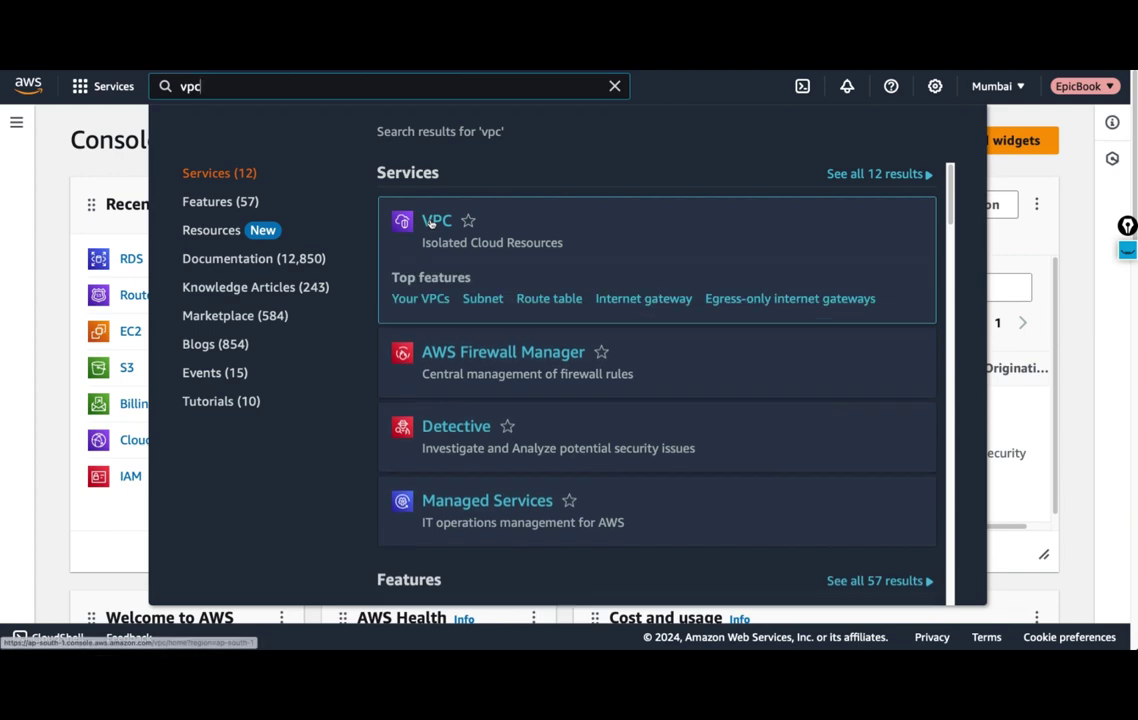
pyautogui.click(430, 221)
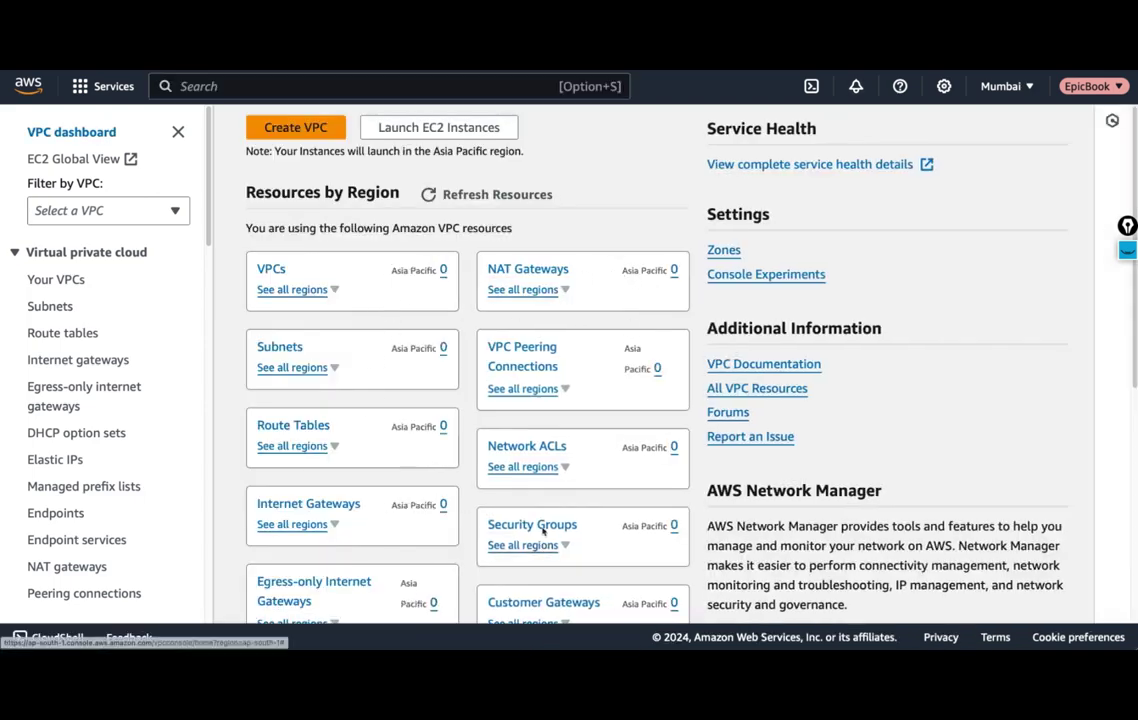
pyautogui.scroll(-5, 543, 525)
pyautogui.scroll(5, 543, 518)
pyautogui.click(292, 128)
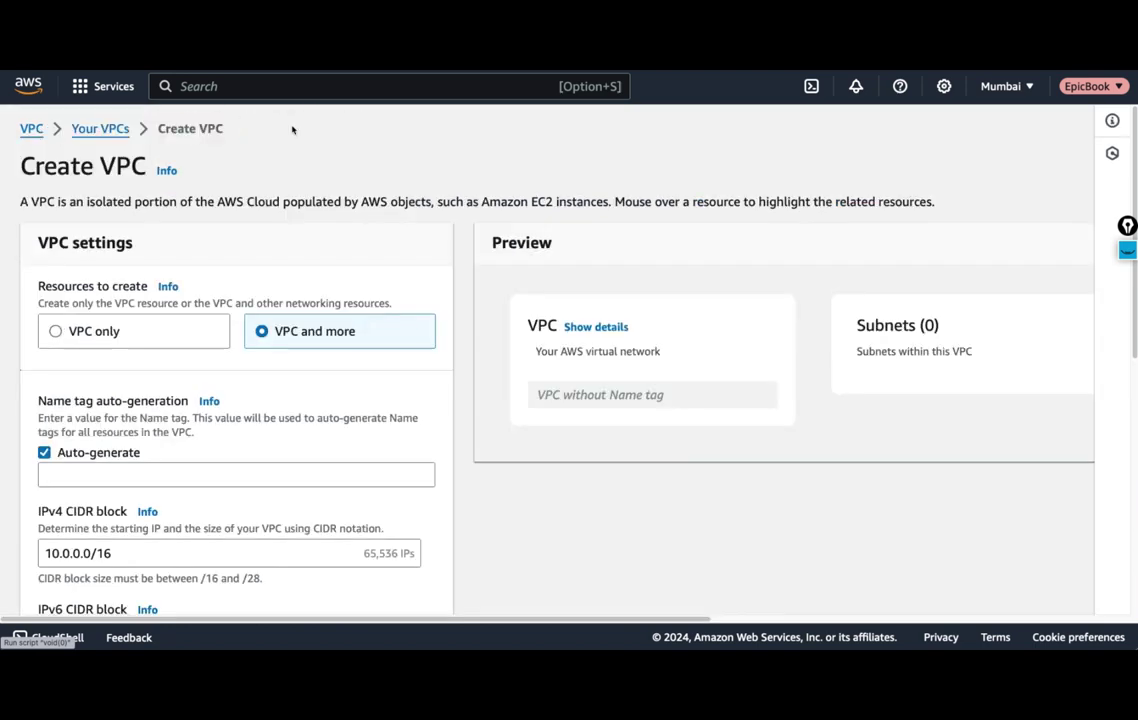
# Step: Review the VPC preview and choose VPC only under Resources to create
pyautogui.scroll(-1, 300, 337)
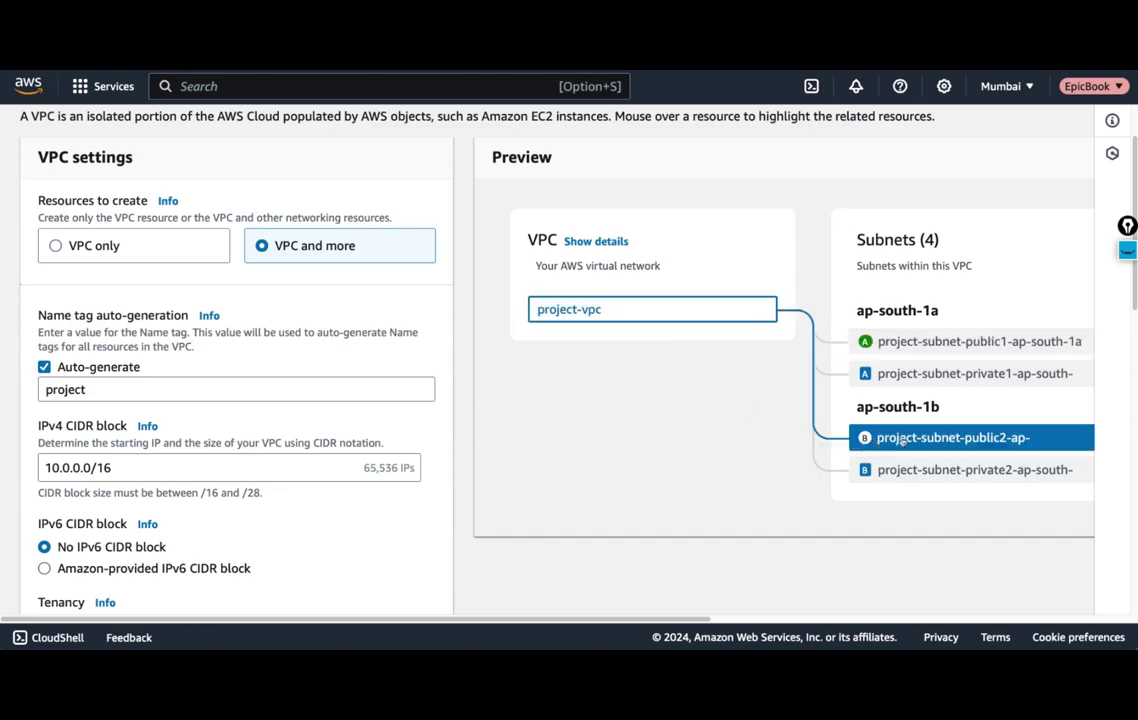
pyautogui.scroll(-5, 873, 440)
pyautogui.scroll(3, 802, 439)
pyautogui.scroll(3, 802, 439)
pyautogui.scroll(-3, 737, 549)
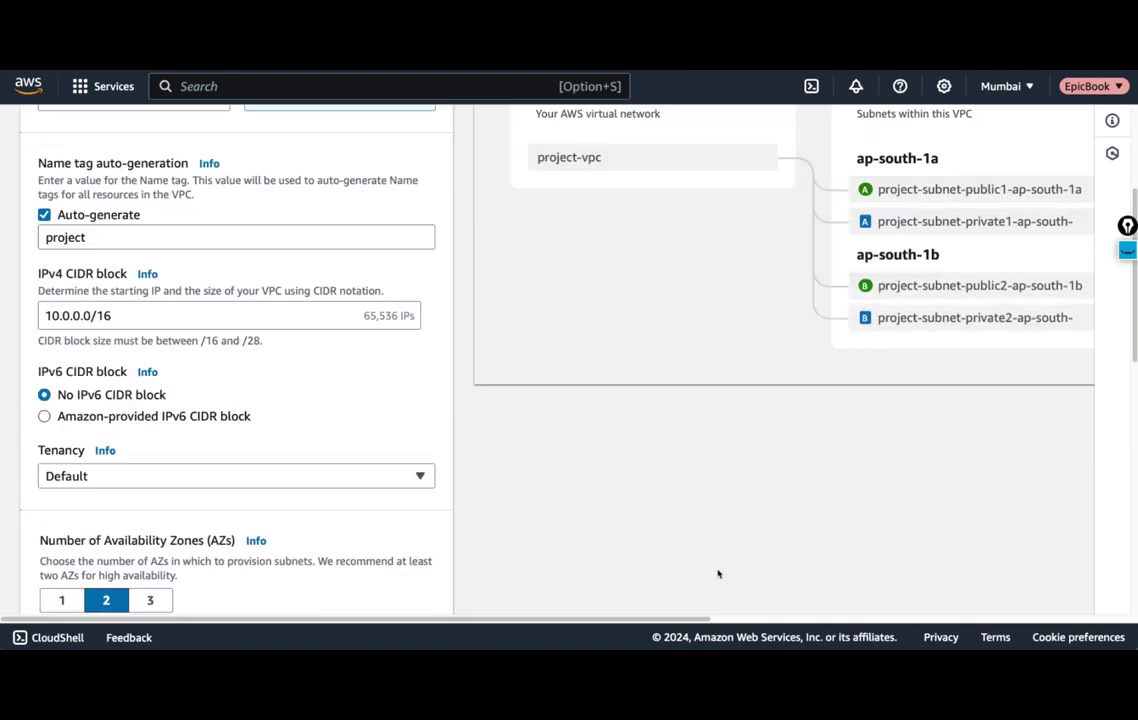
pyautogui.hscroll(10, 480, 600)
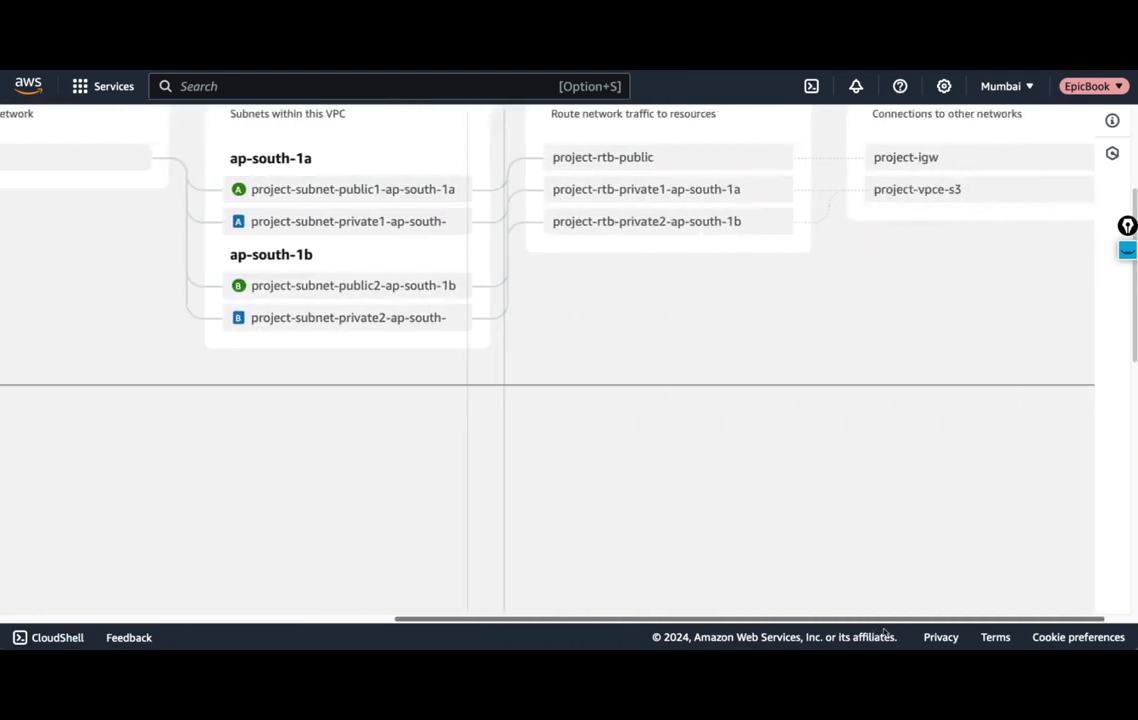
pyautogui.scroll(3, 782, 512)
pyautogui.moveTo(738, 618); pyautogui.dragTo(280, 626)
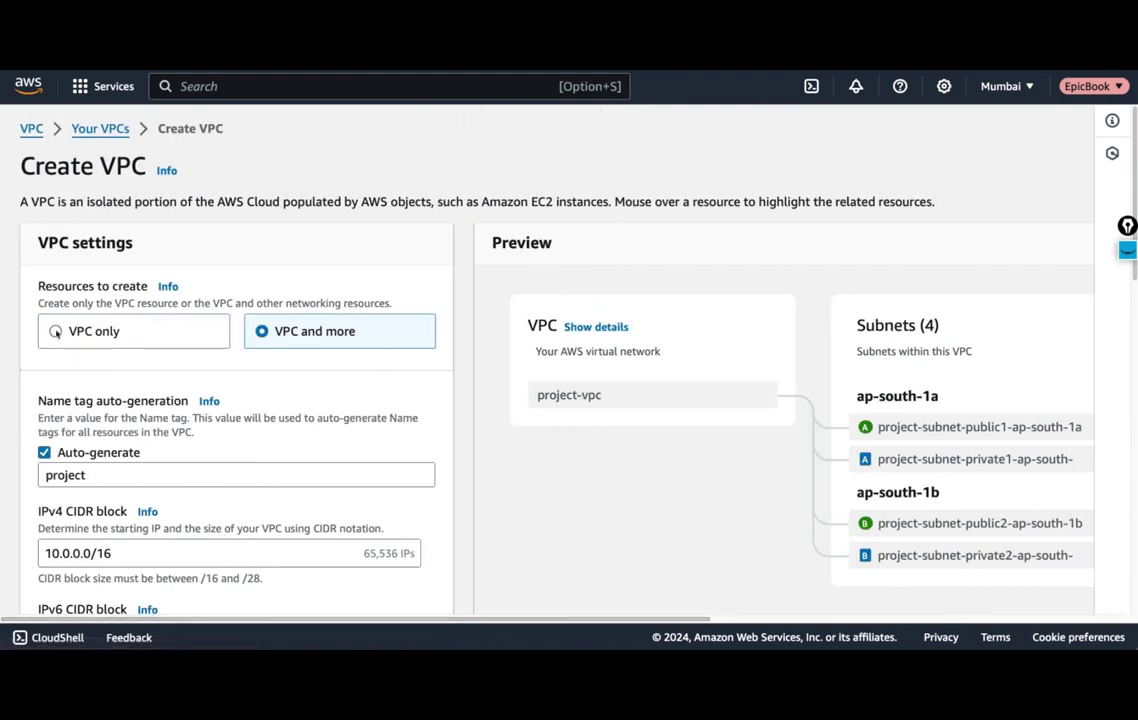
pyautogui.click(55, 332)
pyautogui.click(92, 416)
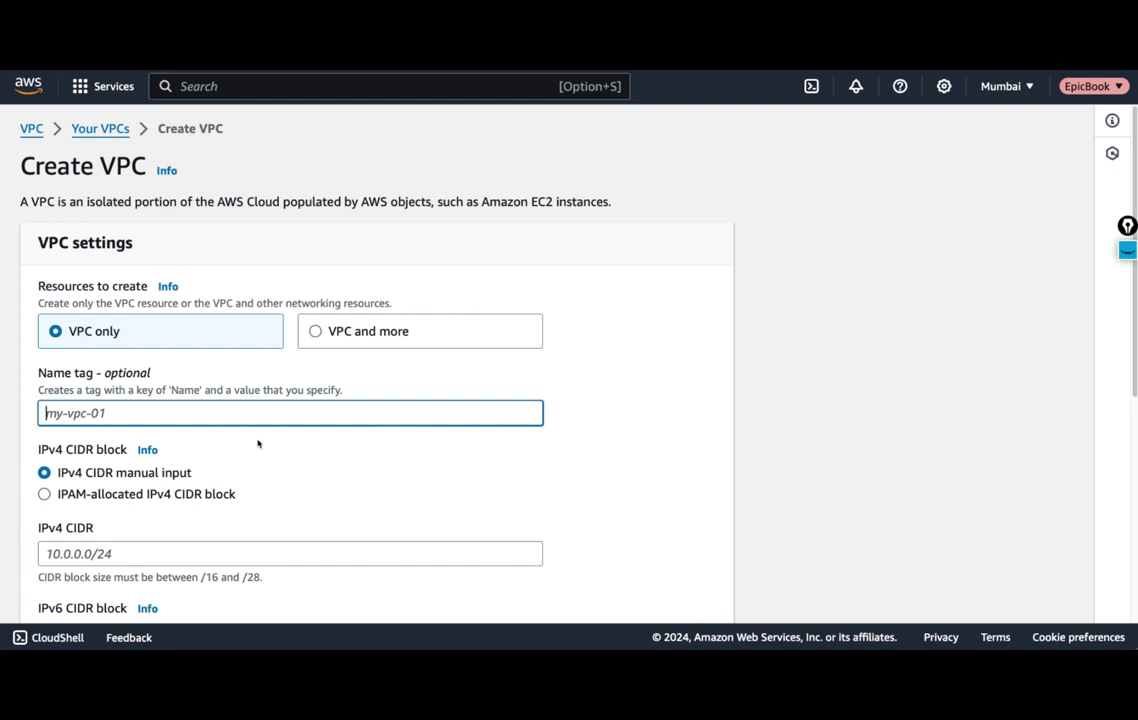
# Step: Enter EpicReads-VPC as the Name tag, fixing the typos, then switch to the guide
pyautogui.write('EpicReads-VPC')
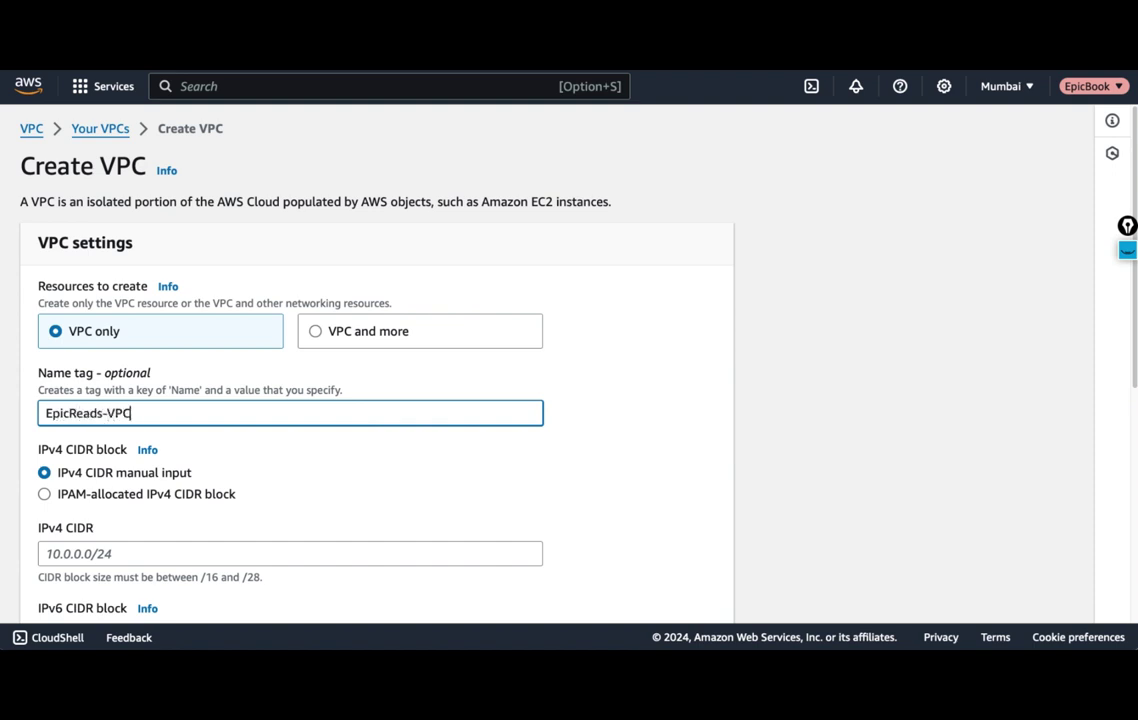
pyautogui.press('super+Tab')
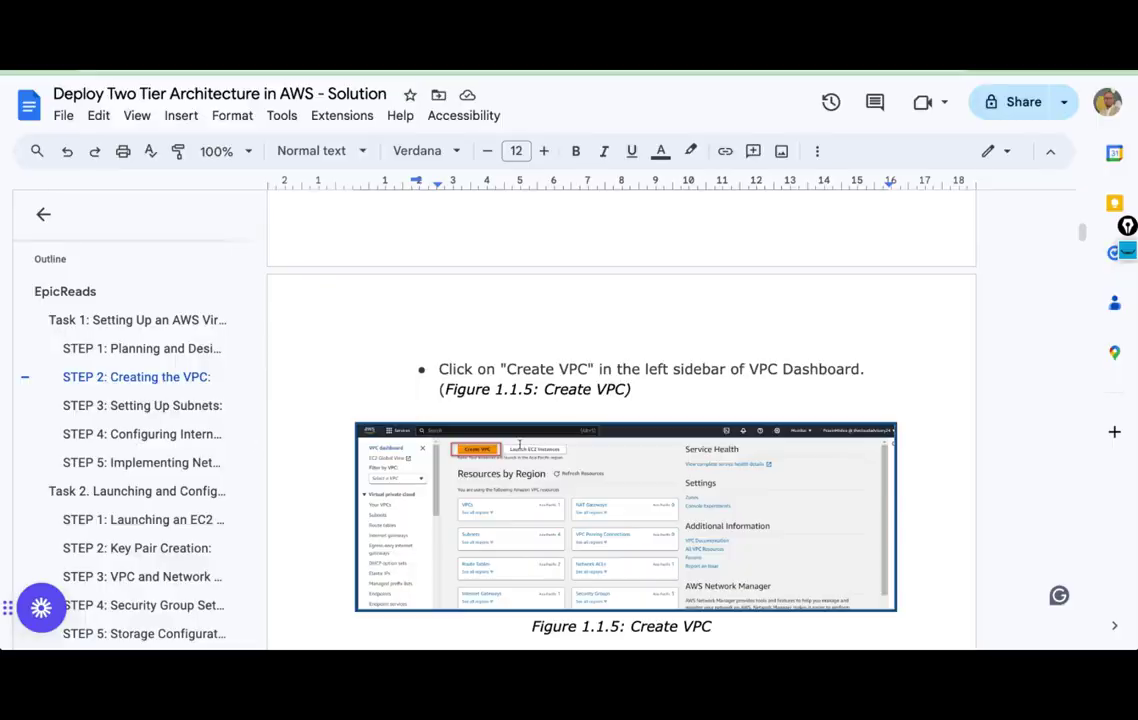
# Step: Scroll the guide to the VPC-only settings bullets and Figure 1.1.6
pyautogui.scroll(-4, 560, 400)
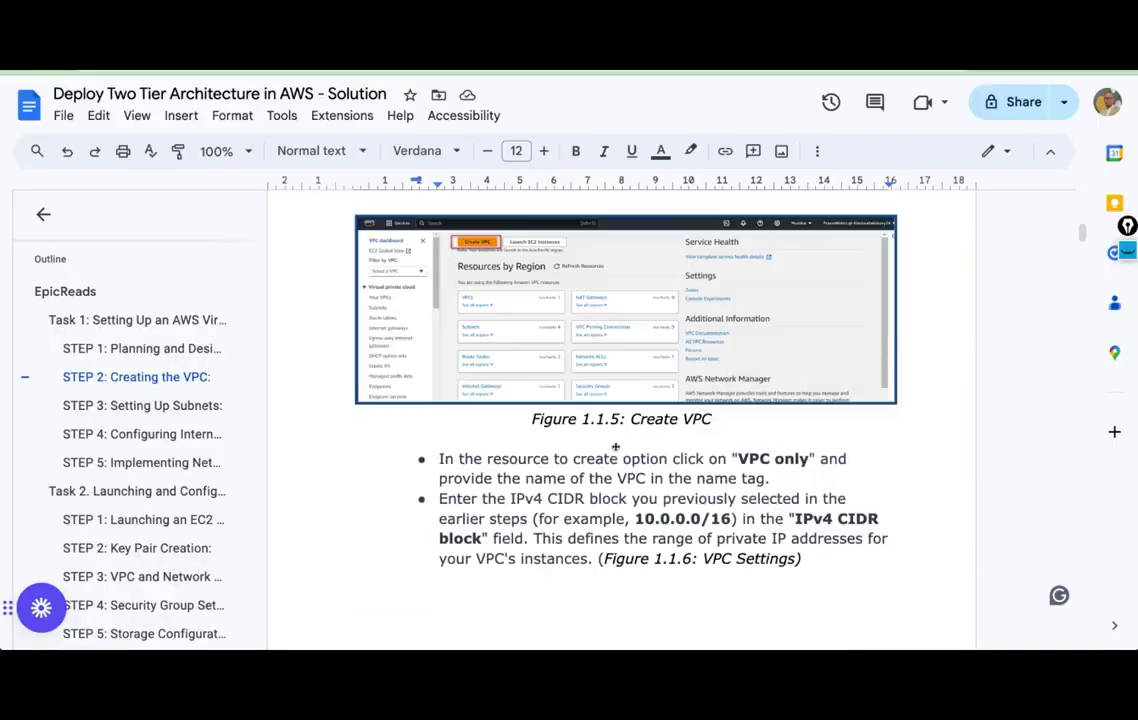
pyautogui.scroll(-3, 615, 446)
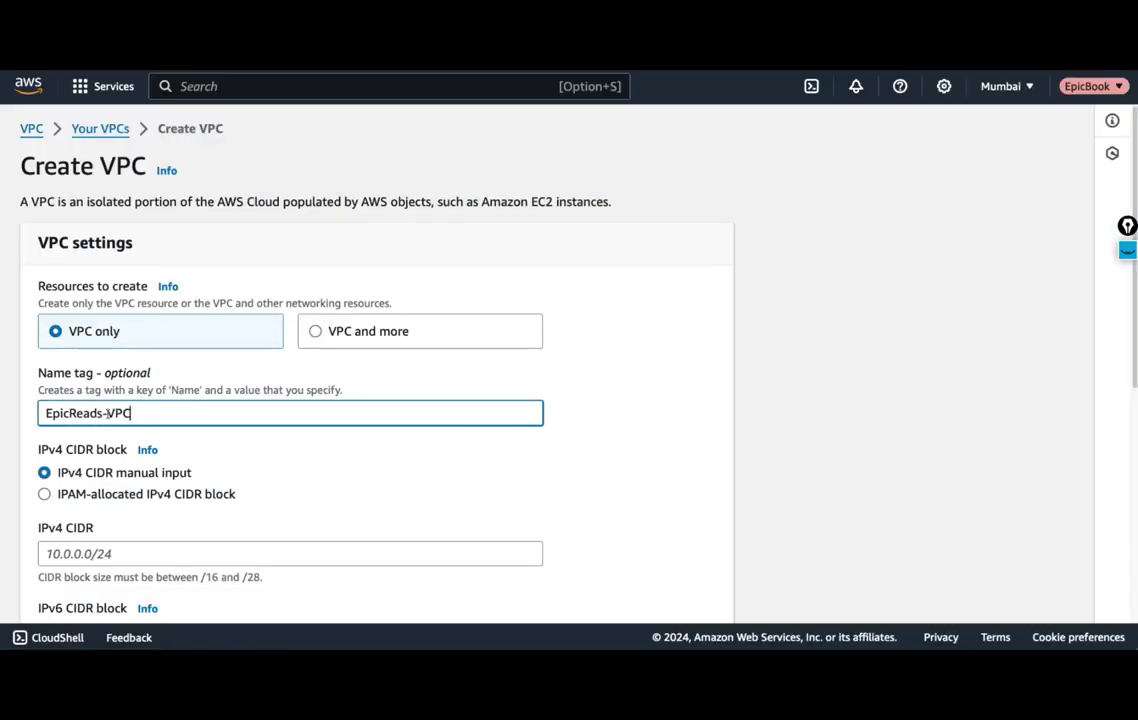
# Step: Change the VPC Name tag to VPC-EpicReads
pyautogui.moveTo(108, 413); pyautogui.dragTo(31, 410)
pyautogui.press('BackSpace')
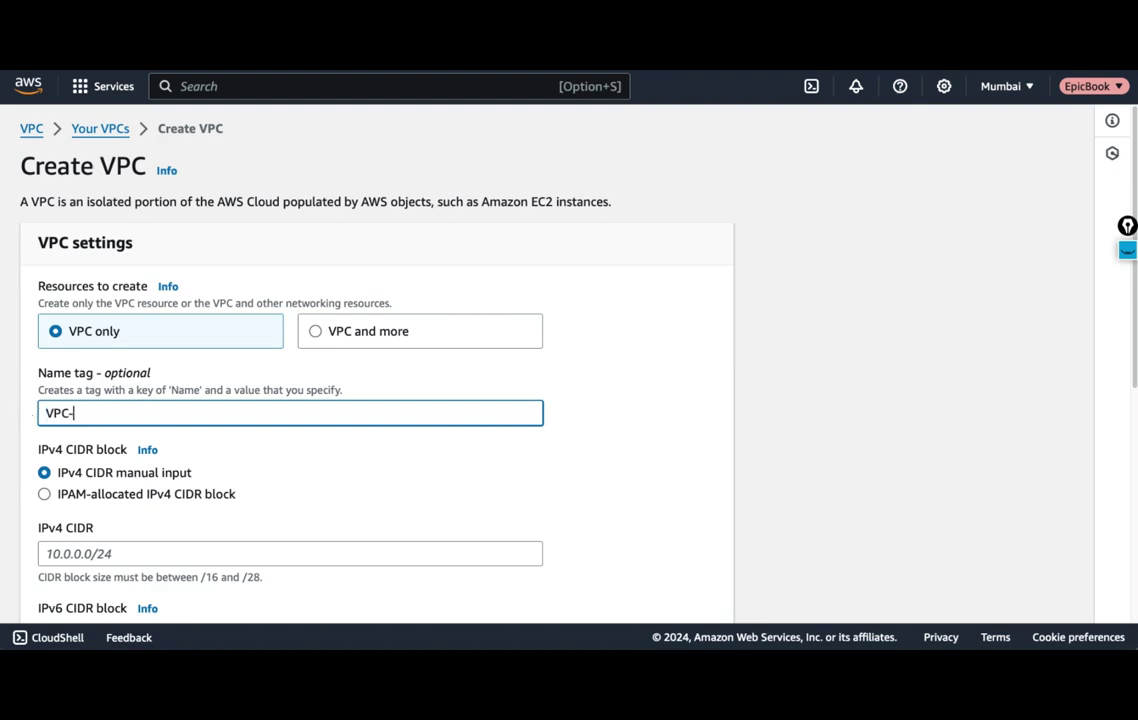
pyautogui.write('-EpicReads-')
# Step: Enter 10.0.0.0/16 as the IPv4 CIDR and create the VPC
pyautogui.scroll(-5, 219, 347)
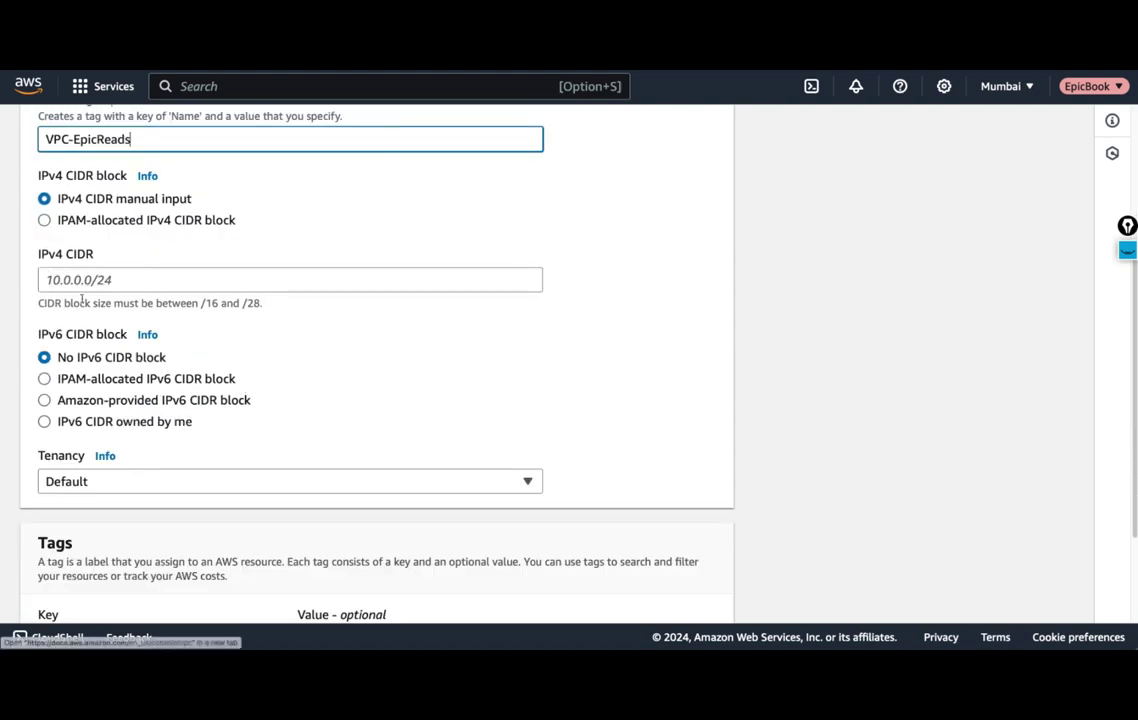
pyautogui.click(62, 284)
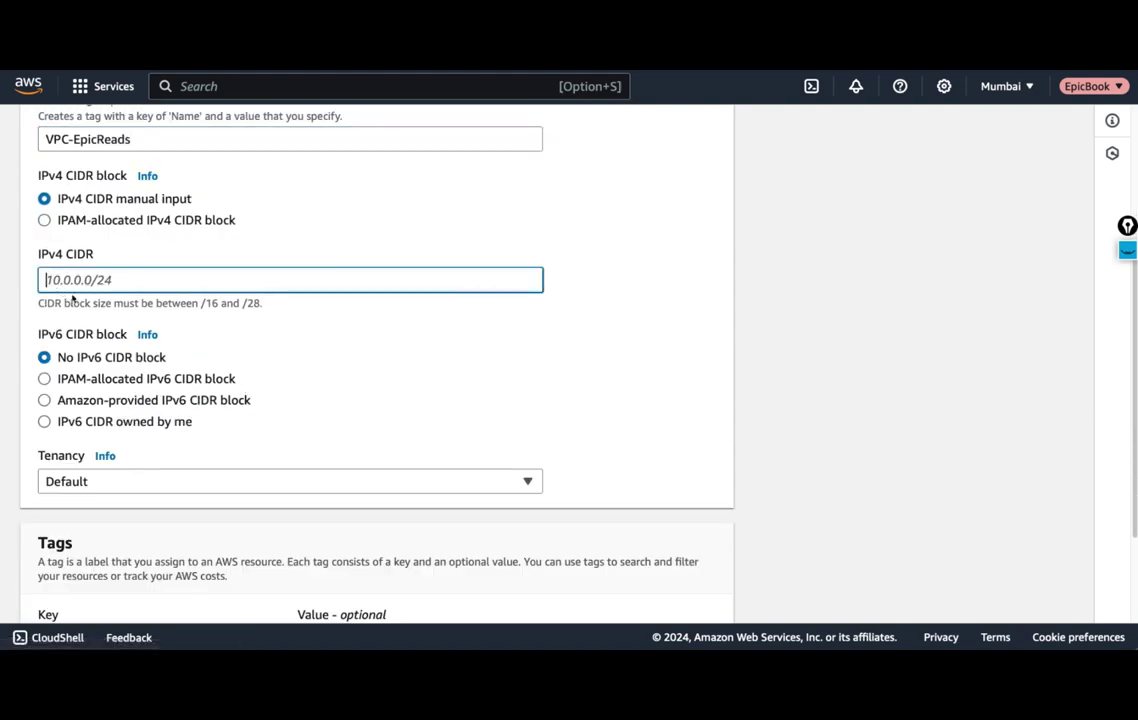
pyautogui.write('10.0.0.0')
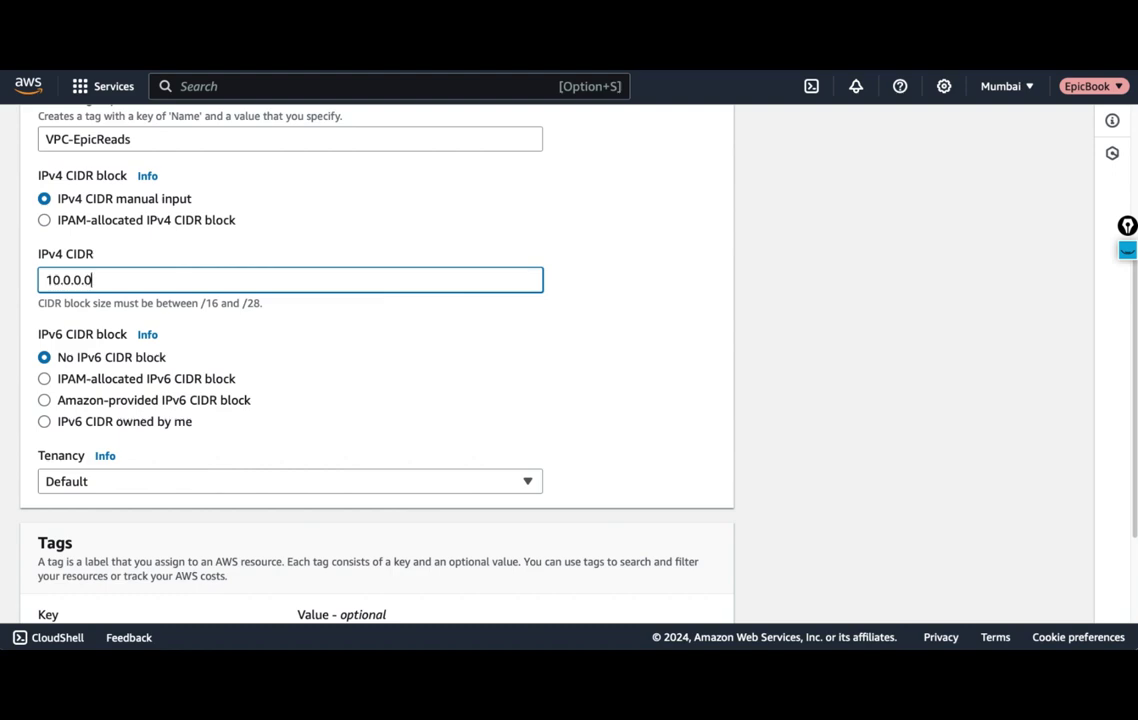
pyautogui.write('/2')
pyautogui.write('16')
pyautogui.scroll(-3, 285, 399)
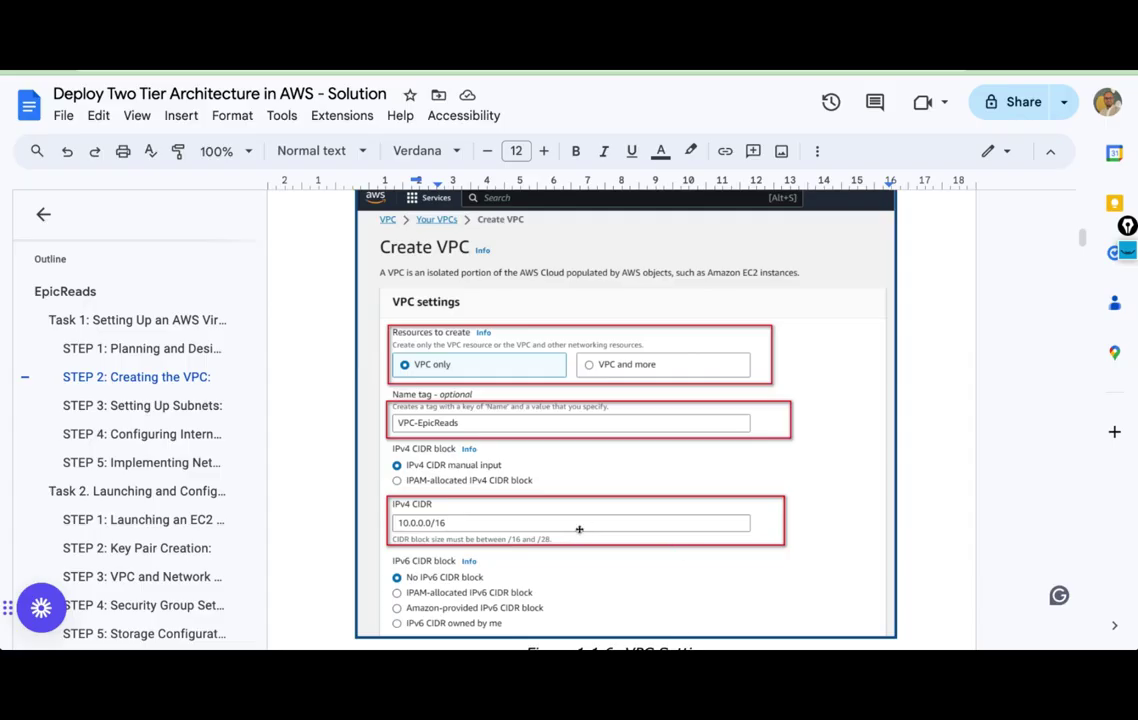
pyautogui.scroll(-1, 590, 528)
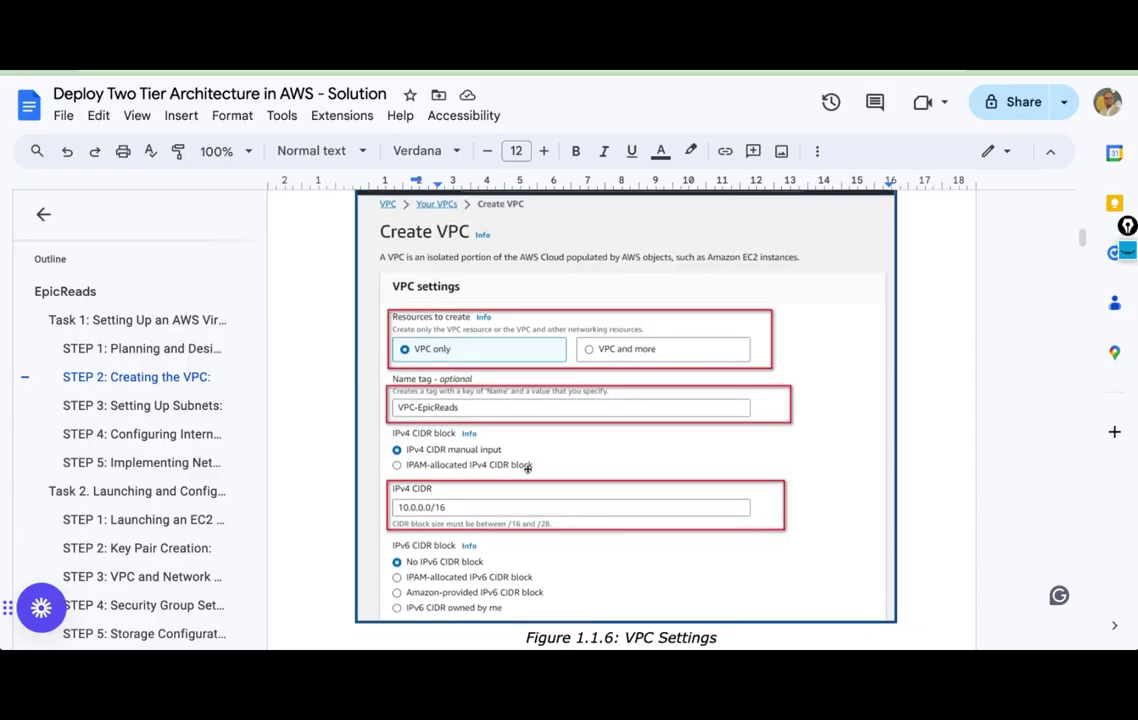
pyautogui.scroll(-5, 592, 500)
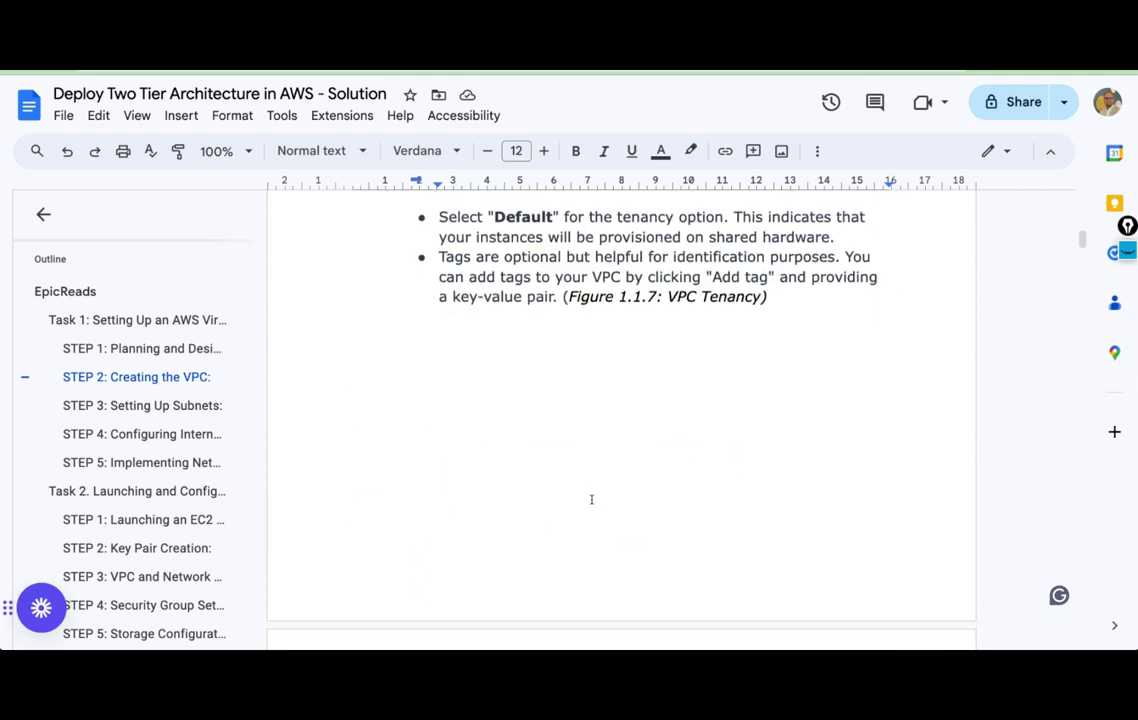
pyautogui.scroll(-3, 591, 500)
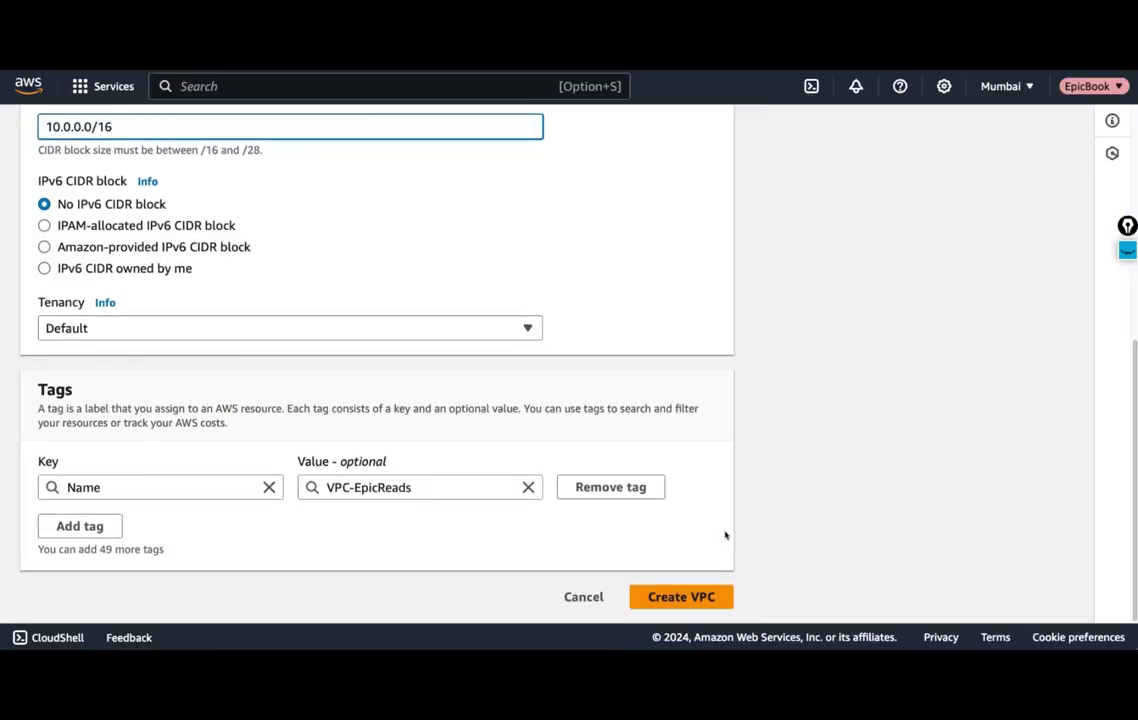
pyautogui.click(679, 596)
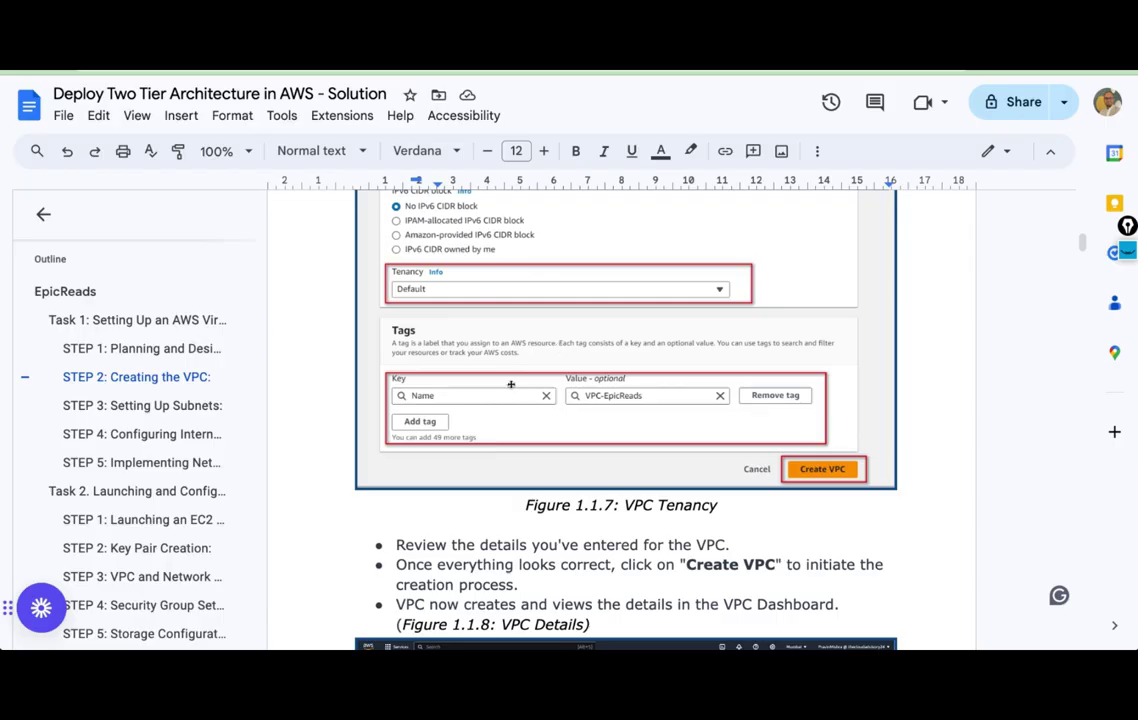
# Step: Check VPC-EpicReads (10.0.0.0/16) details, then open the still-empty Subnets list
pyautogui.scroll(-3, 554, 404)
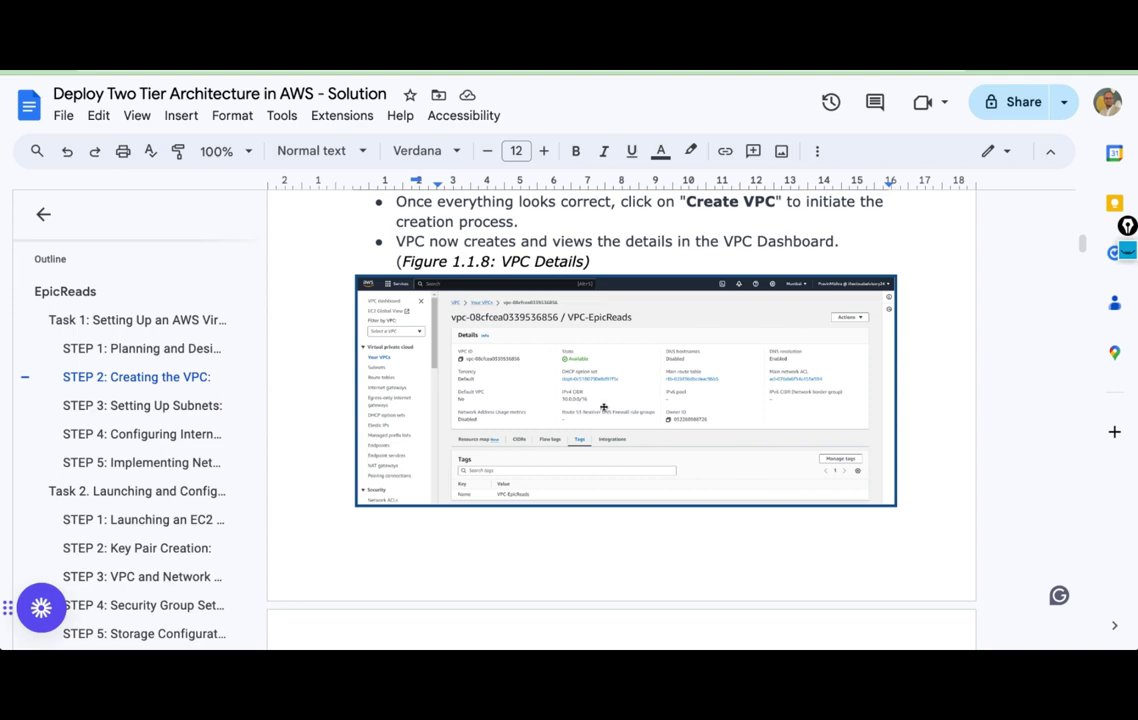
pyautogui.scroll(-4, 603, 406)
pyautogui.scroll(-3, 603, 406)
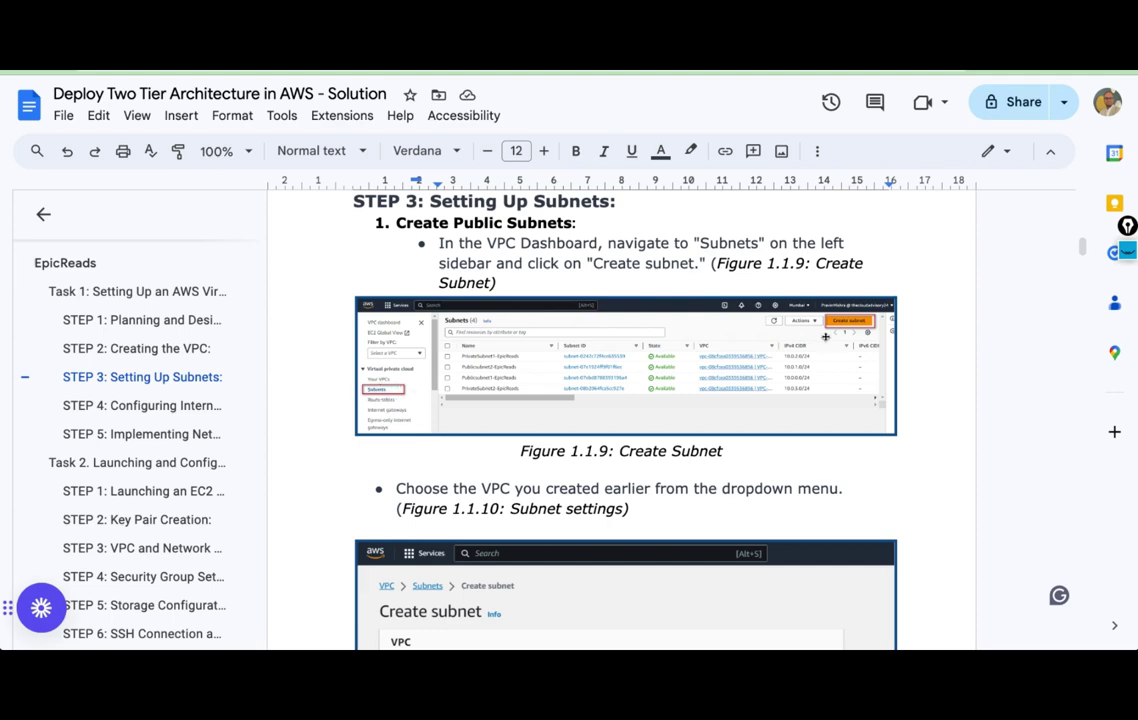
pyautogui.press('super+Tab')
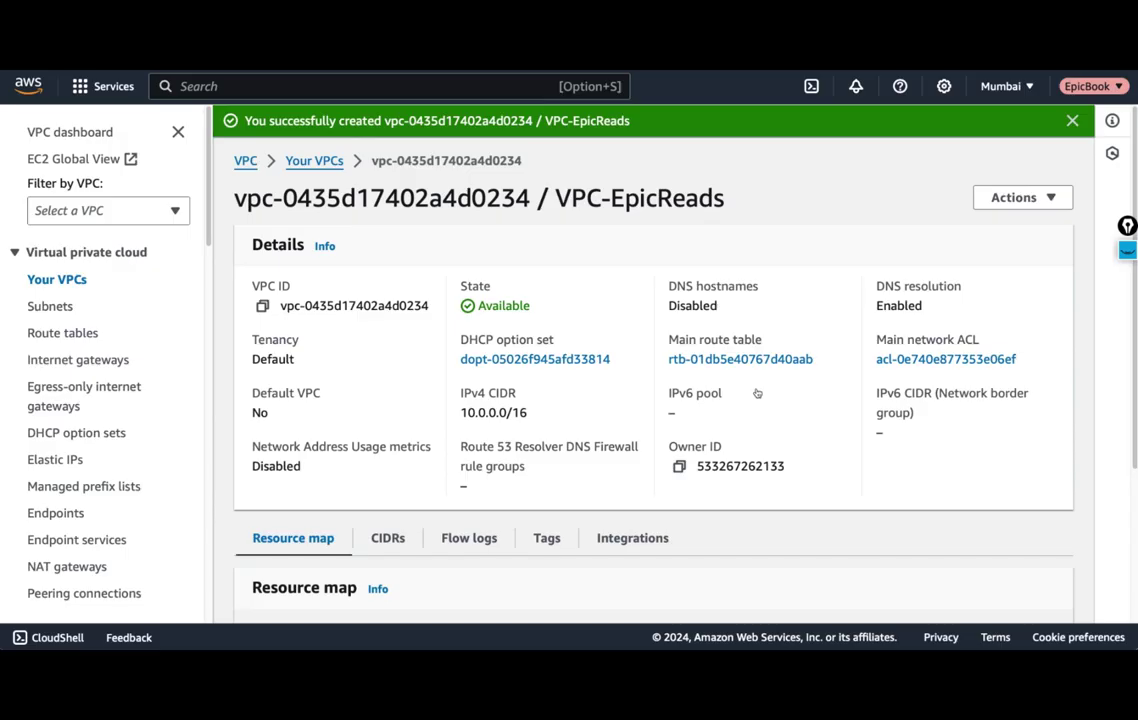
pyautogui.click(47, 305)
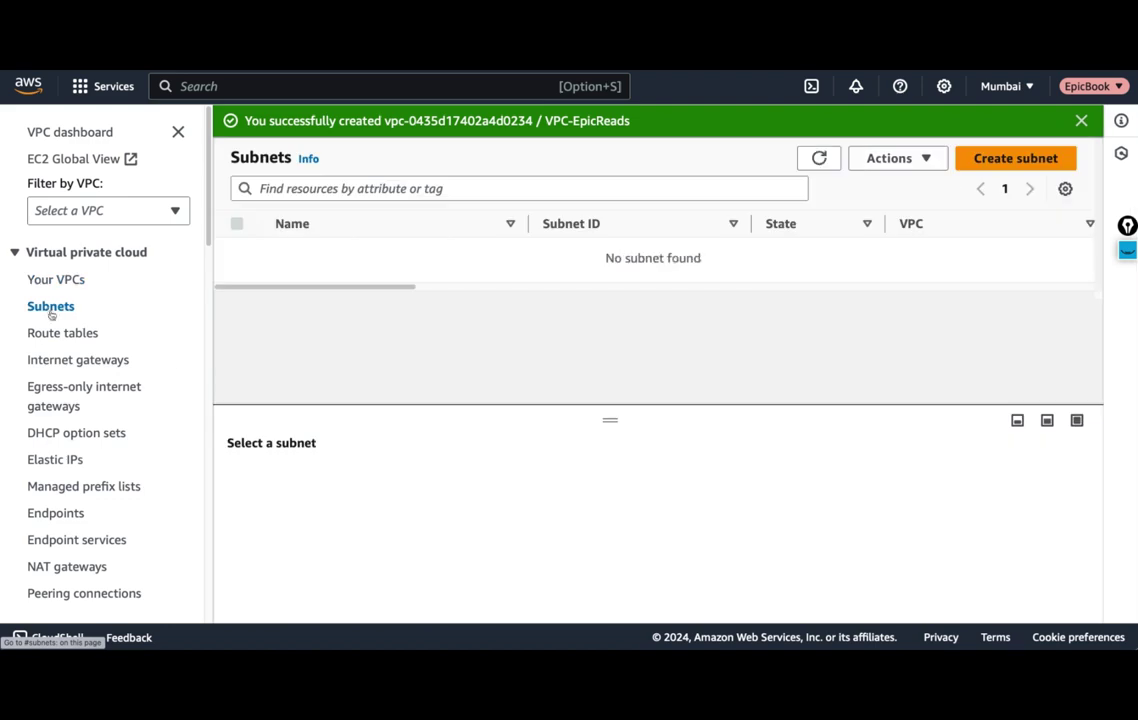
pyautogui.click(995, 163)
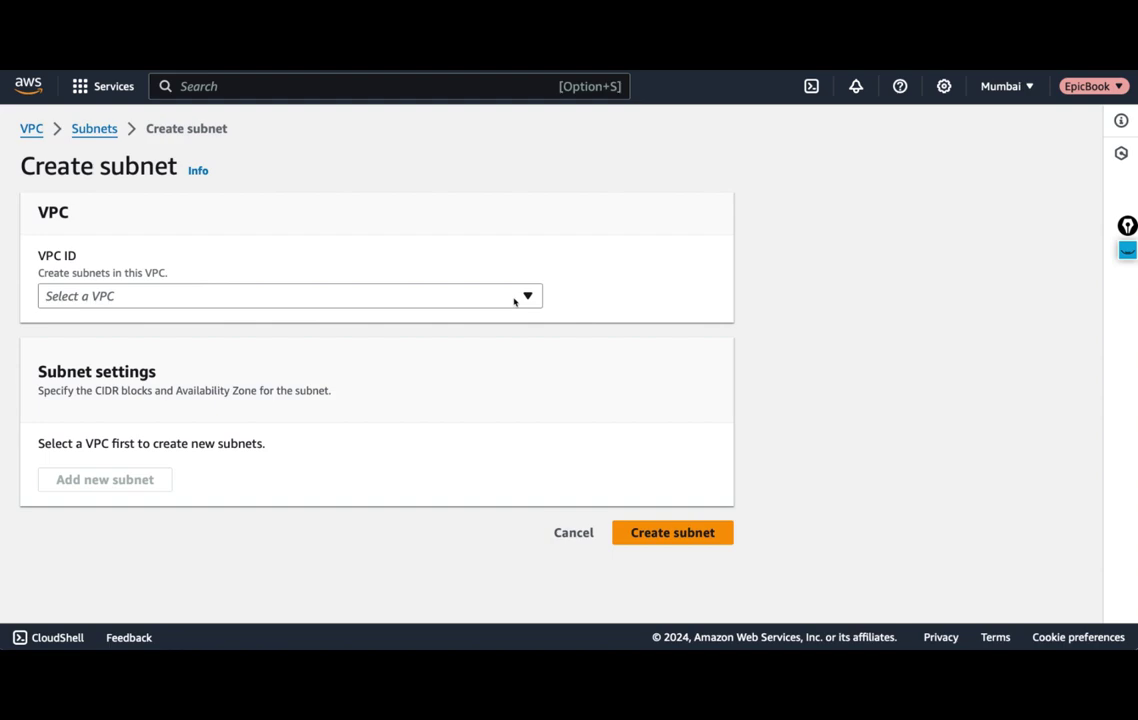
pyautogui.click(514, 298)
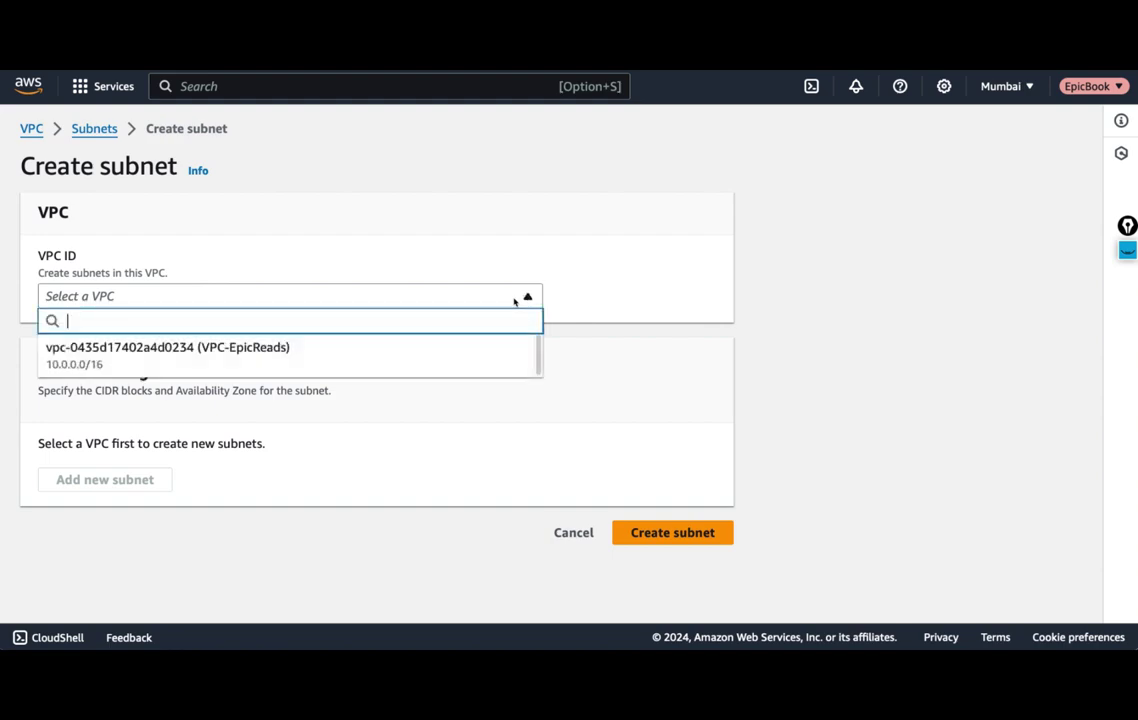
pyautogui.click(254, 360)
pyautogui.scroll(-3, 318, 391)
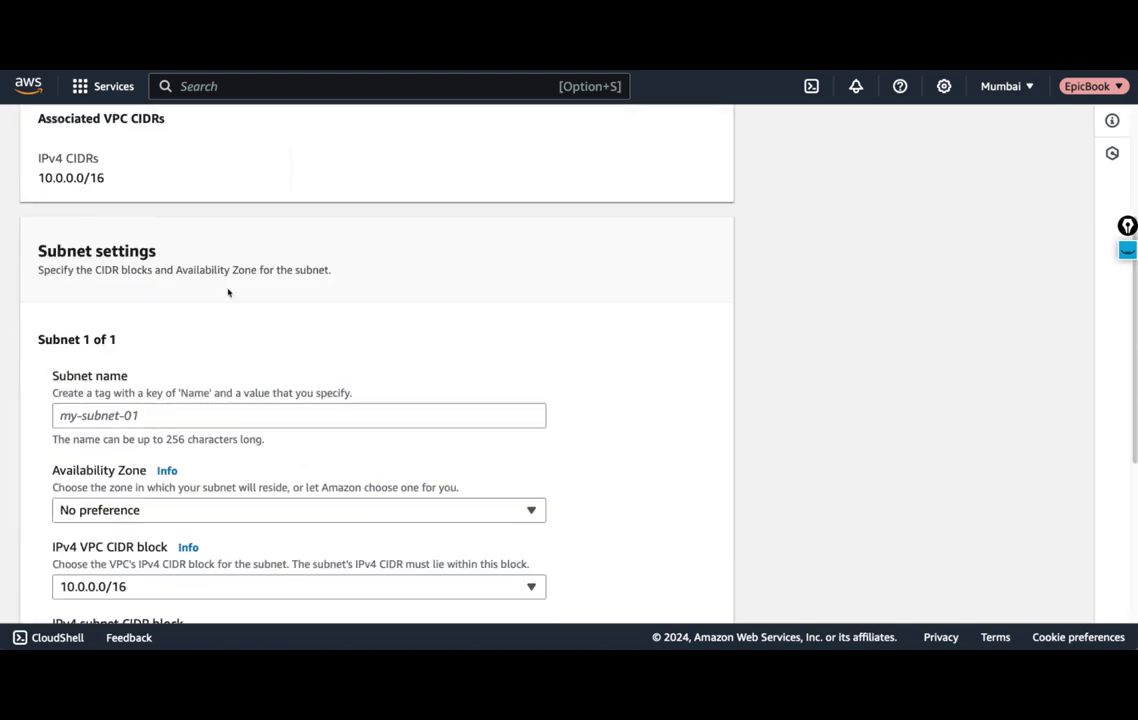
pyautogui.click(116, 413)
pyautogui.scroll(-2, 363, 369)
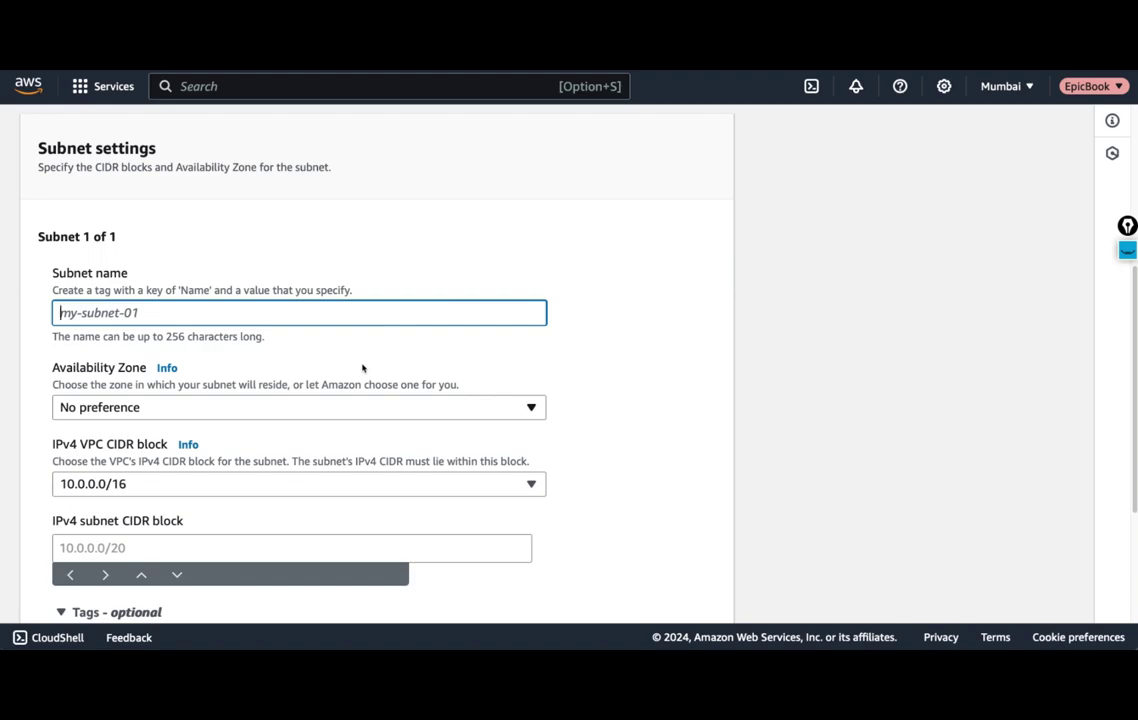
pyautogui.press('super+Tab')
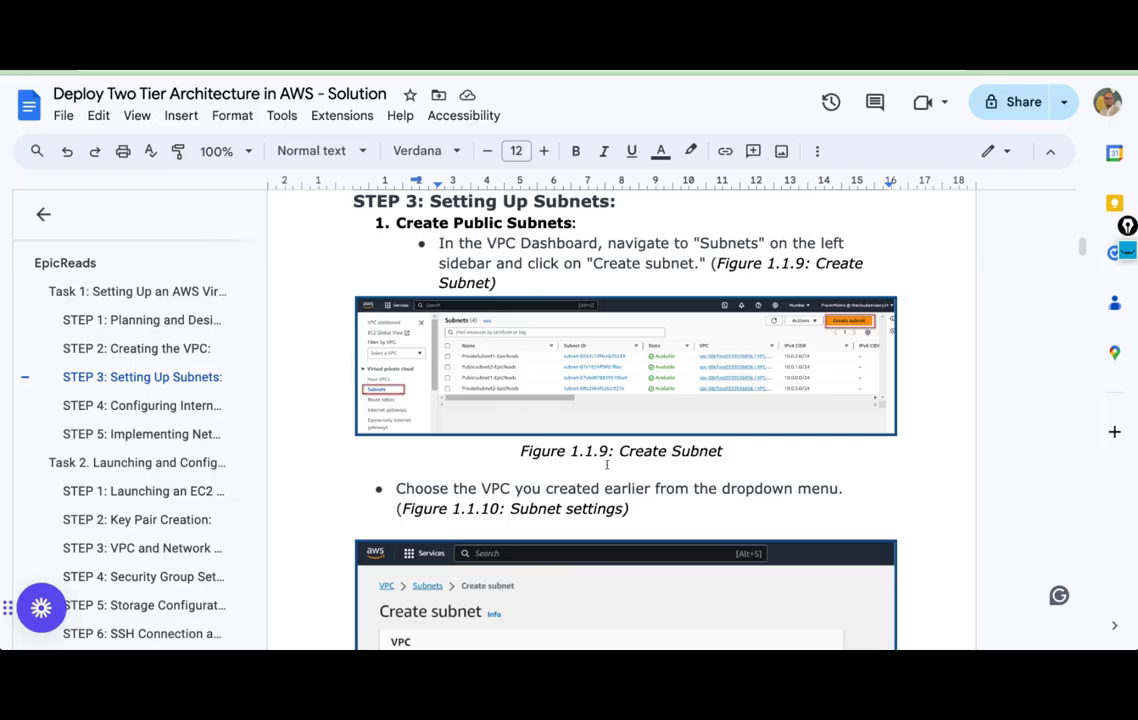
pyautogui.scroll(-5, 607, 465)
pyautogui.scroll(-6, 607, 465)
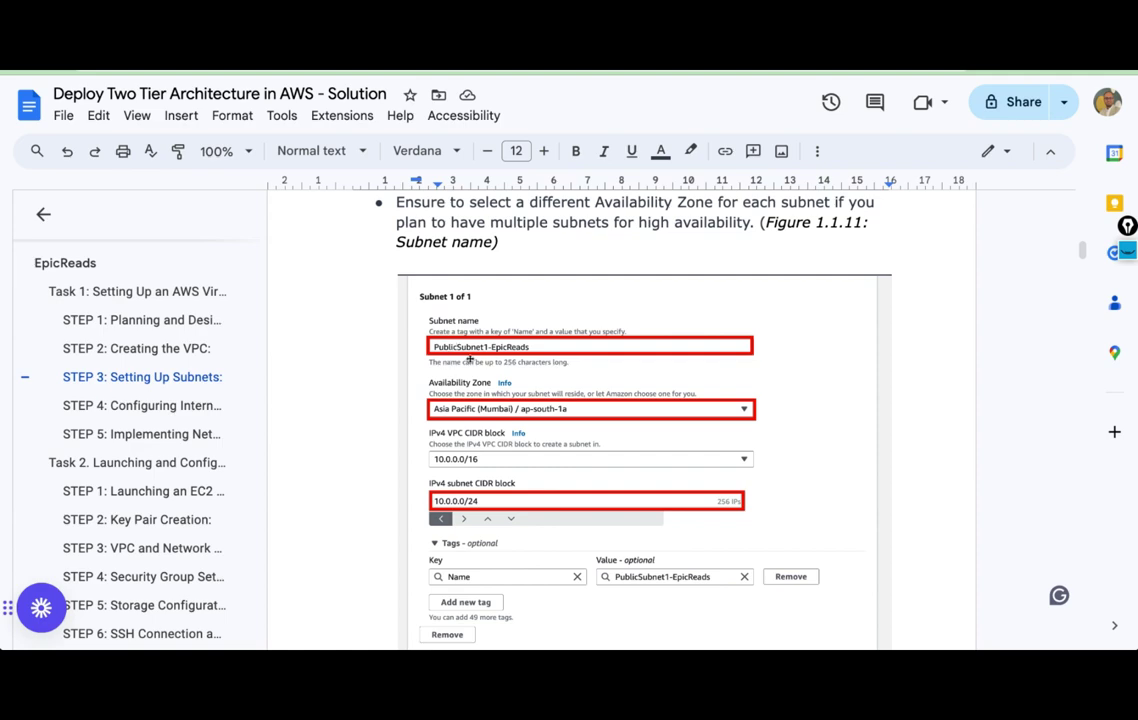
pyautogui.scroll(-2, 503, 381)
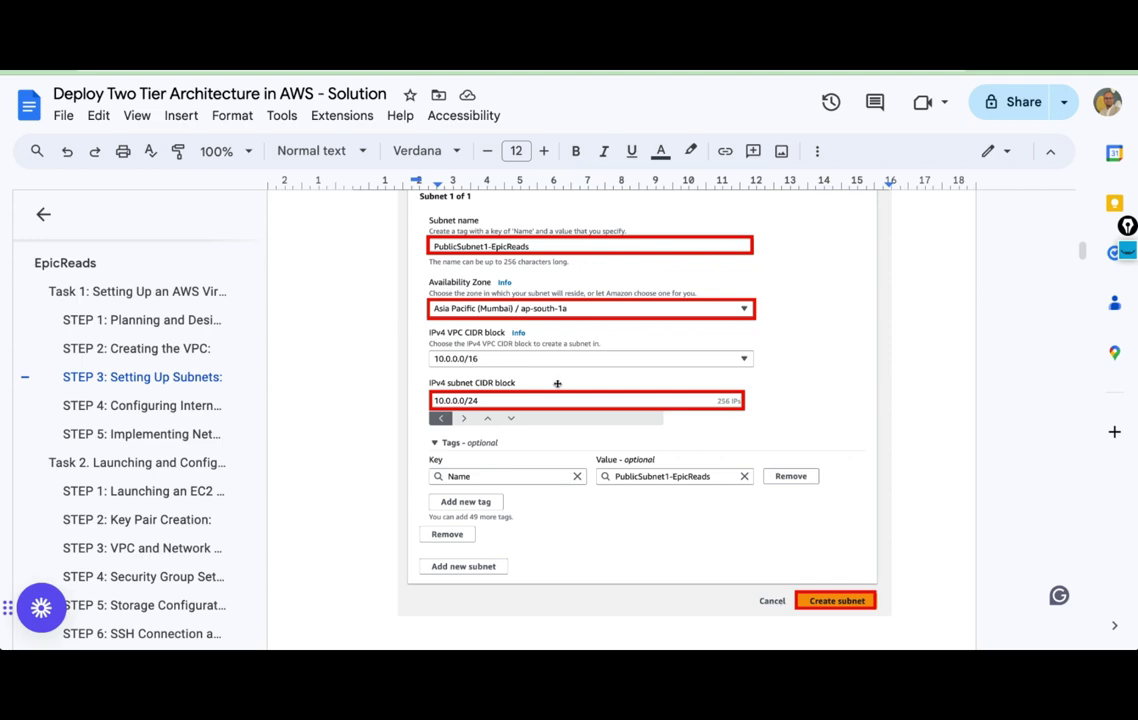
pyautogui.scroll(-1, 533, 402)
pyautogui.scroll(-4, 700, 404)
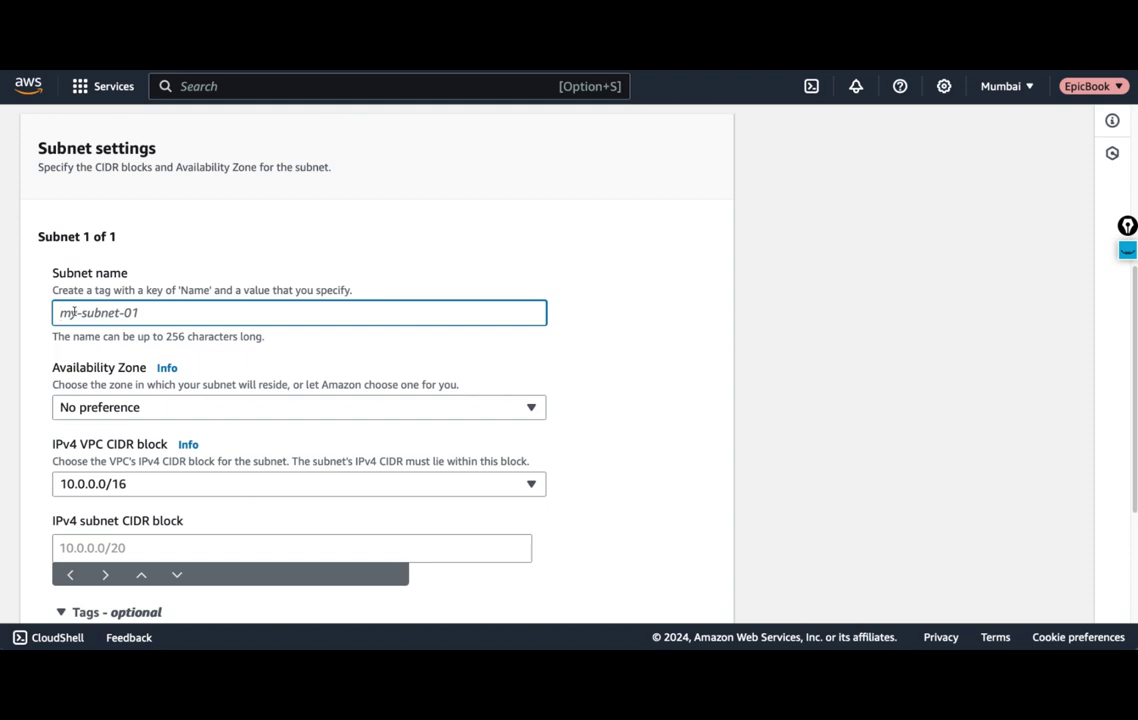
# Step: Name the subnet PublicSubet1-EpicReads and place it in availability zone ap-south-1a
pyautogui.write('PublicSubet1-Ea')
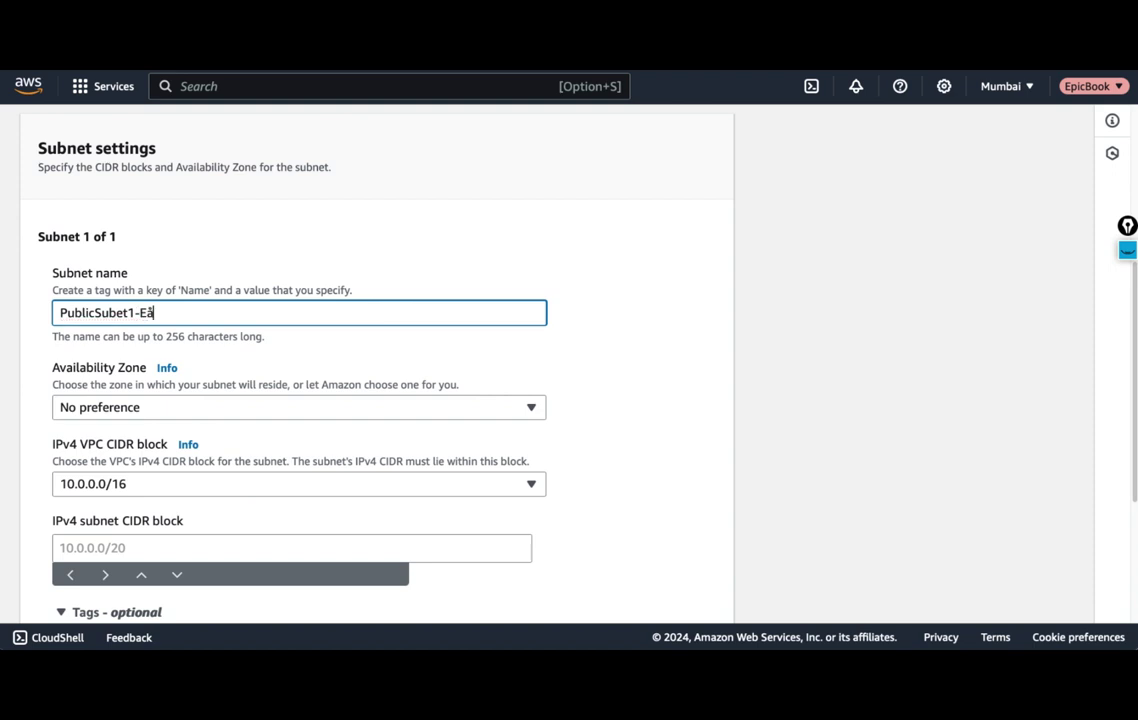
pyautogui.press('BackSpace')
pyautogui.write('picReads')
pyautogui.scroll(-1, 545, 400)
pyautogui.click(533, 386)
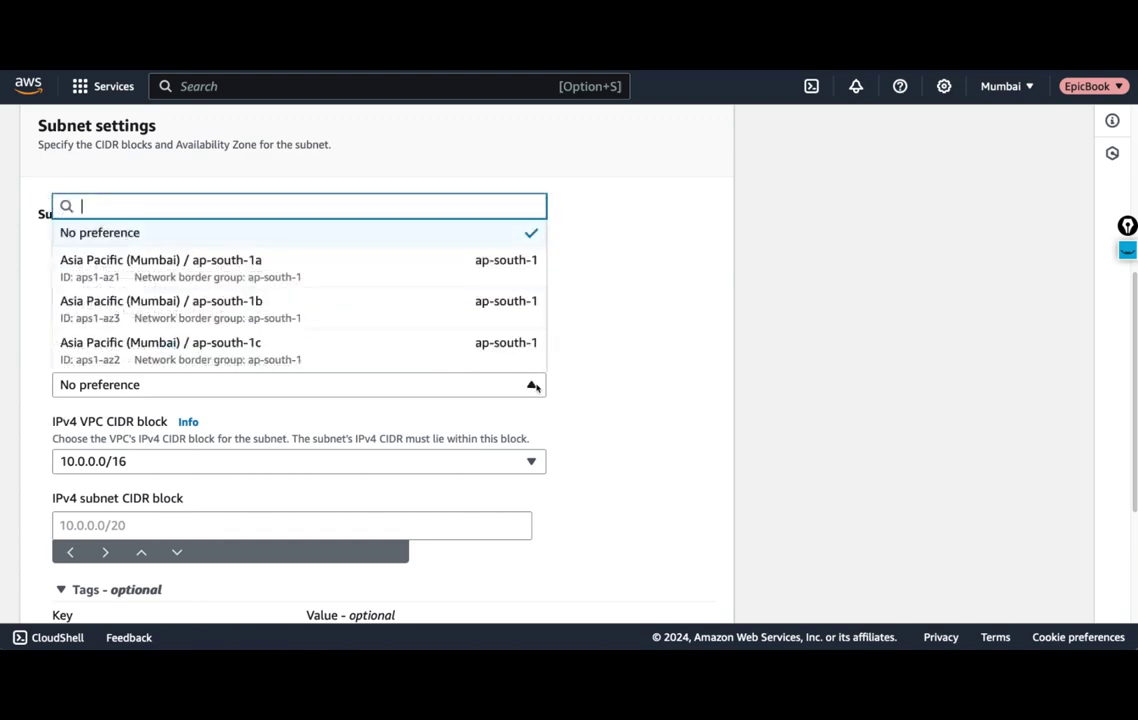
pyautogui.click(205, 262)
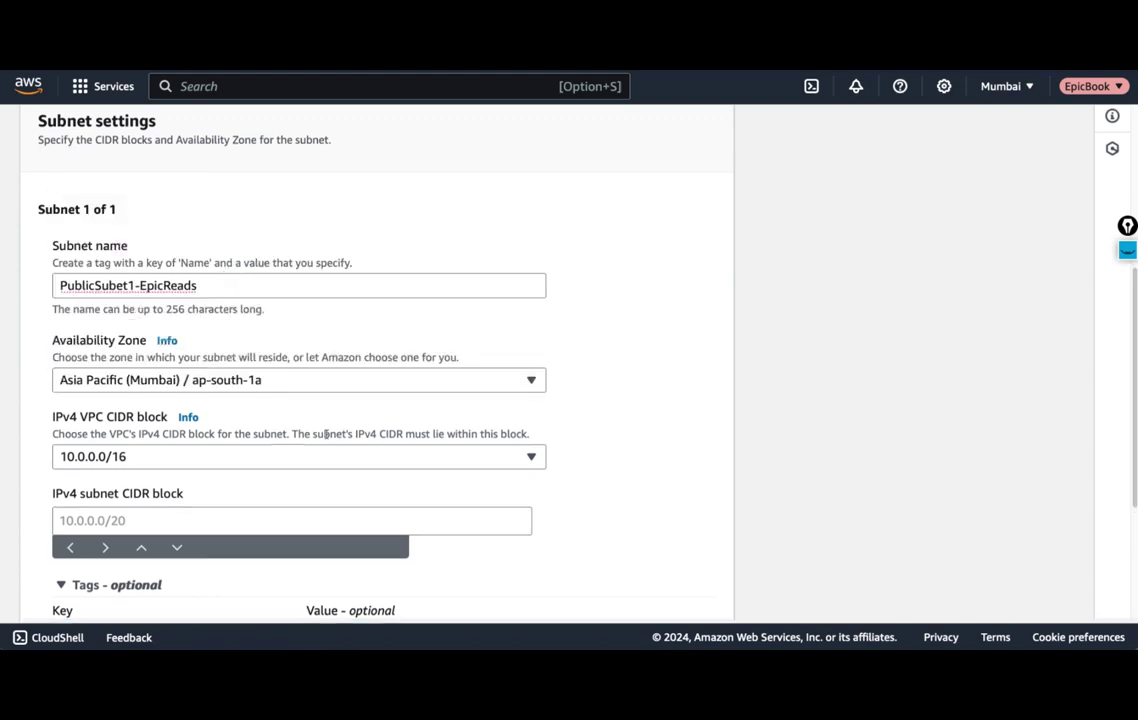
# Step: Give it the CIDR block 10.0.0.0/24 and create the public subnet
pyautogui.scroll(-3, 326, 434)
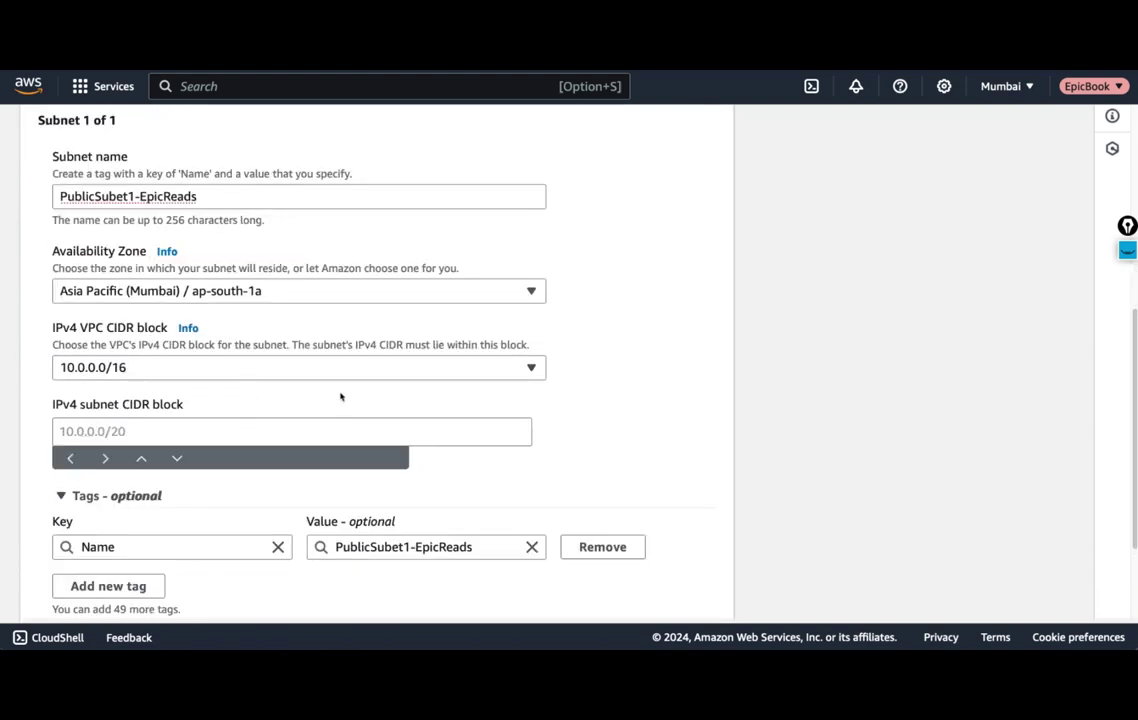
pyautogui.scroll(-3, 120, 320)
pyautogui.click(88, 342)
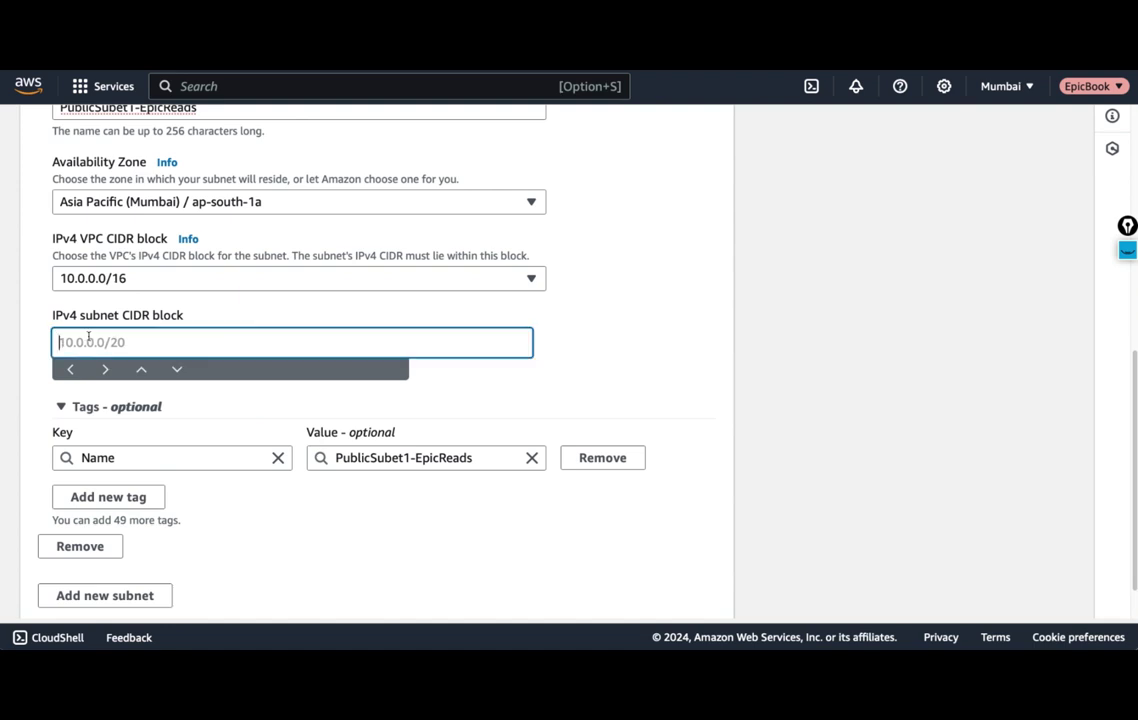
pyautogui.write('10.0.0.0/')
pyautogui.write('2')
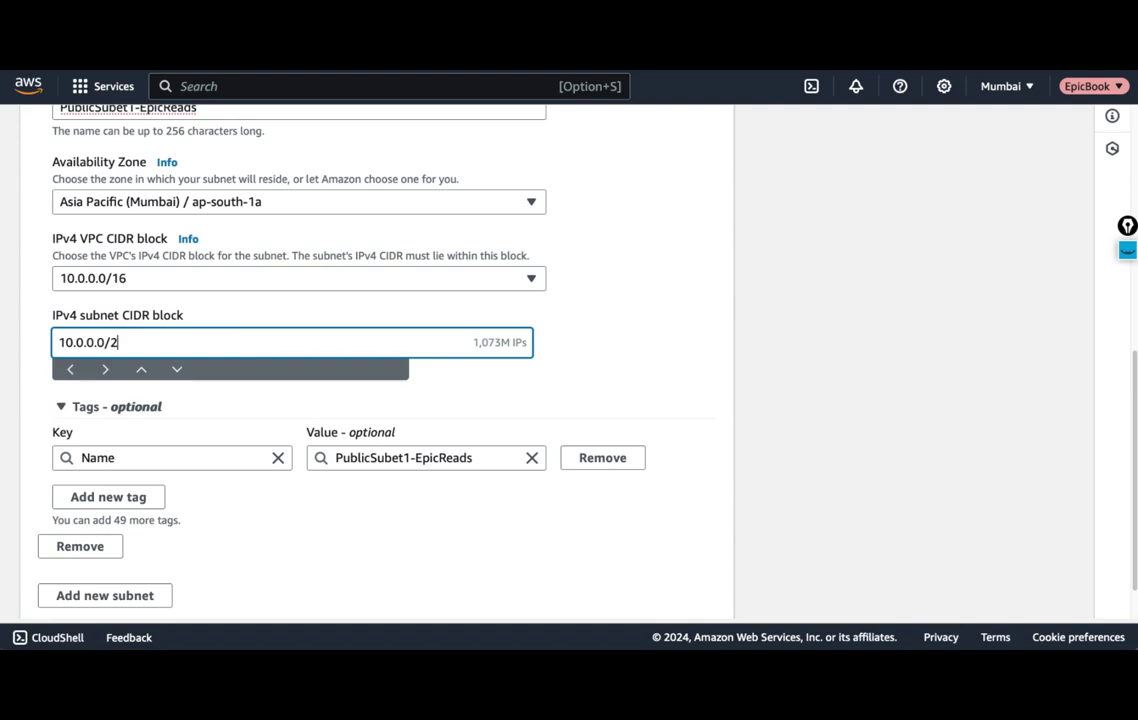
pyautogui.write('4')
pyautogui.click(300, 530)
pyautogui.scroll(-2, 600, 530)
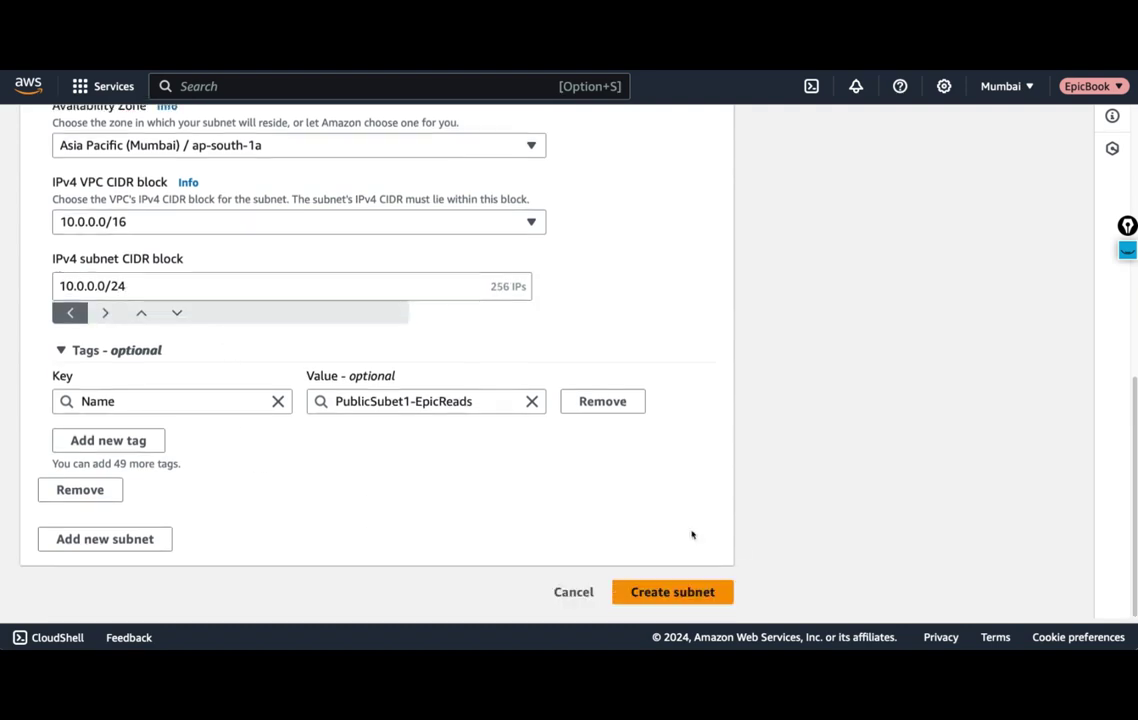
pyautogui.click(674, 597)
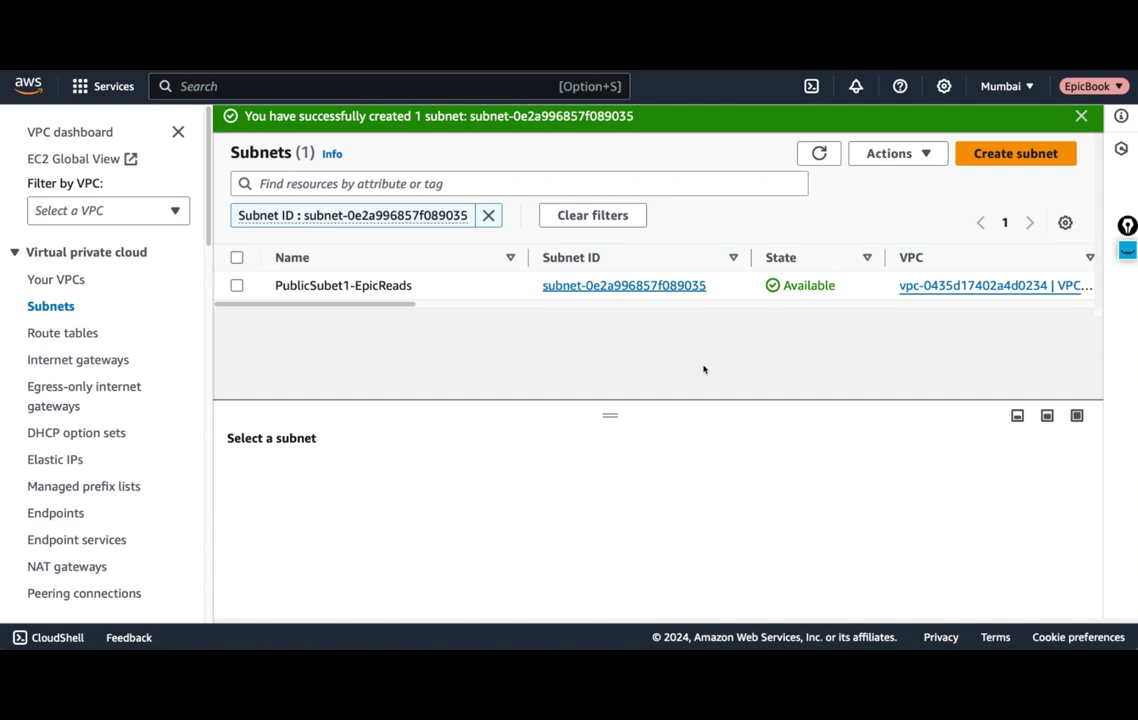
pyautogui.press('super+Tab')
# Step: Highlight the example CIDR 10.0.1.0/24 in the guide's private subnet section, then start a new subnet
pyautogui.scroll(-5, 528, 427)
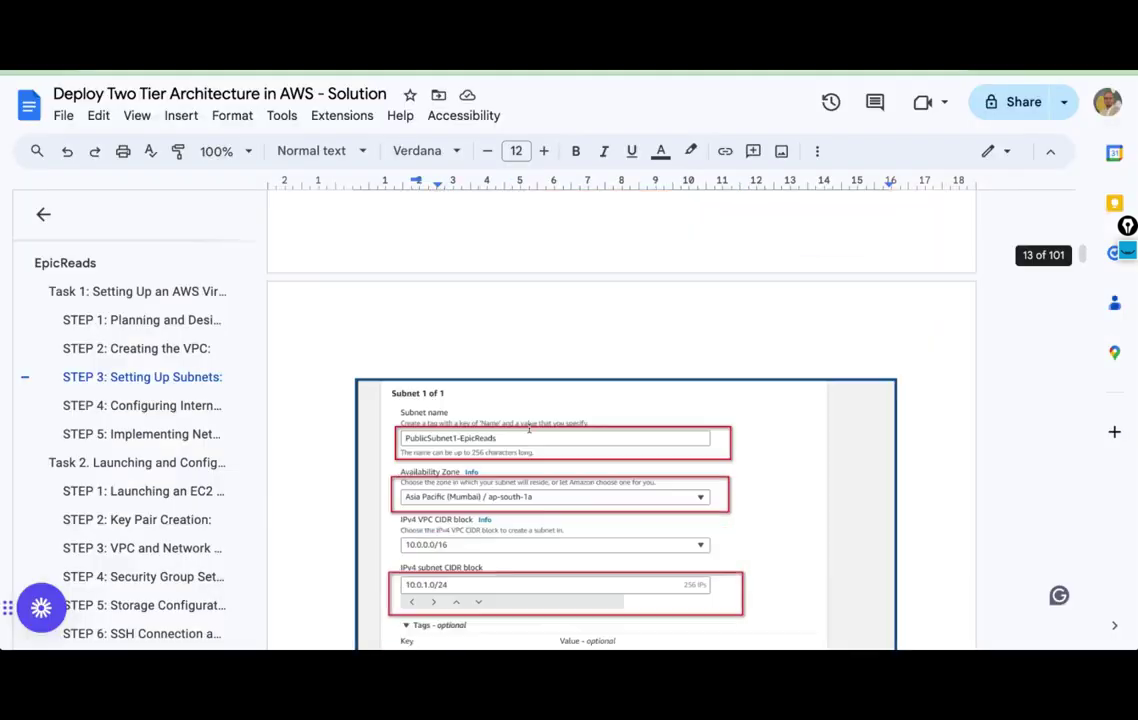
pyautogui.scroll(-3, 630, 508)
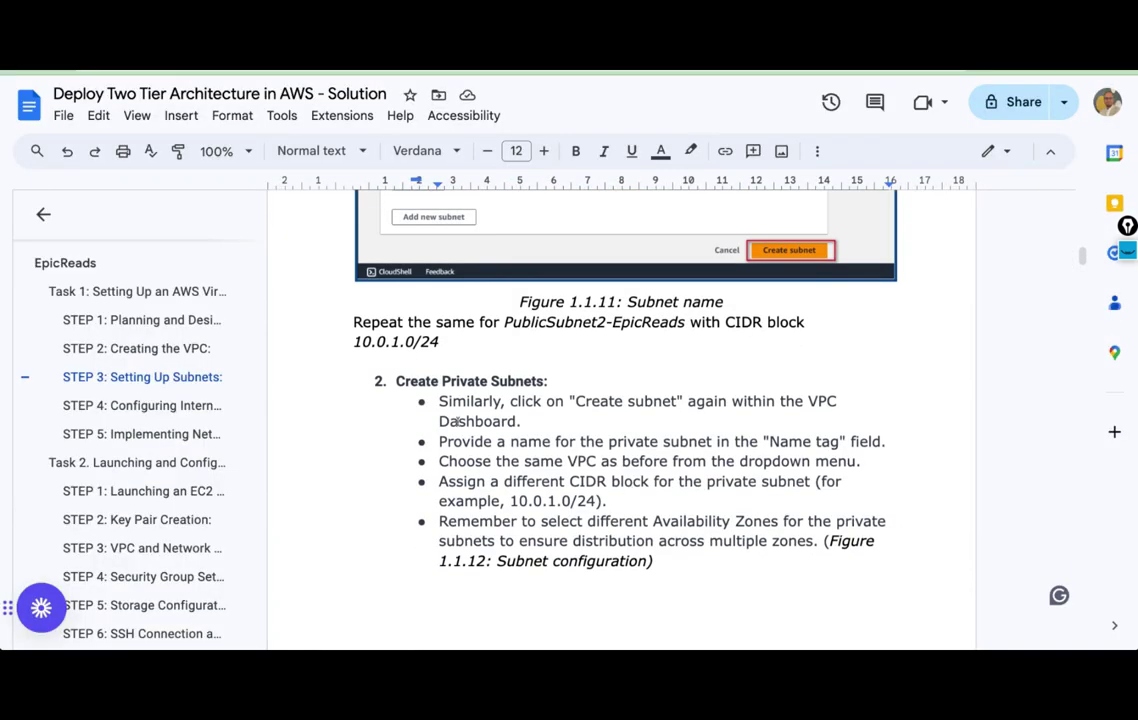
pyautogui.scroll(-2, 560, 435)
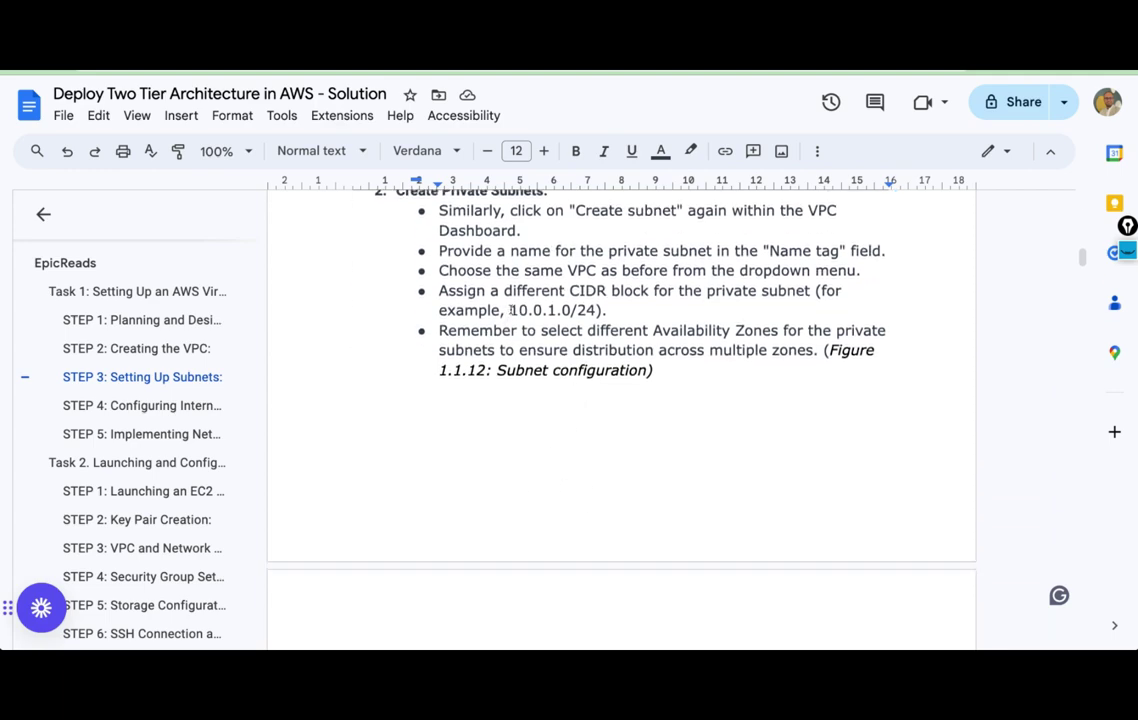
pyautogui.moveTo(511, 310); pyautogui.dragTo(597, 311)
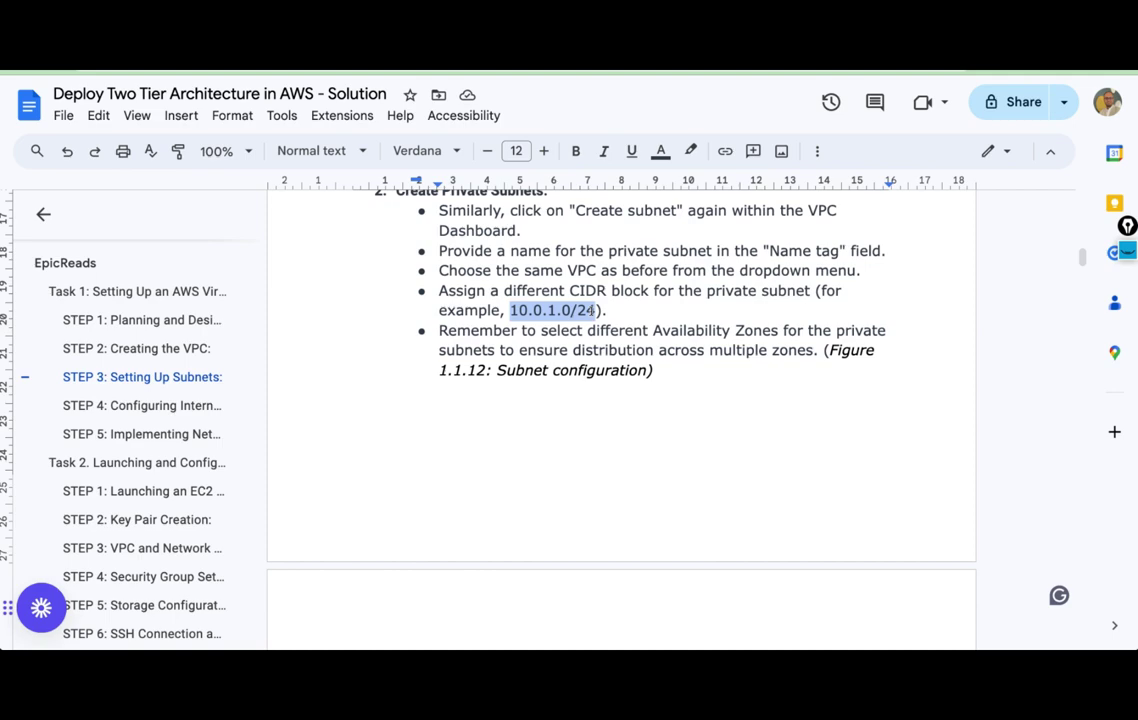
pyautogui.press('super+Tab')
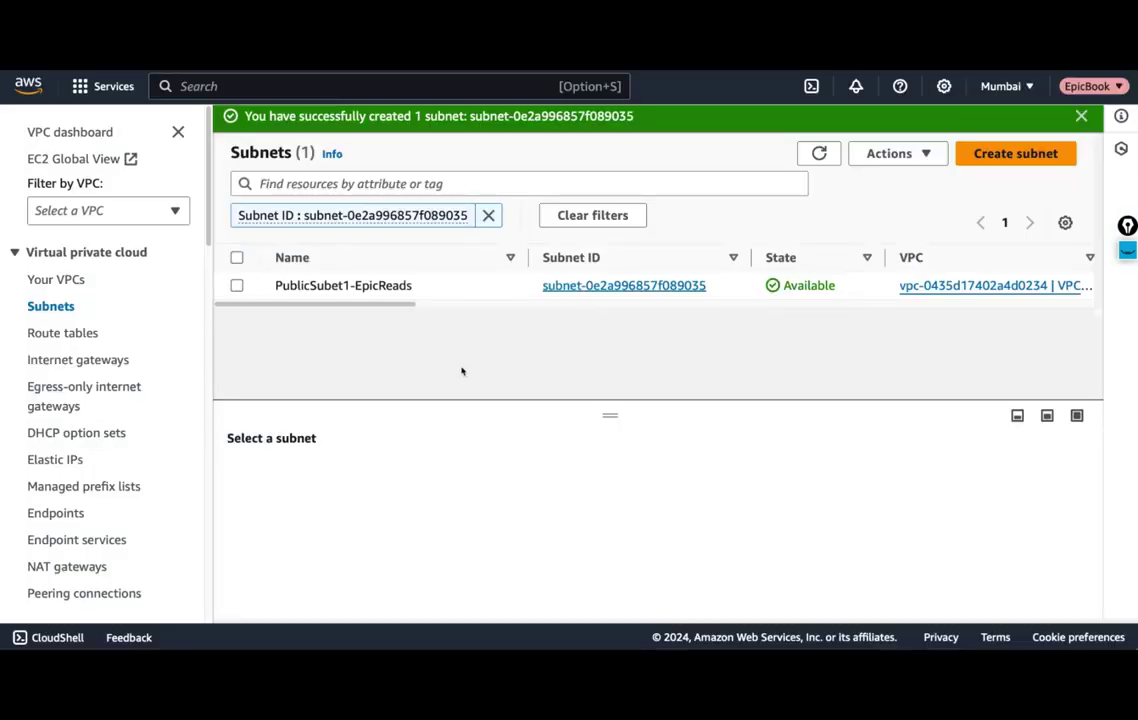
pyautogui.click(1030, 155)
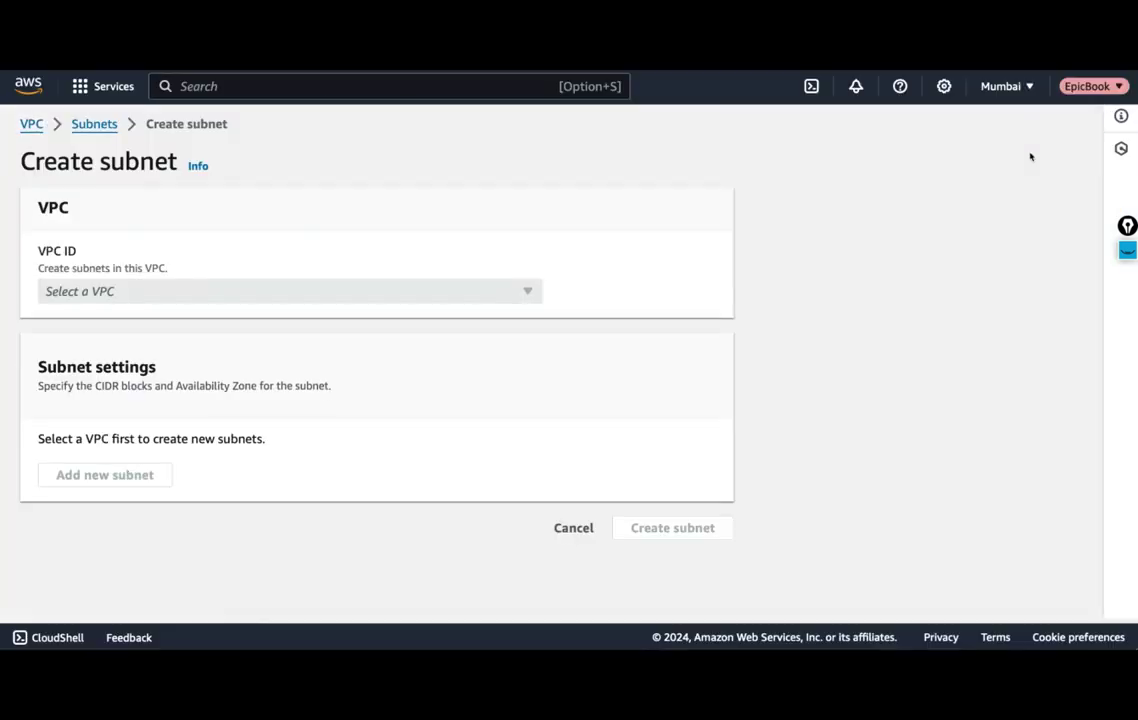
# Step: Put the new subnet in VPC-EpicReads, name it PrivateSubnet1-EpicReads, and choose ap-south-1a
pyautogui.click(159, 294)
pyautogui.click(175, 346)
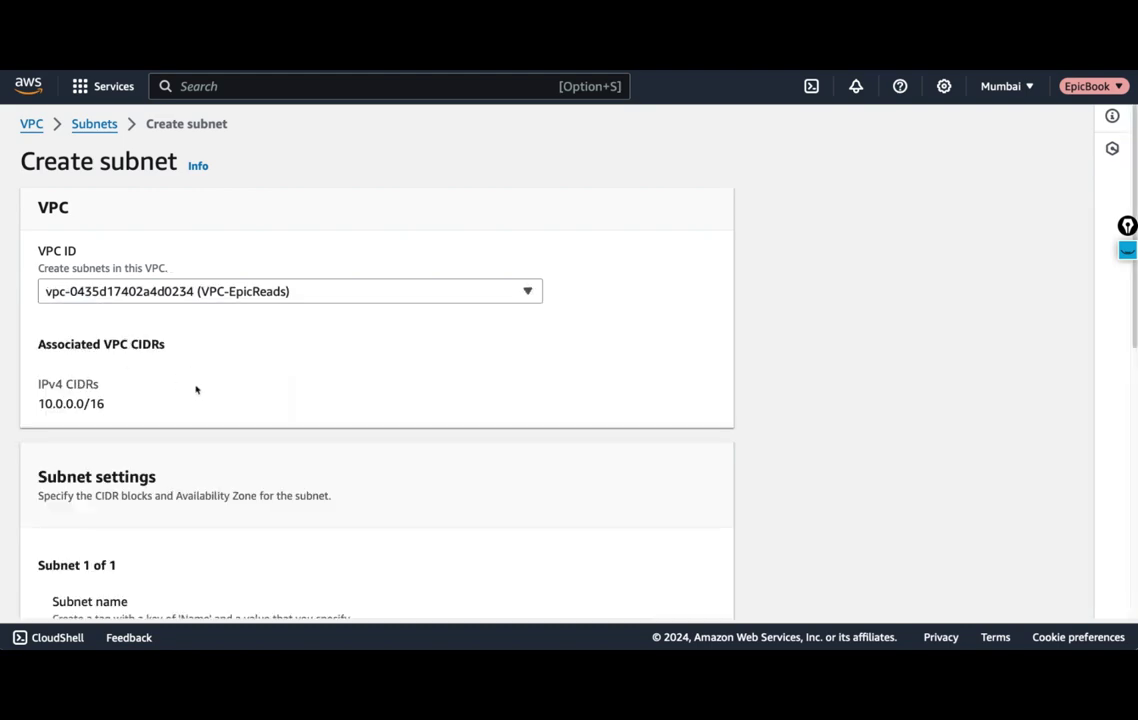
pyautogui.scroll(-4, 287, 434)
pyautogui.click(85, 294)
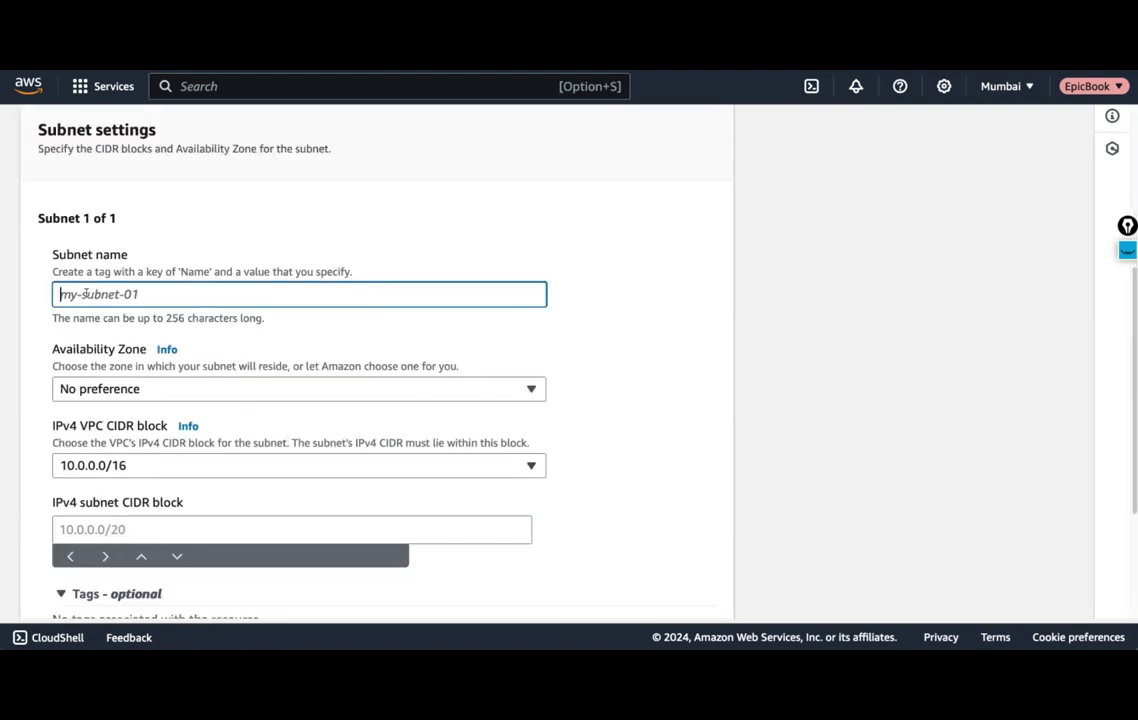
pyautogui.write('Private')
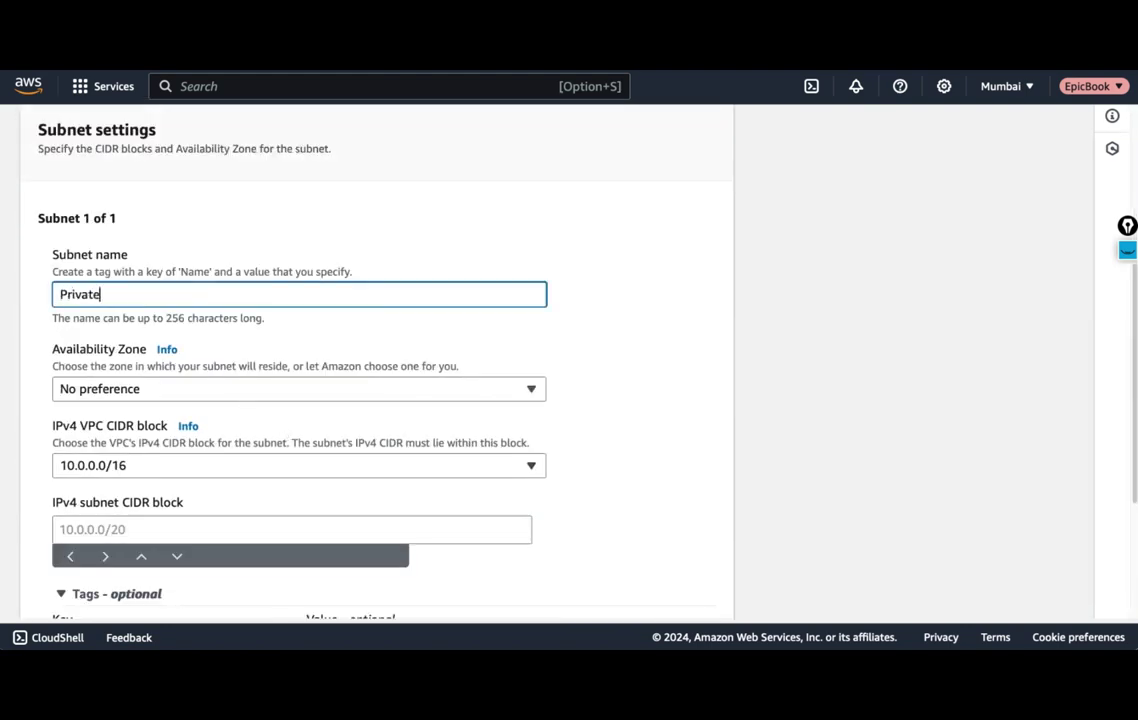
pyautogui.write('Subnet1-EpicReads')
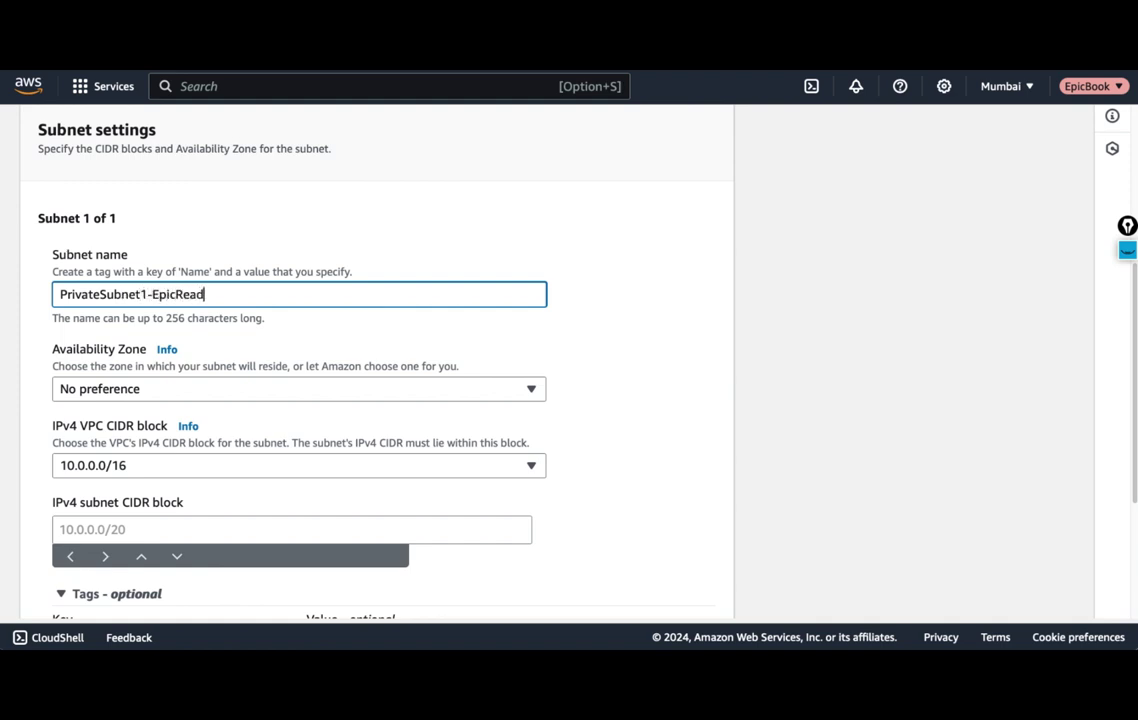
pyautogui.click(120, 389)
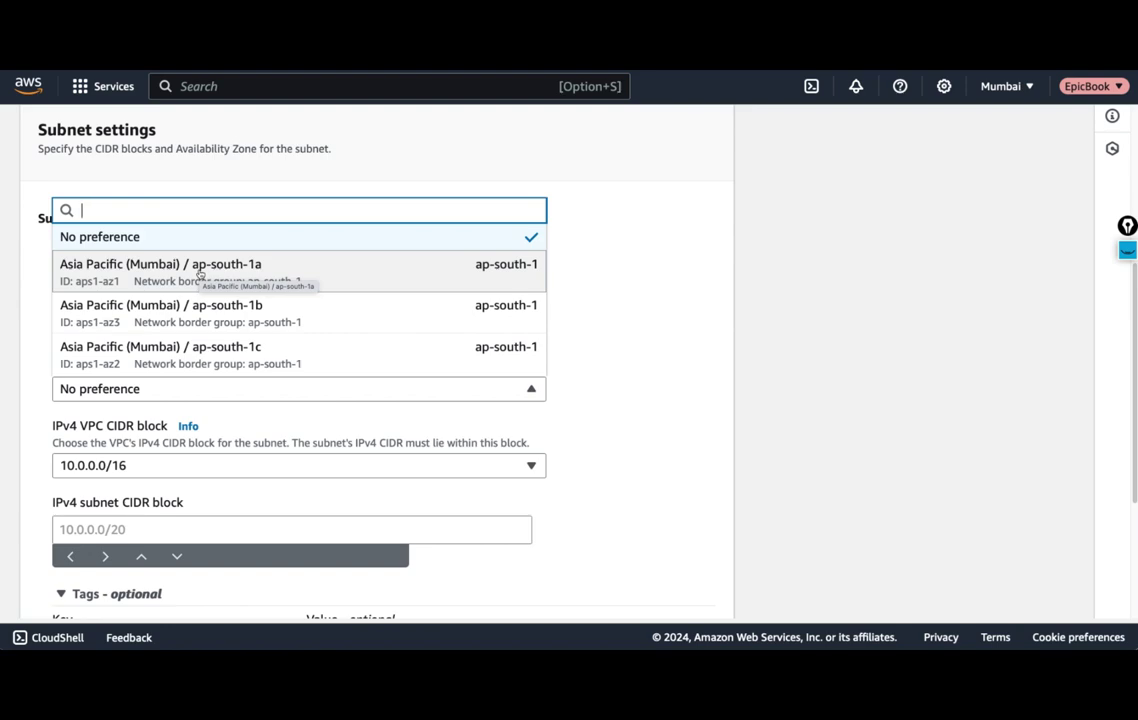
pyautogui.click(200, 272)
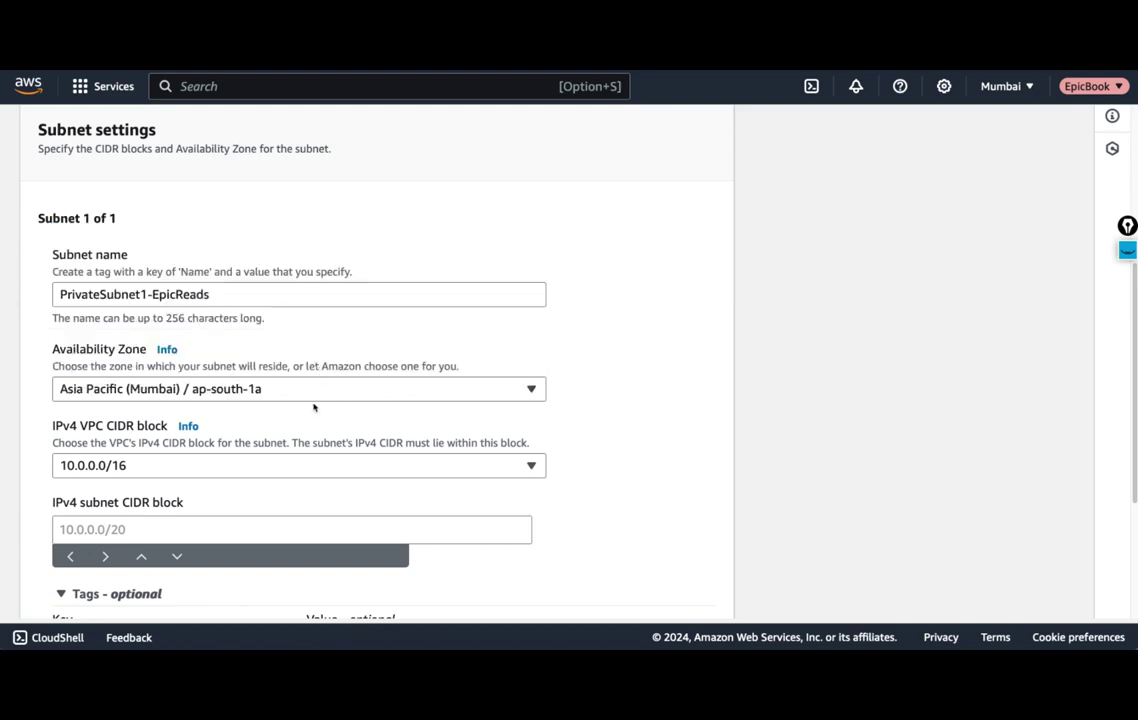
# Step: Set CIDR 10.0.1.0/24, create the private subnet, and clear the filter to list both subnets
pyautogui.scroll(-2, 305, 405)
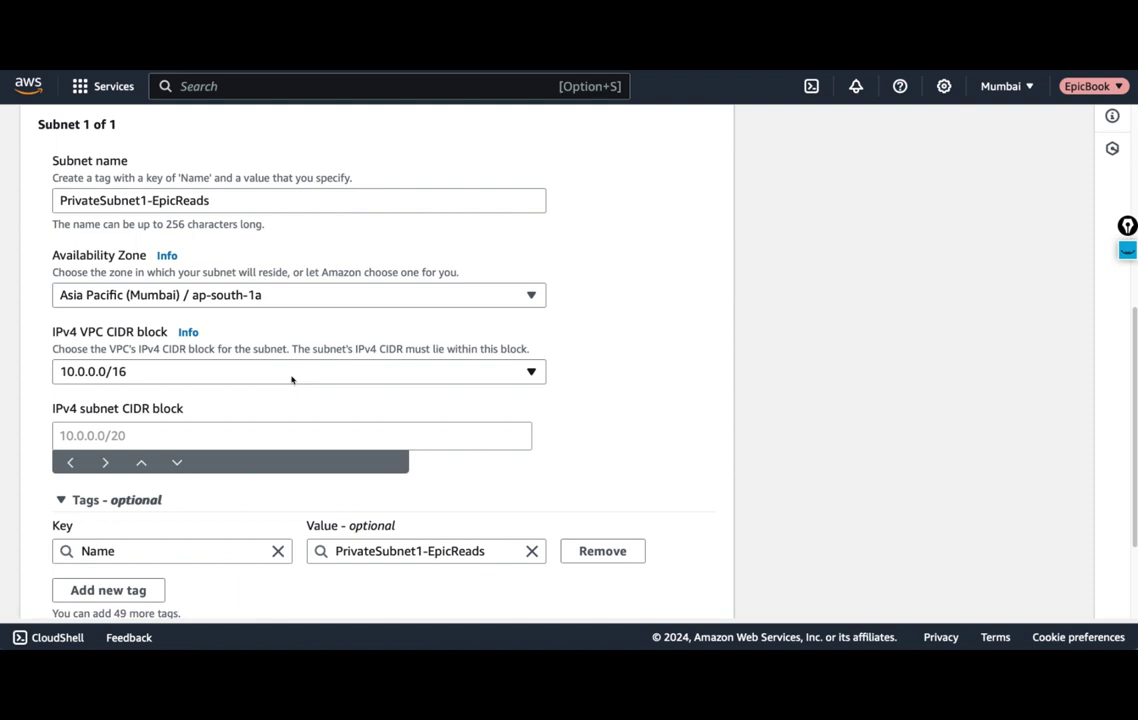
pyautogui.scroll(-1, 291, 394)
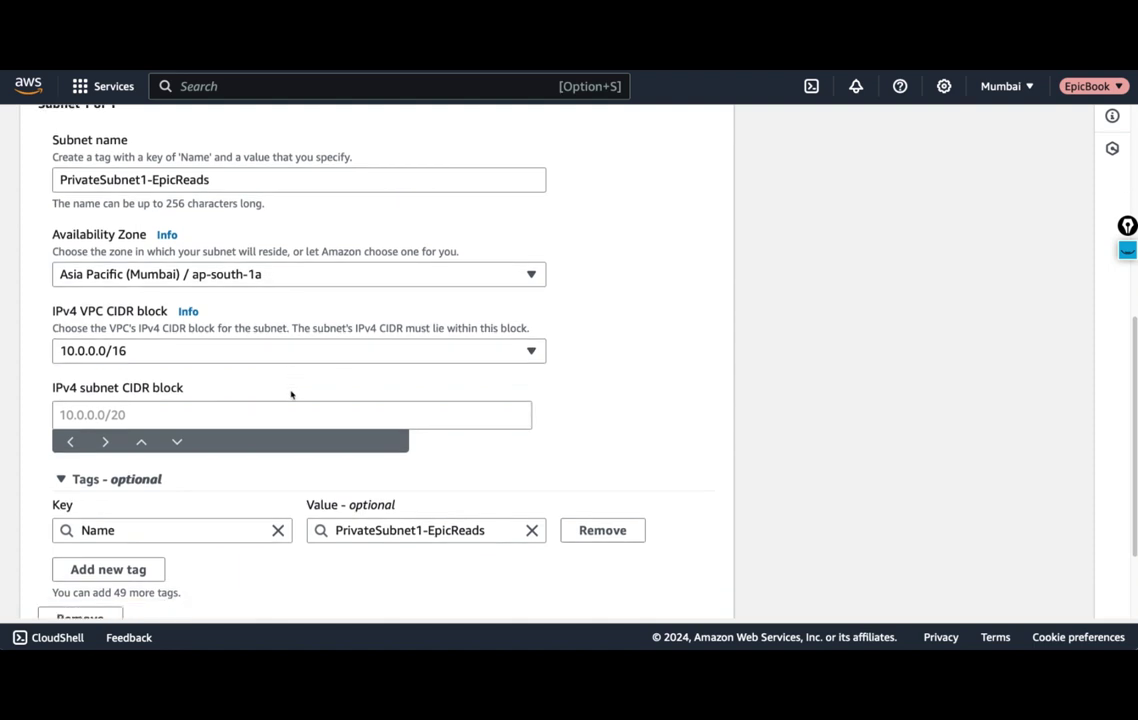
pyautogui.click(68, 406)
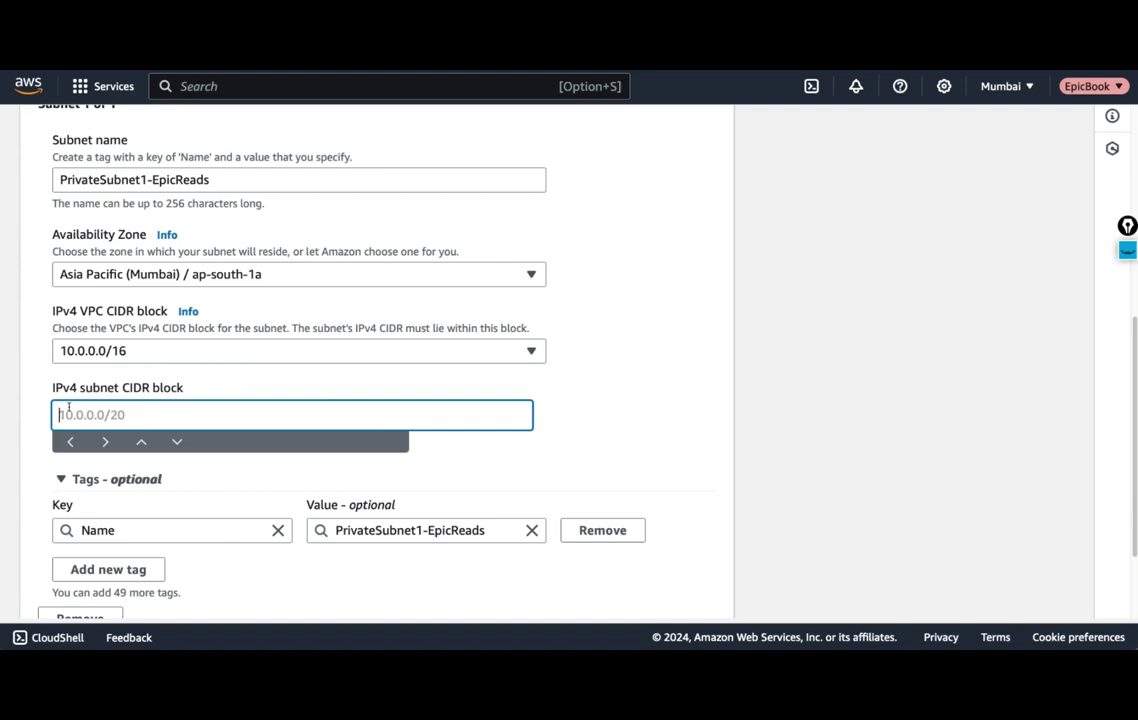
pyautogui.write('10.0.1.0/24')
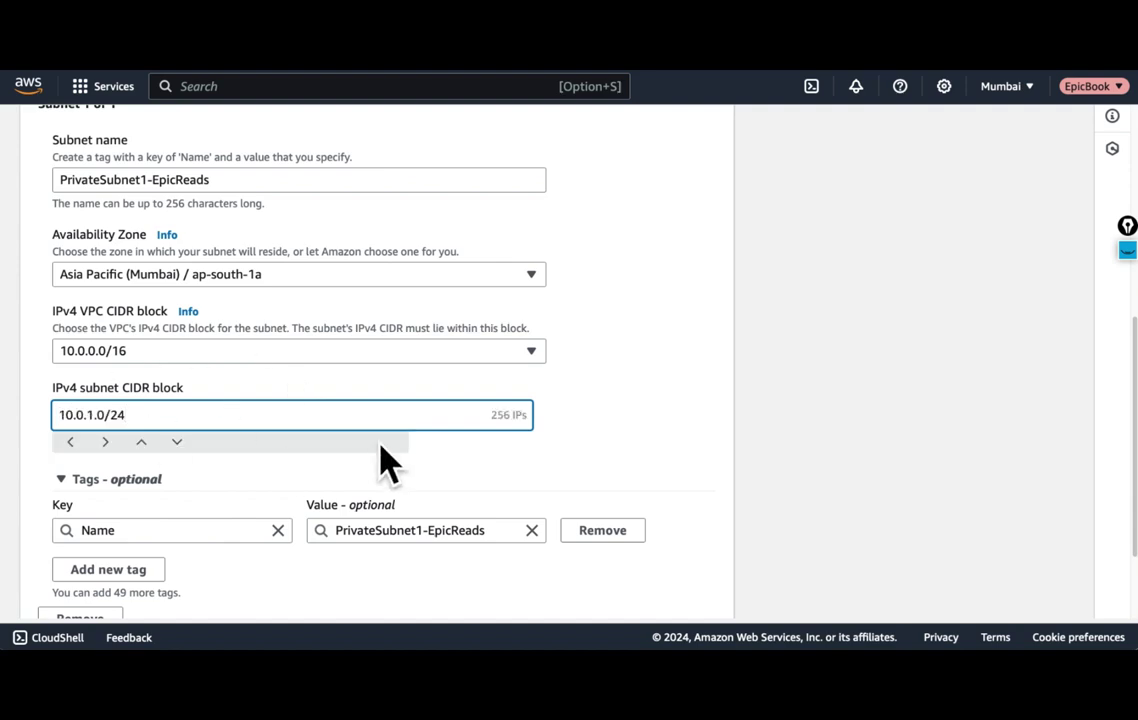
pyautogui.scroll(-2, 600, 520)
pyautogui.click(678, 592)
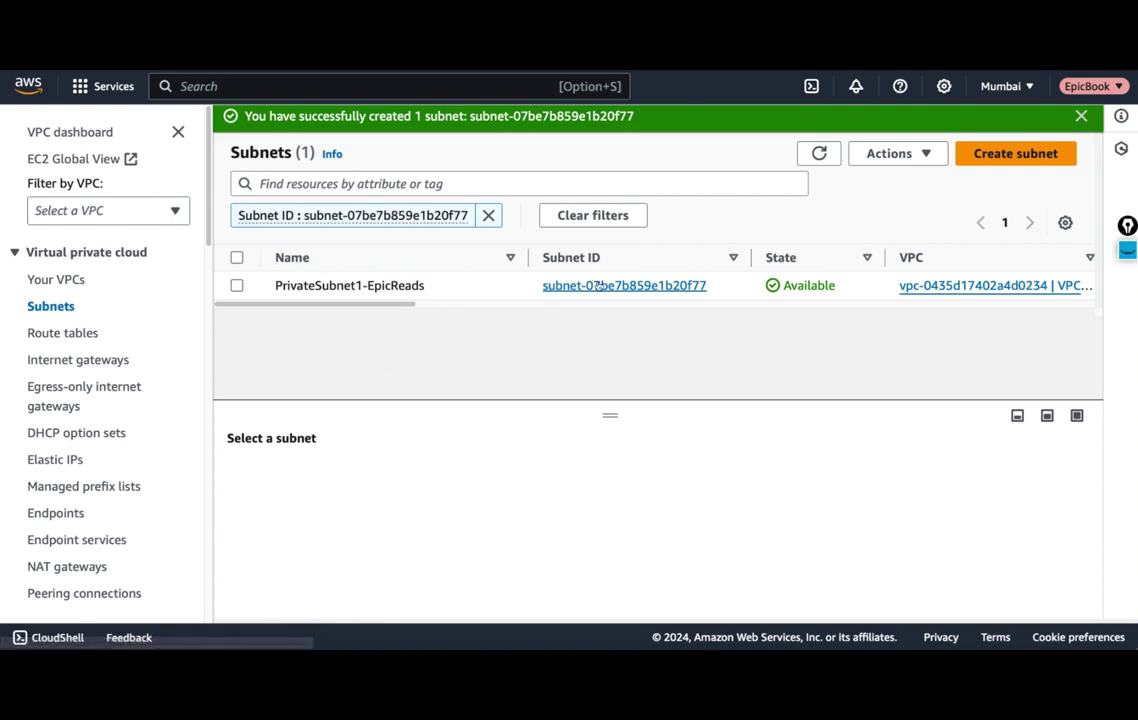
pyautogui.click(488, 215)
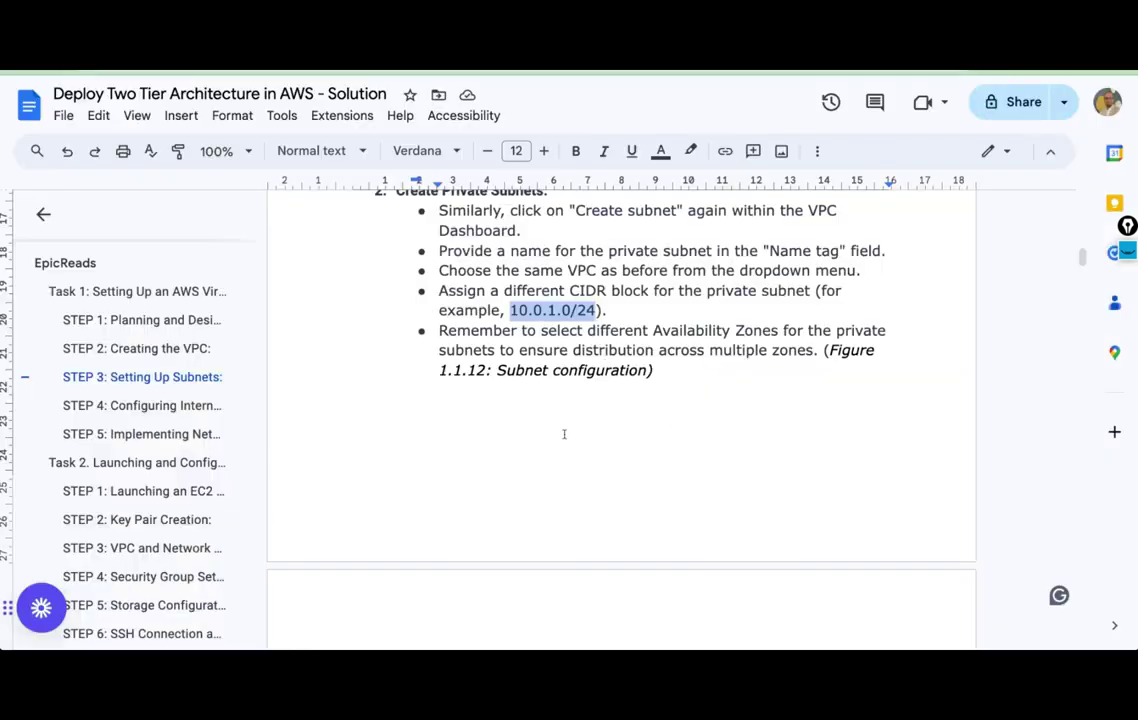
# Step: Scroll down to STEP 4: Configuring Internet Access and highlight its heading
pyautogui.scroll(-5, 564, 432)
pyautogui.scroll(-4, 681, 478)
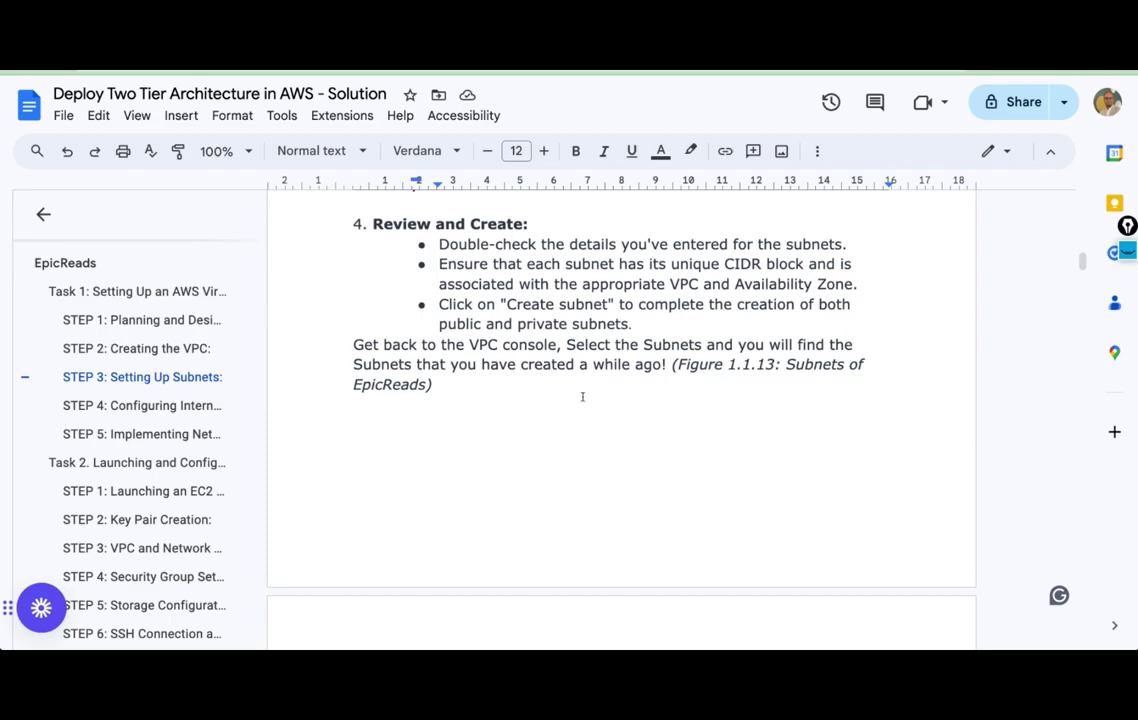
pyautogui.scroll(-7, 583, 395)
pyautogui.scroll(3, 505, 330)
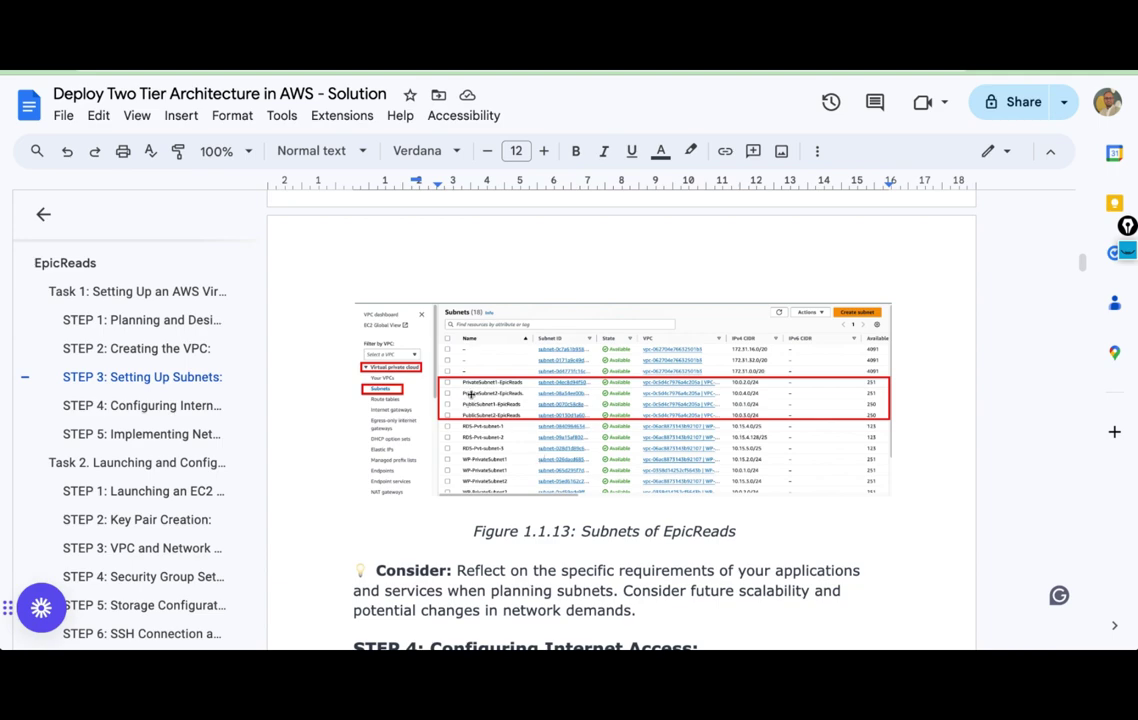
pyautogui.scroll(-1, 569, 472)
pyautogui.scroll(-4, 569, 472)
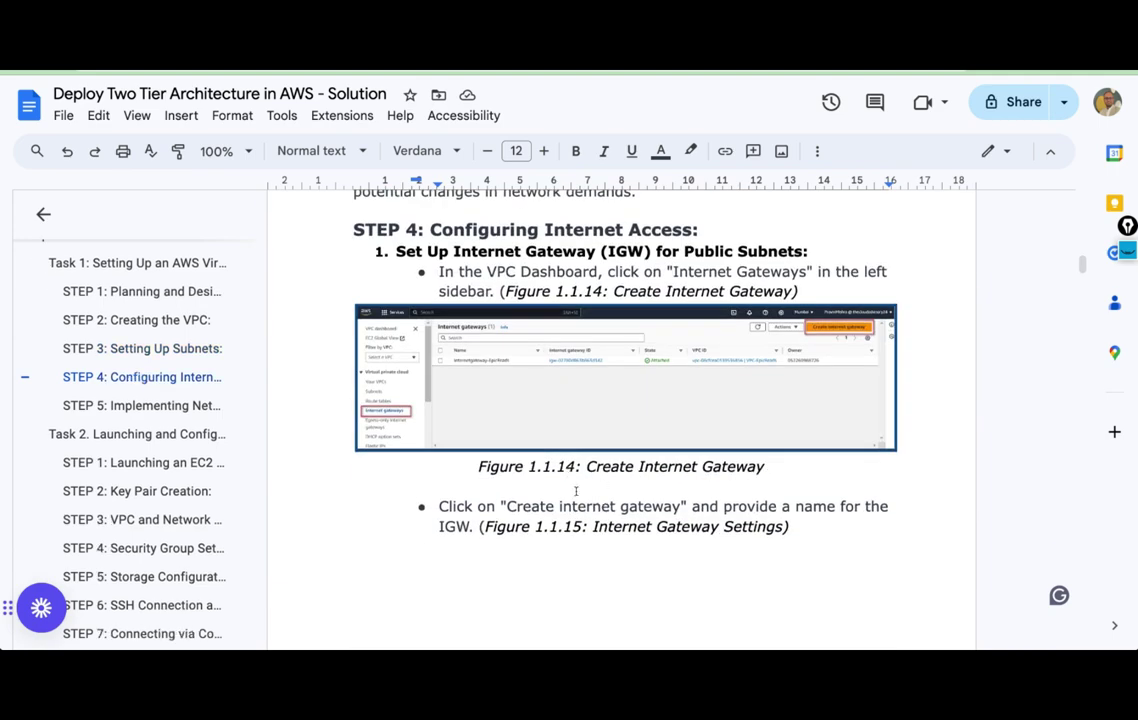
pyautogui.moveTo(430, 231); pyautogui.dragTo(693, 239)
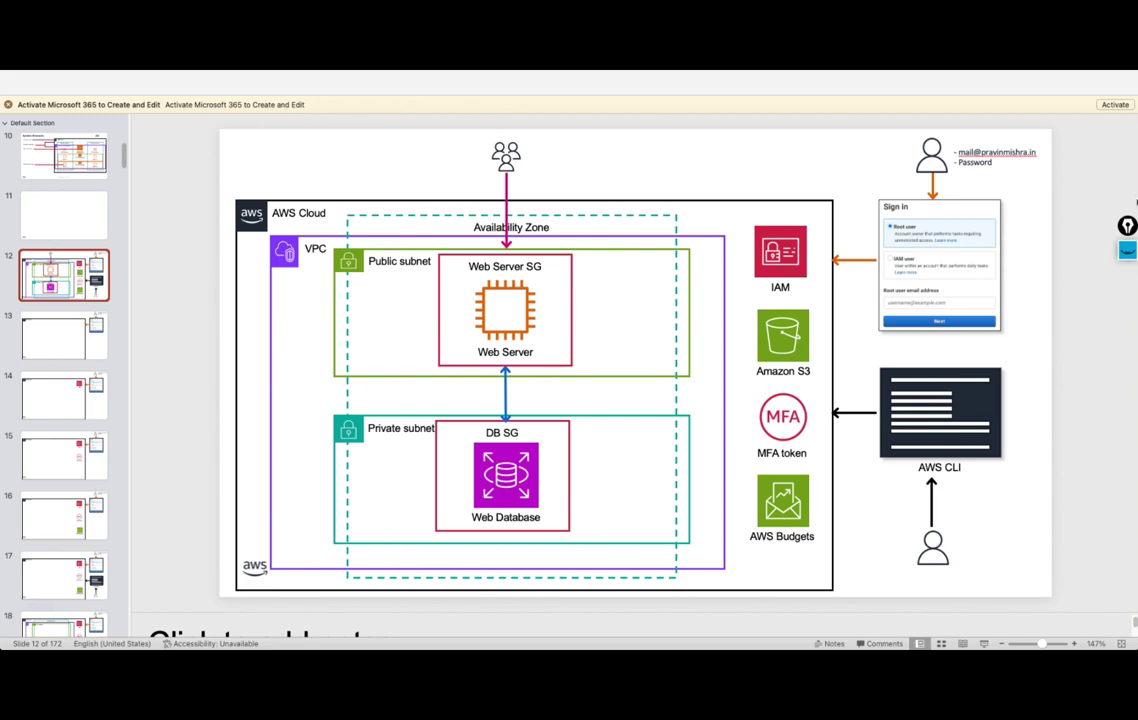
# Step: Underline, link and circle the Public subnet and Private subnet labels on the diagram, then clear the ink
pyautogui.click(1126, 252)
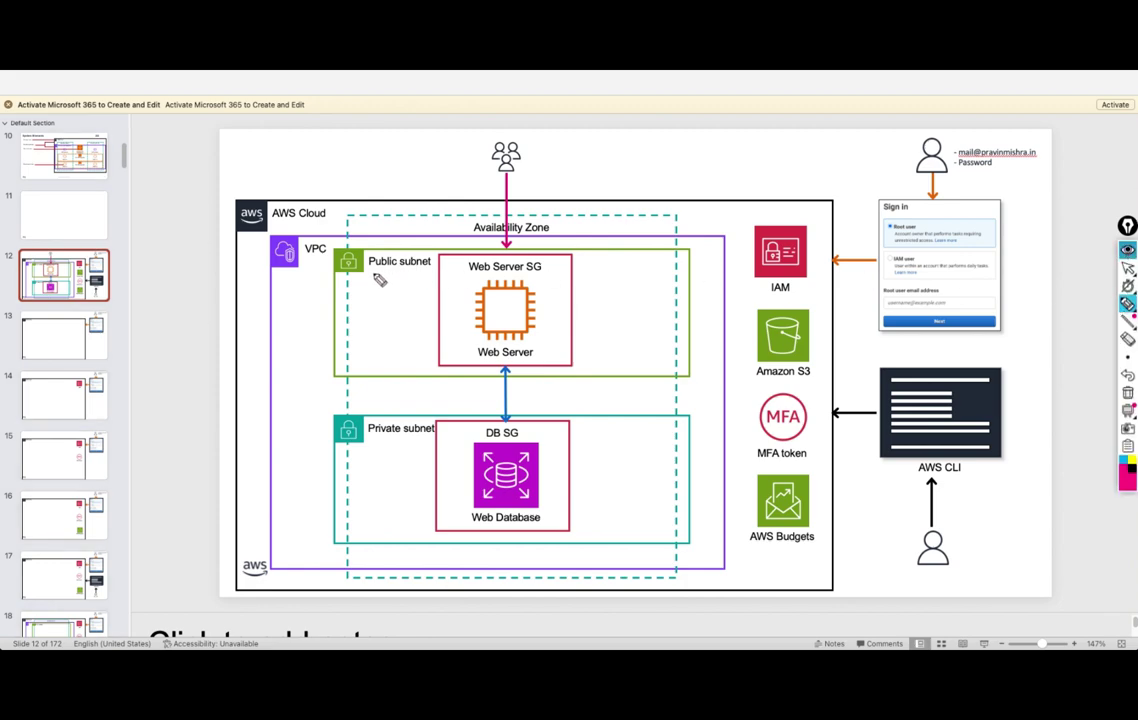
pyautogui.moveTo(373, 272); pyautogui.dragTo(420, 272)
pyautogui.moveTo(374, 437); pyautogui.dragTo(442, 446)
pyautogui.moveTo(349, 263)
pyautogui.mouseDown()
pyautogui.moveTo(296, 400)
pyautogui.moveTo(325, 446)
pyautogui.mouseUp()
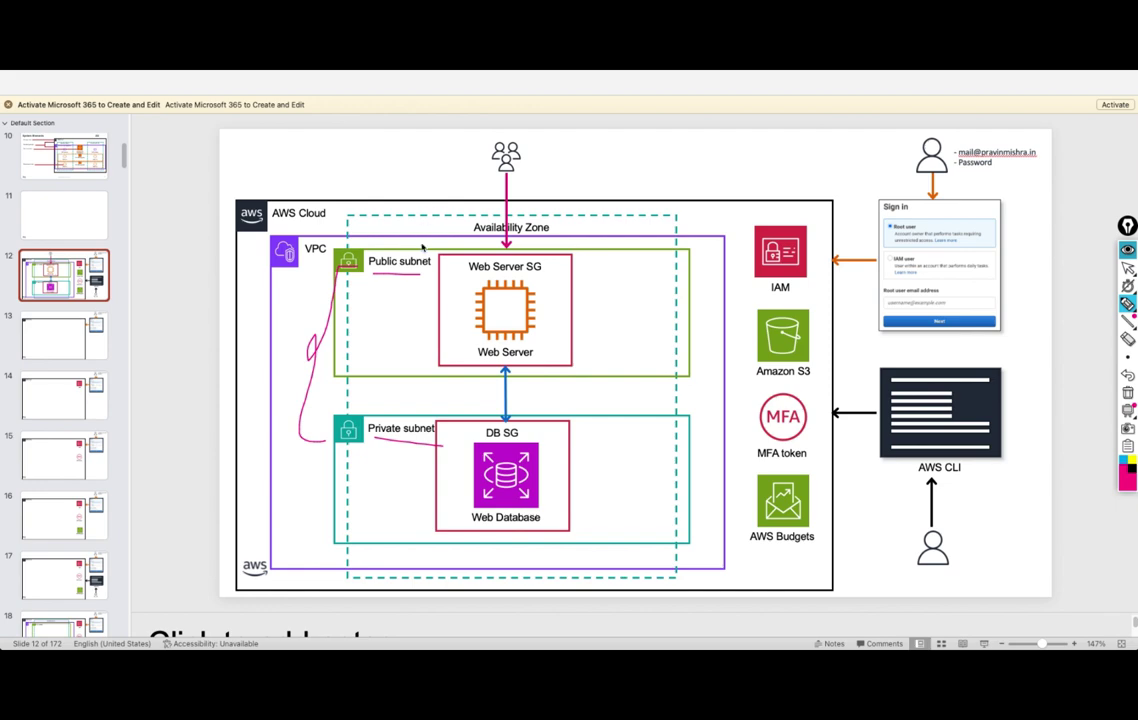
pyautogui.moveTo(412, 249)
pyautogui.mouseDown()
pyautogui.moveTo(380, 242)
pyautogui.moveTo(445, 262)
pyautogui.moveTo(420, 290)
pyautogui.moveTo(402, 289)
pyautogui.moveTo(375, 240)
pyautogui.moveTo(360, 280)
pyautogui.moveTo(440, 245)
pyautogui.moveTo(437, 254)
pyautogui.mouseUp()
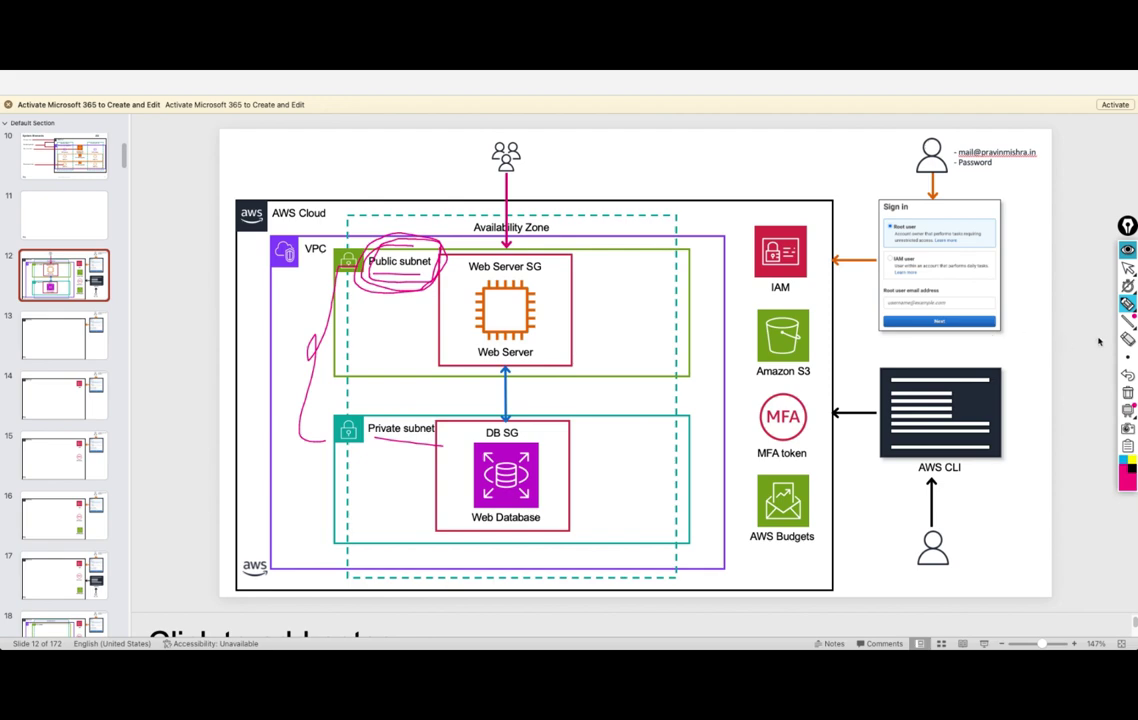
pyautogui.press('Escape')
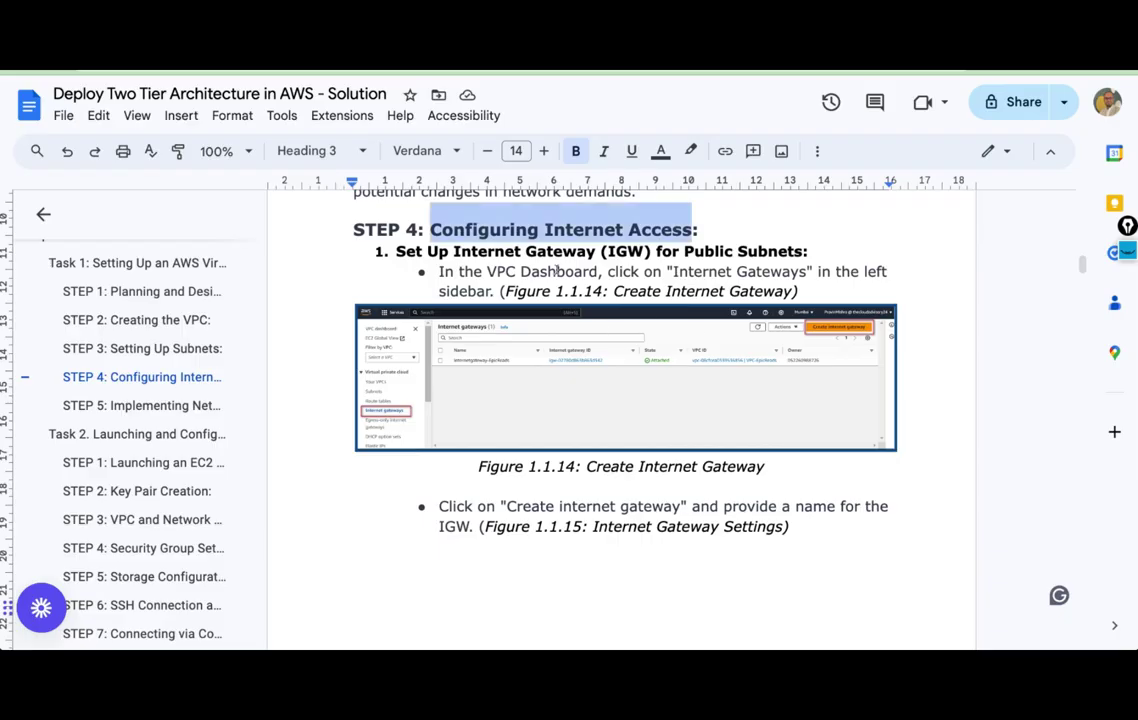
# Step: Highlight 'Internet Gateway (IGW)' in the guide and read through Figures 1.1.14 and 1.1.15
pyautogui.click(455, 251)
pyautogui.moveTo(455, 251); pyautogui.dragTo(651, 252)
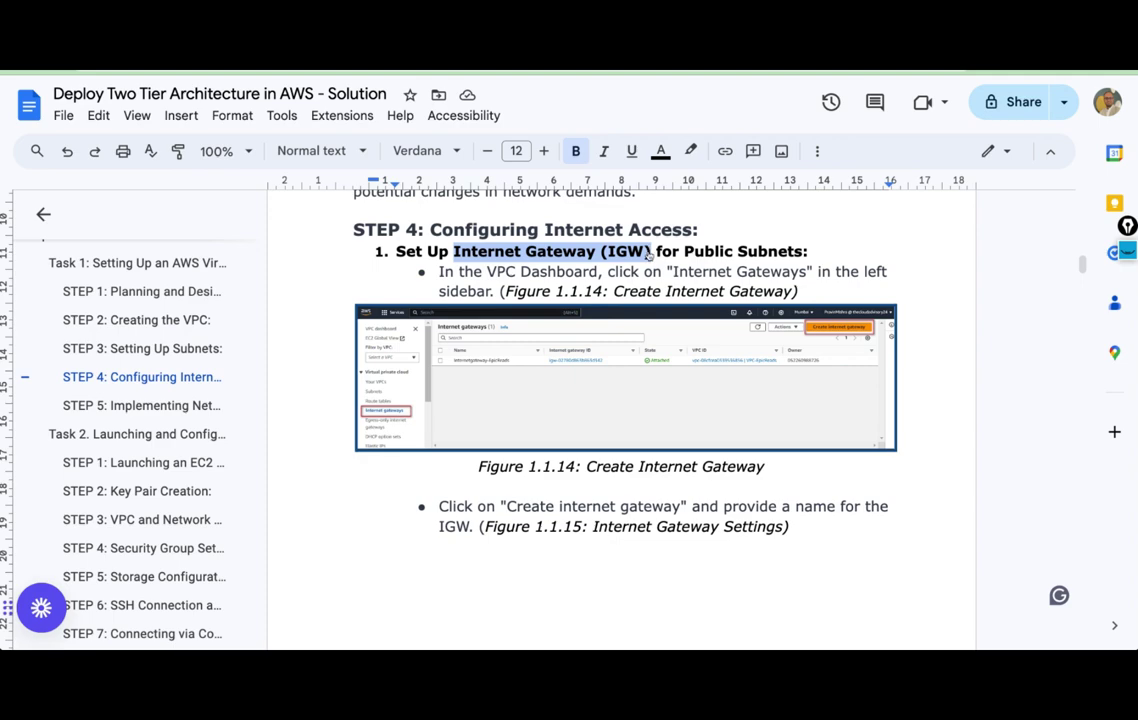
pyautogui.scroll(-4, 549, 417)
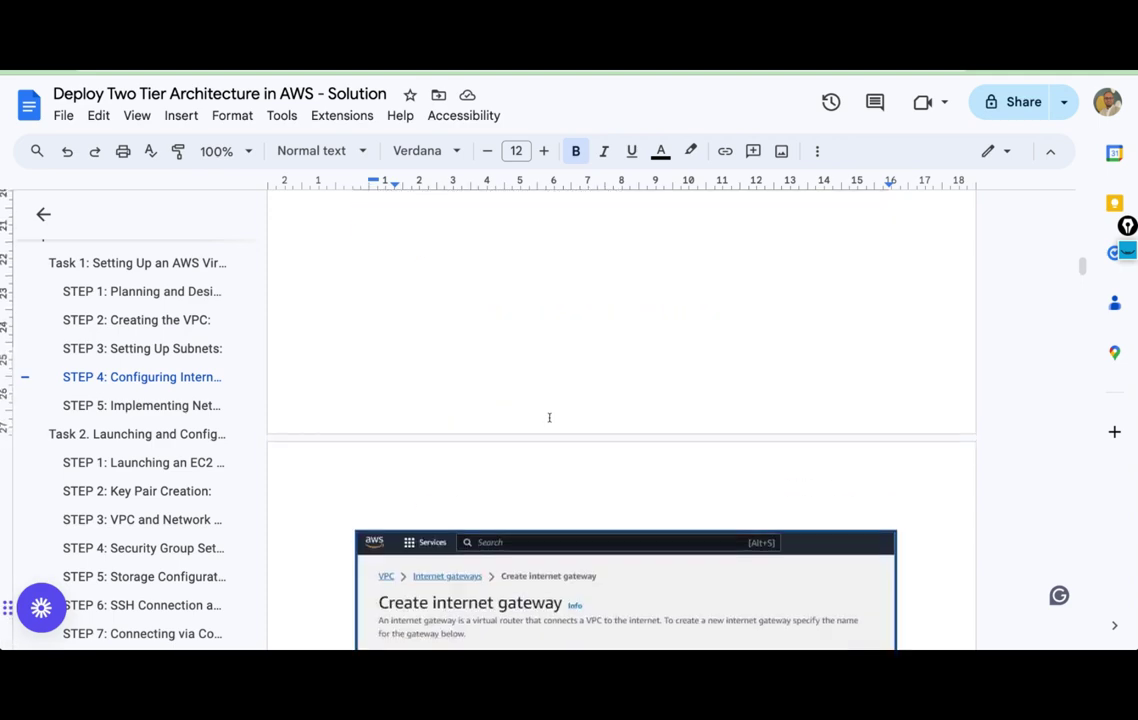
pyautogui.scroll(-3, 549, 417)
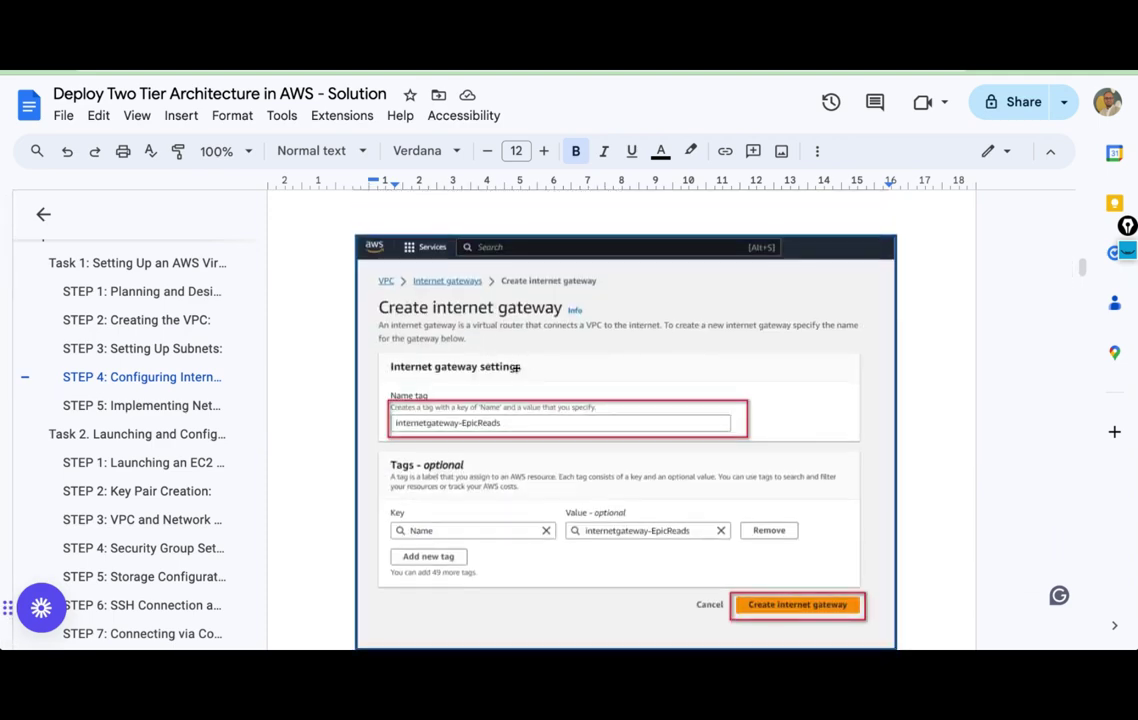
pyautogui.scroll(6, 516, 360)
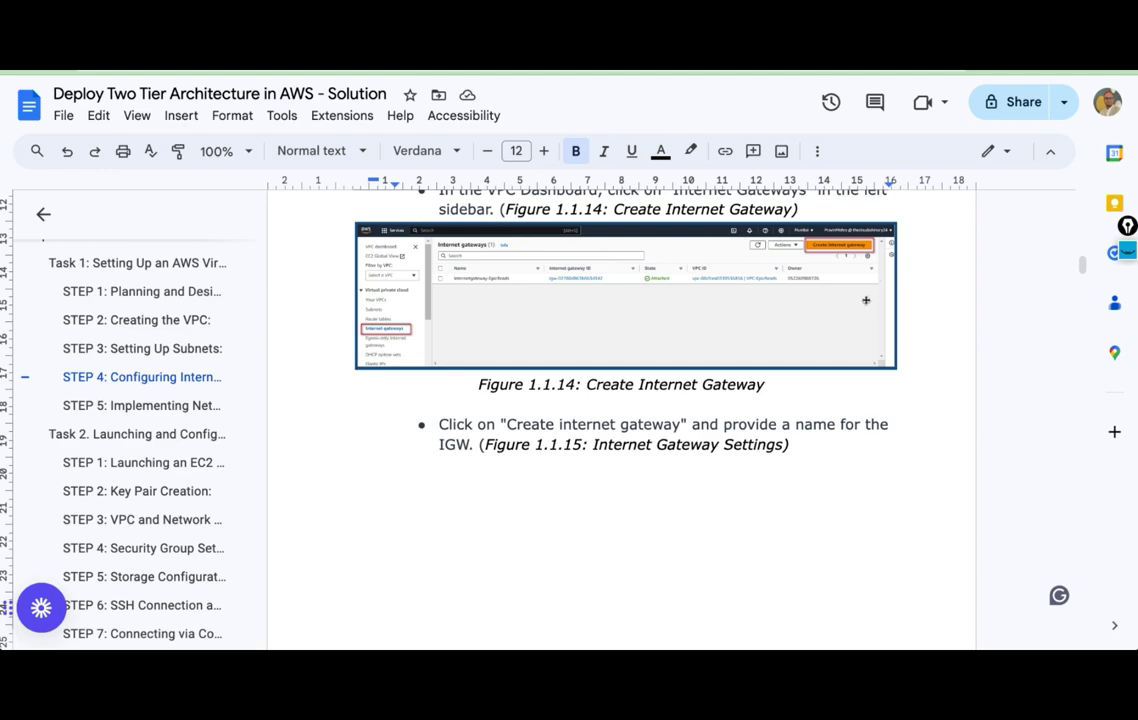
pyautogui.scroll(-5, 620, 414)
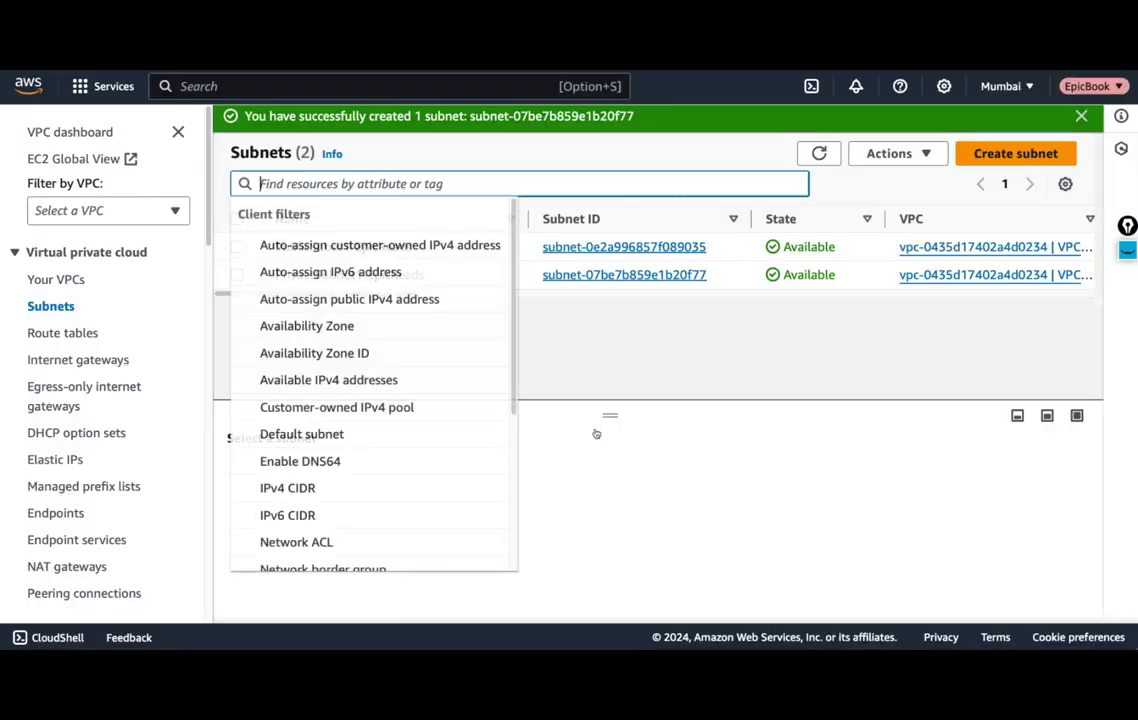
# Step: Create a new internet gateway with the name tag IGW-EpicReads
pyautogui.click(544, 394)
pyautogui.click(88, 359)
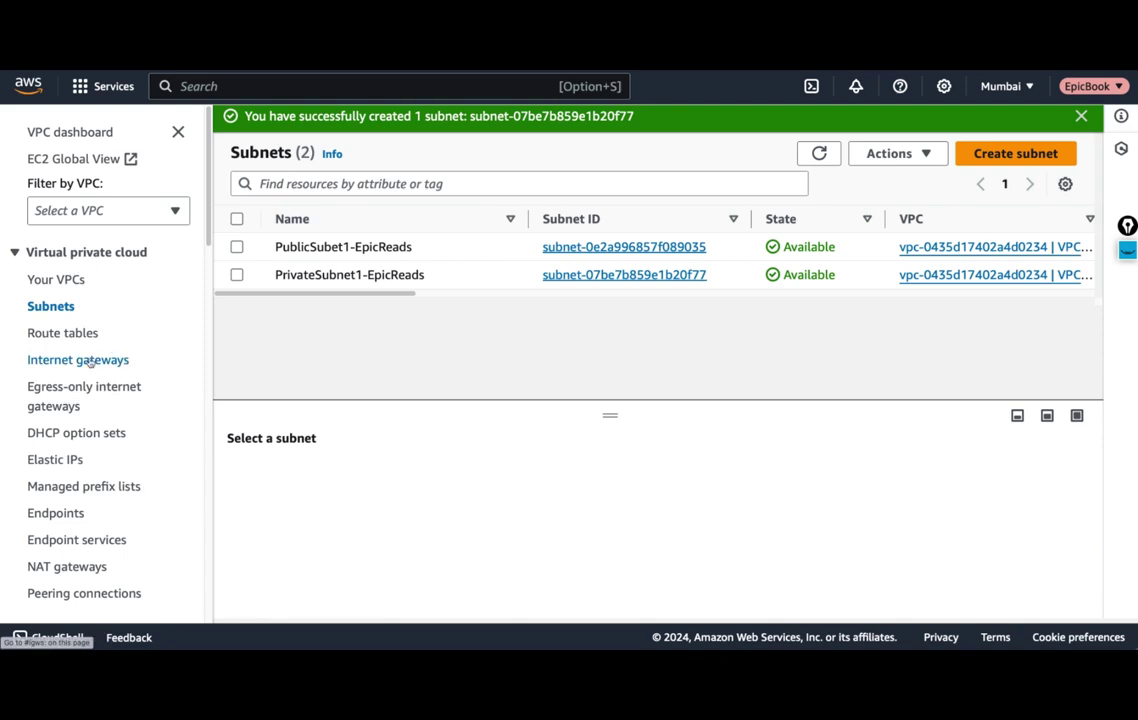
pyautogui.click(940, 123)
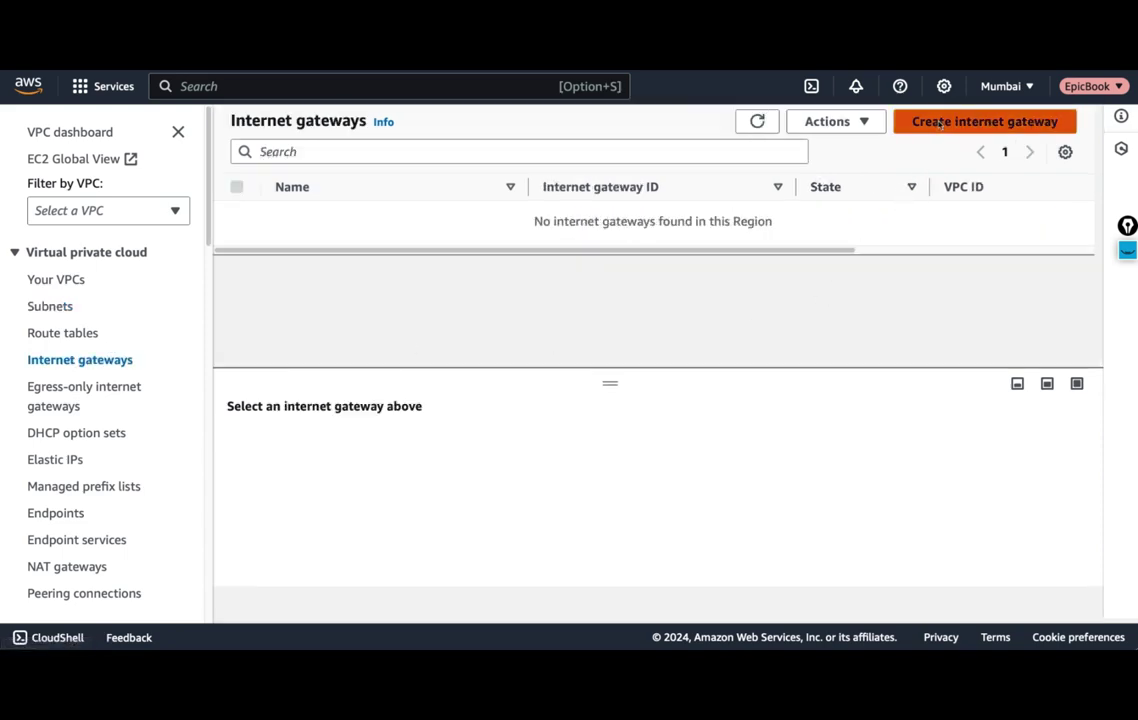
pyautogui.click(150, 334)
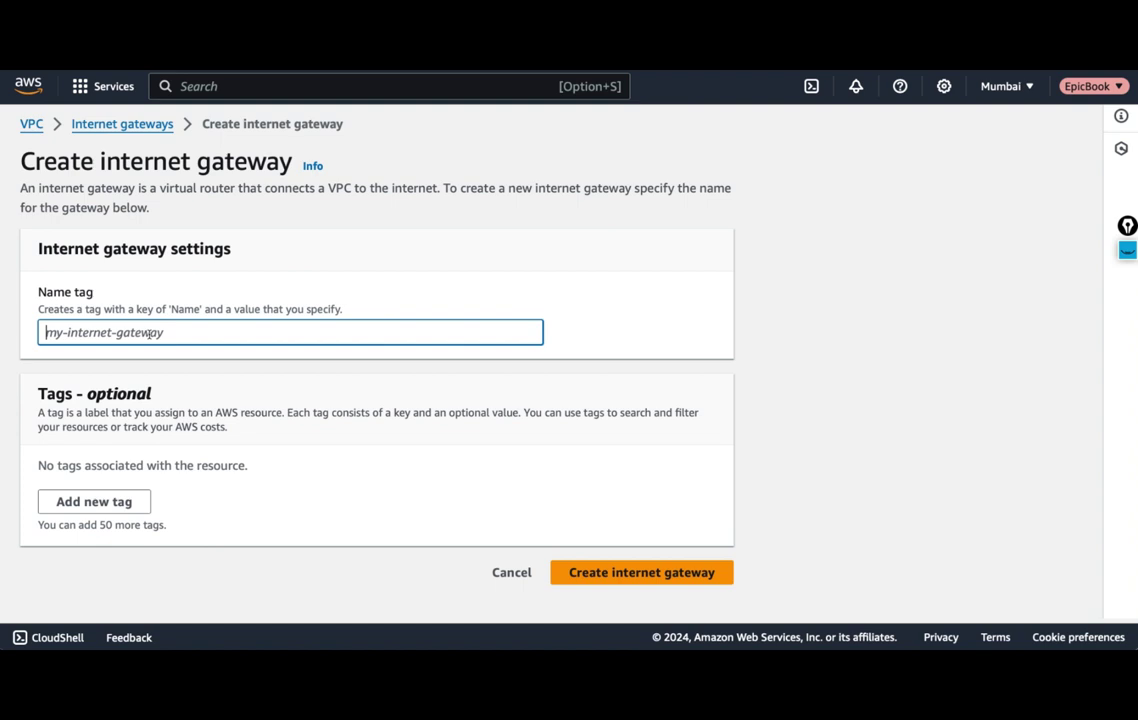
pyautogui.write('IGW')
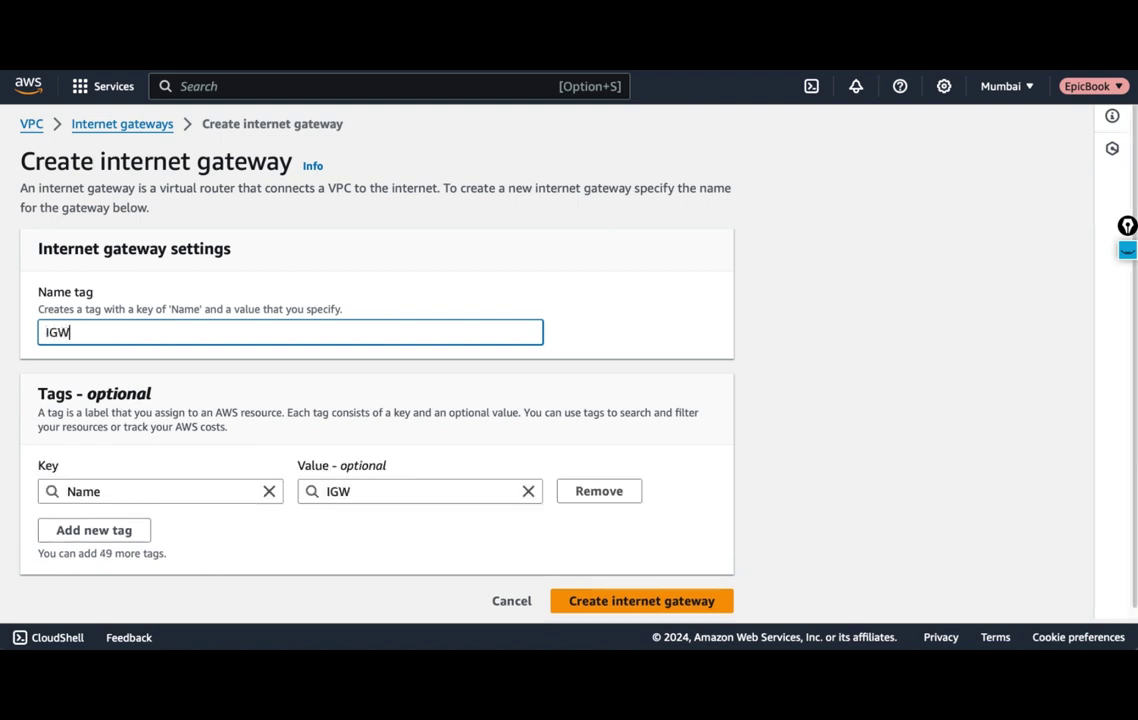
pyautogui.write('-EpicReads')
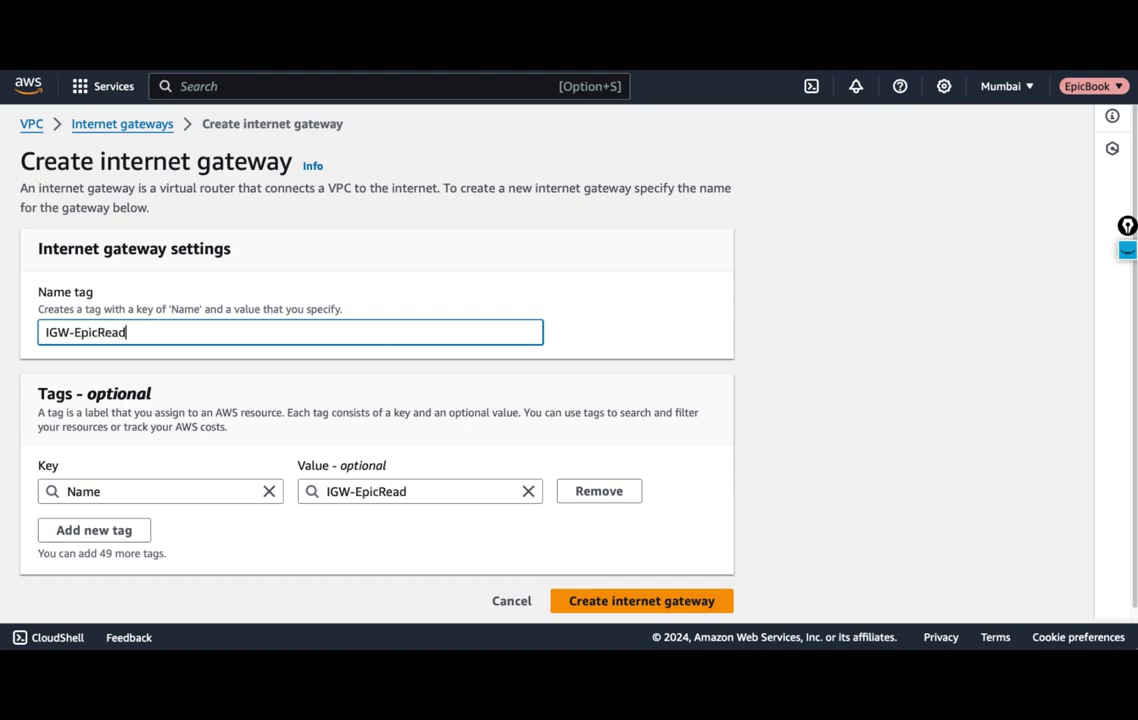
pyautogui.scroll(-1, 221, 347)
pyautogui.click(652, 596)
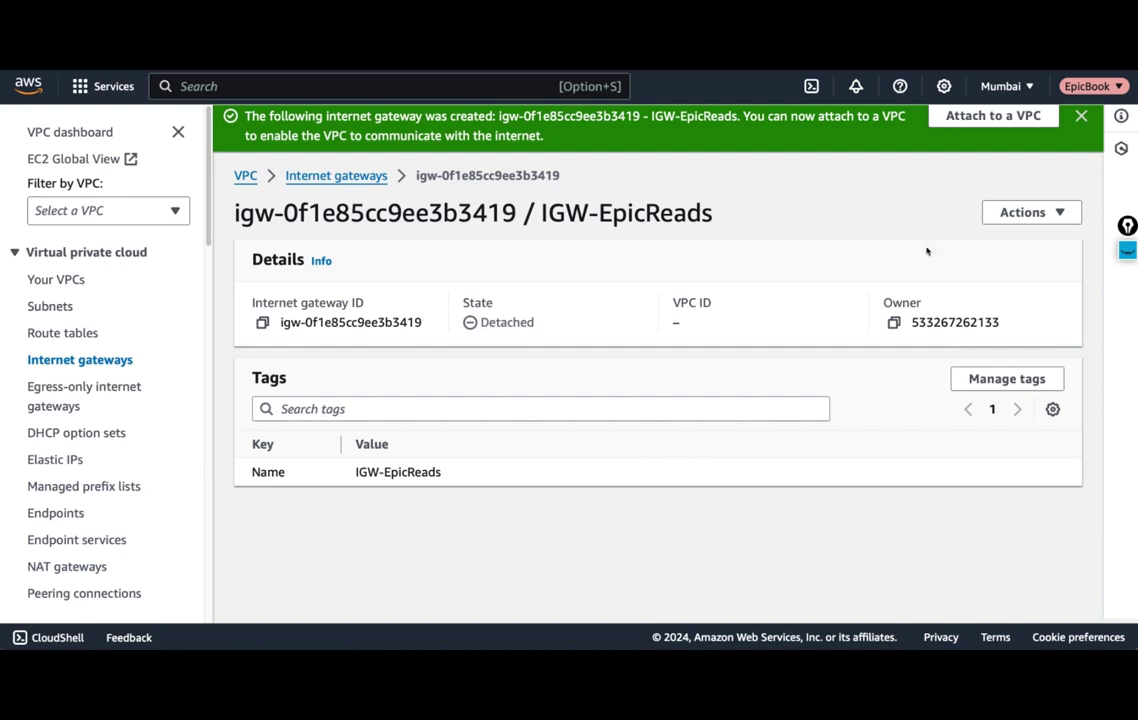
# Step: Attach IGW-EpicReads to vpc-0435d17402a4d0234 (VPC-EpicReads)
pyautogui.click(961, 118)
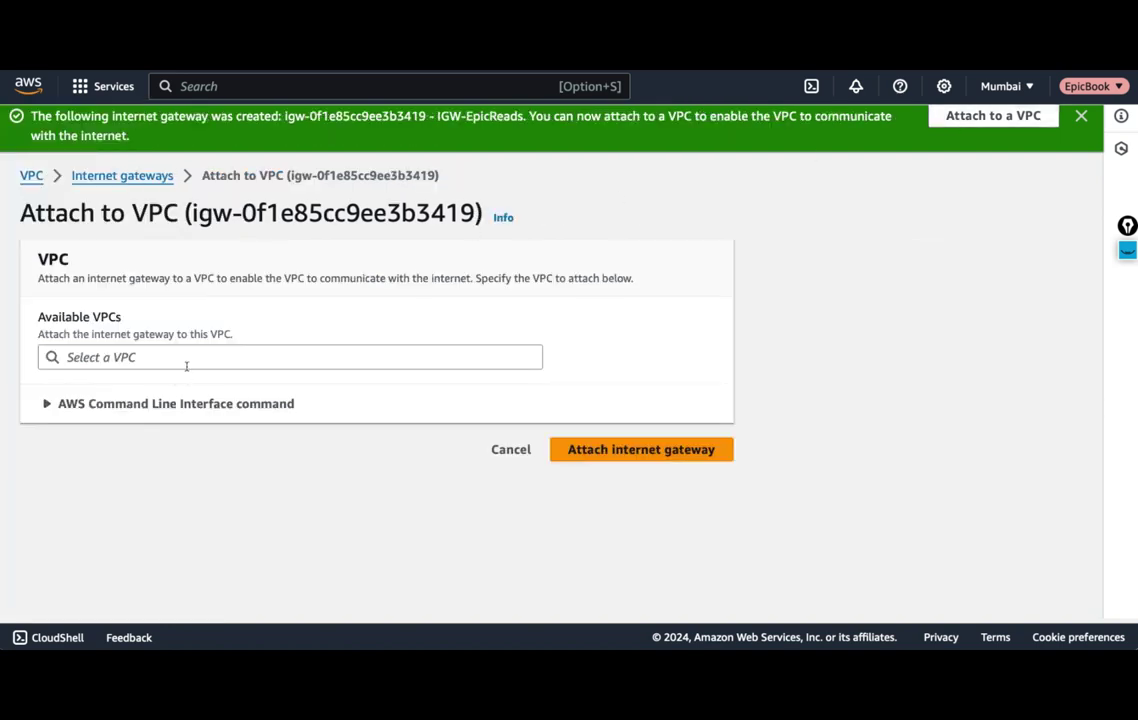
pyautogui.click(155, 356)
pyautogui.click(89, 384)
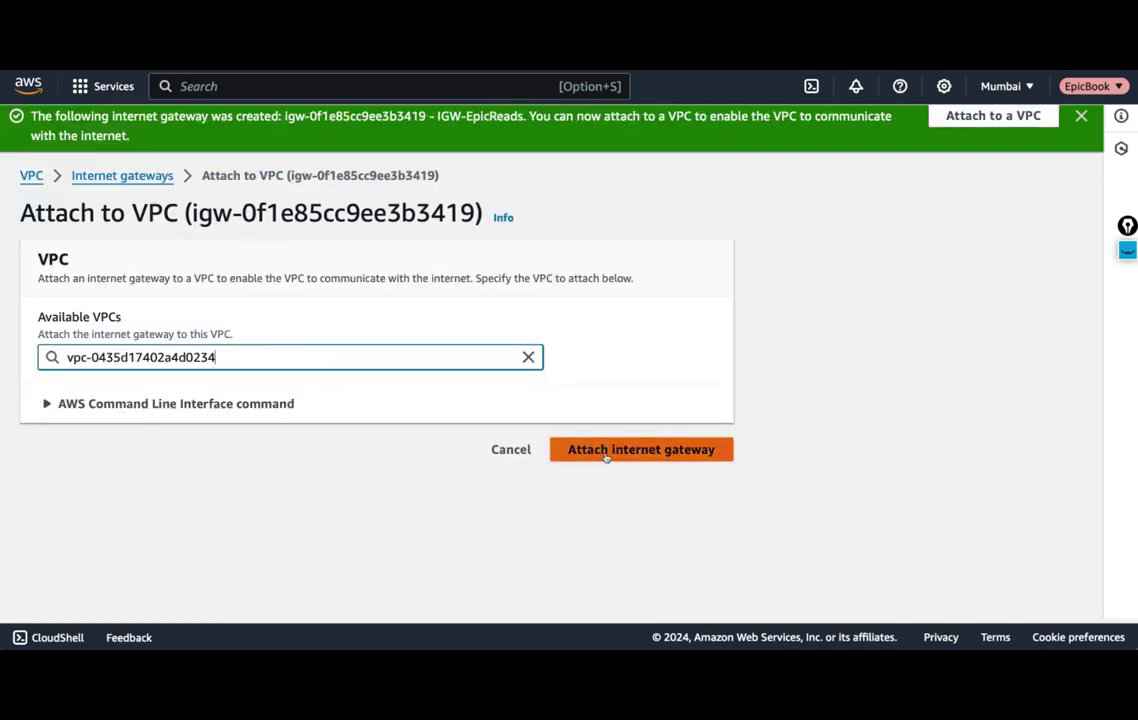
pyautogui.click(653, 452)
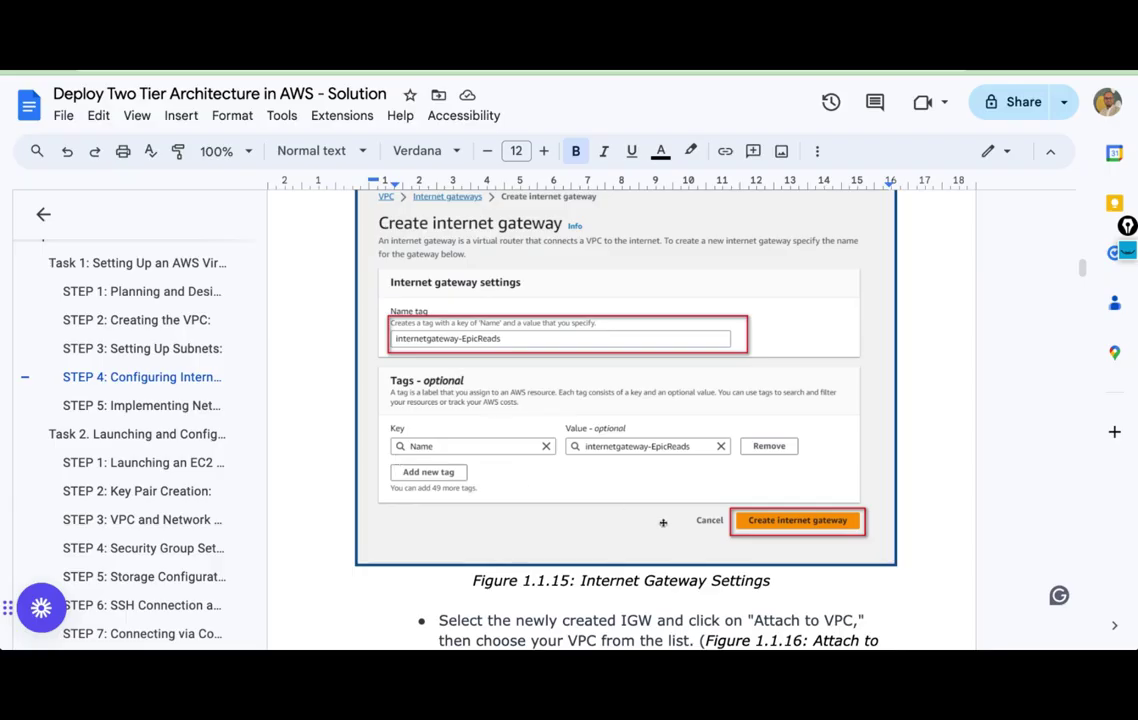
# Step: Scroll past Figures 1.1.16 and 1.1.17 and highlight the 'Update Route Tables for Public Subnets' heading
pyautogui.scroll(-5, 503, 442)
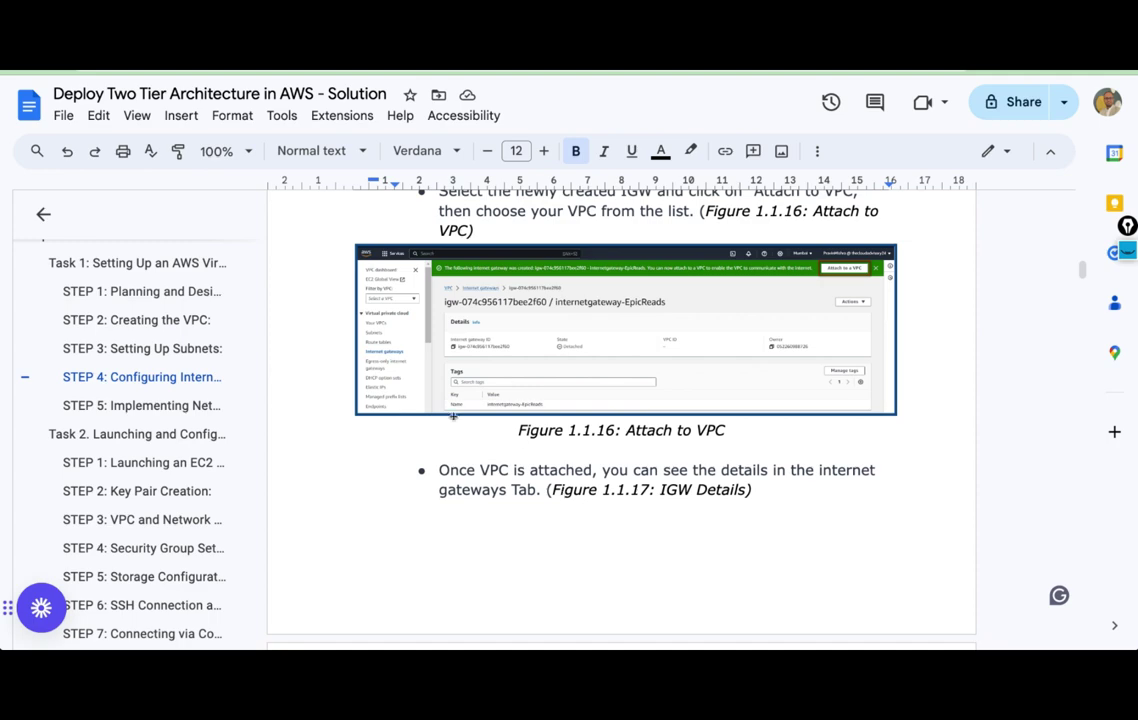
pyautogui.scroll(-6, 531, 455)
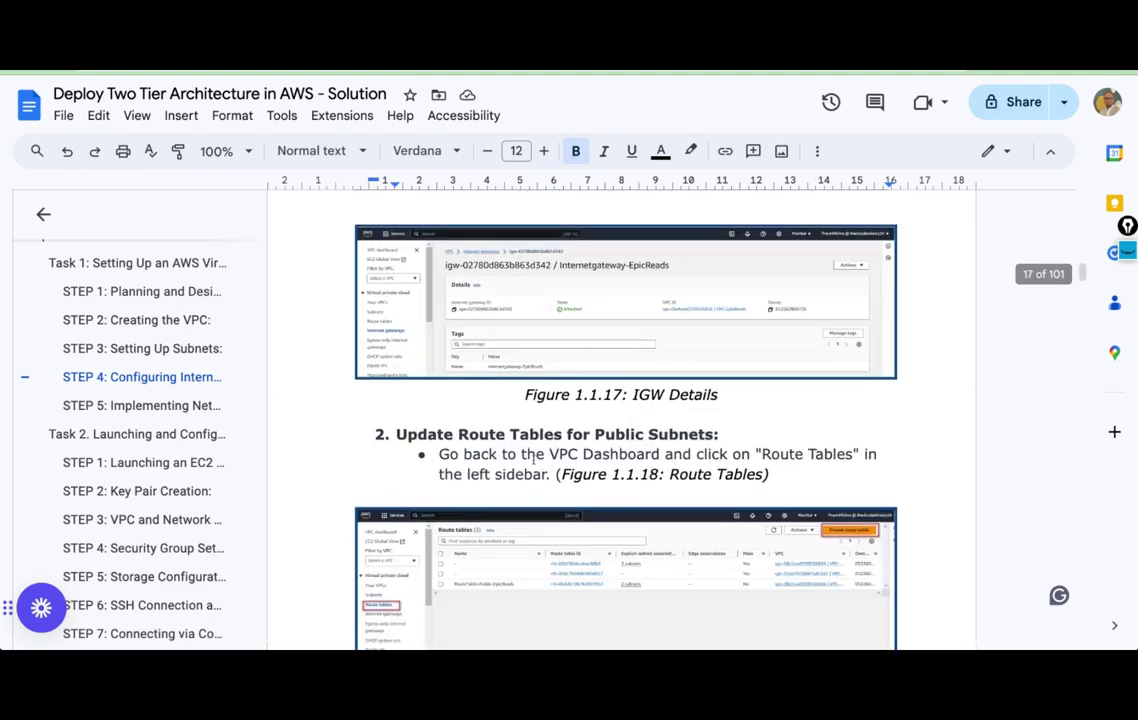
pyautogui.moveTo(396, 434); pyautogui.dragTo(710, 435)
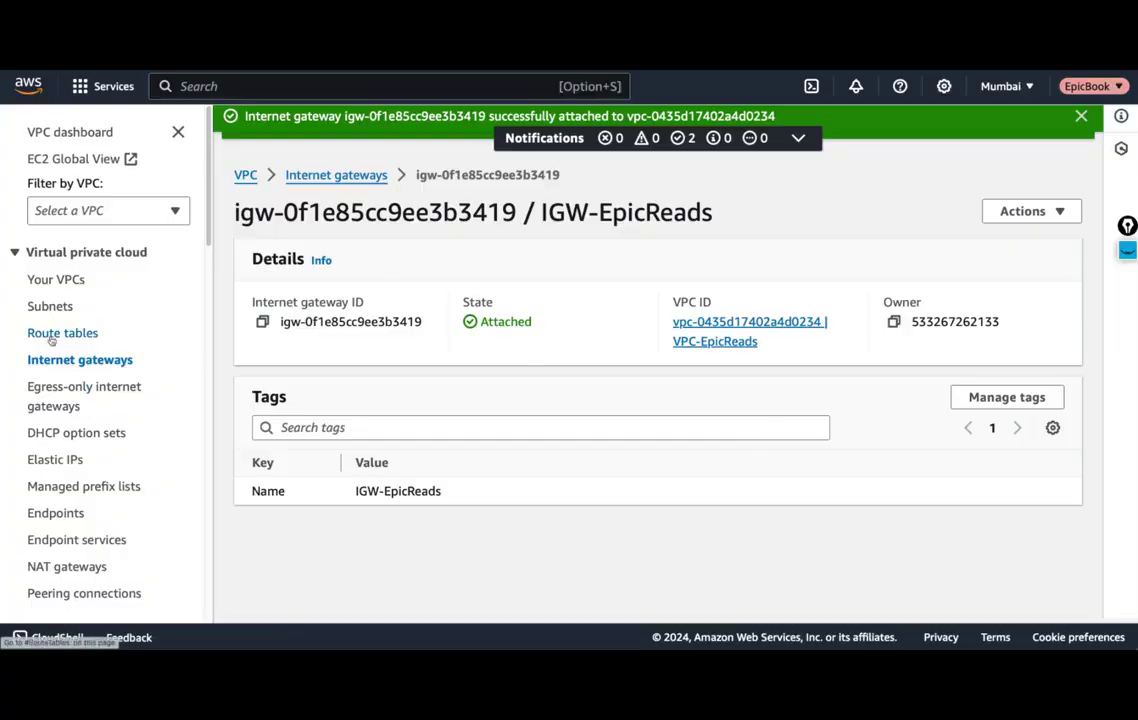
# Step: Rename the VPC's existing main route table to Private-RT-EpicReads and save the name
pyautogui.click(50, 333)
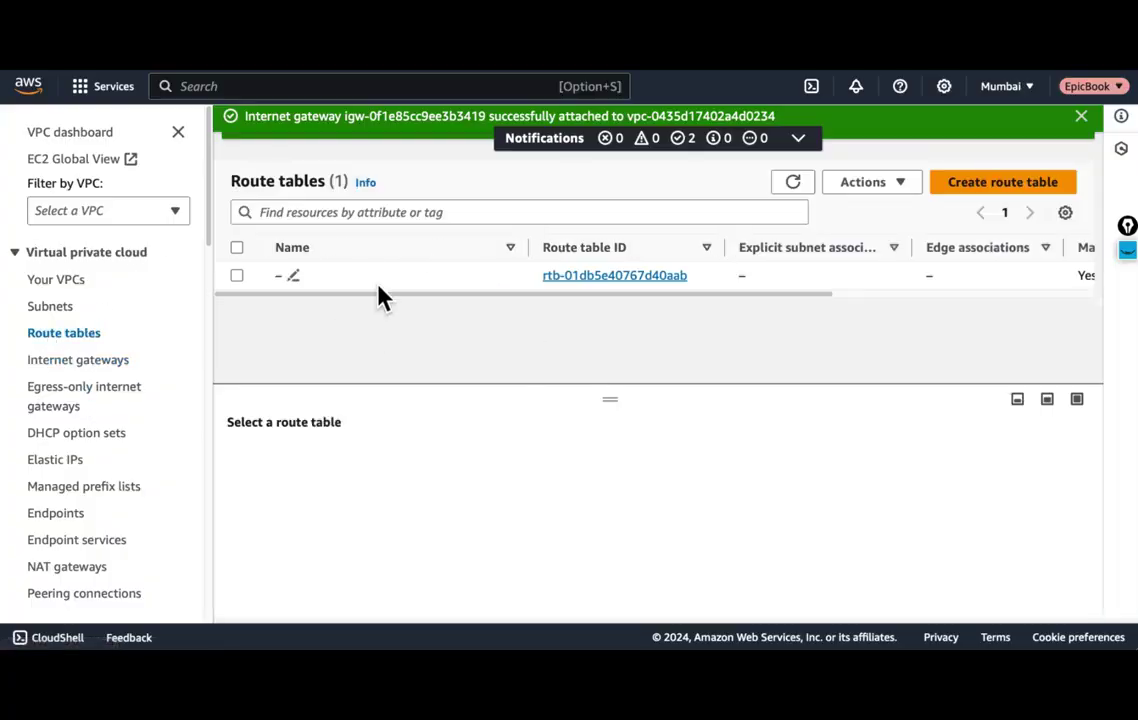
pyautogui.click(292, 274)
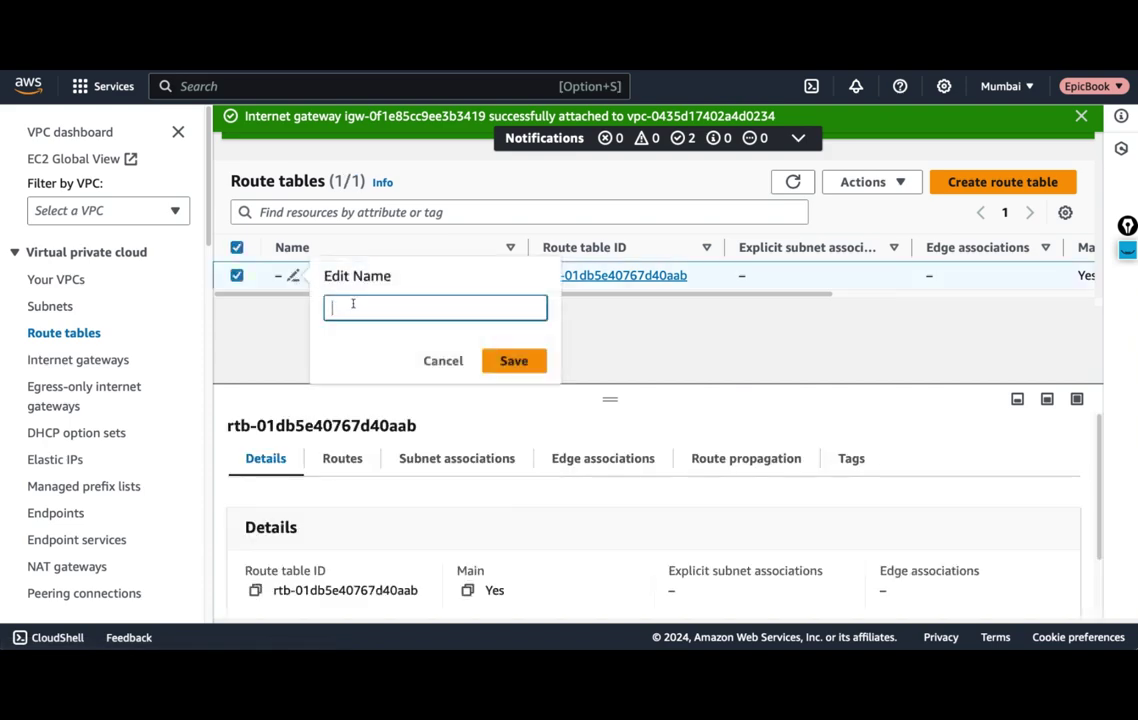
pyautogui.write('Private-RT-EpicR')
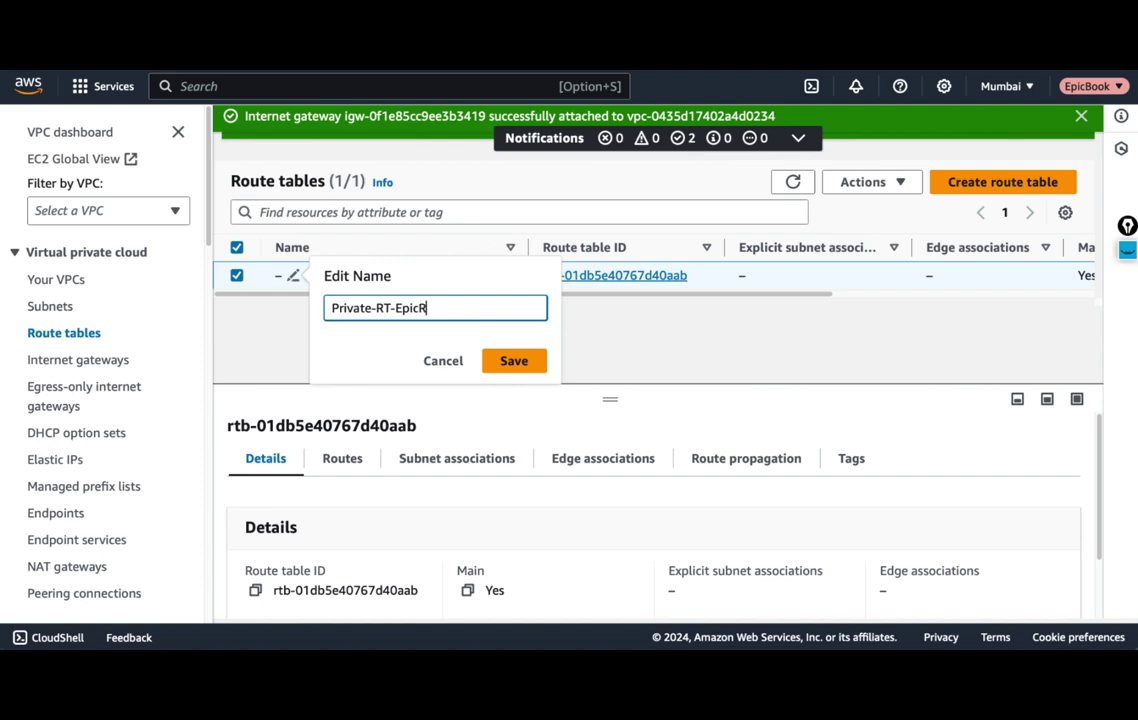
pyautogui.write('eads')
pyautogui.click(524, 364)
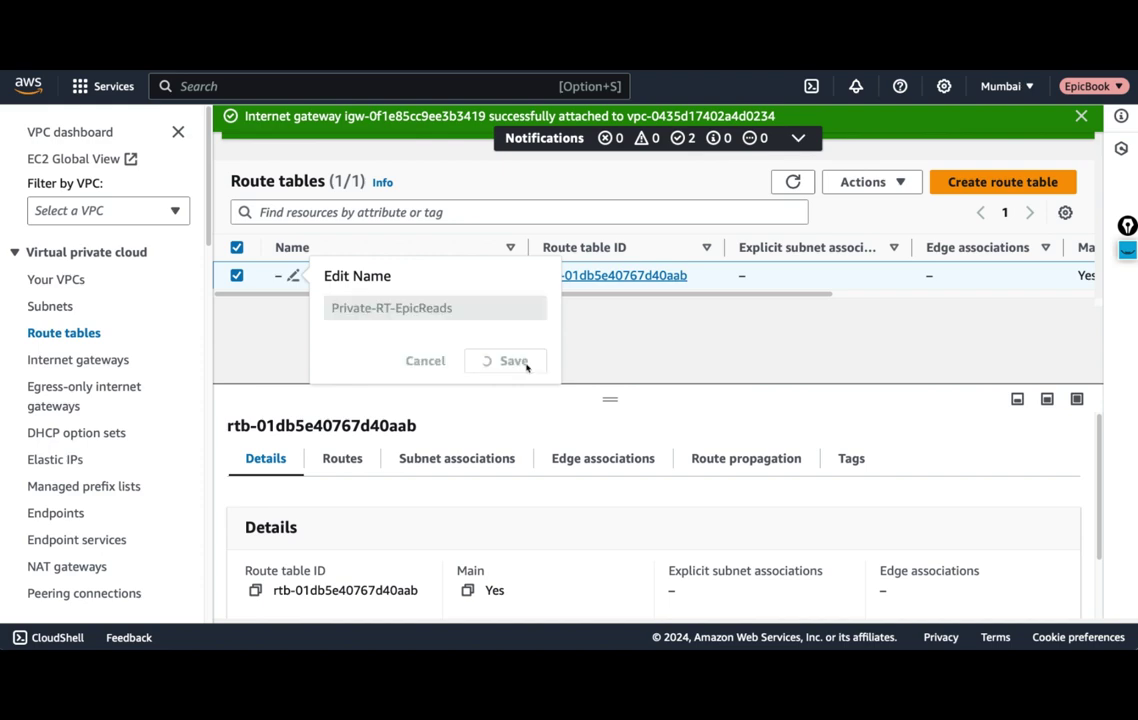
pyautogui.click(1003, 182)
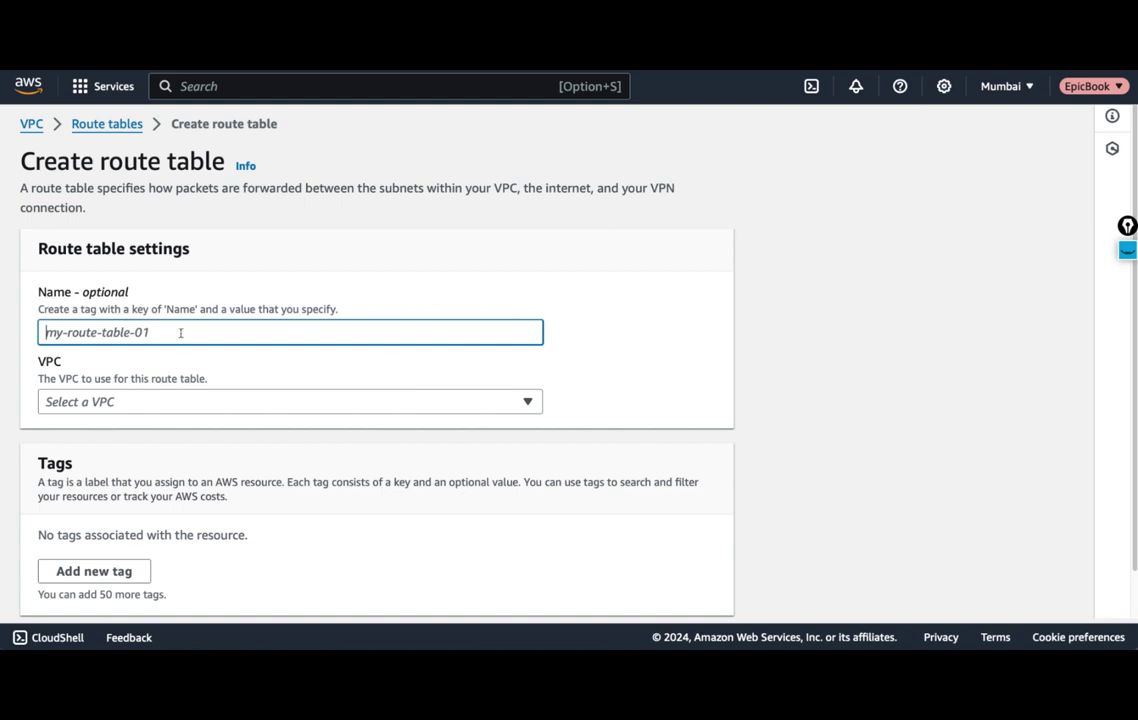
# Step: Create a route table named Public-RT-EpicReads attached to VPC-EpicReads
pyautogui.write('Pu')
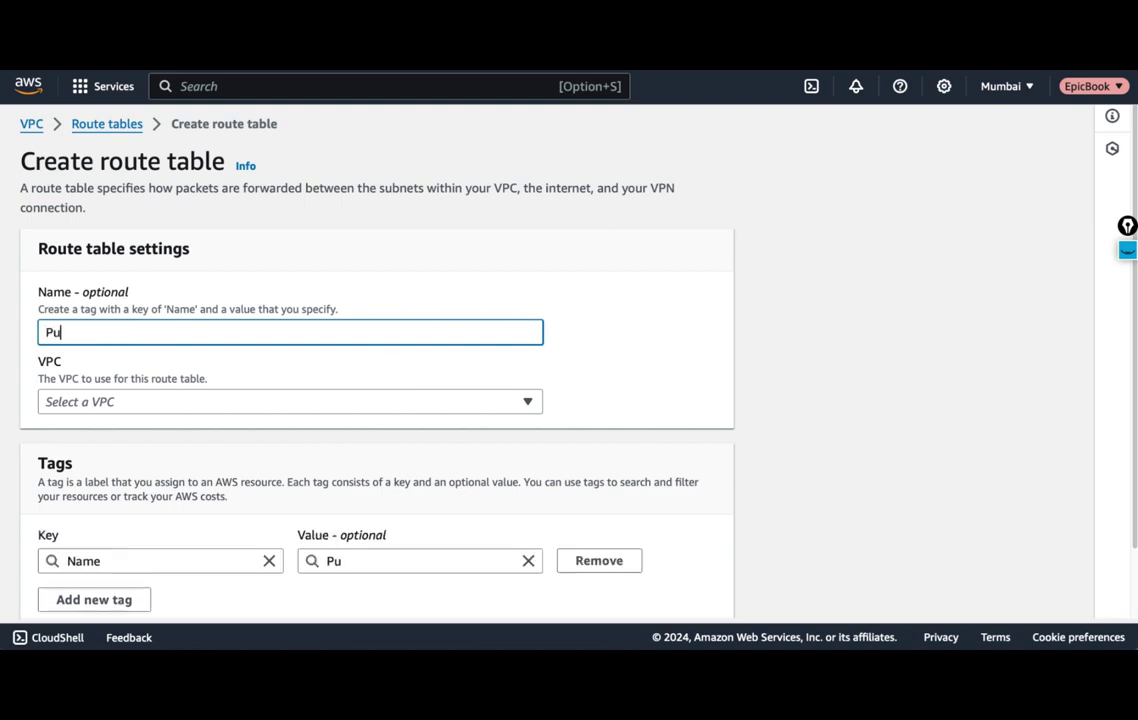
pyautogui.write('blic-RT')
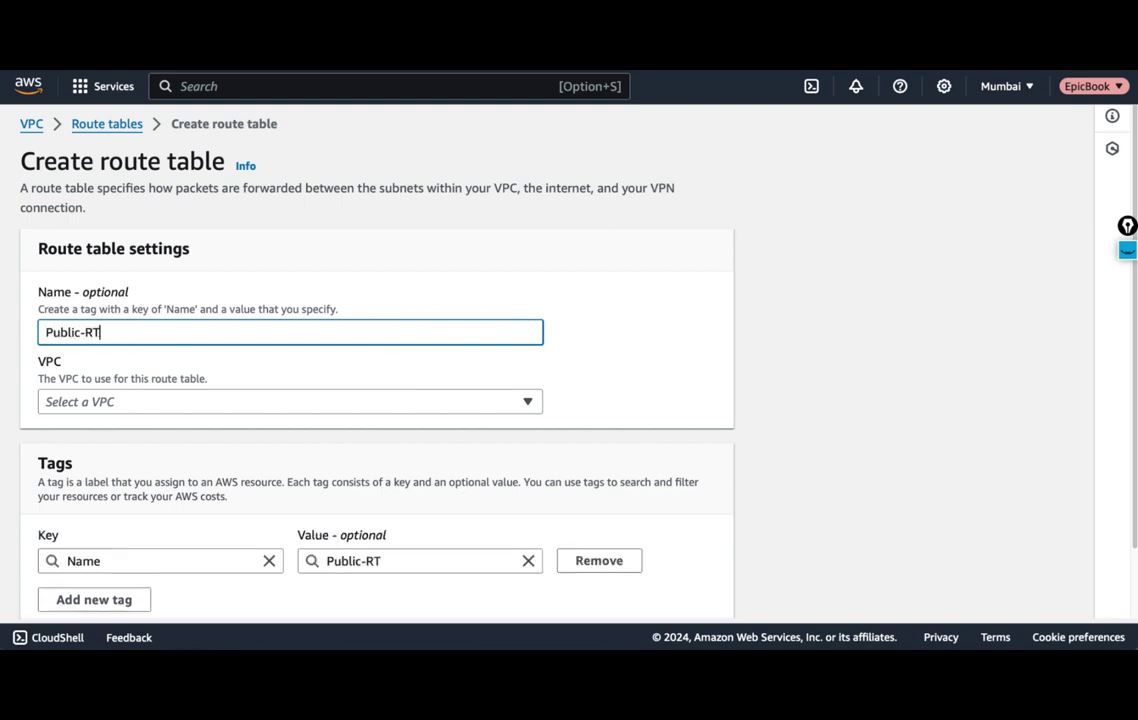
pyautogui.write('-Epic')
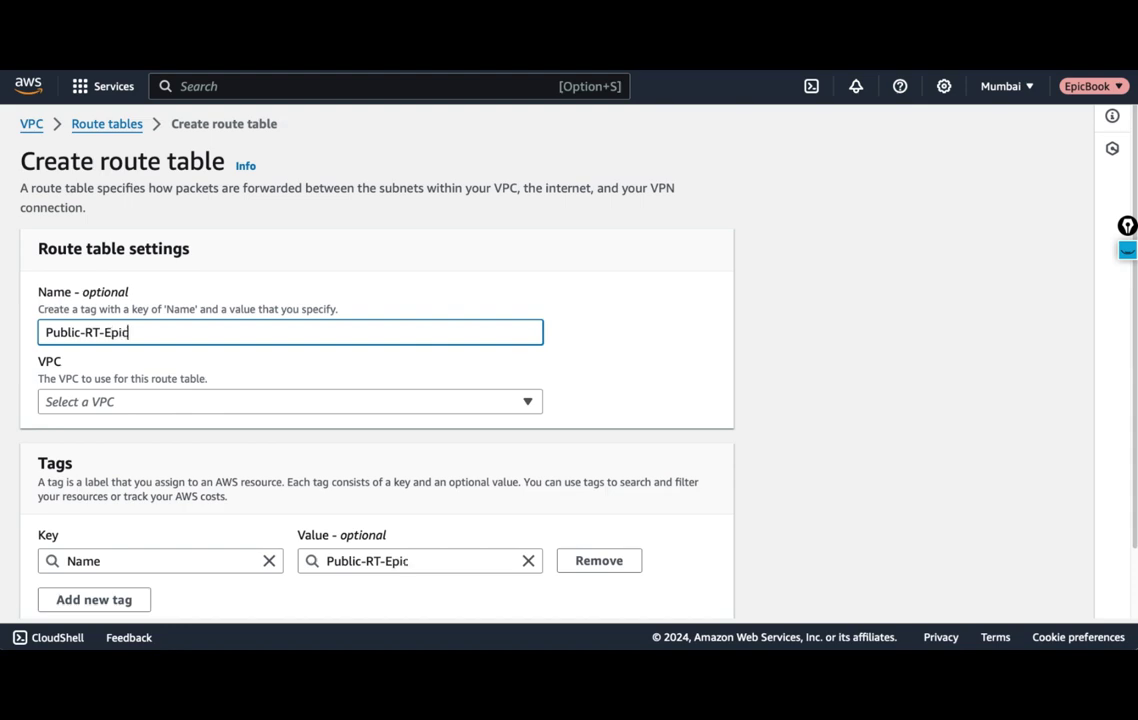
pyautogui.write('Reads')
pyautogui.click(323, 410)
pyautogui.click(180, 453)
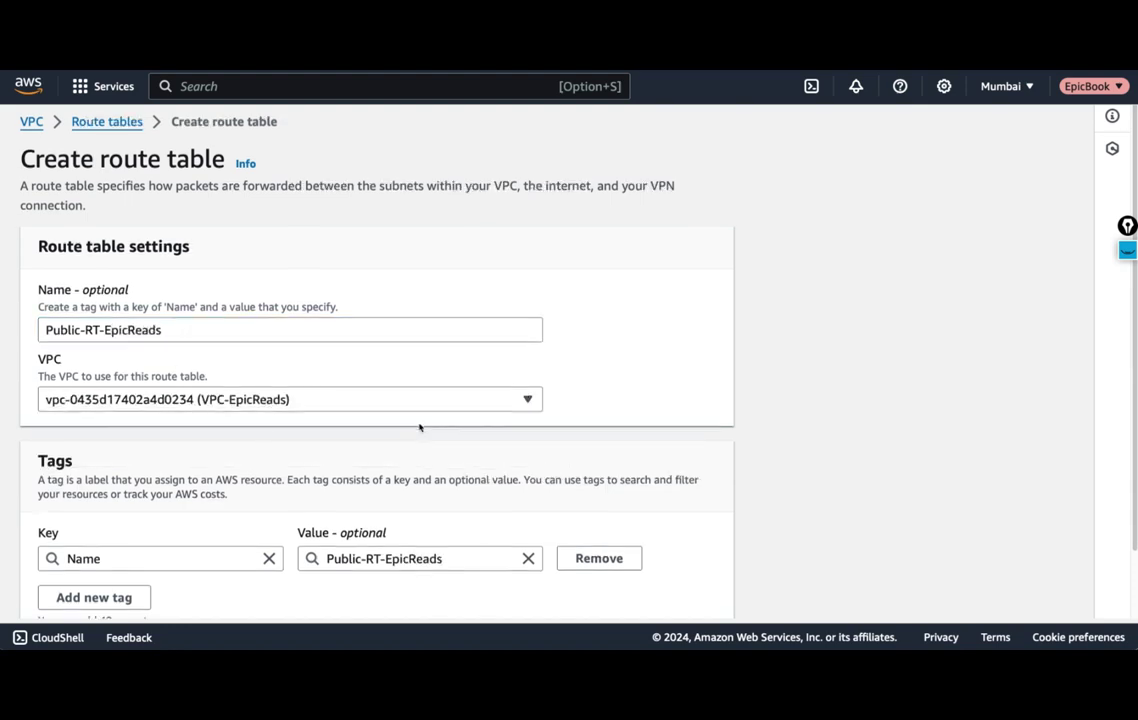
pyautogui.scroll(-2, 419, 424)
pyautogui.click(650, 592)
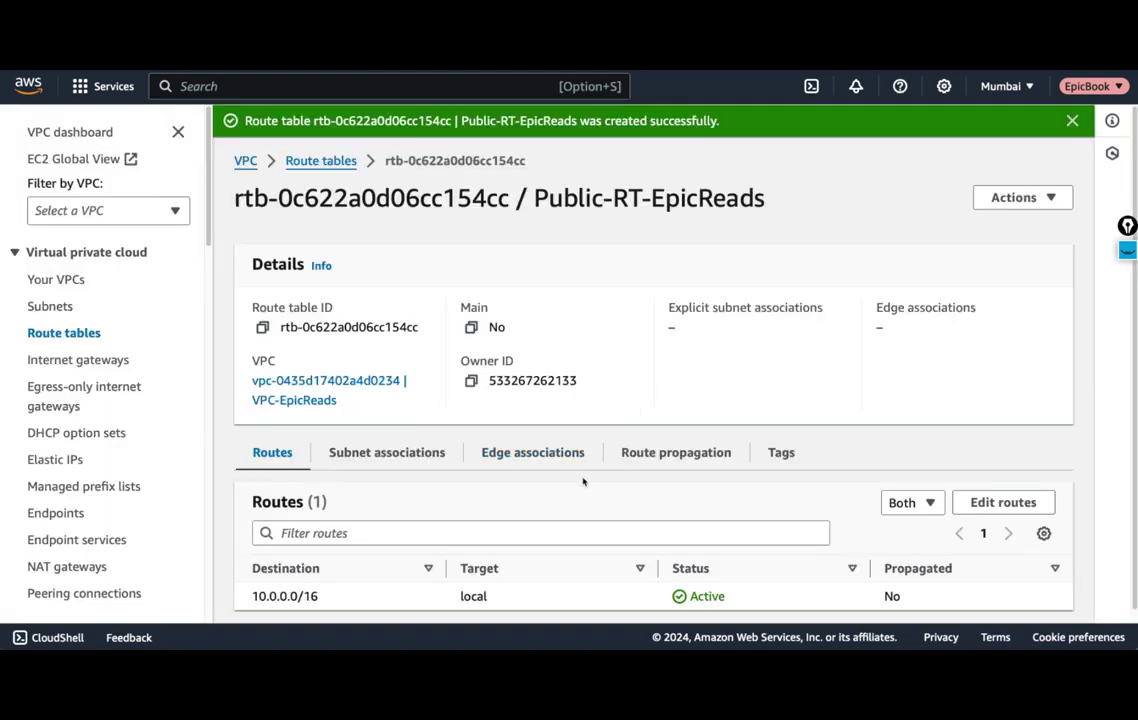
pyautogui.scroll(-1, 422, 440)
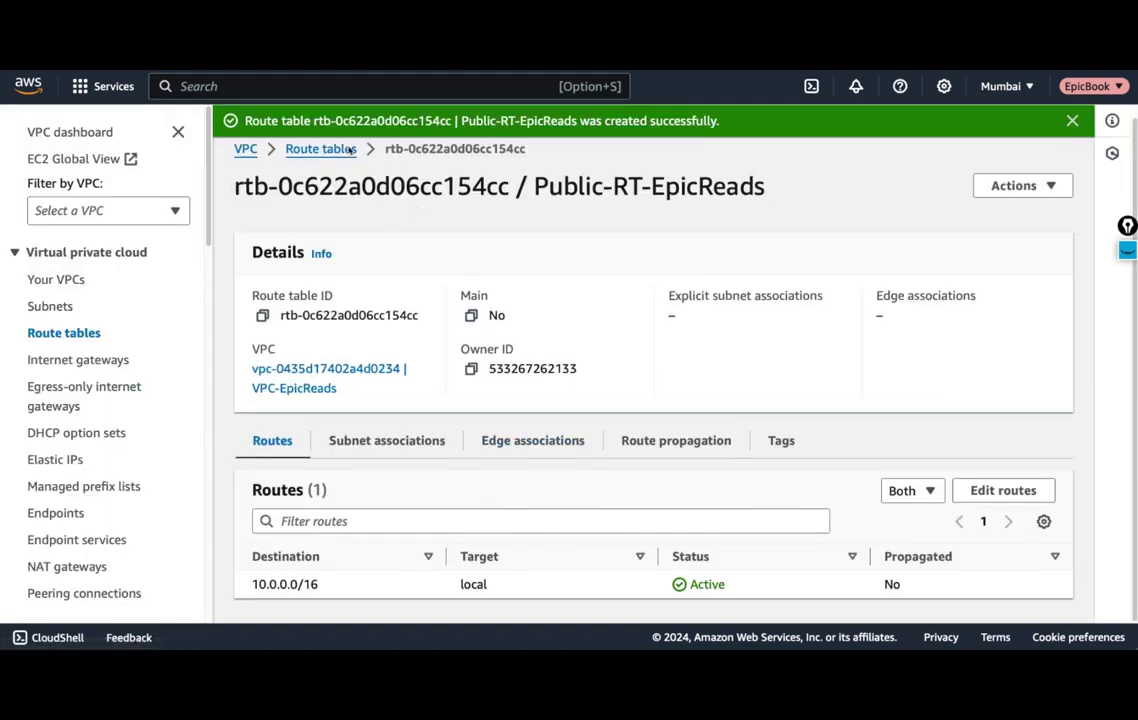
pyautogui.click(1003, 491)
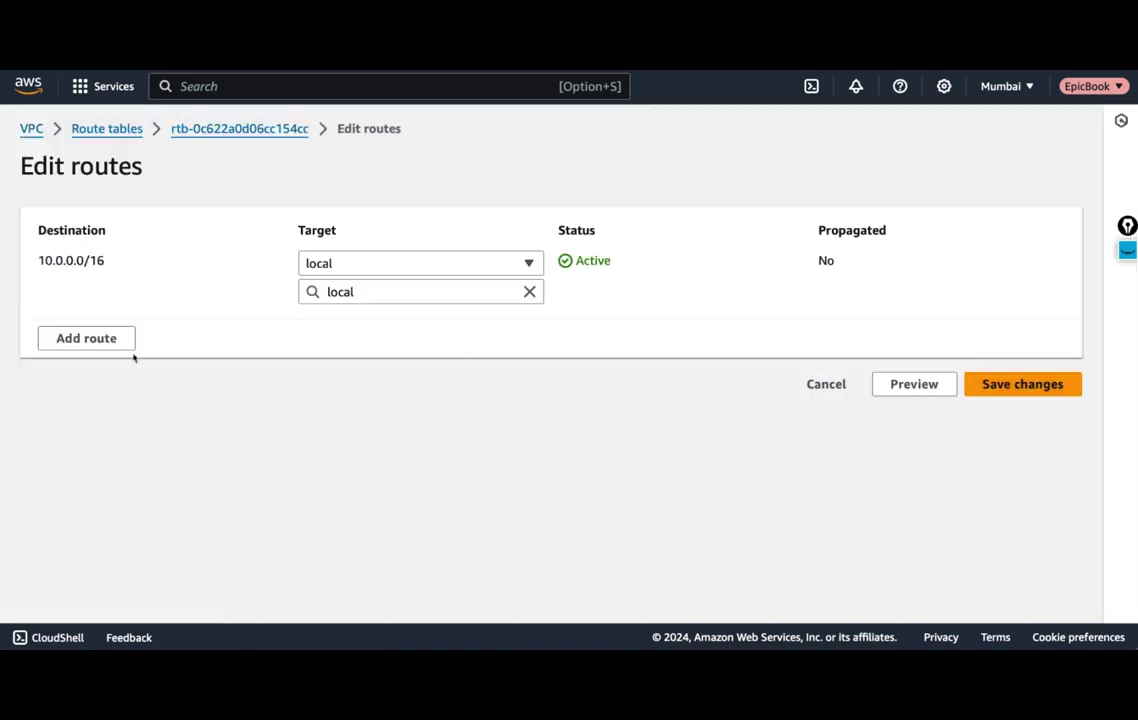
# Step: Add and save a 0.0.0.0/0 route targeting internet gateway igw-0f1e85cc9ee3b3419 (IGW-EpicReads)
pyautogui.click(108, 343)
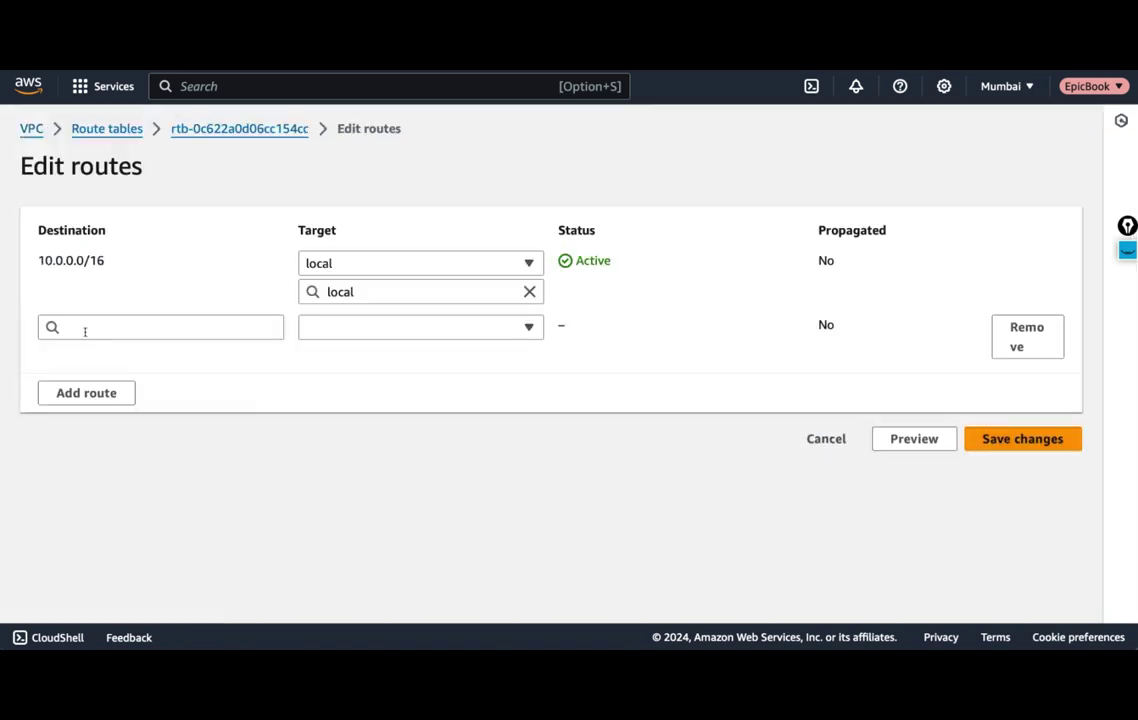
pyautogui.click(85, 331)
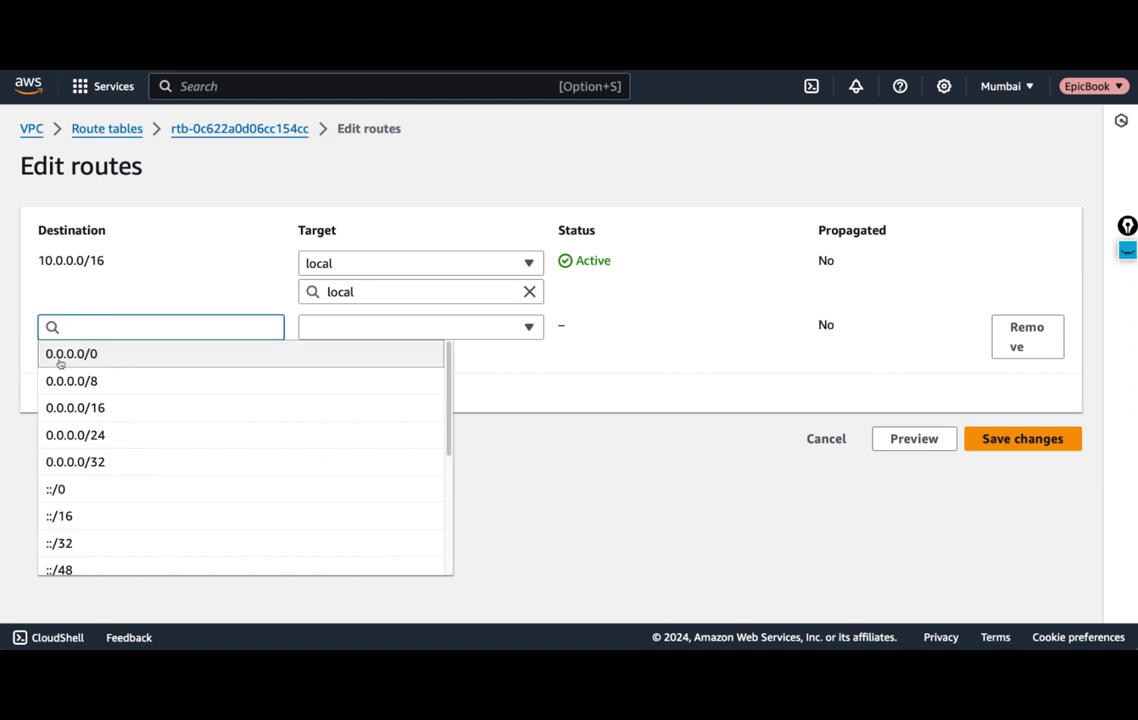
pyautogui.click(60, 360)
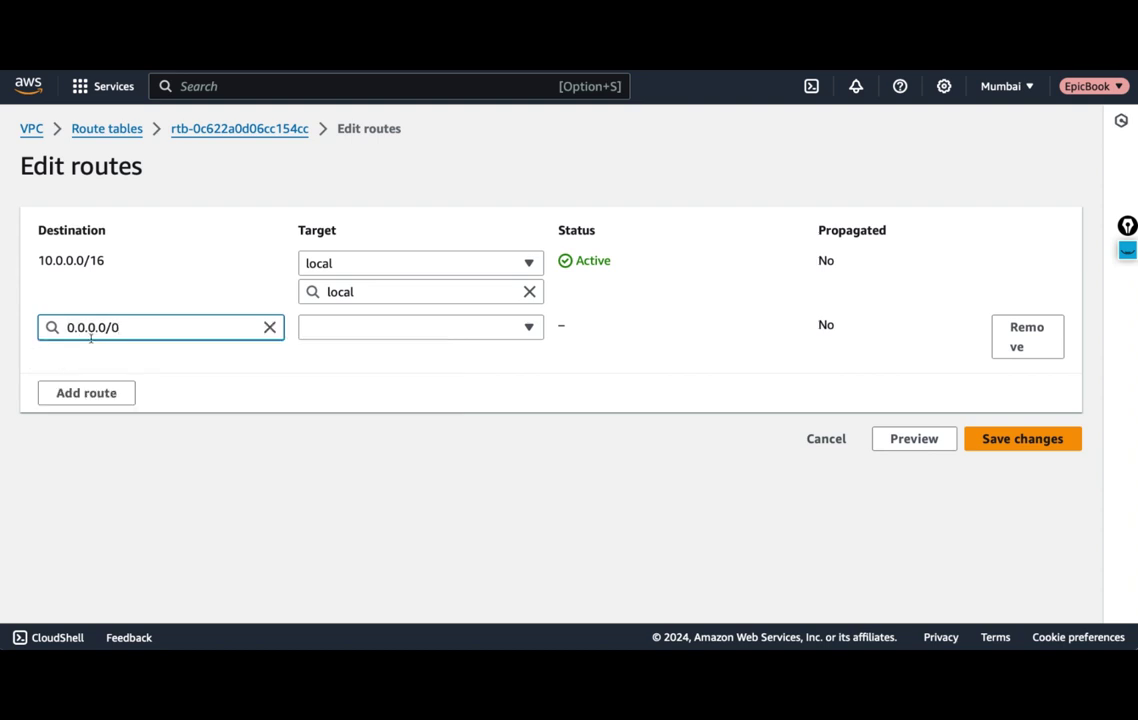
pyautogui.click(528, 327)
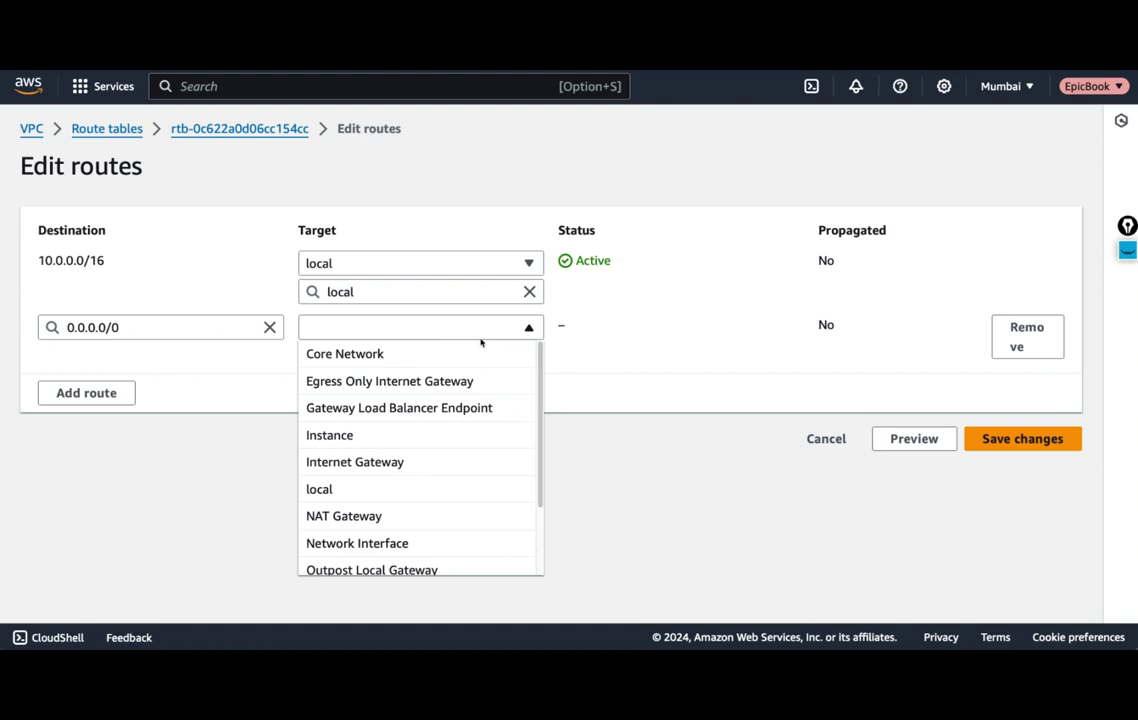
pyautogui.click(392, 460)
pyautogui.click(385, 357)
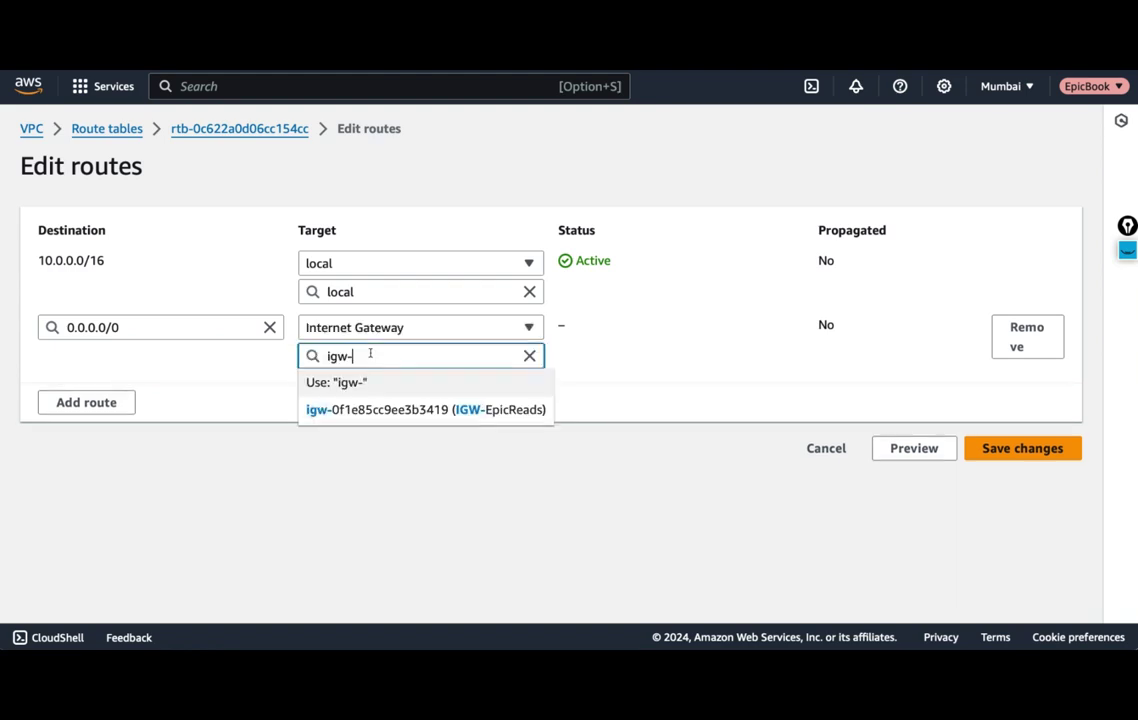
pyautogui.click(367, 410)
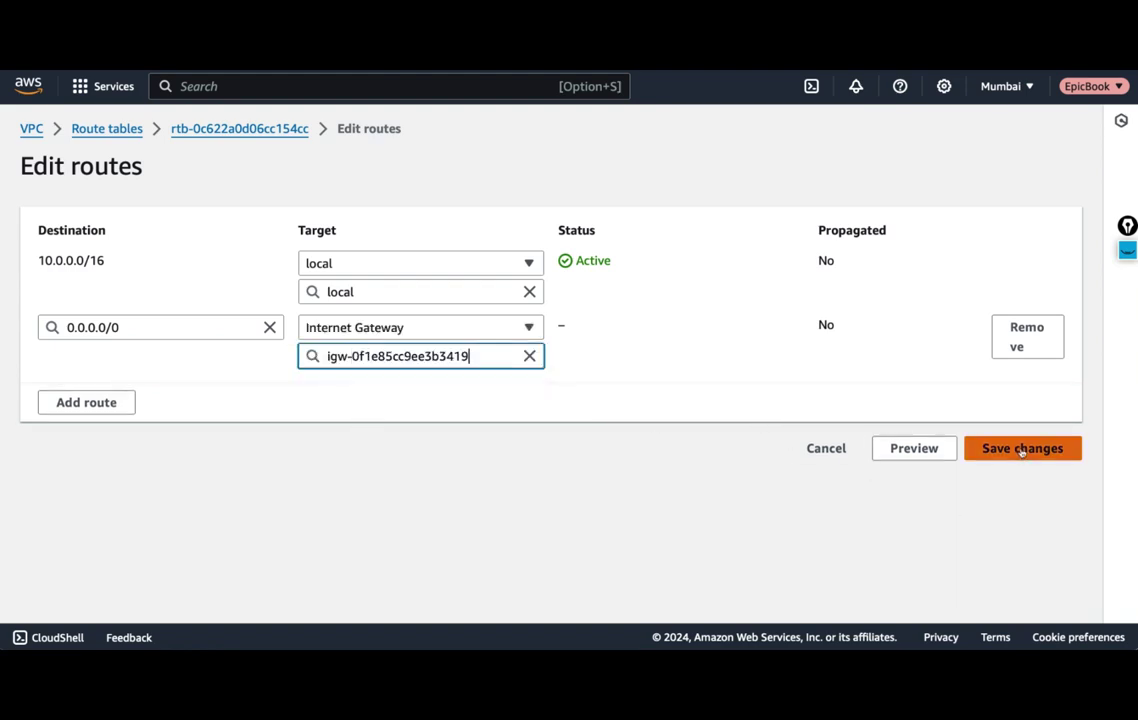
pyautogui.click(1019, 450)
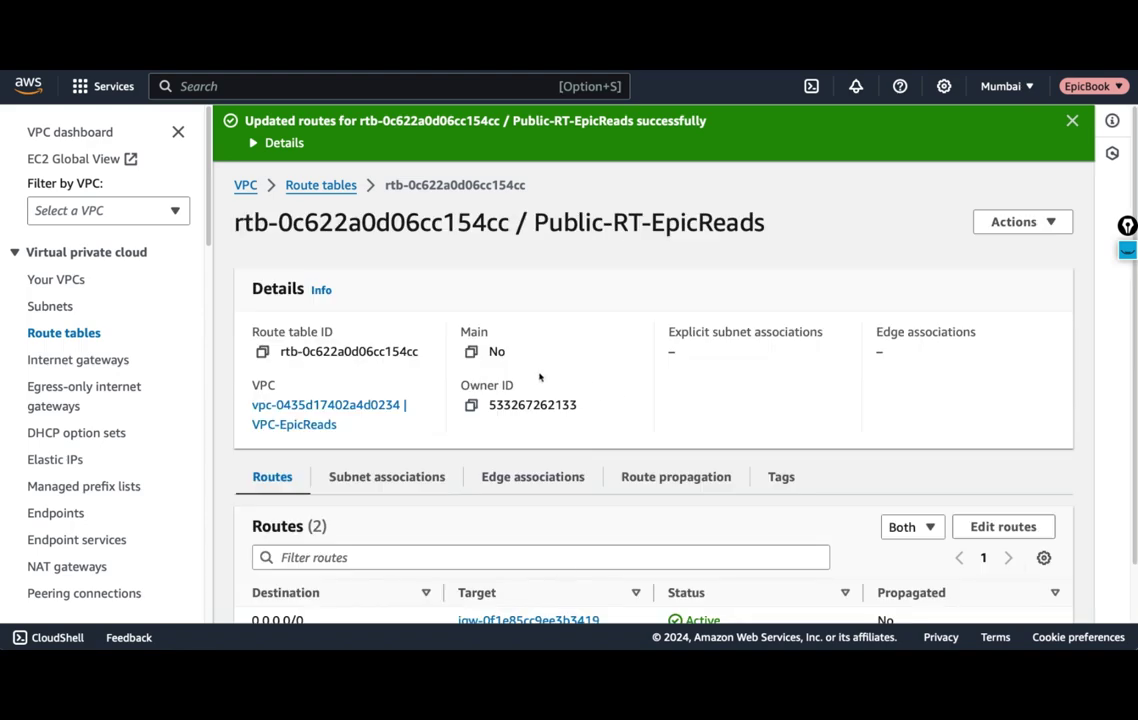
pyautogui.scroll(-1, 694, 544)
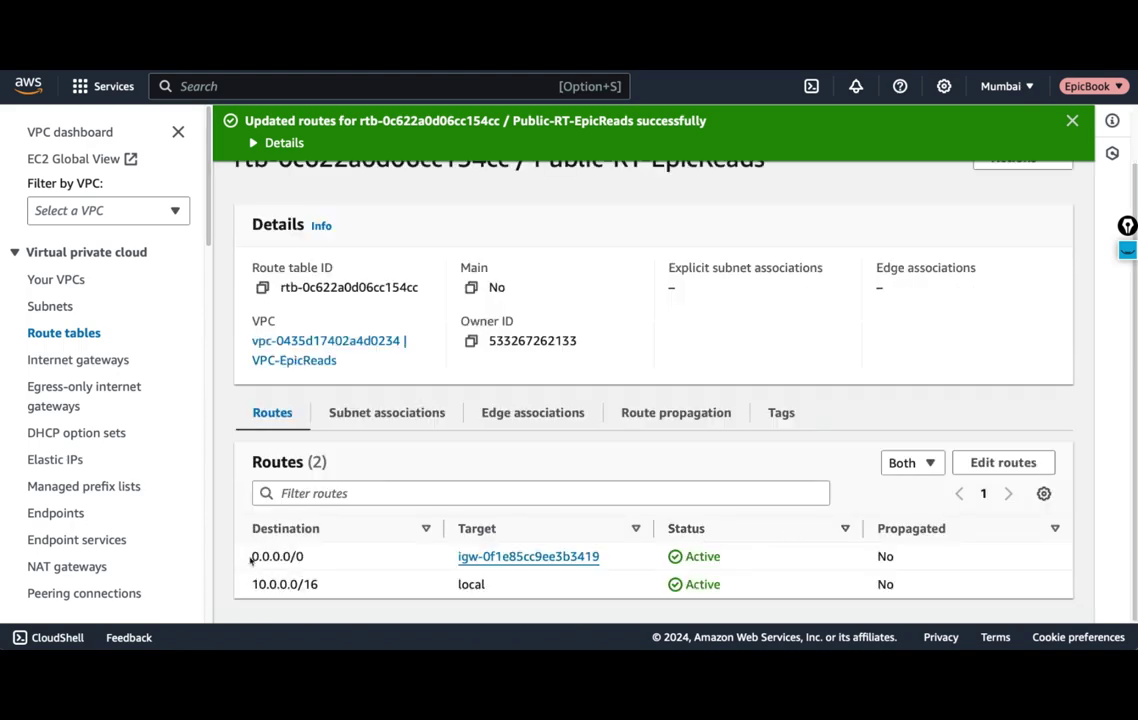
pyautogui.moveTo(250, 556); pyautogui.dragTo(480, 566)
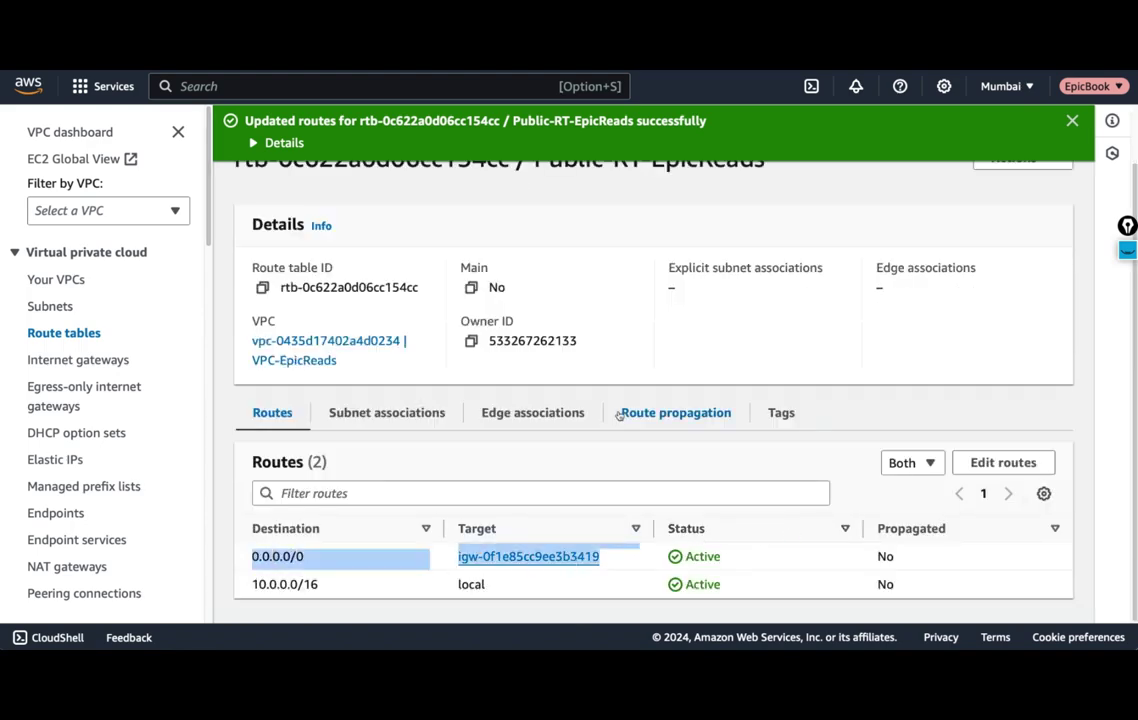
pyautogui.scroll(1, 617, 412)
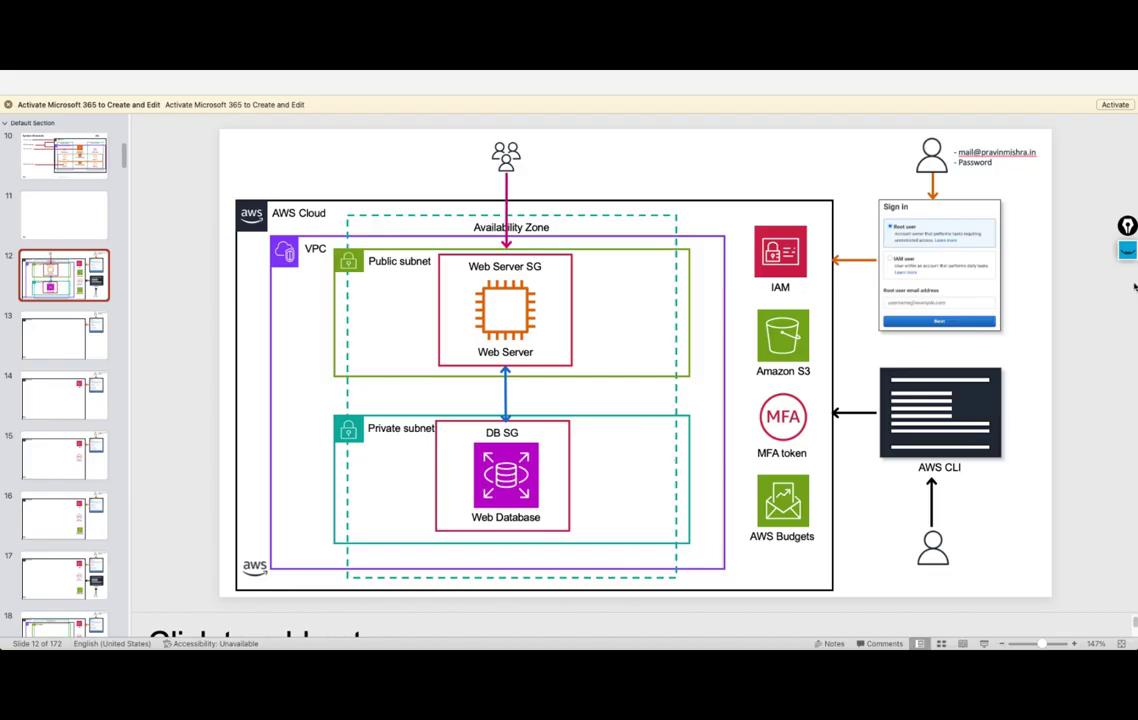
pyautogui.click(1127, 303)
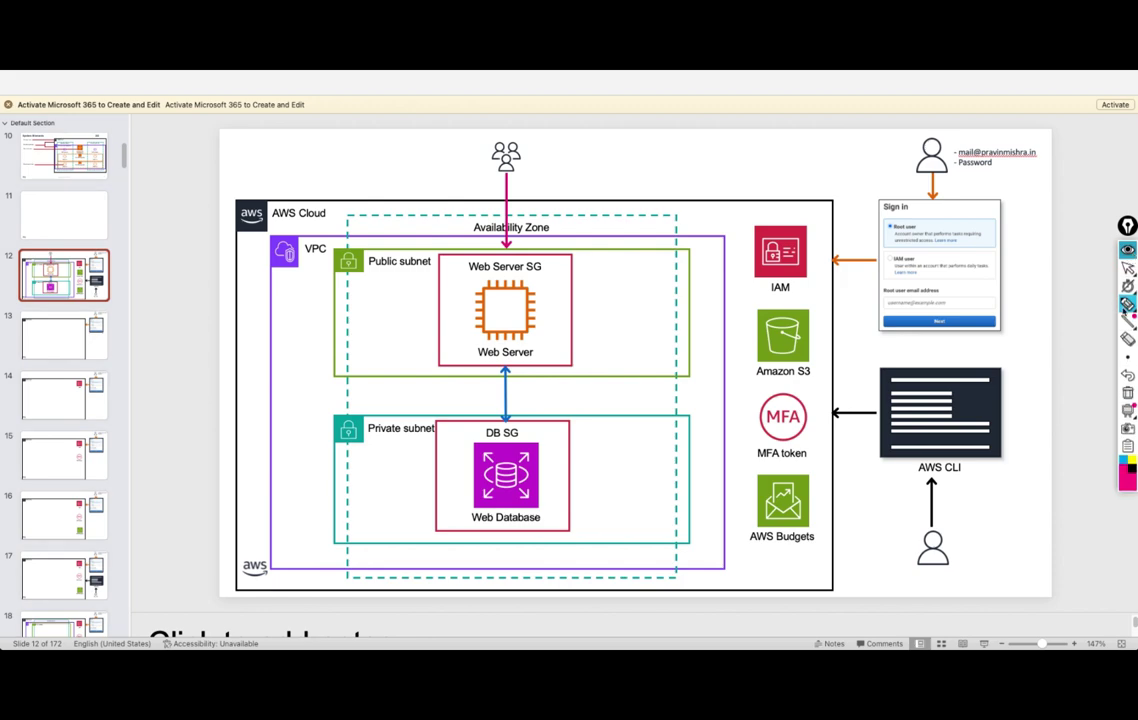
# Step: Underline Public subnet on the slide 12 diagram with the pen, then clear the mark
pyautogui.moveTo(368, 265); pyautogui.dragTo(431, 264)
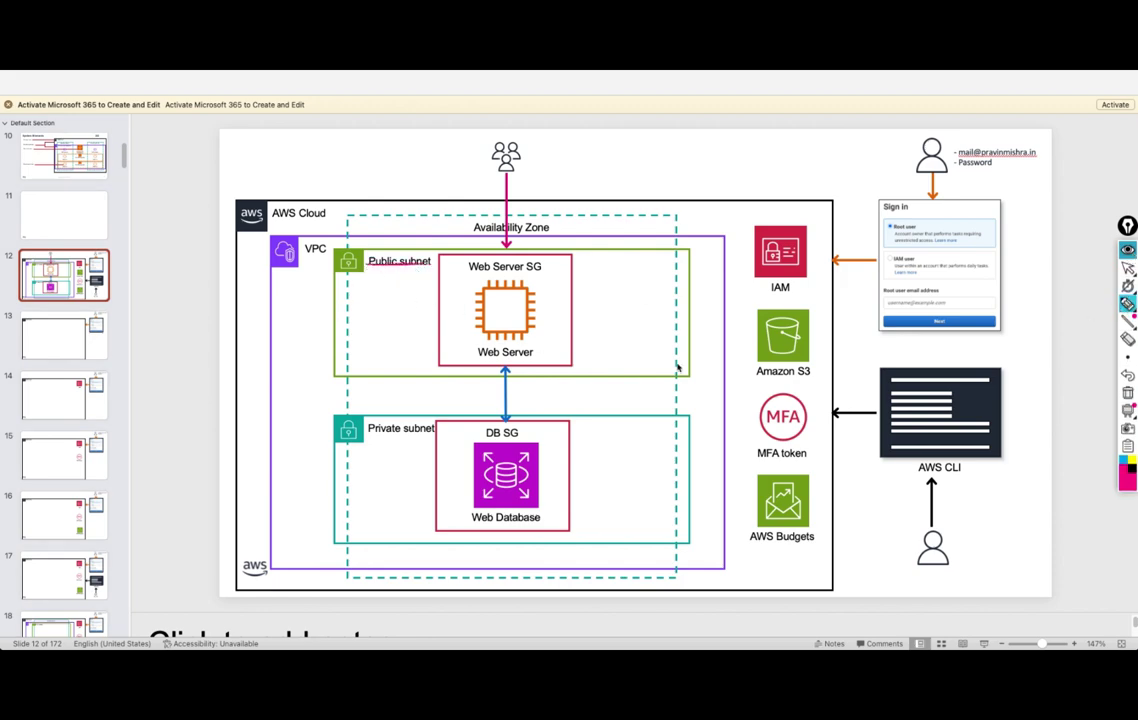
pyautogui.click(1127, 252)
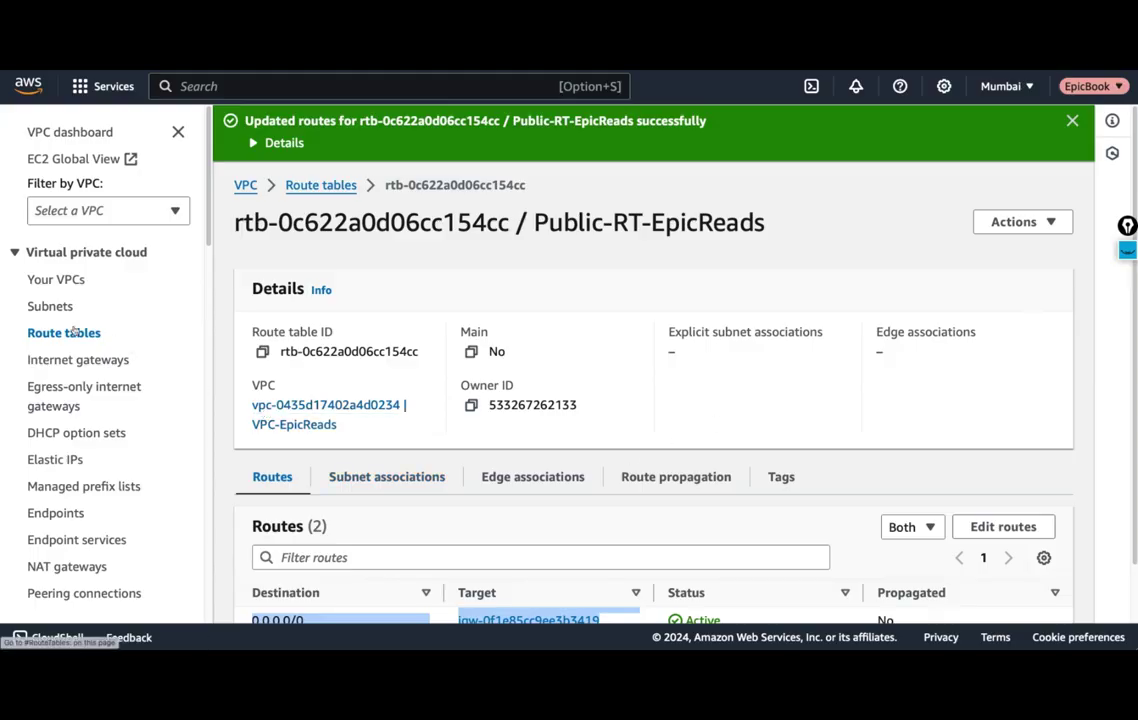
# Step: Tick PublicSubet1-EpicReads in Public-RT-EpicReads' subnet associations and save the association
pyautogui.scroll(-1, 528, 509)
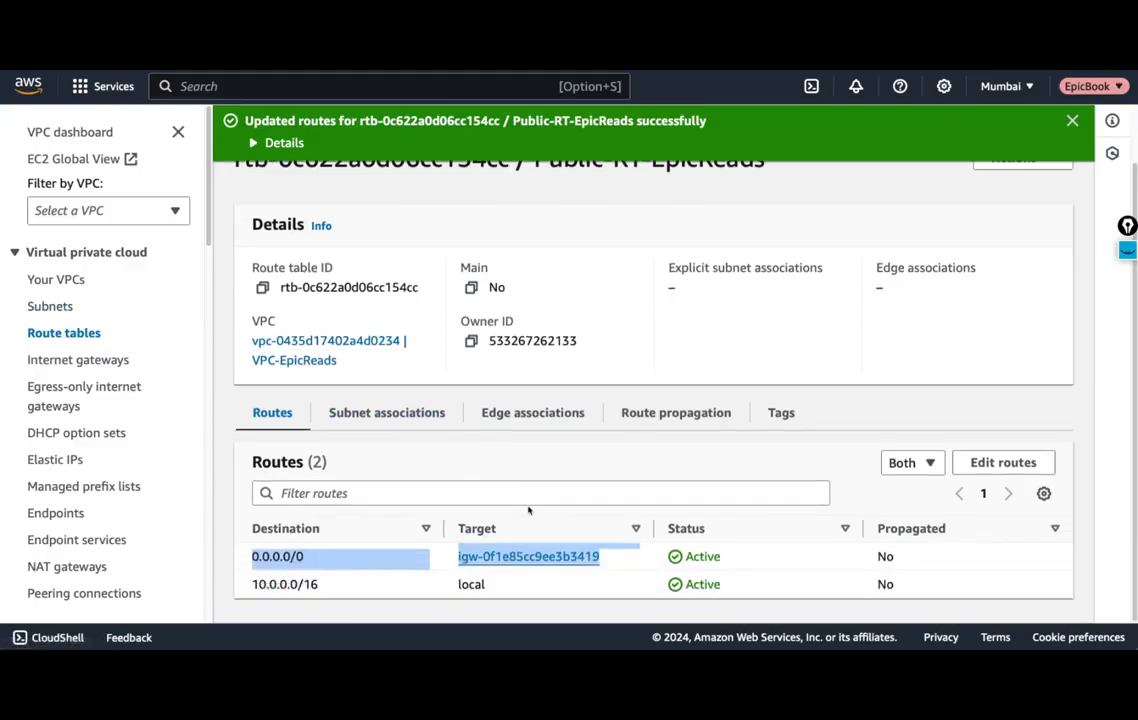
pyautogui.click(414, 420)
pyautogui.scroll(-3, 564, 521)
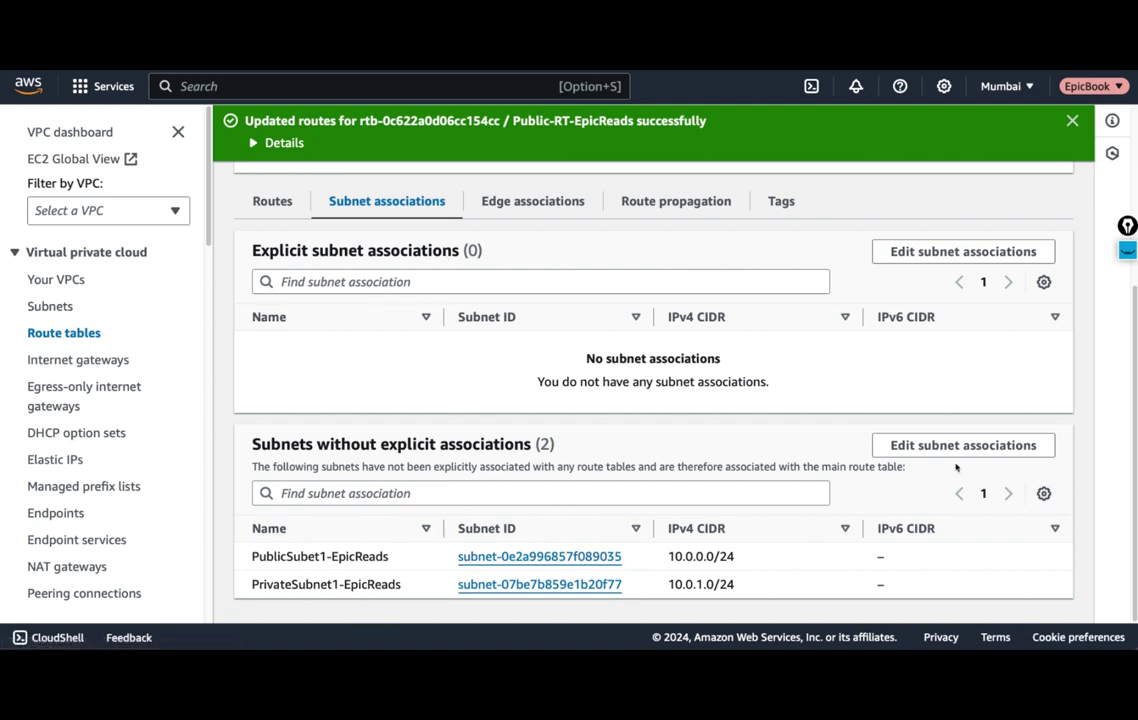
pyautogui.click(965, 254)
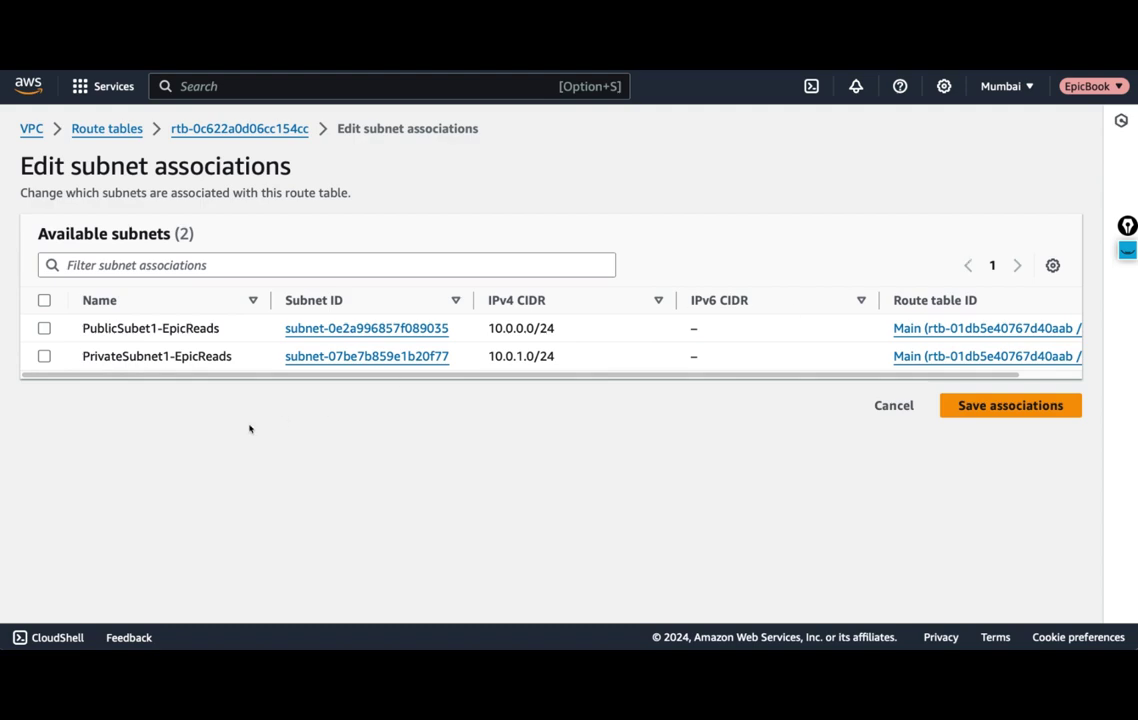
pyautogui.click(44, 329)
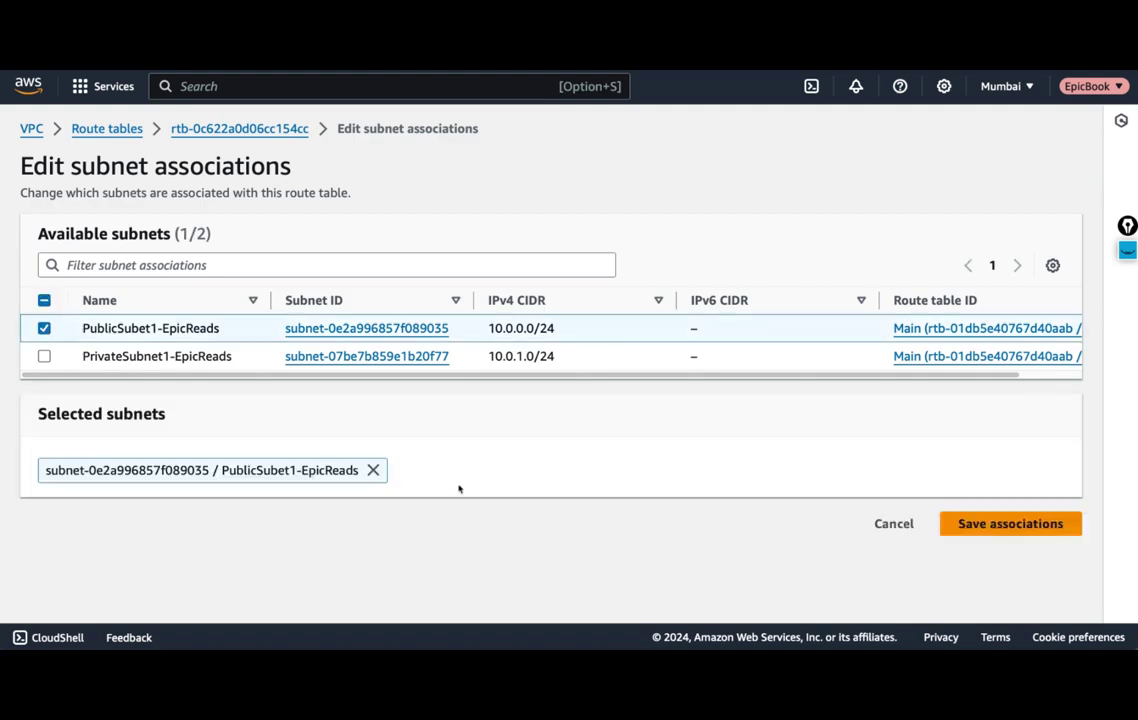
pyautogui.click(1008, 524)
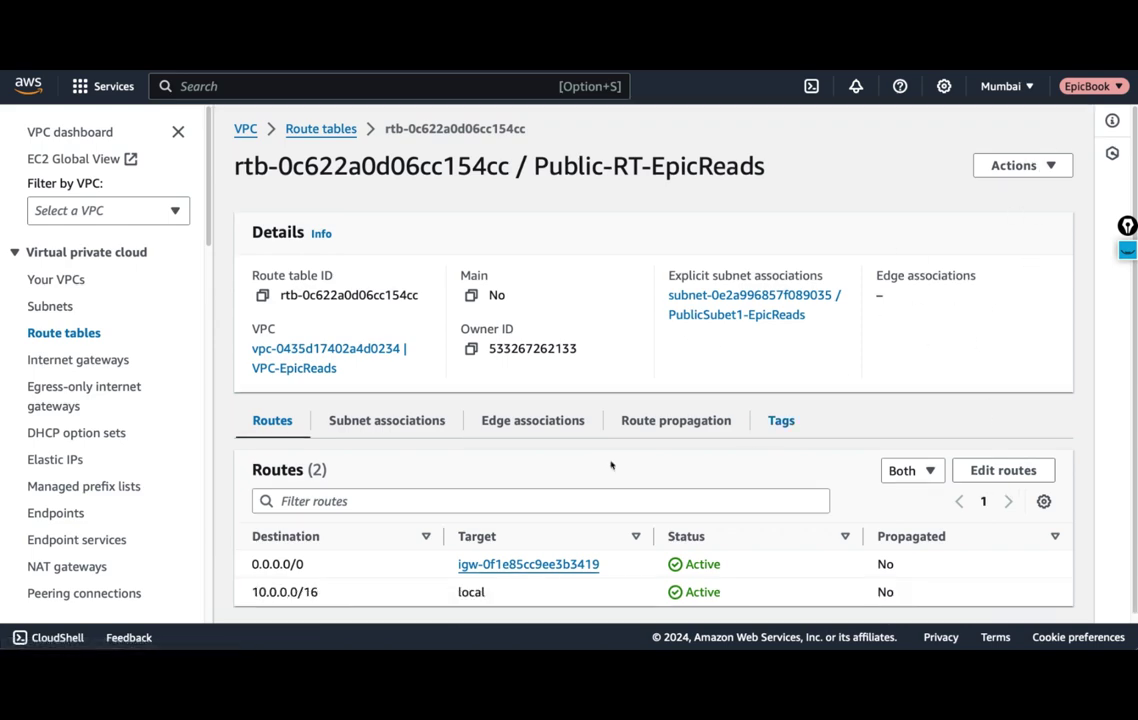
pyautogui.click(85, 332)
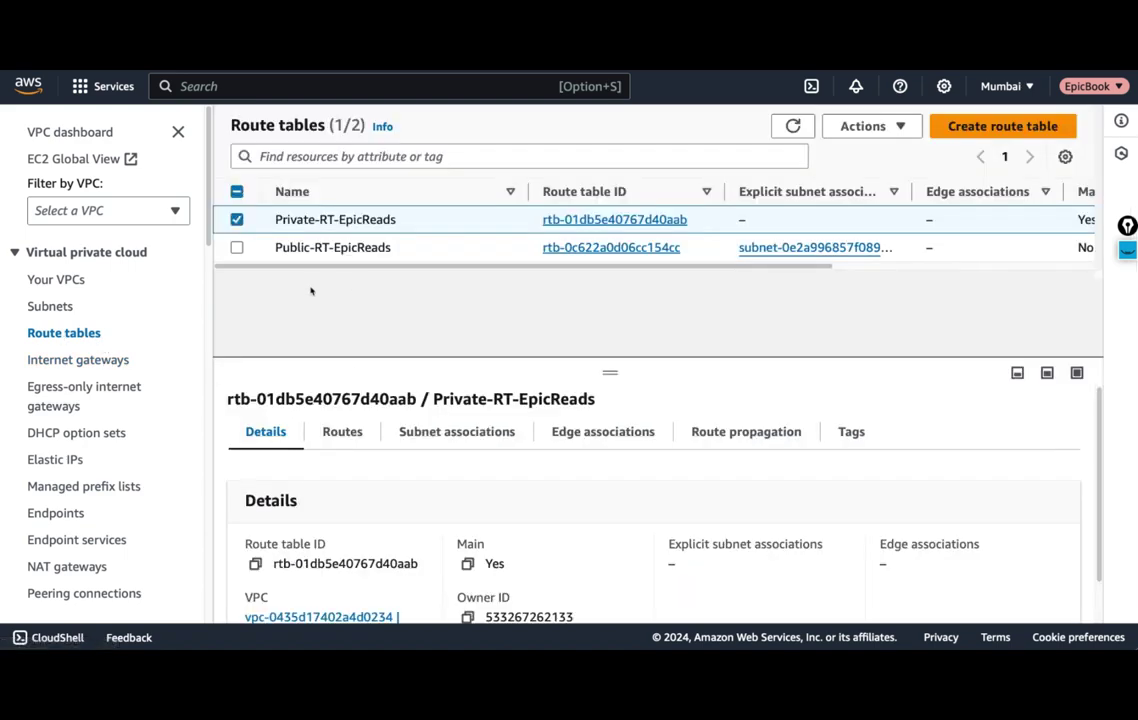
# Step: Select Private-RT-EpicReads and save PrivateSubnet1-EpicReads as its explicit subnet association
pyautogui.click(237, 219)
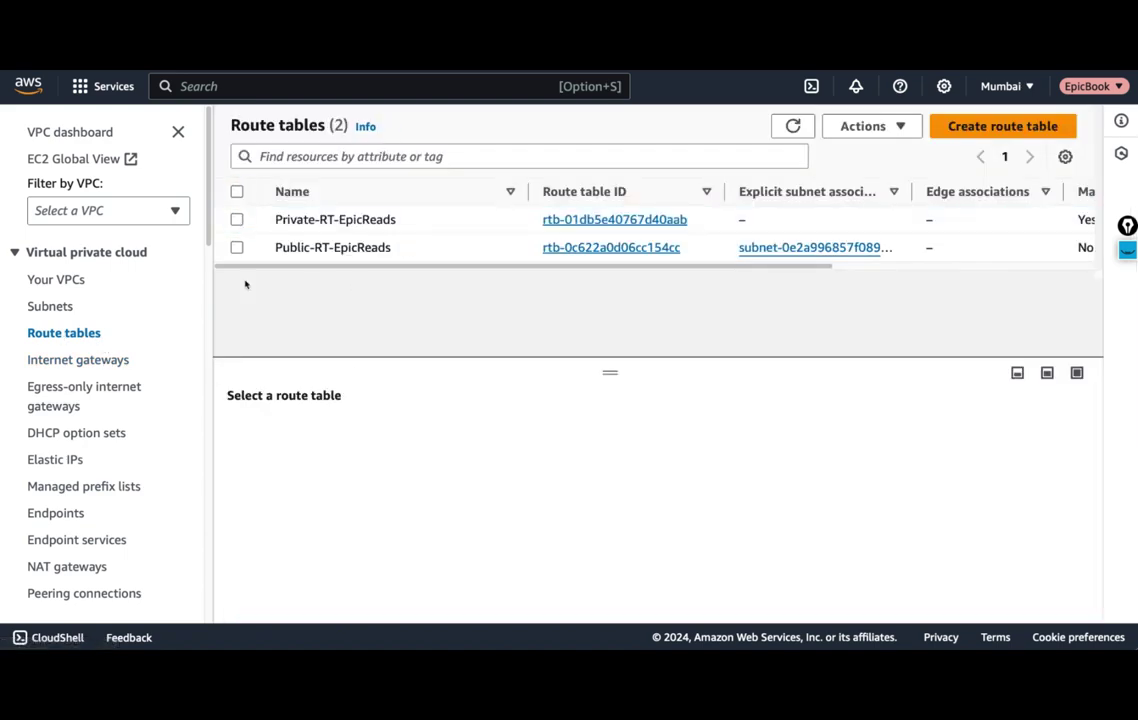
pyautogui.click(237, 219)
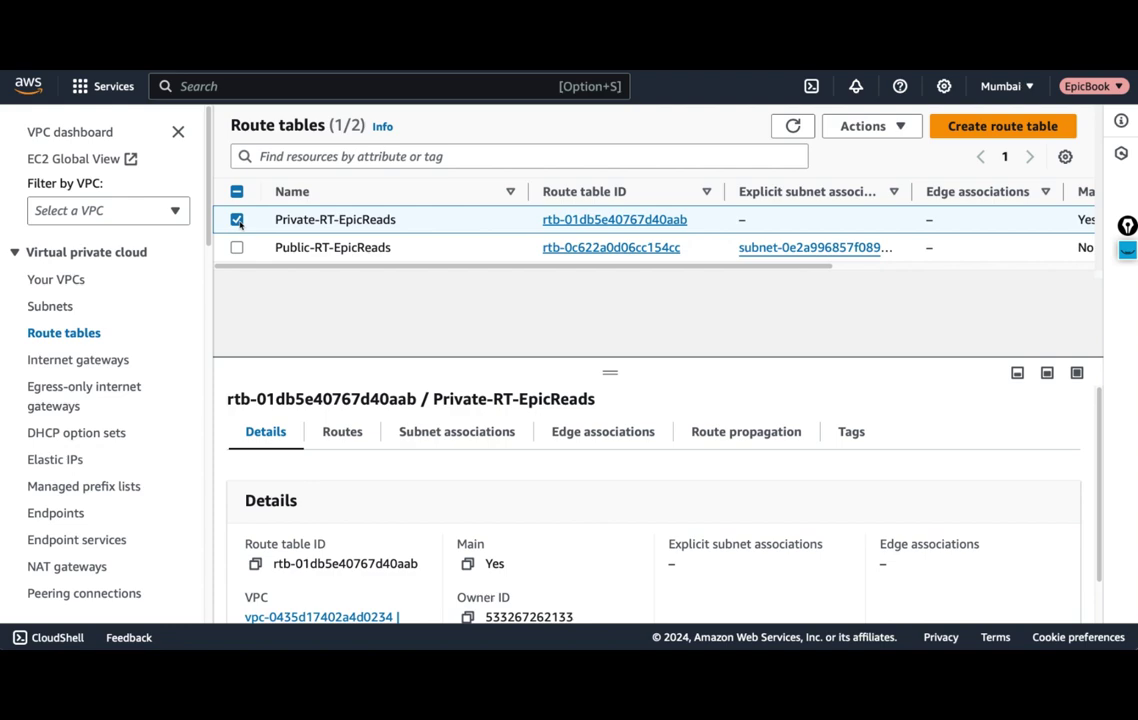
pyautogui.click(441, 428)
pyautogui.scroll(-3, 470, 478)
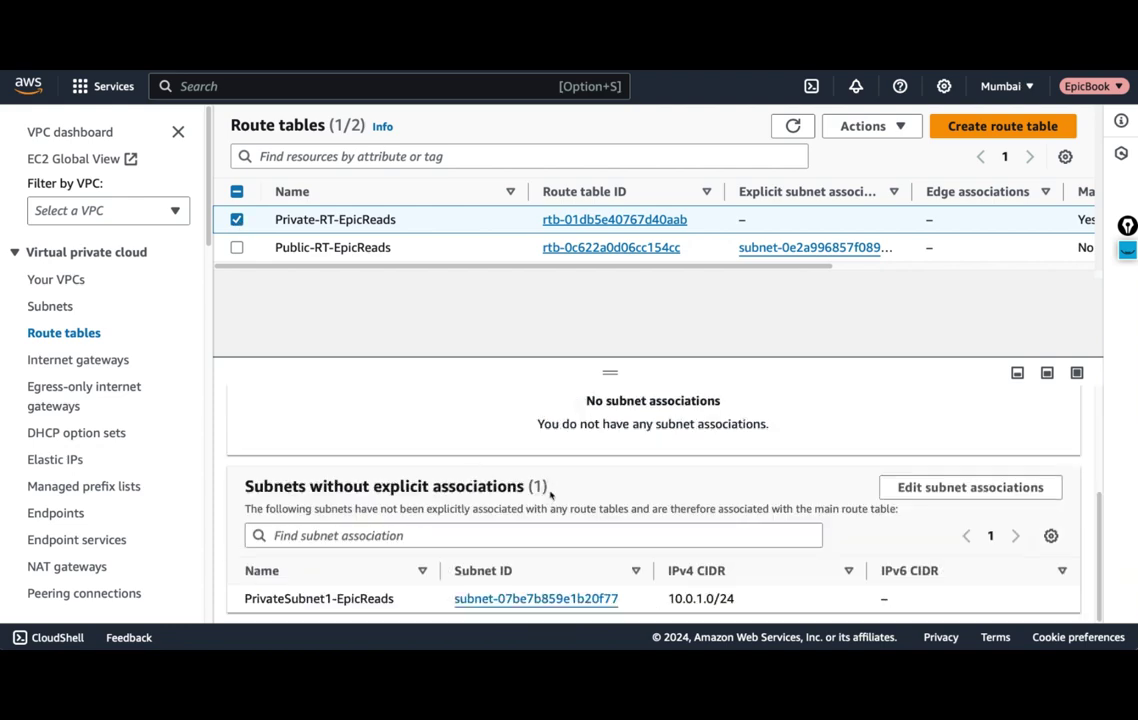
pyautogui.scroll(3, 550, 492)
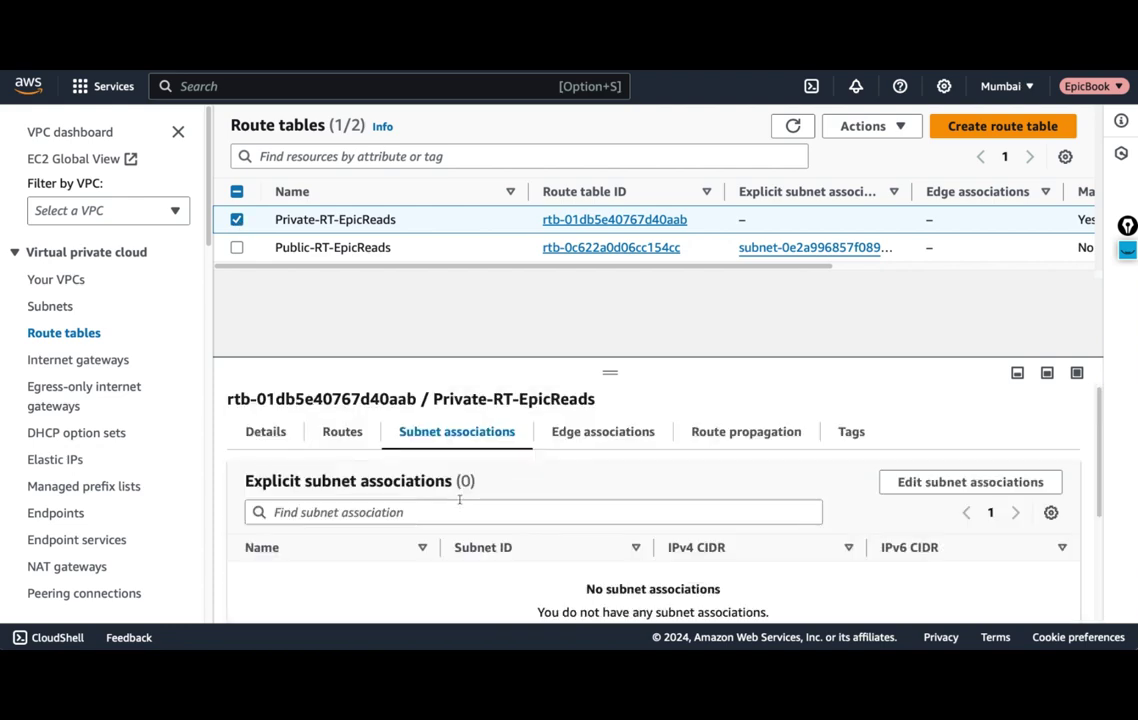
pyautogui.click(960, 482)
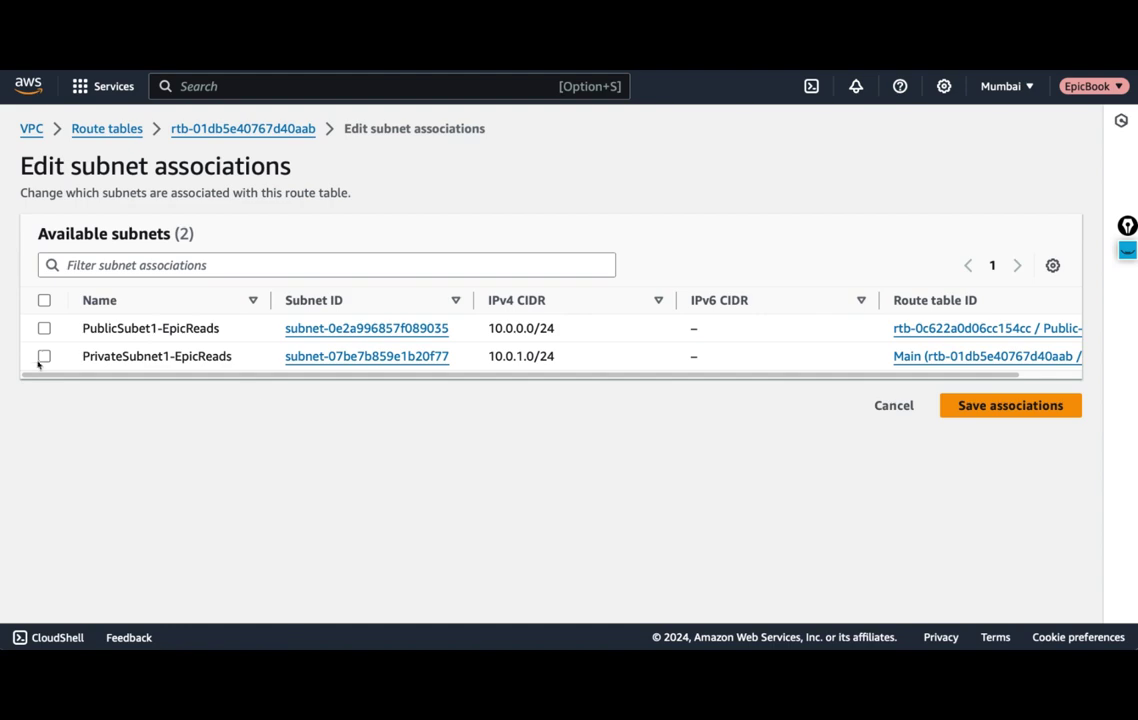
pyautogui.click(44, 357)
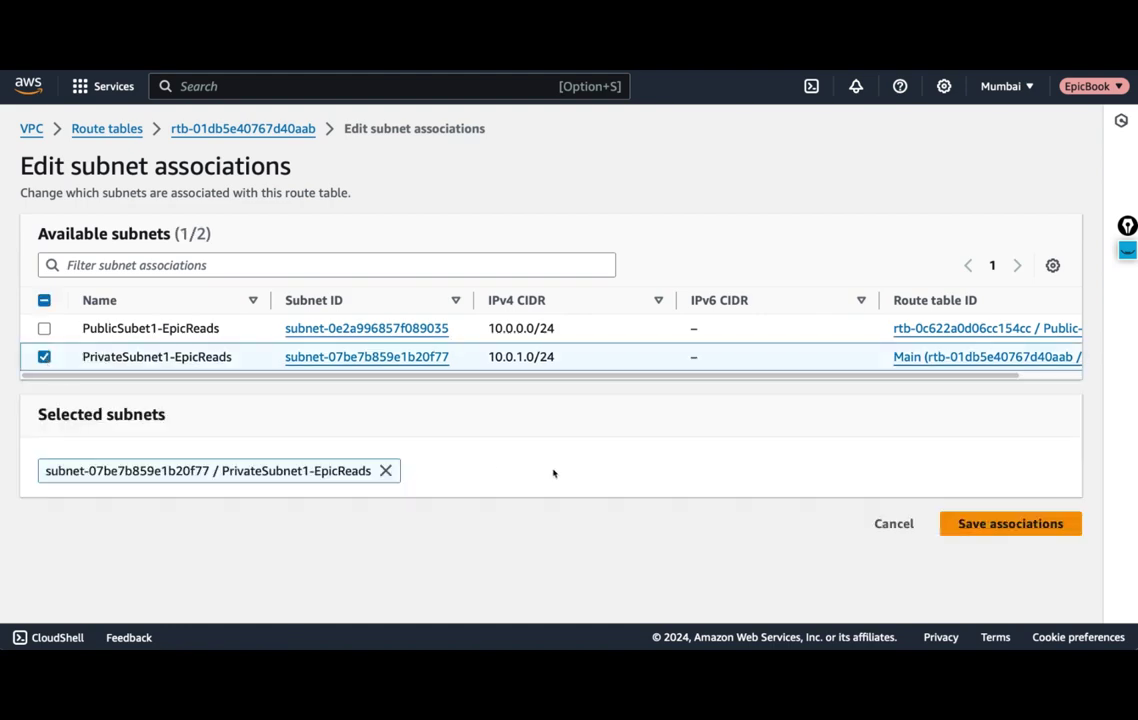
pyautogui.click(1004, 524)
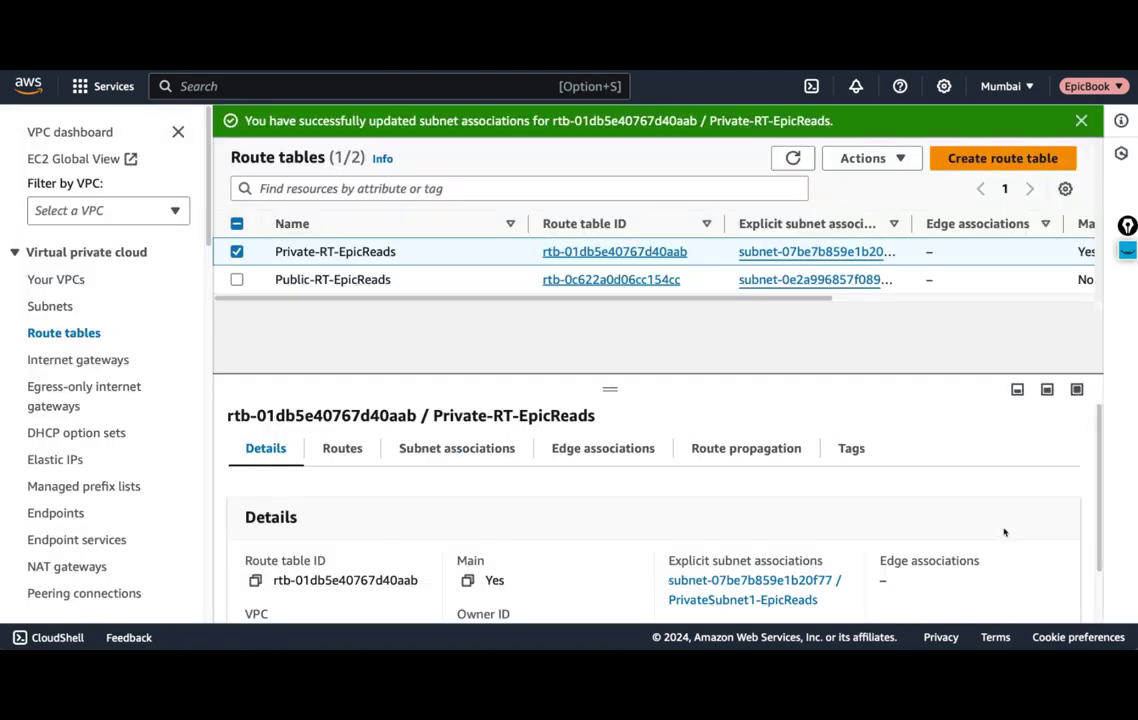
pyautogui.click(237, 252)
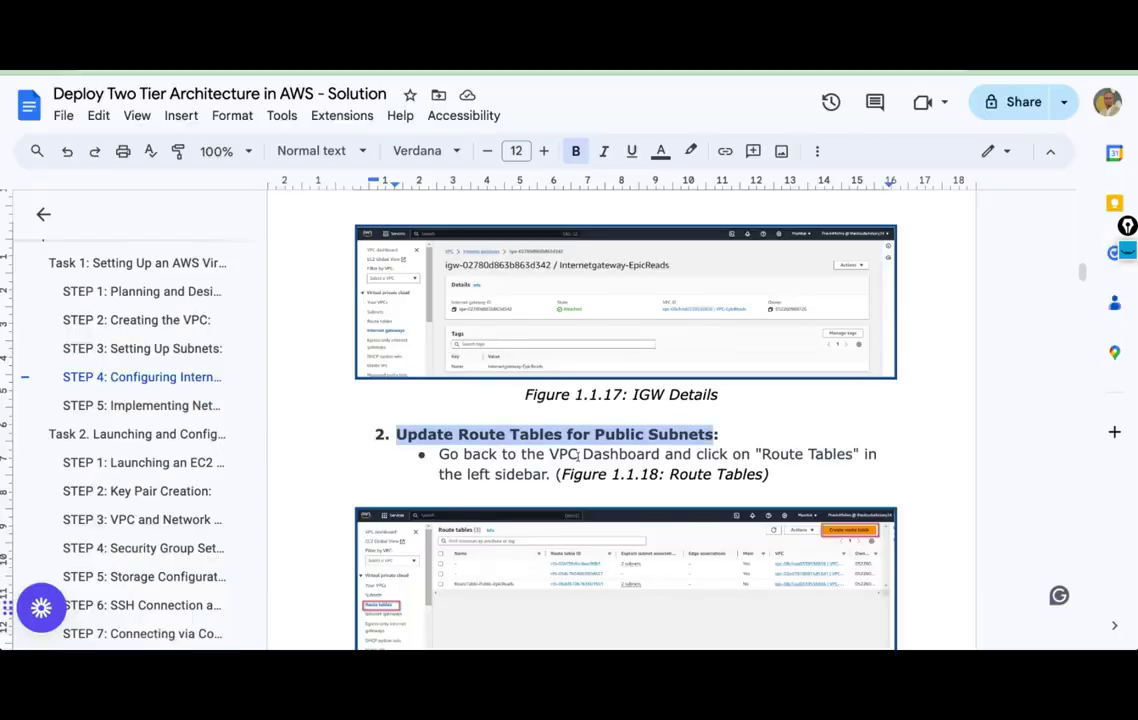
pyautogui.scroll(-15, 578, 462)
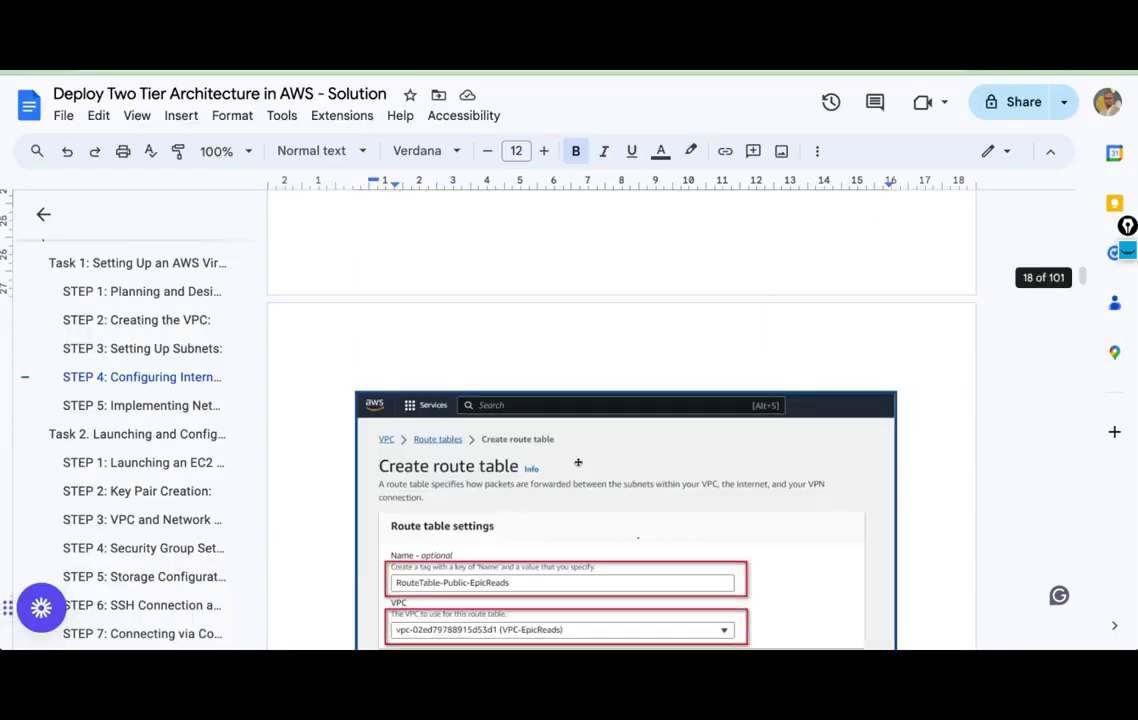
# Step: Scroll through the guide's route table steps, then switch to the Deploy Two Tier Architecture in AWS document
pyautogui.scroll(-10, 578, 462)
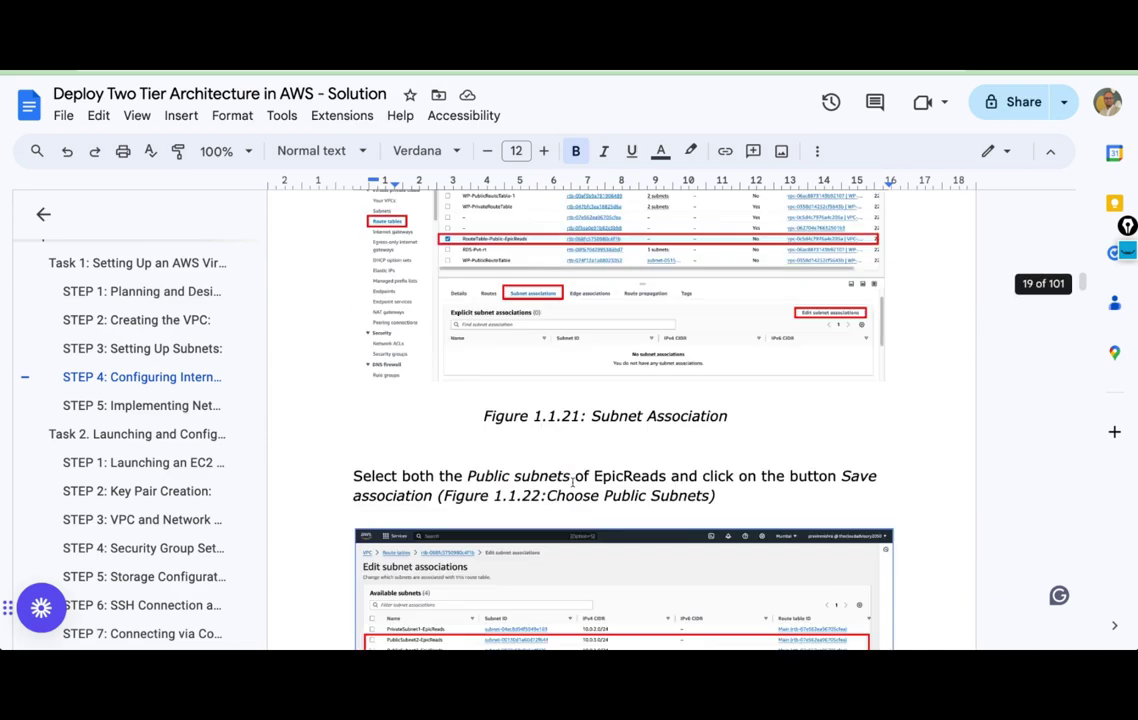
pyautogui.scroll(-8, 596, 493)
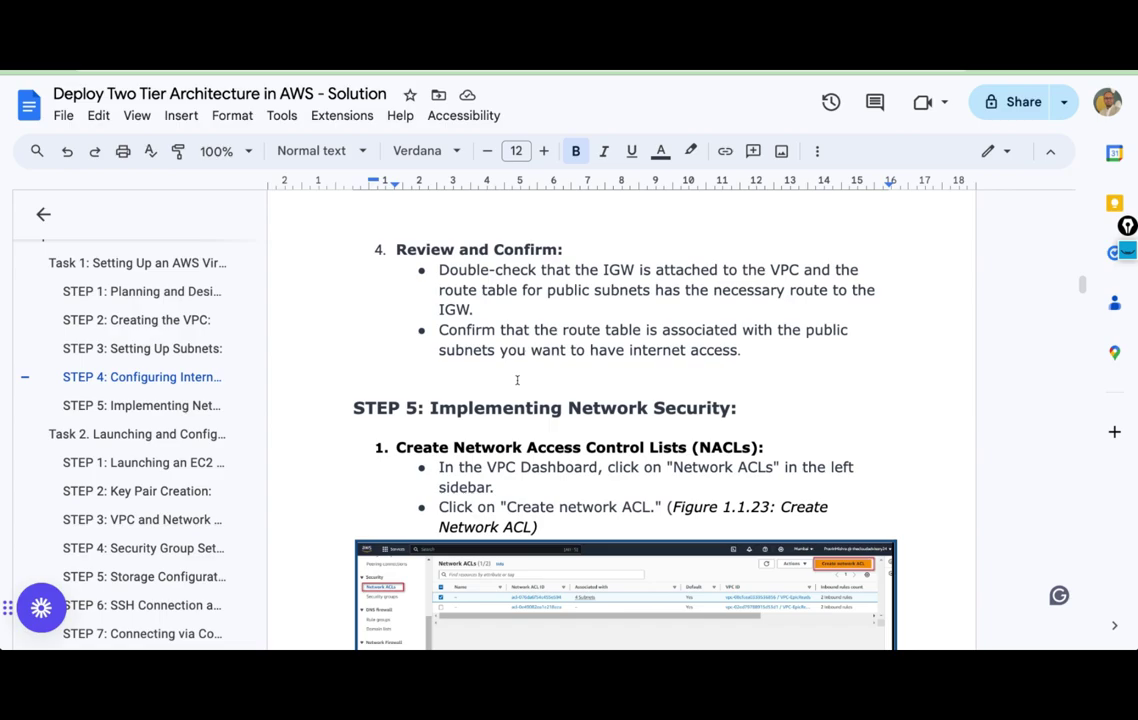
pyautogui.hotkey('alt', 'Tab')
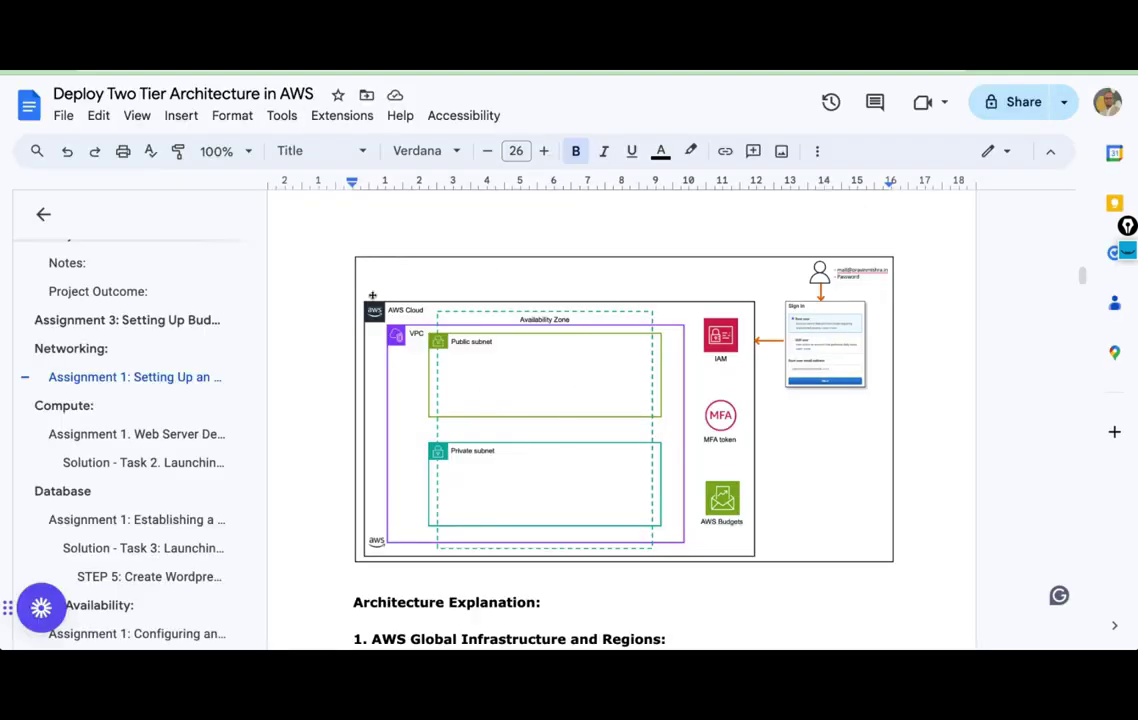
# Step: Mark the VPC, Public subnet and Private subnet on the diagram, then clear all marks
pyautogui.click(1127, 252)
pyautogui.click(1127, 392)
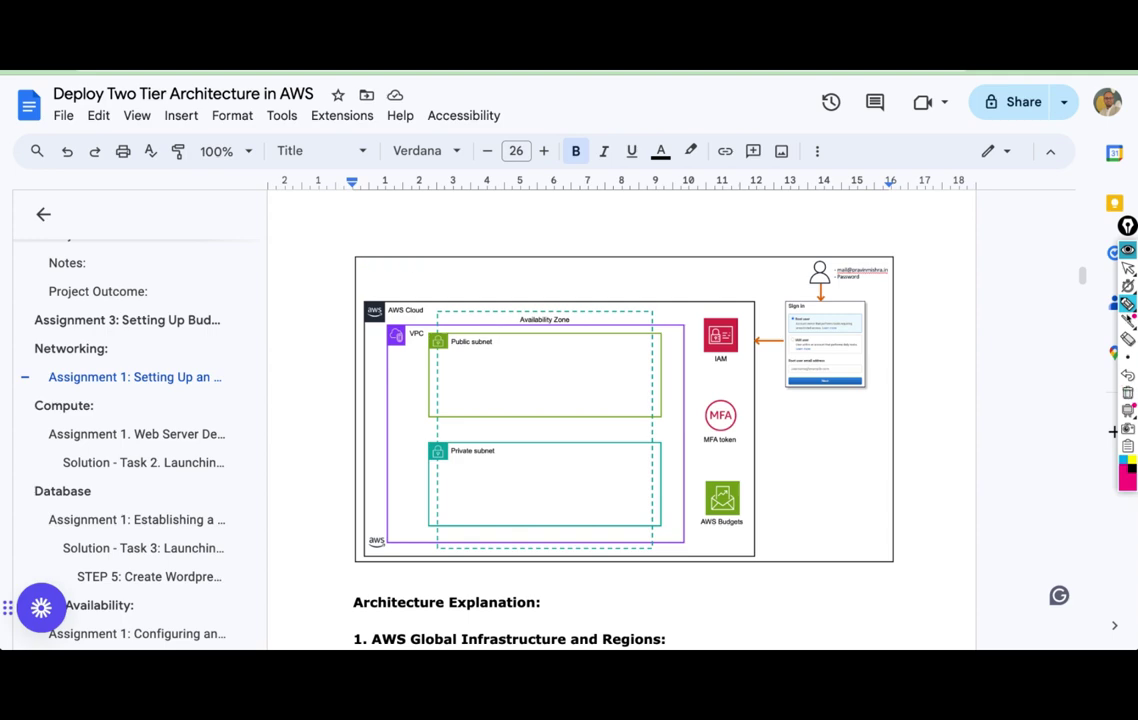
pyautogui.click(1128, 286)
pyautogui.moveTo(466, 312)
pyautogui.mouseDown()
pyautogui.moveTo(343, 476)
pyautogui.moveTo(534, 595)
pyautogui.moveTo(706, 452)
pyautogui.moveTo(554, 305)
pyautogui.moveTo(516, 325)
pyautogui.moveTo(589, 340)
pyautogui.moveTo(532, 318)
pyautogui.mouseUp()
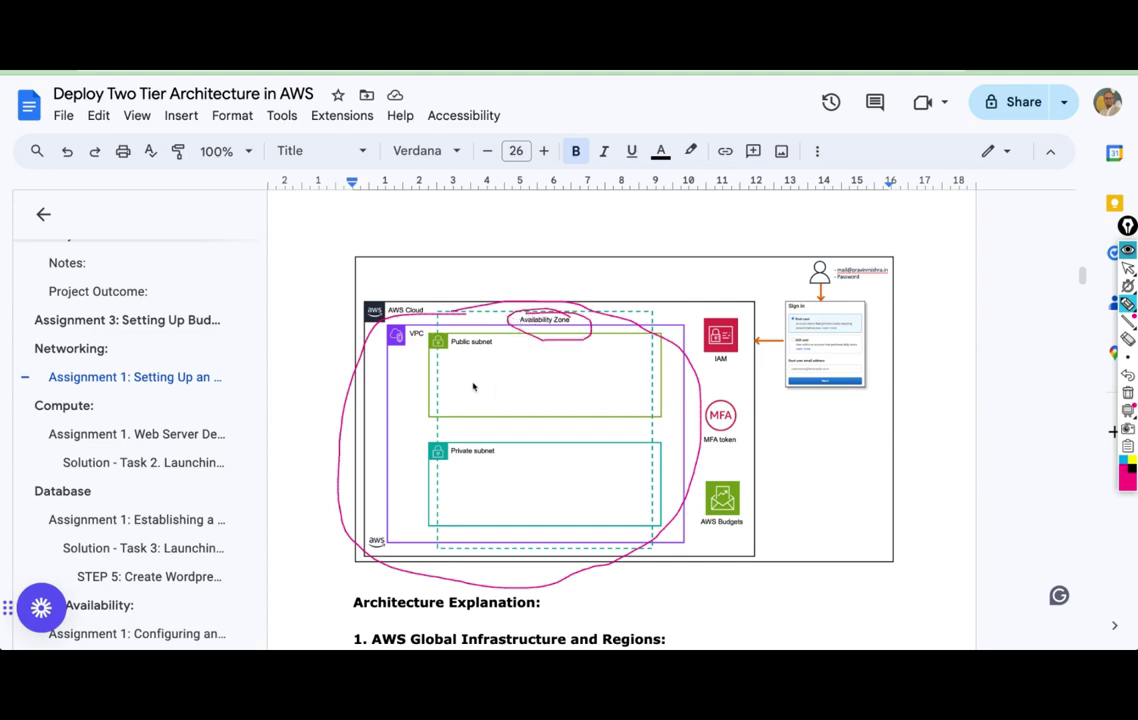
pyautogui.moveTo(465, 369); pyautogui.dragTo(540, 362)
pyautogui.moveTo(467, 483); pyautogui.dragTo(544, 471)
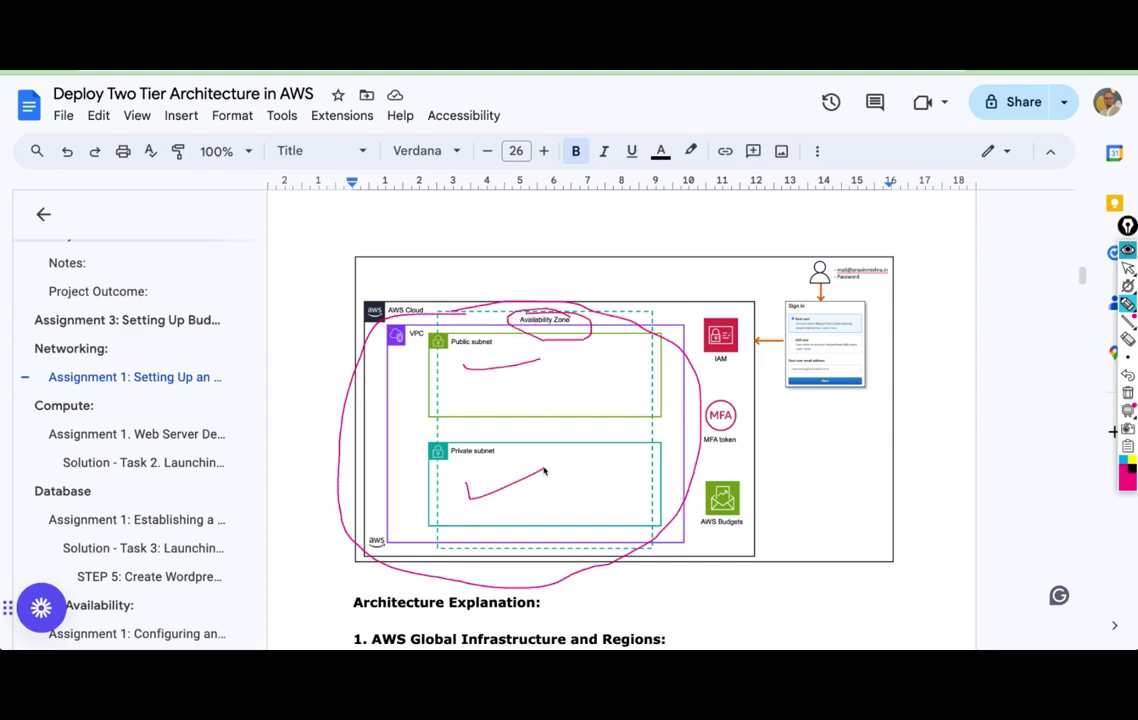
pyautogui.click(1128, 392)
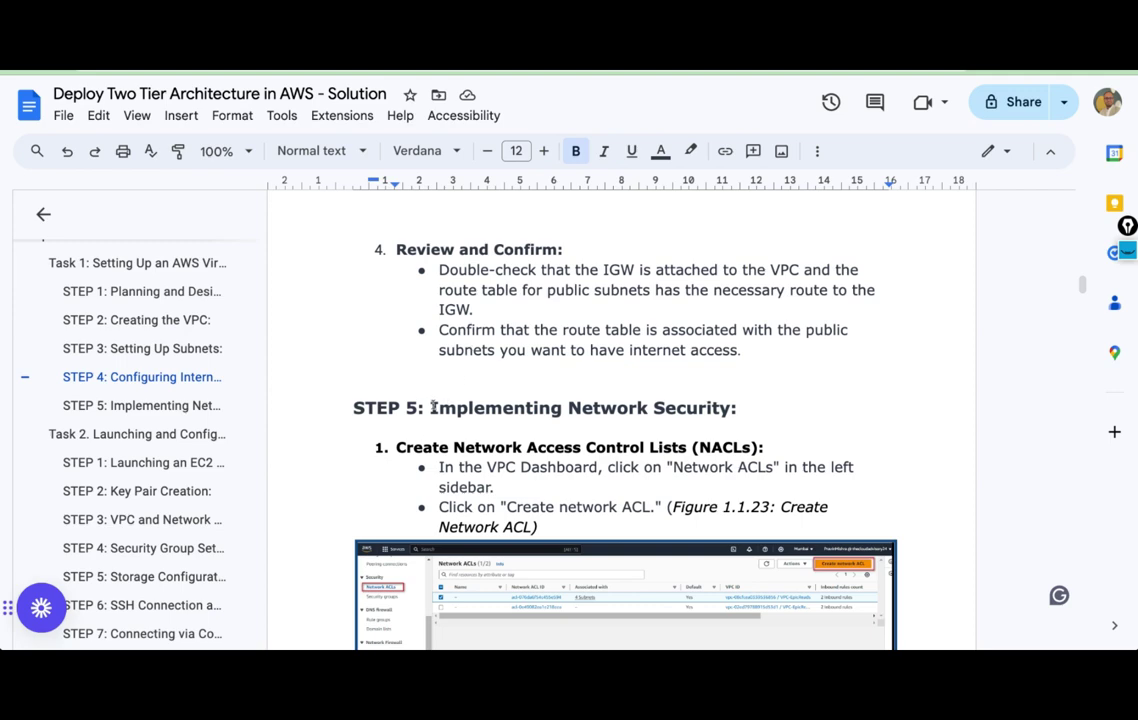
# Step: Highlight the Implementing Network Security heading and scroll through the NACL figures to Figure 1.1.25
pyautogui.moveTo(433, 407); pyautogui.dragTo(738, 406)
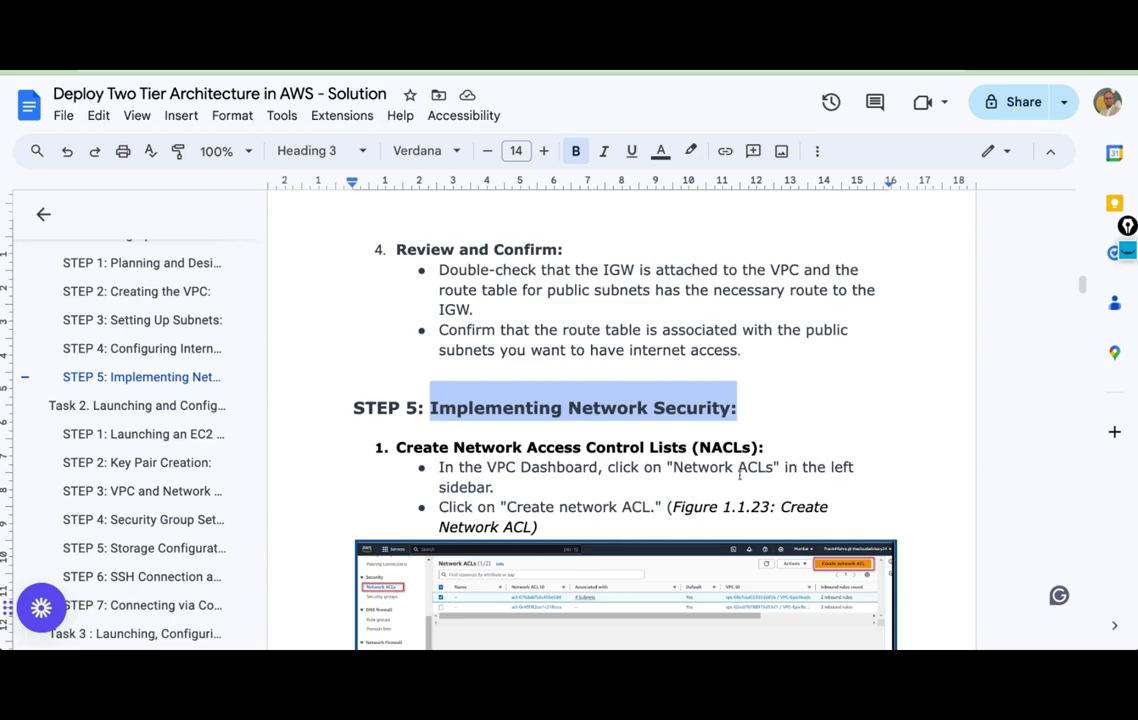
pyautogui.scroll(-3, 740, 477)
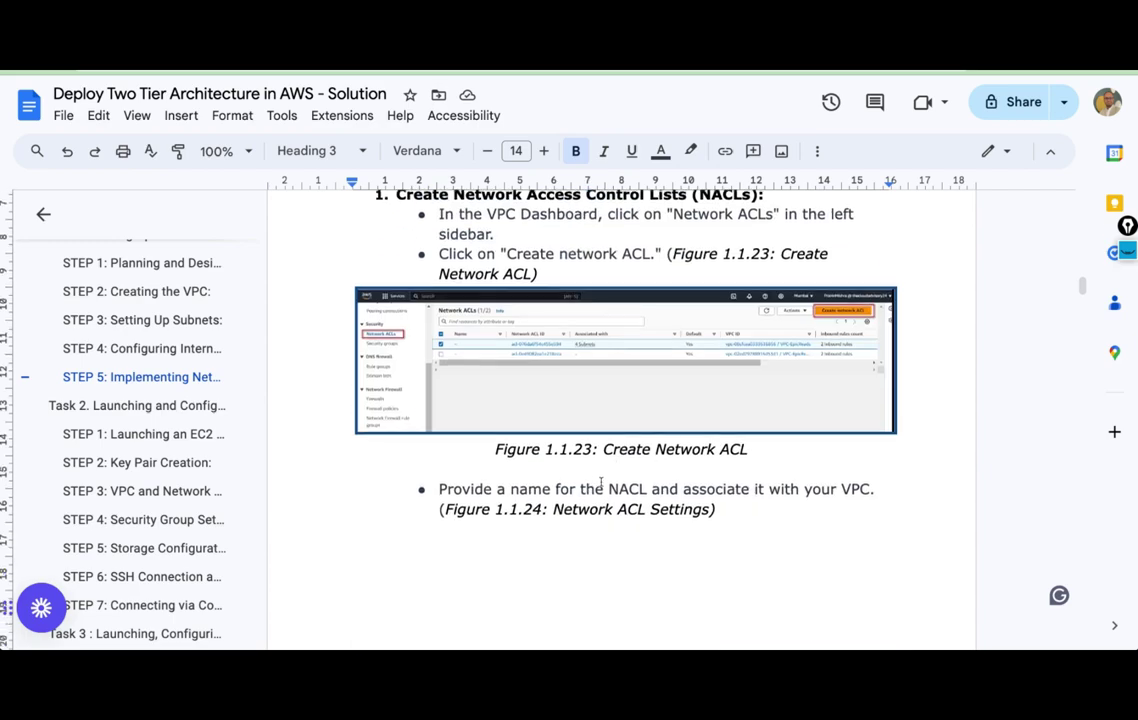
pyautogui.scroll(-10, 601, 485)
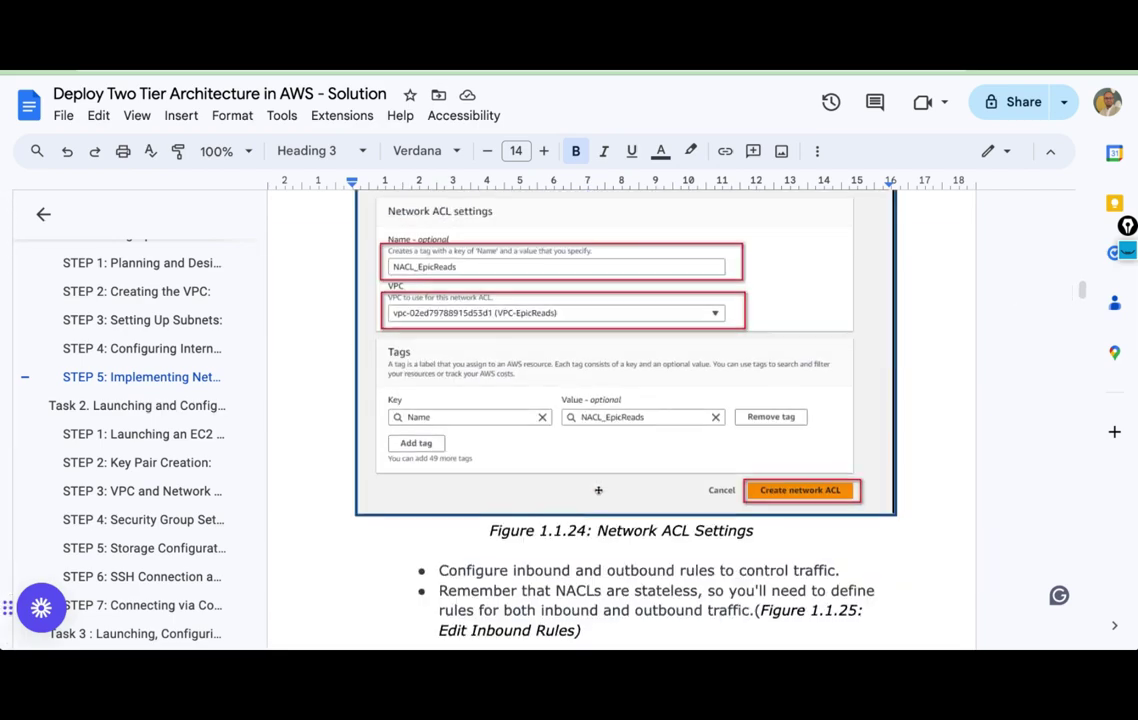
pyautogui.scroll(-3, 598, 490)
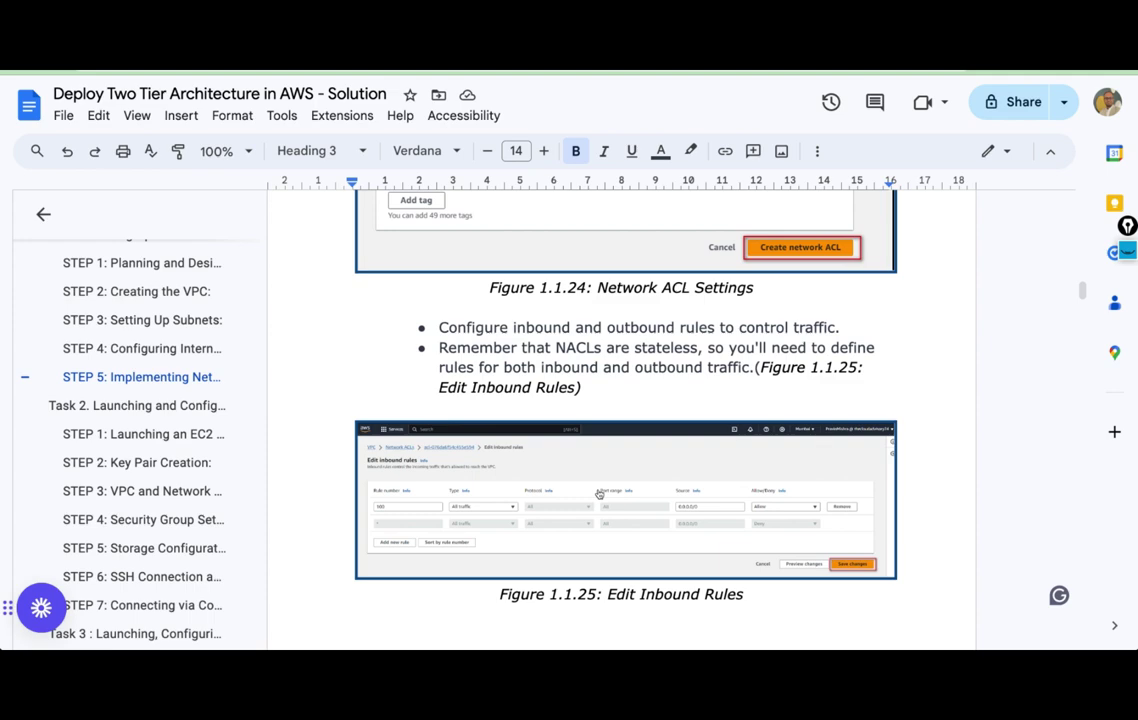
pyautogui.press('super+Tab')
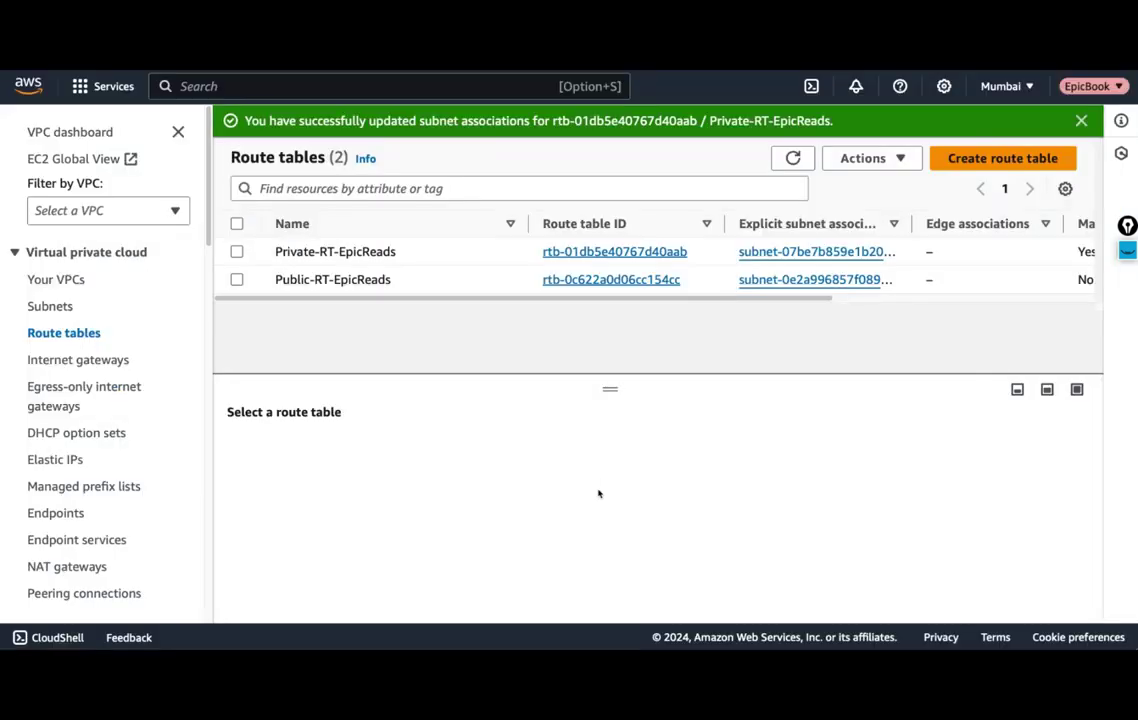
# Step: Go to the VPC Security groups list, showing only the default group, and start a new security group
pyautogui.scroll(-5, 120, 472)
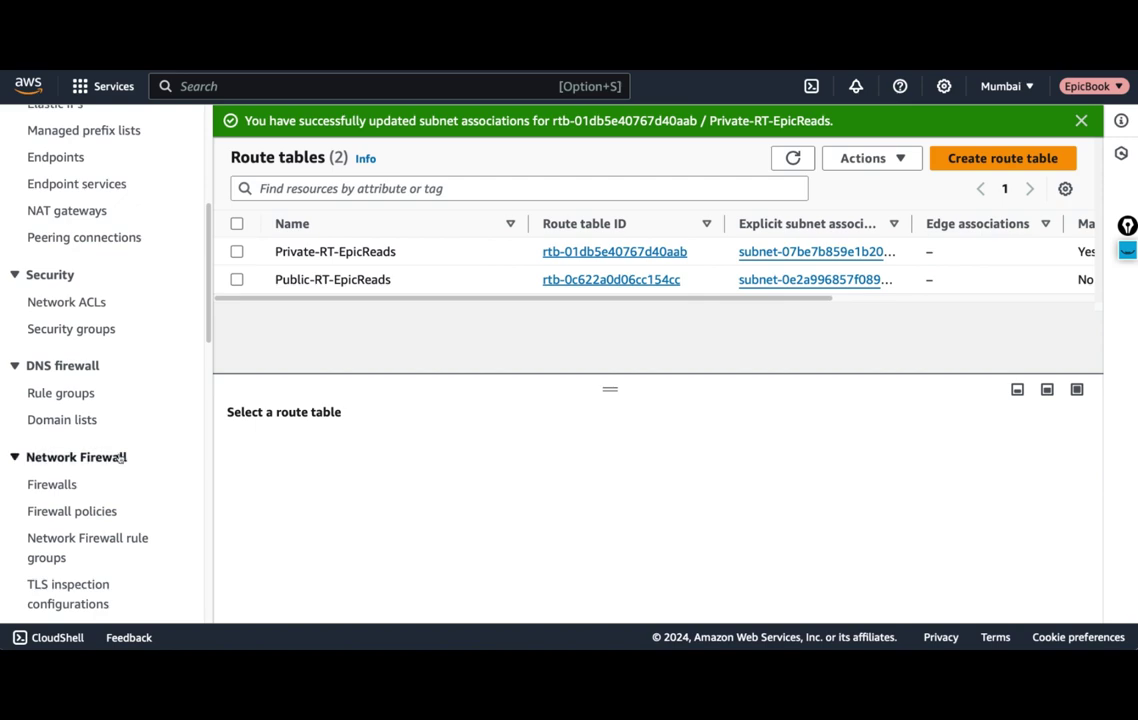
pyautogui.click(61, 331)
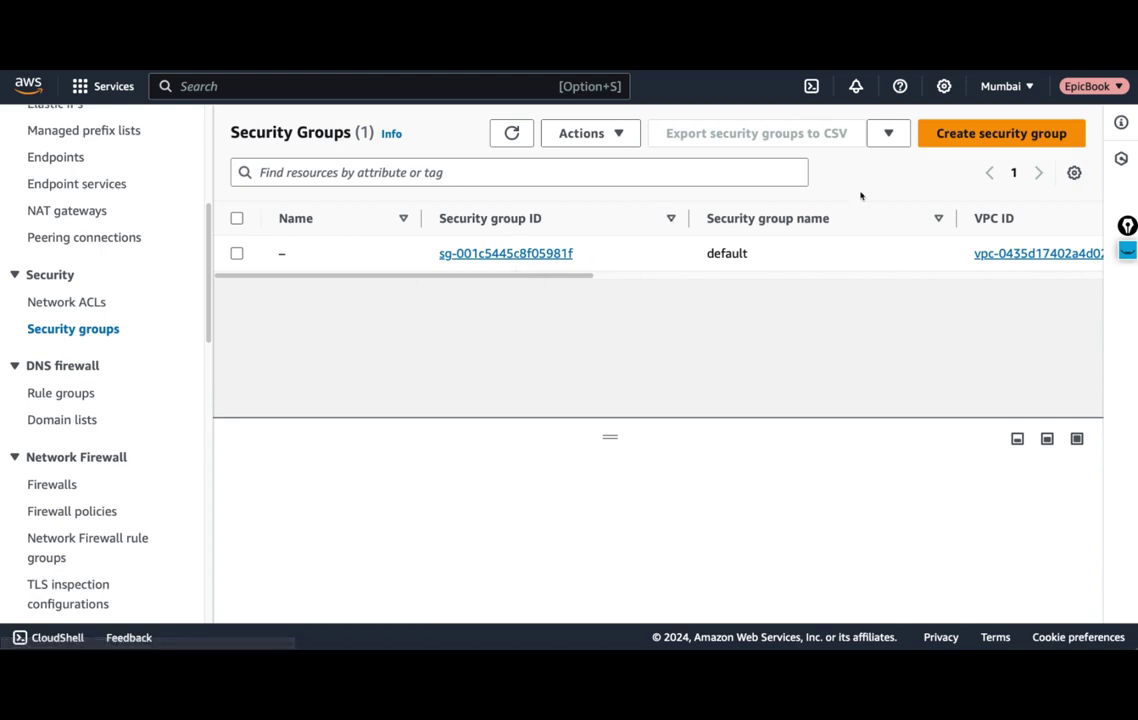
pyautogui.click(1001, 133)
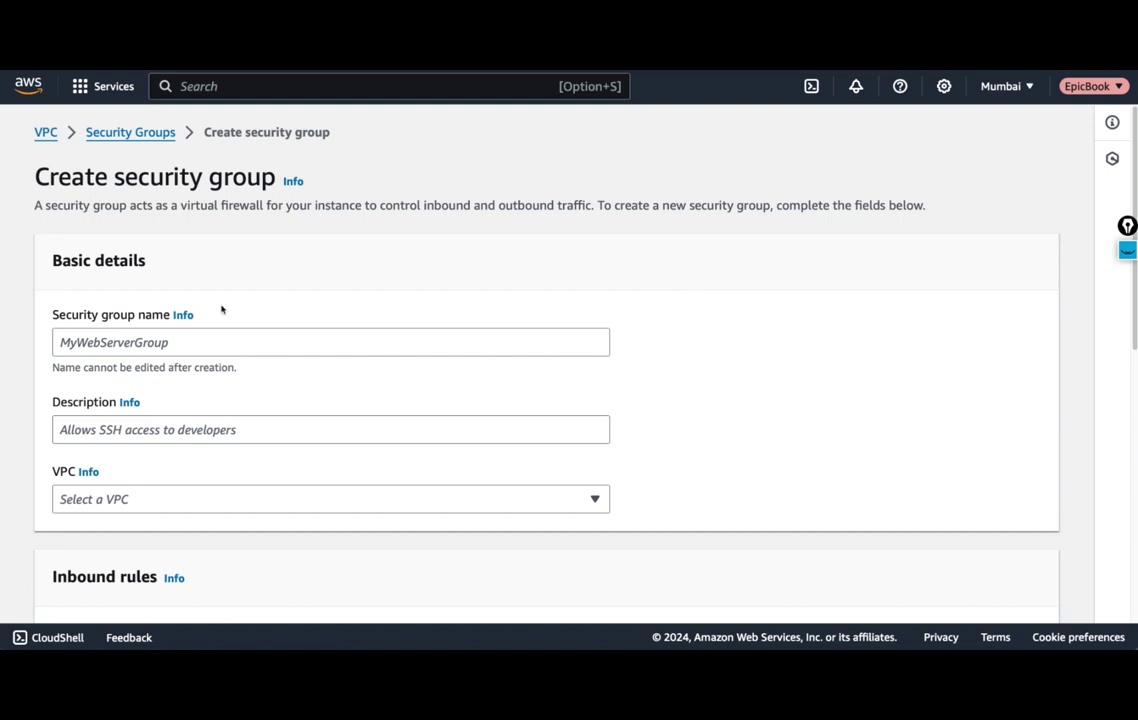
# Step: Enter WebServer-SG as the group name and 'Allow http and ssh access' as its description
pyautogui.click(131, 340)
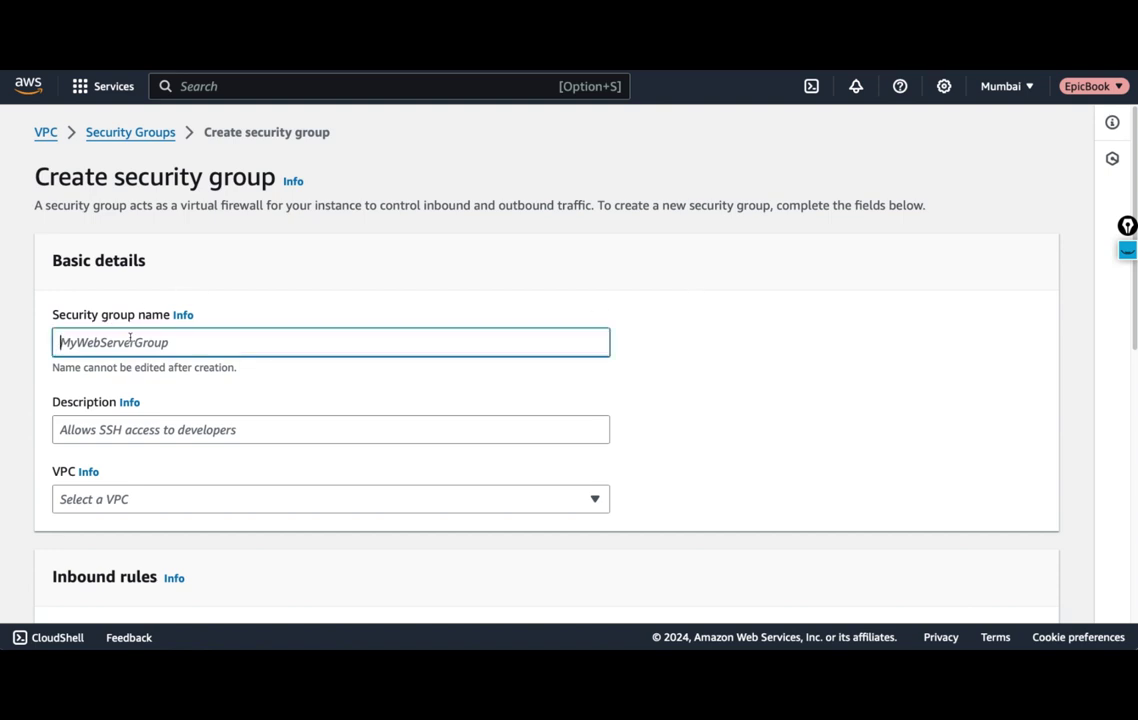
pyautogui.write('We')
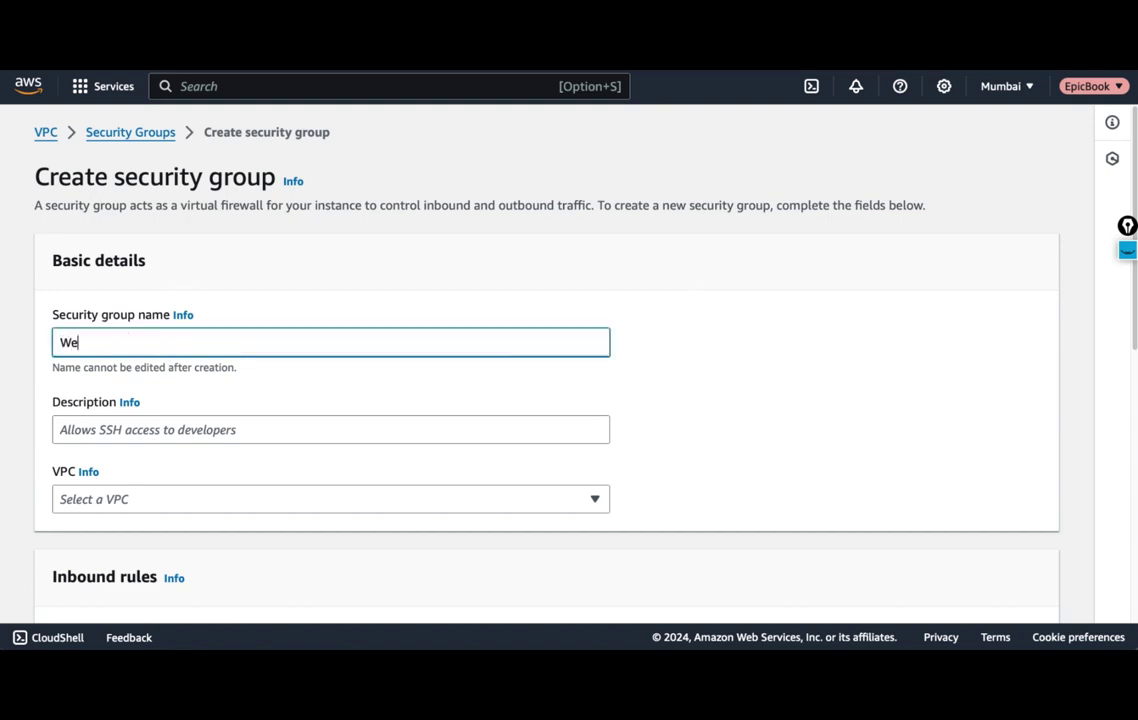
pyautogui.write('bServer-SG')
pyautogui.click(106, 431)
pyautogui.write('A')
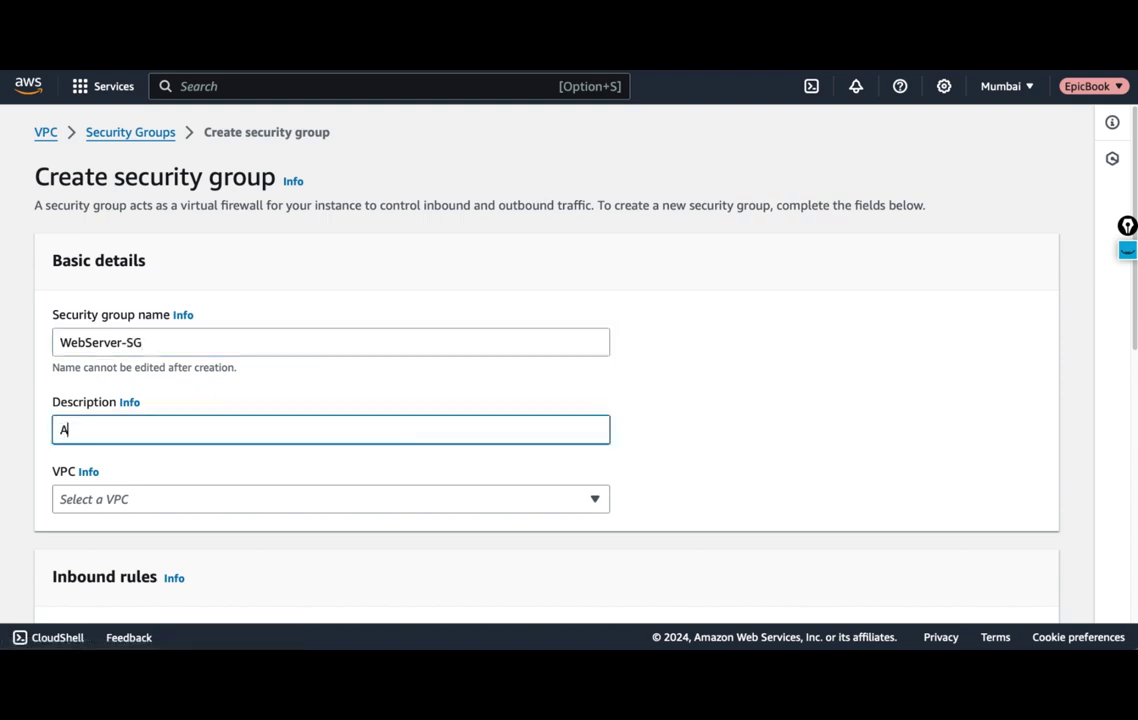
pyautogui.write('llow http and ')
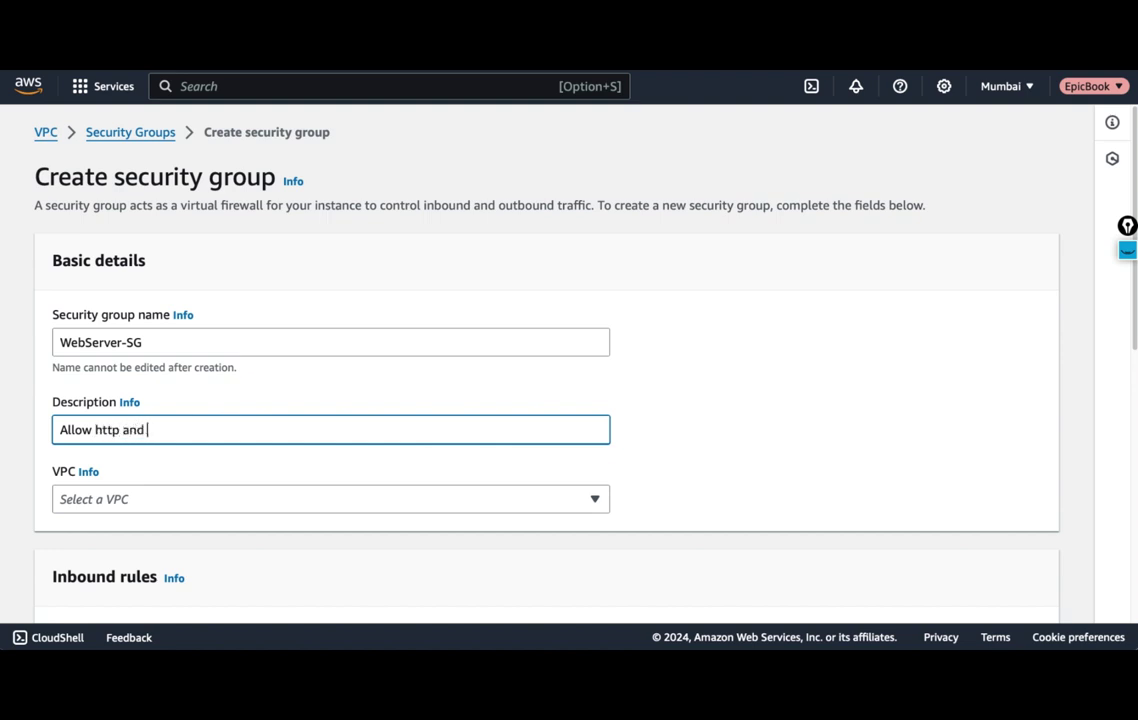
pyautogui.write('ssh access')
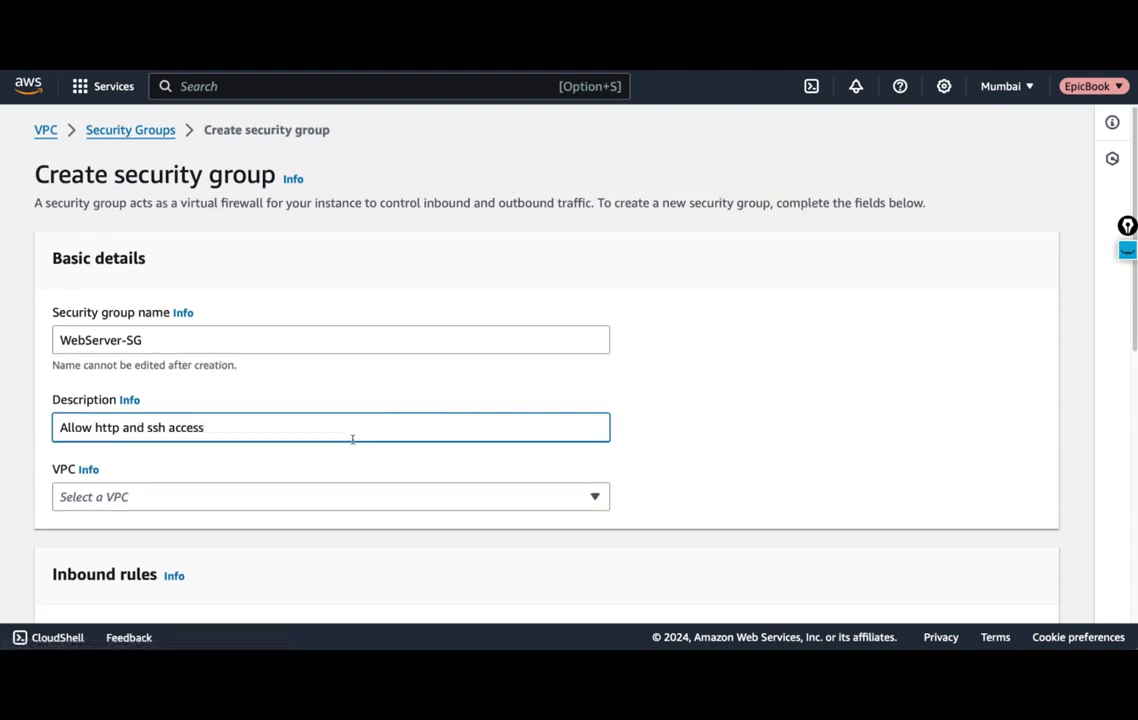
# Step: Bring up the VPC choices for the new security group
pyautogui.scroll(-2, 353, 440)
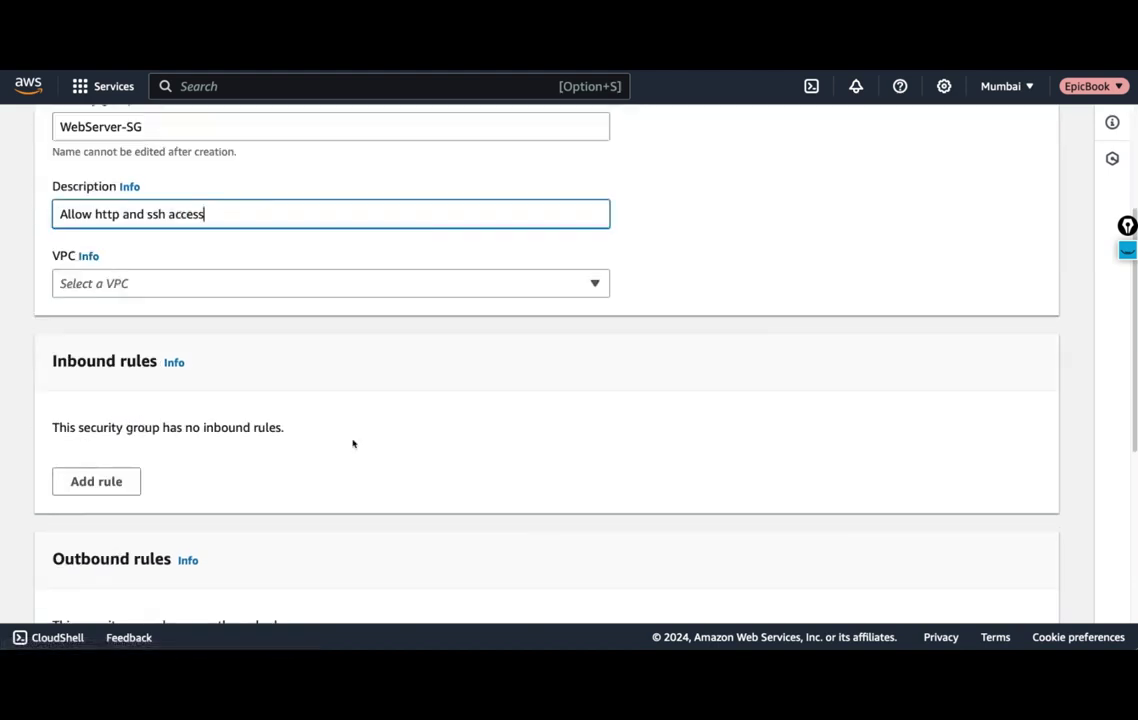
pyautogui.click(593, 286)
pyautogui.click(241, 373)
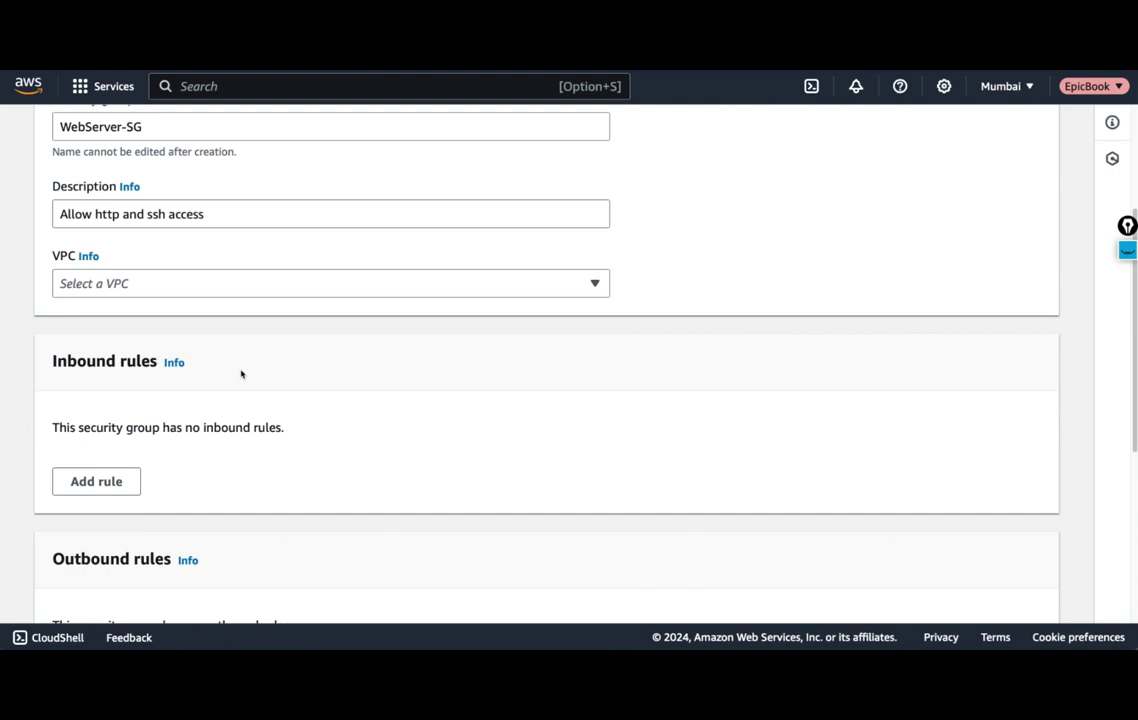
pyautogui.click(215, 284)
# Step: Place the security group in VPC-EpicReads
pyautogui.click(168, 345)
pyautogui.scroll(-3, 389, 376)
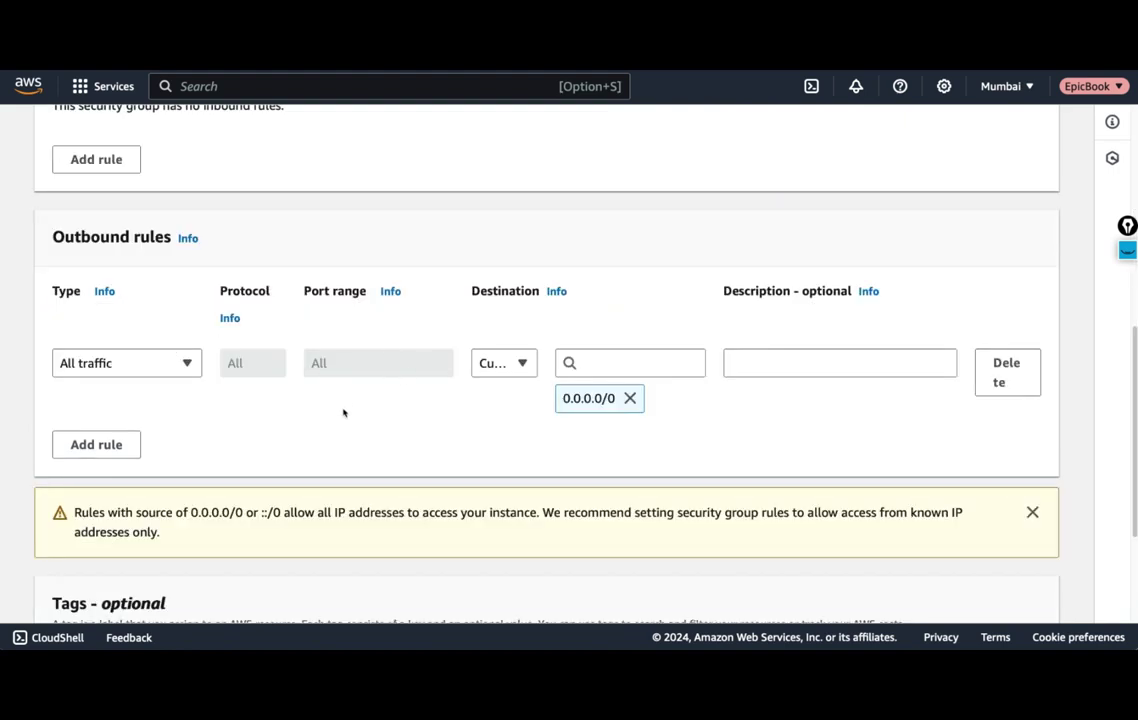
pyautogui.scroll(-2, 343, 409)
pyautogui.scroll(5, 429, 322)
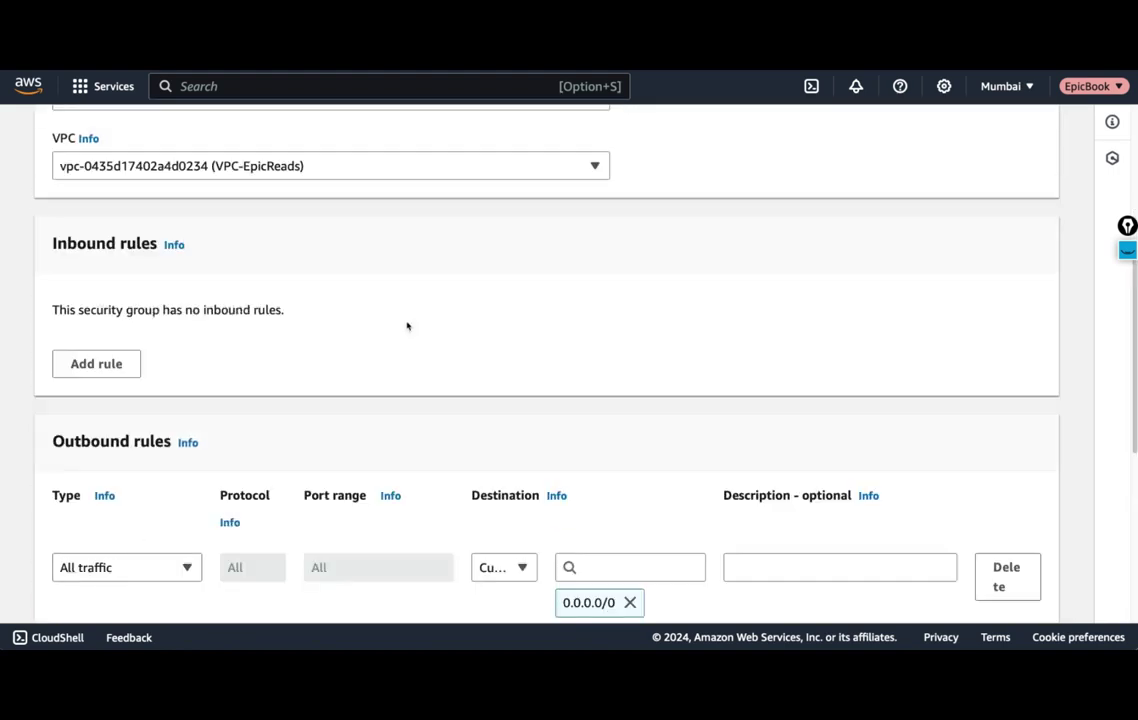
pyautogui.scroll(1, 300, 345)
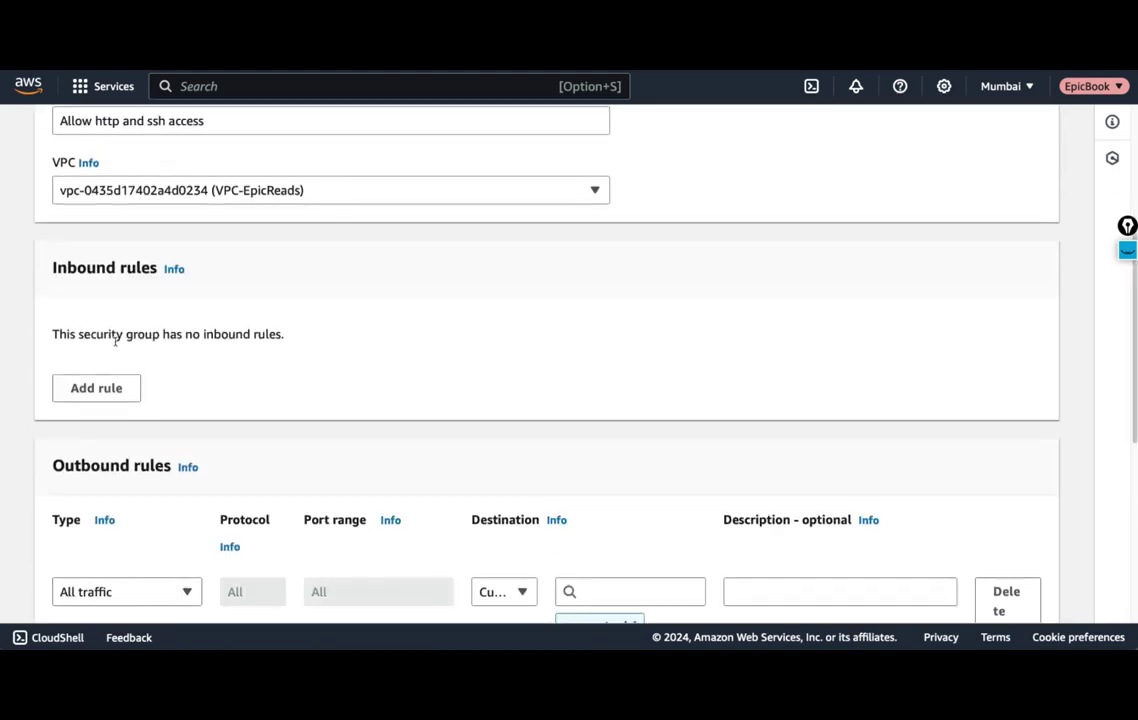
# Step: Add an inbound HTTP rule with source Anywhere-IPv4
pyautogui.click(100, 389)
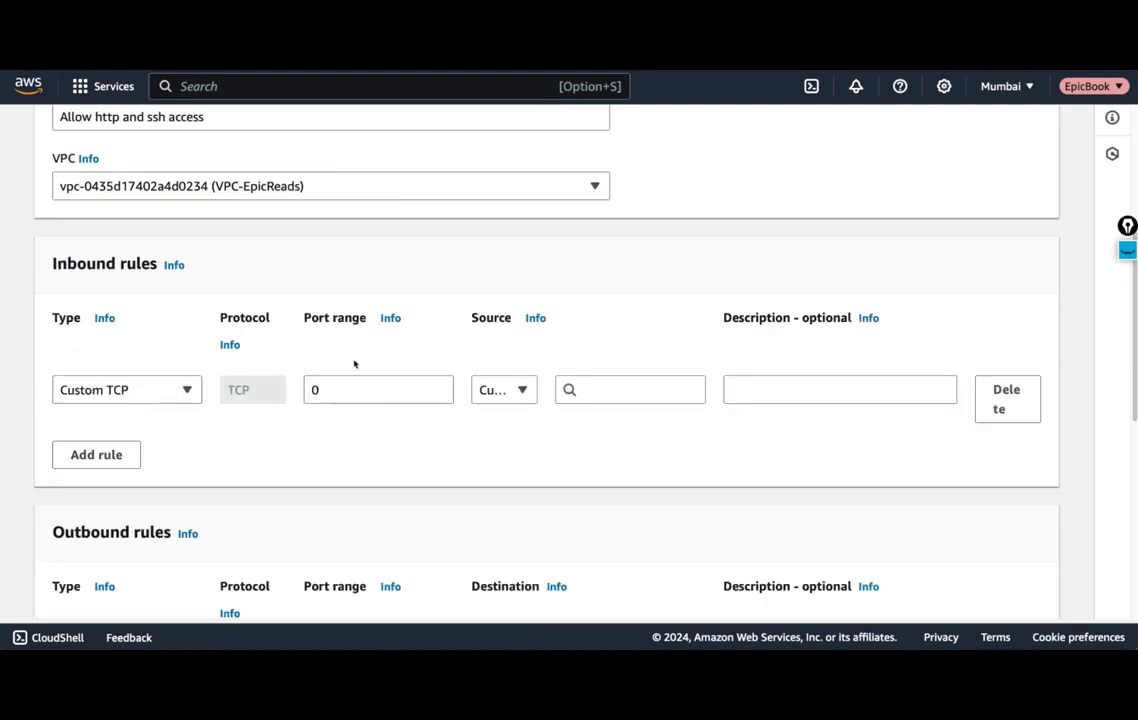
pyautogui.click(187, 391)
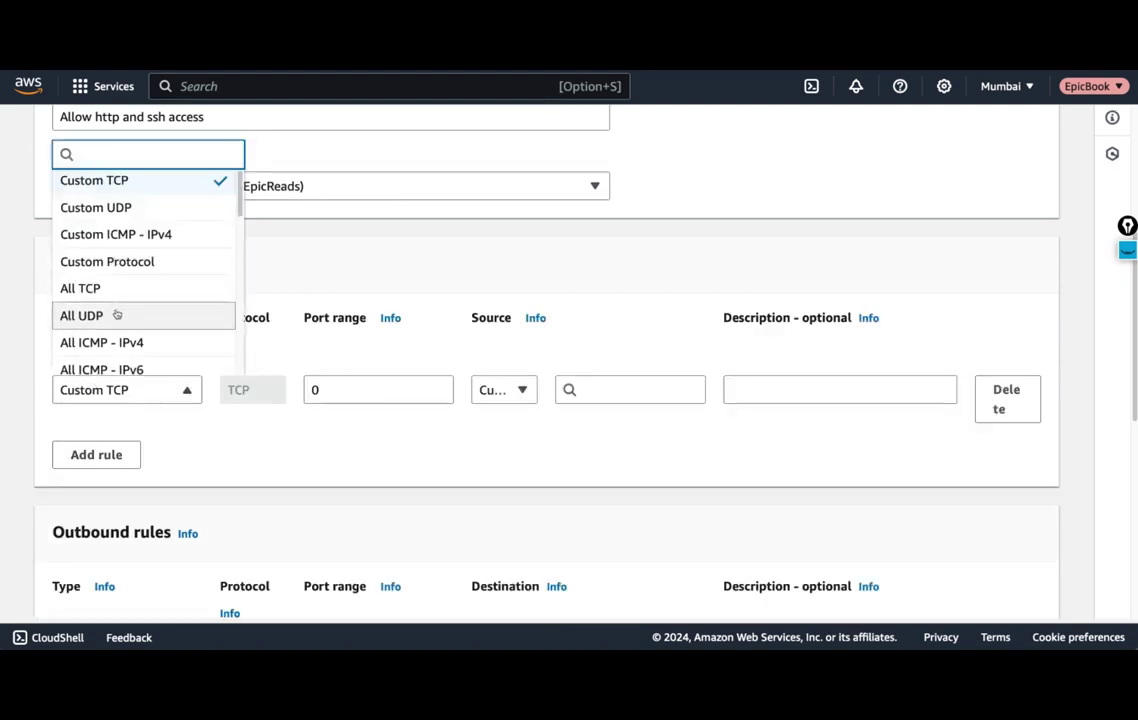
pyautogui.scroll(-1, 110, 315)
pyautogui.scroll(-1, 102, 357)
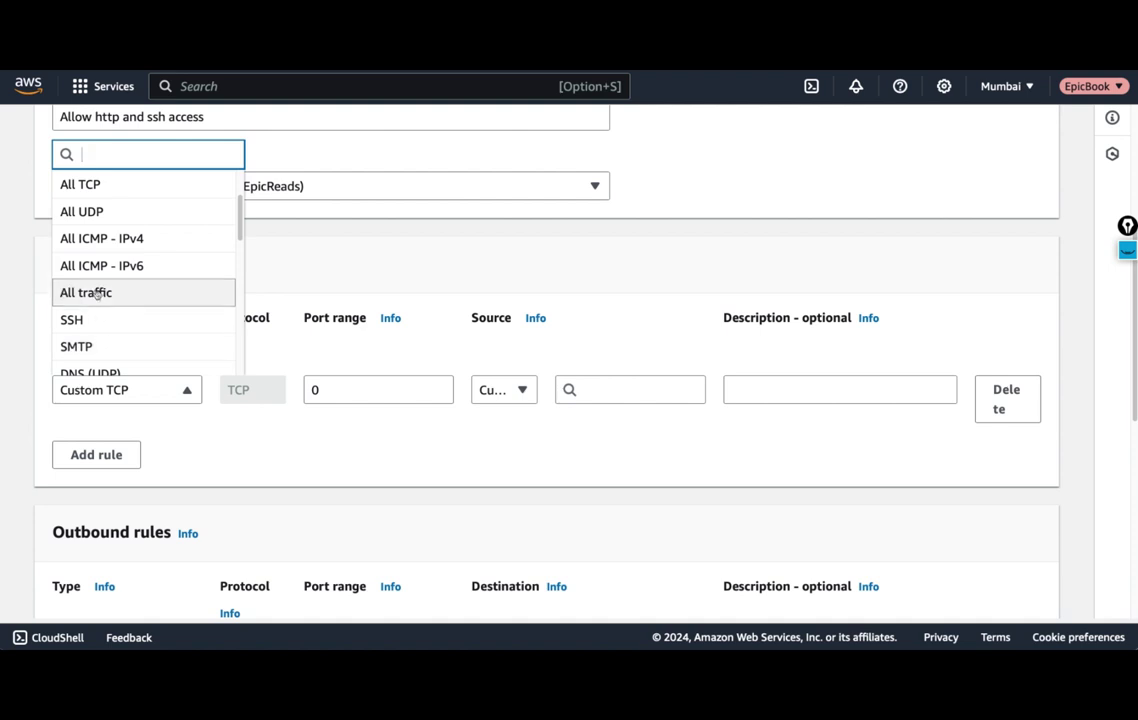
pyautogui.scroll(-3, 115, 324)
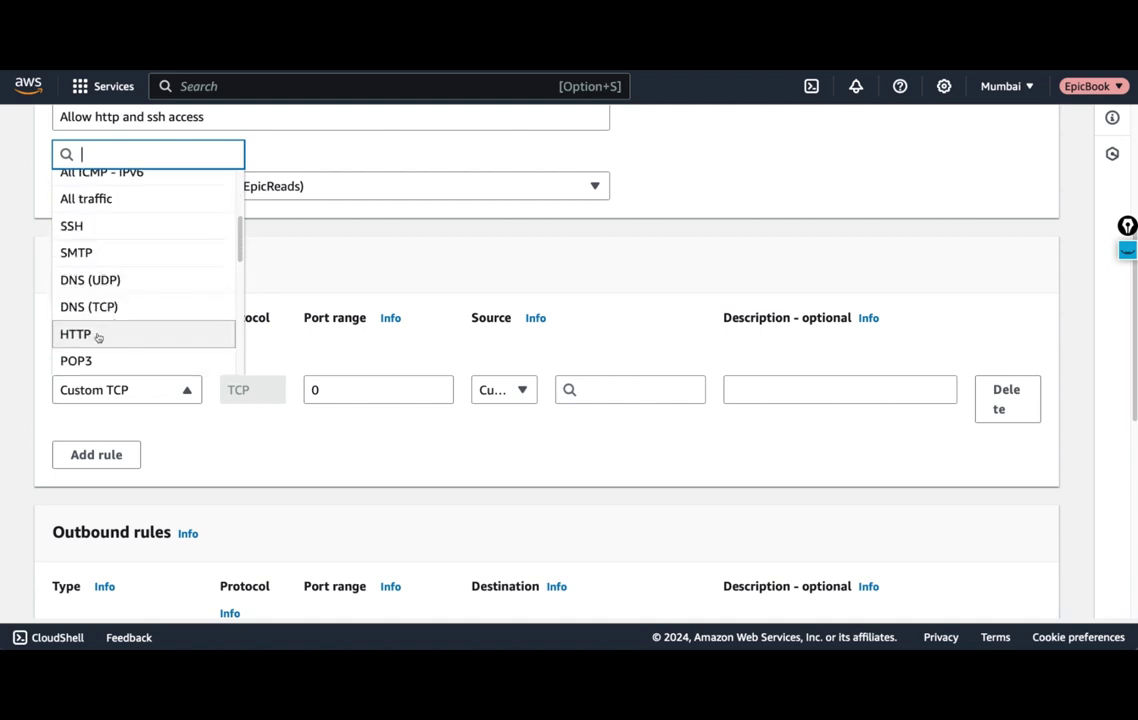
pyautogui.click(100, 333)
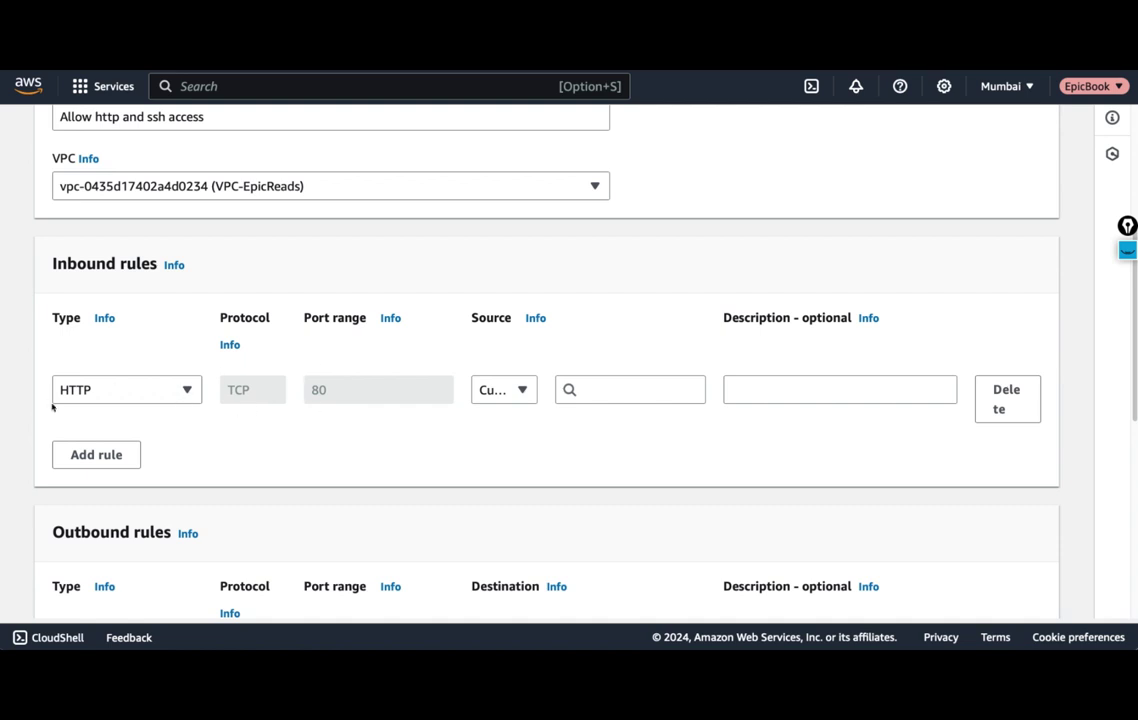
pyautogui.click(494, 396)
pyautogui.click(511, 446)
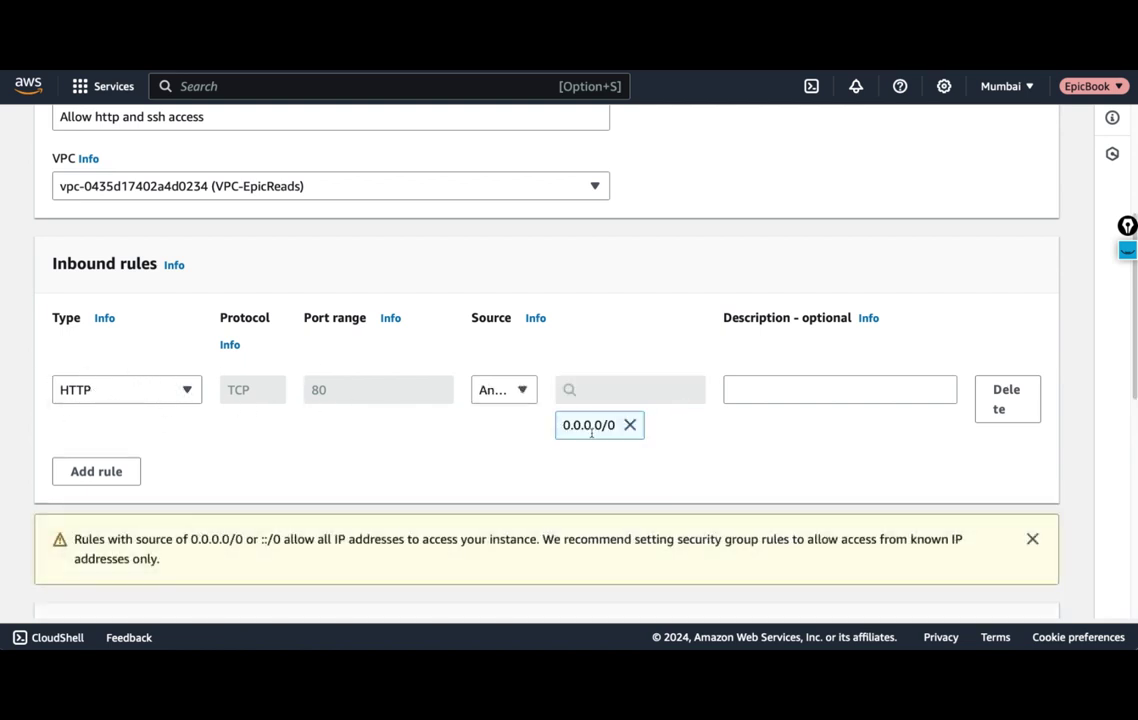
# Step: Add a second inbound rule of type SSH
pyautogui.click(92, 472)
pyautogui.scroll(-1, 175, 460)
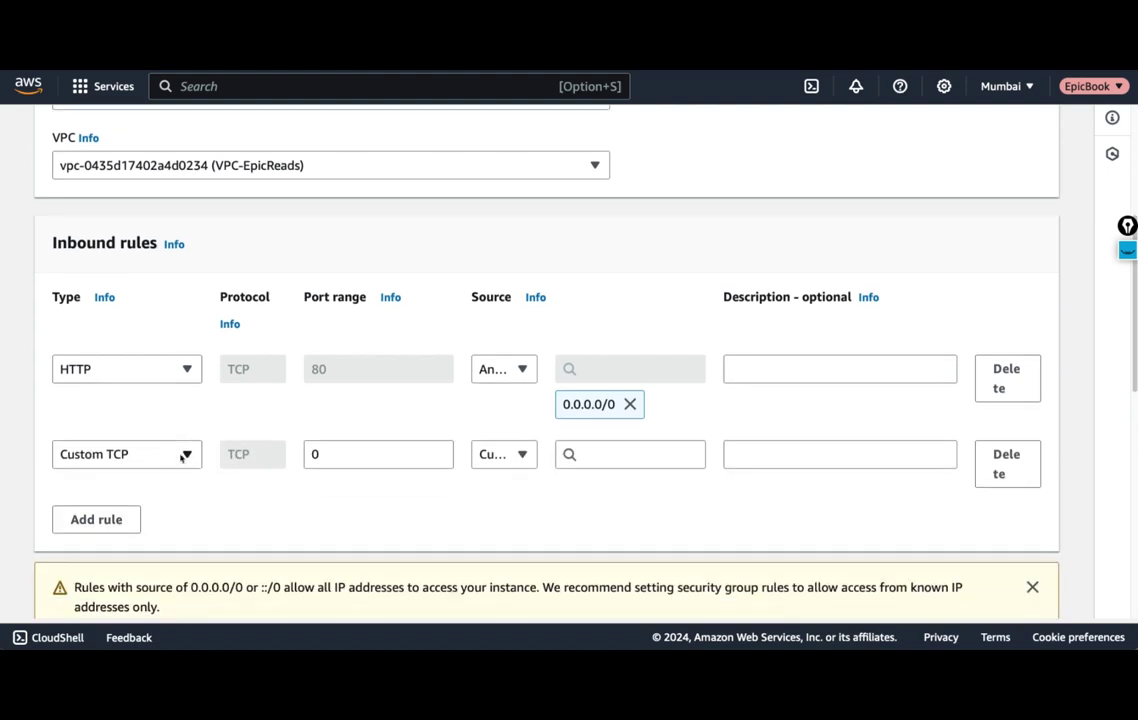
pyautogui.click(183, 455)
pyautogui.scroll(-2, 120, 388)
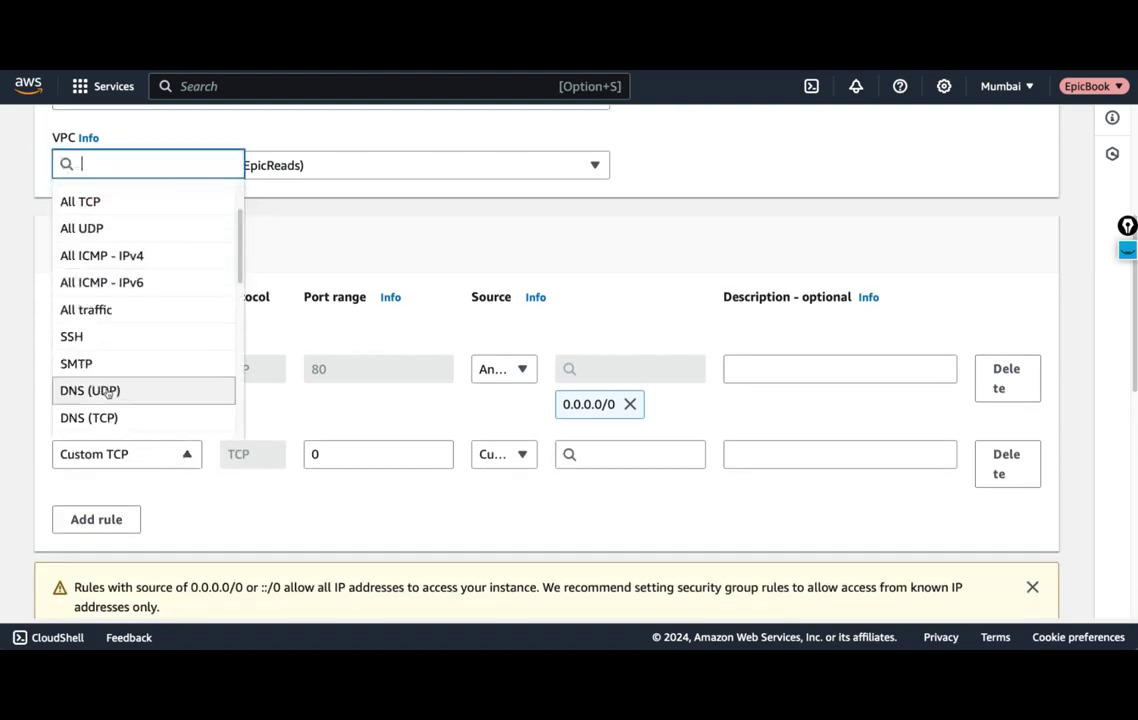
pyautogui.click(82, 340)
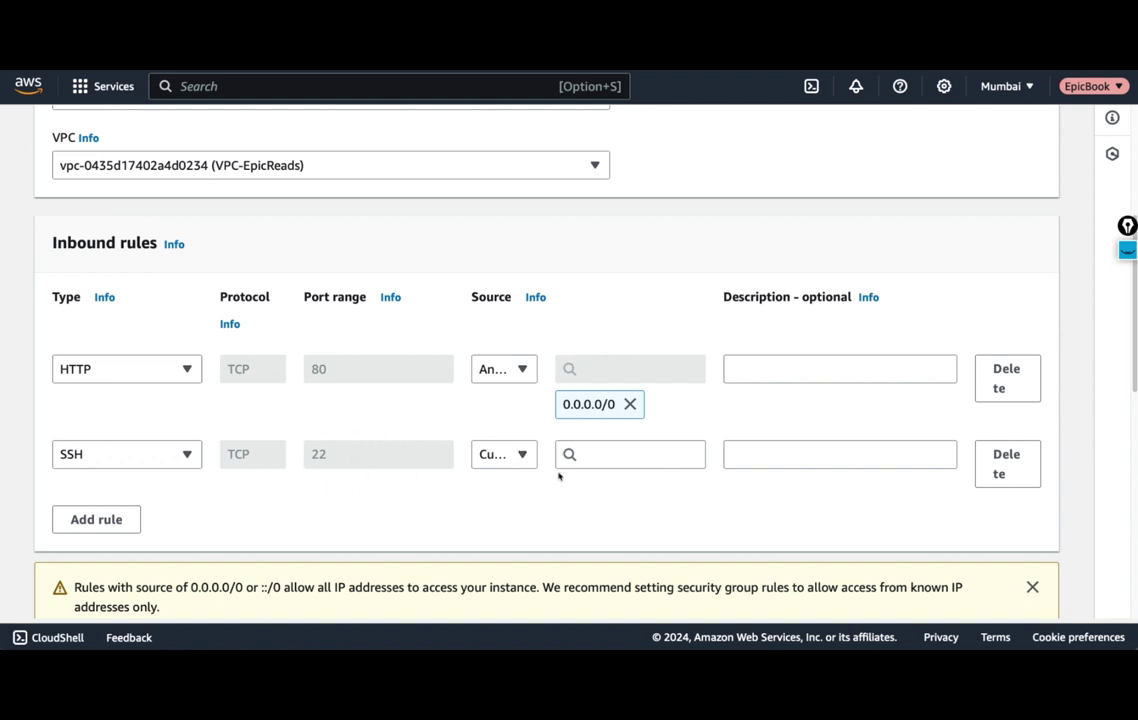
# Step: Set the SSH rule's source to Anywhere-IPv4, then go to the Your VPCs list
pyautogui.click(527, 459)
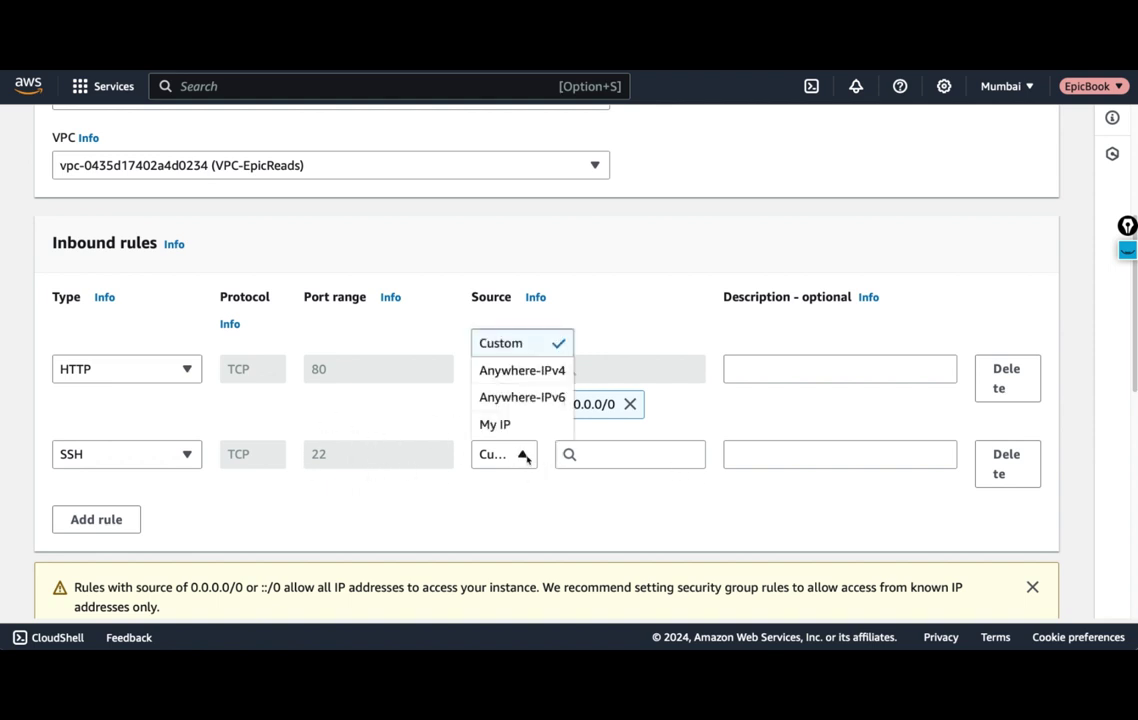
pyautogui.click(527, 372)
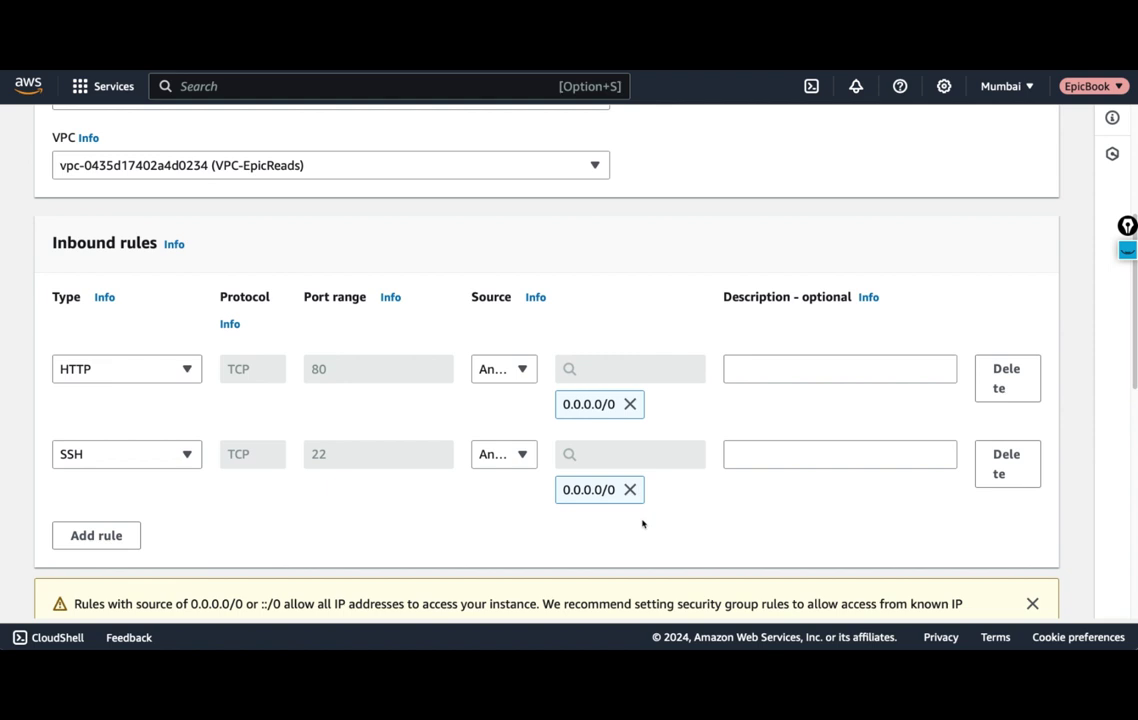
pyautogui.click(512, 454)
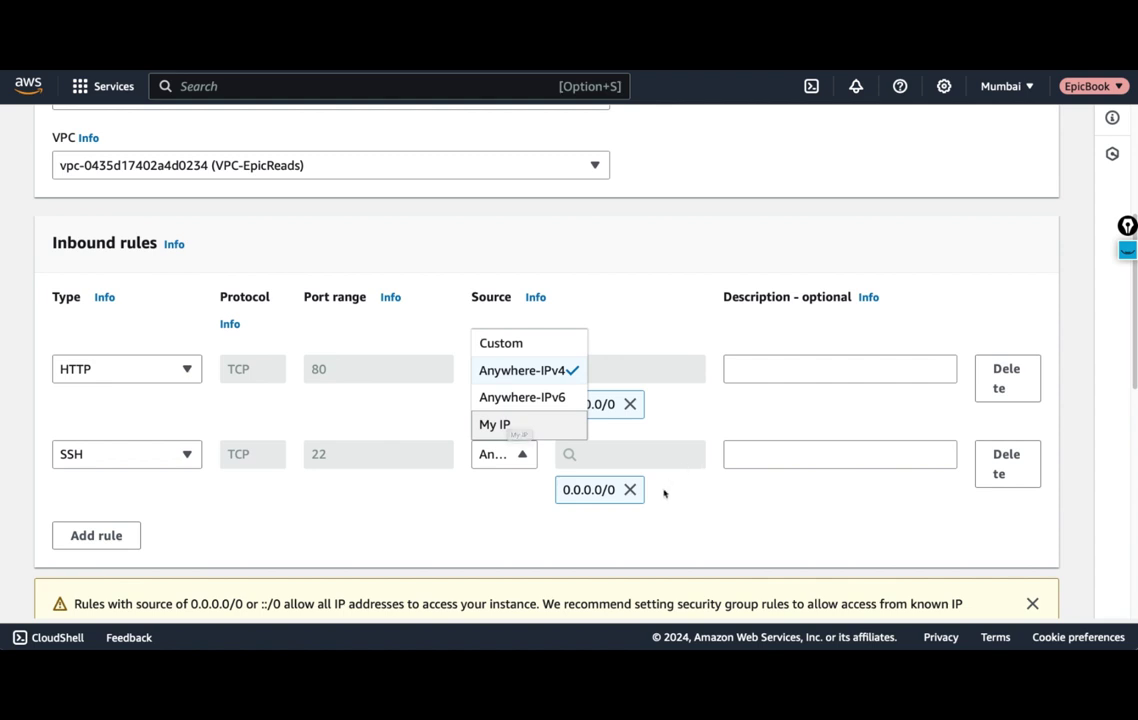
pyautogui.click(736, 511)
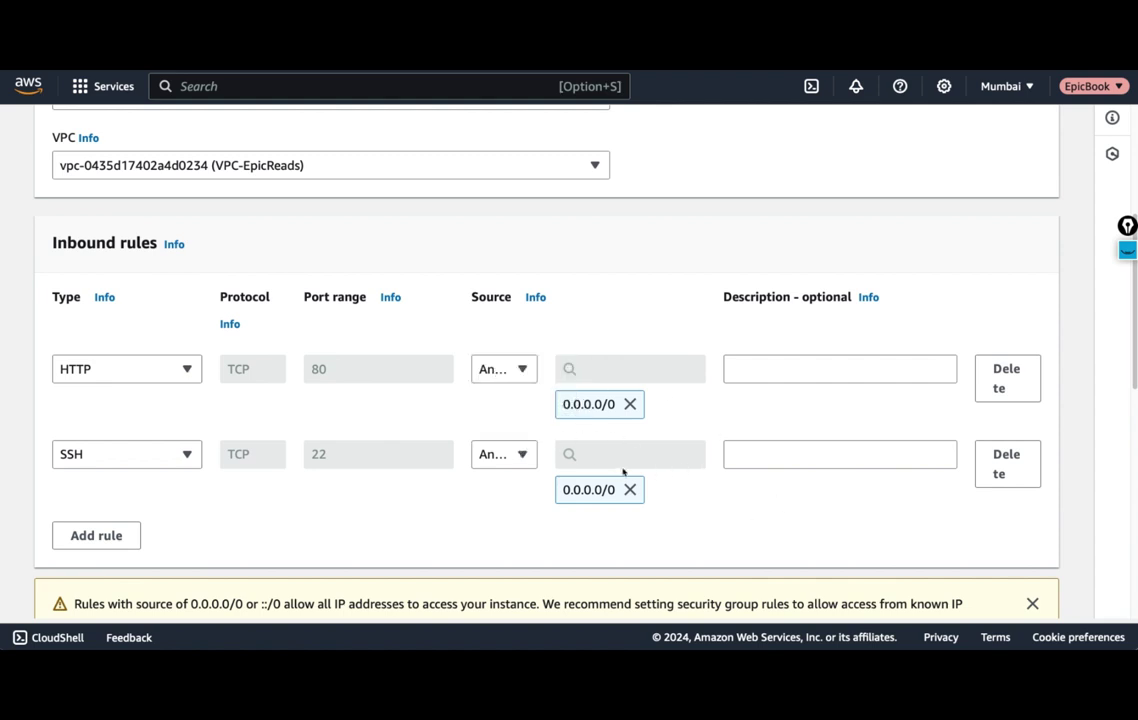
pyautogui.scroll(-5, 771, 437)
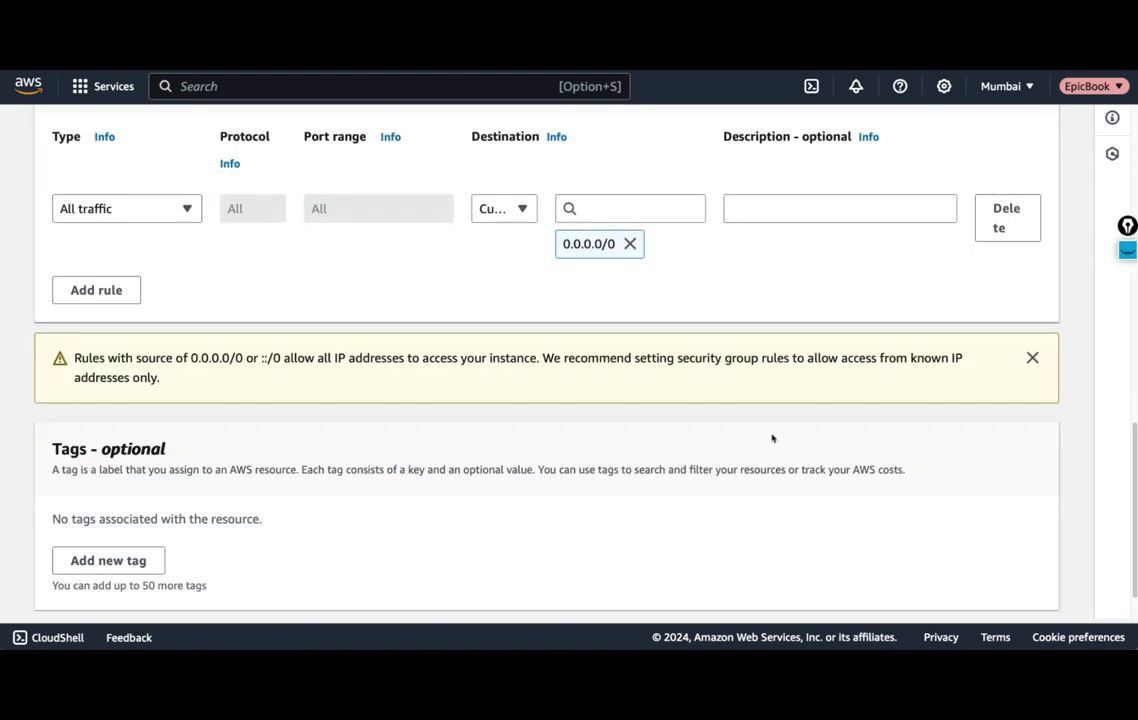
pyautogui.scroll(-1, 789, 469)
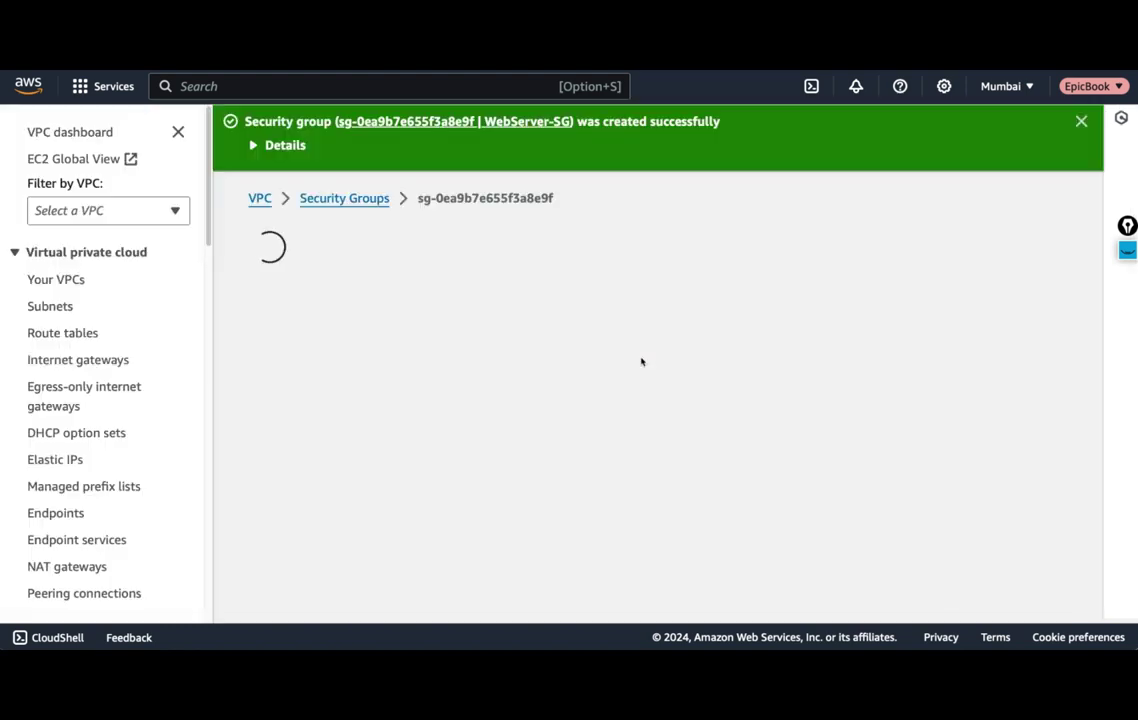
pyautogui.click(56, 279)
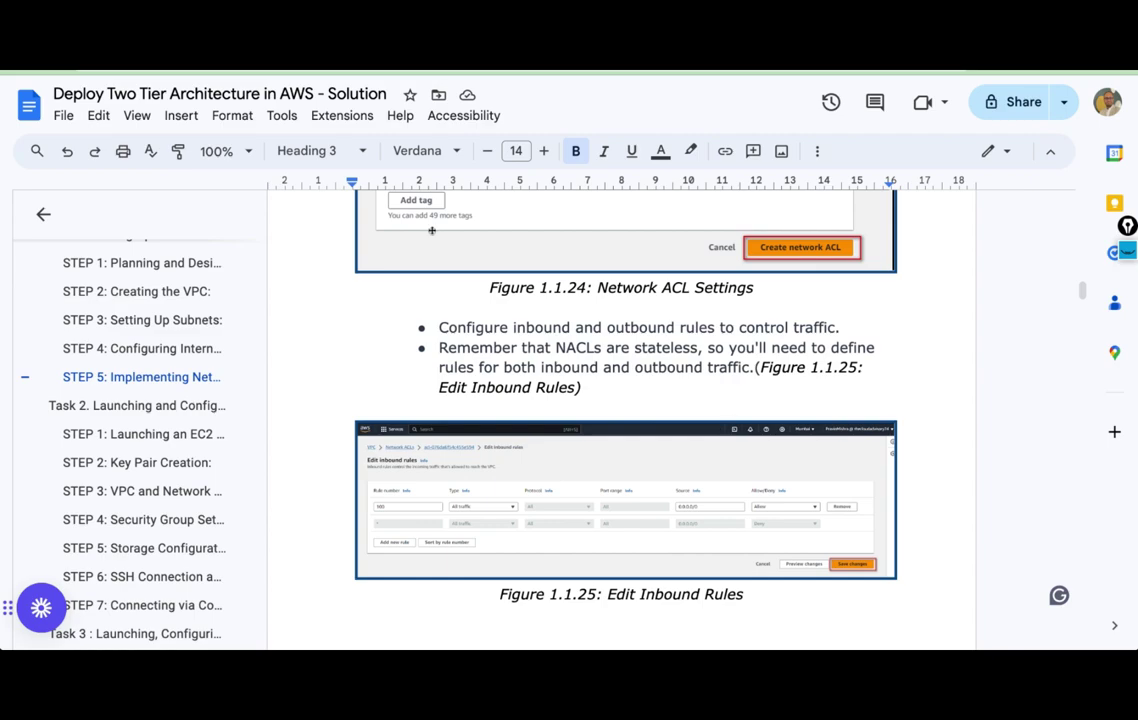
# Step: Scroll the guide and highlight the private subnet security best practices
pyautogui.scroll(-5, 594, 493)
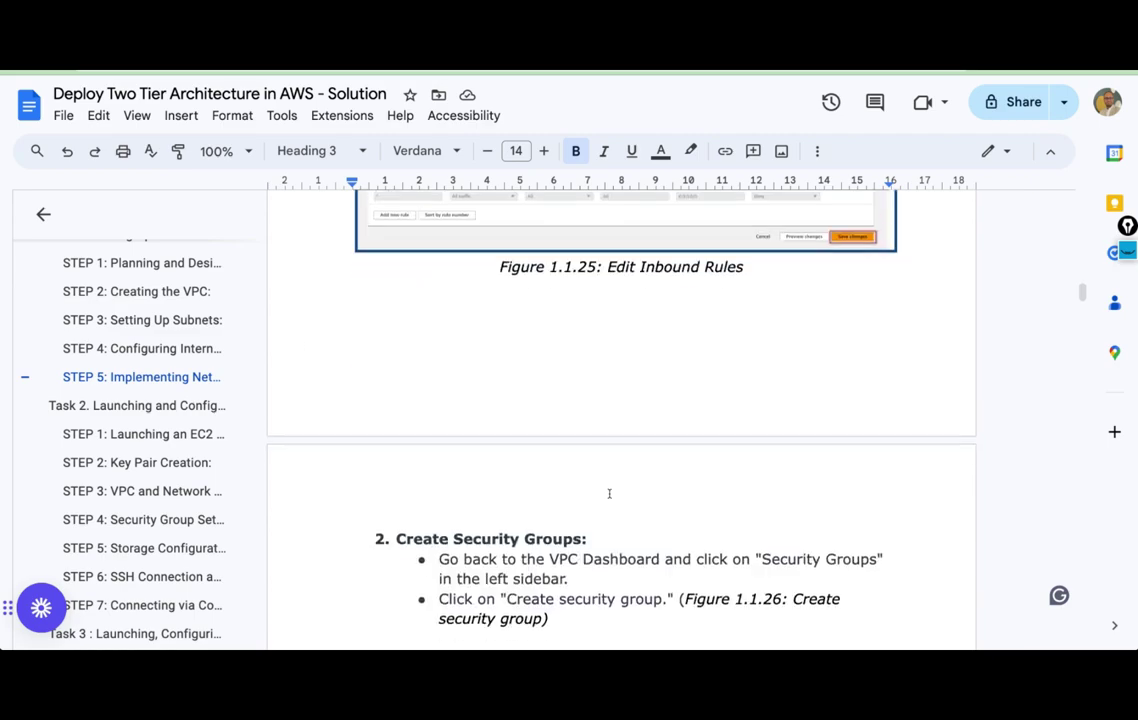
pyautogui.scroll(-2, 580, 480)
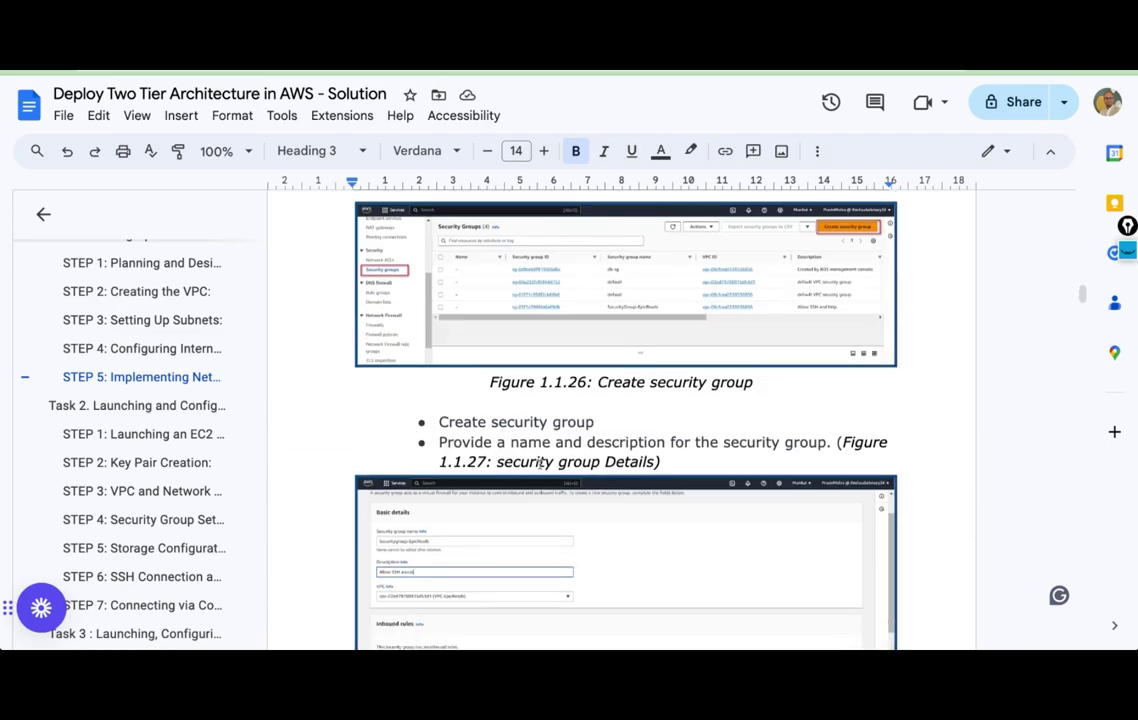
pyautogui.scroll(-6, 540, 465)
pyautogui.scroll(-5, 540, 465)
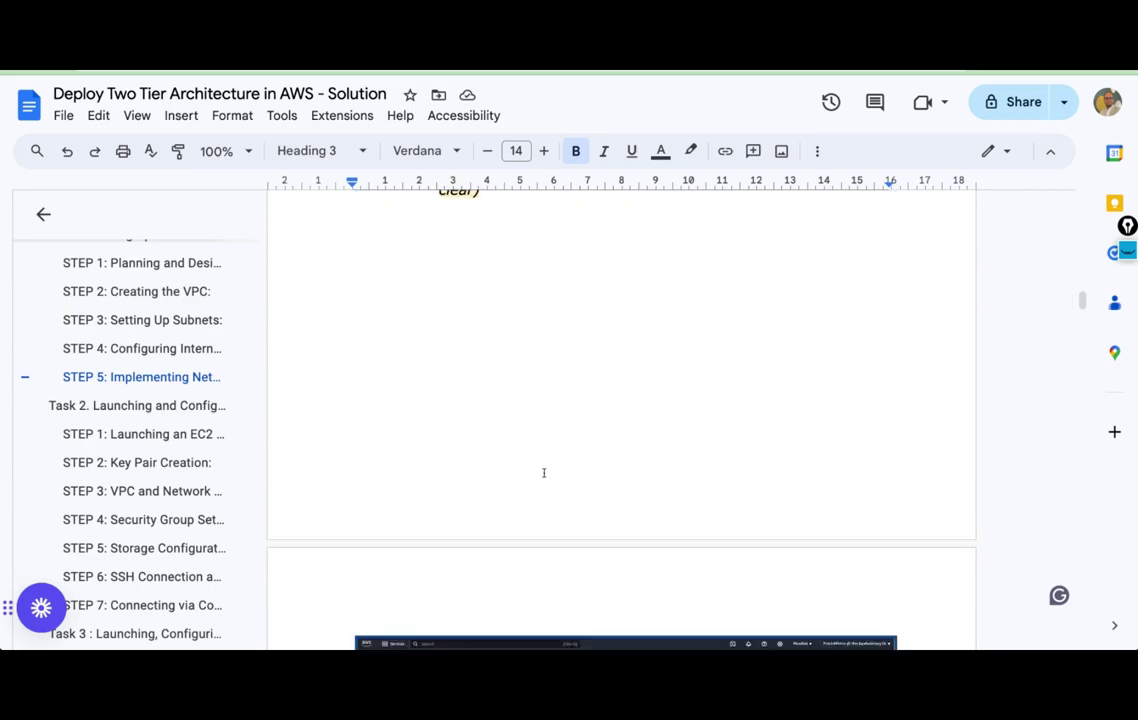
pyautogui.scroll(-4, 544, 475)
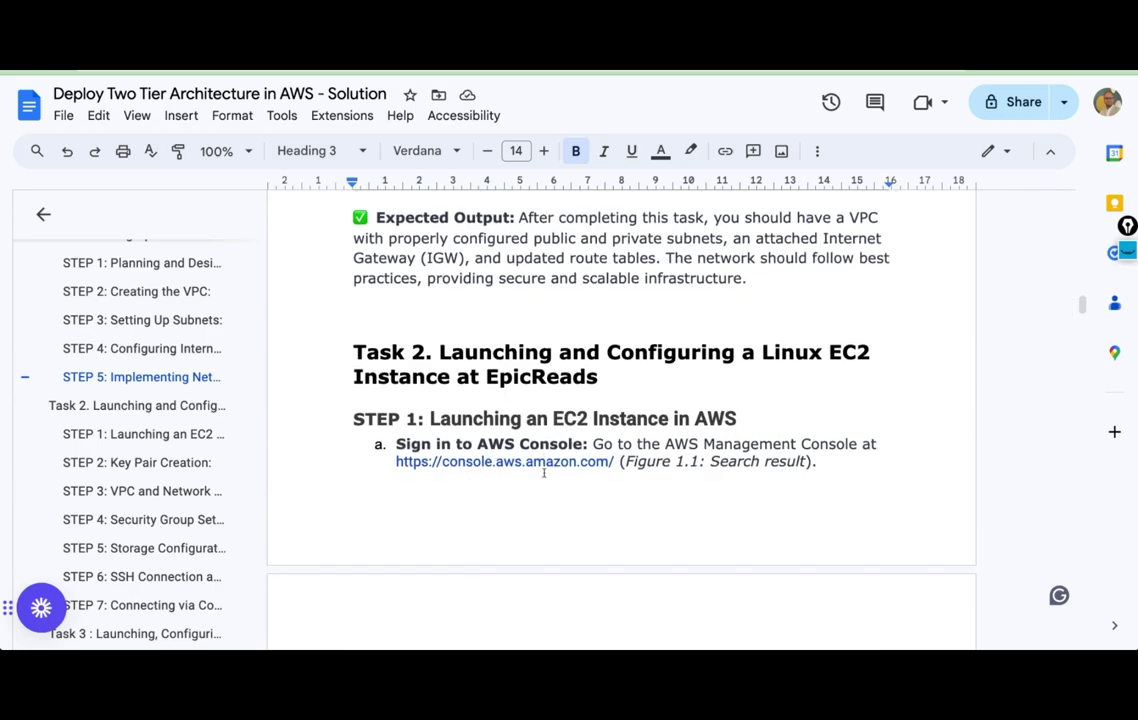
pyautogui.scroll(4, 544, 473)
pyautogui.moveTo(399, 370); pyautogui.dragTo(795, 569)
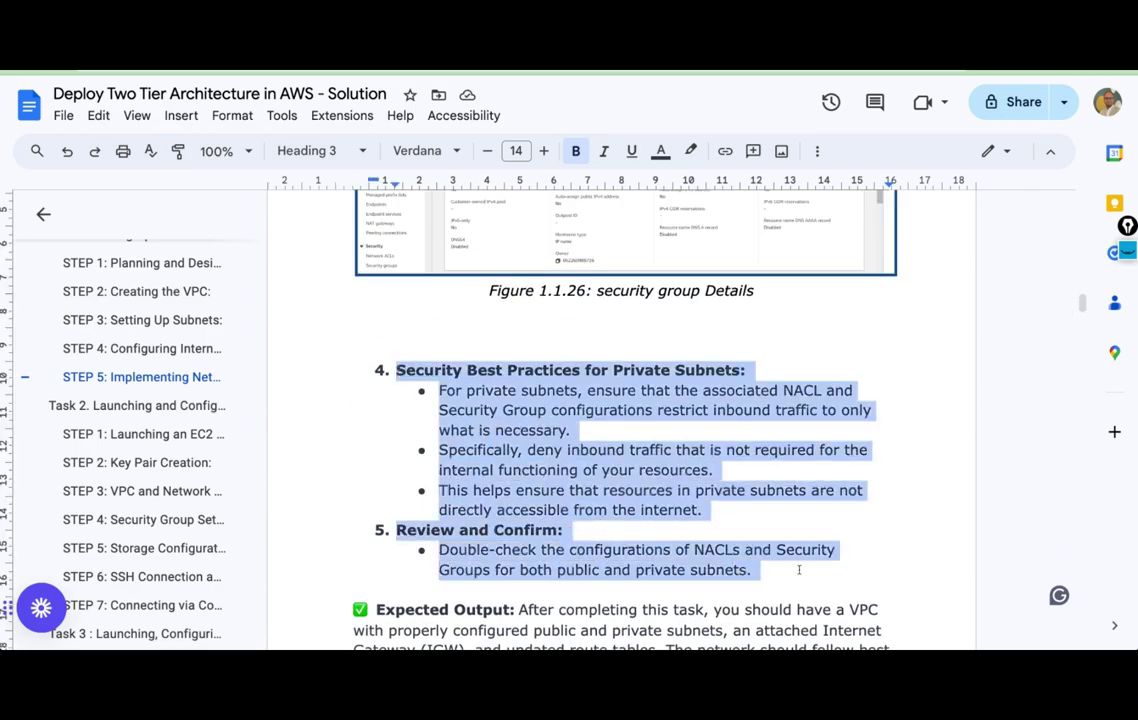
# Step: Highlight the Task 2 EC2 instance heading and scroll down to Figure 1.9 Security Group Rules
pyautogui.scroll(-20, 517, 447)
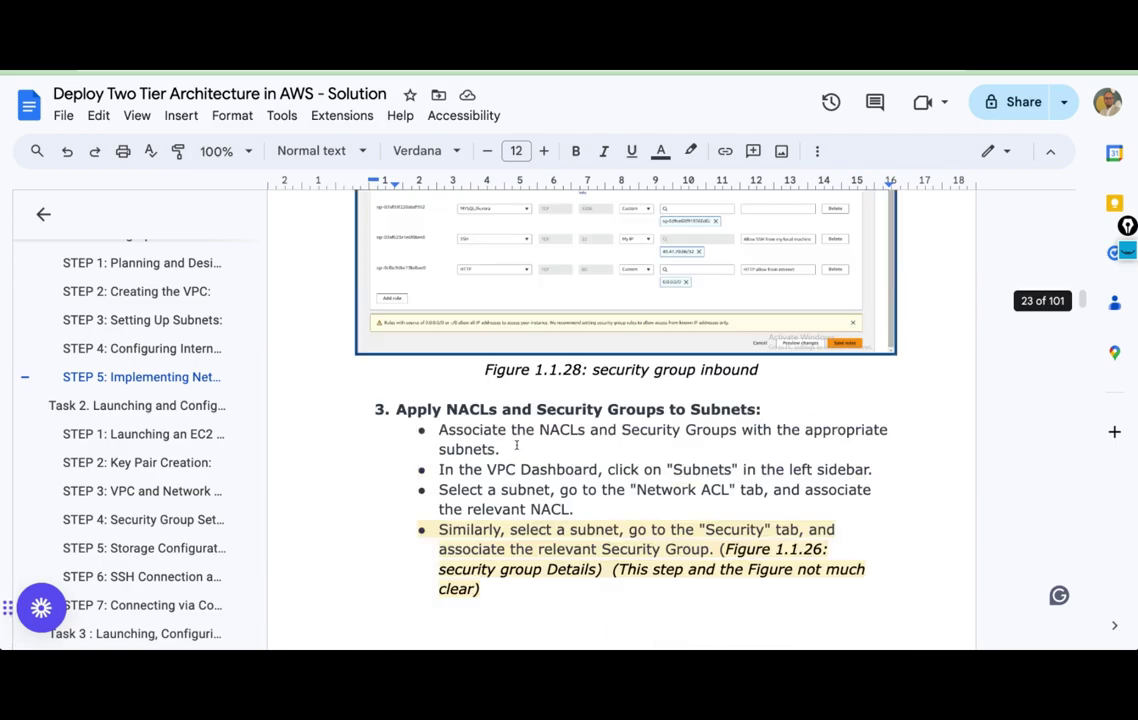
pyautogui.scroll(20, 517, 447)
pyautogui.scroll(-4, 465, 460)
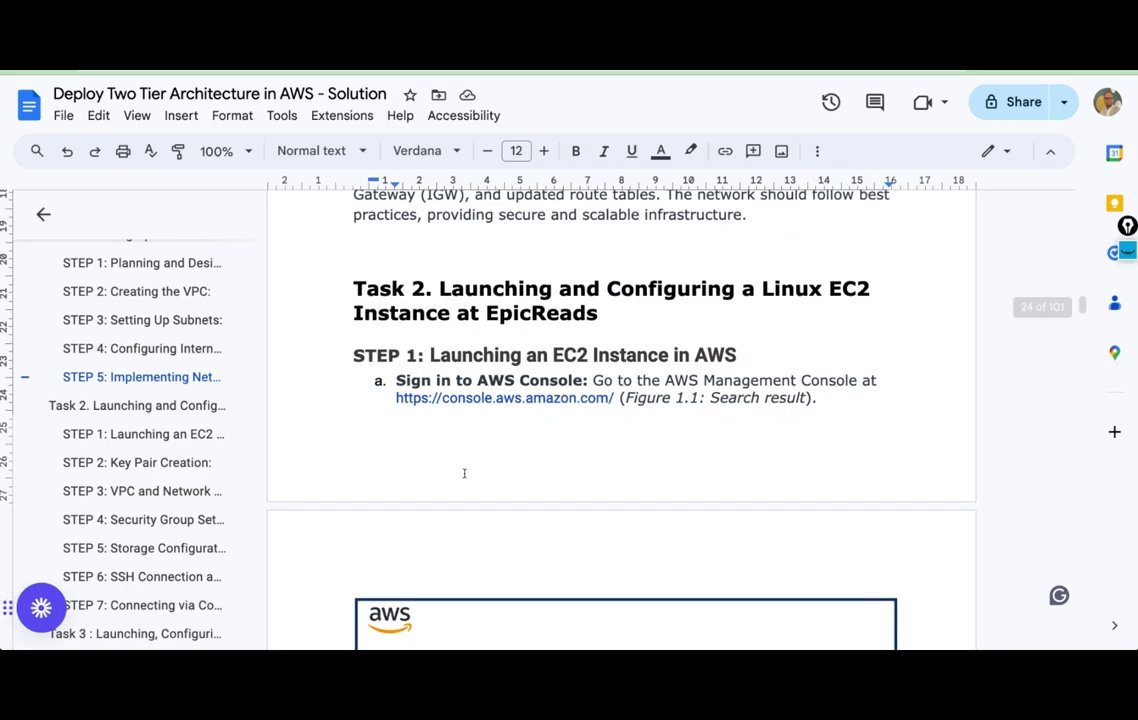
pyautogui.moveTo(434, 289); pyautogui.dragTo(635, 320)
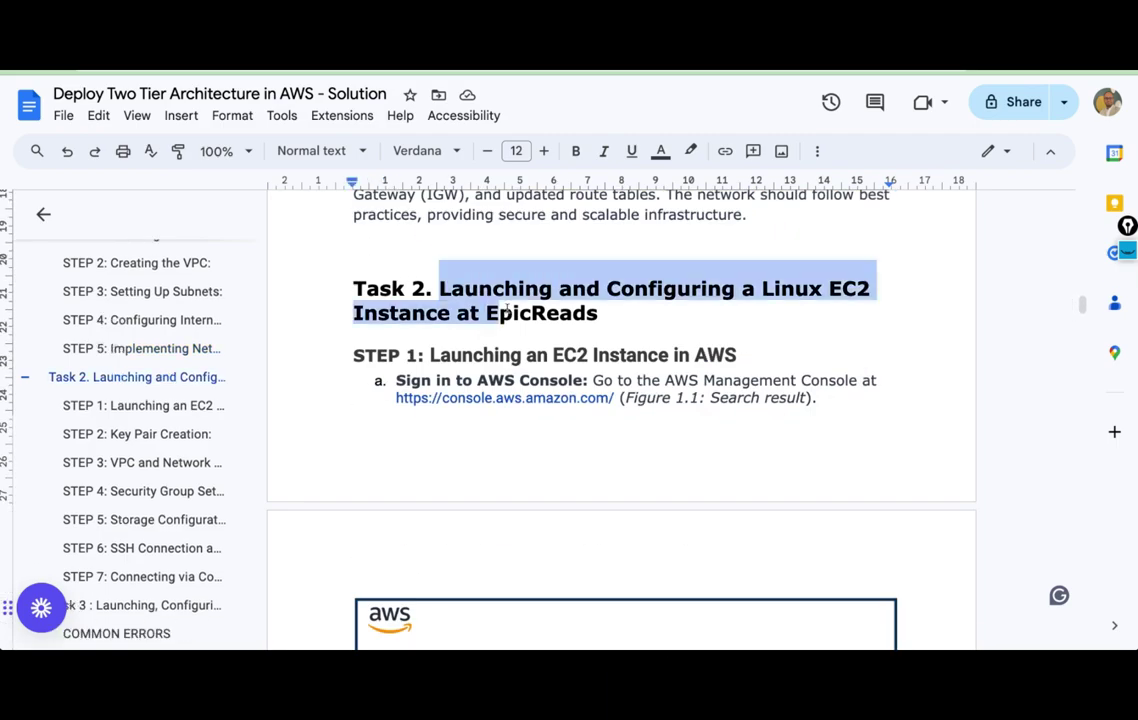
pyautogui.scroll(-6, 400, 526)
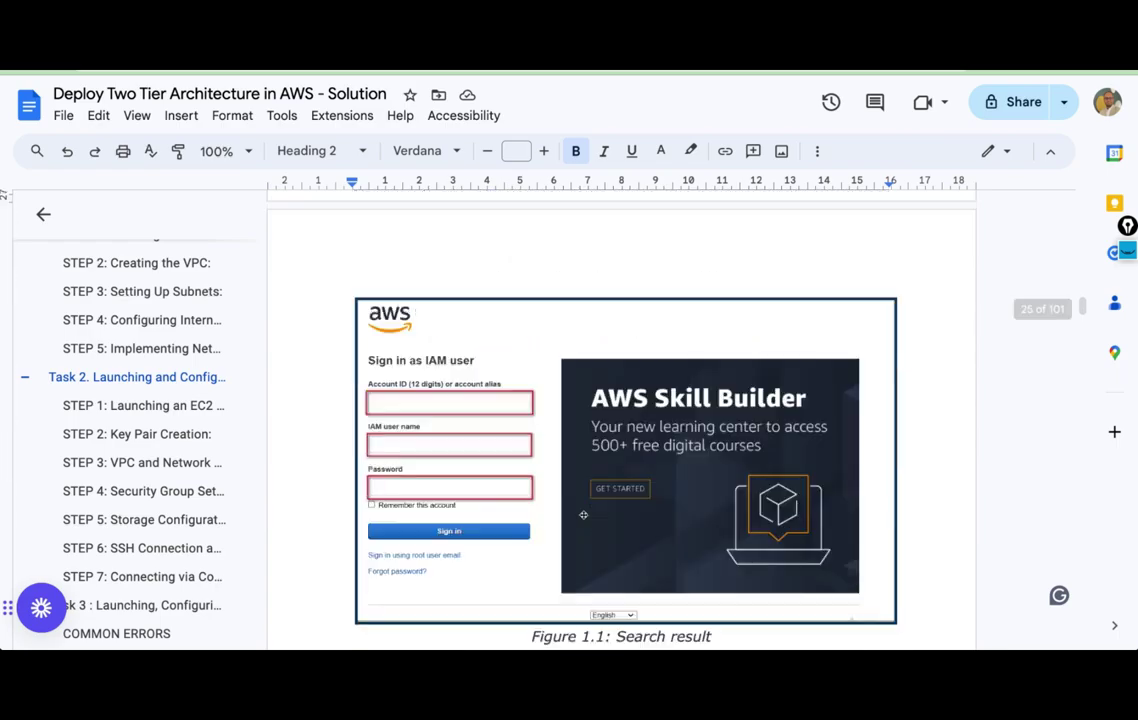
pyautogui.scroll(-5, 488, 441)
pyautogui.scroll(-20, 488, 441)
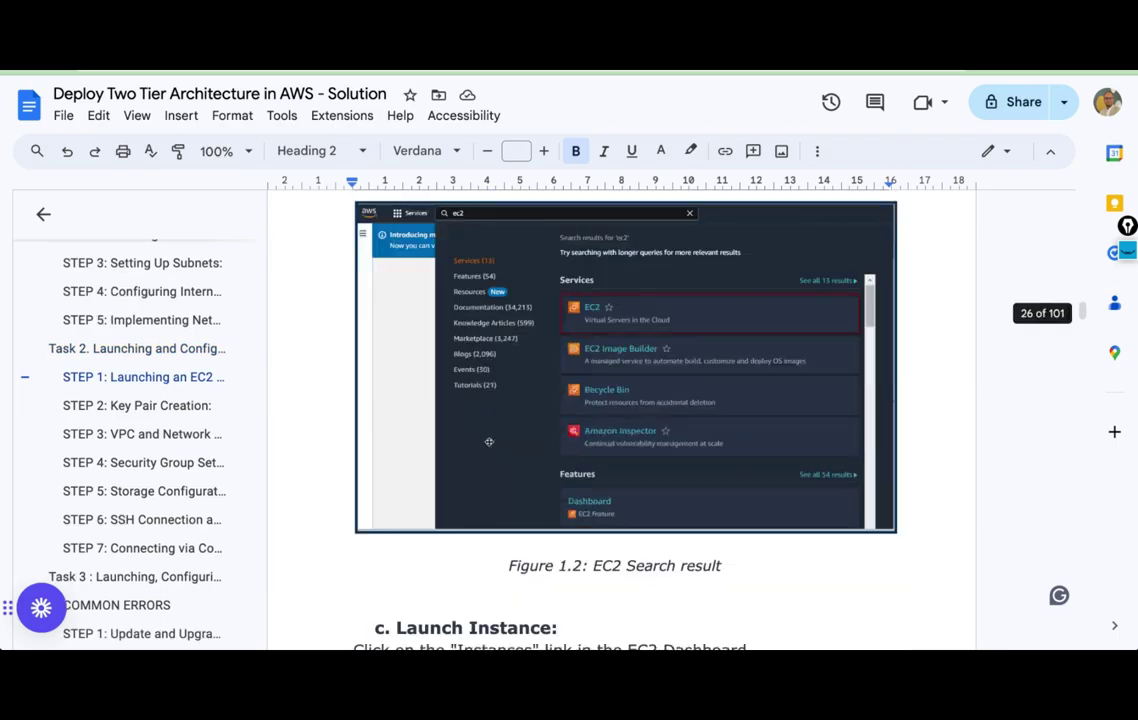
pyautogui.scroll(-20, 488, 441)
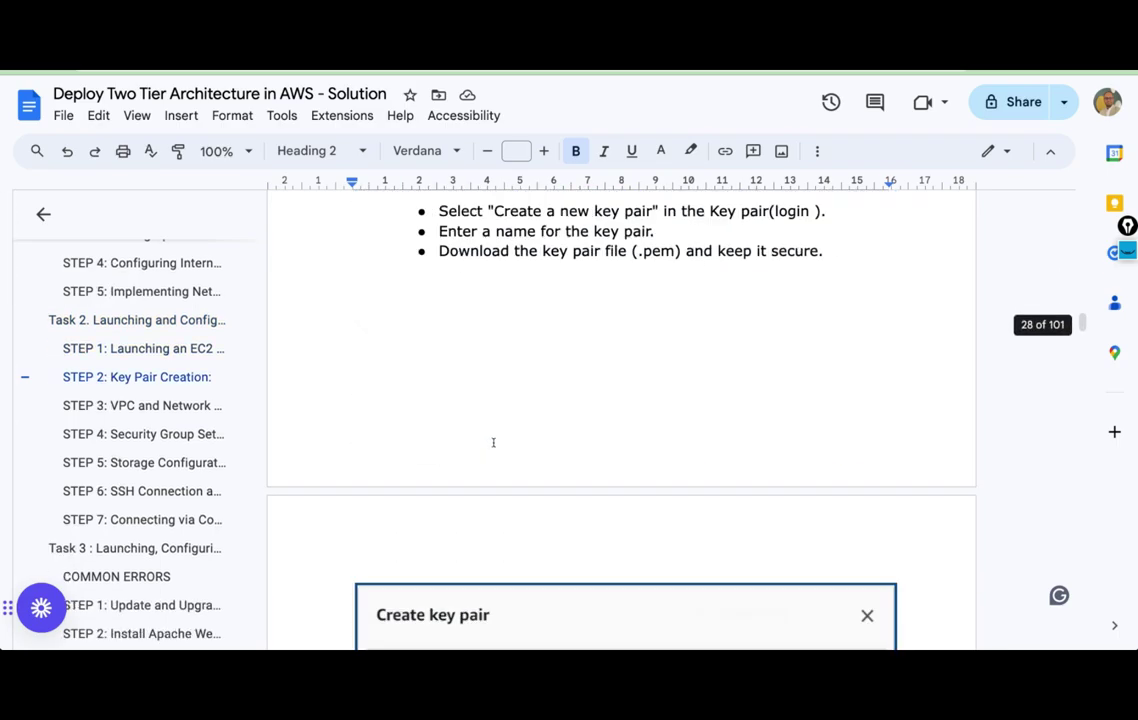
pyautogui.scroll(-6, 493, 442)
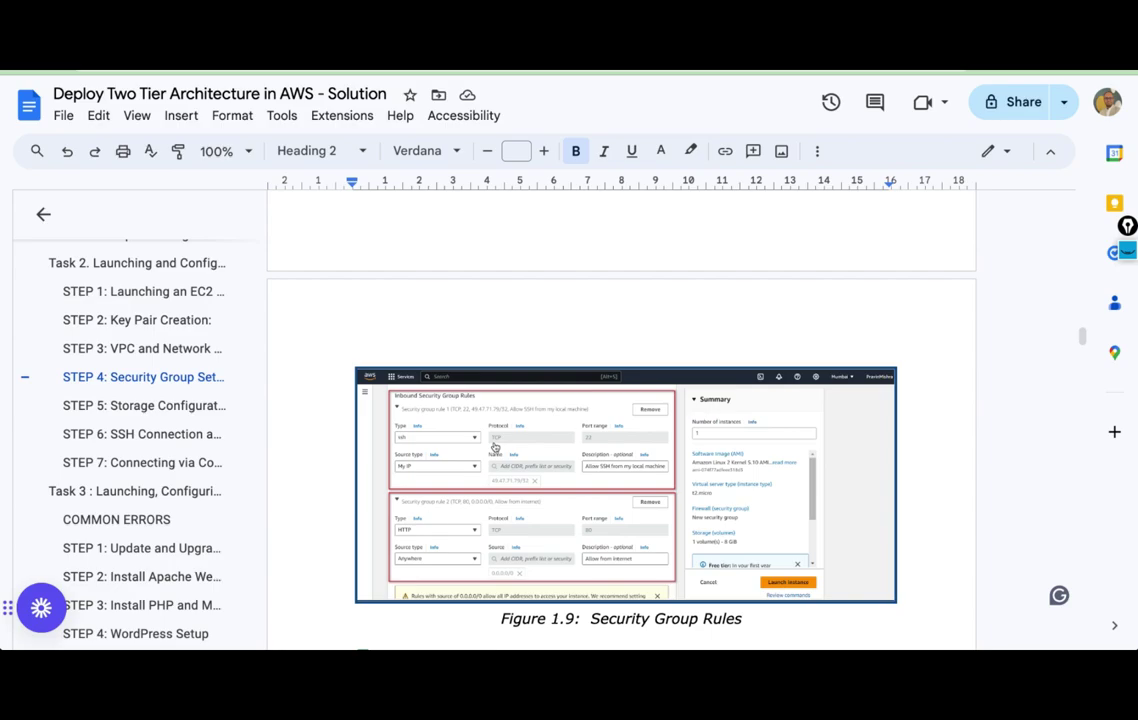
# Step: On PowerPoint slide 12, circle and underline Web Server with the pen, clear the ink, then return to AWS
pyautogui.hotkey('alt', 'Tab')
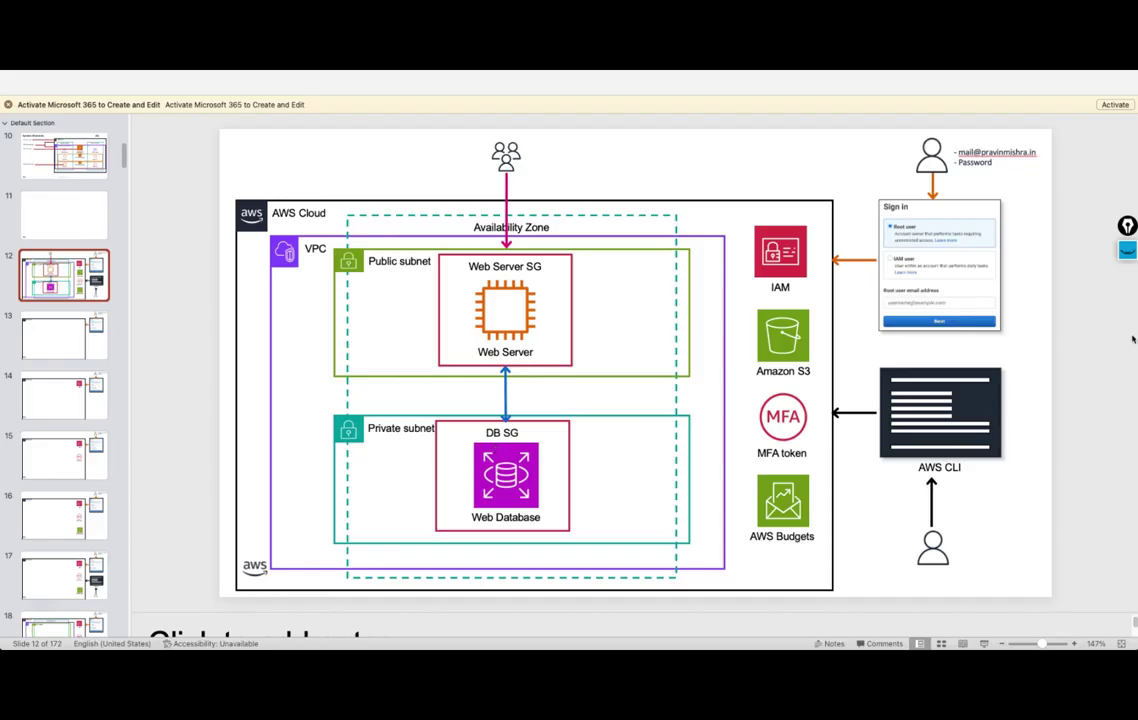
pyautogui.click(1125, 253)
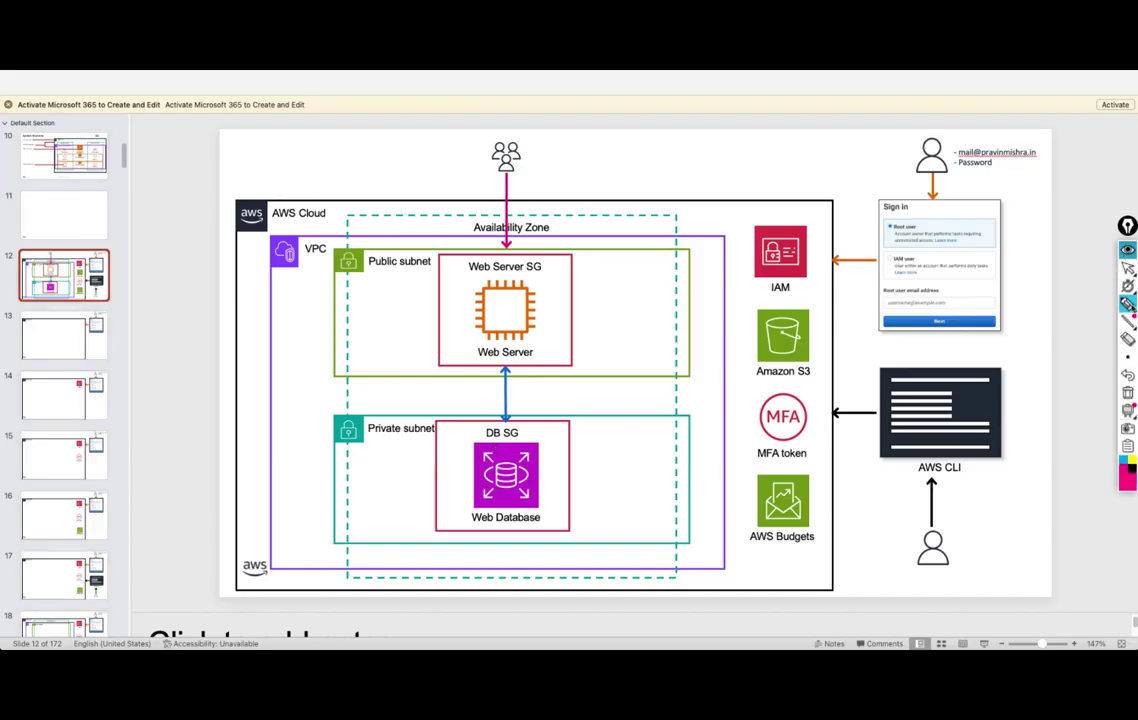
pyautogui.click(1128, 286)
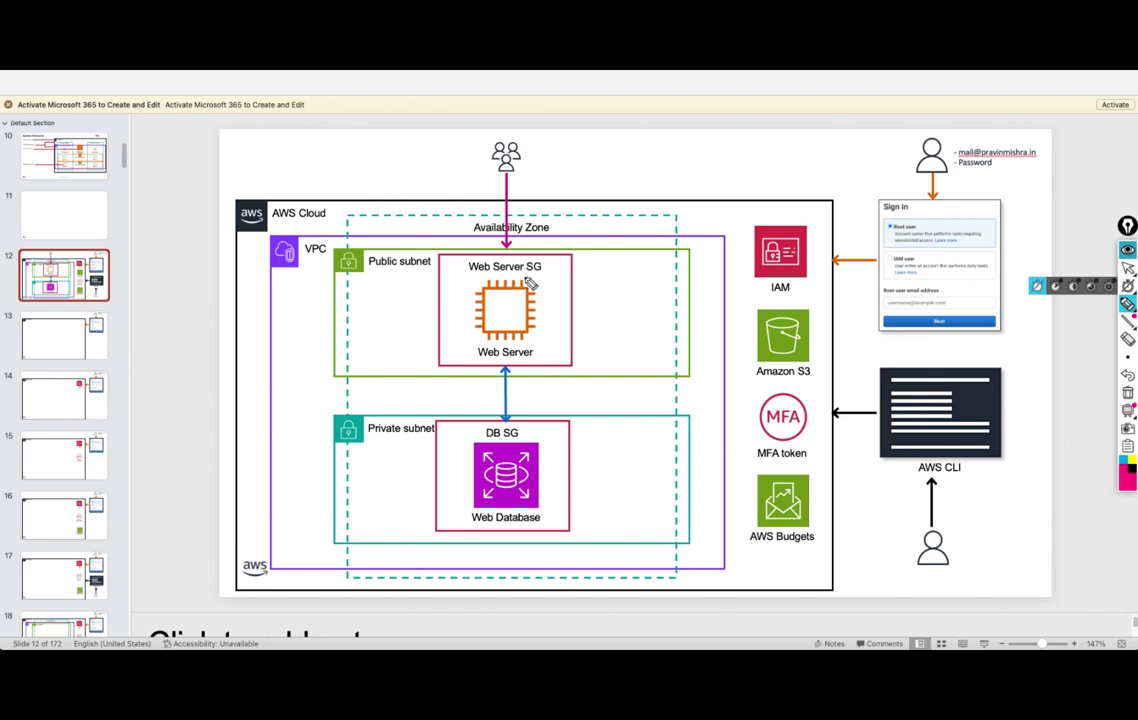
pyautogui.moveTo(530, 284)
pyautogui.mouseDown()
pyautogui.moveTo(495, 278)
pyautogui.moveTo(465, 292)
pyautogui.moveTo(470, 330)
pyautogui.moveTo(511, 346)
pyautogui.moveTo(468, 280)
pyautogui.mouseUp()
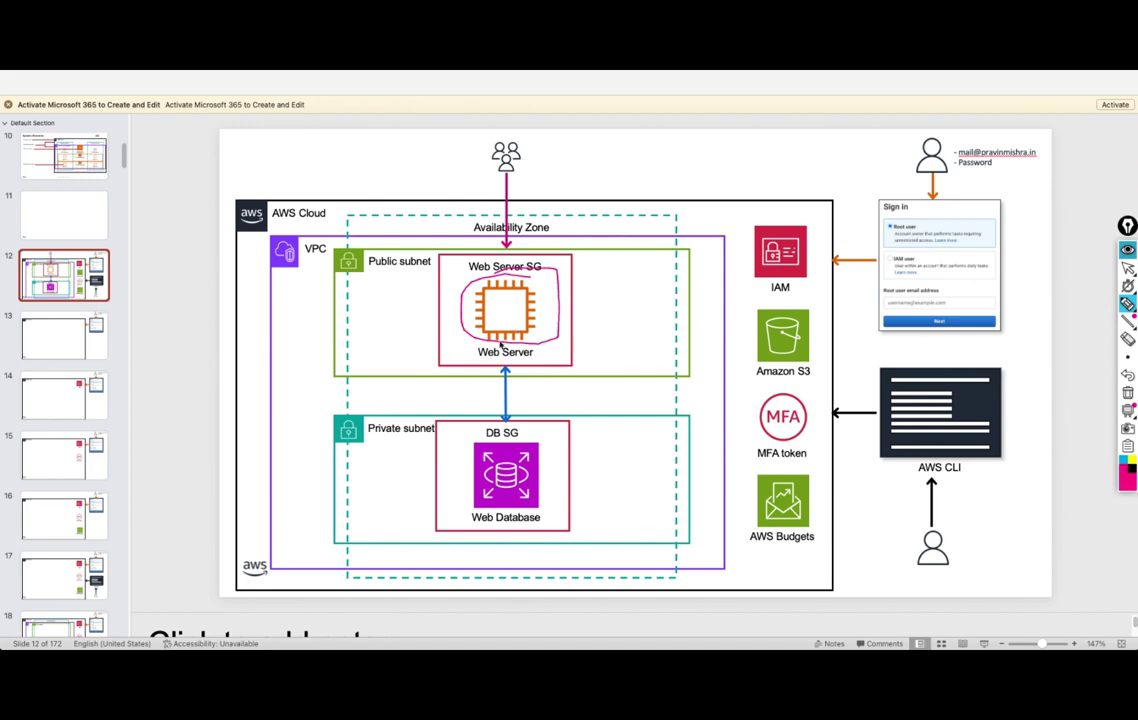
pyautogui.moveTo(478, 364)
pyautogui.mouseDown()
pyautogui.moveTo(572, 366)
pyautogui.moveTo(609, 298)
pyautogui.mouseUp()
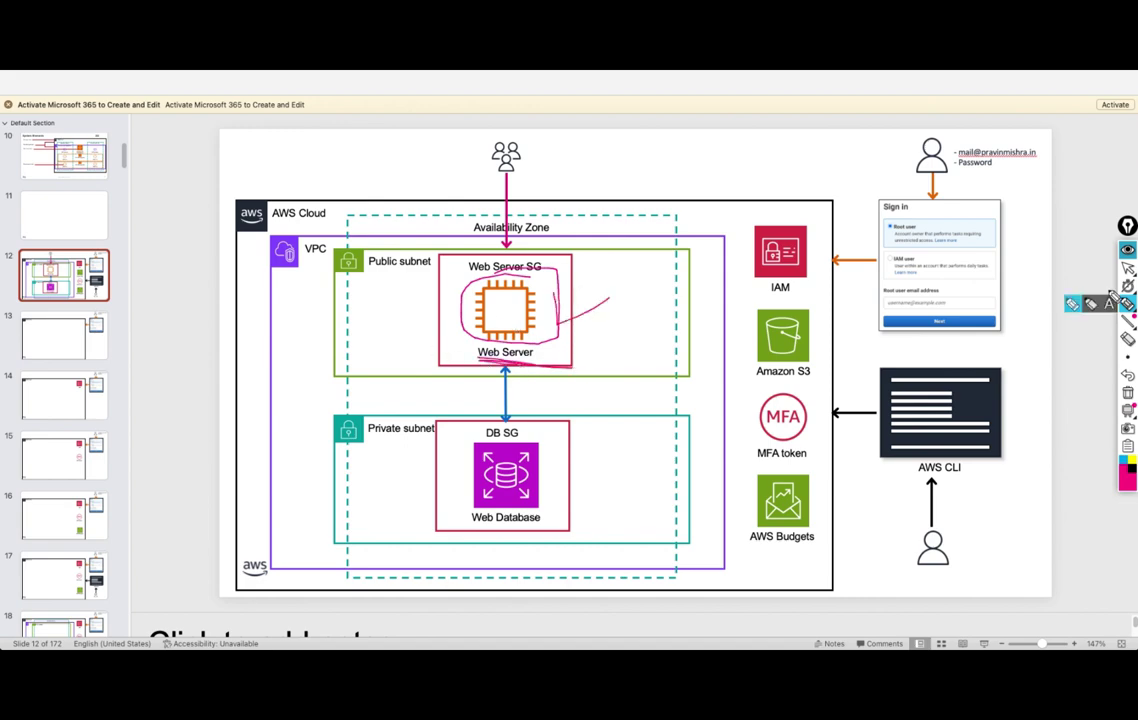
pyautogui.click(1128, 251)
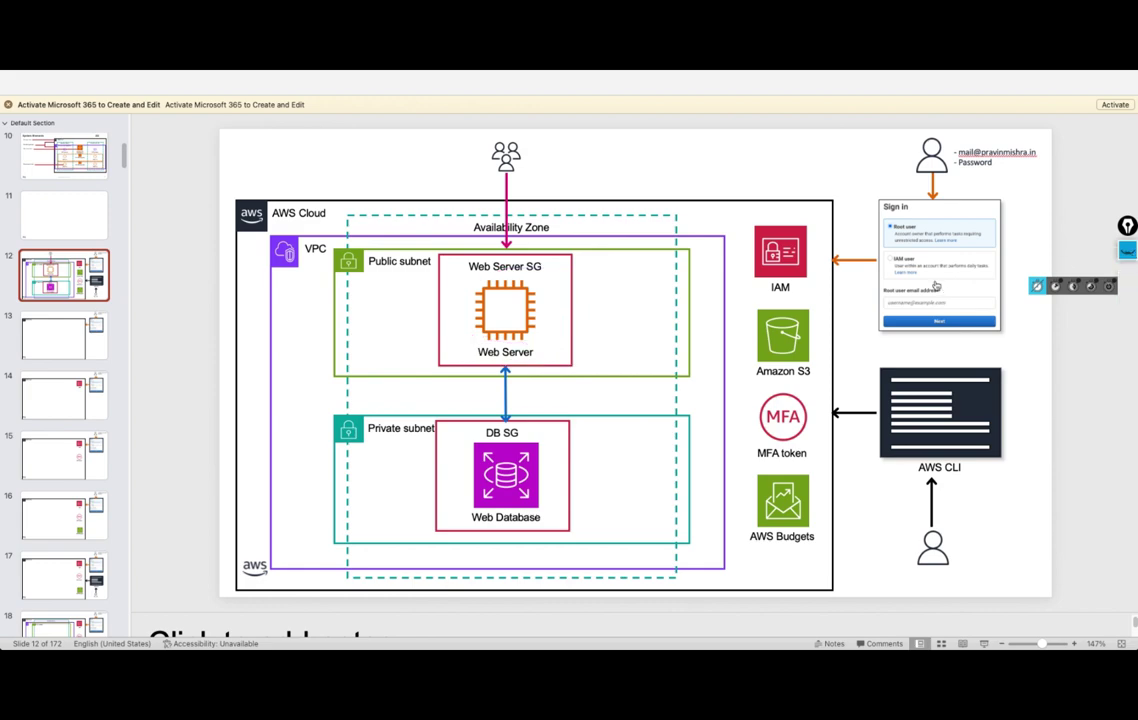
pyautogui.press('super+Tab')
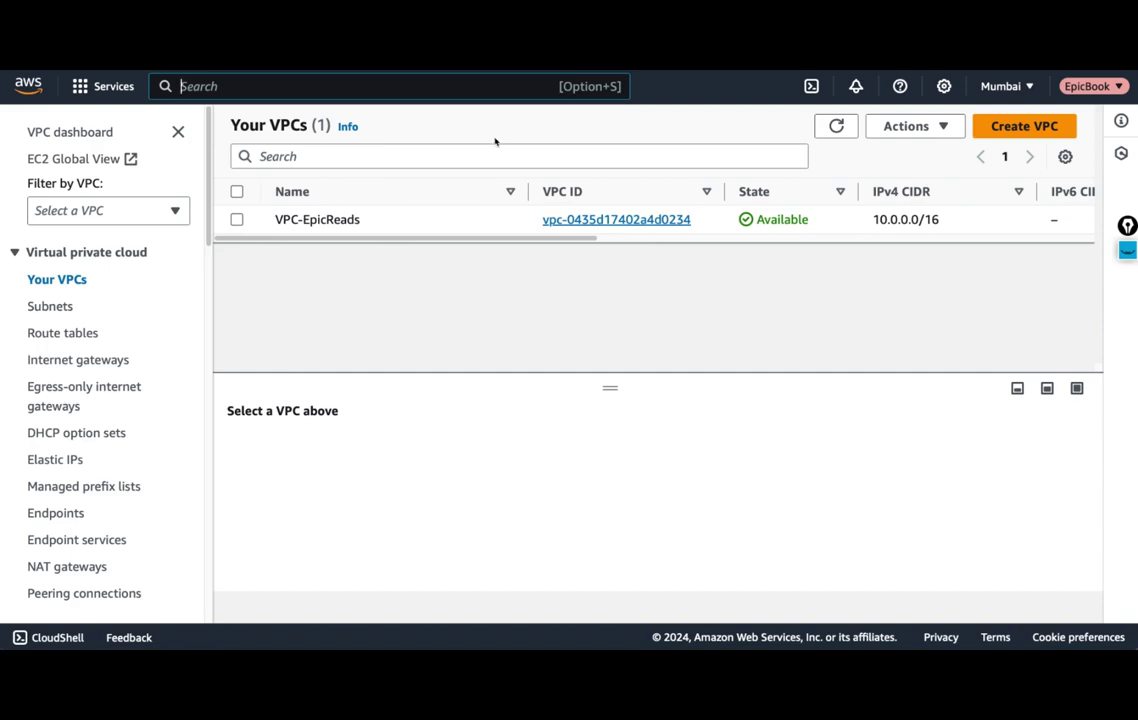
# Step: Search the console for EC2 and open the EC2 service result
pyautogui.write('EC')
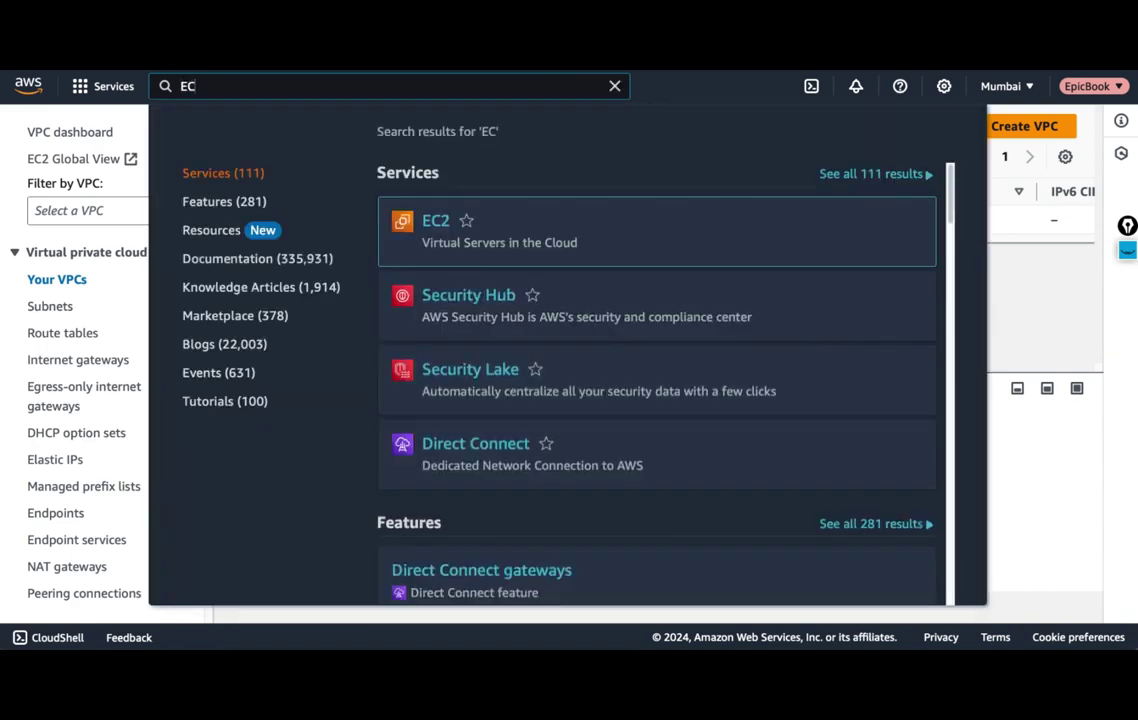
pyautogui.write('2')
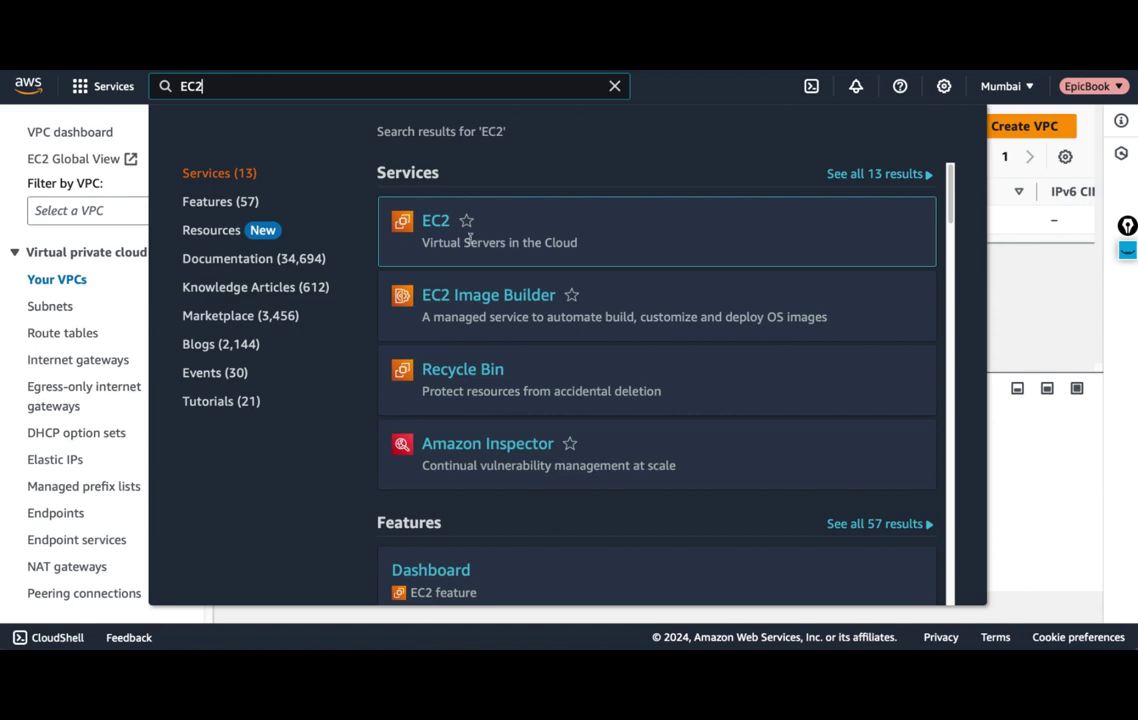
pyautogui.click(437, 222)
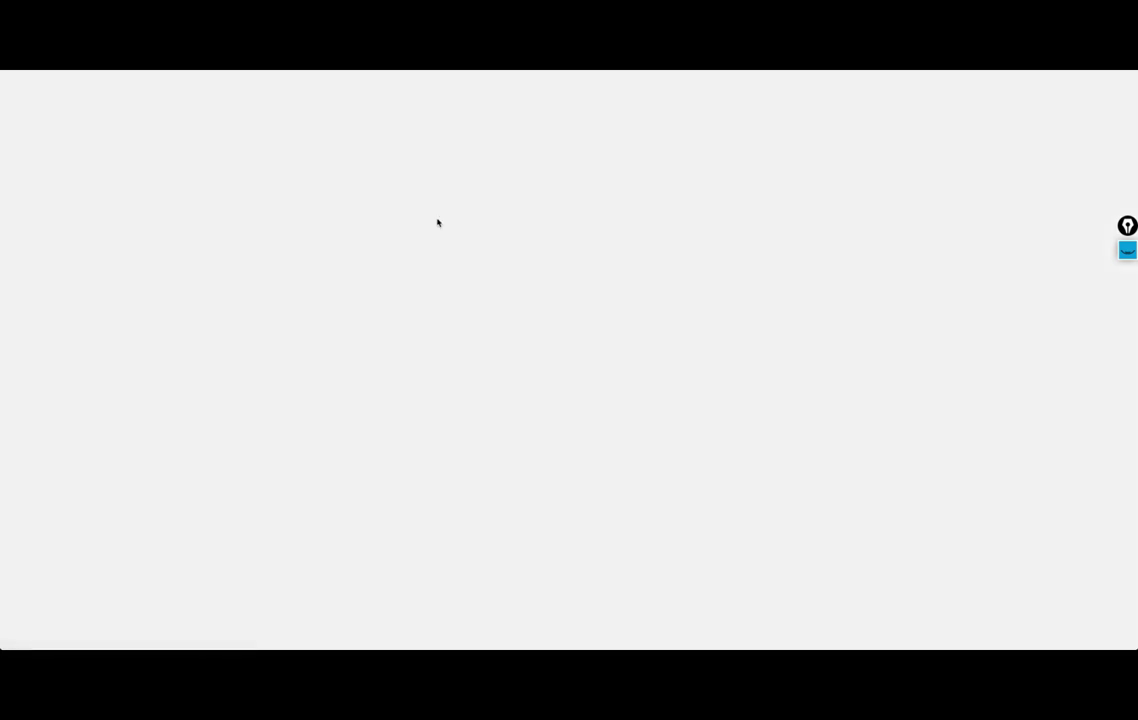
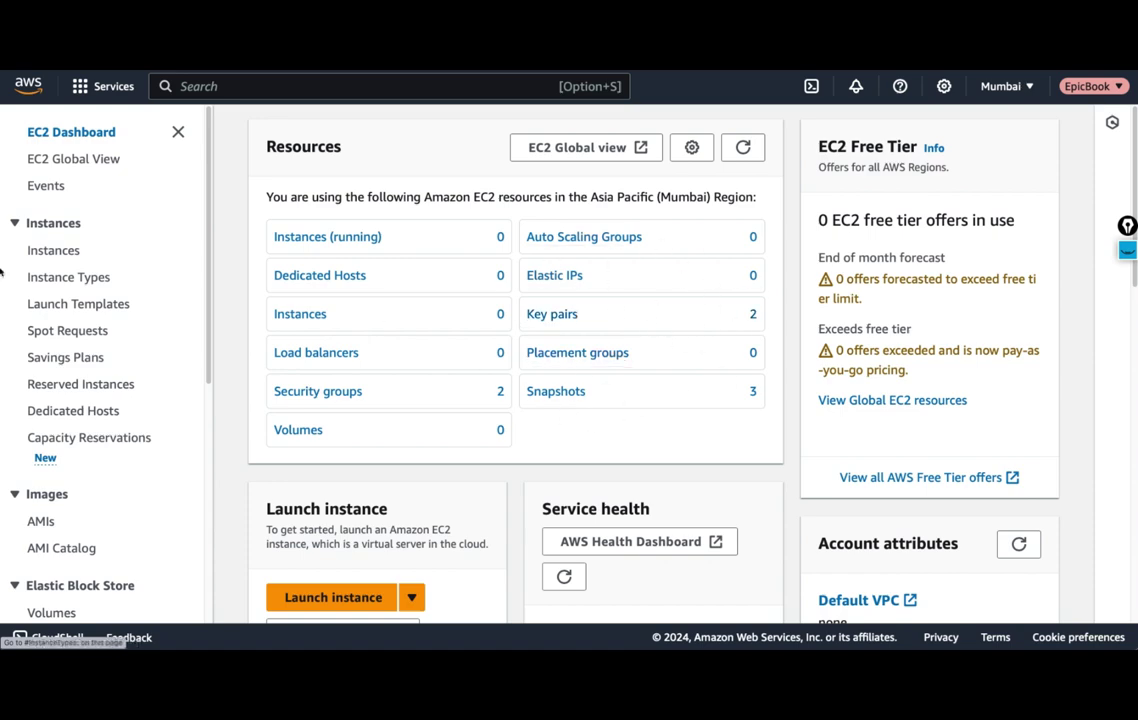
# Step: Begin a new instance launch named EpicReads-WebServer, with the name shown as an editable Name tag
pyautogui.scroll(-3, 380, 450)
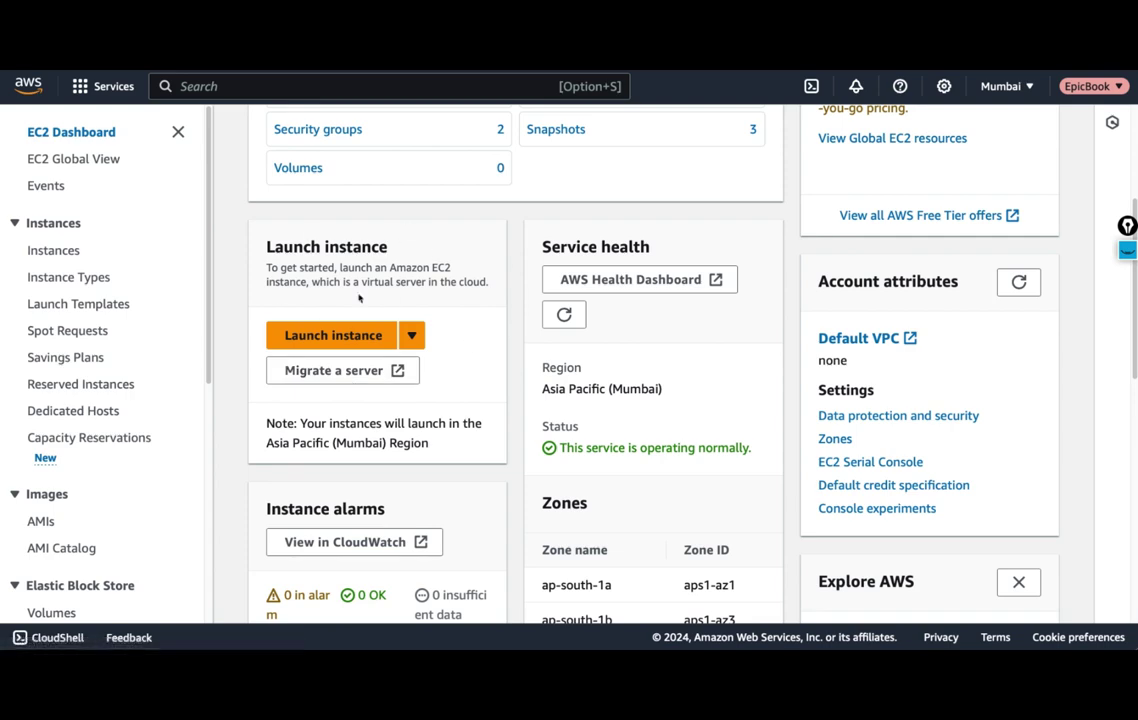
pyautogui.click(322, 336)
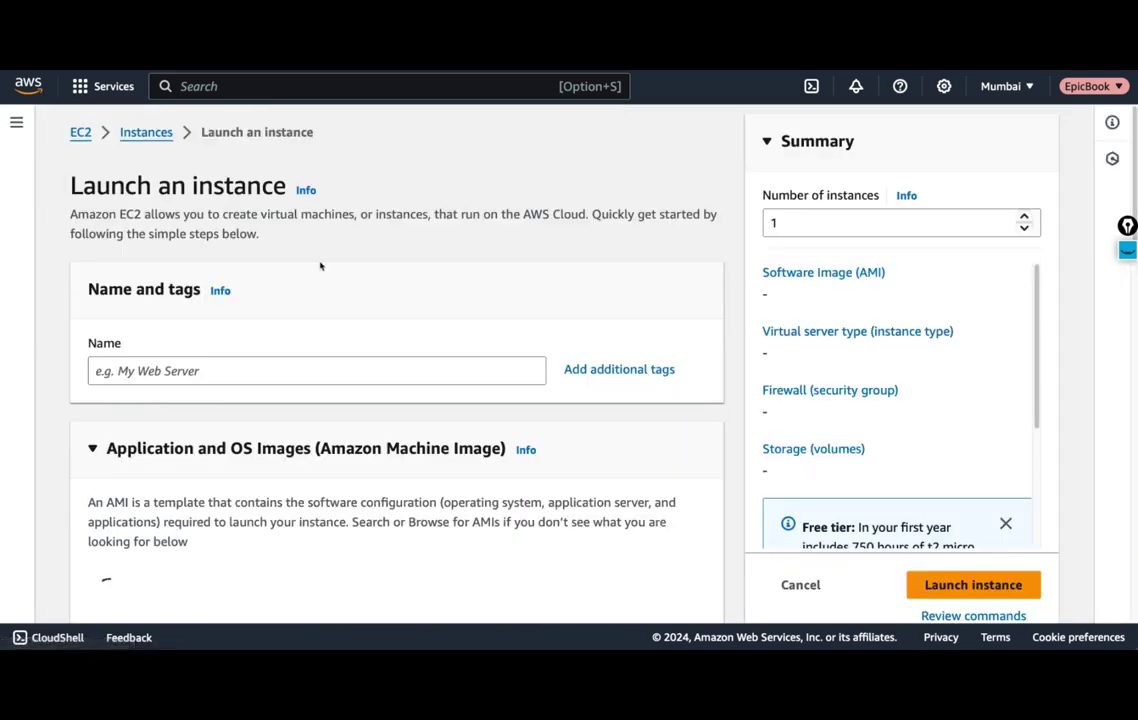
pyautogui.click(118, 371)
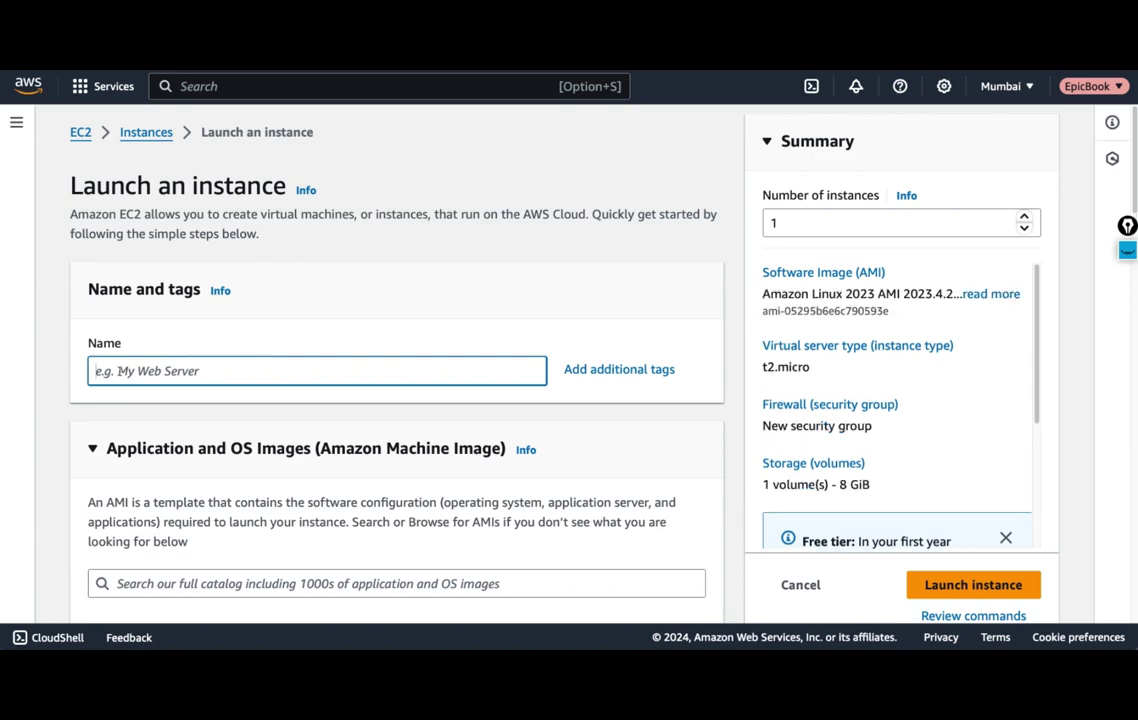
pyautogui.write('E')
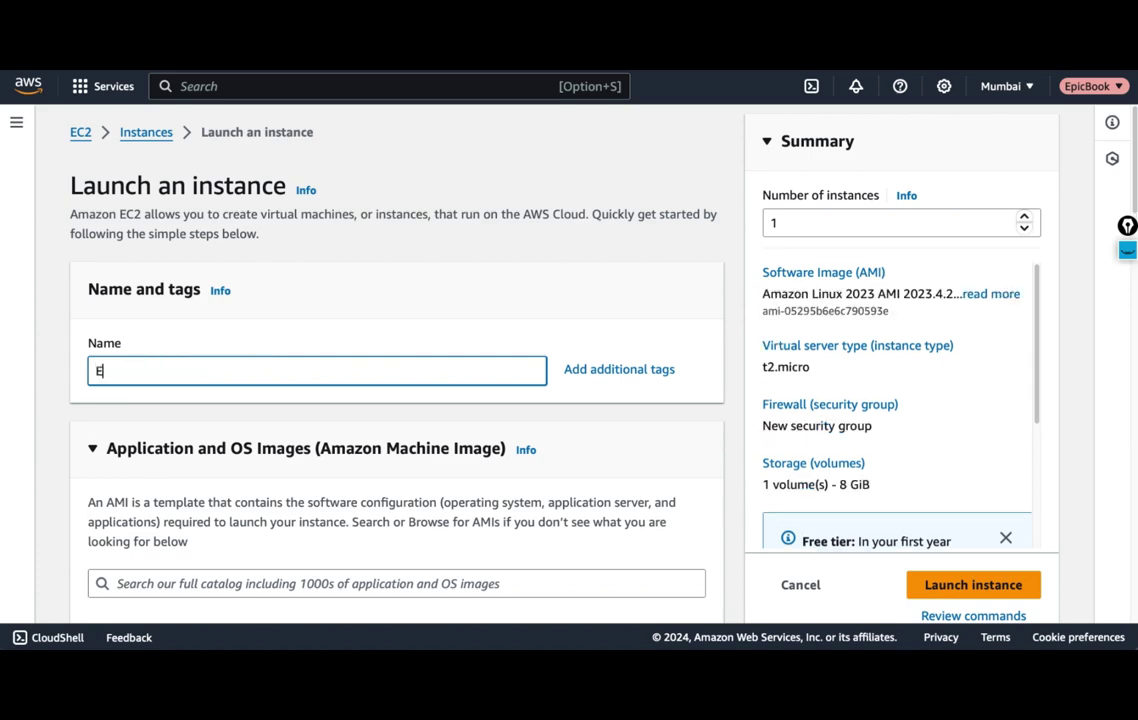
pyautogui.write('picReads-WebSer')
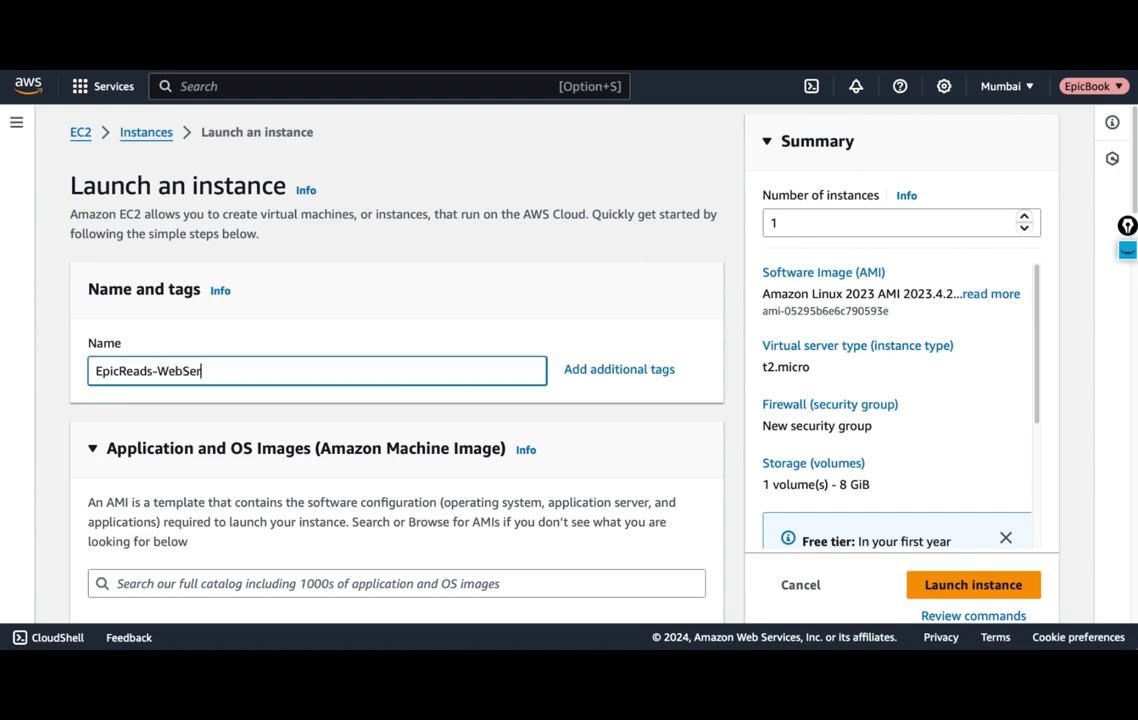
pyautogui.write('ver')
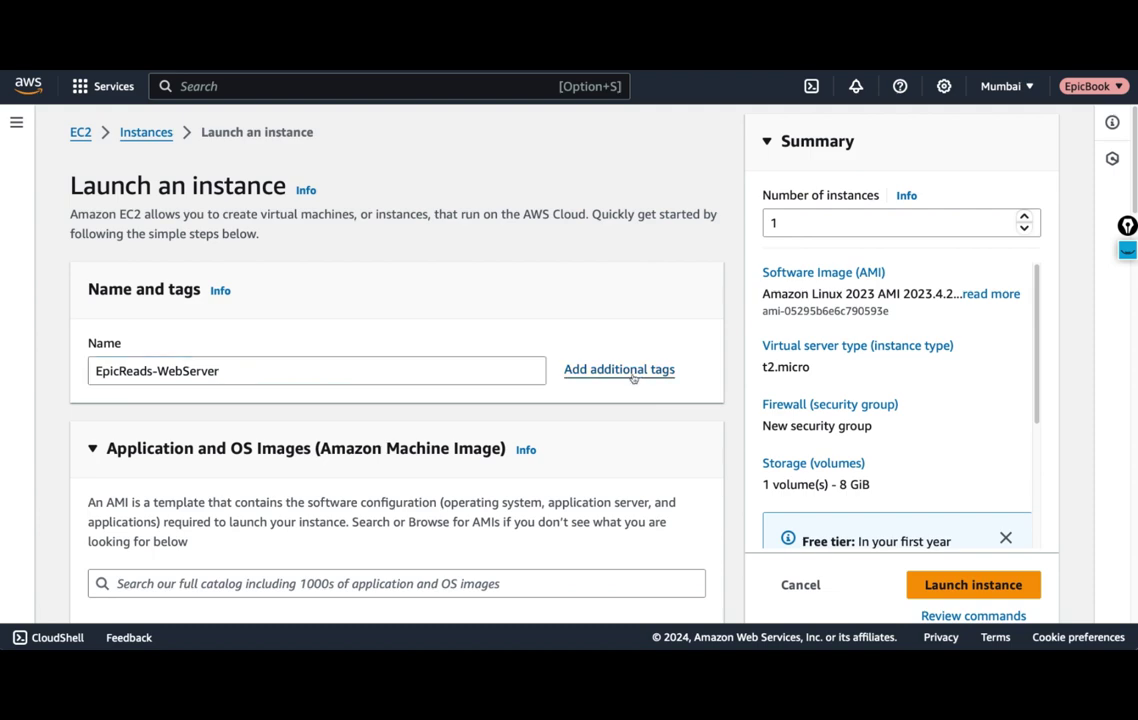
pyautogui.click(615, 370)
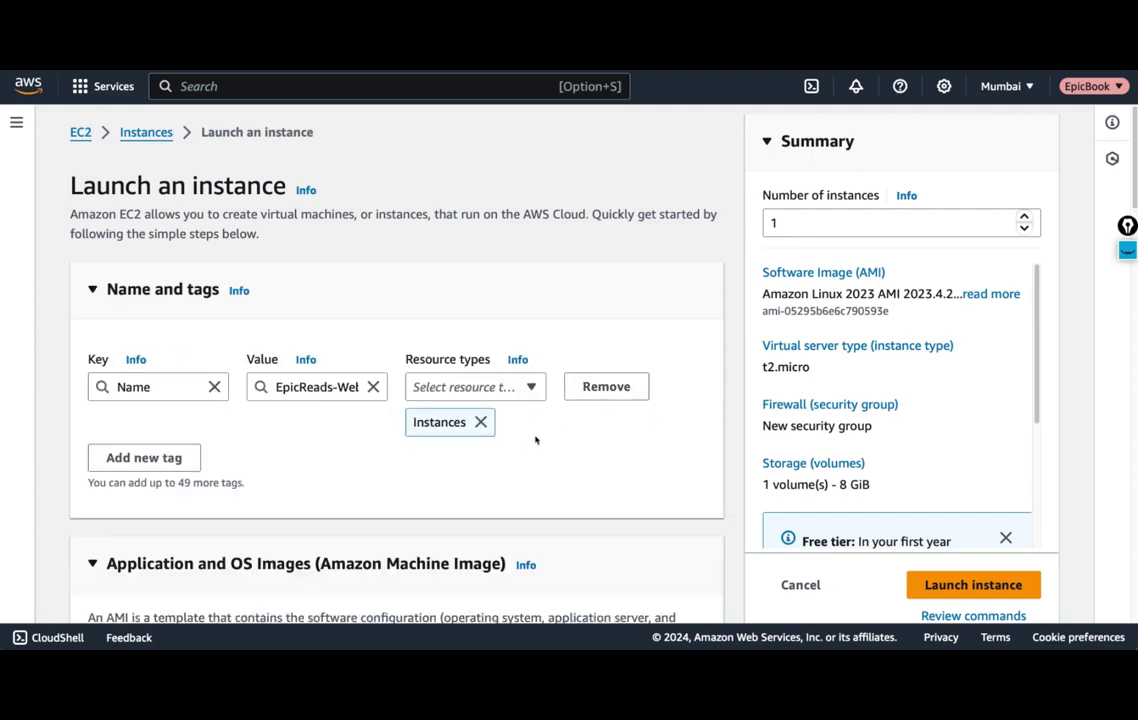
pyautogui.scroll(-3, 470, 457)
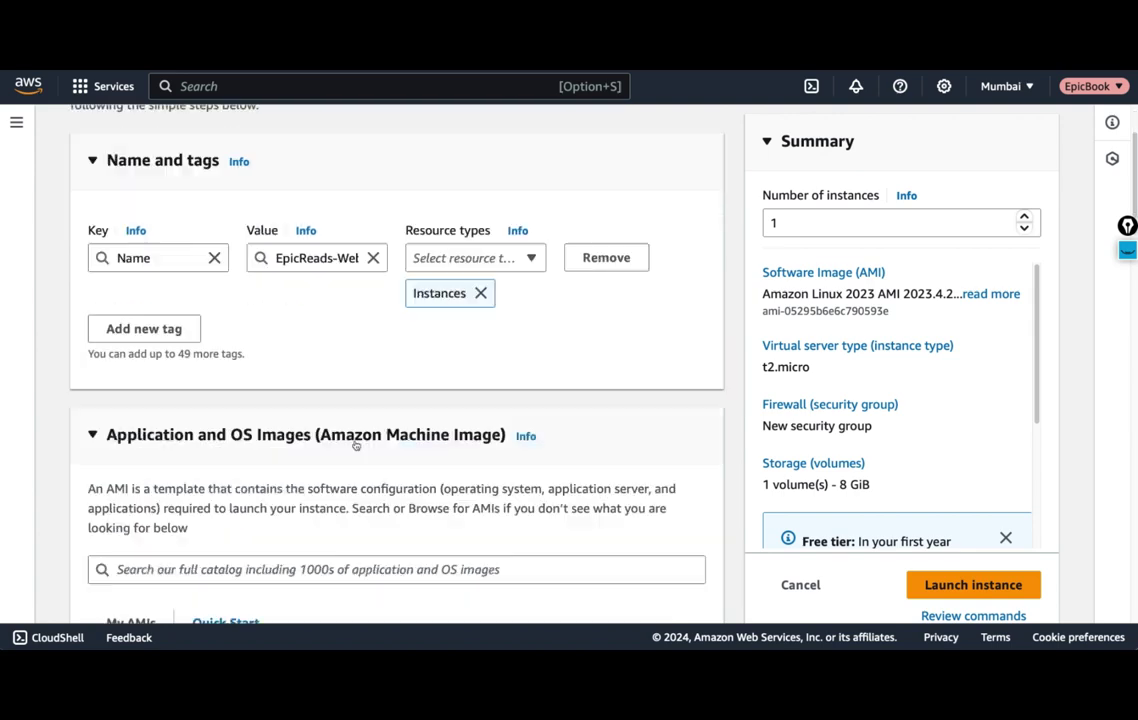
pyautogui.scroll(-2, 353, 409)
pyautogui.scroll(-2, 361, 395)
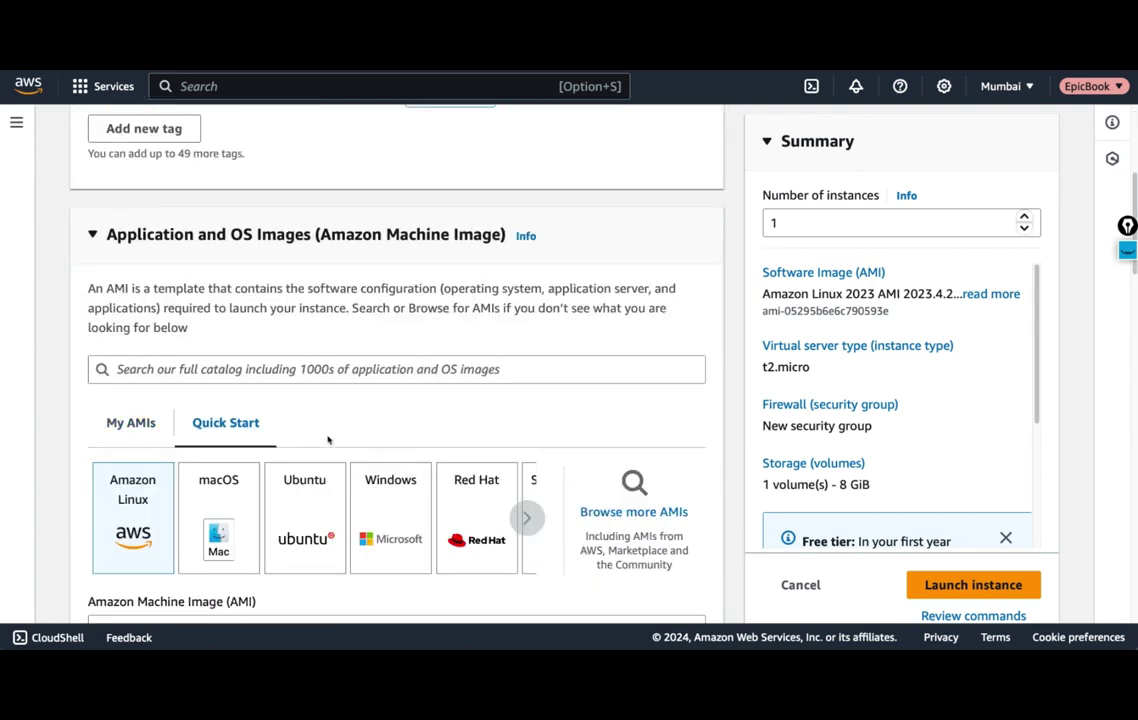
# Step: Choose Amazon Linux 2 AMI (HVM) - Kernel 5.10 as the machine image
pyautogui.scroll(-4, 330, 440)
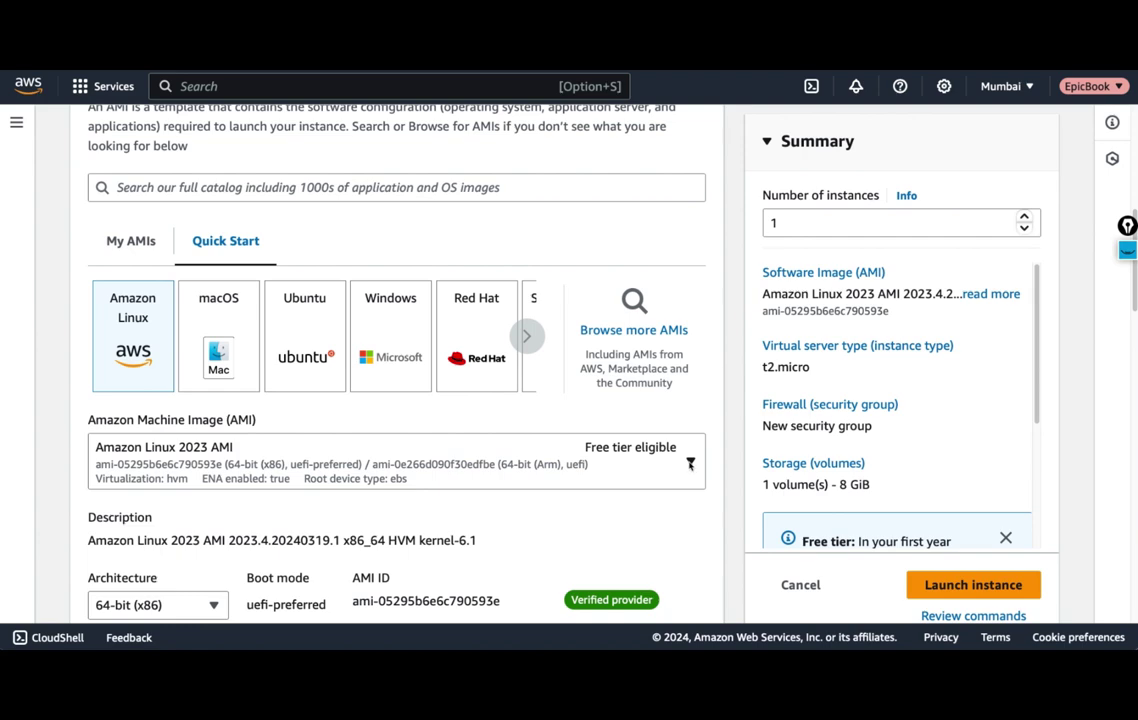
pyautogui.click(688, 461)
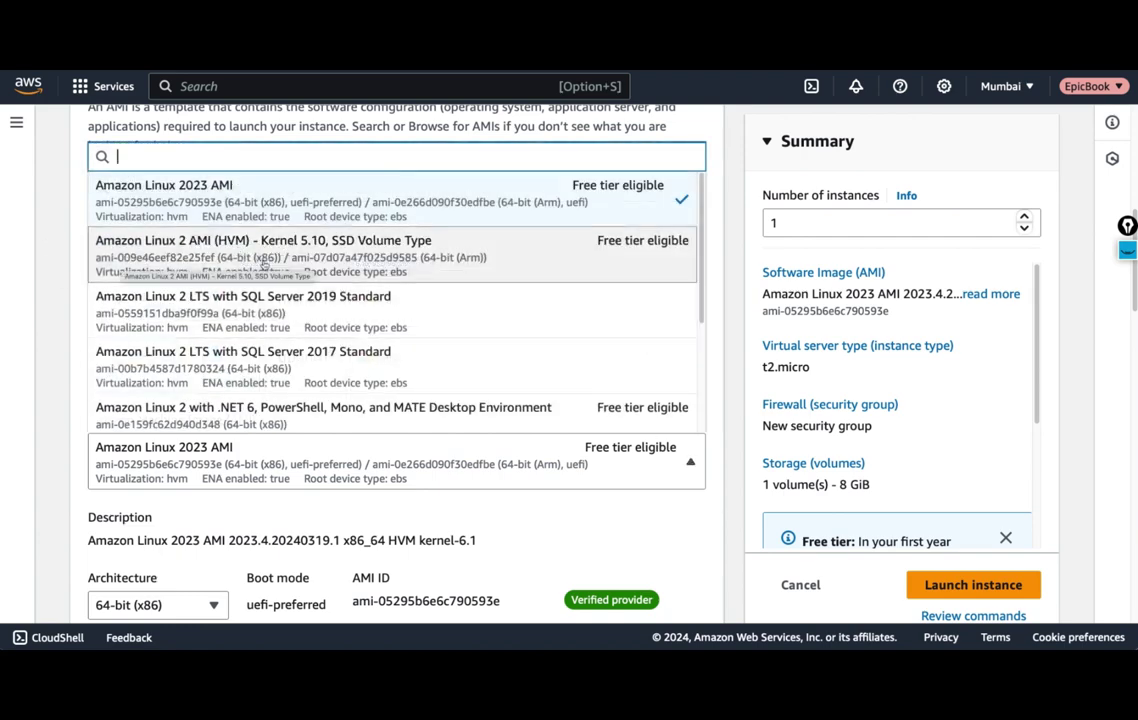
pyautogui.click(265, 262)
# Step: Select the epicureans key pair for logging in to the instance
pyautogui.scroll(-5, 342, 425)
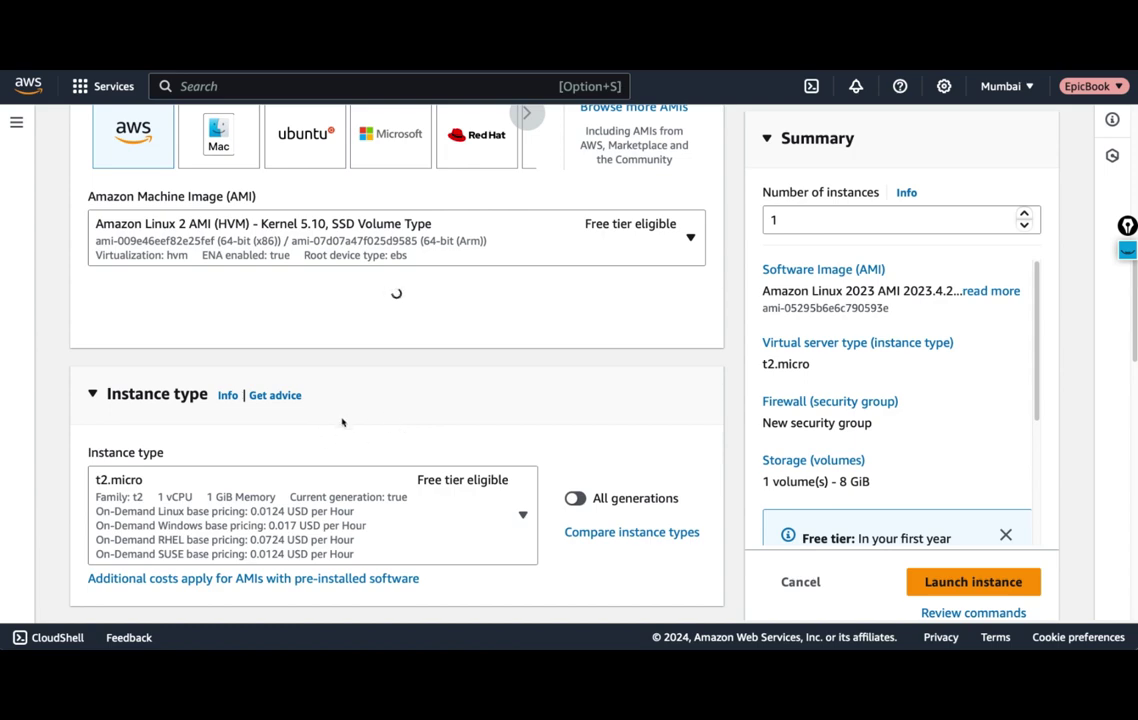
pyautogui.scroll(-5, 342, 419)
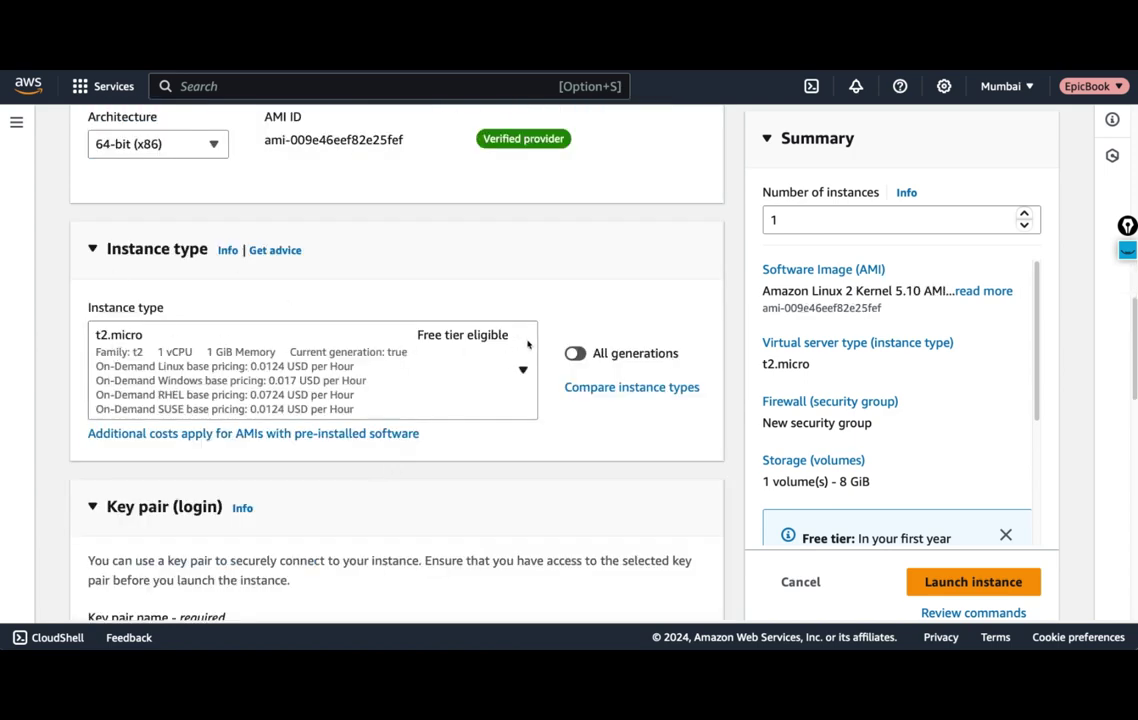
pyautogui.scroll(-3, 453, 458)
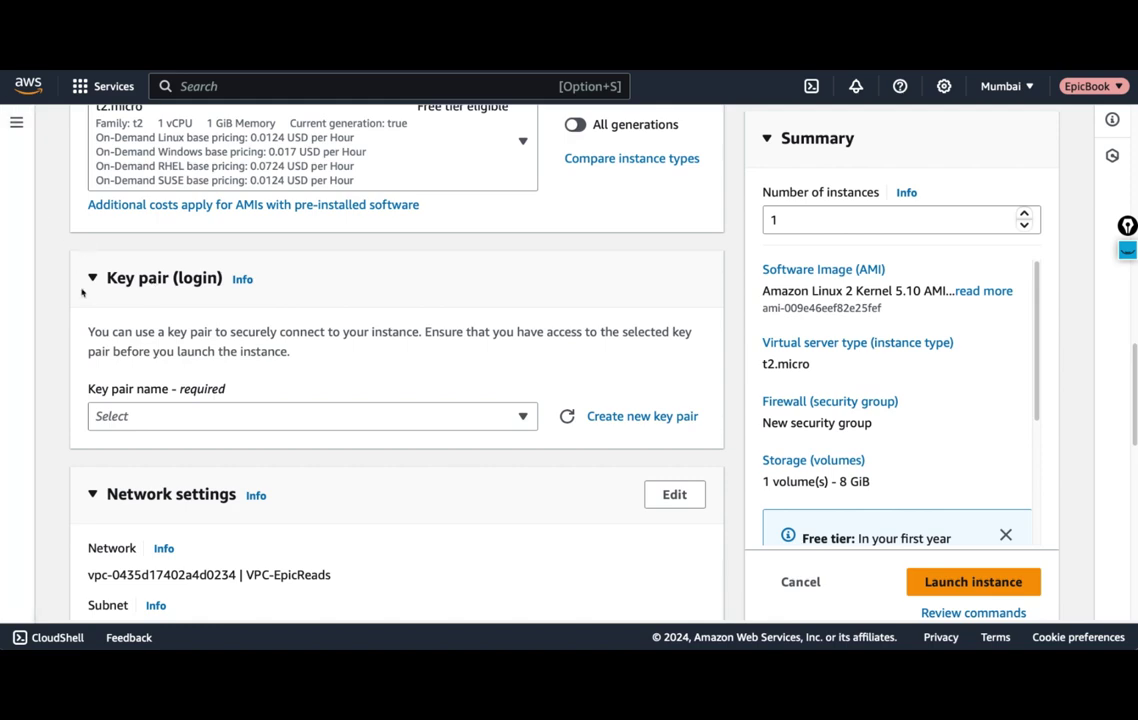
pyautogui.click(519, 420)
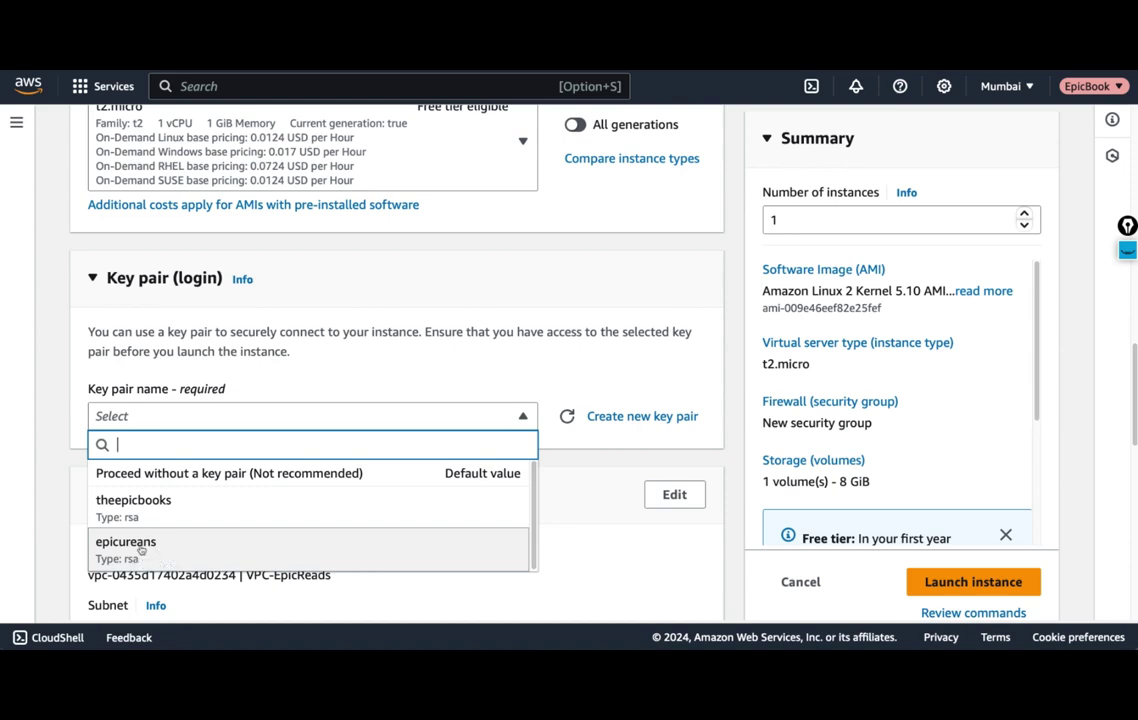
pyautogui.click(136, 544)
pyautogui.scroll(-2, 557, 459)
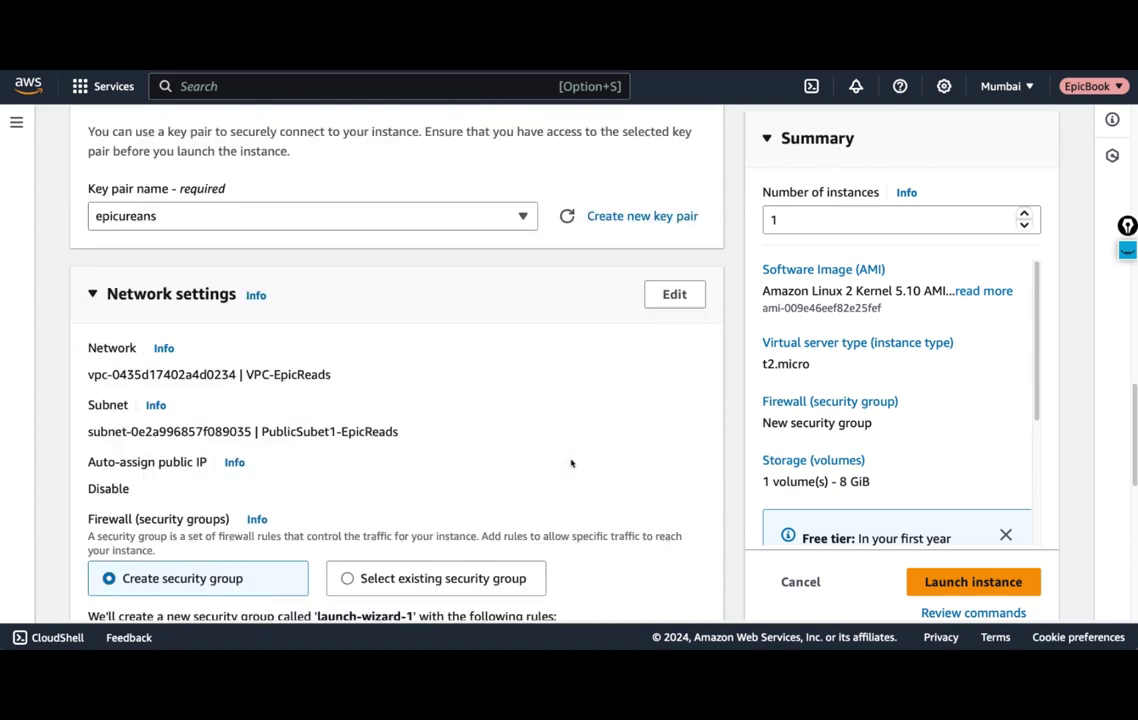
# Step: Edit network settings to keep VPC-EpicReads and enable auto-assign public IP
pyautogui.scroll(-1, 554, 460)
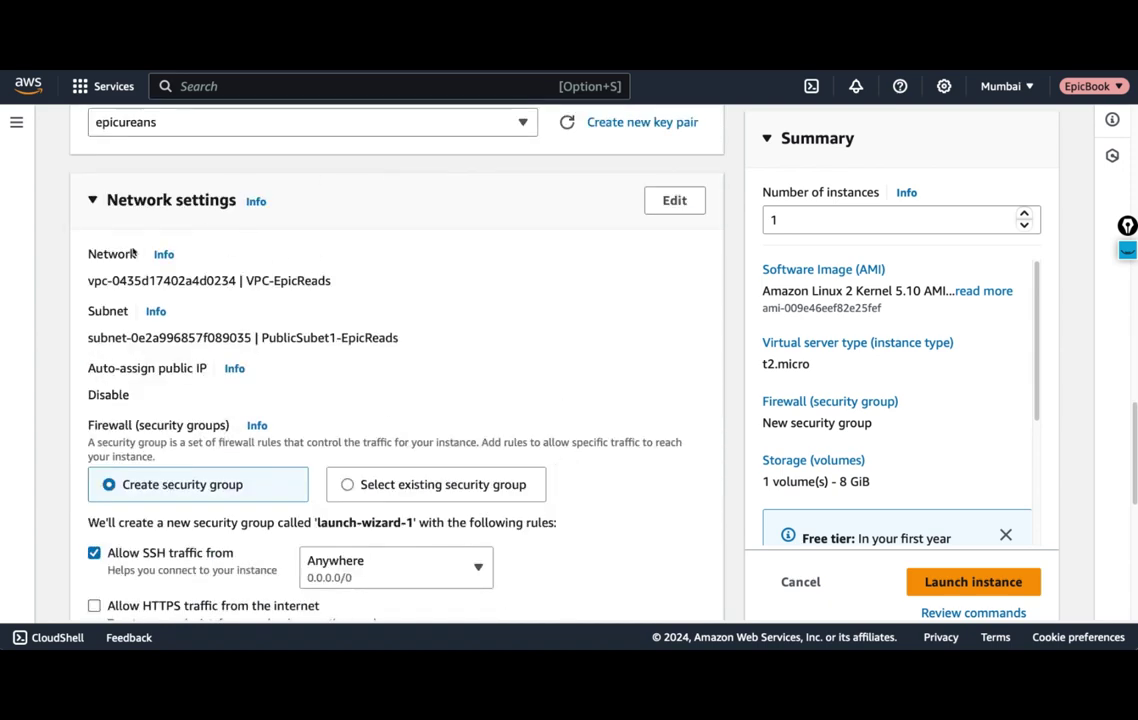
pyautogui.click(675, 203)
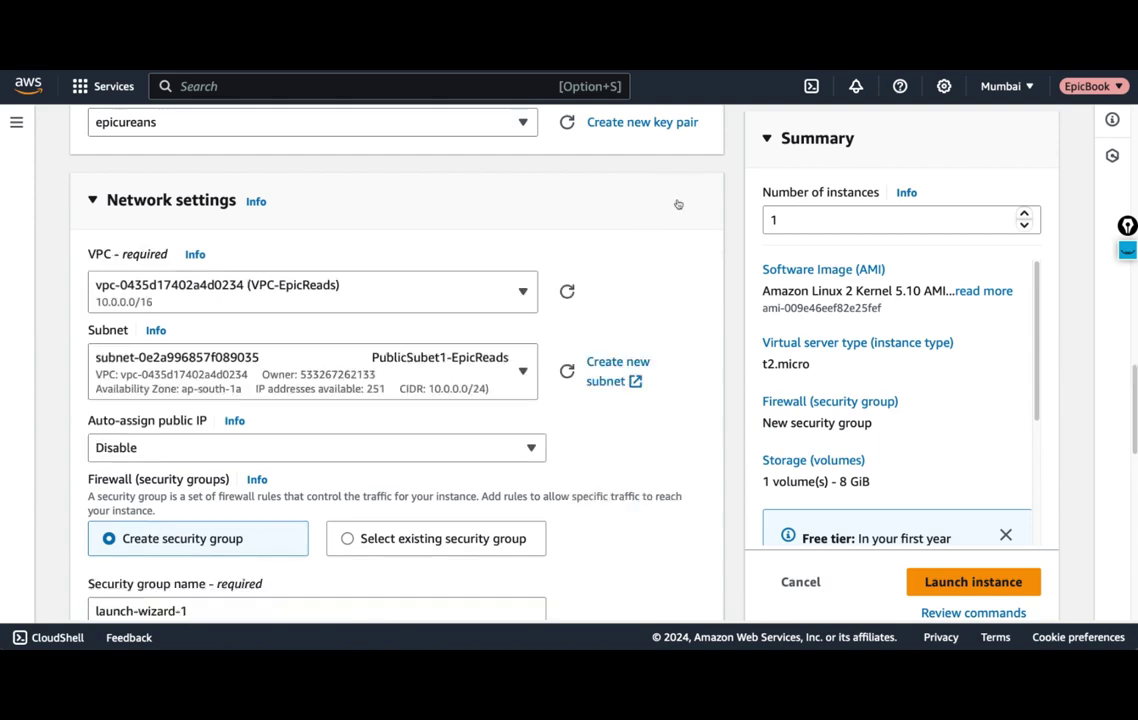
pyautogui.click(450, 285)
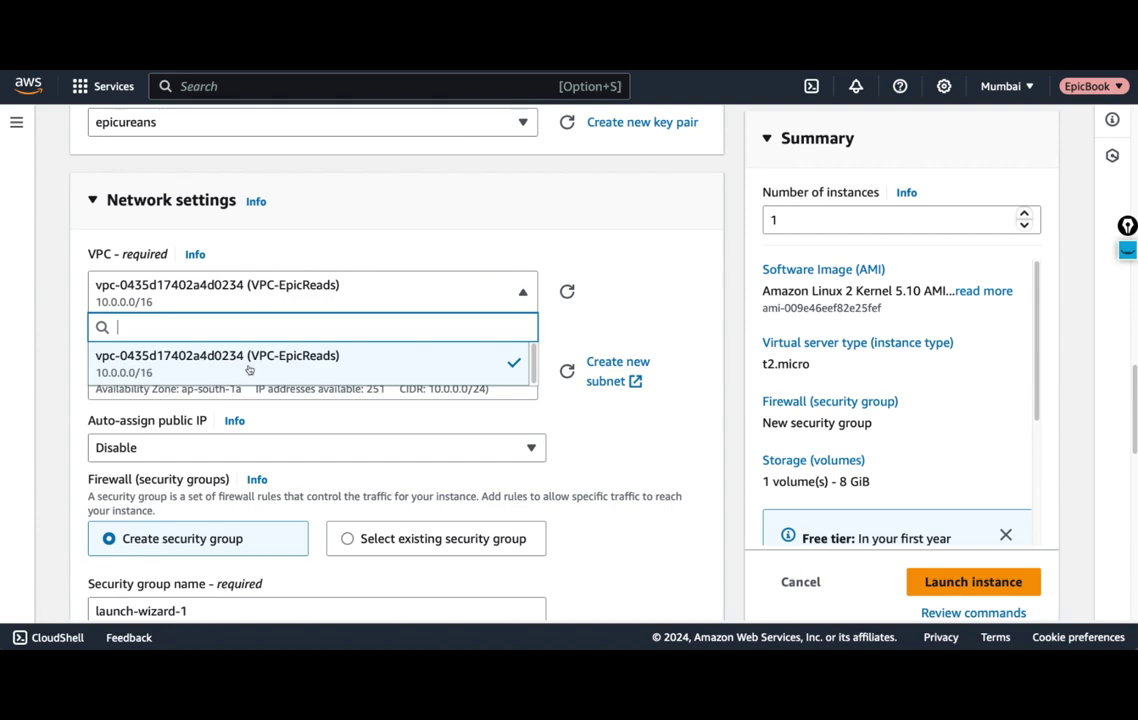
pyautogui.click(118, 370)
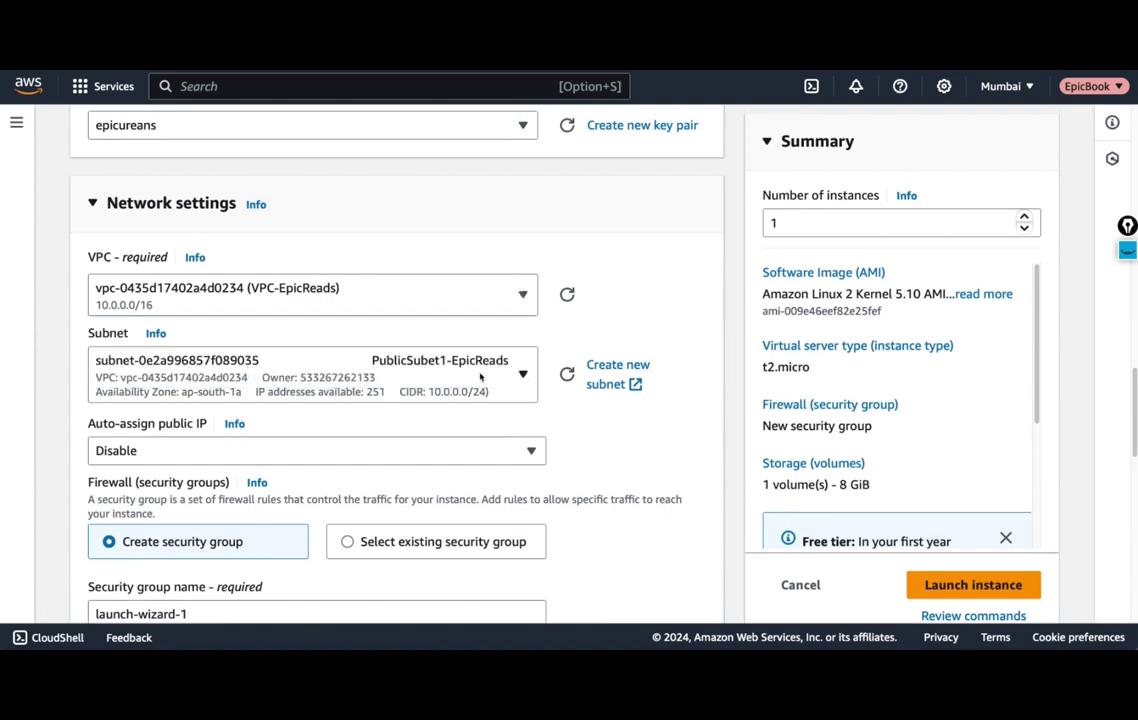
pyautogui.scroll(-1, 368, 437)
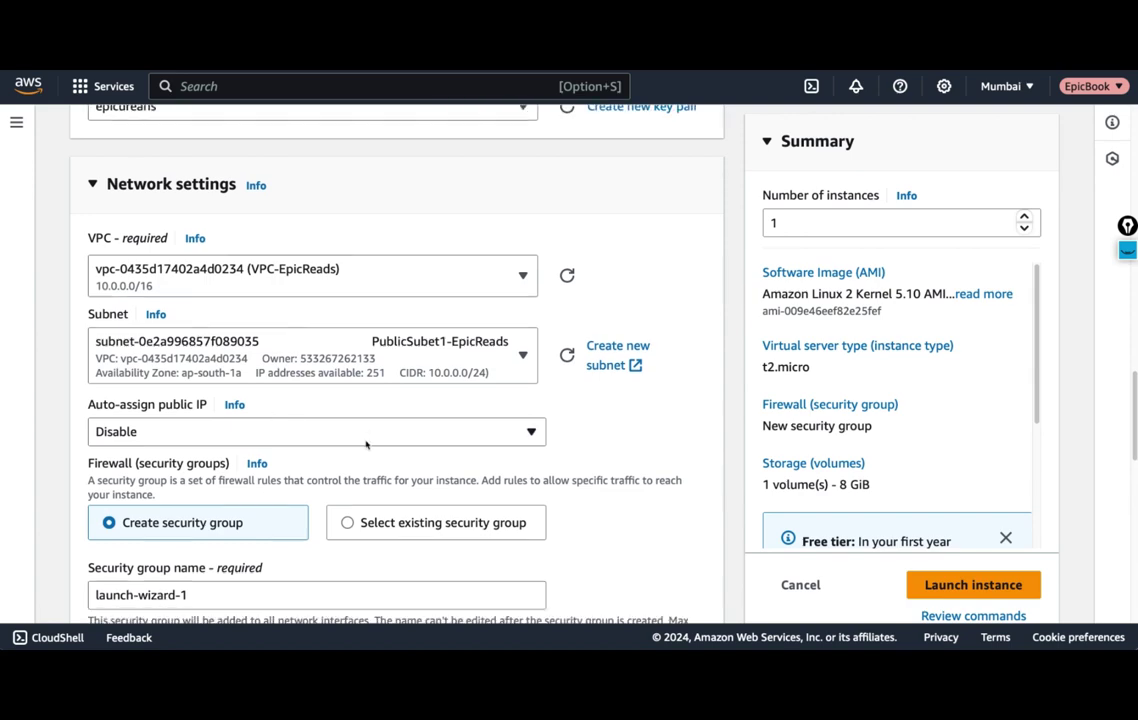
pyautogui.click(531, 398)
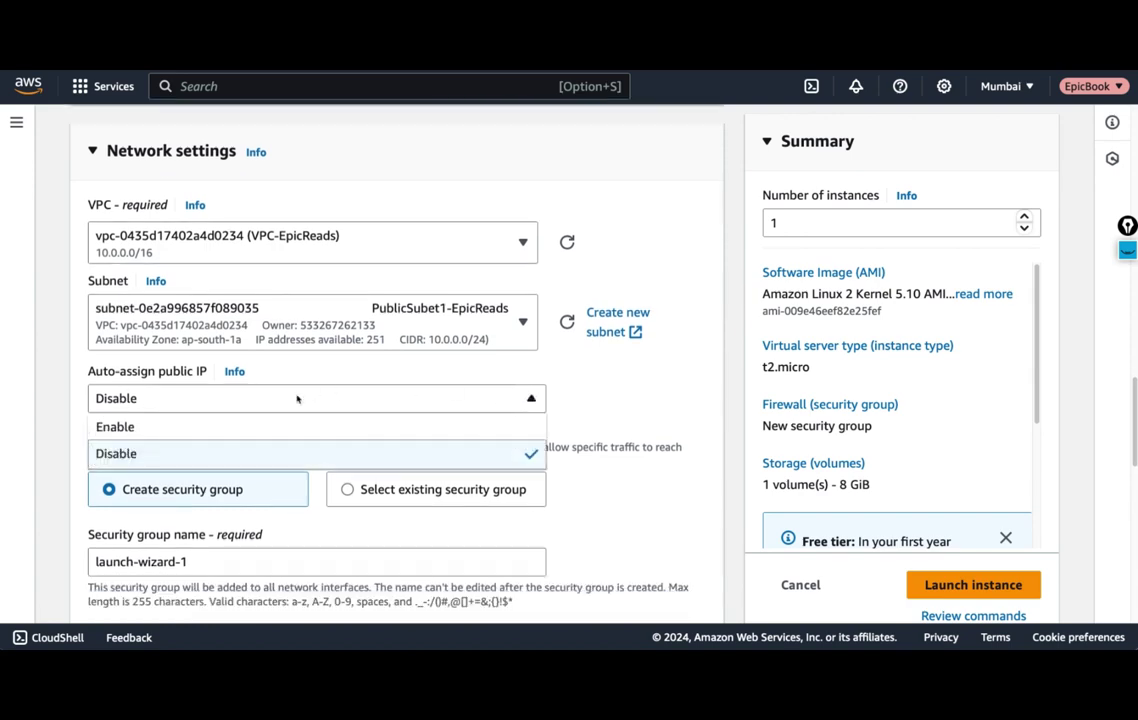
pyautogui.click(117, 427)
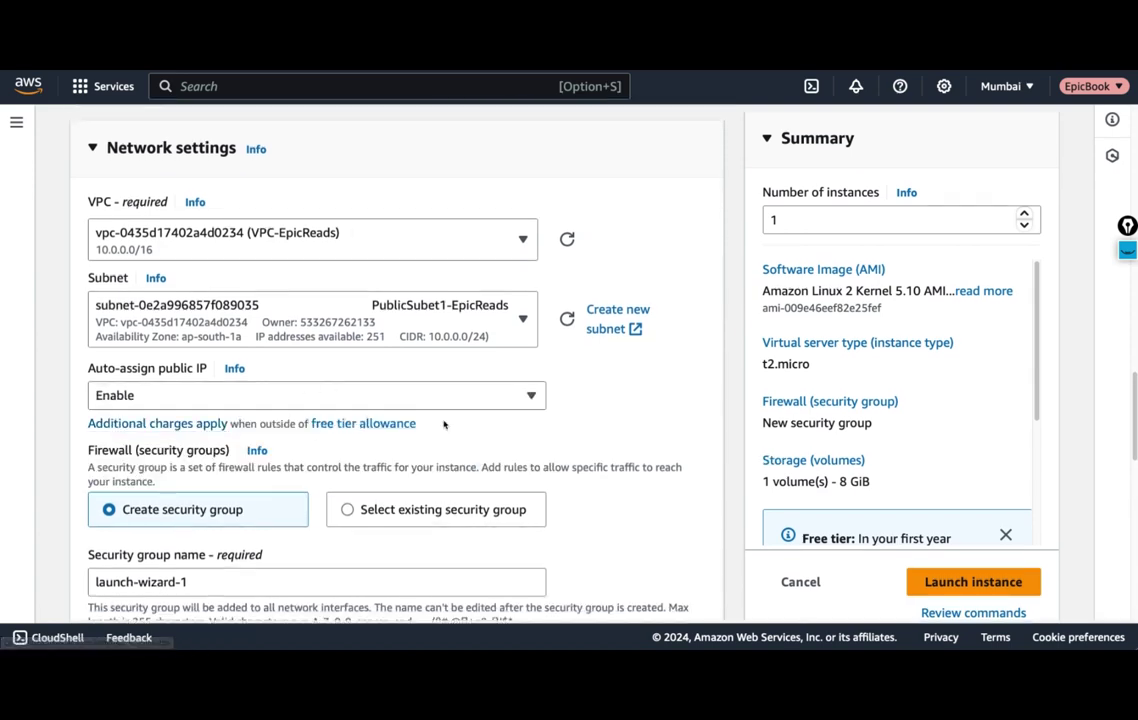
# Step: Attach the existing WebServer-SG security group to the instance
pyautogui.scroll(-4, 423, 465)
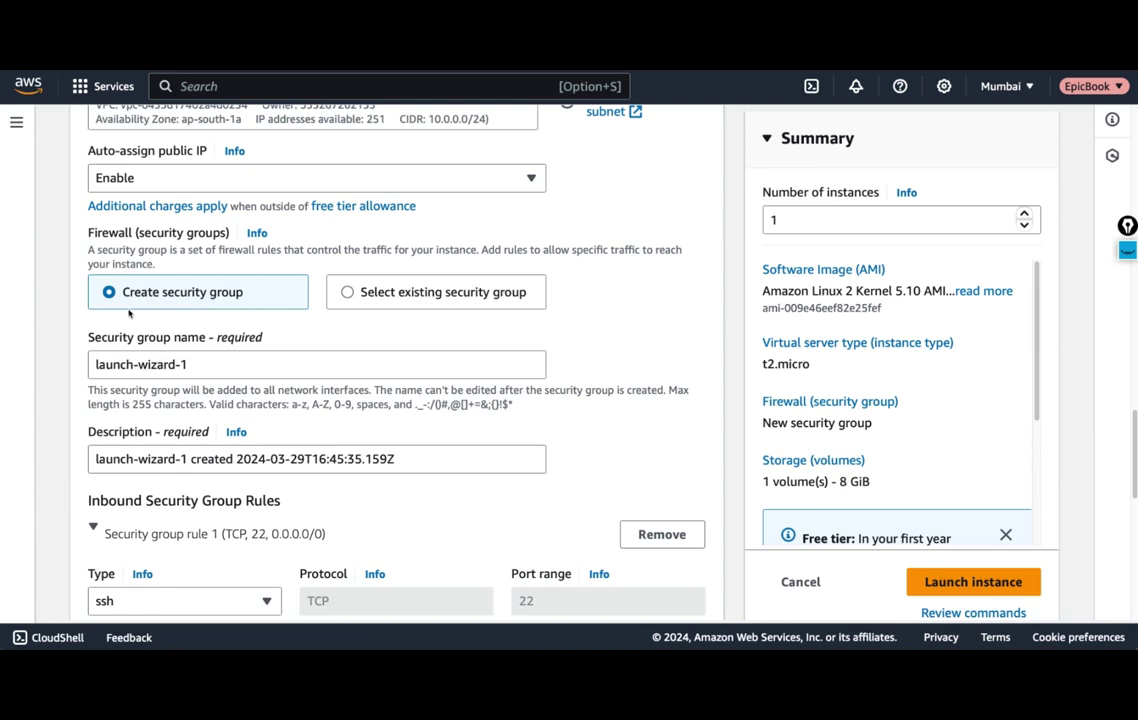
pyautogui.click(347, 292)
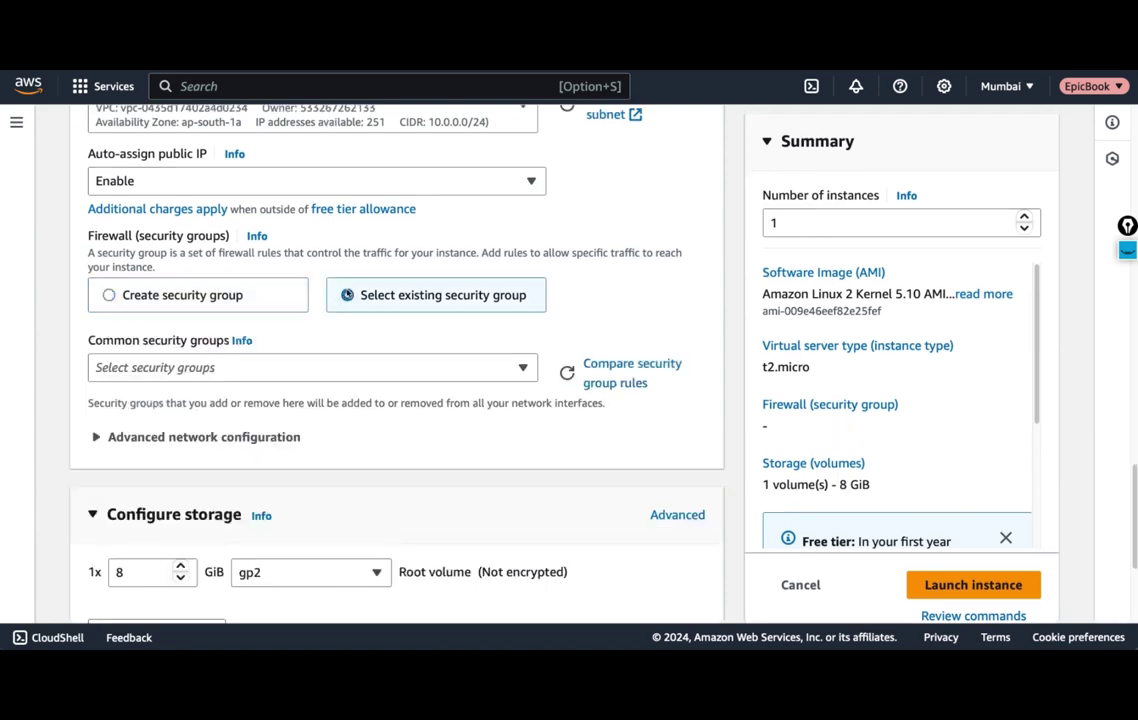
pyautogui.click(520, 367)
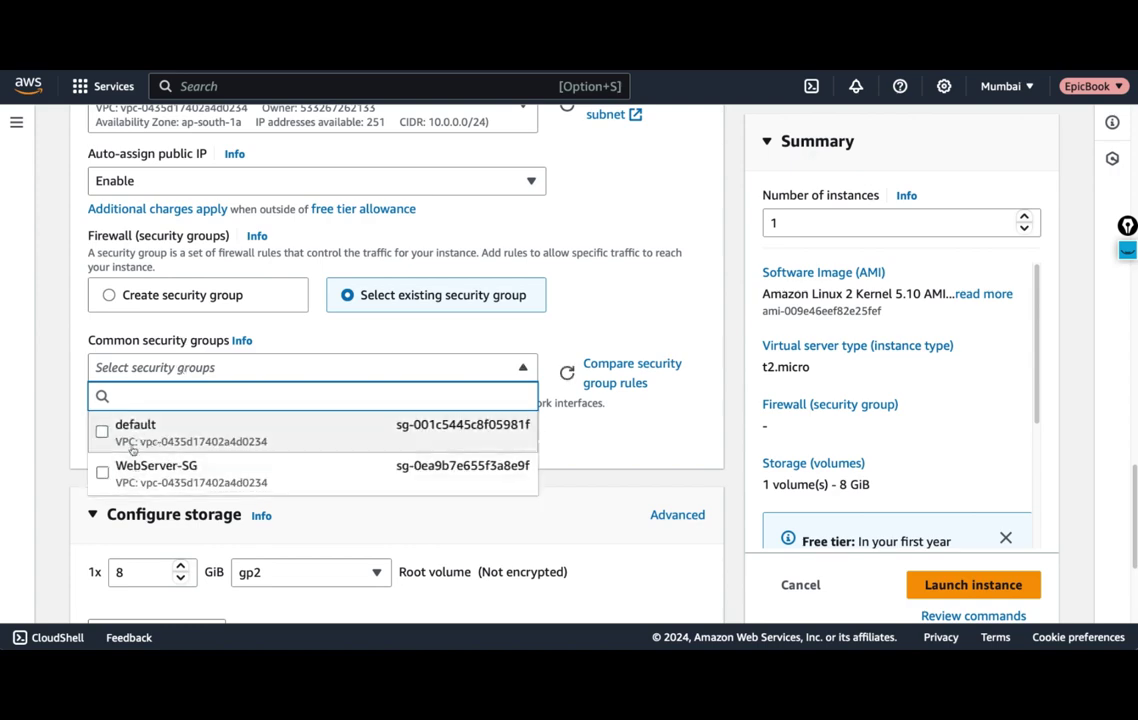
pyautogui.click(145, 478)
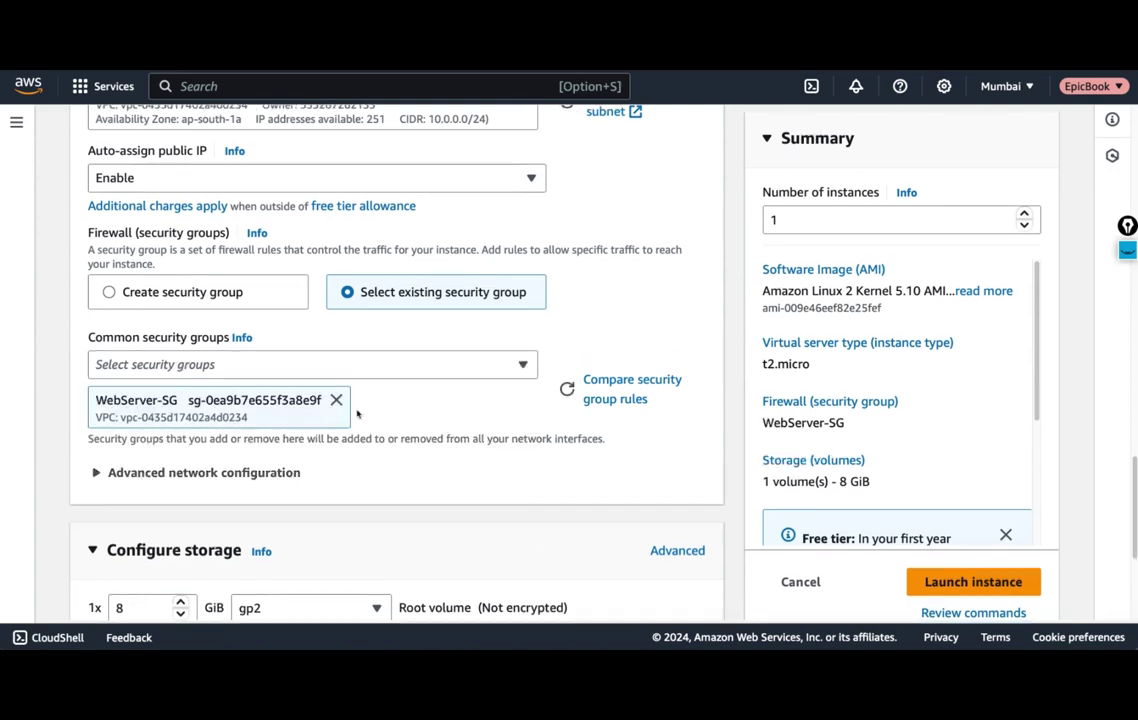
pyautogui.scroll(-3, 414, 469)
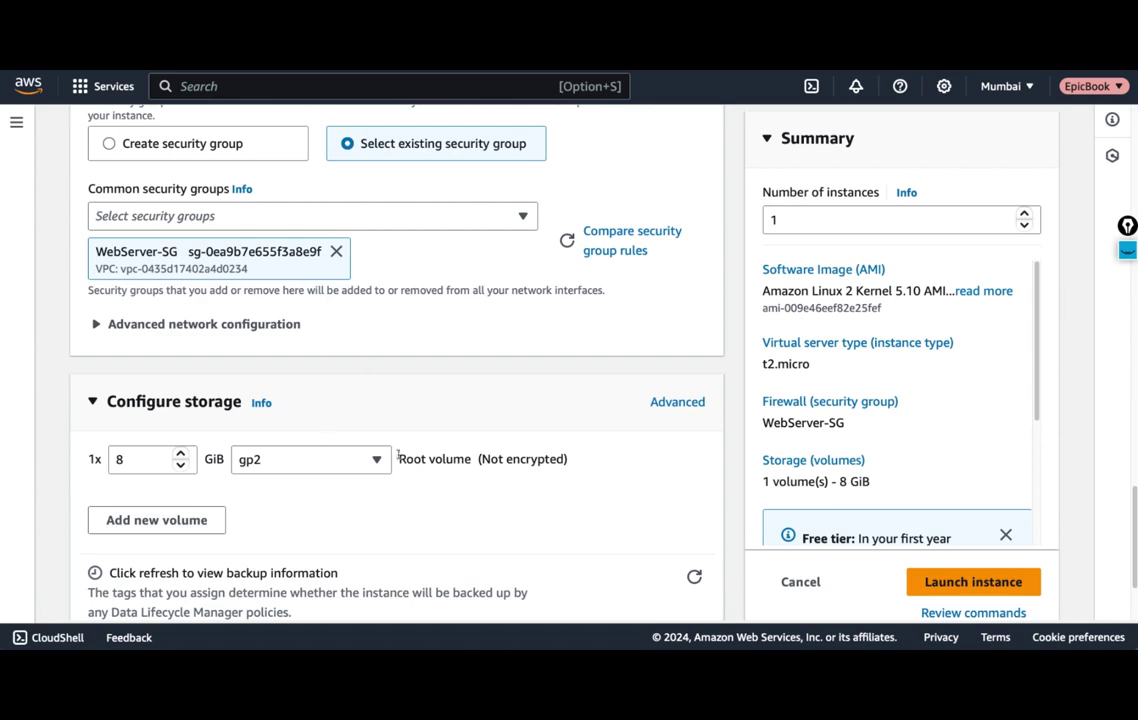
# Step: Collapse Advanced details, launch the t2.micro instance, and return to the Instances list
pyautogui.scroll(-3, 398, 455)
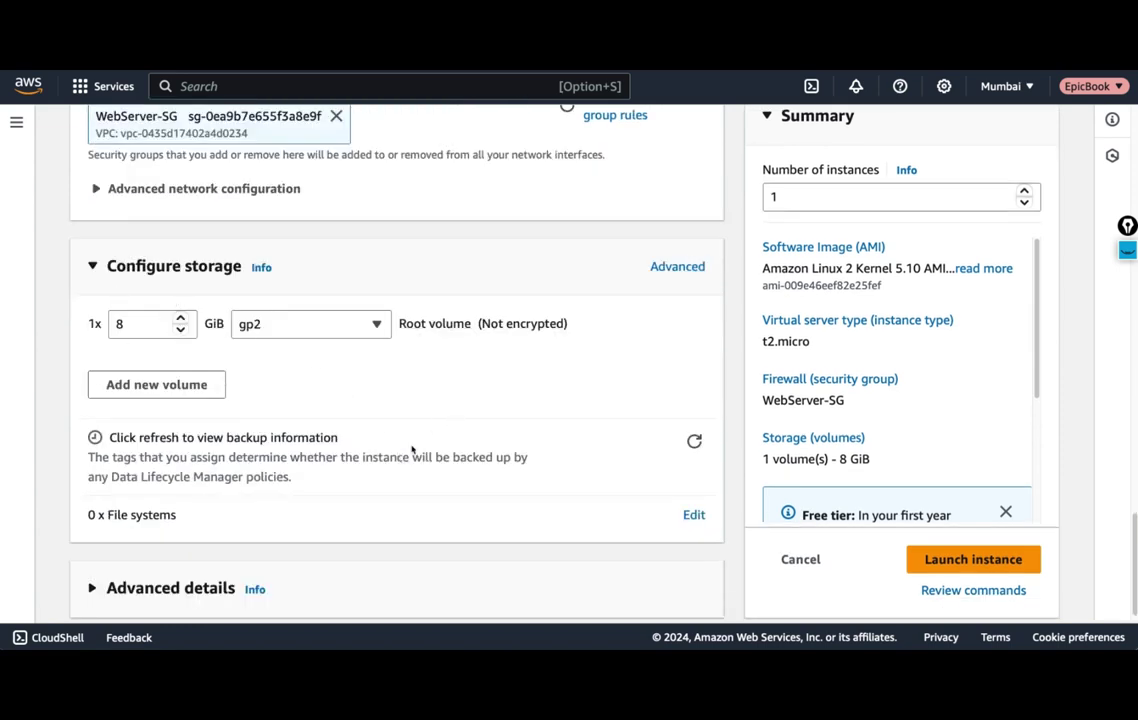
pyautogui.scroll(-1, 416, 451)
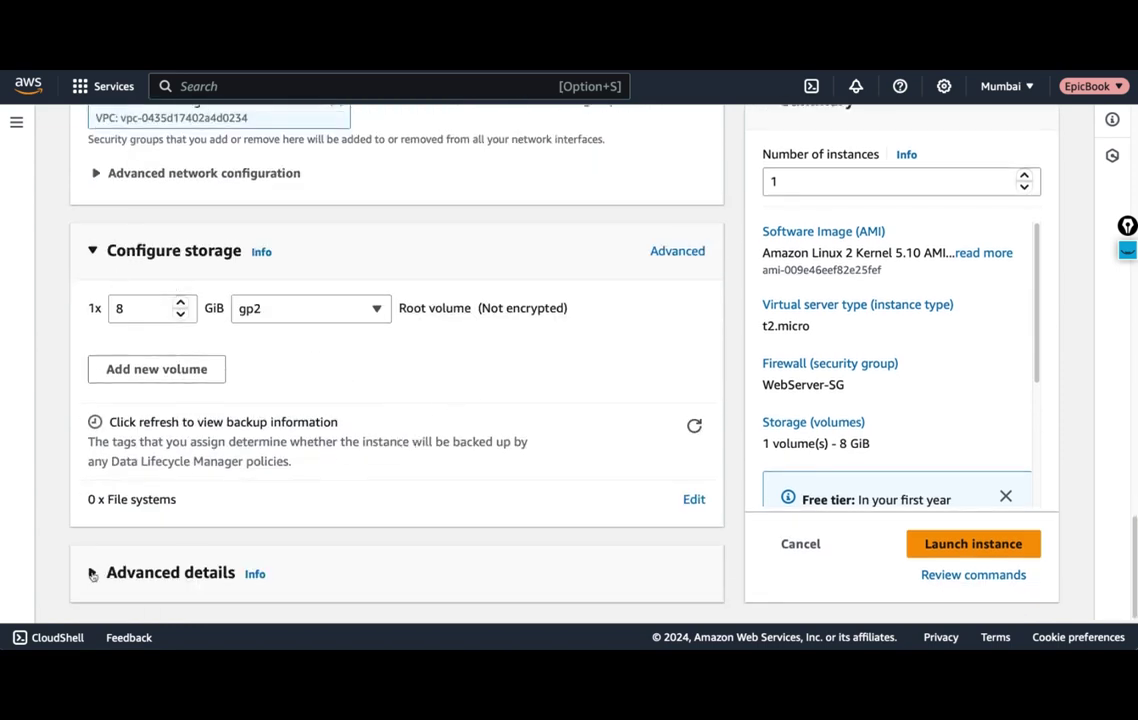
pyautogui.scroll(-8, 157, 399)
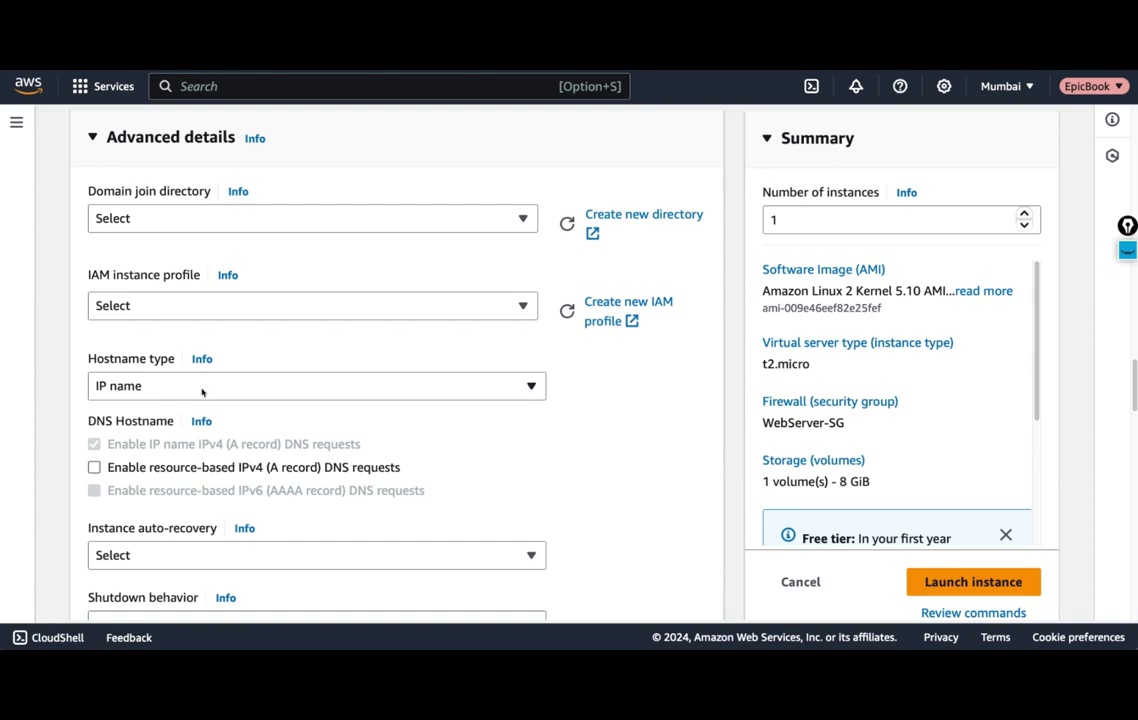
pyautogui.scroll(2, 203, 389)
pyautogui.click(88, 213)
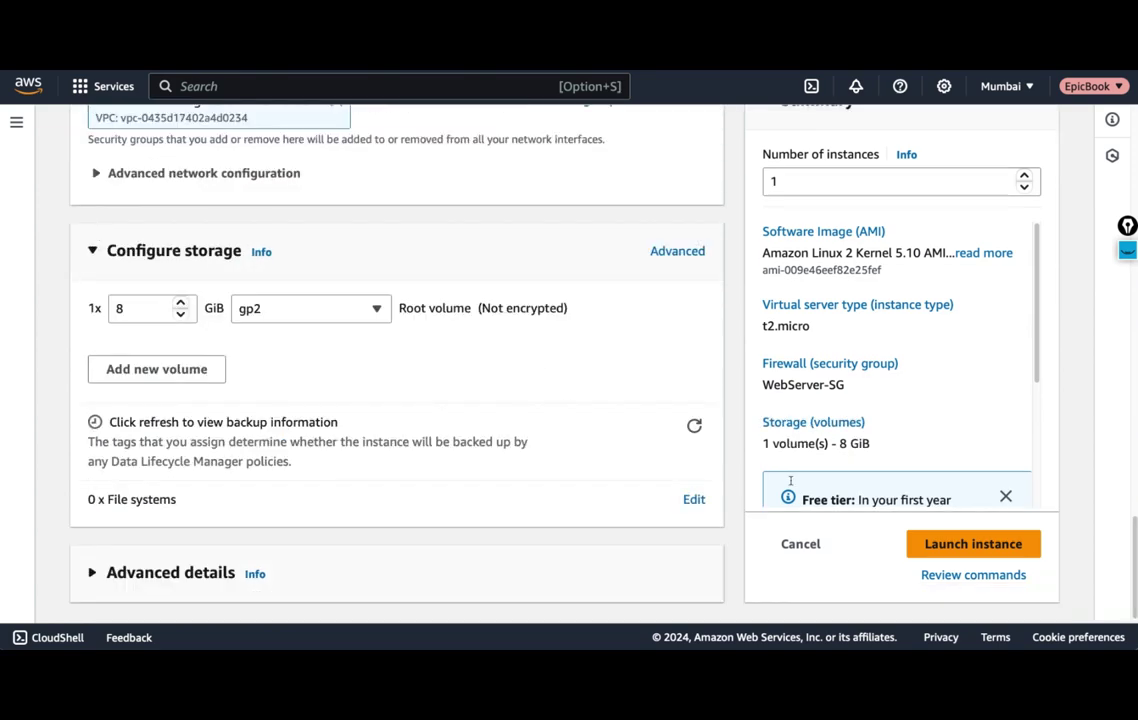
pyautogui.click(961, 543)
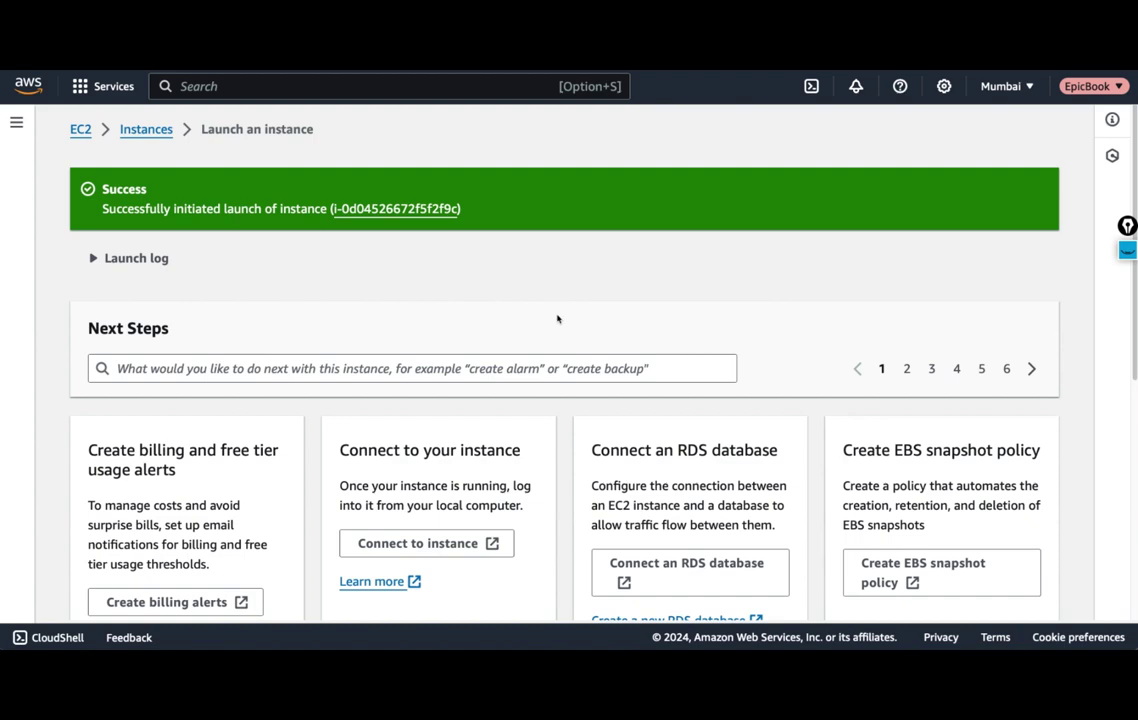
pyautogui.click(146, 130)
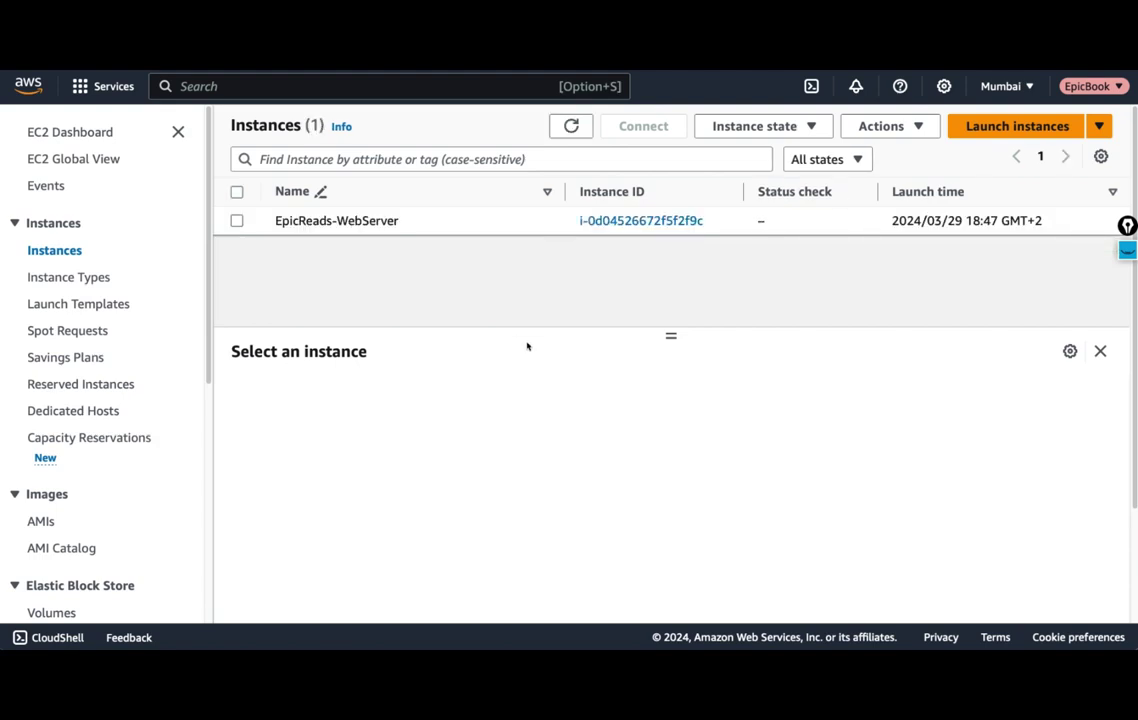
# Step: Select EpicReads-WebServer to view its details, then switch to the architecture diagram slides
pyautogui.click(236, 221)
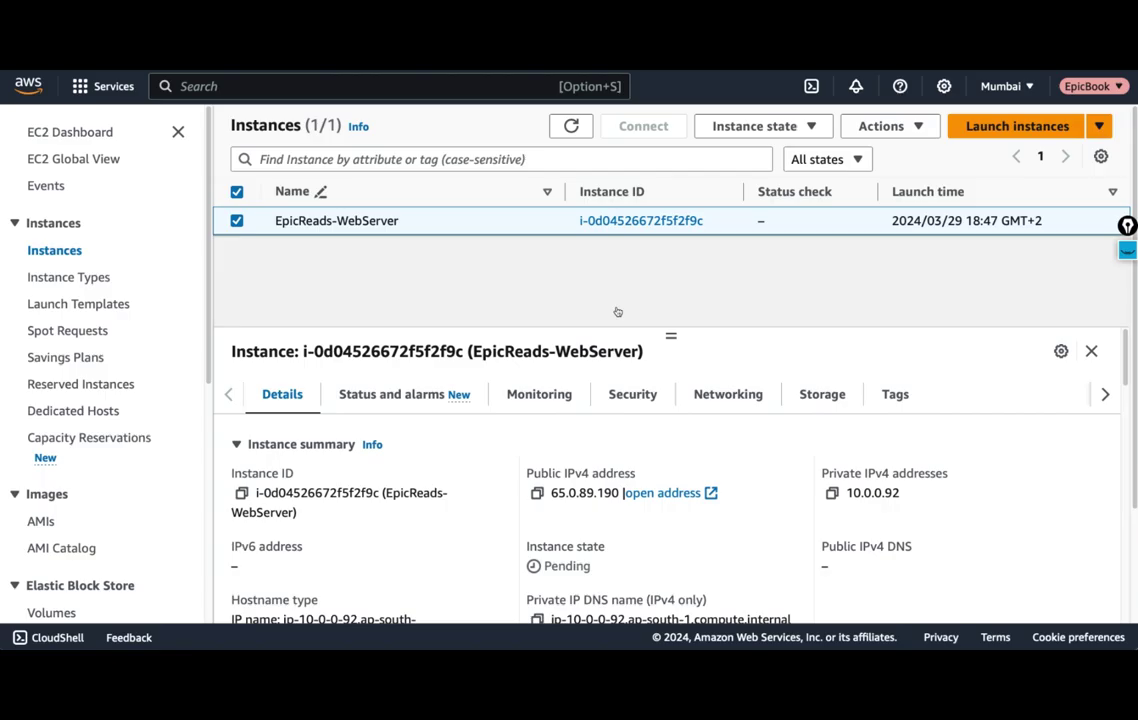
pyautogui.press('super+Tab')
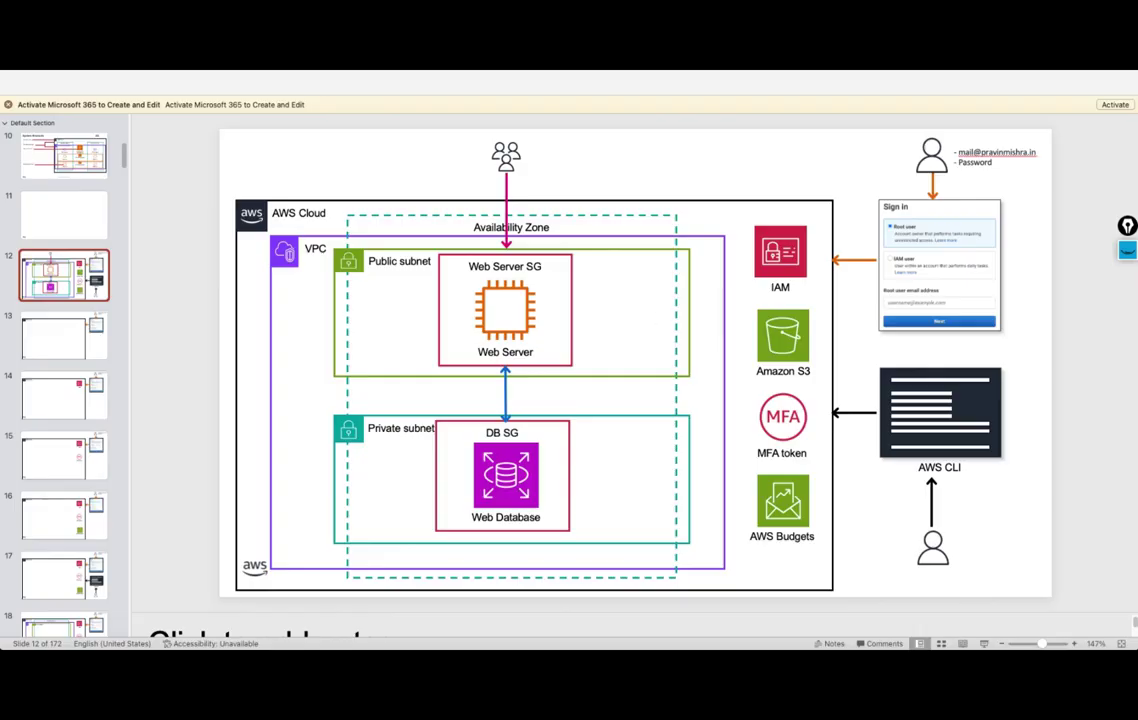
# Step: Circle the Web Server on the slide with the pen, clear the ink, and switch to the solution guide
pyautogui.click(1127, 226)
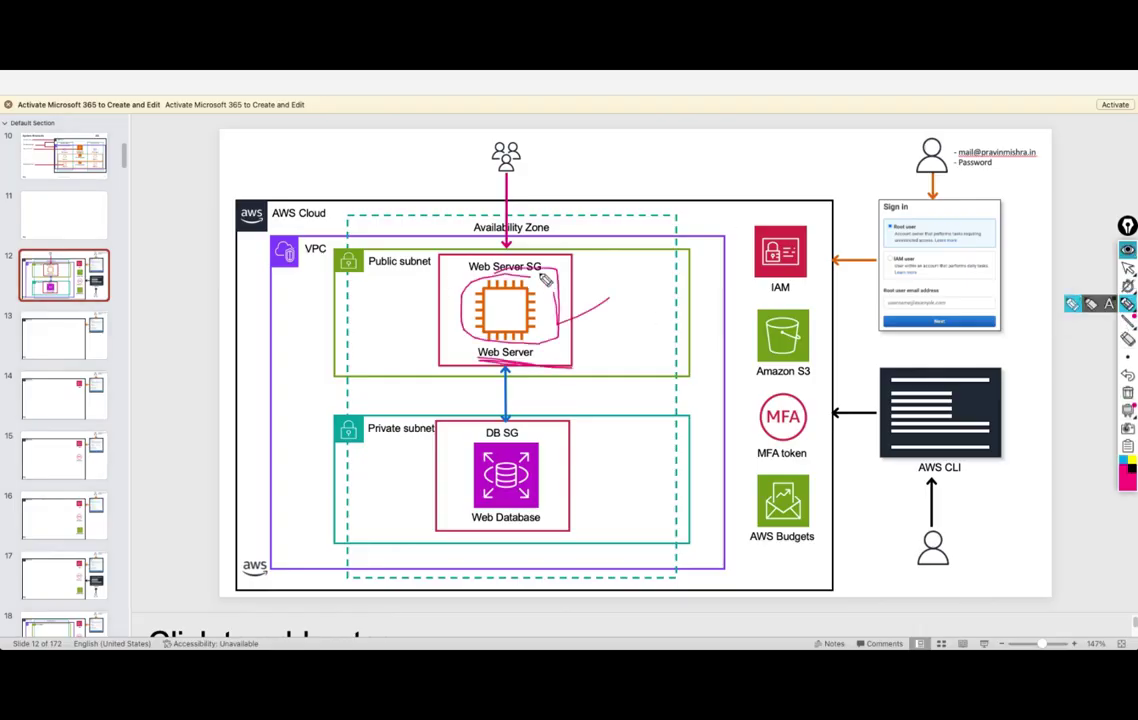
pyautogui.moveTo(545, 280)
pyautogui.mouseDown()
pyautogui.moveTo(466, 255)
pyautogui.moveTo(456, 290)
pyautogui.moveTo(472, 330)
pyautogui.moveTo(553, 290)
pyautogui.mouseUp()
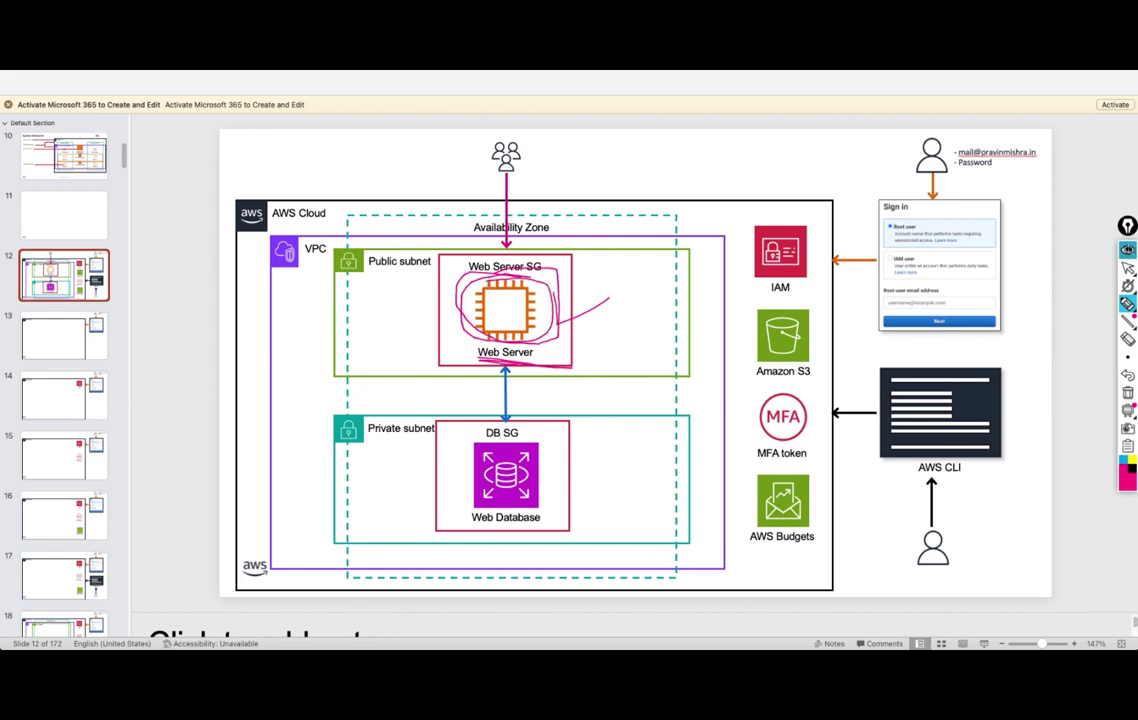
pyautogui.press('Escape')
pyautogui.press('super+Tab')
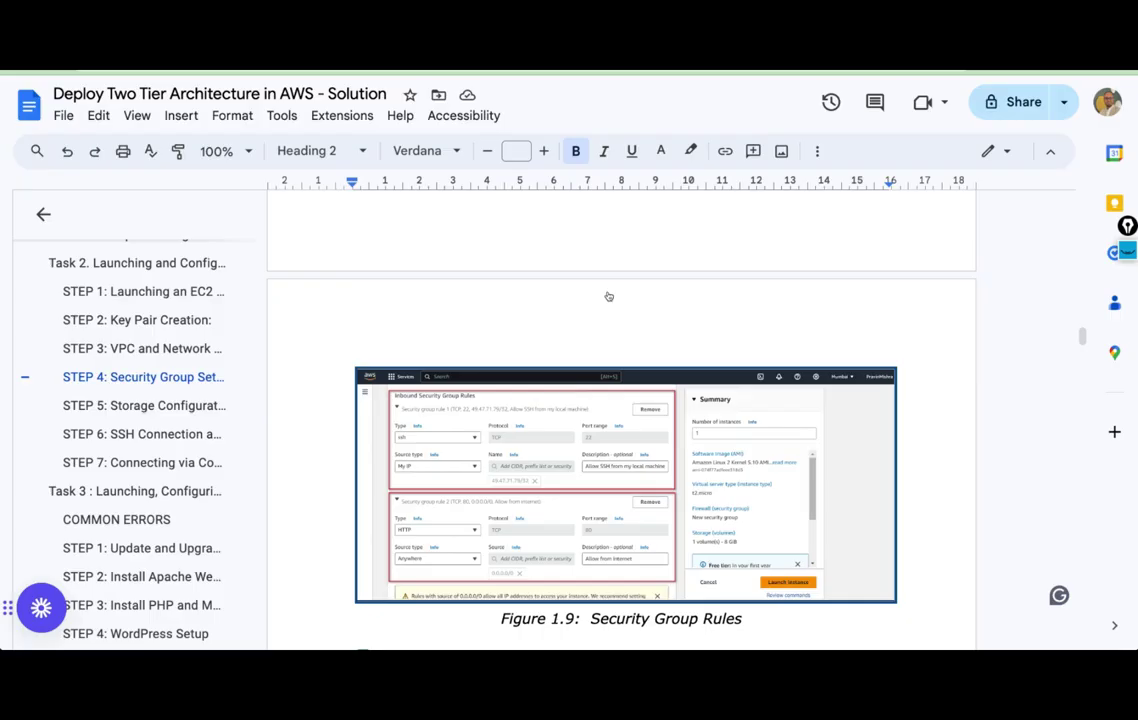
# Step: Jump to STEP 1 and highlight the Expected Output, Consider and Learn More paragraphs
pyautogui.click(147, 405)
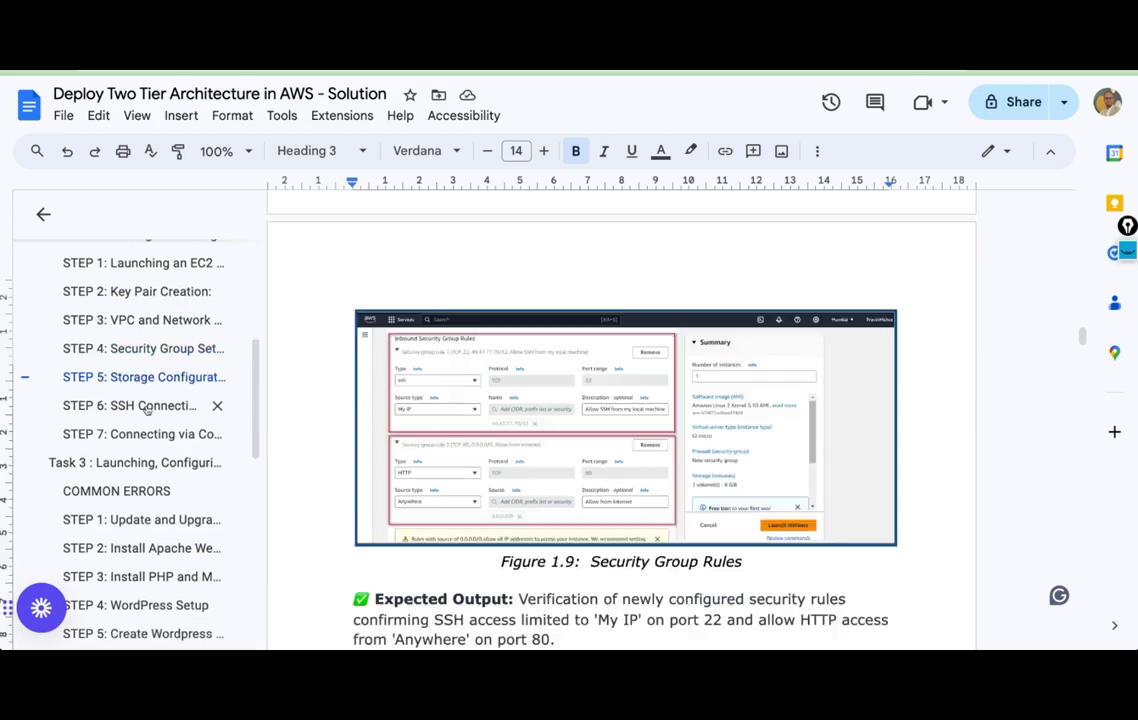
pyautogui.click(140, 263)
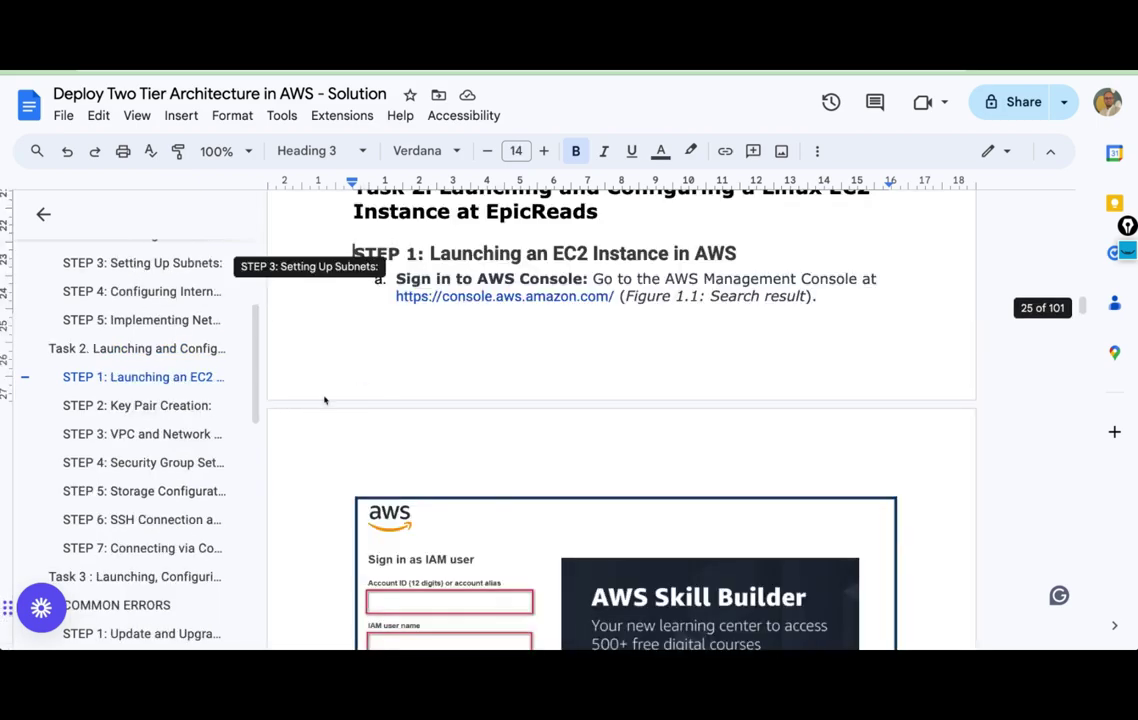
pyautogui.scroll(-2, 511, 567)
pyautogui.scroll(-3, 511, 567)
pyautogui.scroll(-10, 617, 552)
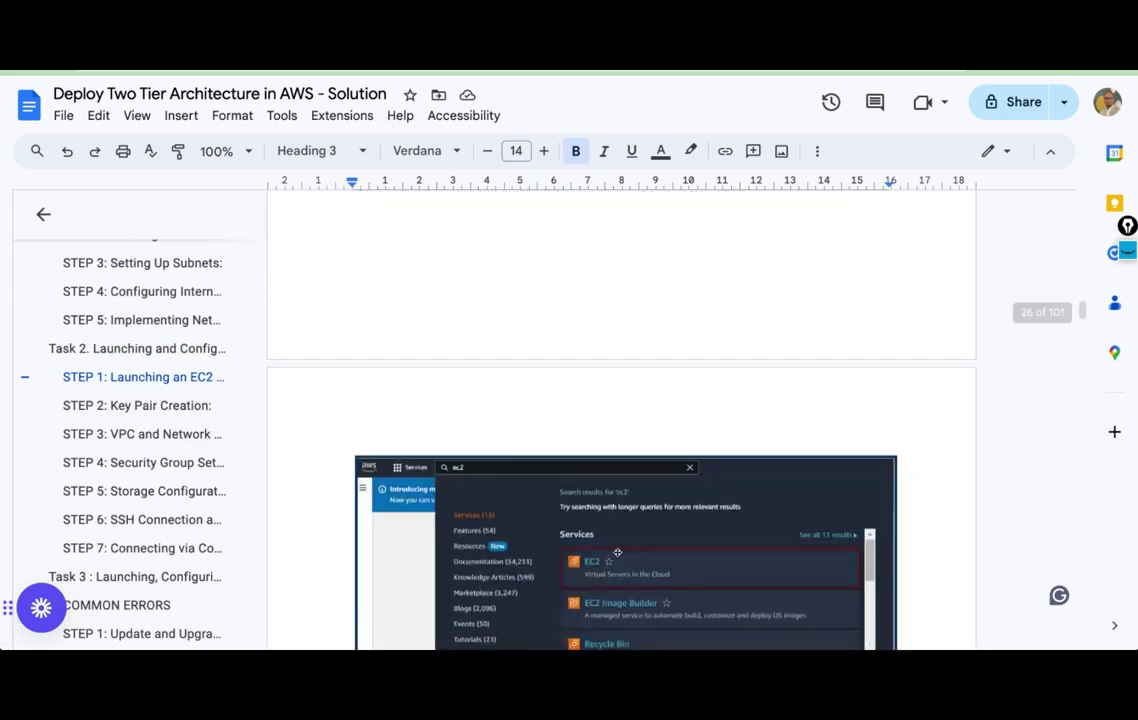
pyautogui.scroll(-3, 561, 527)
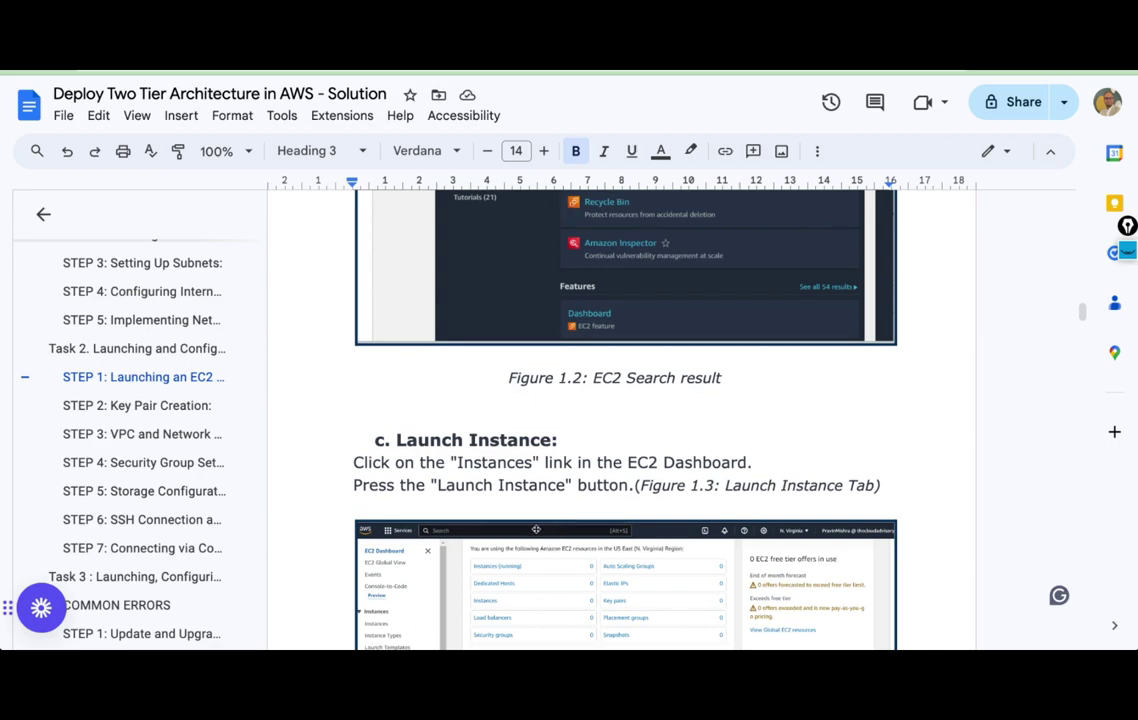
pyautogui.scroll(-3, 523, 505)
pyautogui.scroll(-2, 523, 505)
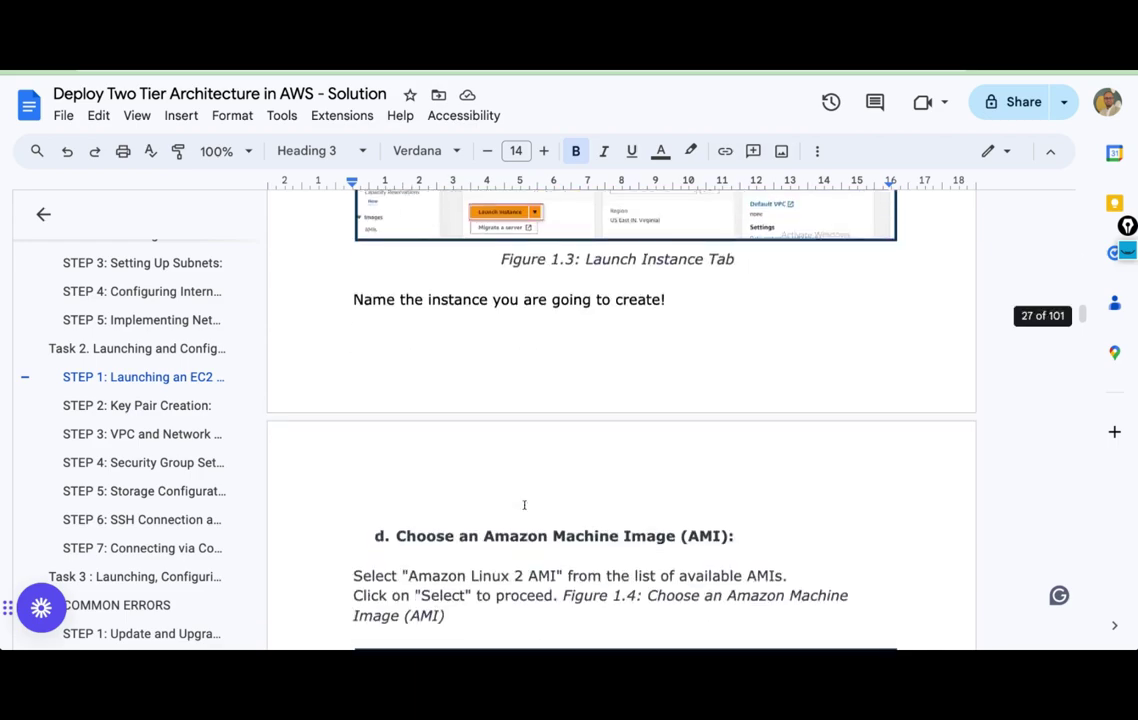
pyautogui.scroll(-3, 527, 505)
pyautogui.scroll(-1, 529, 517)
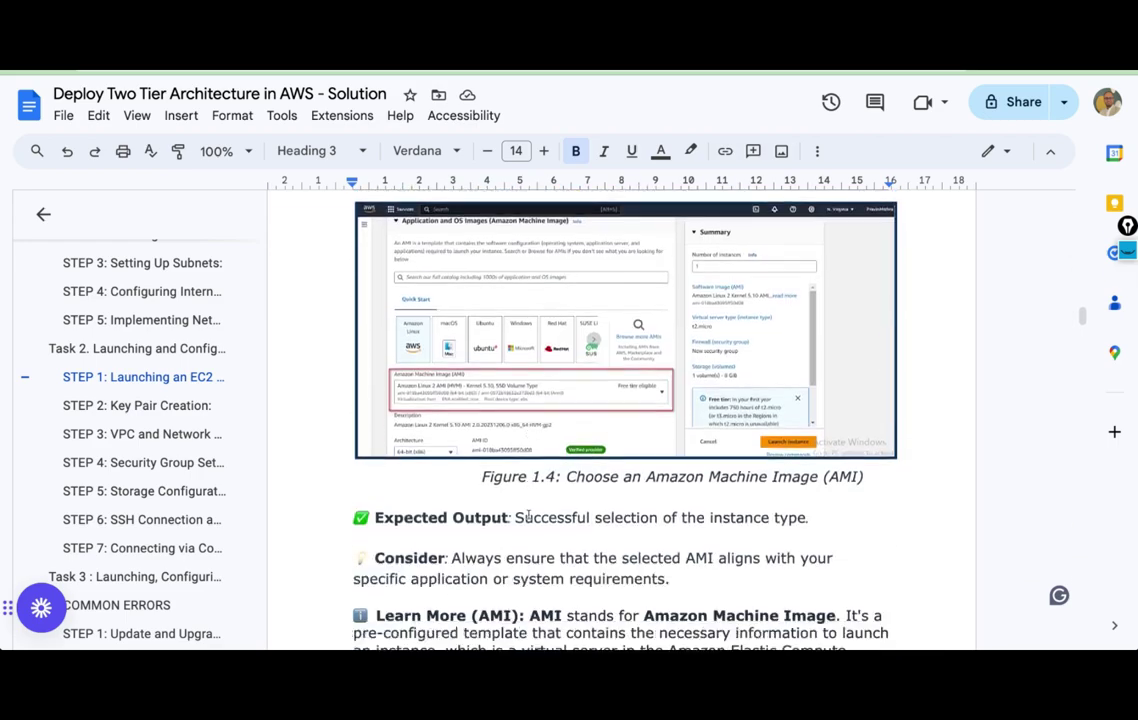
pyautogui.scroll(-2, 451, 523)
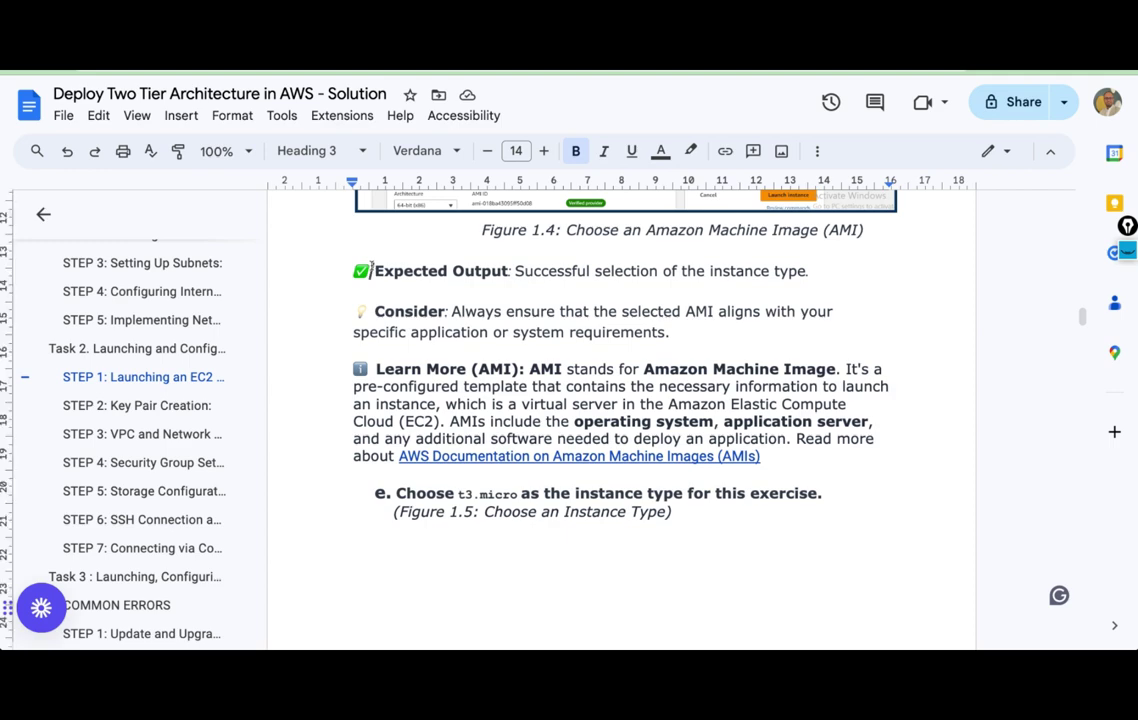
pyautogui.moveTo(345, 262); pyautogui.dragTo(803, 478)
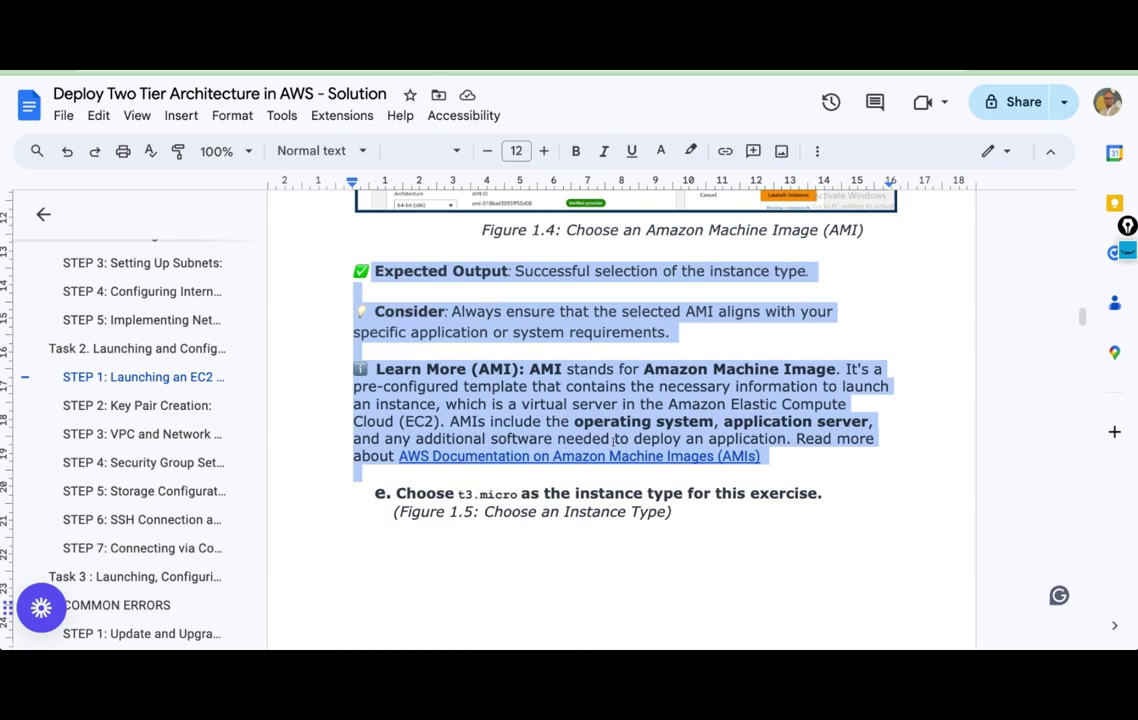
# Step: Scroll further and highlight the Port 22 and Port 80 security group explanations
pyautogui.scroll(-10, 614, 441)
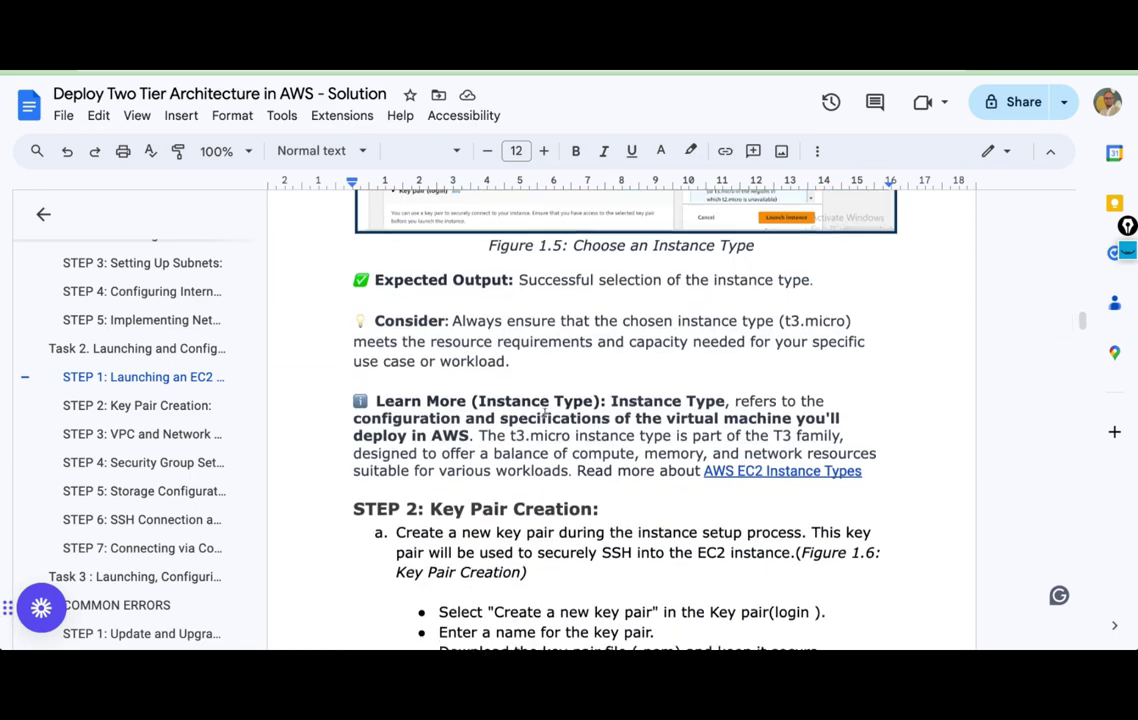
pyautogui.scroll(3, 545, 412)
pyautogui.scroll(-3, 511, 400)
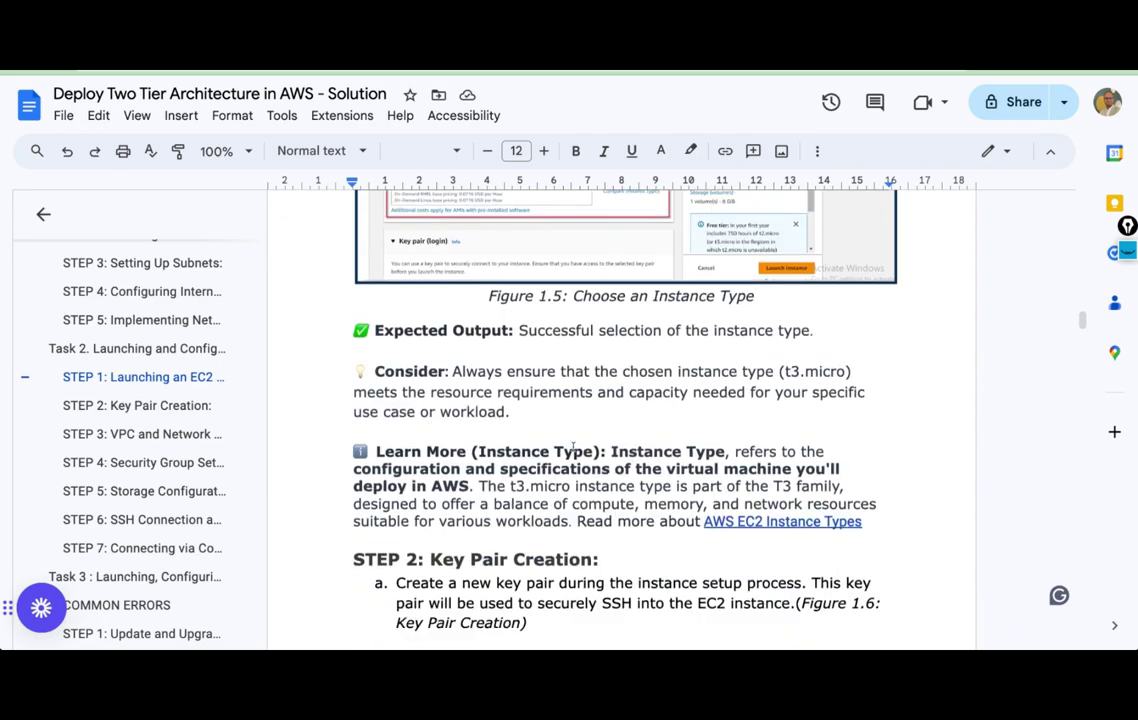
pyautogui.scroll(-8, 573, 449)
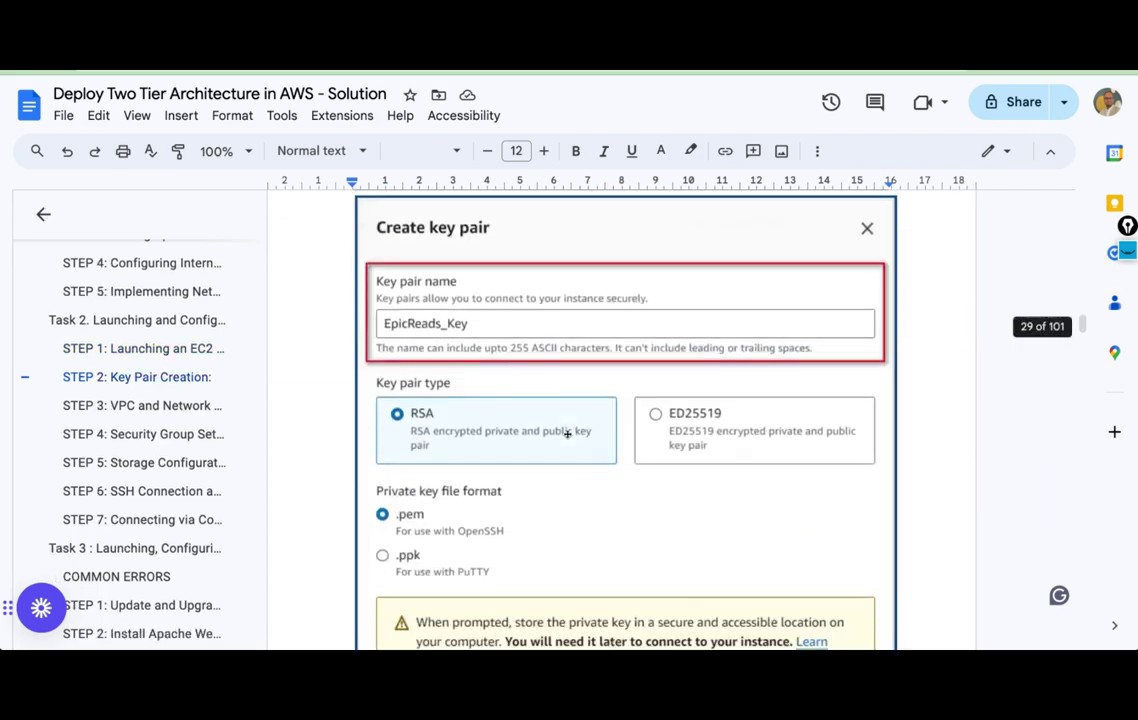
pyautogui.scroll(-12, 567, 434)
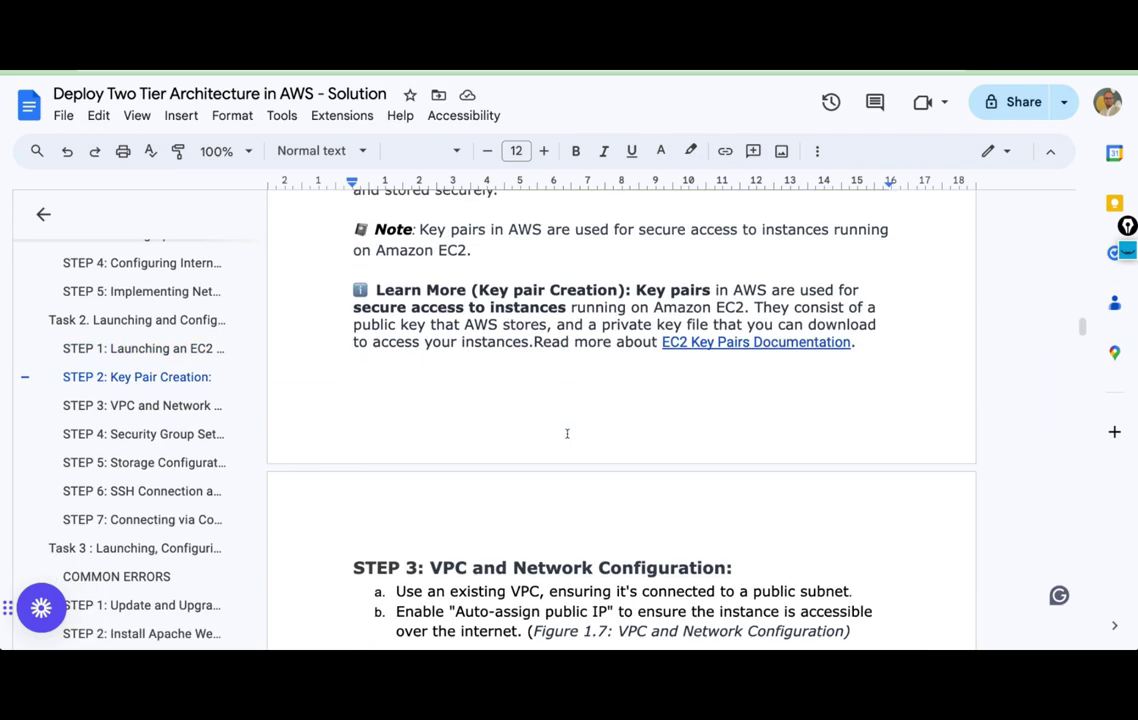
pyautogui.scroll(-3, 567, 434)
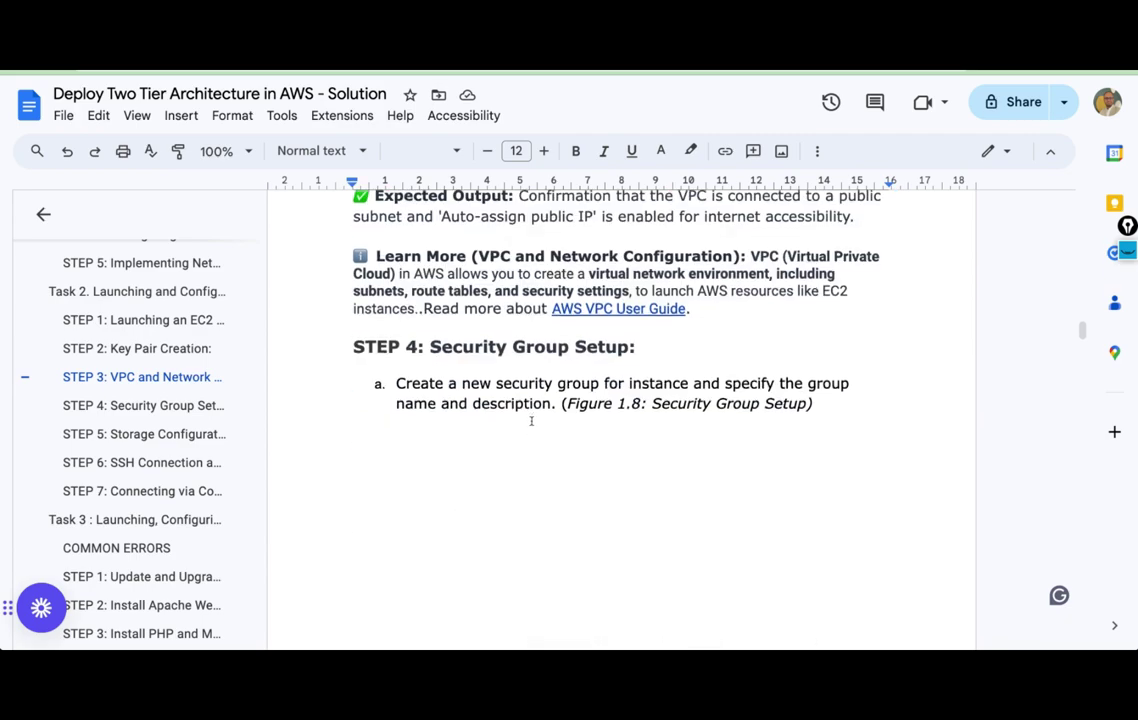
pyautogui.scroll(-8, 531, 421)
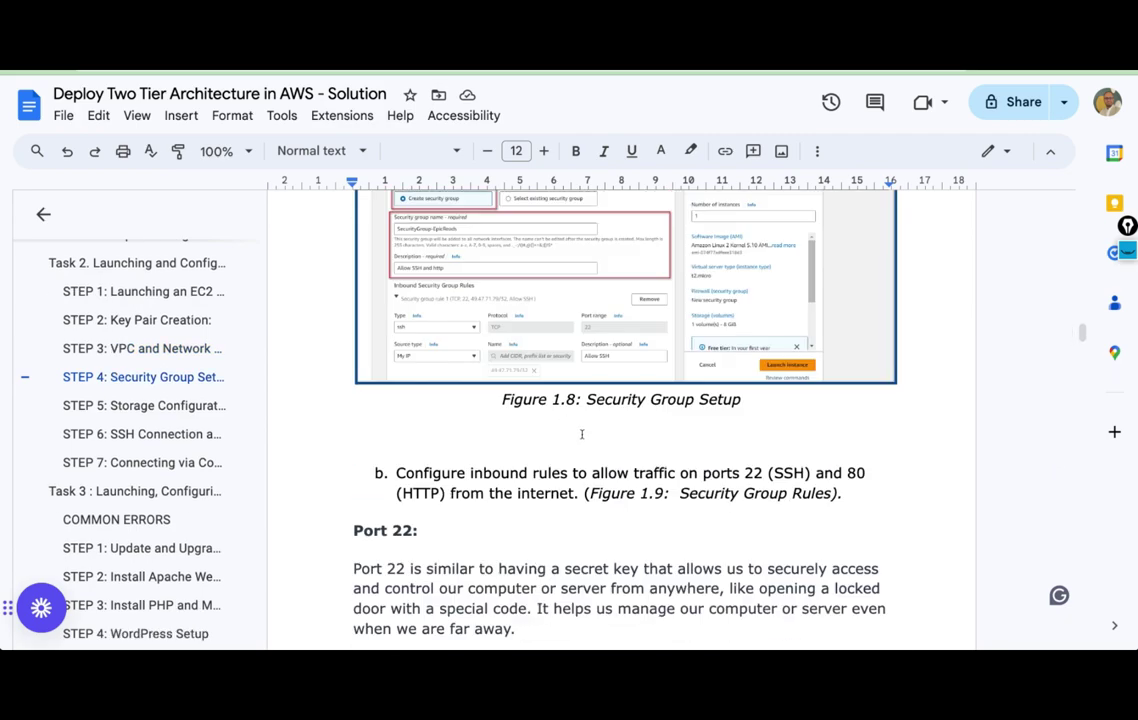
pyautogui.scroll(-5, 580, 436)
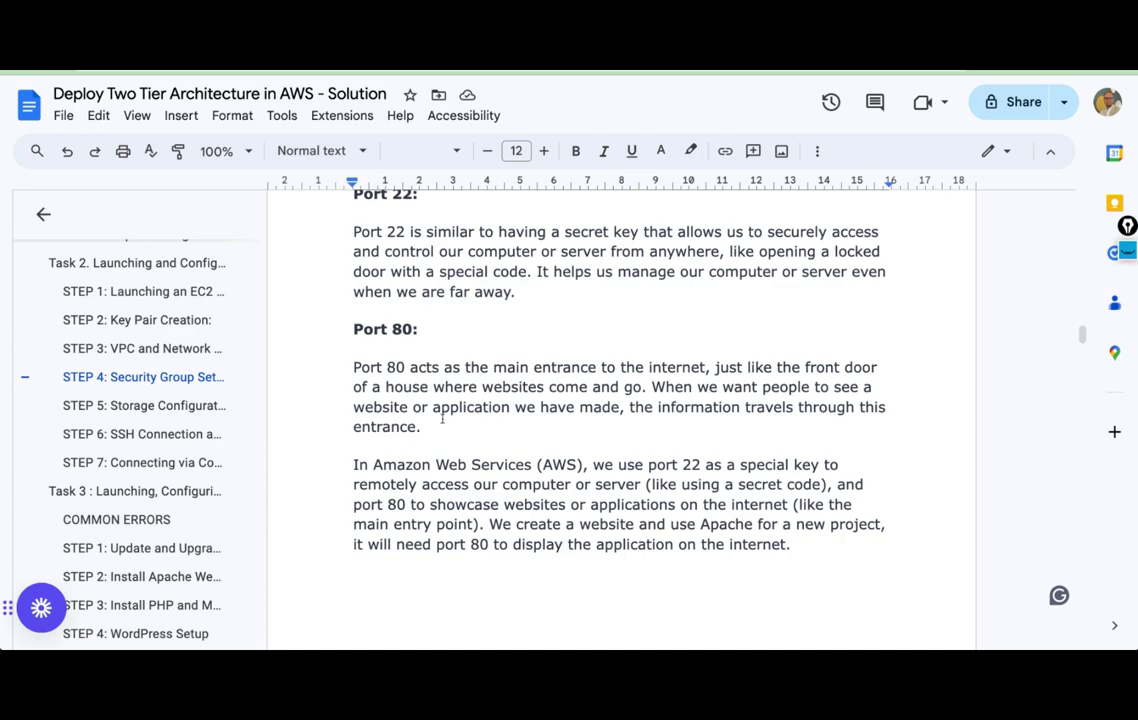
pyautogui.scroll(1, 442, 418)
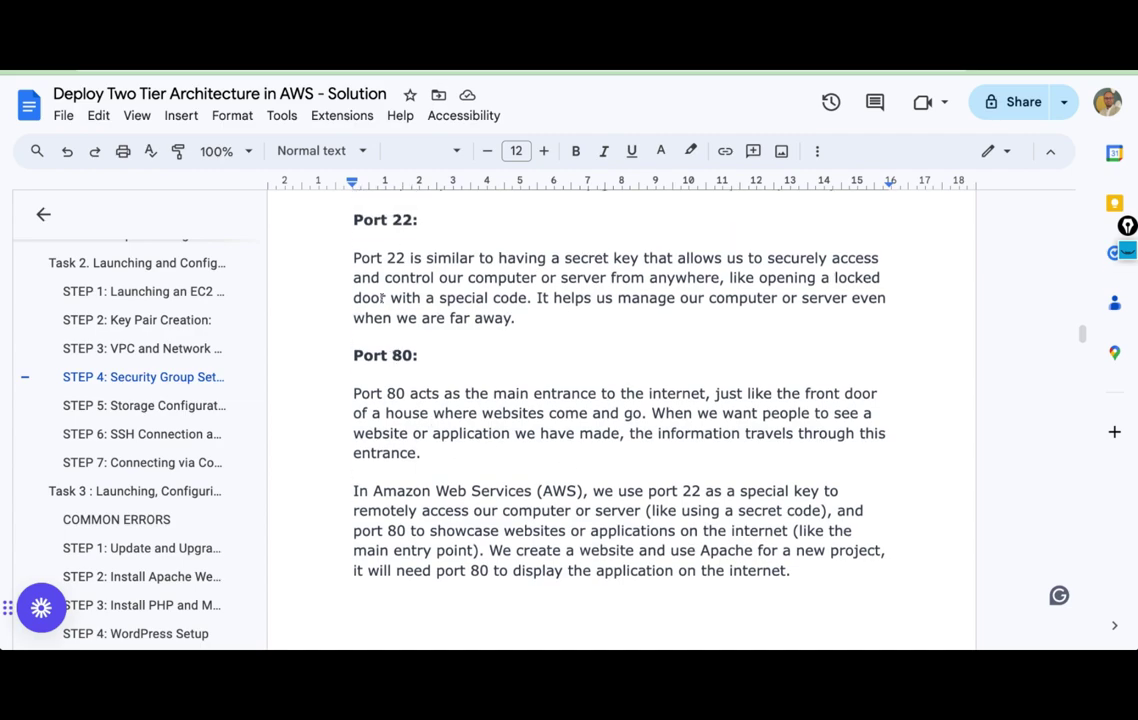
pyautogui.moveTo(318, 200); pyautogui.dragTo(604, 617)
# Step: Scroll down to Figure 1.11 and STEP 7's chmod 400 command
pyautogui.scroll(-6, 604, 617)
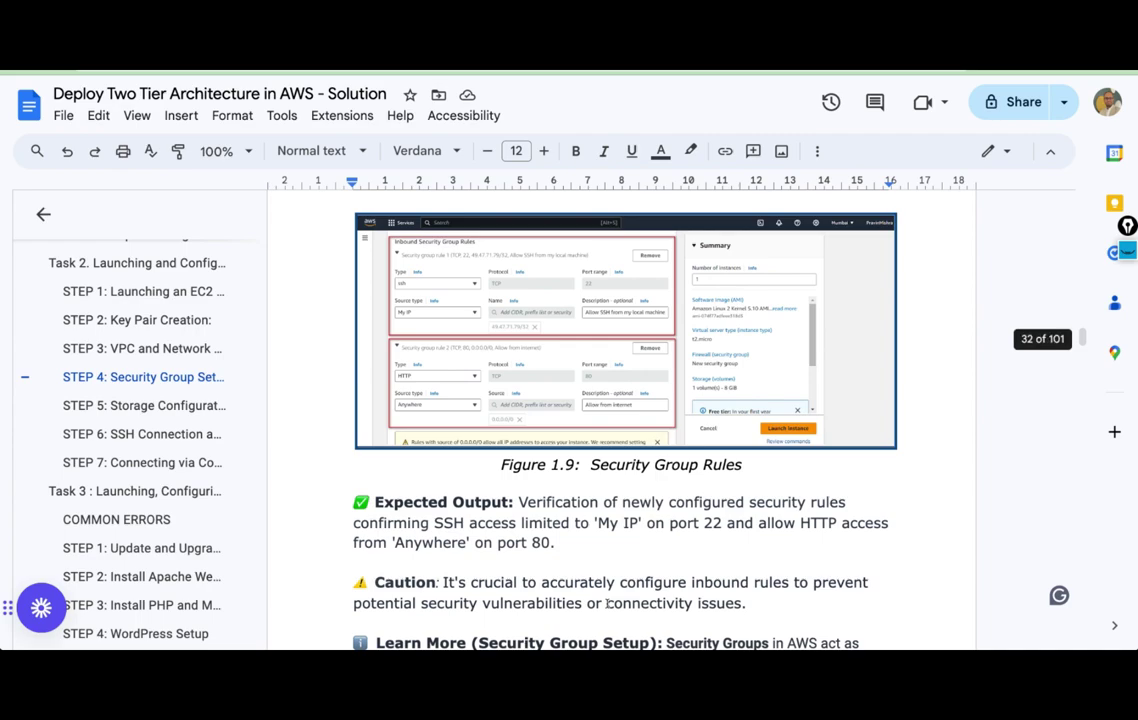
pyautogui.scroll(-4, 606, 603)
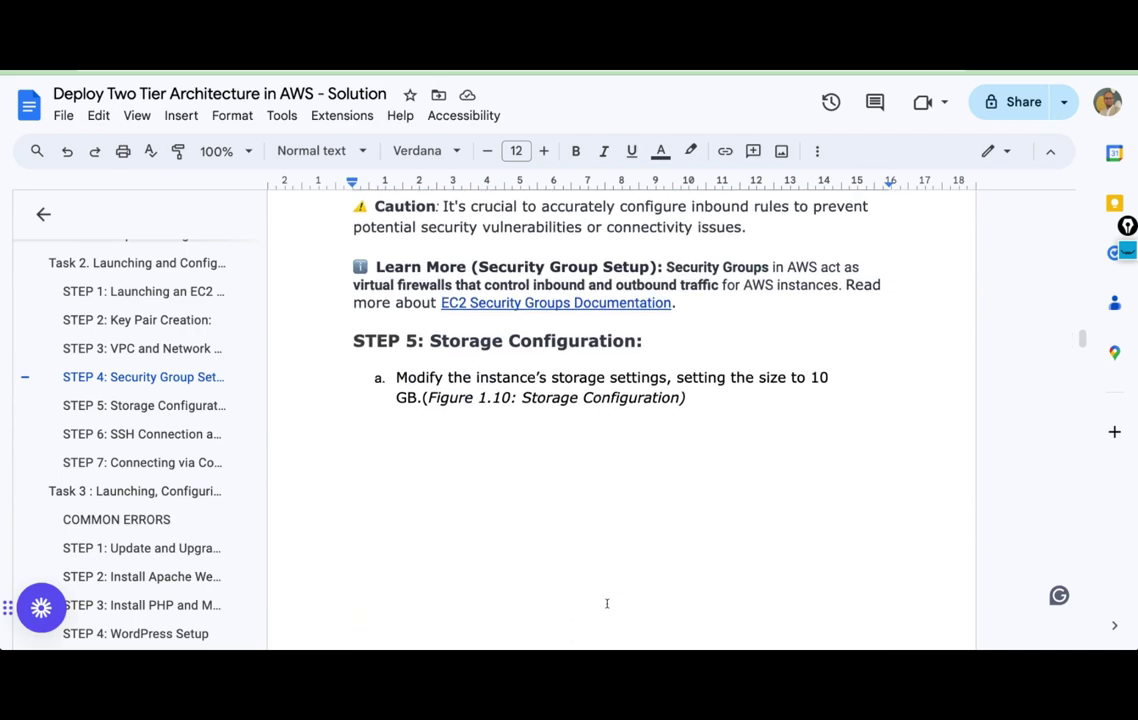
pyautogui.scroll(-5, 606, 603)
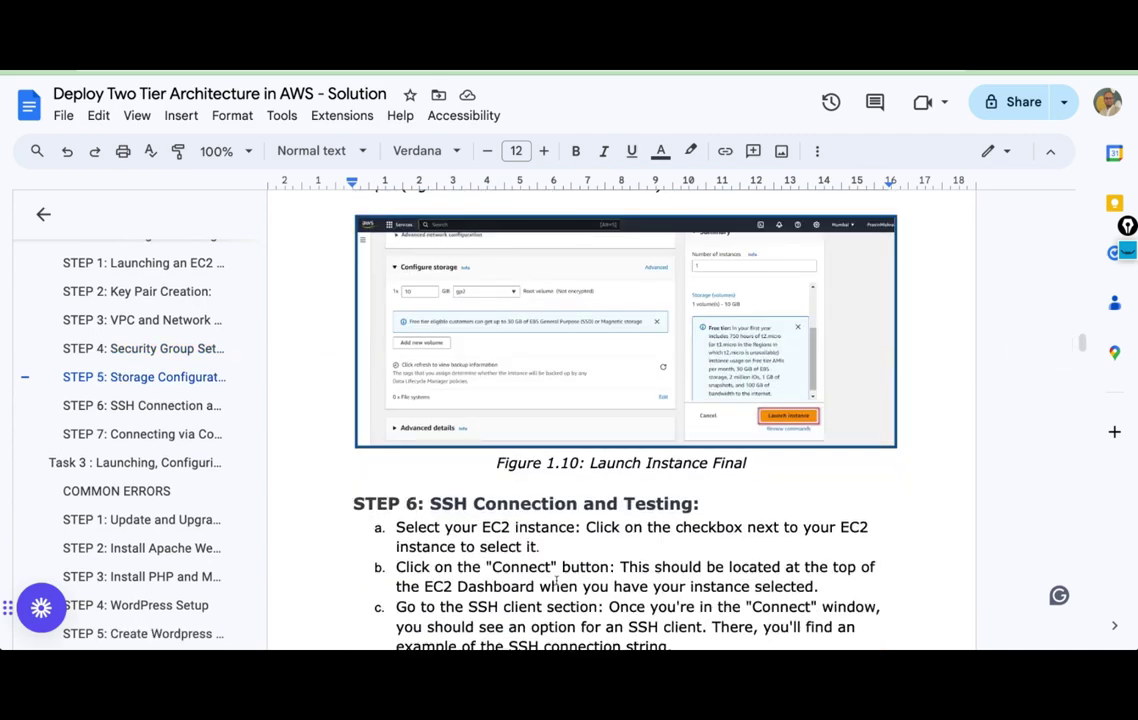
pyautogui.scroll(-9, 556, 580)
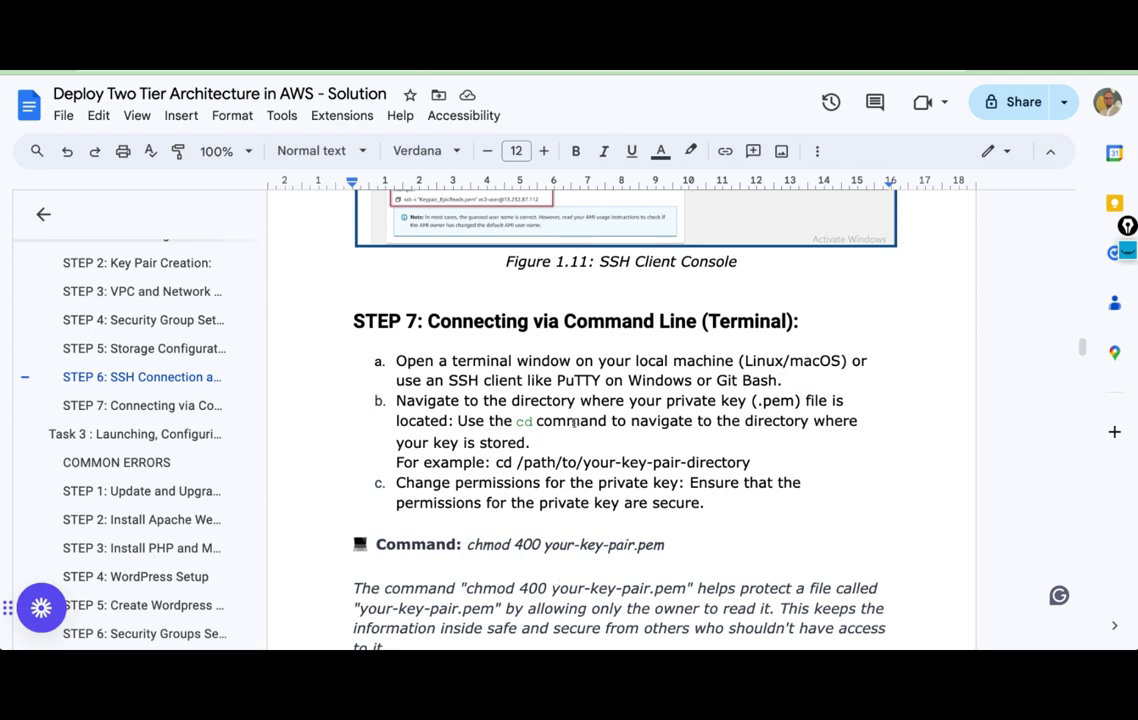
pyautogui.scroll(3, 574, 423)
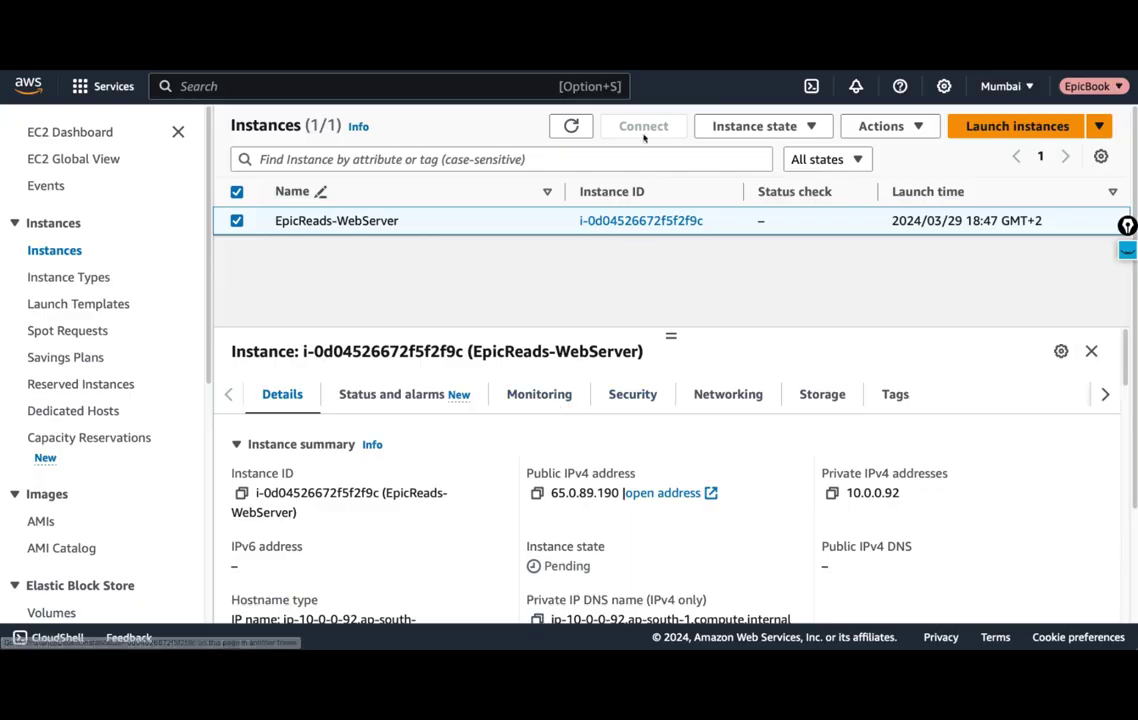
# Step: Refresh the instances, compare Session Manager, SSH client, serial console and Instance Connect options, then return to the guide
pyautogui.click(571, 127)
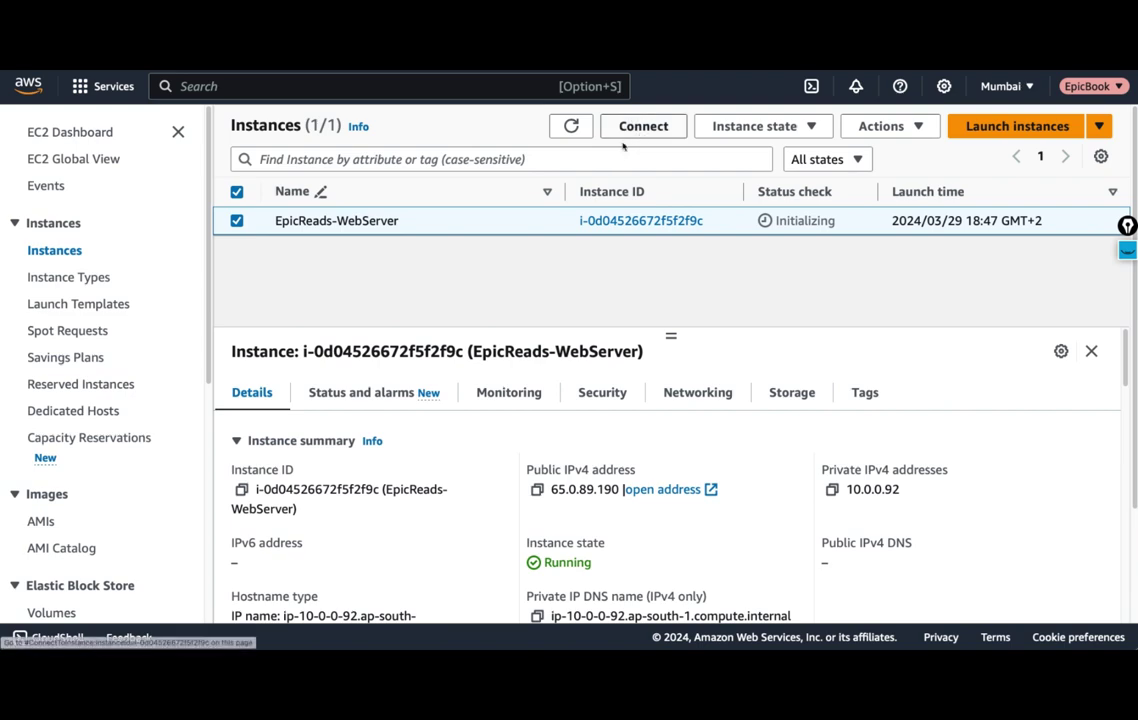
pyautogui.click(631, 128)
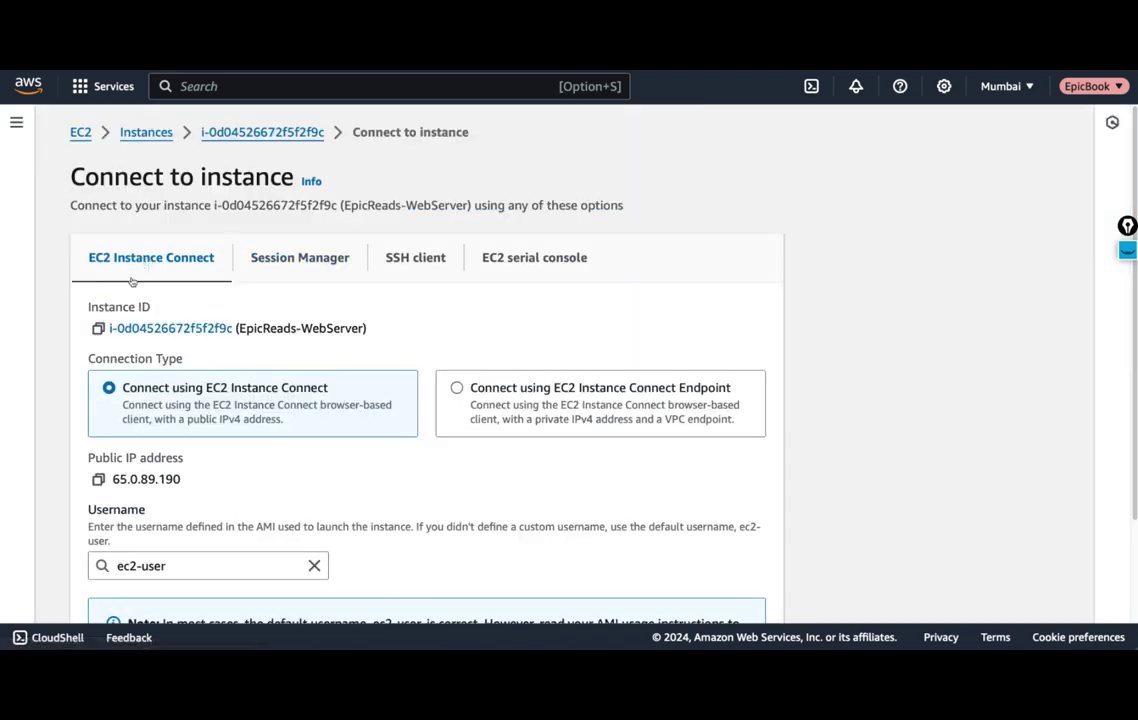
pyautogui.click(330, 262)
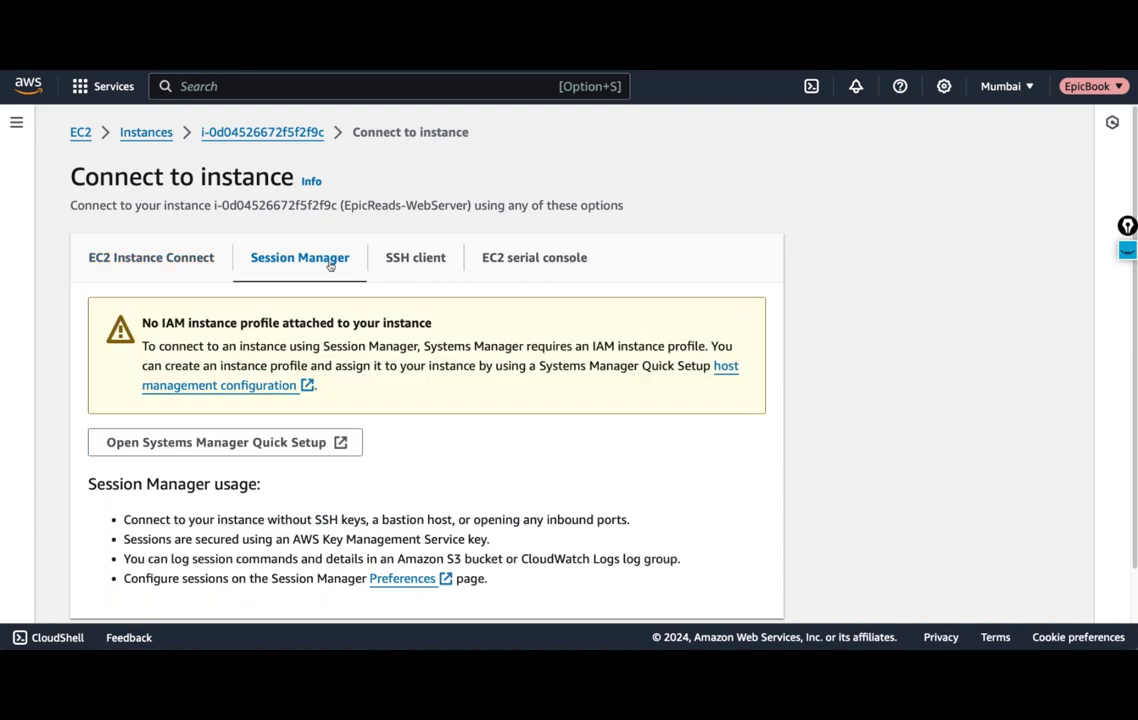
pyautogui.click(418, 266)
pyautogui.click(515, 266)
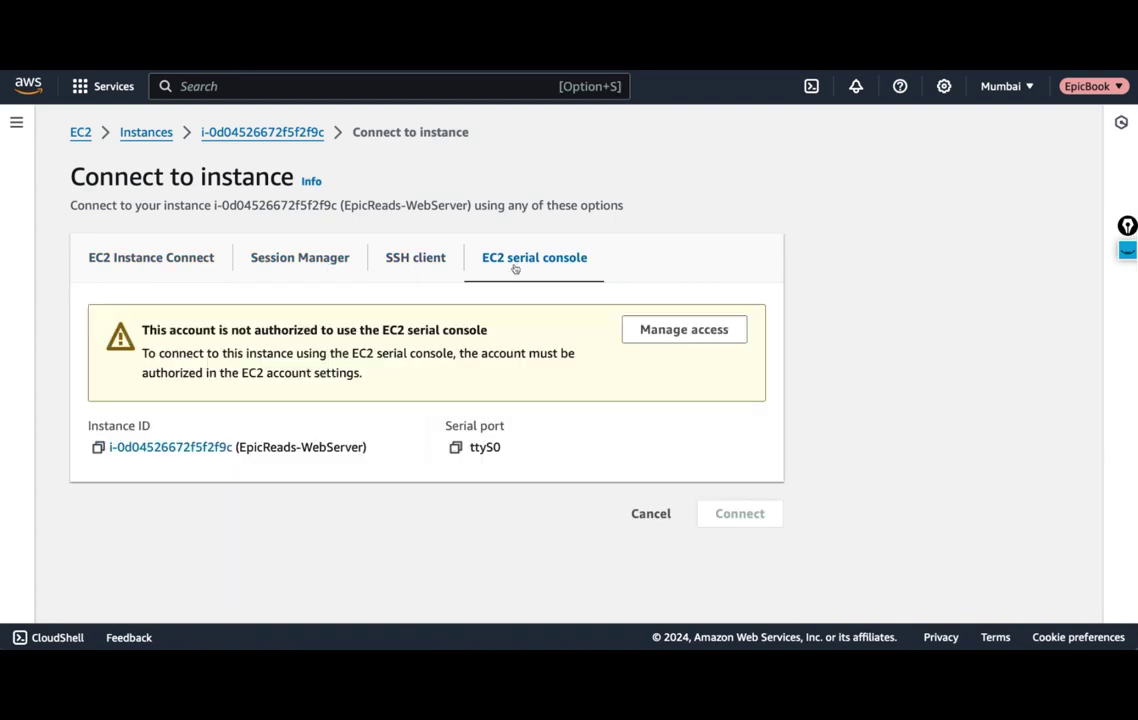
pyautogui.click(403, 268)
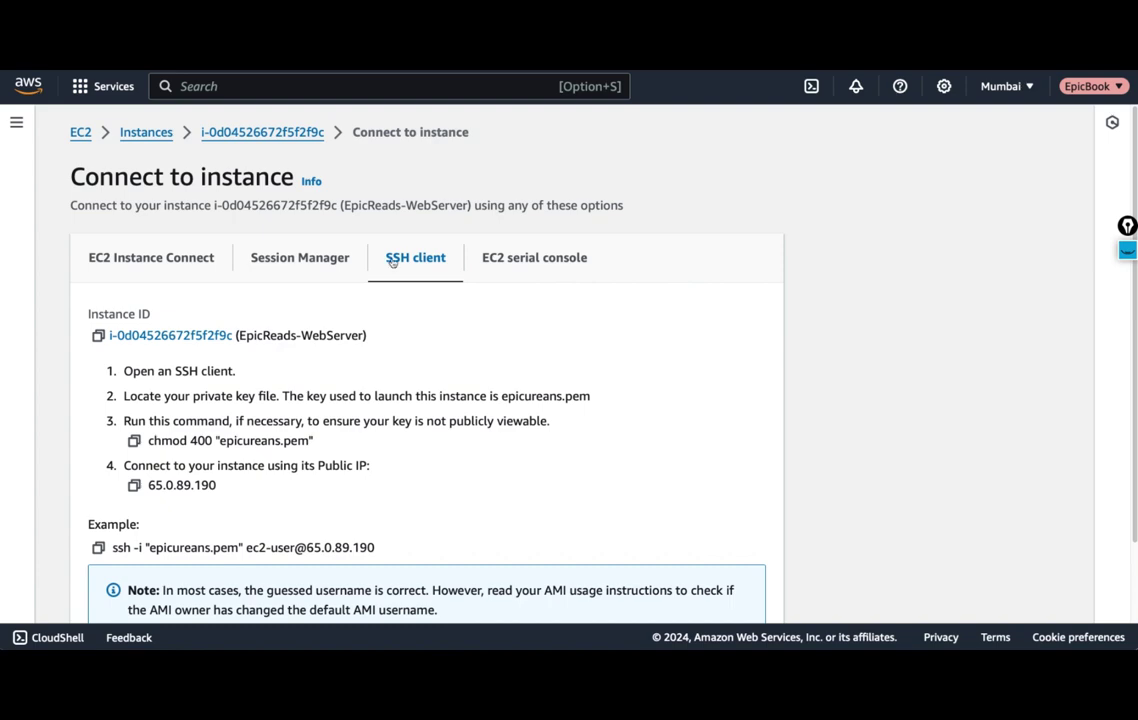
pyautogui.click(116, 262)
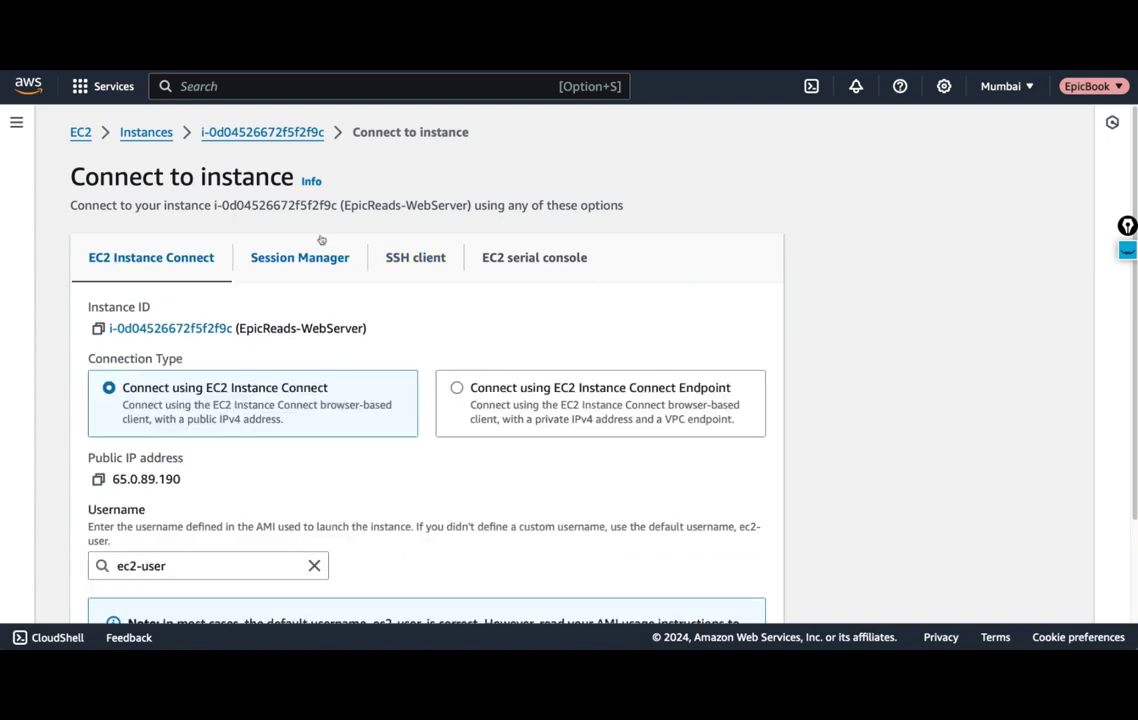
pyautogui.click(302, 257)
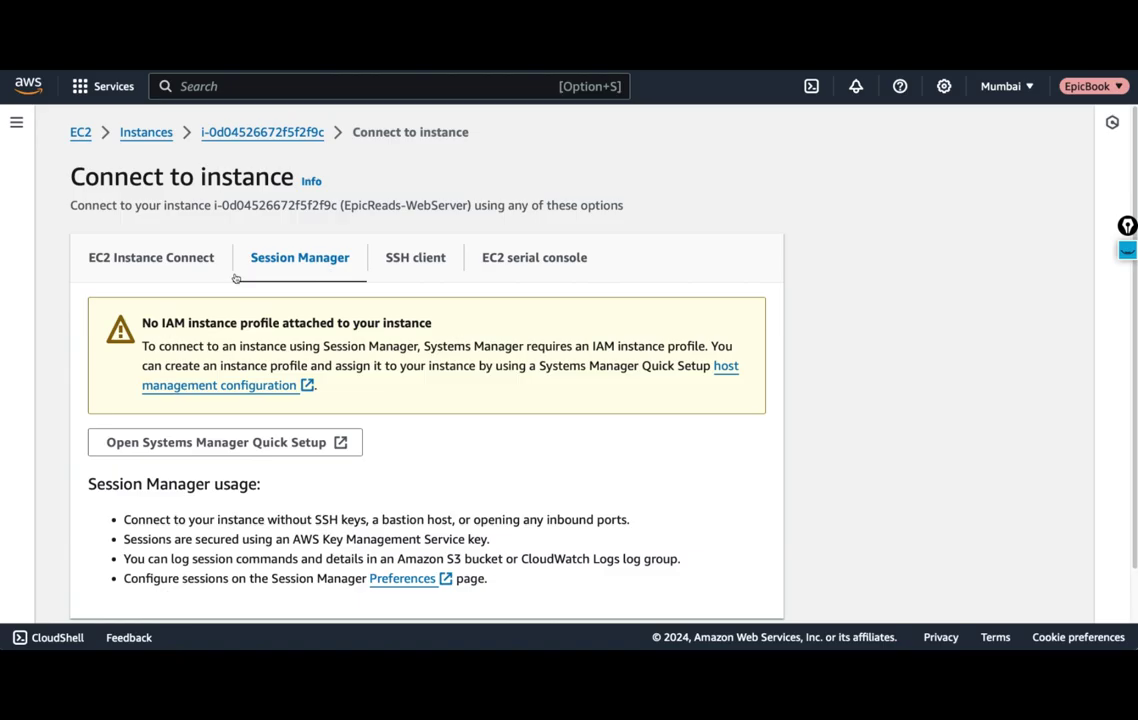
pyautogui.hotkey('ctrl', 'Tab')
pyautogui.scroll(-5, 142, 562)
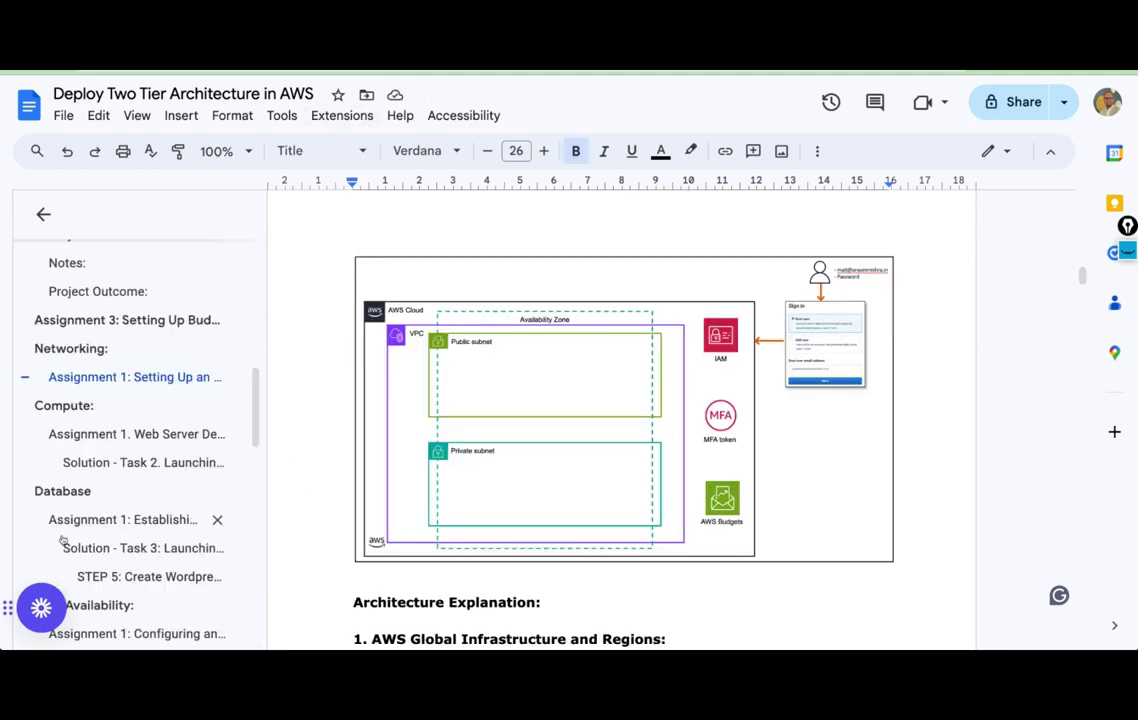
pyautogui.scroll(-5, 61, 539)
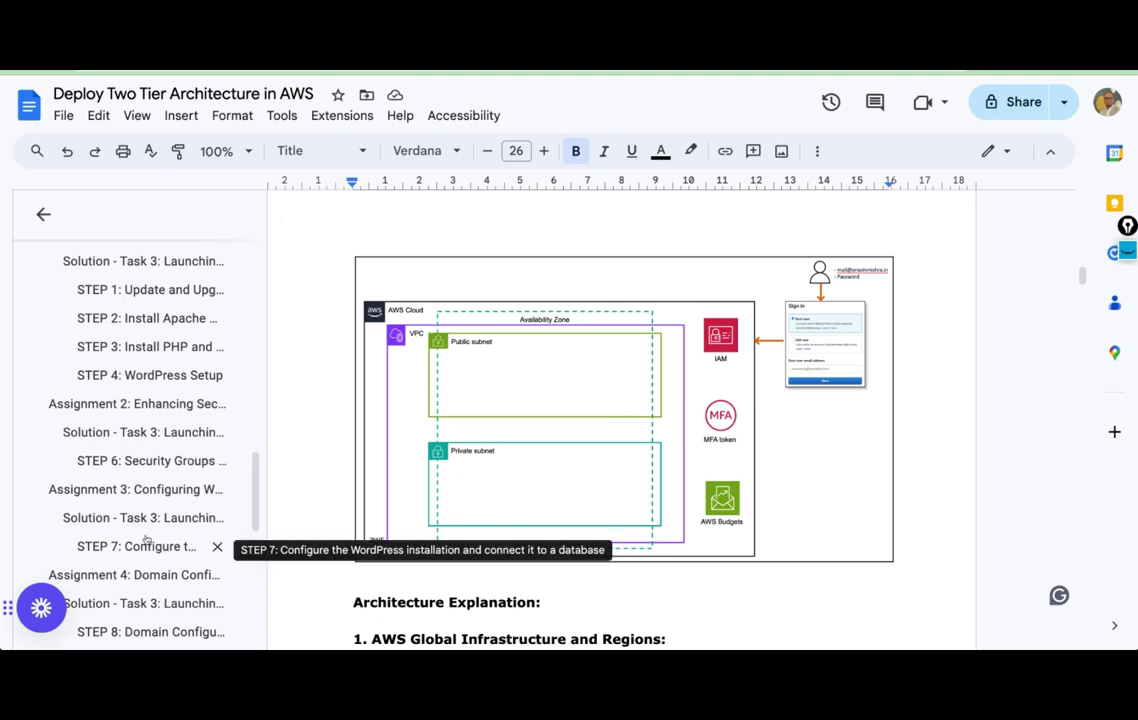
pyautogui.scroll(-1, 157, 585)
pyautogui.scroll(-5, 157, 585)
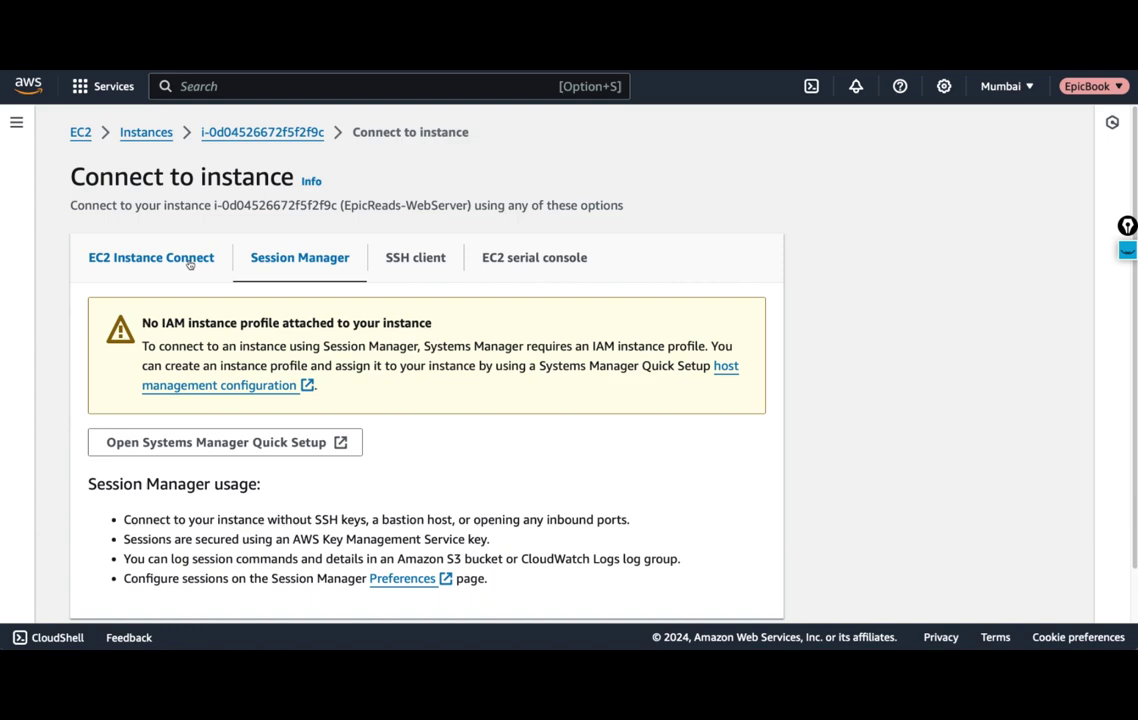
# Step: Connect to EpicReads-WebServer via EC2 Instance Connect and bring up the Amazon Linux 2 shell prompt
pyautogui.click(190, 262)
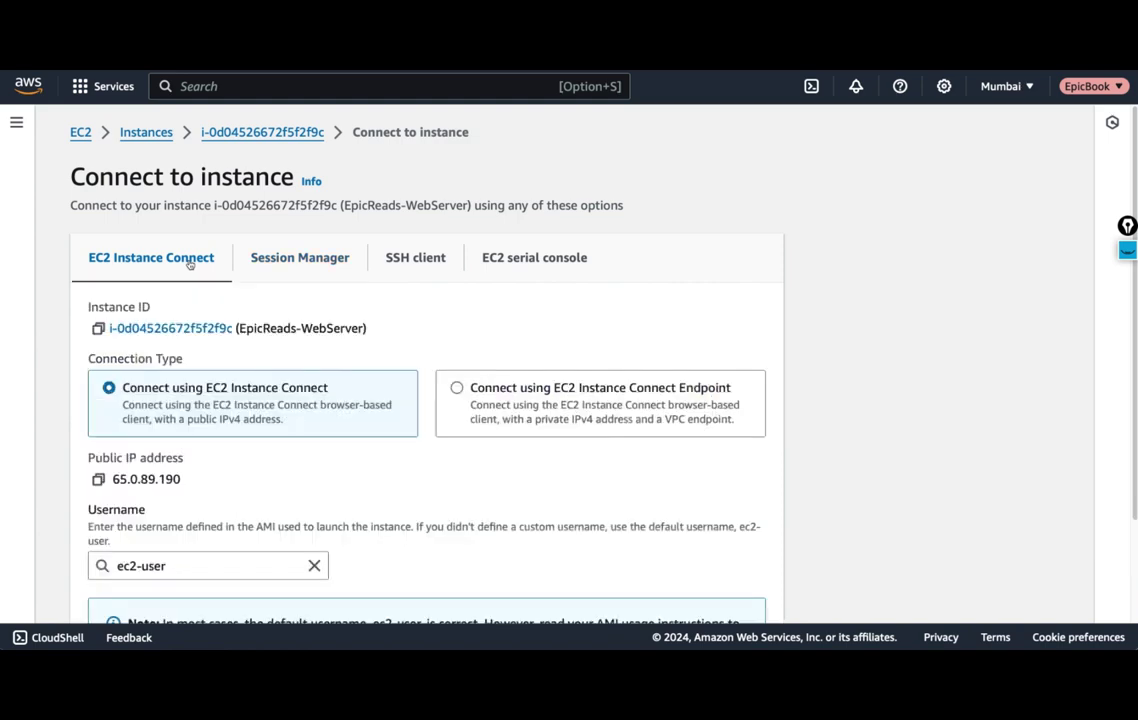
pyautogui.scroll(-2, 303, 474)
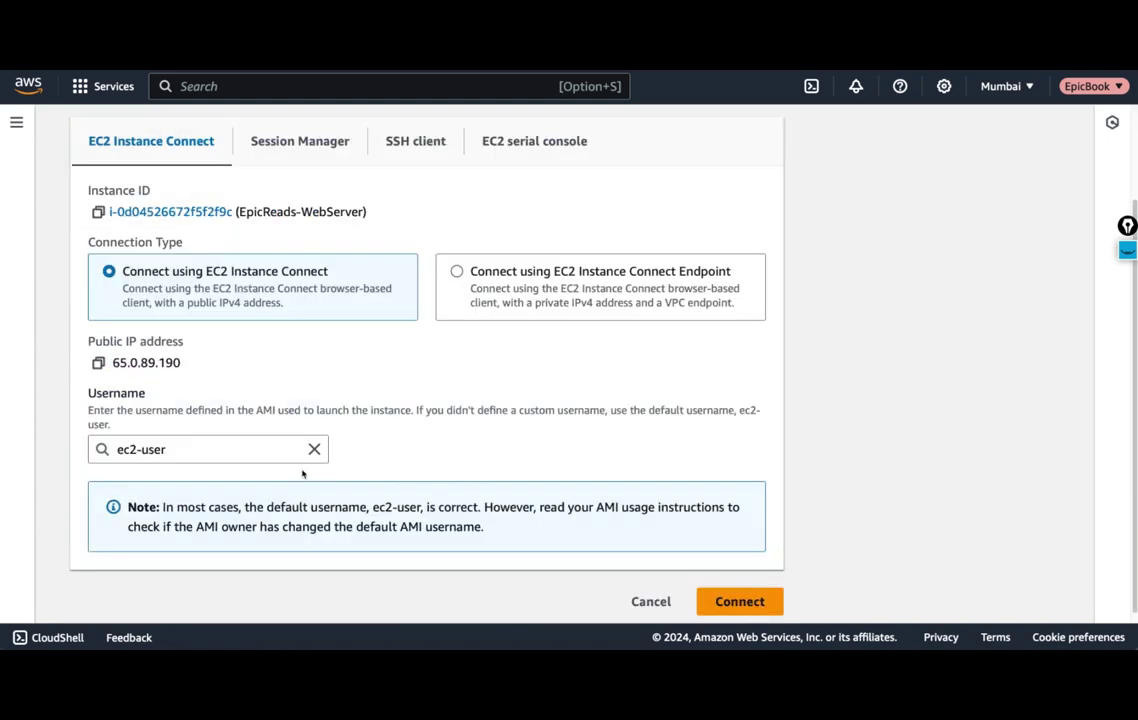
pyautogui.click(736, 603)
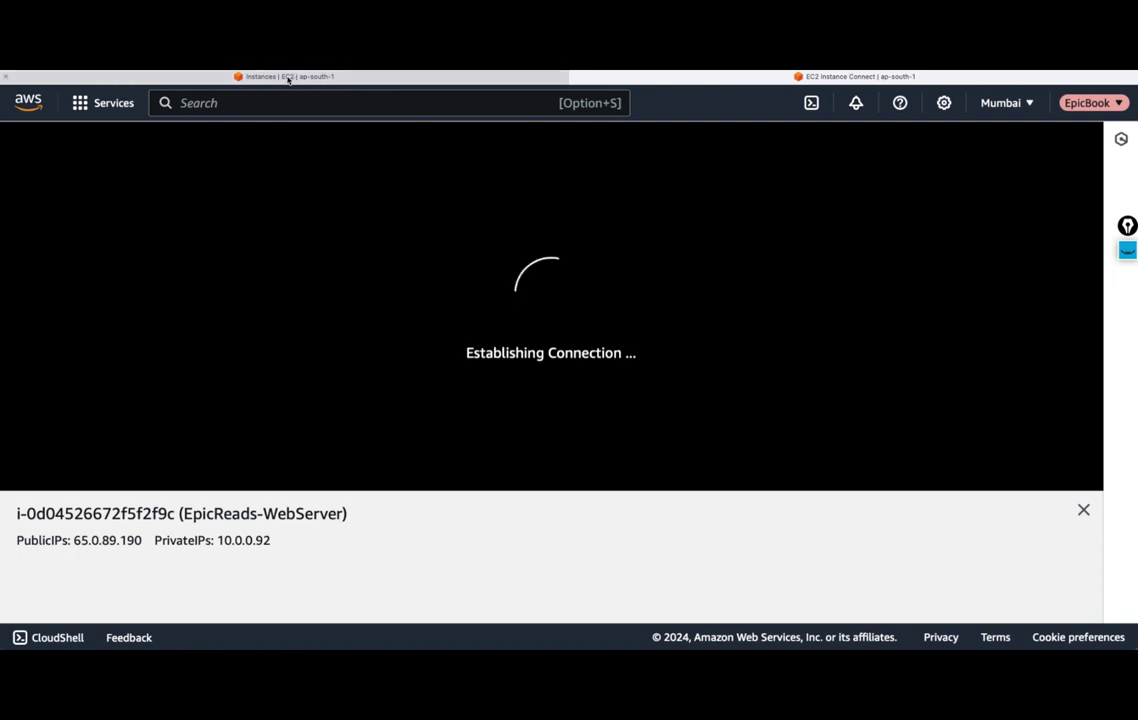
pyautogui.click(288, 77)
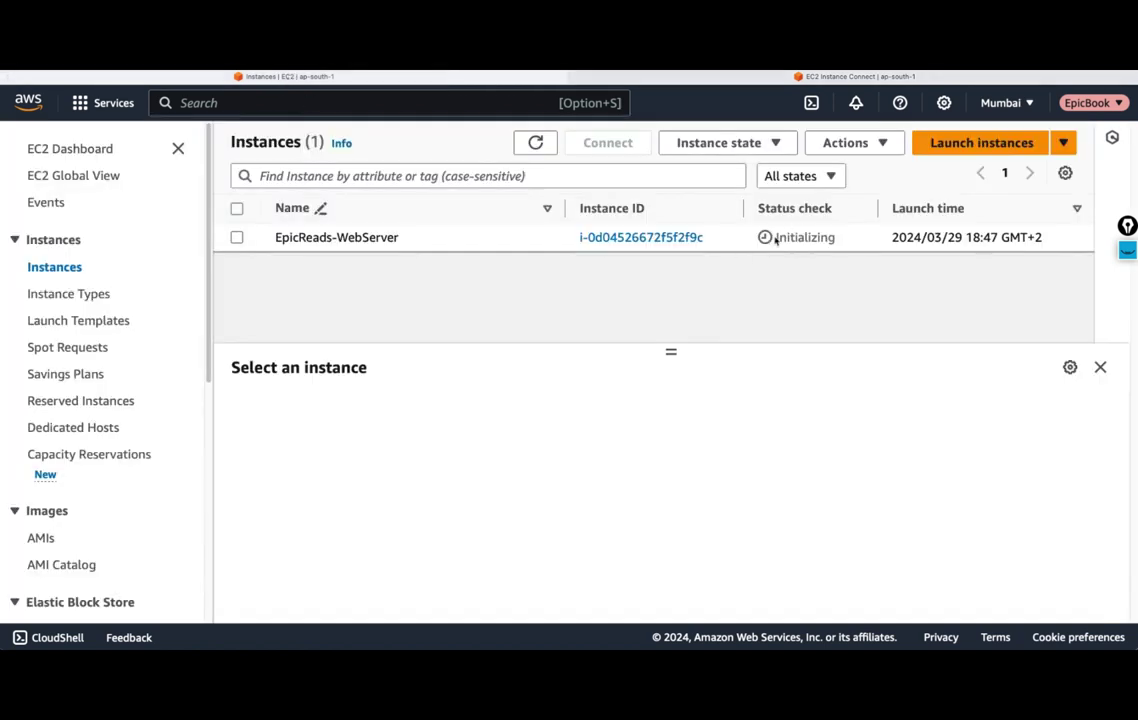
pyautogui.doubleClick(836, 241)
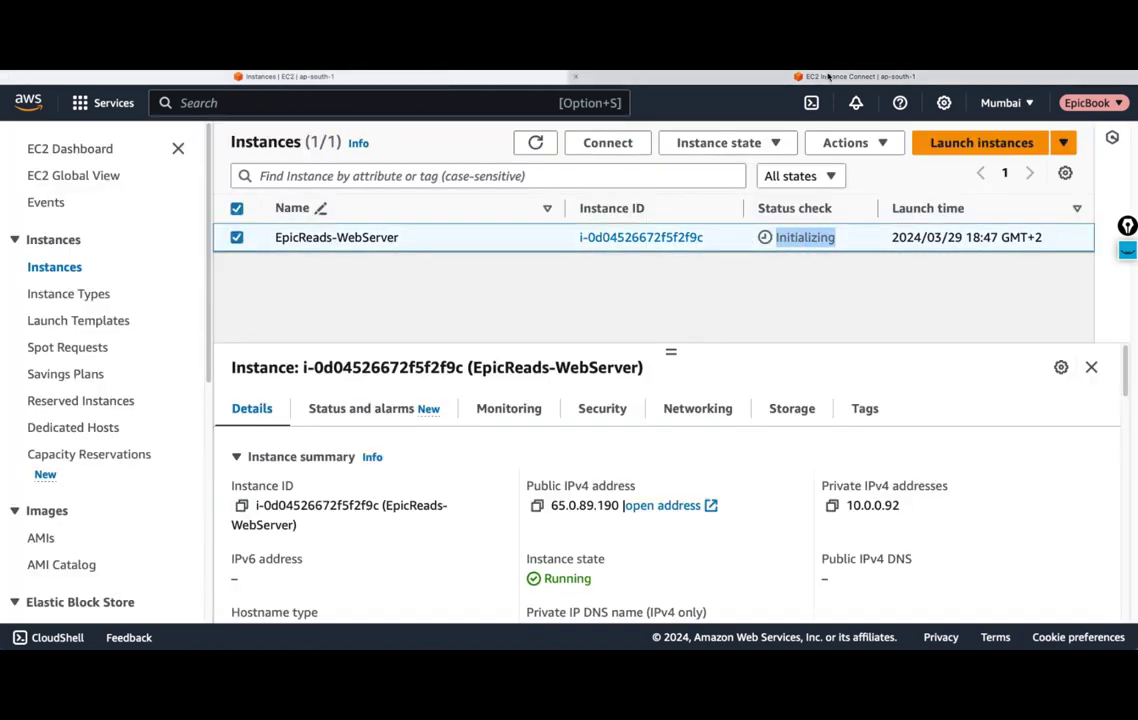
pyautogui.click(828, 77)
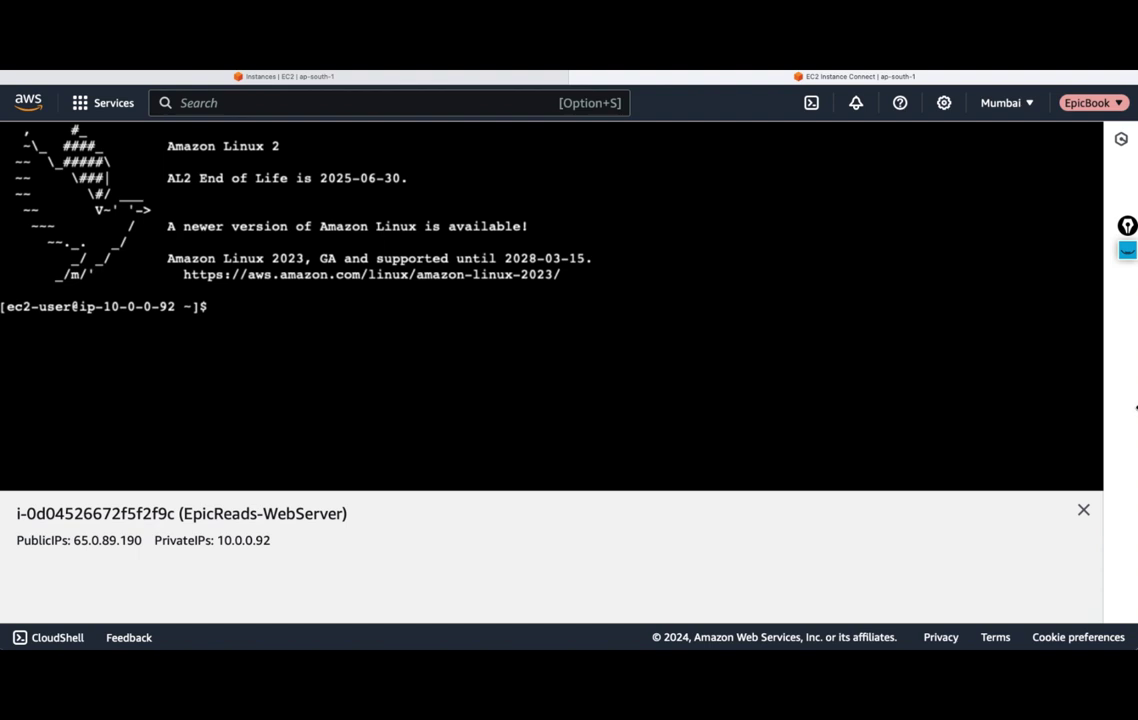
pyautogui.click(476, 420)
pyautogui.press('Return')
pyautogui.press('Return')
pyautogui.press('Return')
pyautogui.press('Return')
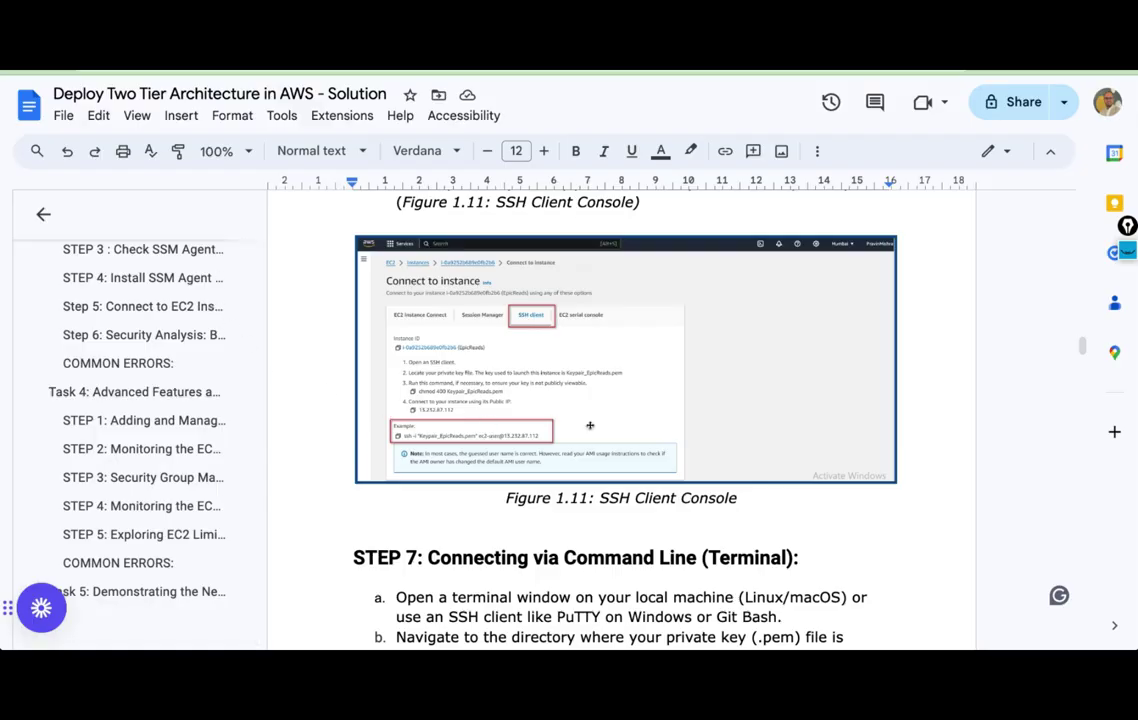
# Step: Scroll to STEP 7's chmod 400 and ssh commands, then open EpicReads-WebServer's SSH client instructions
pyautogui.scroll(-4, 554, 481)
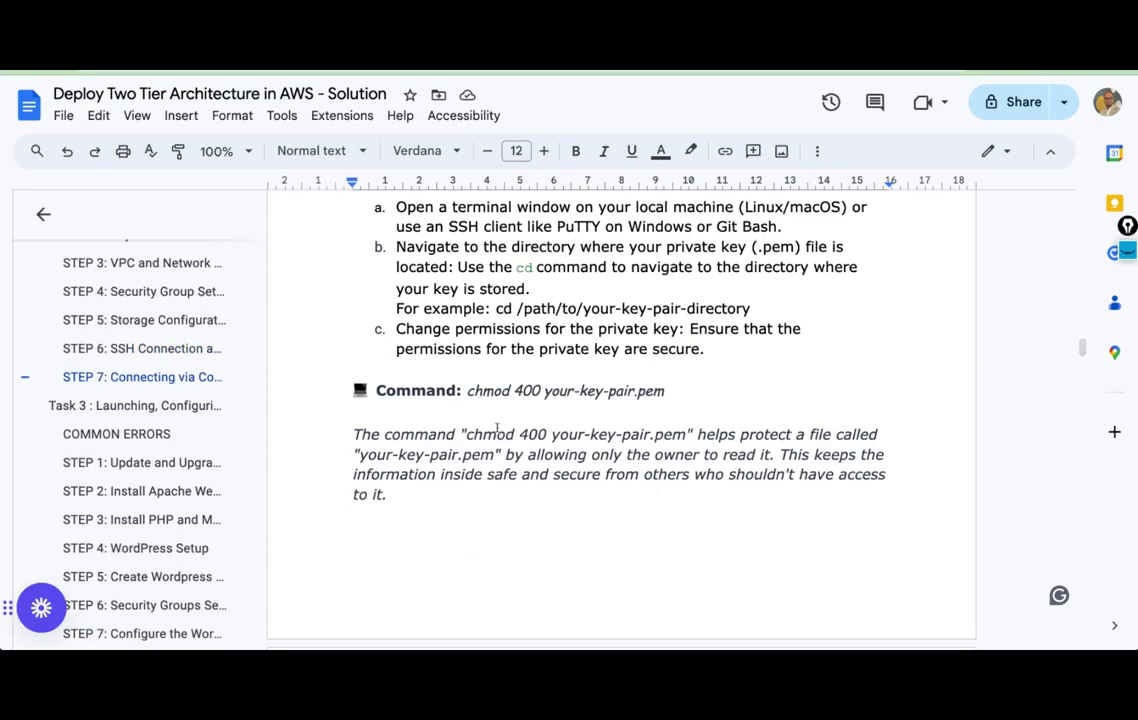
pyautogui.scroll(-4, 497, 428)
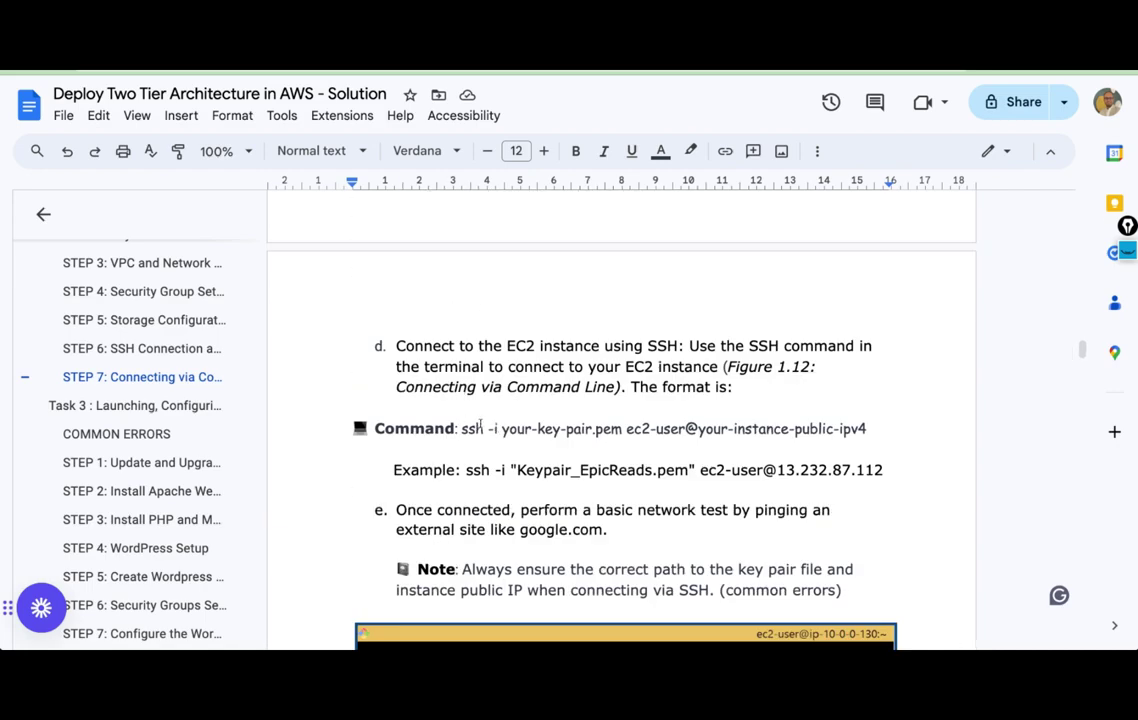
pyautogui.scroll(-2, 480, 426)
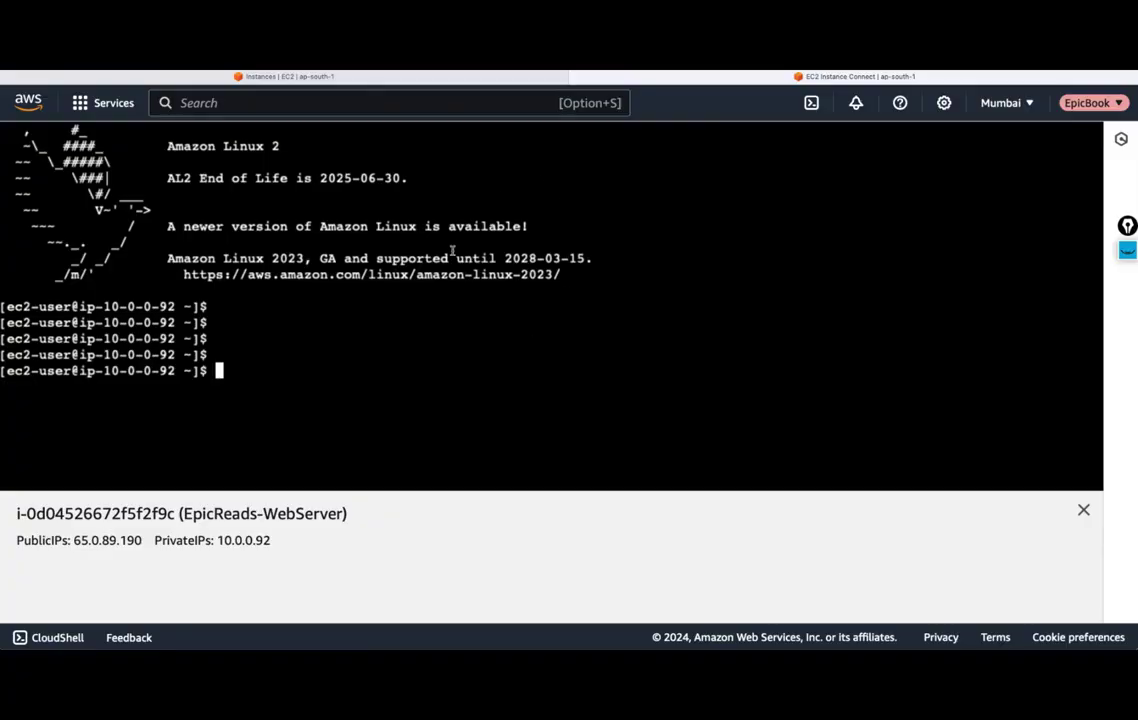
pyautogui.click(390, 78)
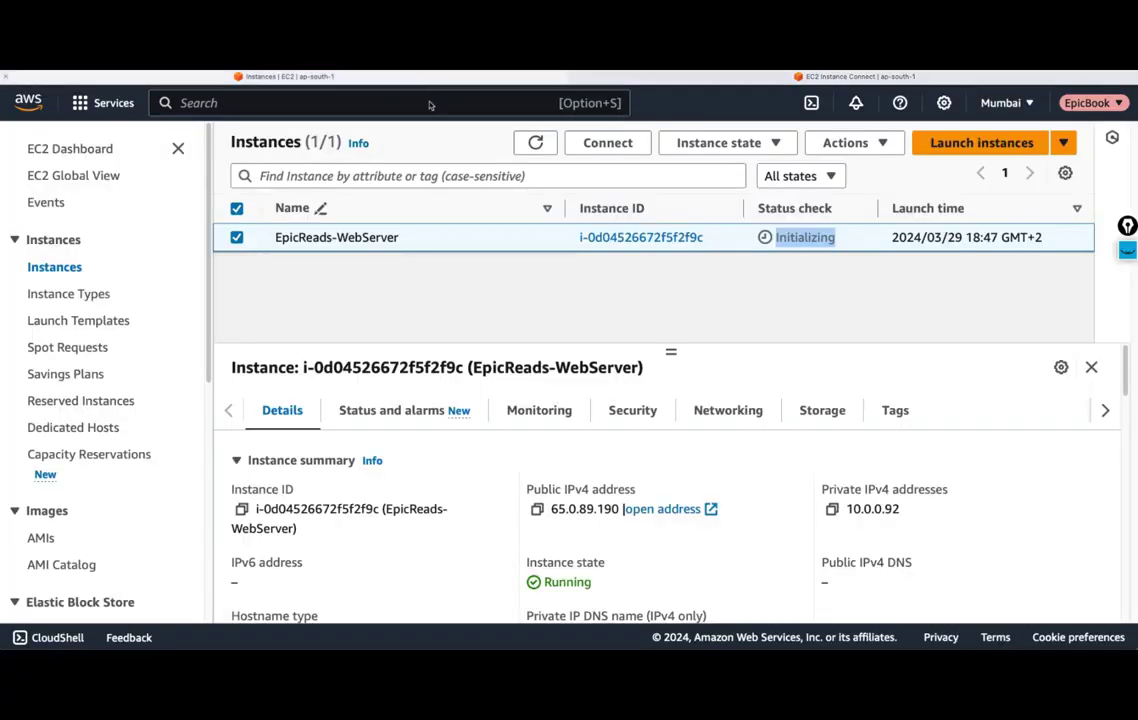
pyautogui.click(609, 144)
pyautogui.click(400, 280)
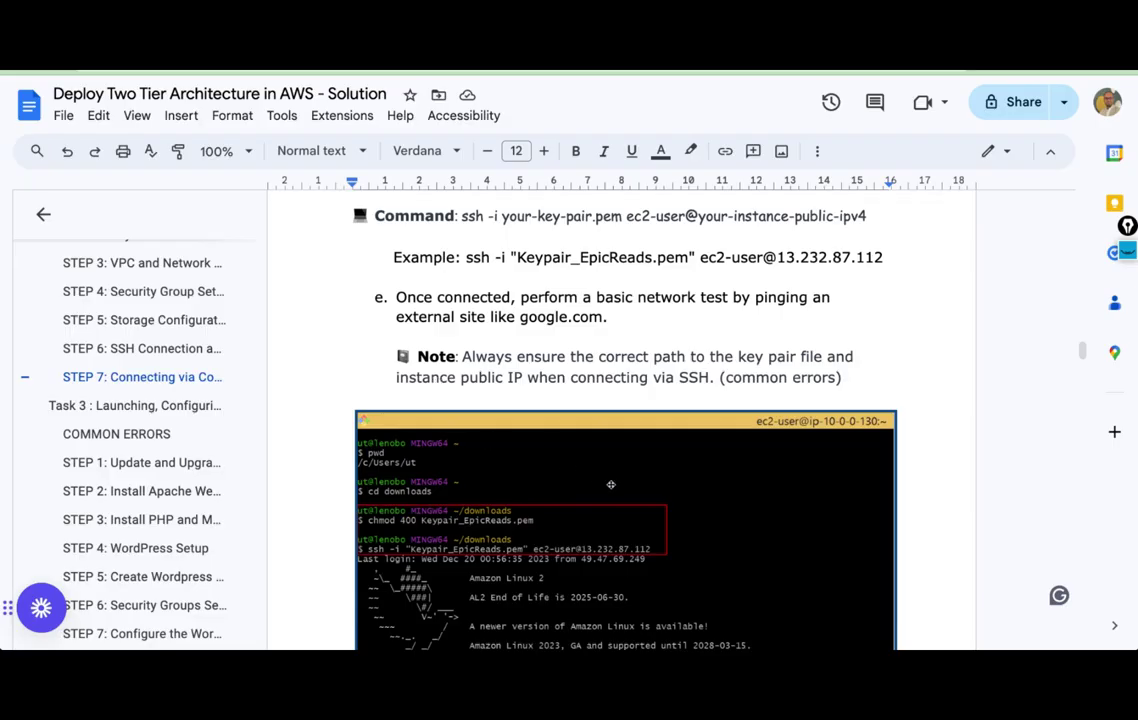
# Step: Find the Task 3 WordPress installation heading and highlight its title, then the word WordPress
pyautogui.scroll(-3, 490, 452)
pyautogui.scroll(-6, 530, 520)
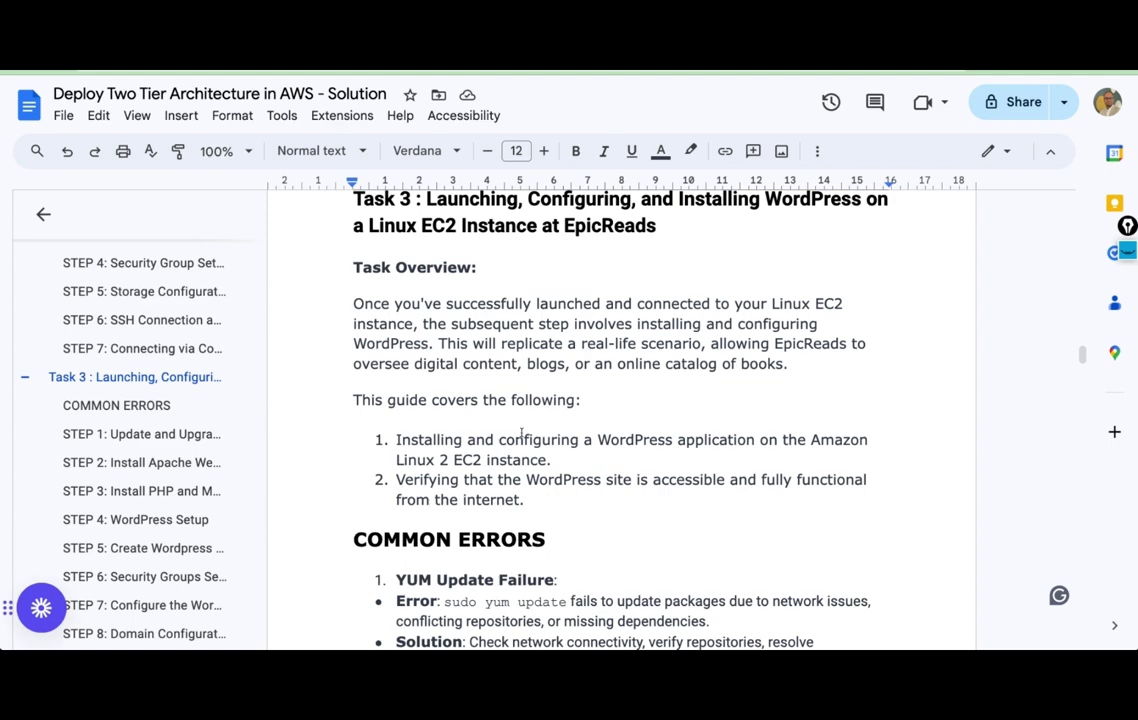
pyautogui.scroll(1, 487, 485)
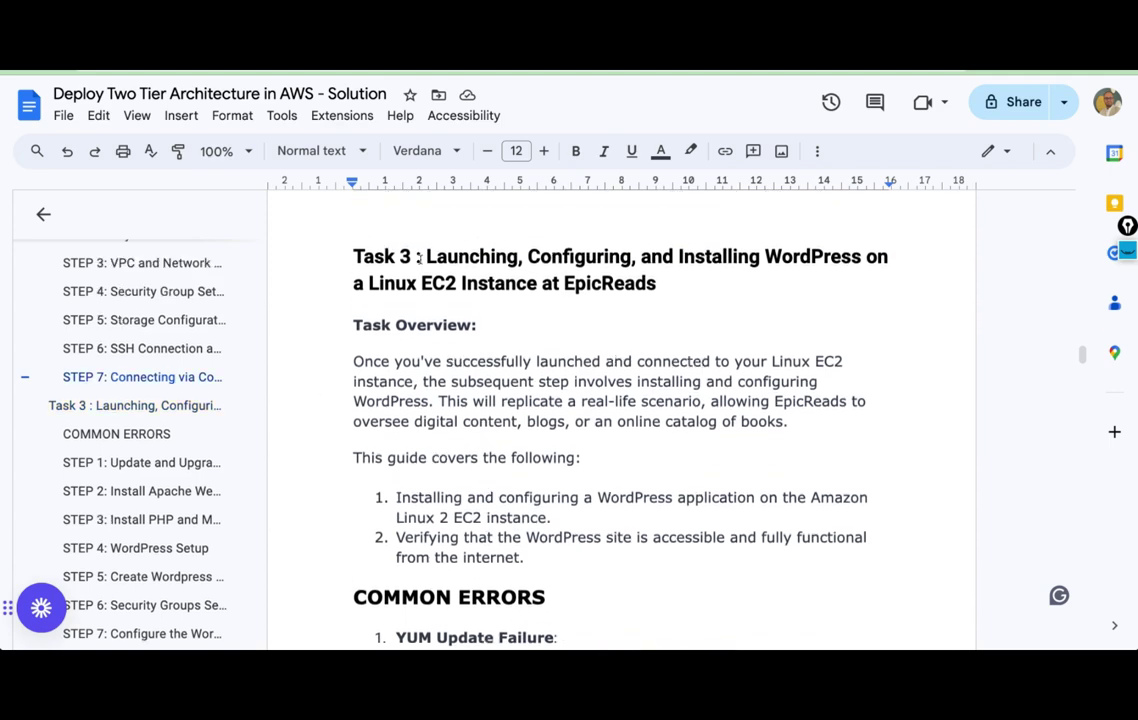
pyautogui.moveTo(427, 256); pyautogui.dragTo(692, 285)
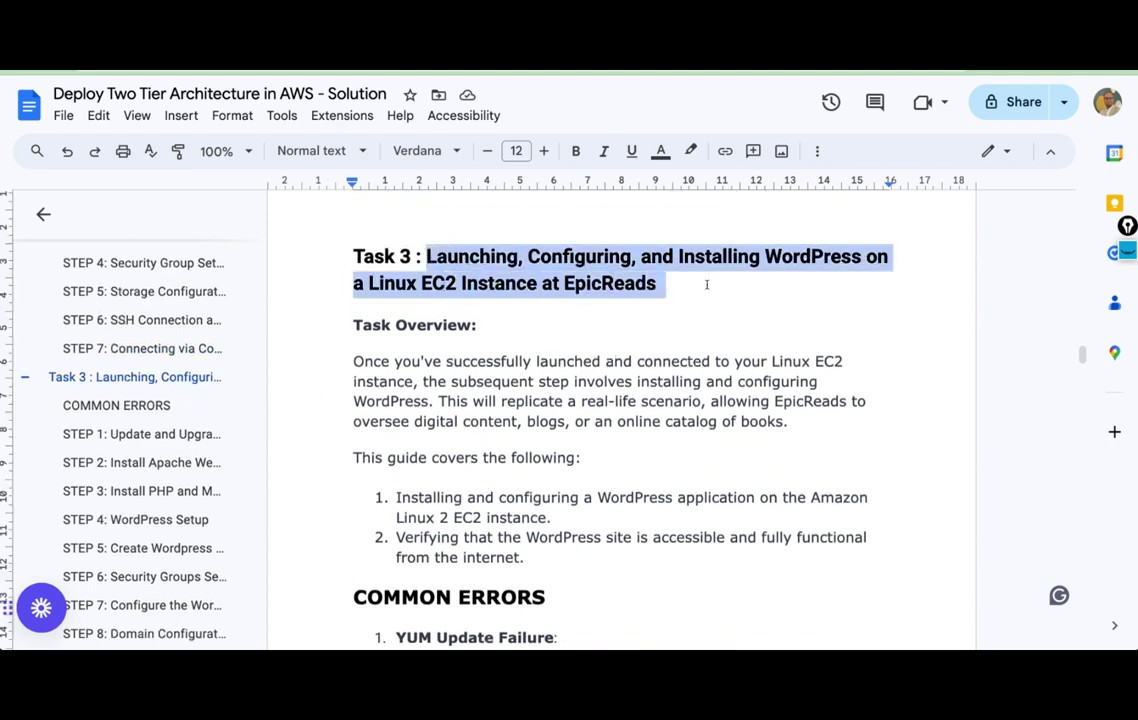
pyautogui.click(800, 256)
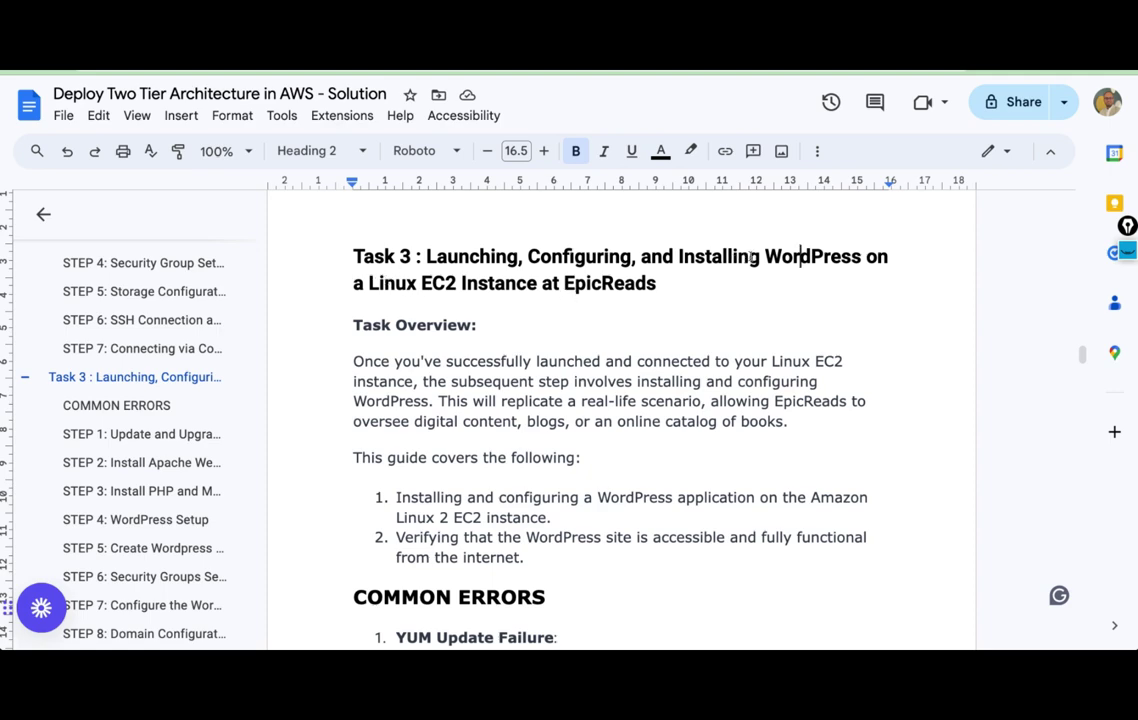
pyautogui.moveTo(765, 256); pyautogui.dragTo(858, 253)
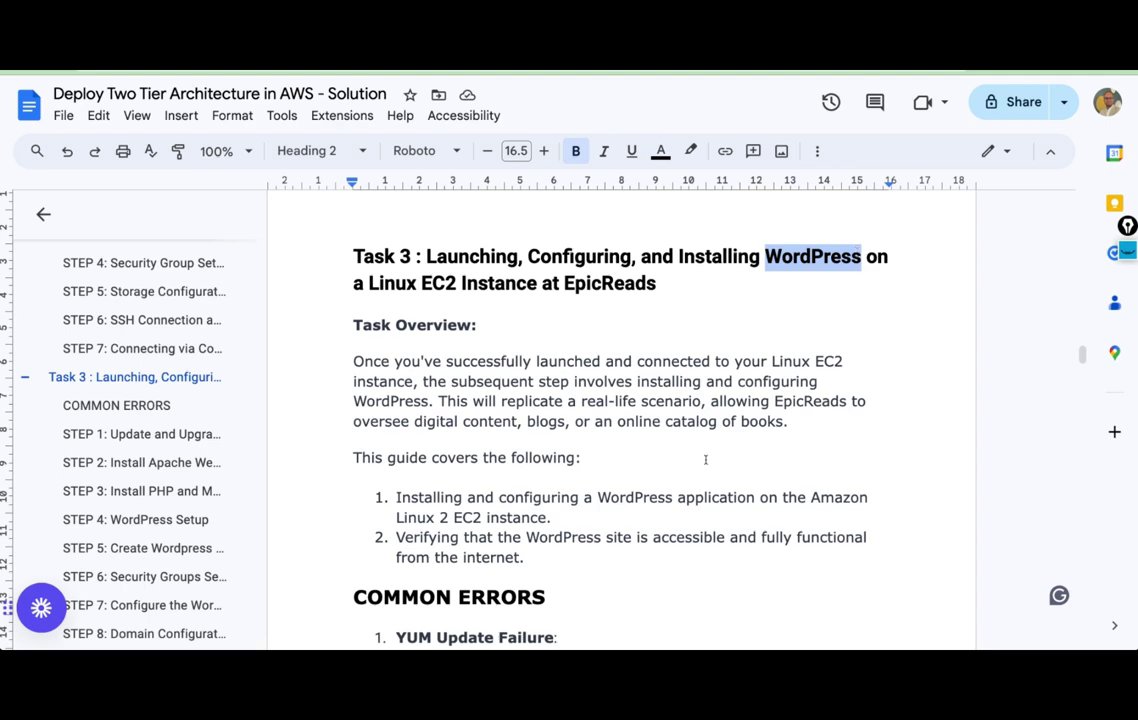
pyautogui.scroll(-3, 461, 425)
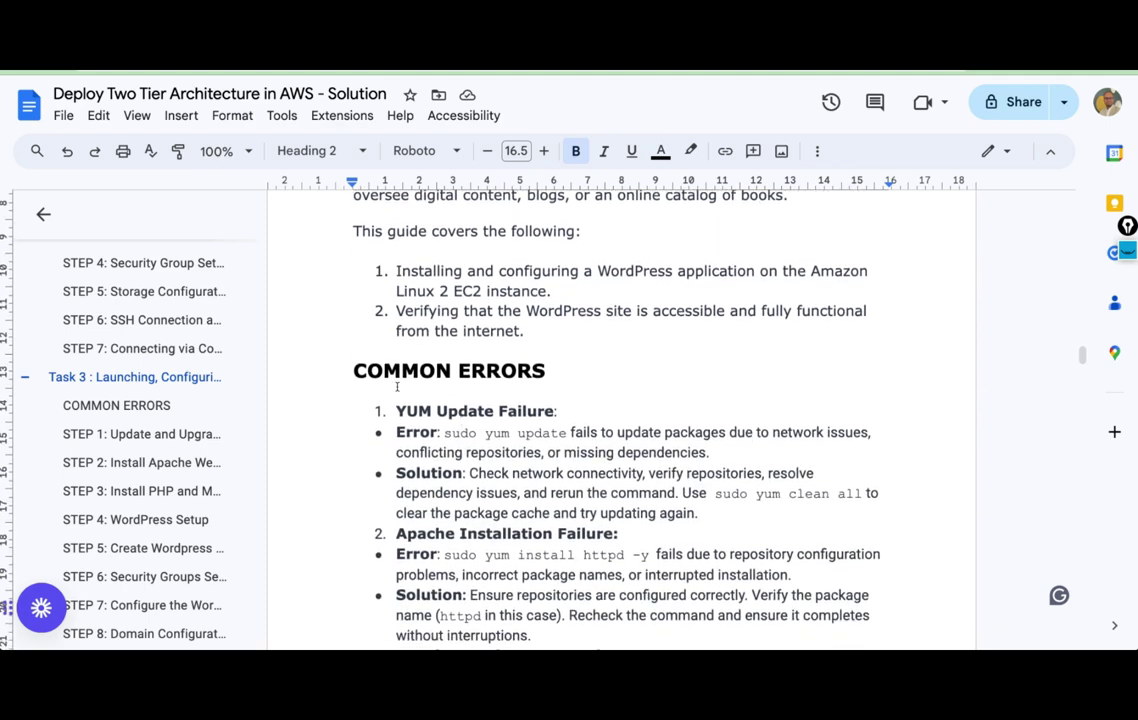
# Step: Highlight the first Common Errors entries, then copy the 'sudo yum update' command from STEP 1
pyautogui.moveTo(397, 411); pyautogui.dragTo(605, 630)
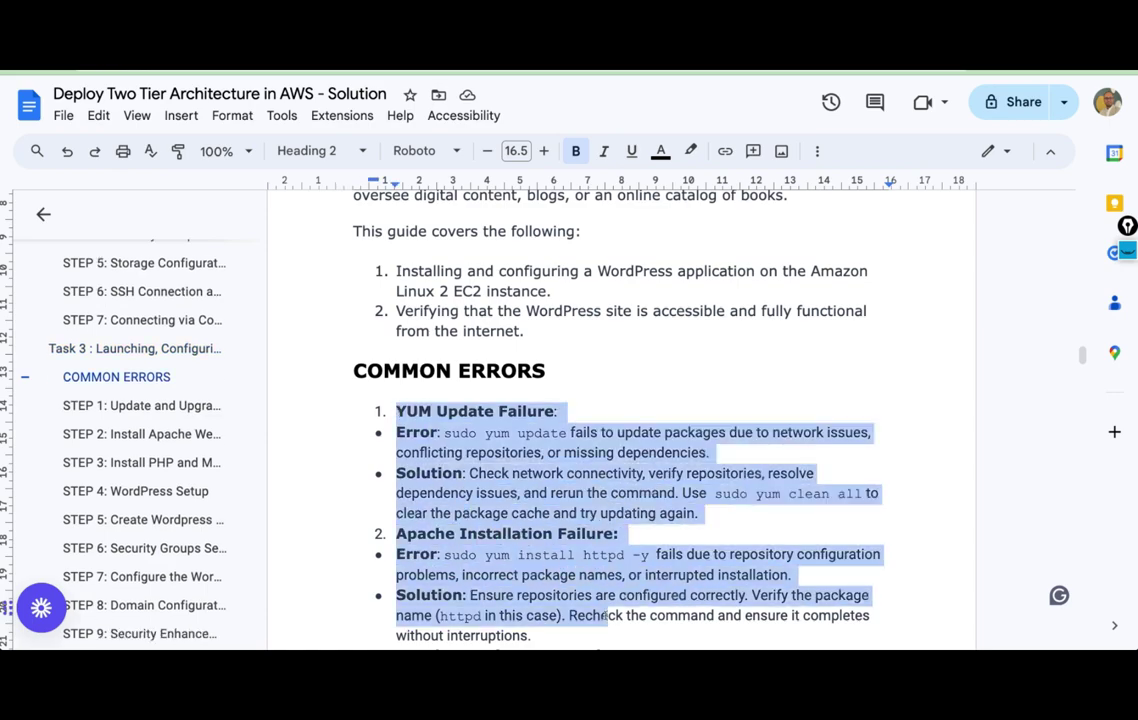
pyautogui.scroll(-2, 605, 628)
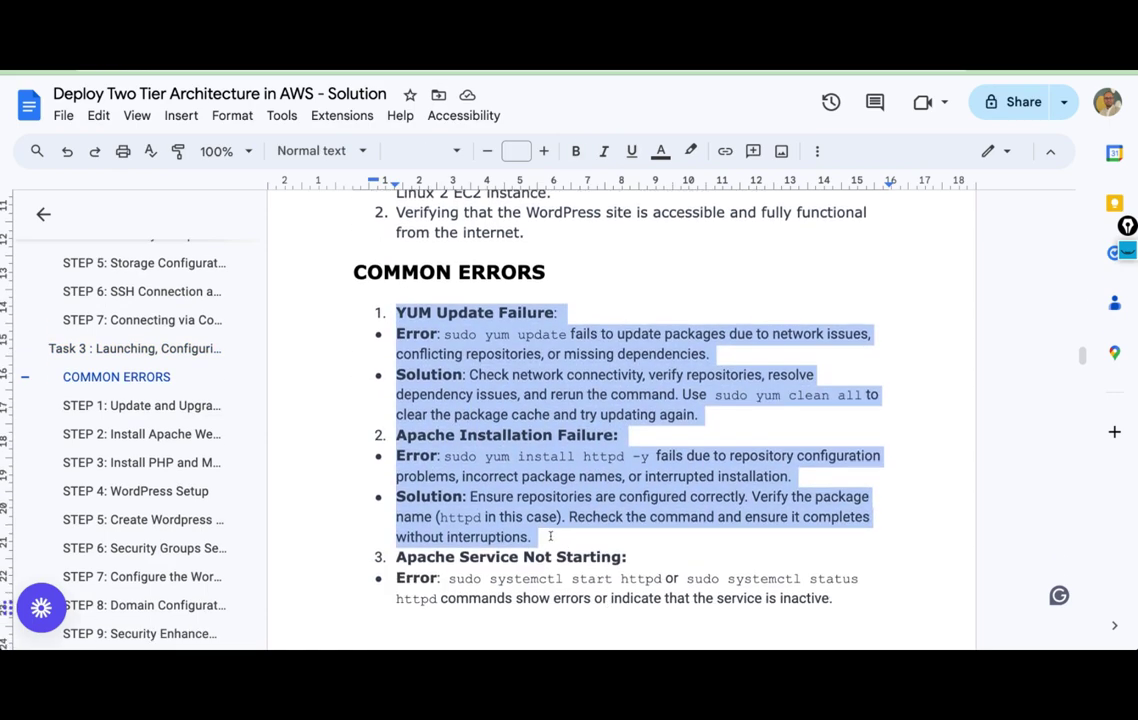
pyautogui.scroll(-5, 490, 430)
pyautogui.scroll(-4, 476, 425)
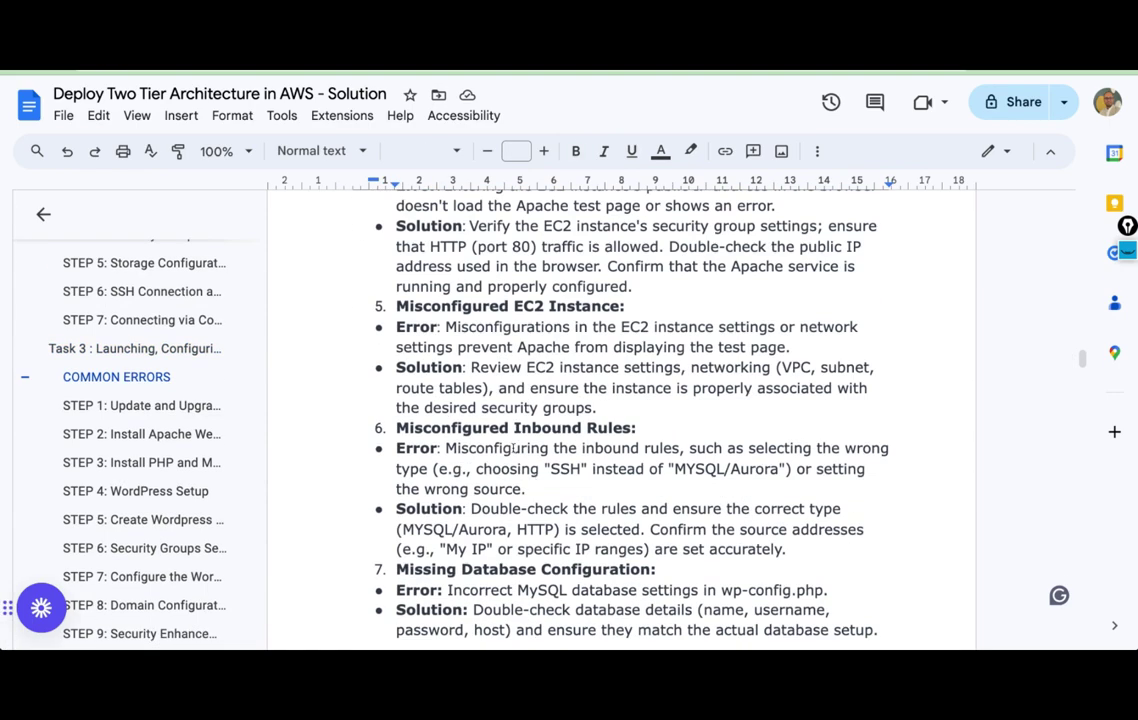
pyautogui.scroll(-5, 491, 521)
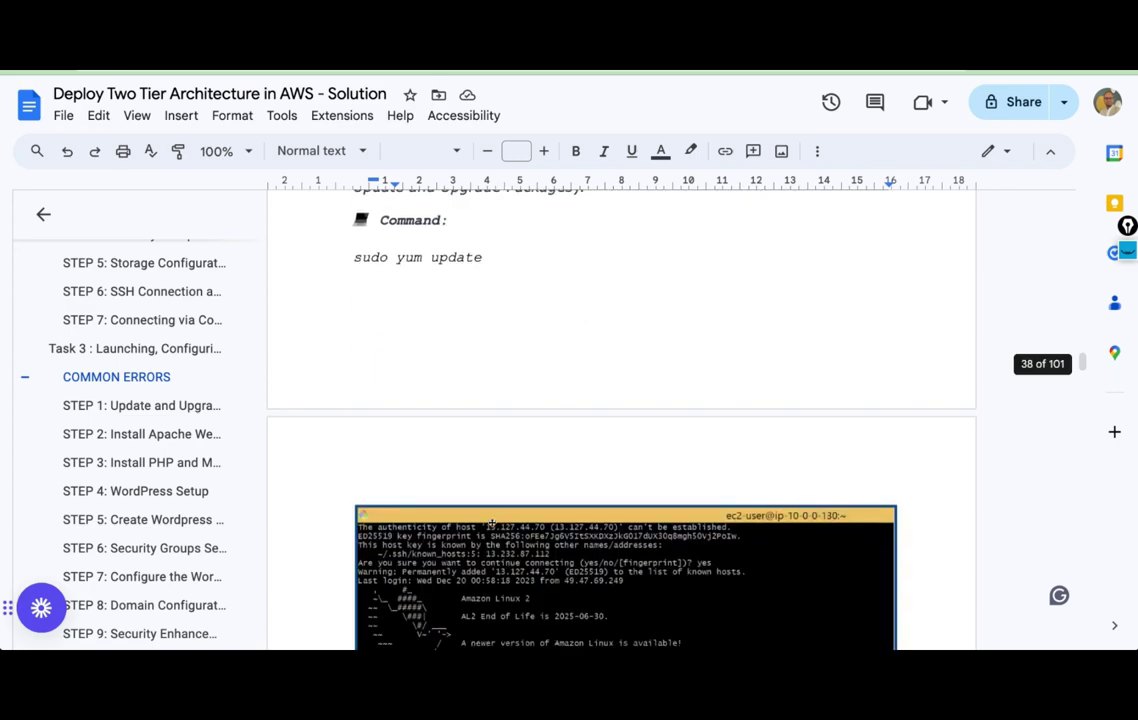
pyautogui.scroll(3, 391, 358)
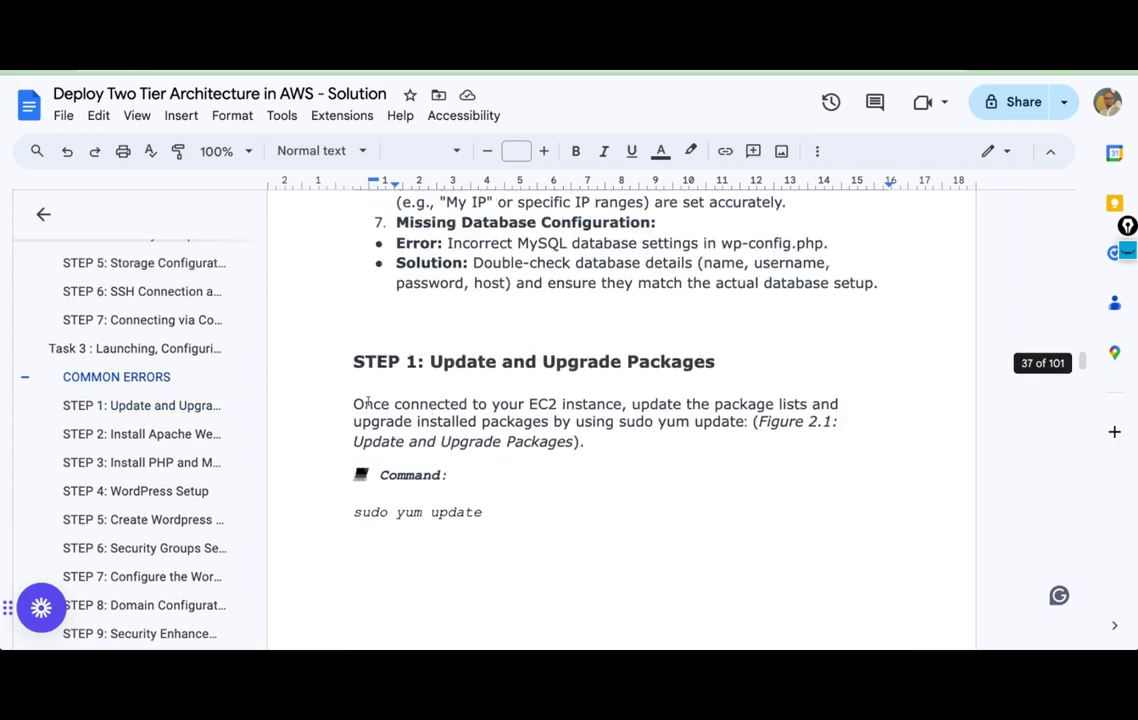
pyautogui.moveTo(350, 513); pyautogui.dragTo(553, 517)
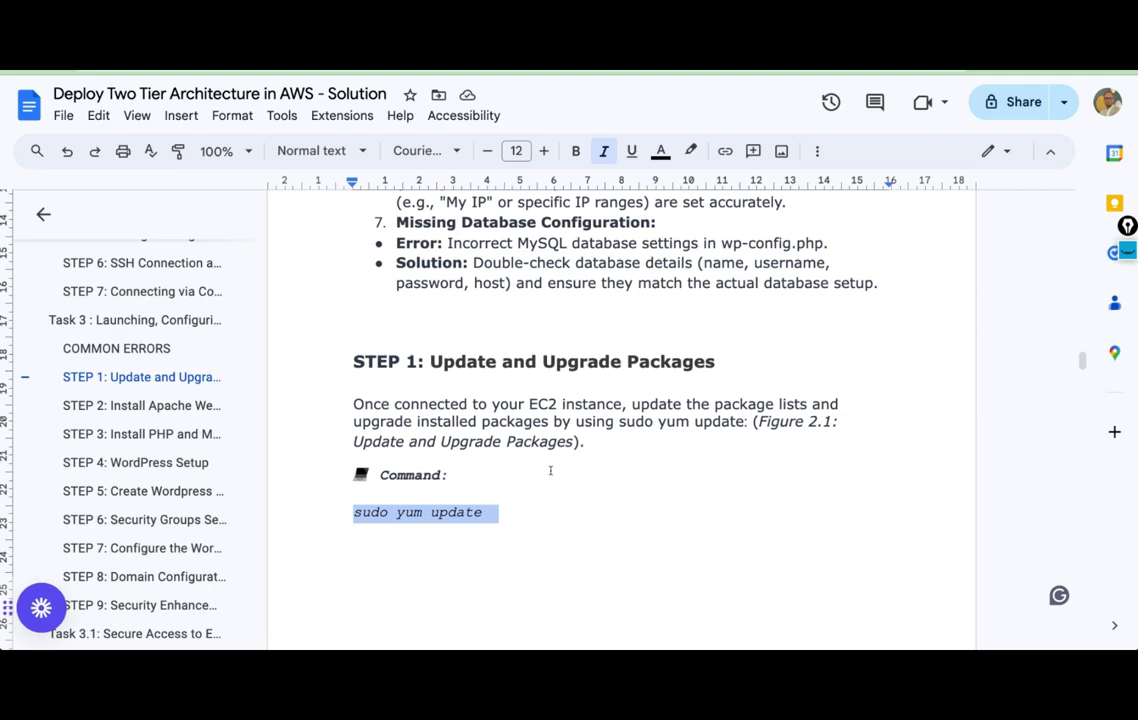
pyautogui.press('super+Tab')
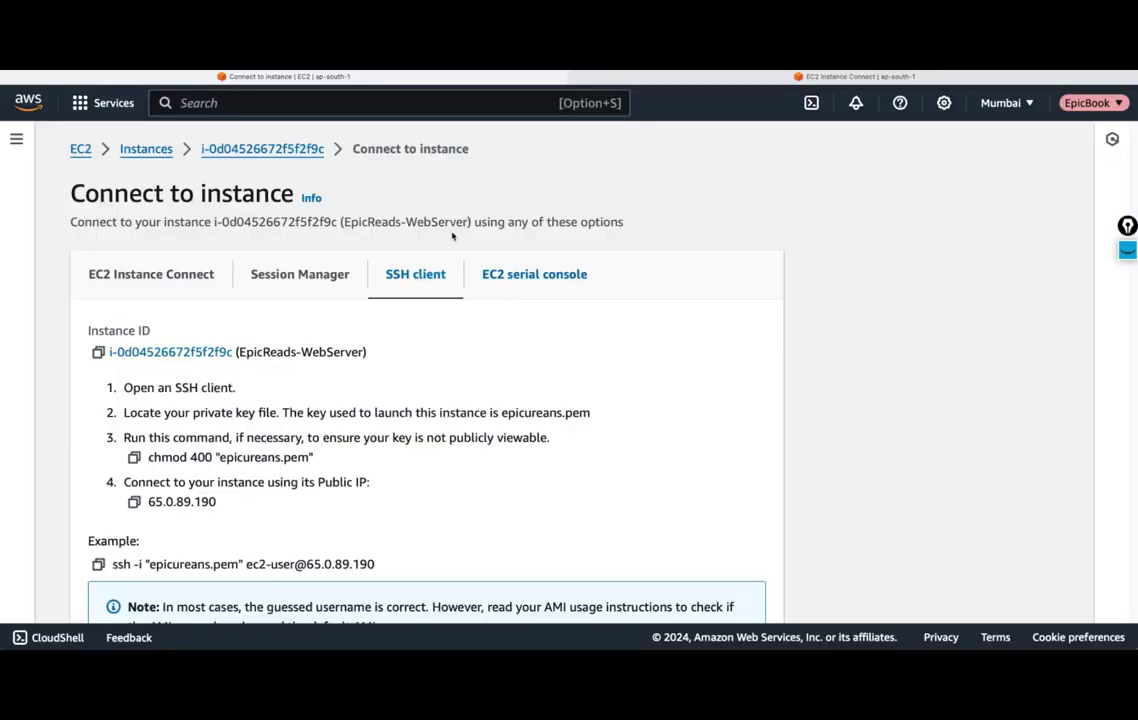
# Step: Run 'sudo yum update' on EpicReads-WebServer in the EC2 Instance Connect terminal
pyautogui.click(727, 78)
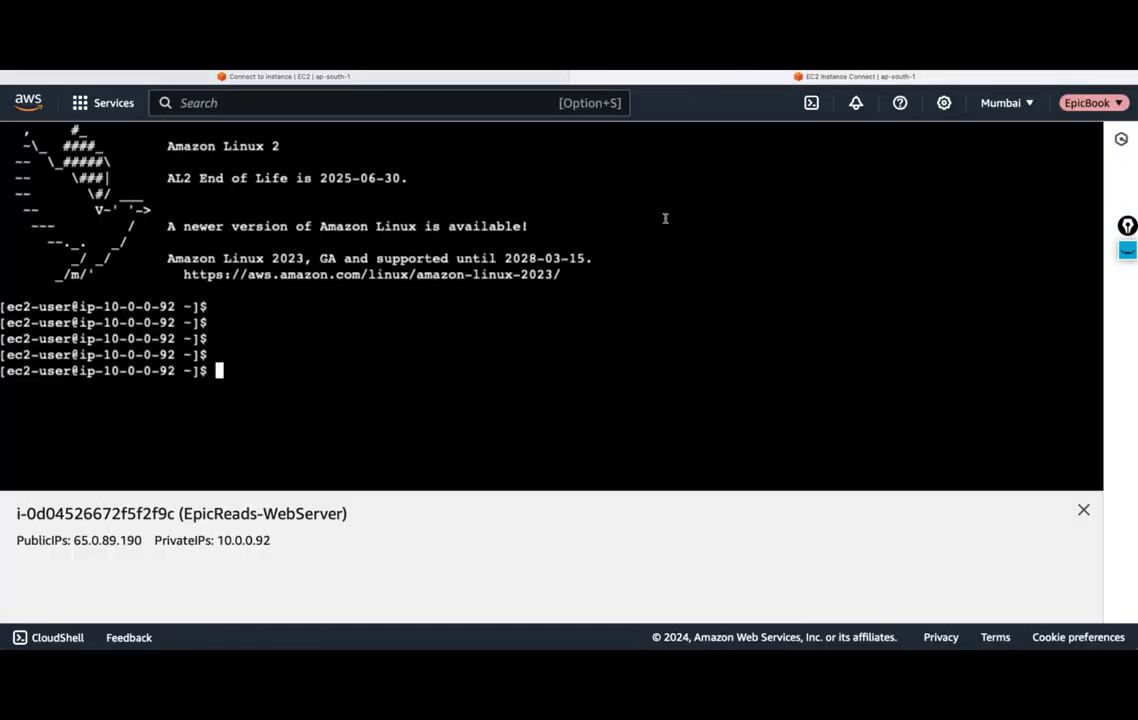
pyautogui.write('sudo yum update')
pyautogui.press('Return')
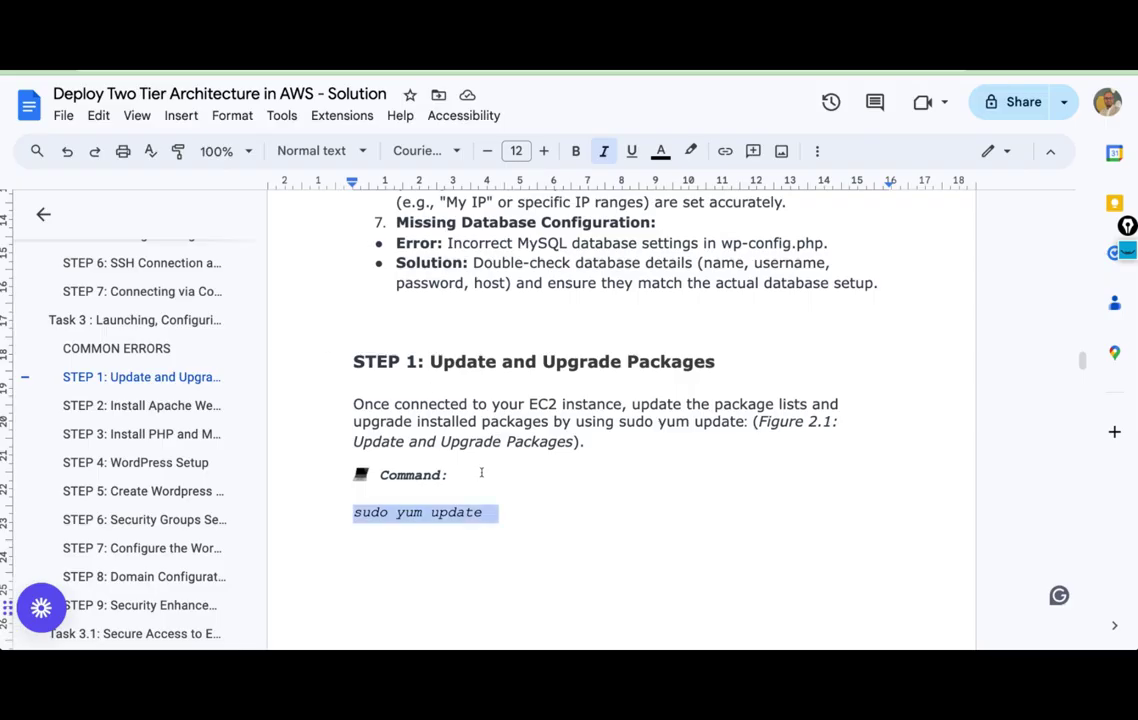
# Step: Copy 'sudo yum install httpd -y' from the guide and run it to install Apache
pyautogui.scroll(-5, 481, 472)
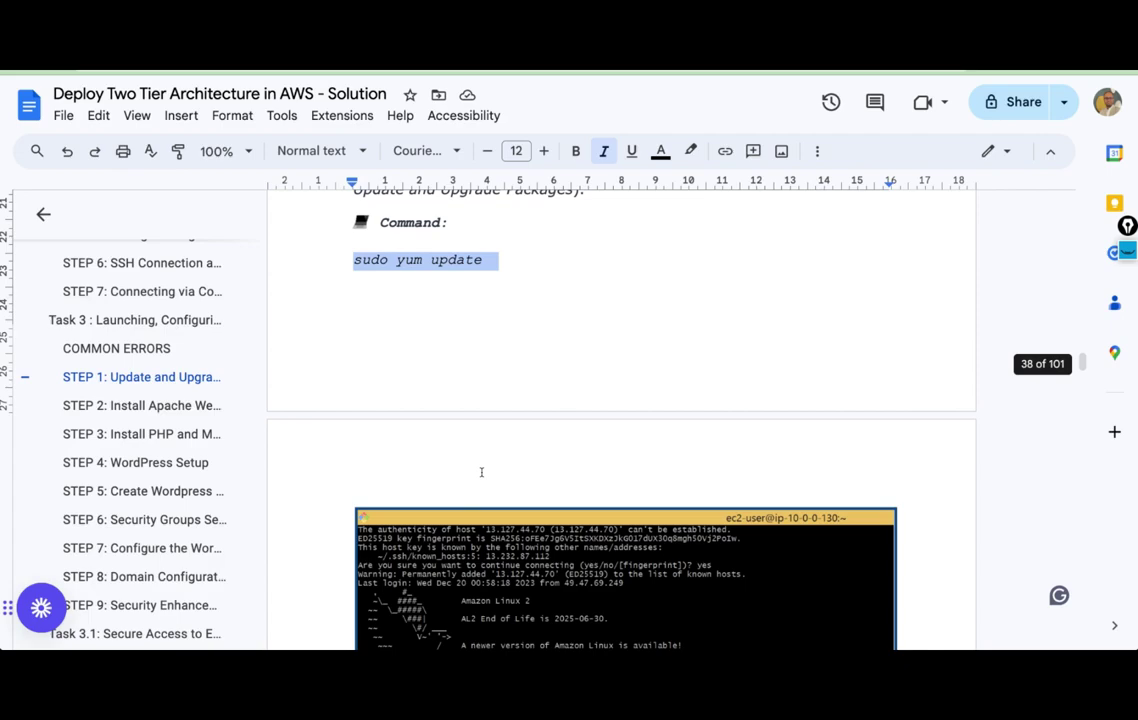
pyautogui.scroll(-10, 481, 472)
pyautogui.scroll(-4, 481, 472)
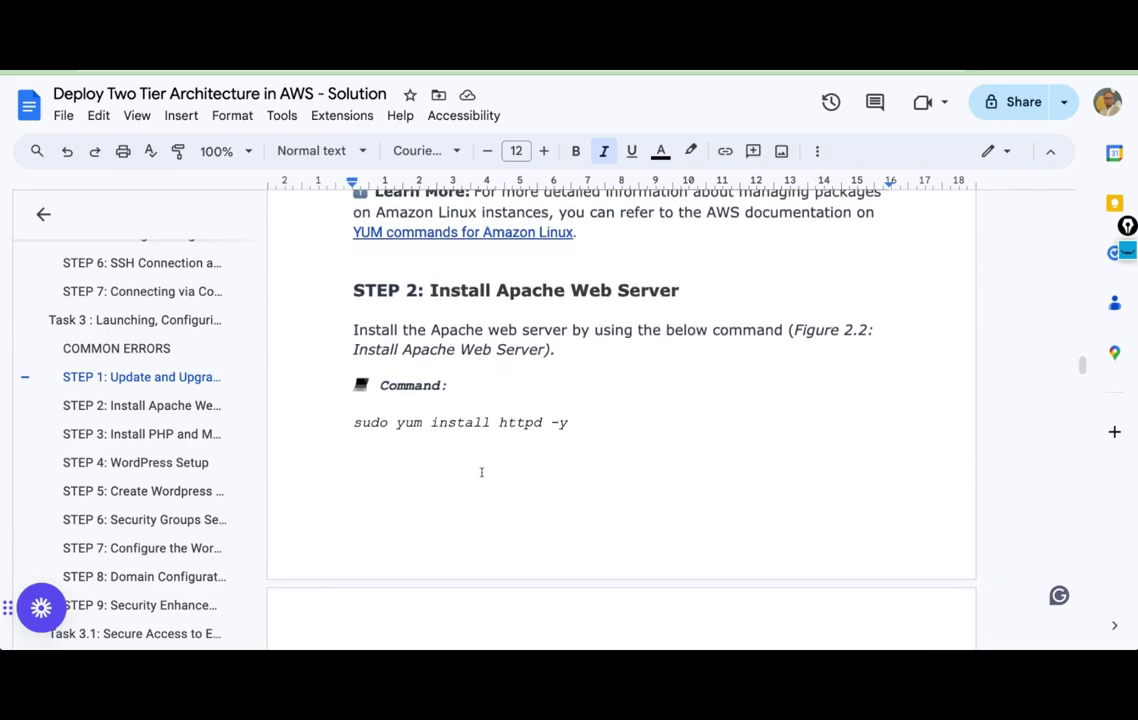
pyautogui.moveTo(353, 422); pyautogui.dragTo(614, 420)
pyautogui.press('super+c')
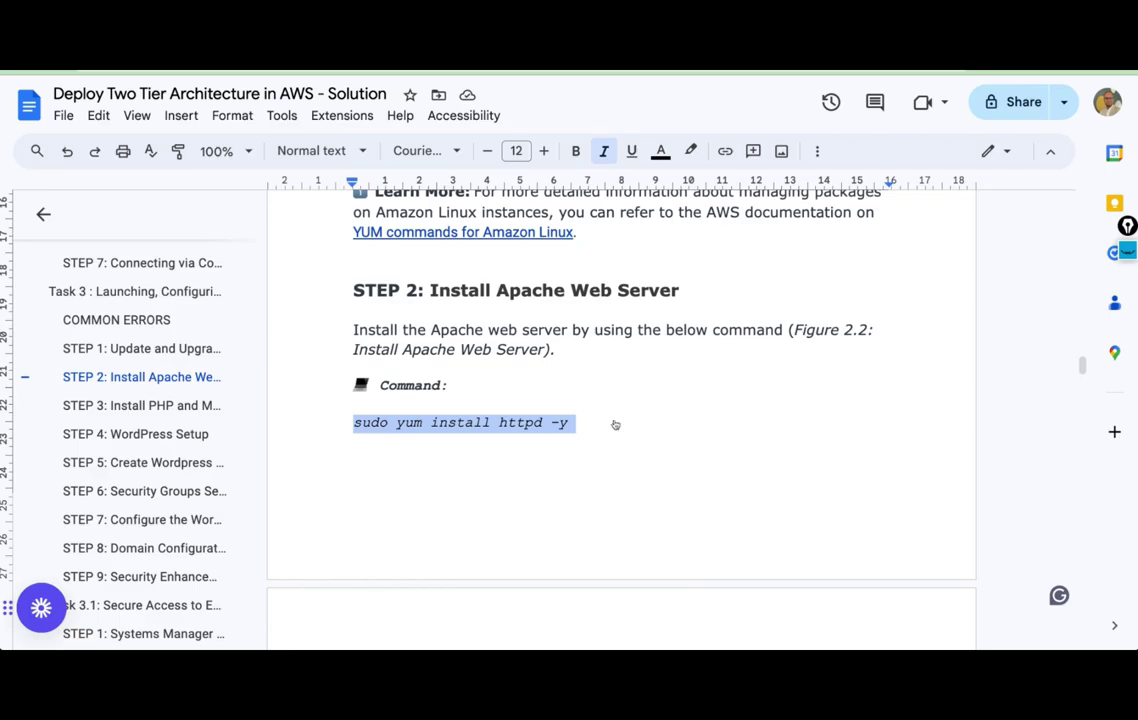
pyautogui.press('super+Tab')
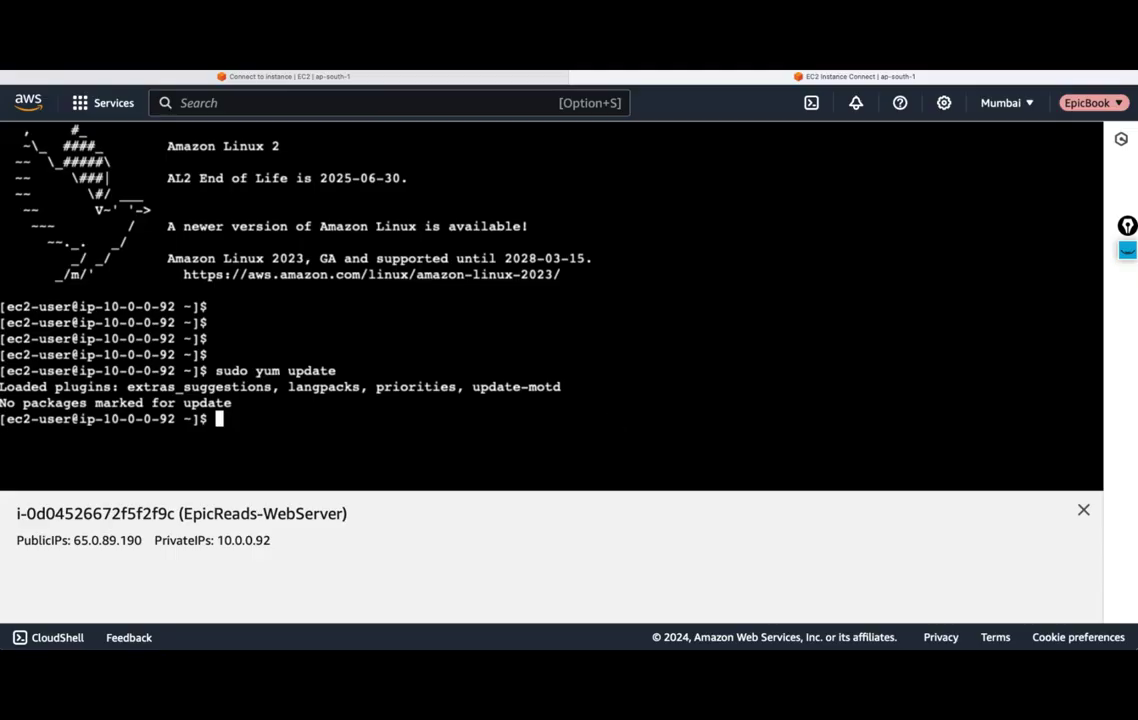
pyautogui.press('Return')
pyautogui.press('Return')
pyautogui.press('Return')
pyautogui.press('super+v')
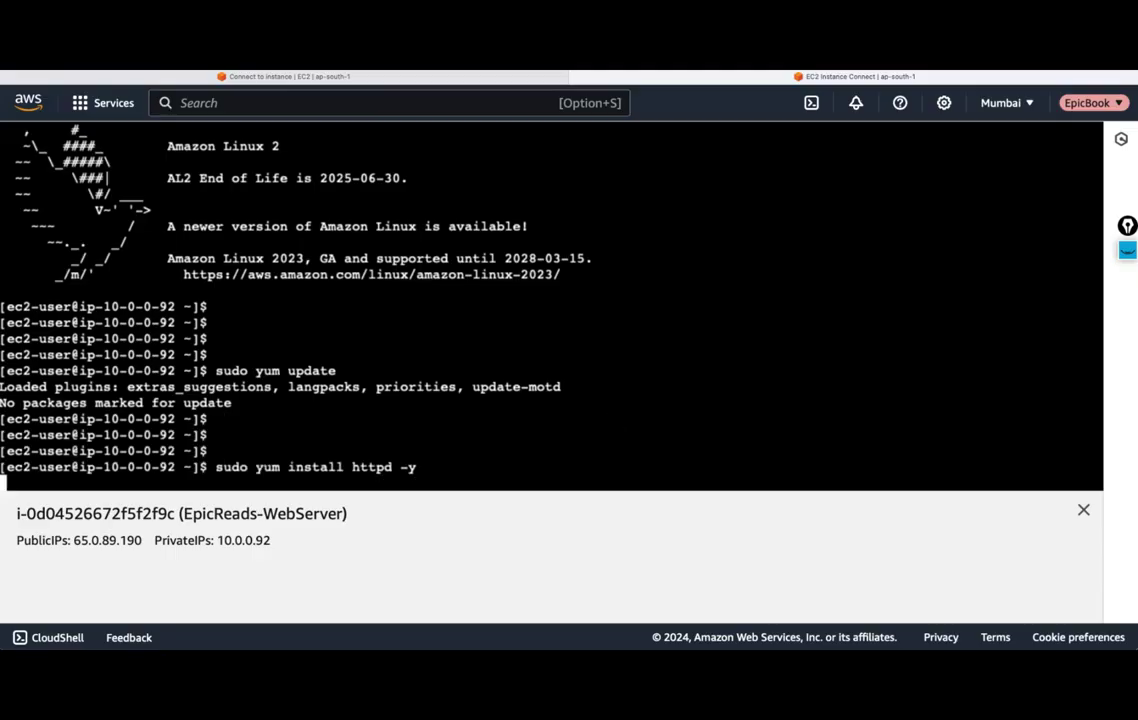
pyautogui.press('Return')
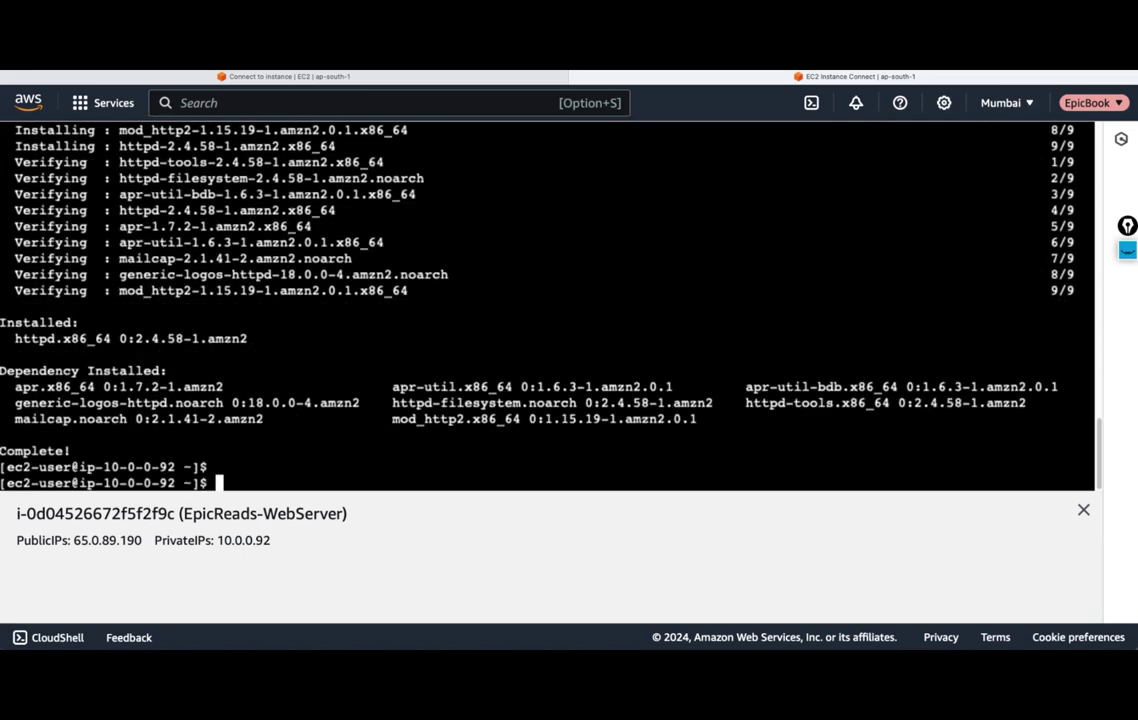
pyautogui.press('super+Tab')
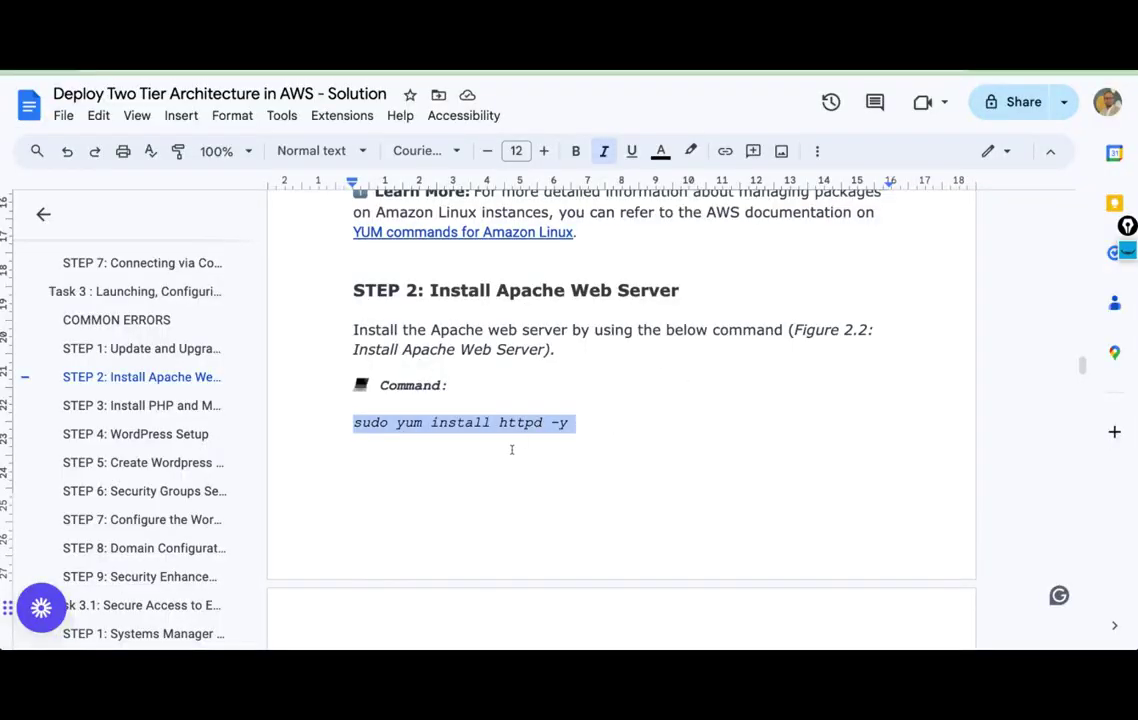
pyautogui.moveTo(440, 284); pyautogui.dragTo(392, 260)
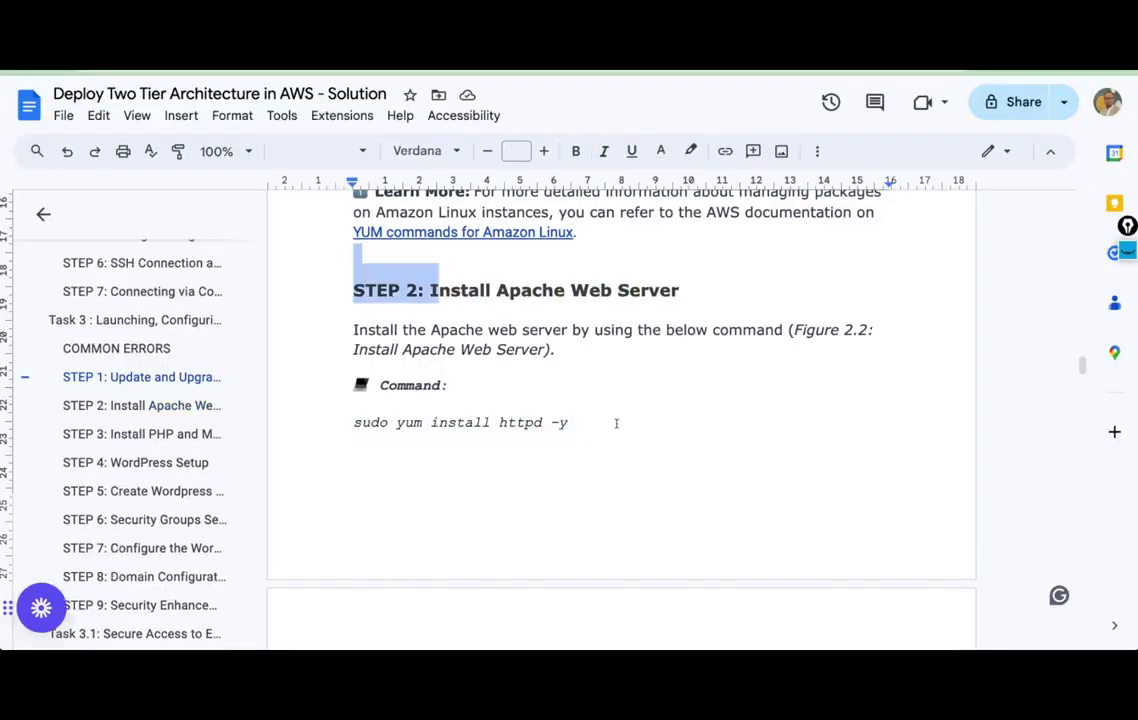
# Step: Start Apache with 'sudo systemctl start httpd' in the instance terminal
pyautogui.click(559, 422)
pyautogui.scroll(-10, 530, 430)
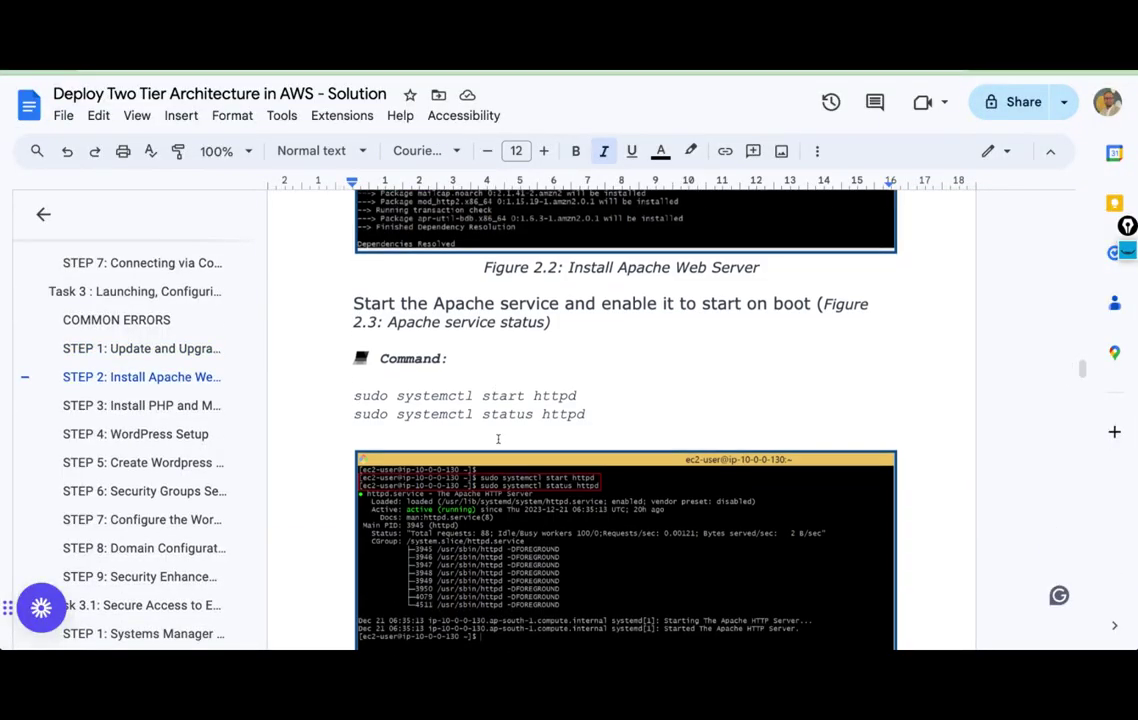
pyautogui.moveTo(355, 397); pyautogui.dragTo(605, 401)
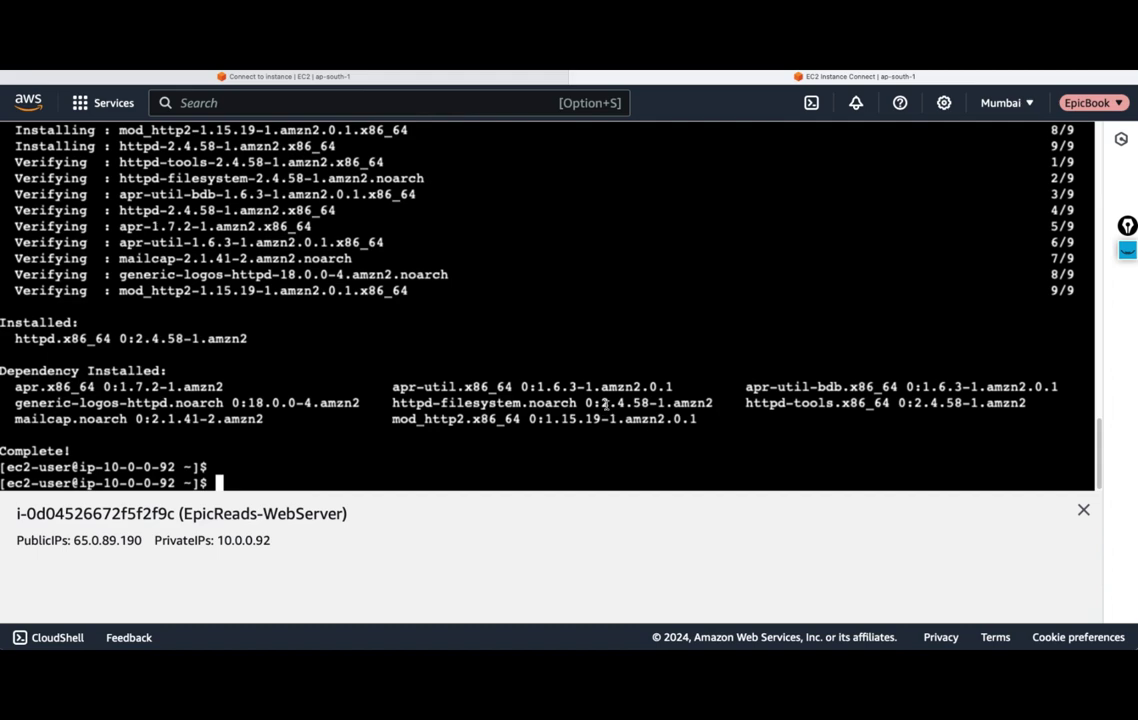
pyautogui.press('Return')
pyautogui.press('Return')
pyautogui.press('Return')
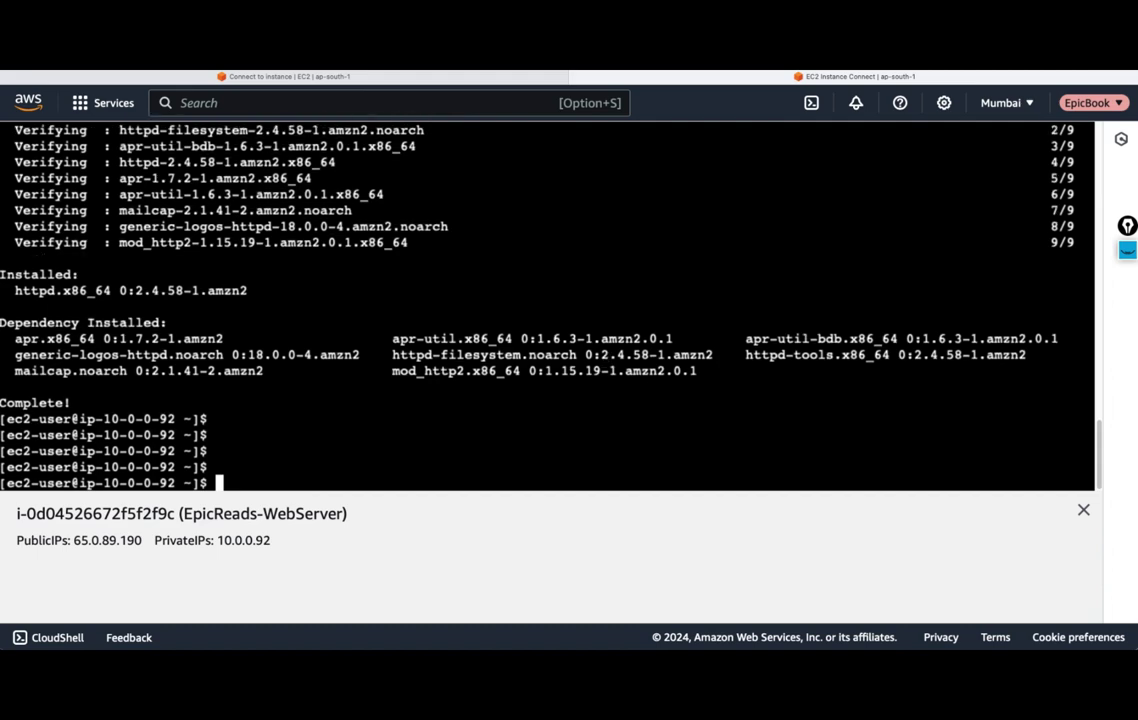
pyautogui.write('sudo systemctl start httpd')
pyautogui.press('Return')
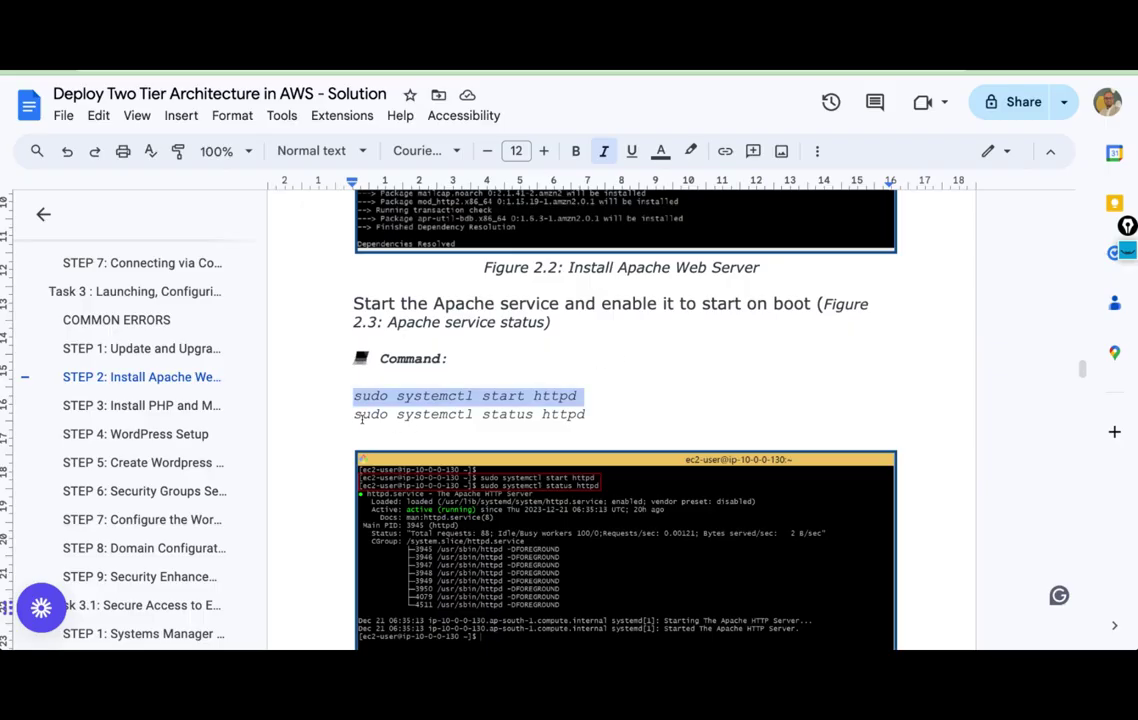
# Step: Edit the recalled command into 'sudo systemctl status httpd' and confirm httpd is active (running)
pyautogui.moveTo(356, 415); pyautogui.dragTo(598, 418)
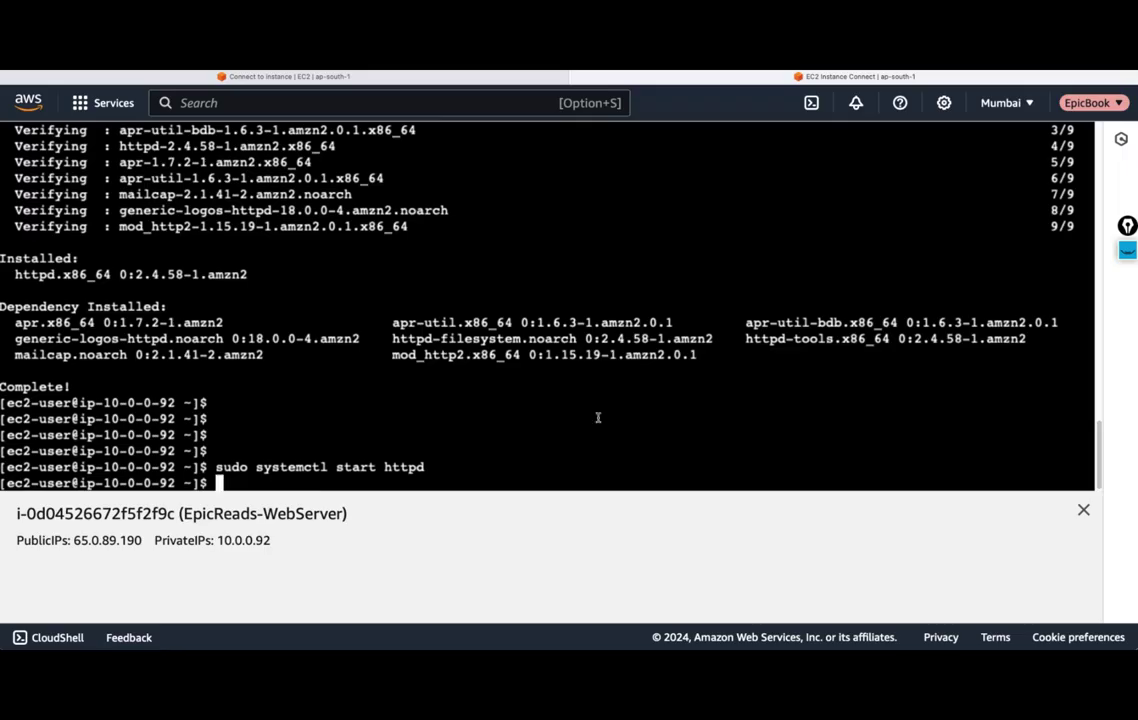
pyautogui.press('Up')
pyautogui.press('Left')
pyautogui.press('Left')
pyautogui.press('Left')
pyautogui.press('Left')
pyautogui.press('Left')
pyautogui.press('Left')
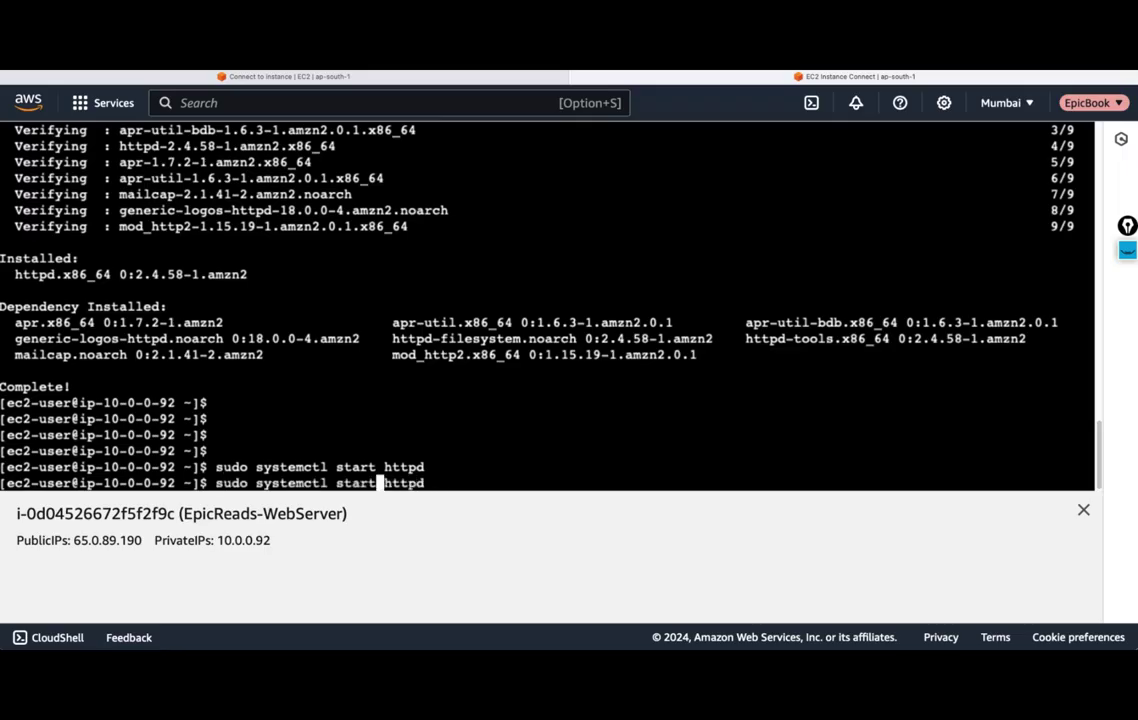
pyautogui.press('BackSpace')
pyautogui.press('BackSpace')
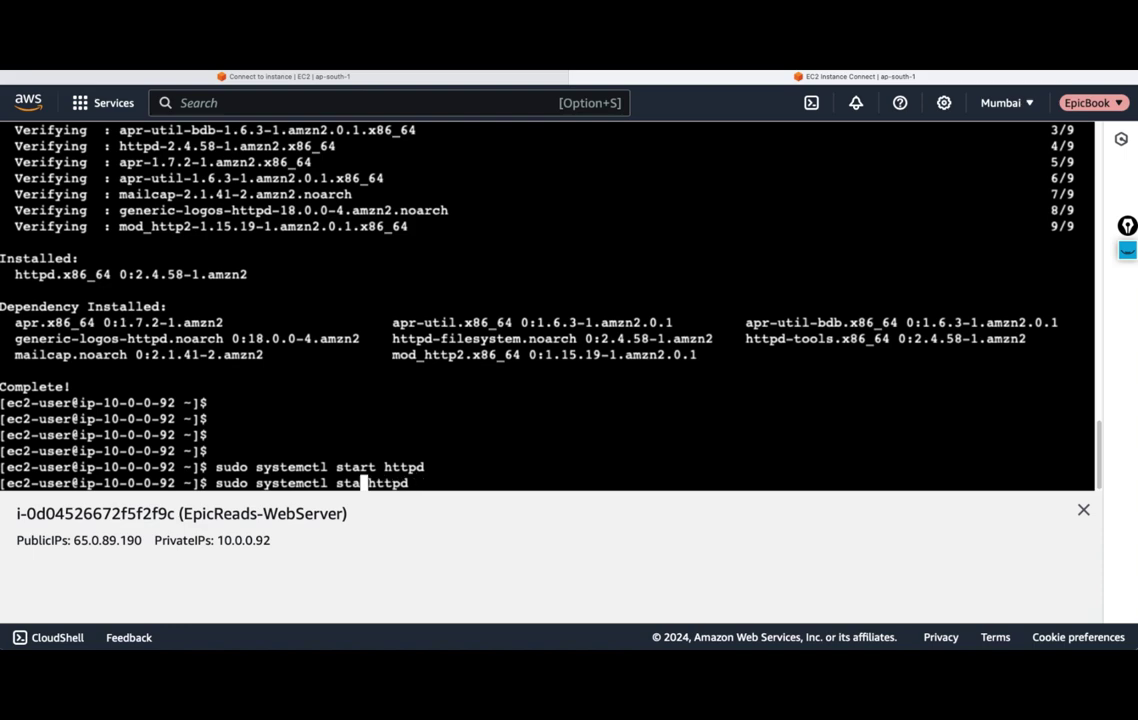
pyautogui.write('tus')
pyautogui.press('Return')
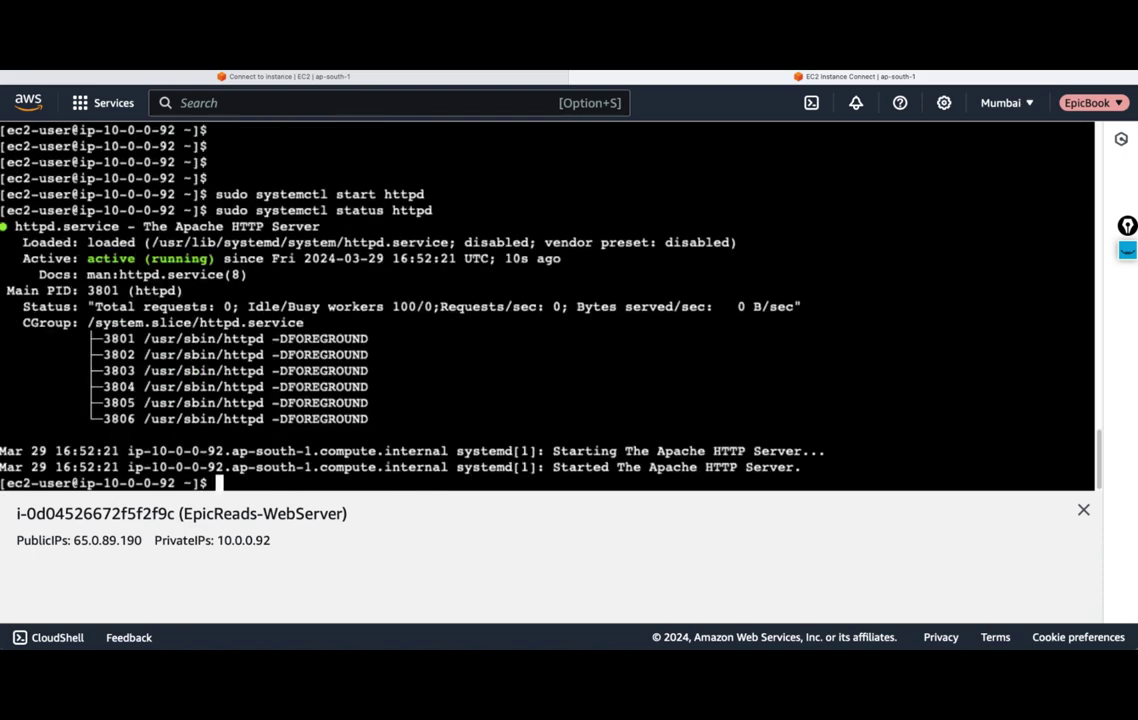
pyautogui.hotkey('alt', 'Tab')
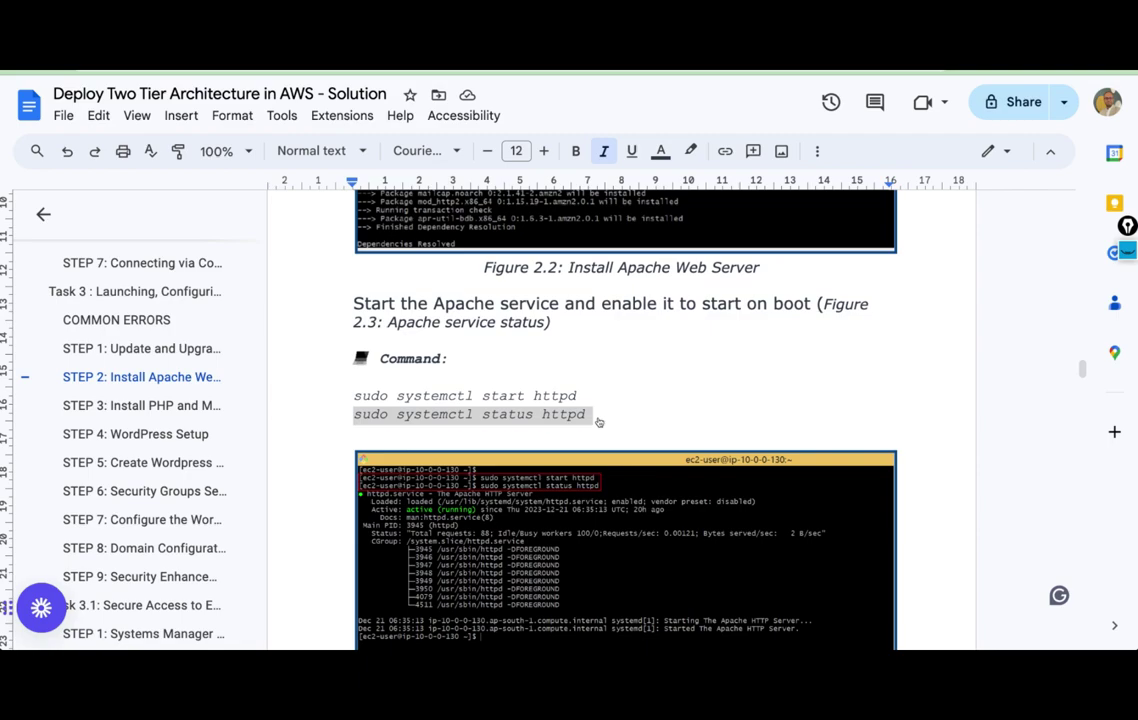
pyautogui.scroll(-10, 599, 421)
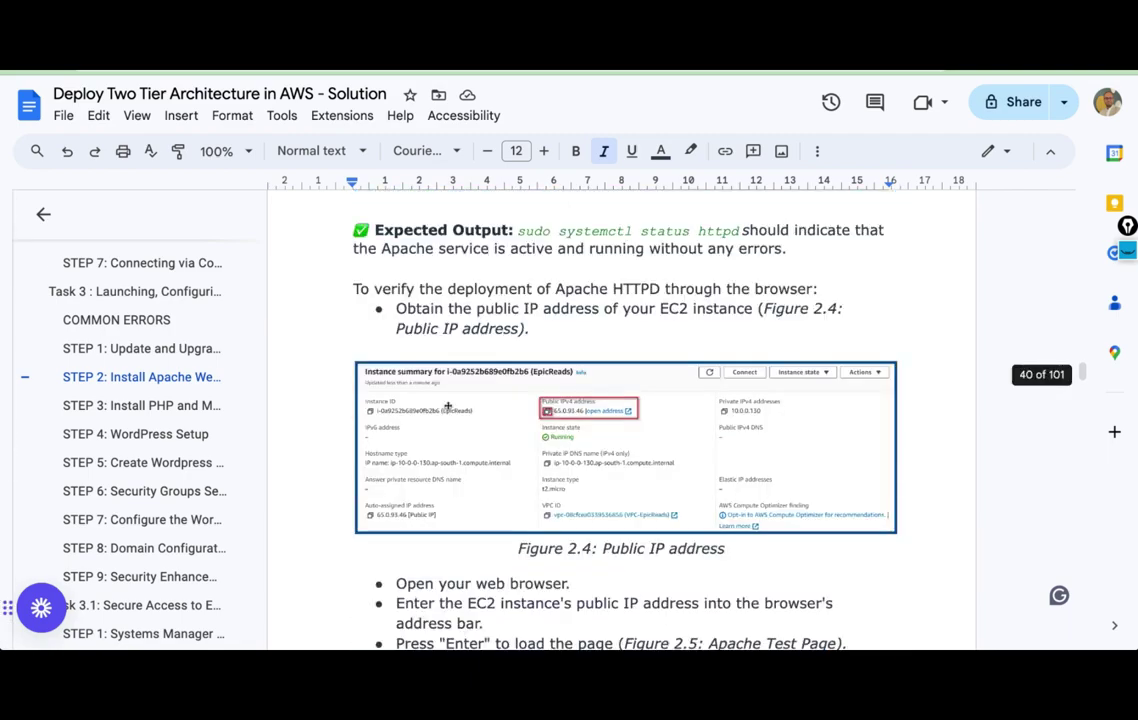
pyautogui.moveTo(350, 226); pyautogui.dragTo(530, 328)
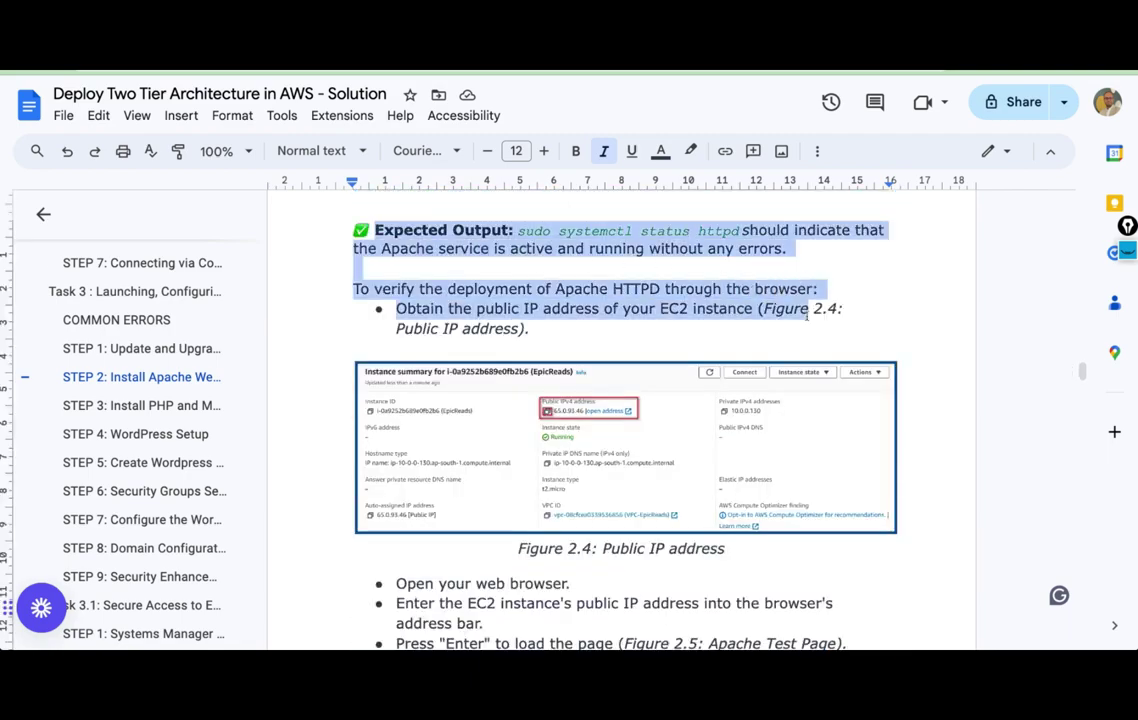
pyautogui.scroll(5, 458, 452)
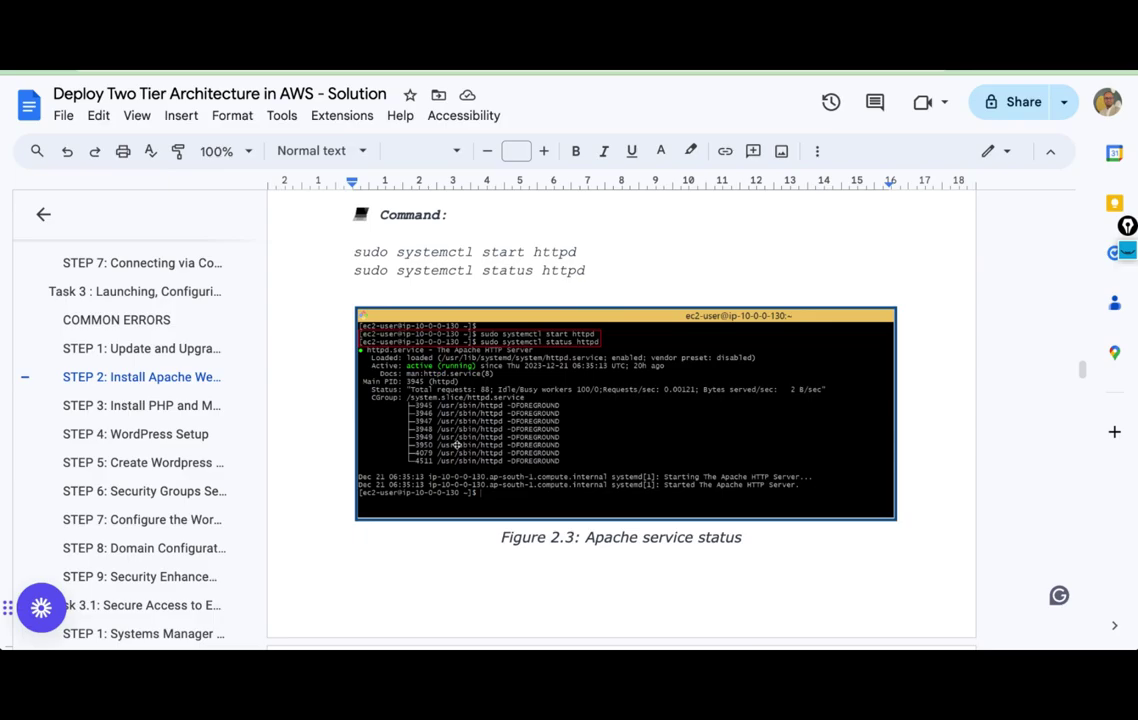
pyautogui.hotkey('alt', 'Tab')
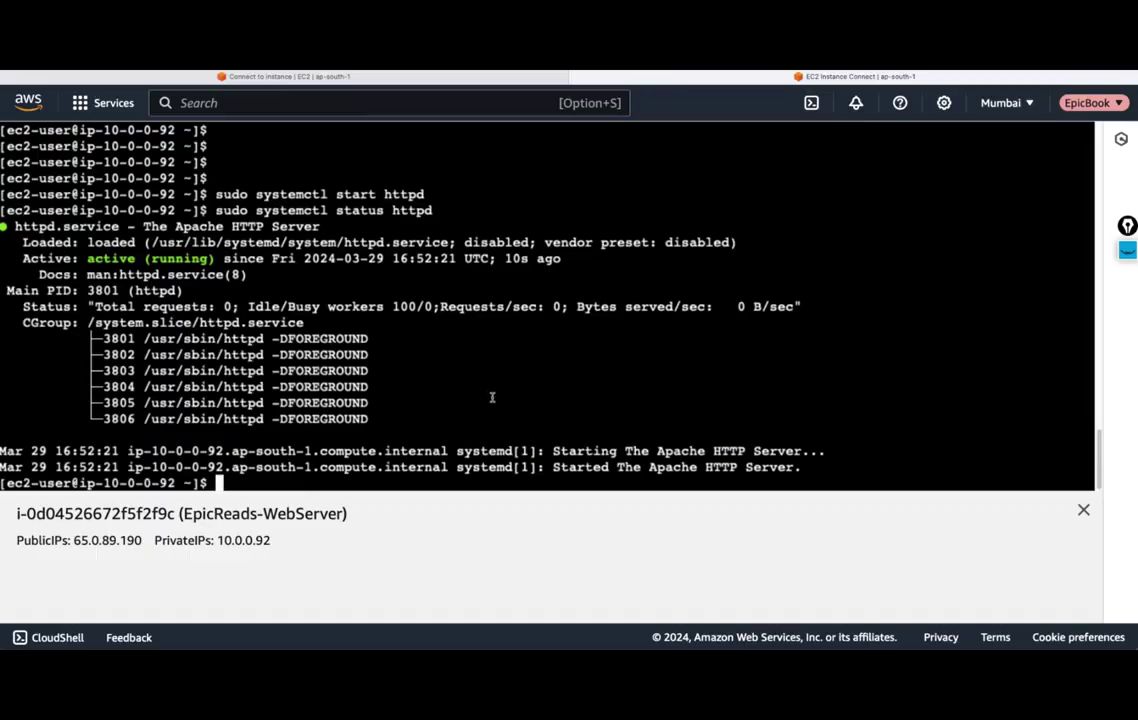
pyautogui.hotkey('alt', 'Tab')
pyautogui.scroll(-5, 476, 470)
pyautogui.scroll(-5, 476, 470)
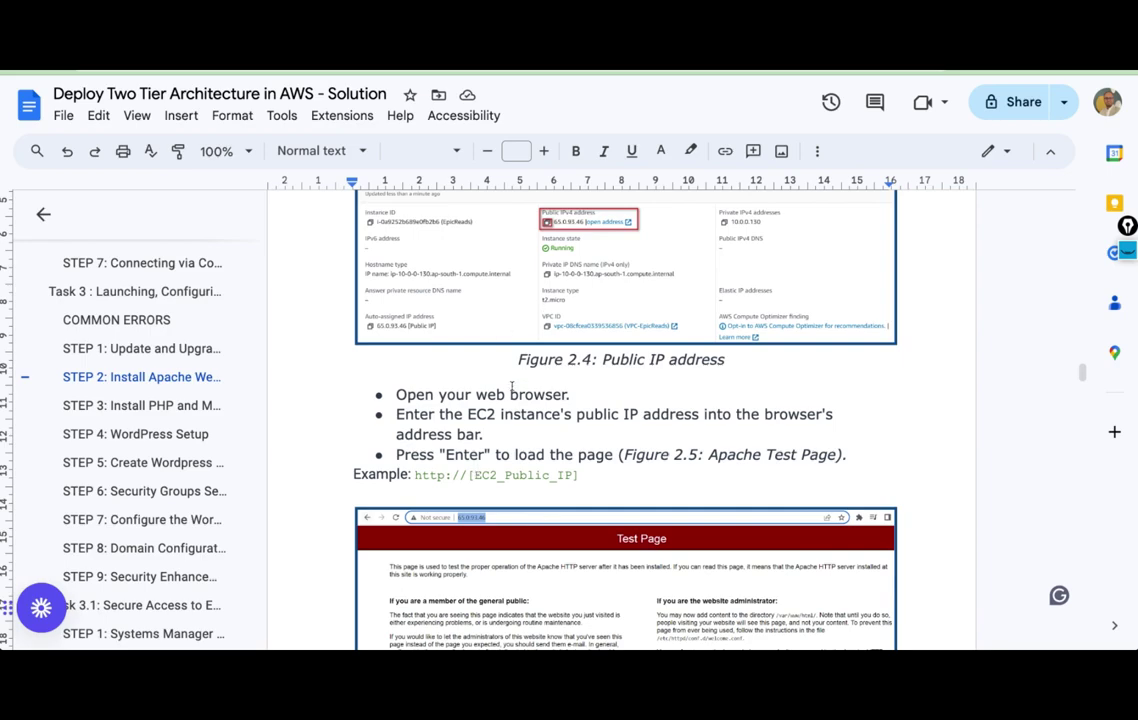
pyautogui.scroll(2, 455, 343)
pyautogui.scroll(4, 503, 333)
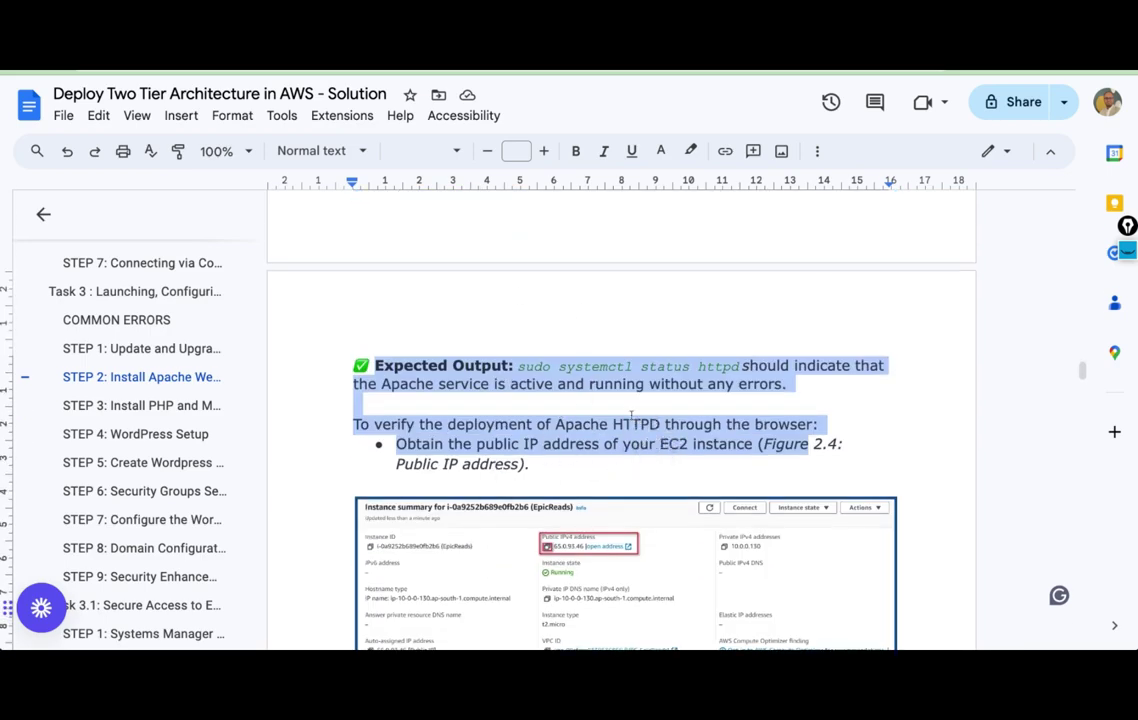
pyautogui.scroll(-2, 631, 414)
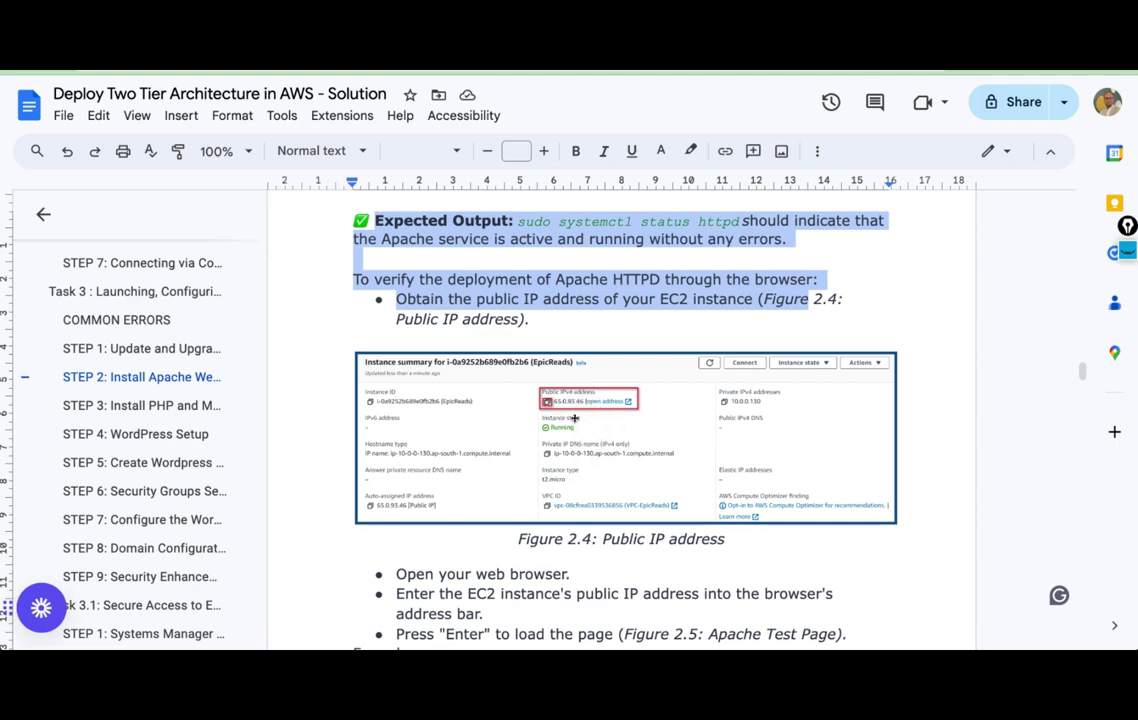
pyautogui.scroll(-3, 564, 465)
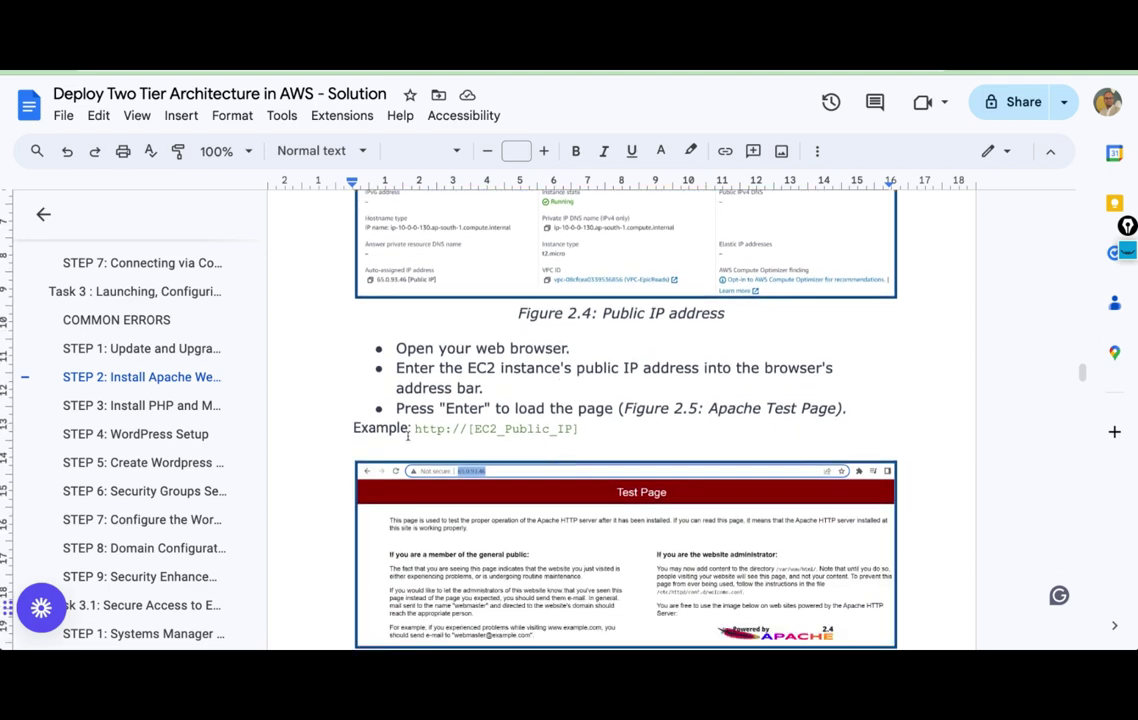
pyautogui.moveTo(414, 429); pyautogui.dragTo(582, 428)
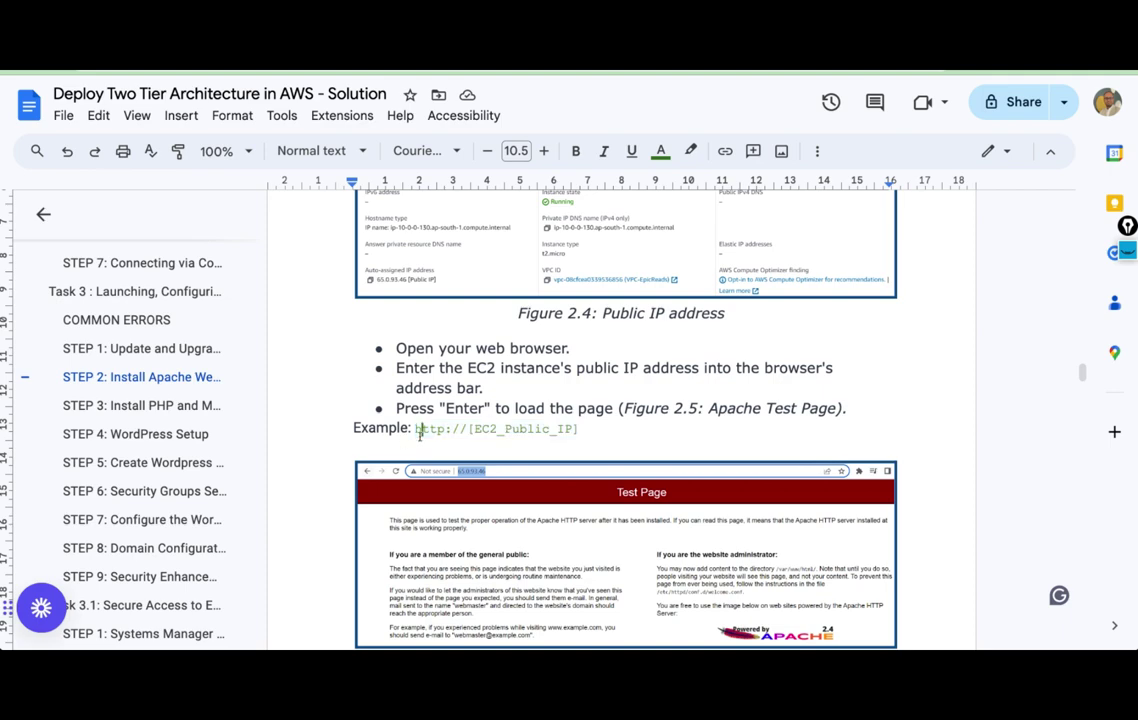
pyautogui.moveTo(418, 429); pyautogui.dragTo(446, 427)
# Step: Copy EpicReads-WebServer's public IPv4 address 65.0.89.190 from the Instances list, then open a new tab
pyautogui.press('super+Tab')
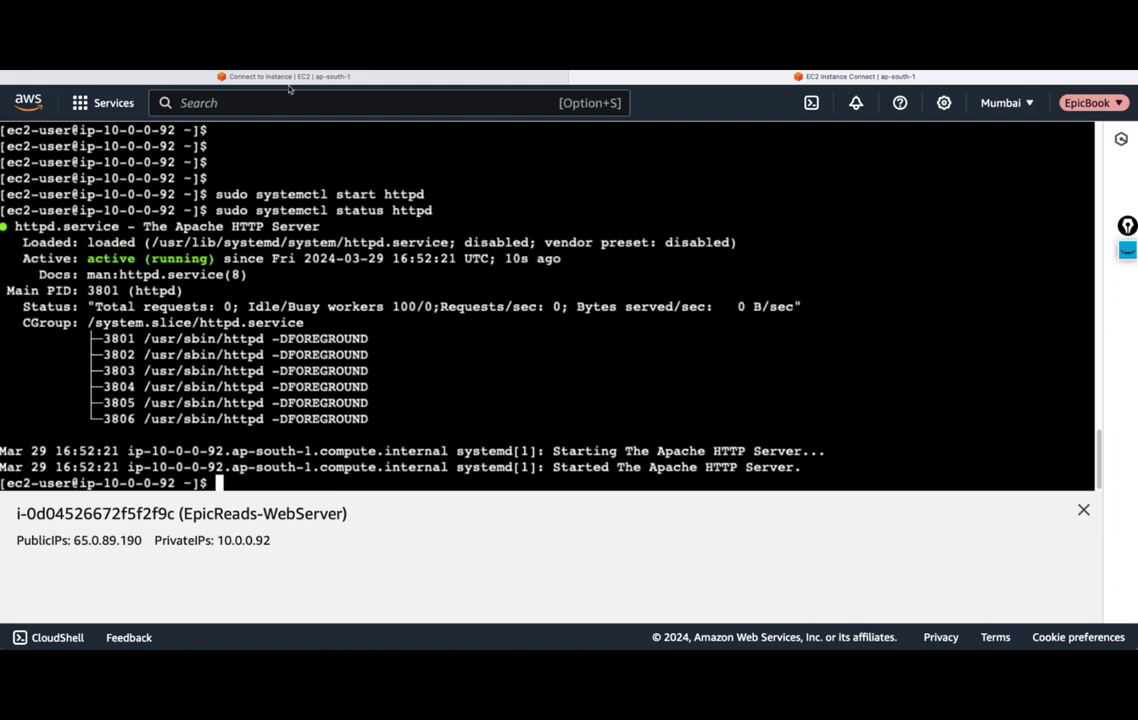
pyautogui.click(288, 77)
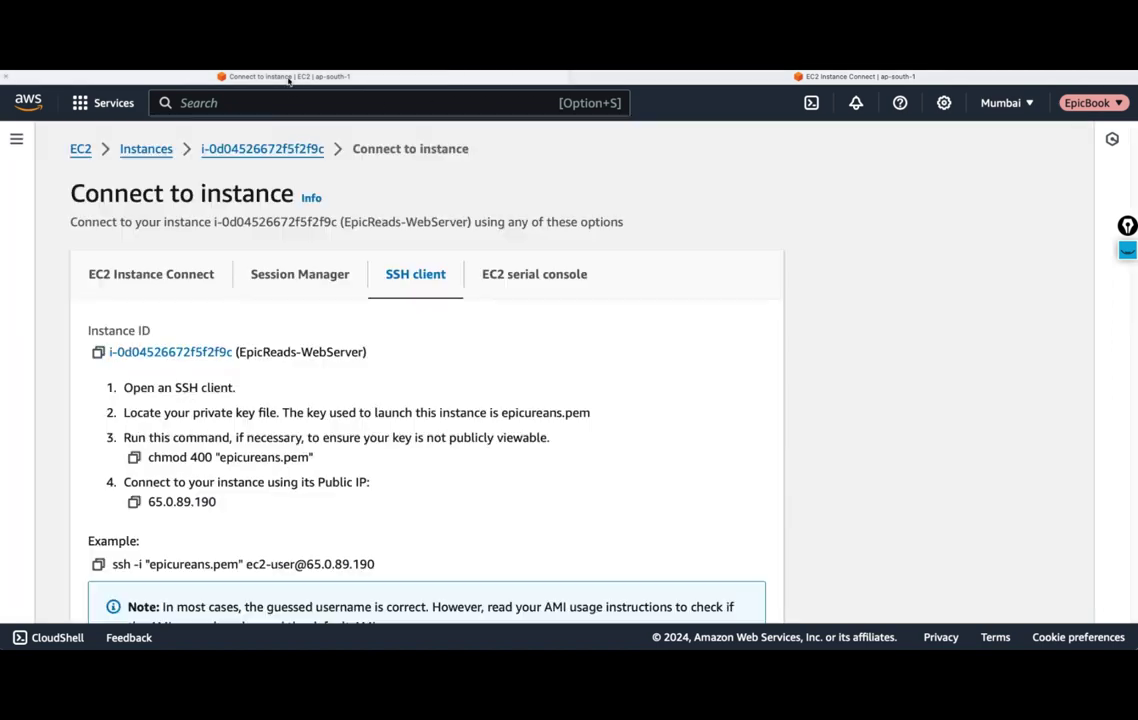
pyautogui.click(168, 150)
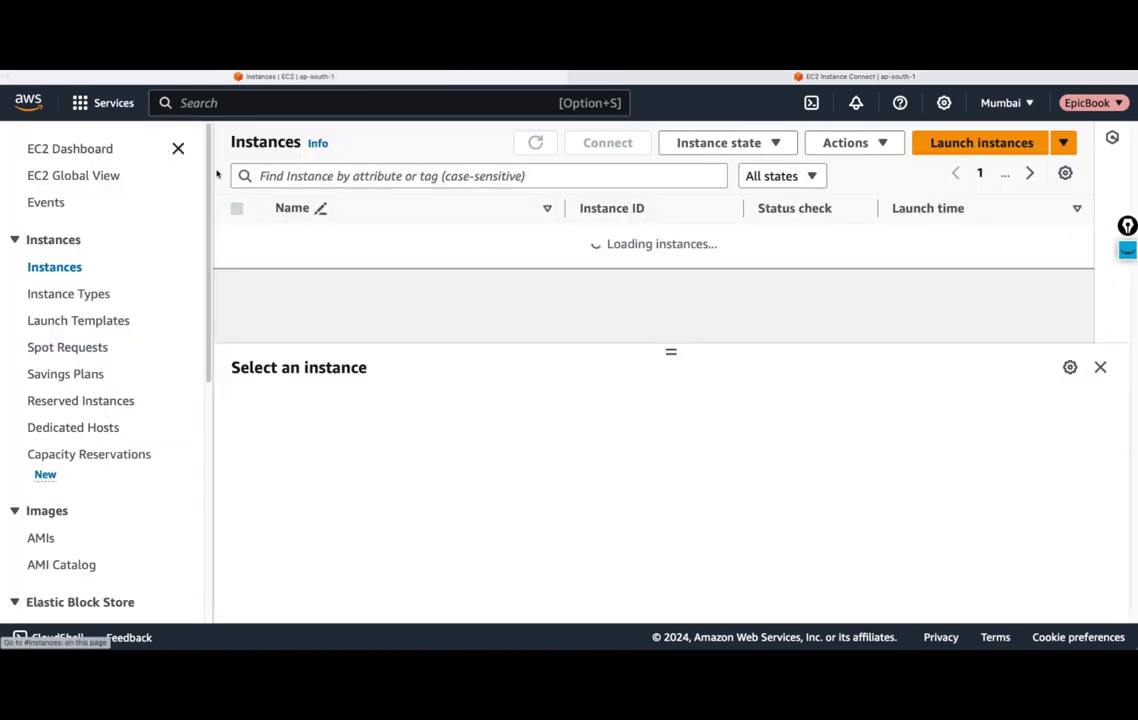
pyautogui.click(237, 238)
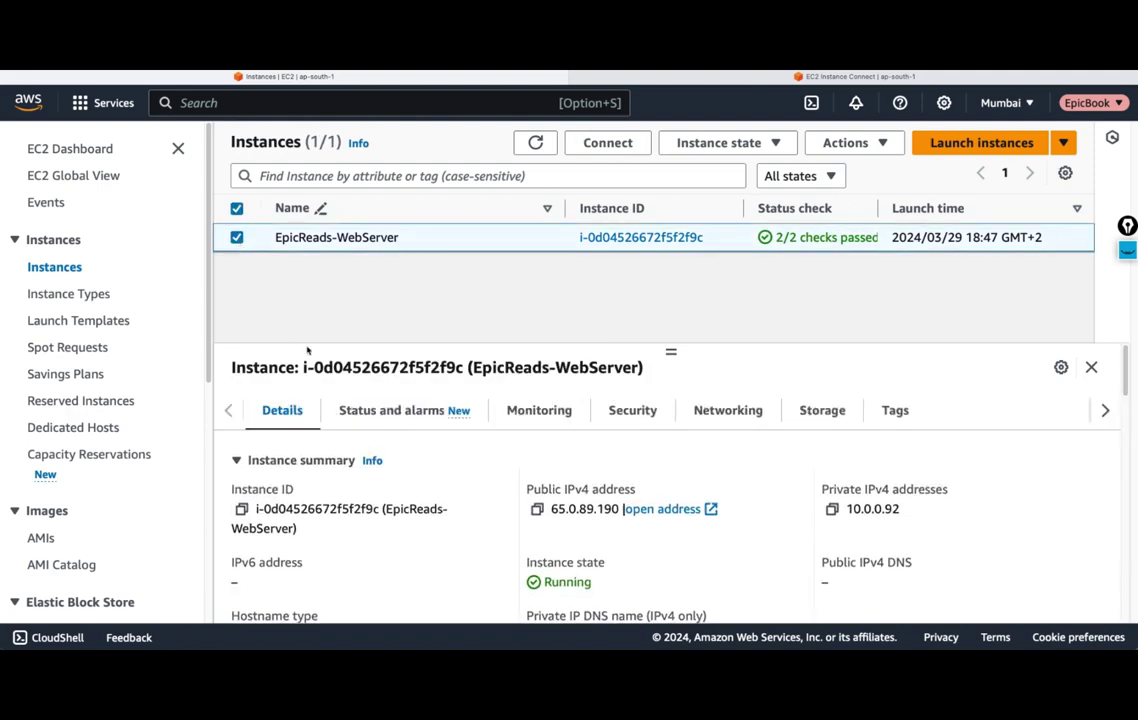
pyautogui.click(538, 509)
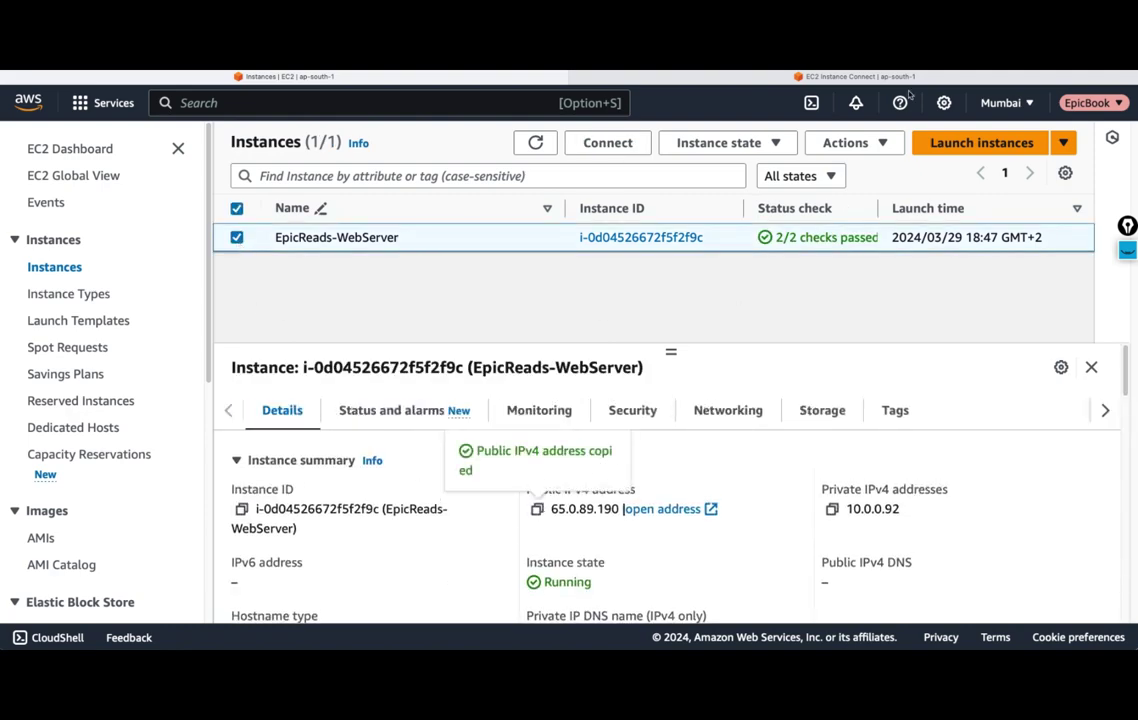
pyautogui.press('super+t')
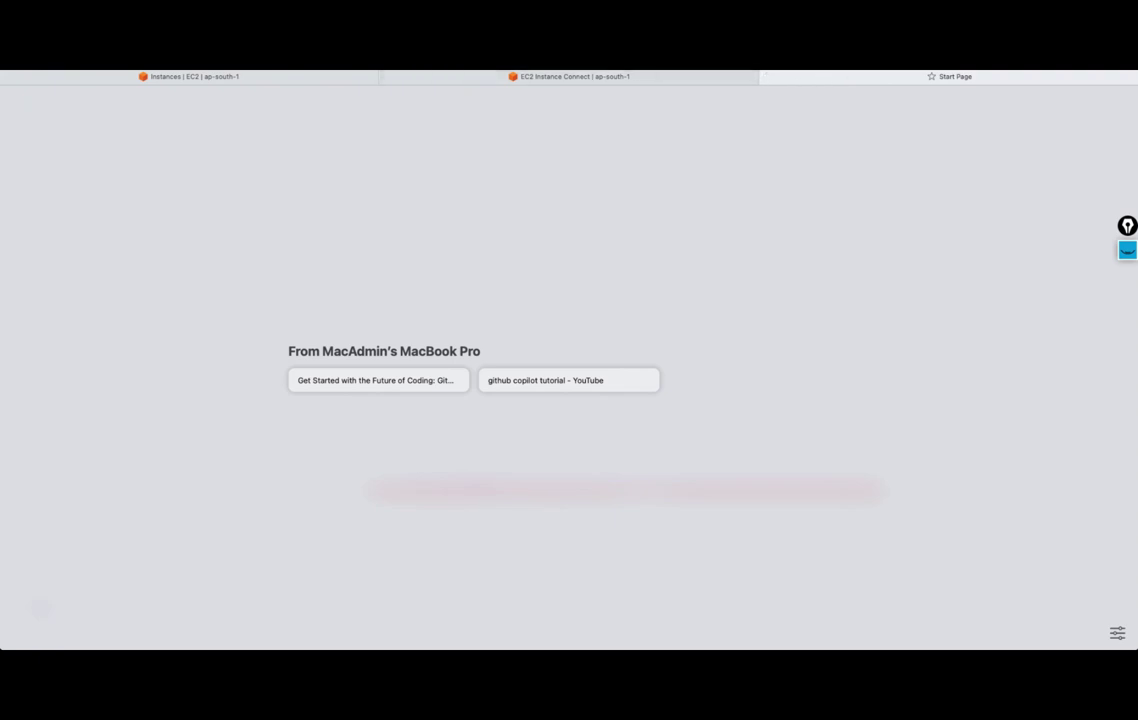
pyautogui.press('super+l')
pyautogui.write('htt')
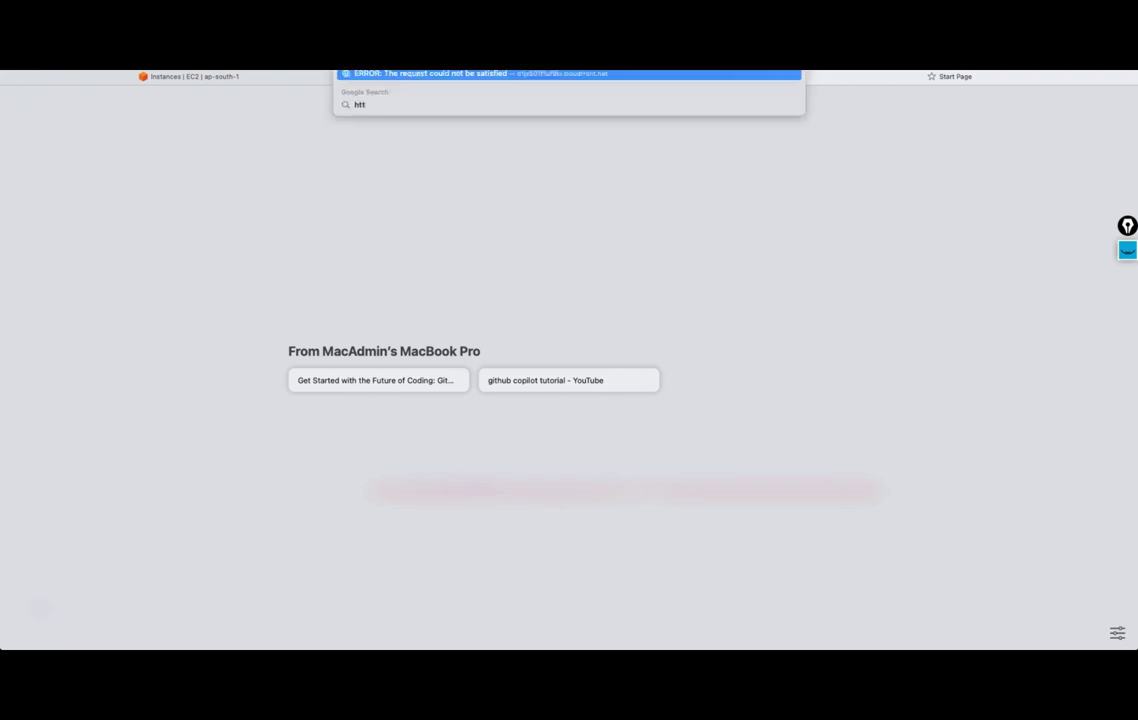
pyautogui.write('p:')
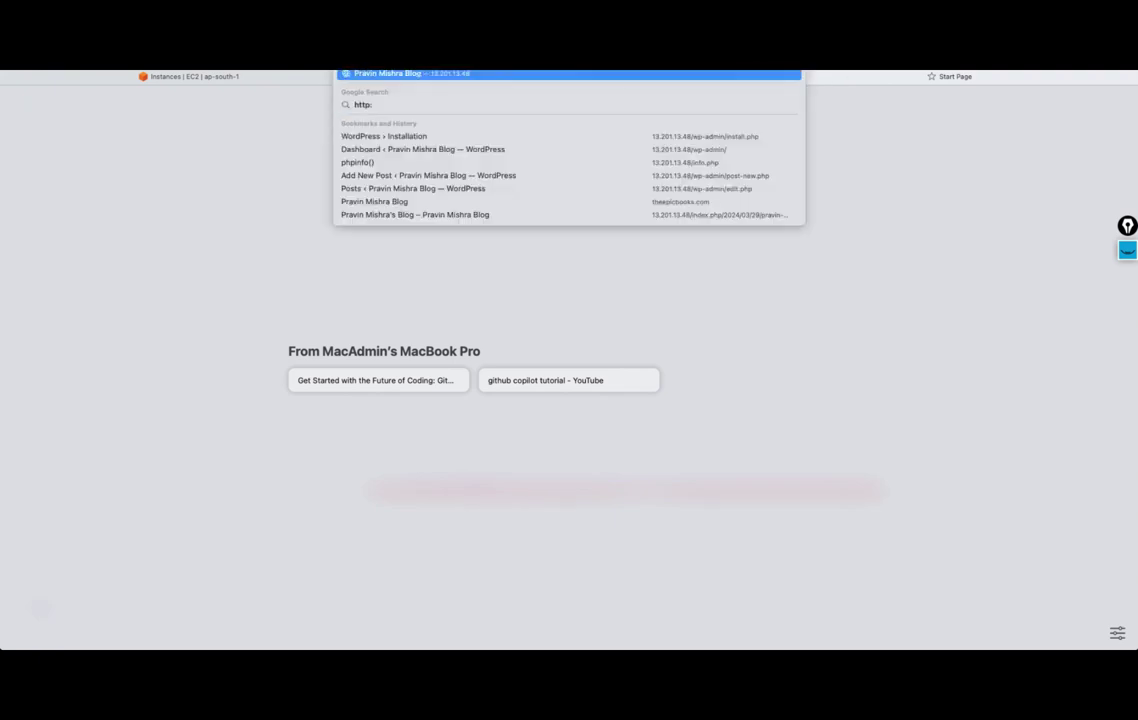
pyautogui.write('//')
pyautogui.press('Escape')
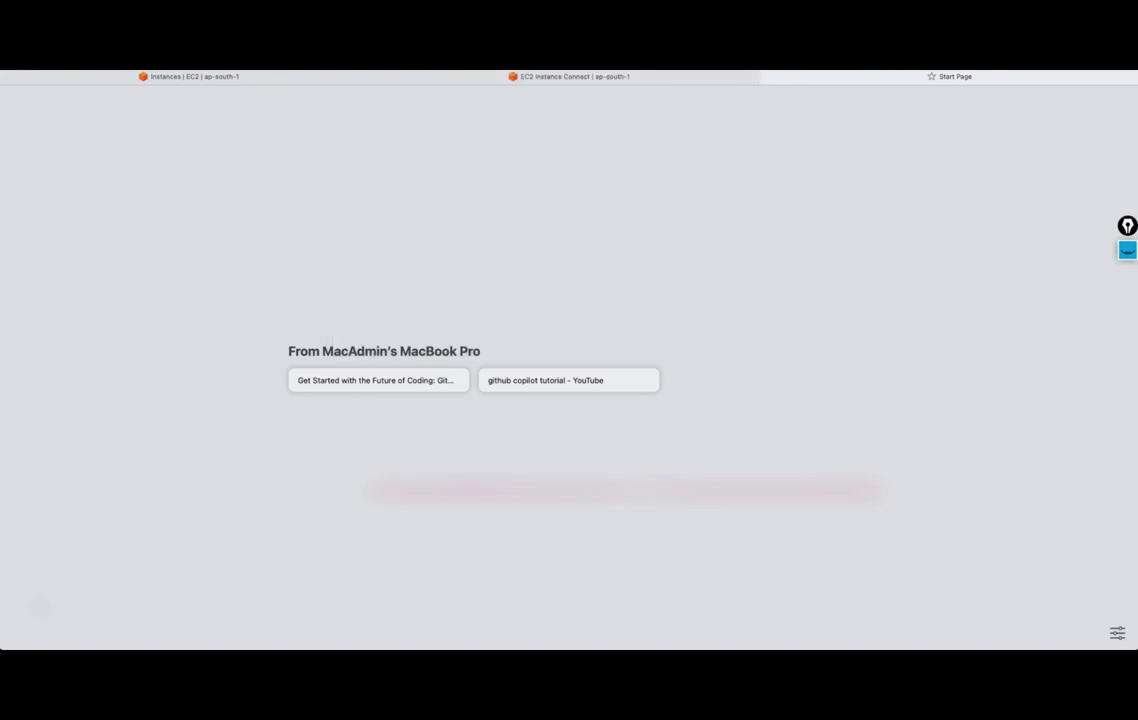
pyautogui.press('Return')
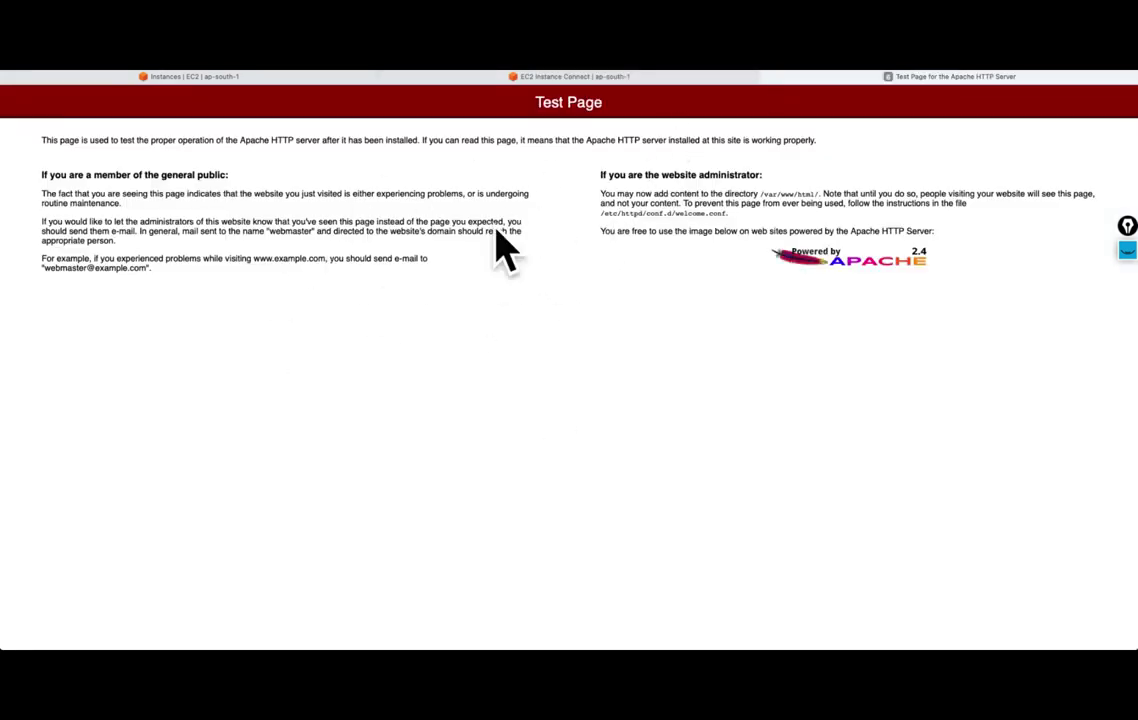
pyautogui.moveTo(241, 140); pyautogui.dragTo(294, 140)
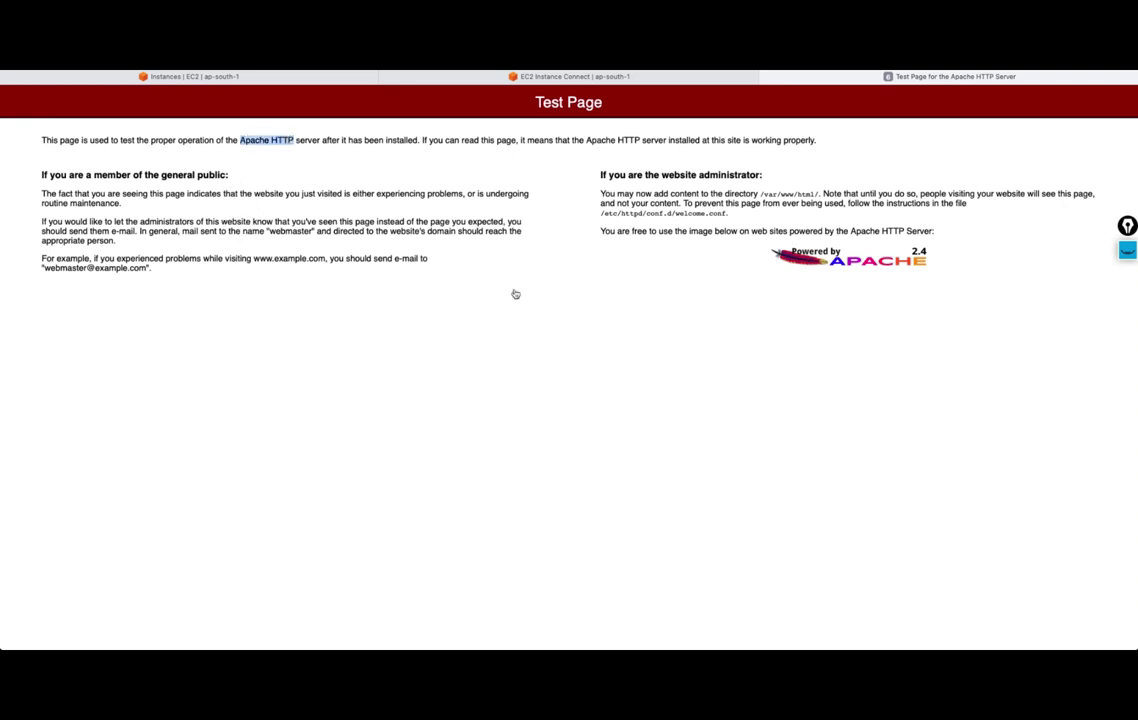
pyautogui.press('super+Tab')
pyautogui.scroll(-10, 574, 456)
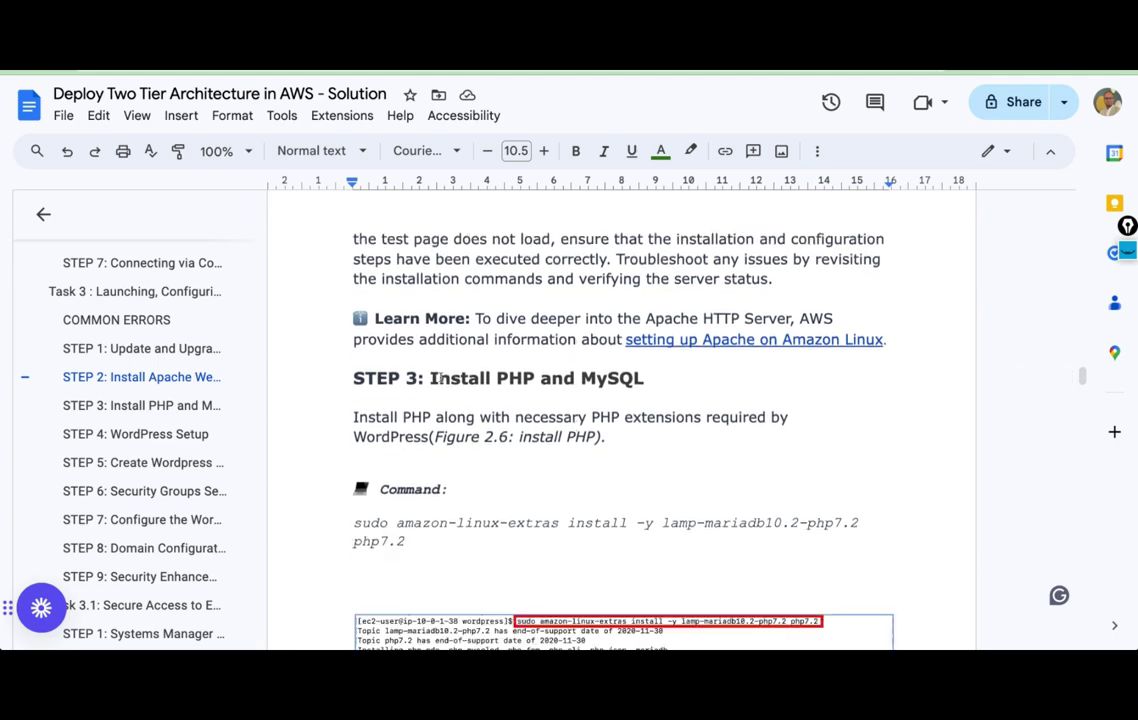
# Step: Copy the STEP 3 command 'sudo amazon-linux-extras install -y lamp-mariadb10.2-php7.2 php7.2'
pyautogui.moveTo(430, 377); pyautogui.dragTo(650, 378)
pyautogui.scroll(-1, 566, 476)
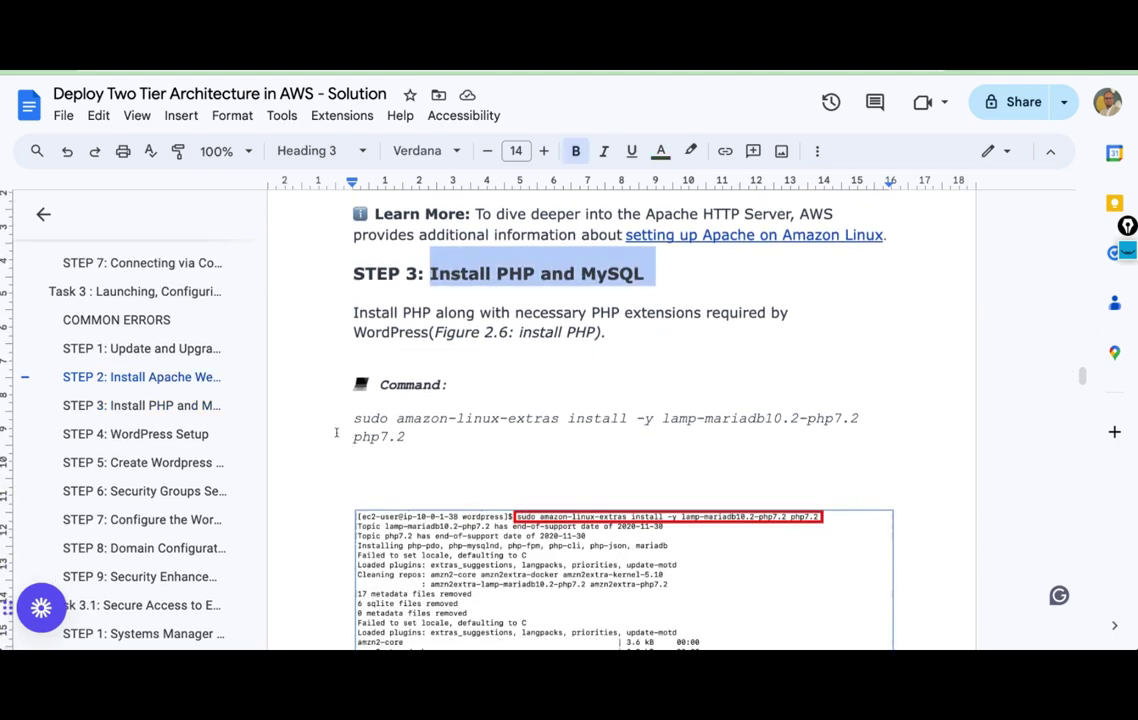
pyautogui.moveTo(405, 437); pyautogui.dragTo(352, 418)
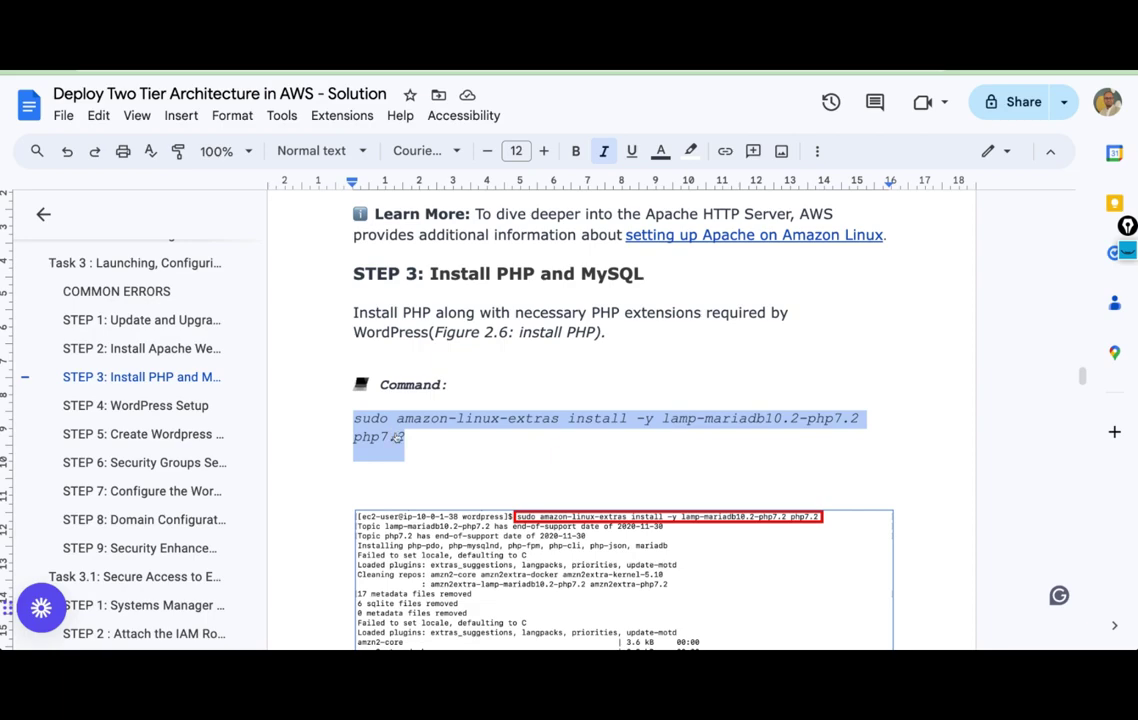
pyautogui.hotkey('alt', 'Tab')
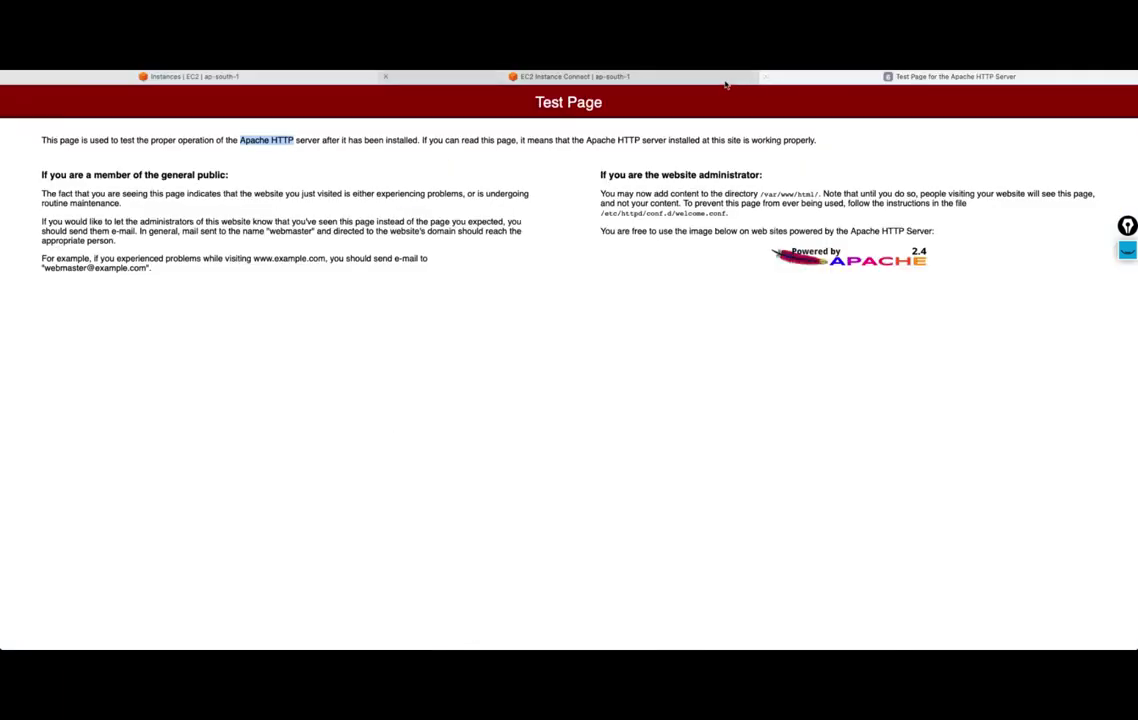
# Step: Clear the terminal and run the pasted amazon-linux-extras PHP 7.2 and MariaDB install command
pyautogui.click(690, 80)
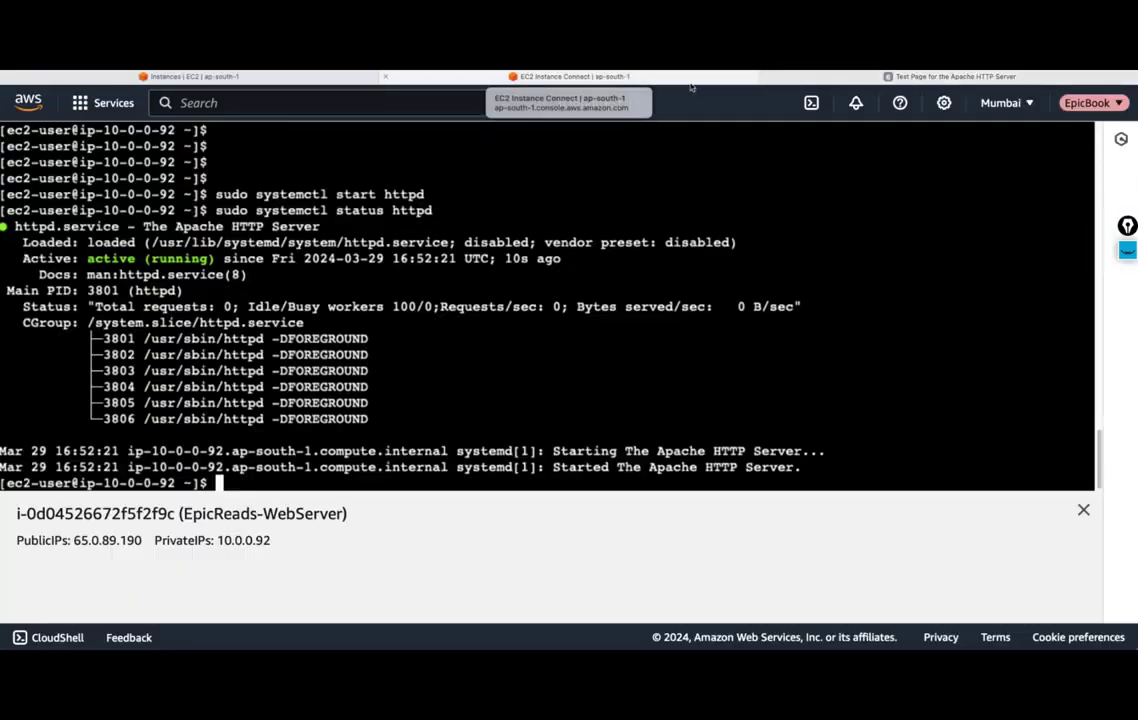
pyautogui.write('clear')
pyautogui.press('Return')
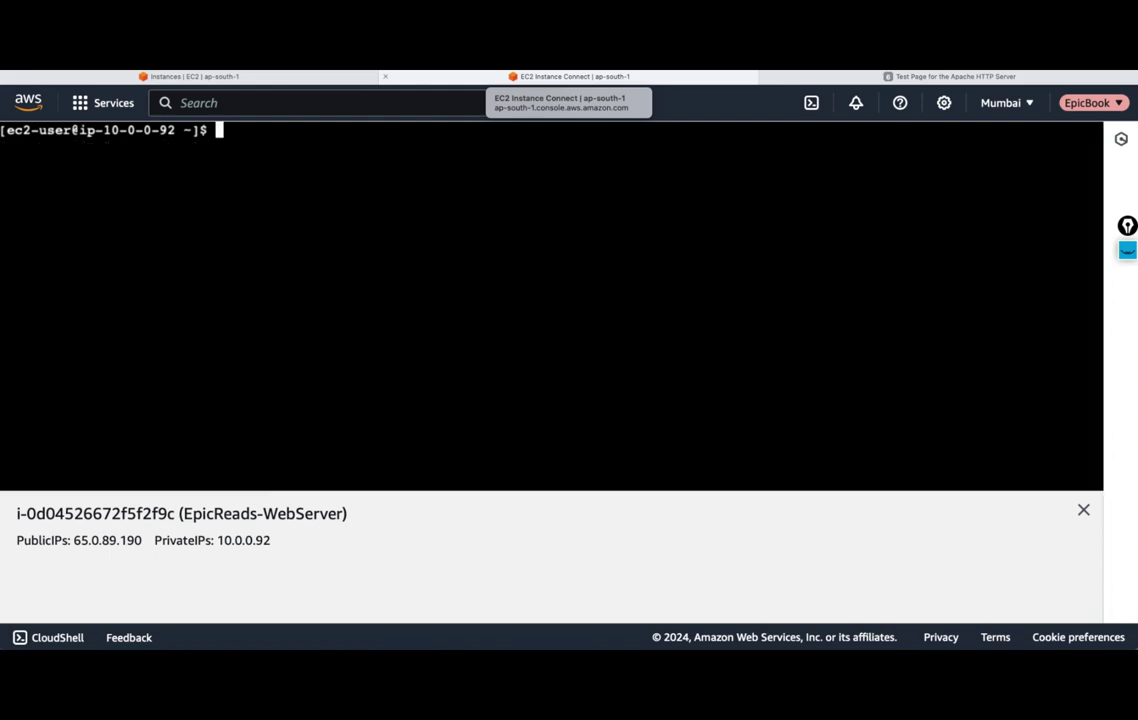
pyautogui.hotkey('ctrl', 'v')
pyautogui.press('Return')
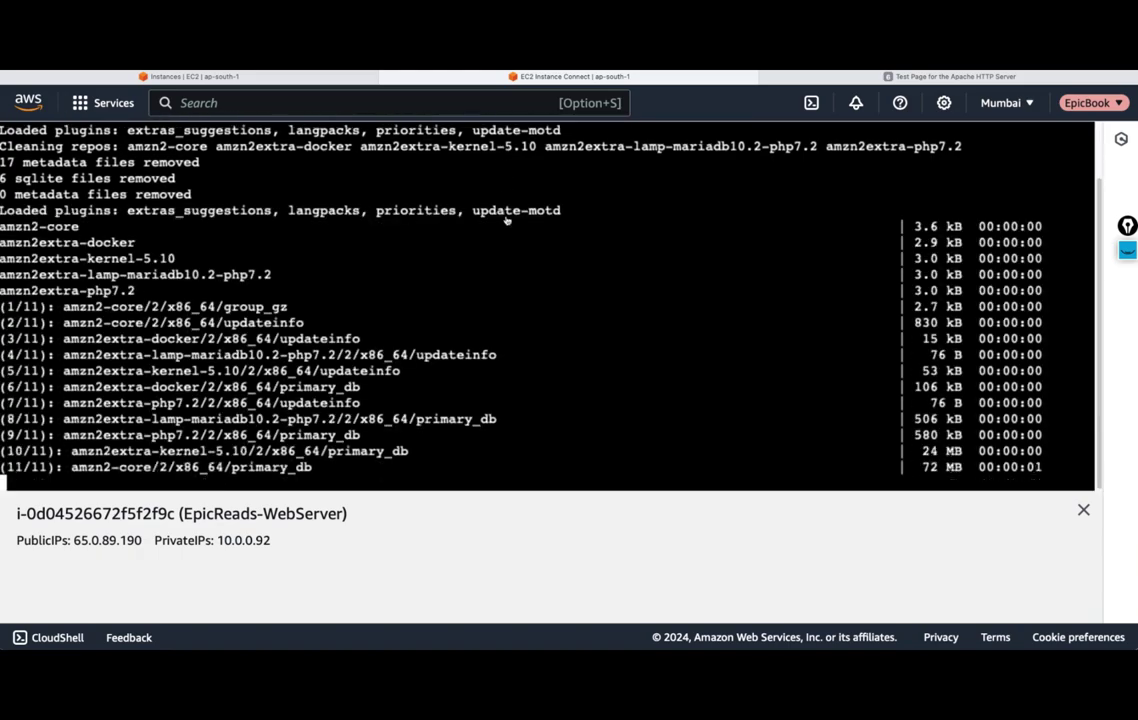
pyautogui.press('super+Tab')
pyautogui.scroll(-2, 521, 383)
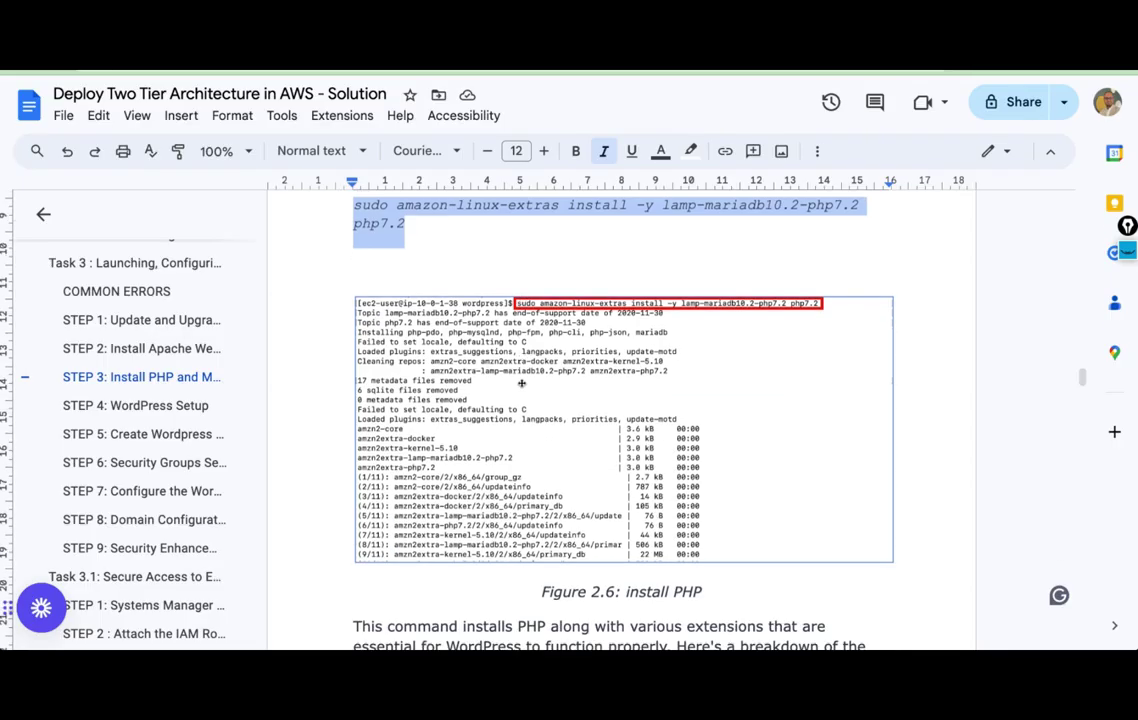
# Step: Review the four PHP extension bullets listed in the guide's STEP 3
pyautogui.scroll(-2, 541, 469)
pyautogui.scroll(-3, 541, 469)
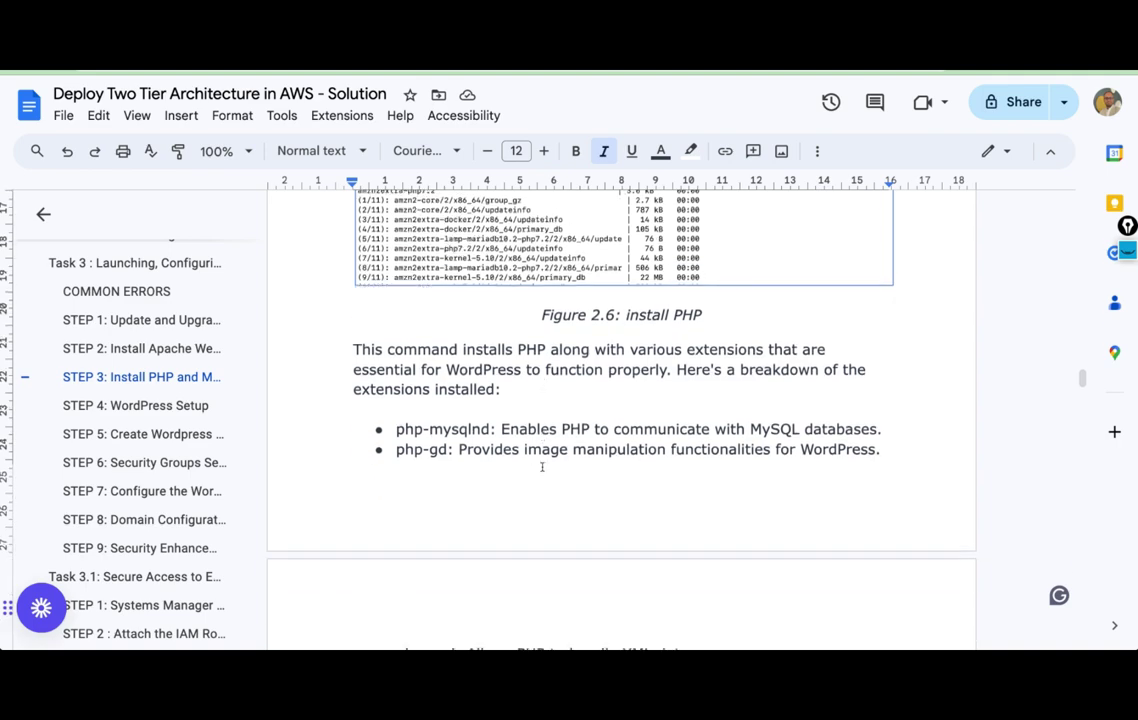
pyautogui.moveTo(396, 318); pyautogui.dragTo(852, 562)
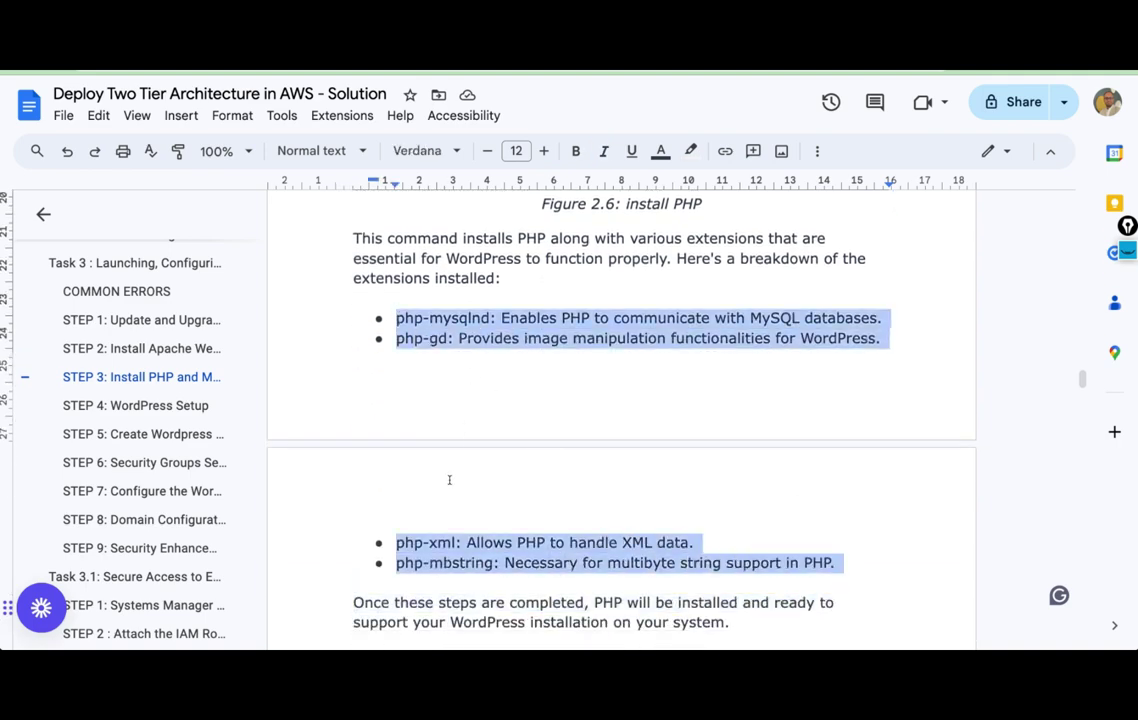
pyautogui.scroll(1, 495, 465)
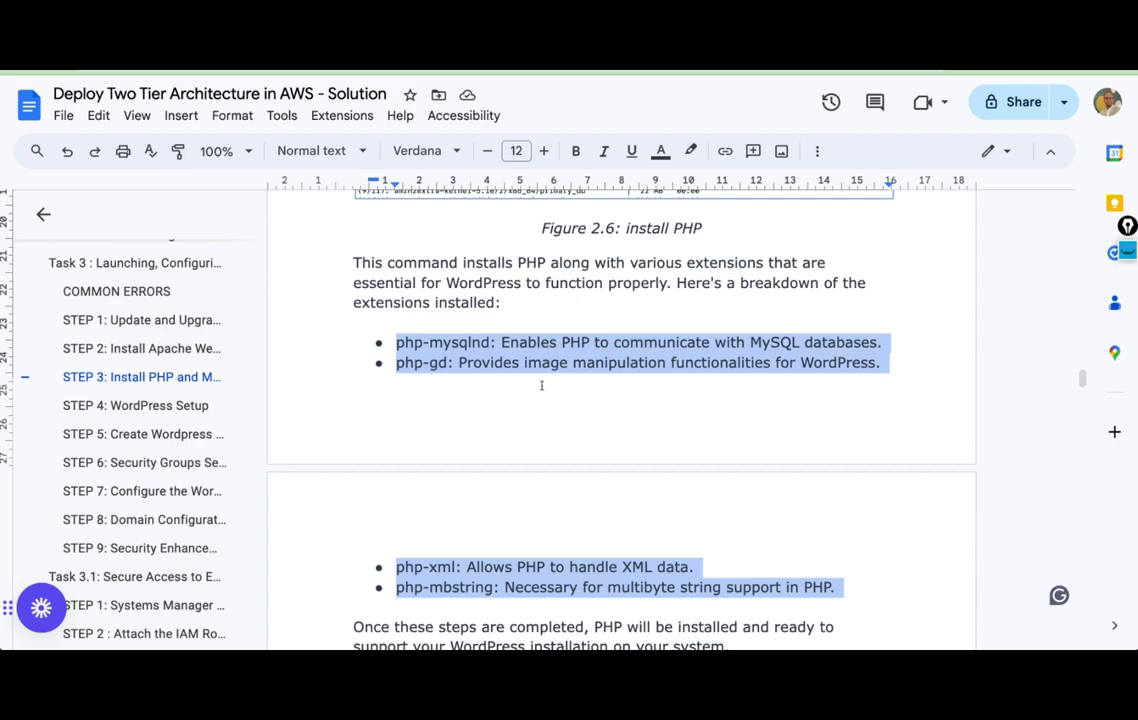
pyautogui.click(455, 442)
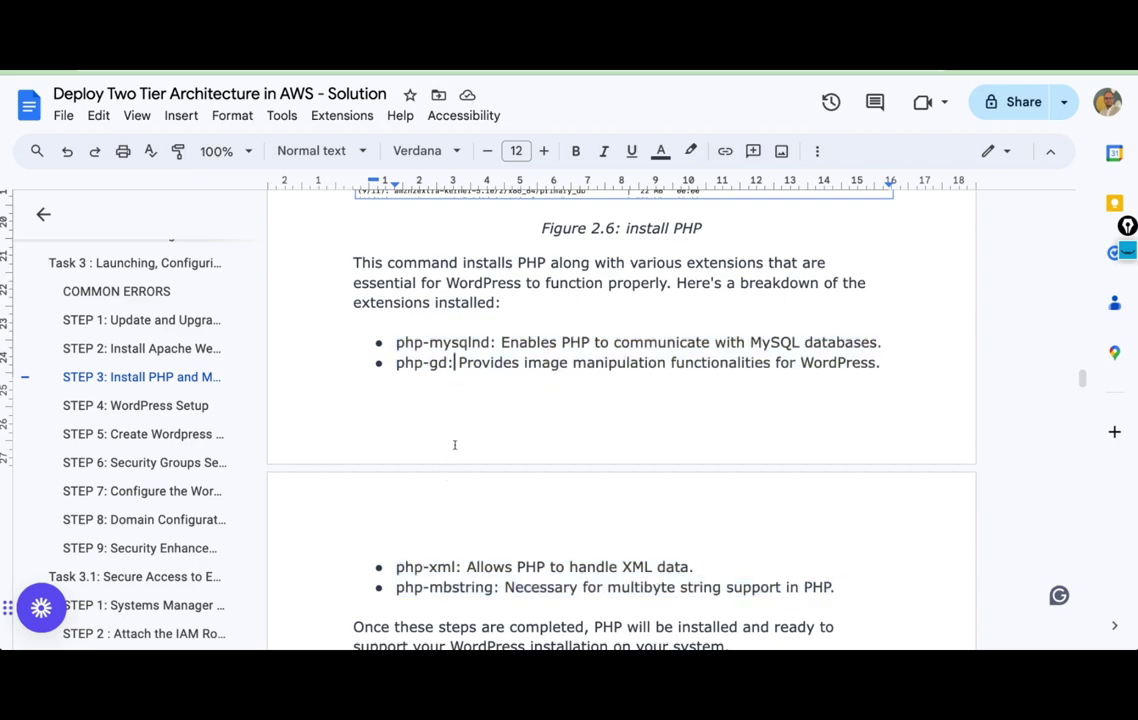
pyautogui.scroll(4, 446, 368)
pyautogui.scroll(6, 446, 368)
pyautogui.click(465, 472)
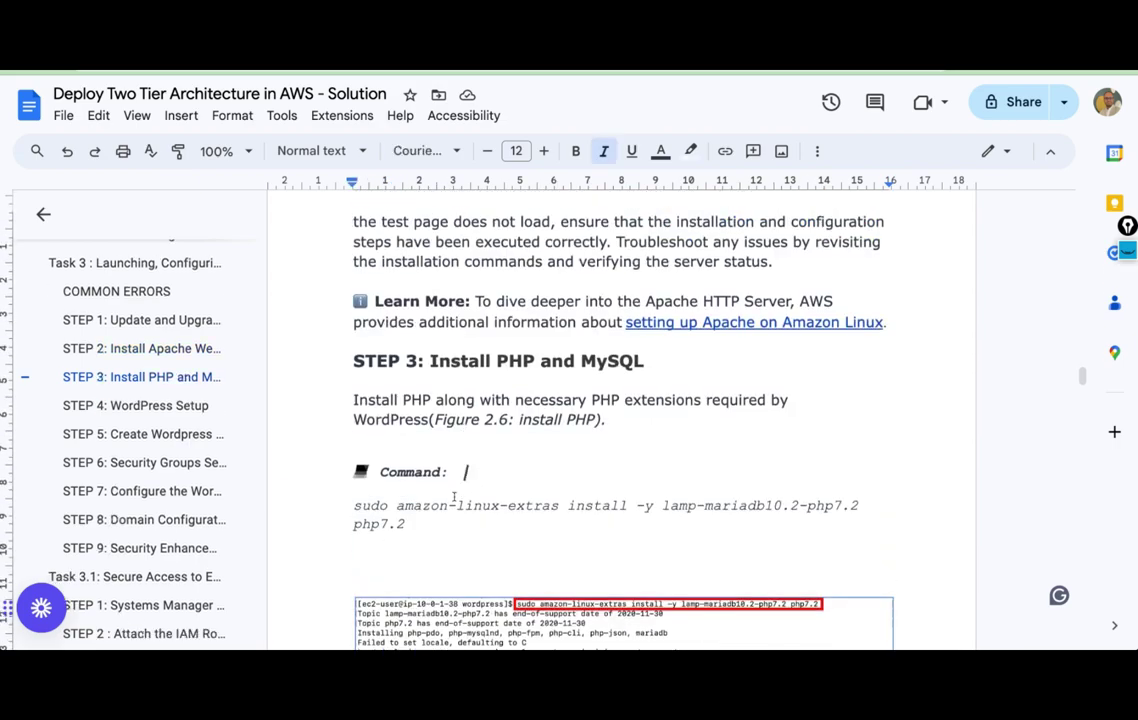
# Step: Copy the 'sudo yum install -y mysql' command from the Install MySQL part
pyautogui.moveTo(399, 506); pyautogui.dragTo(856, 506)
pyautogui.scroll(-4, 433, 533)
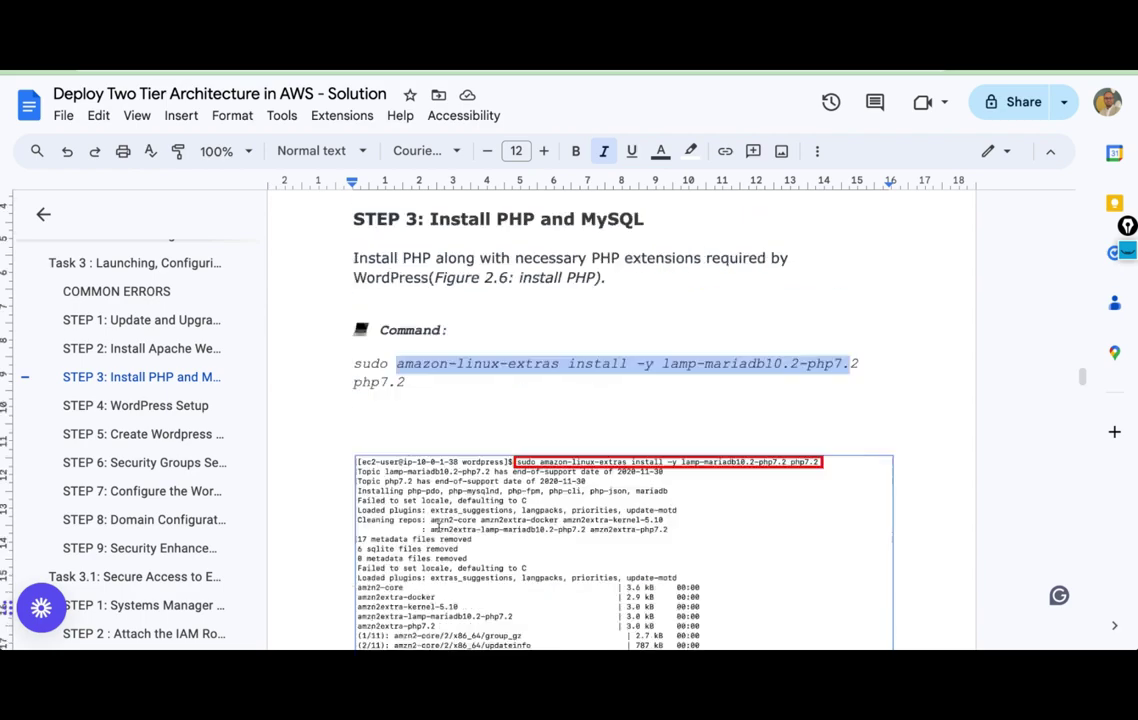
pyautogui.scroll(-14, 434, 533)
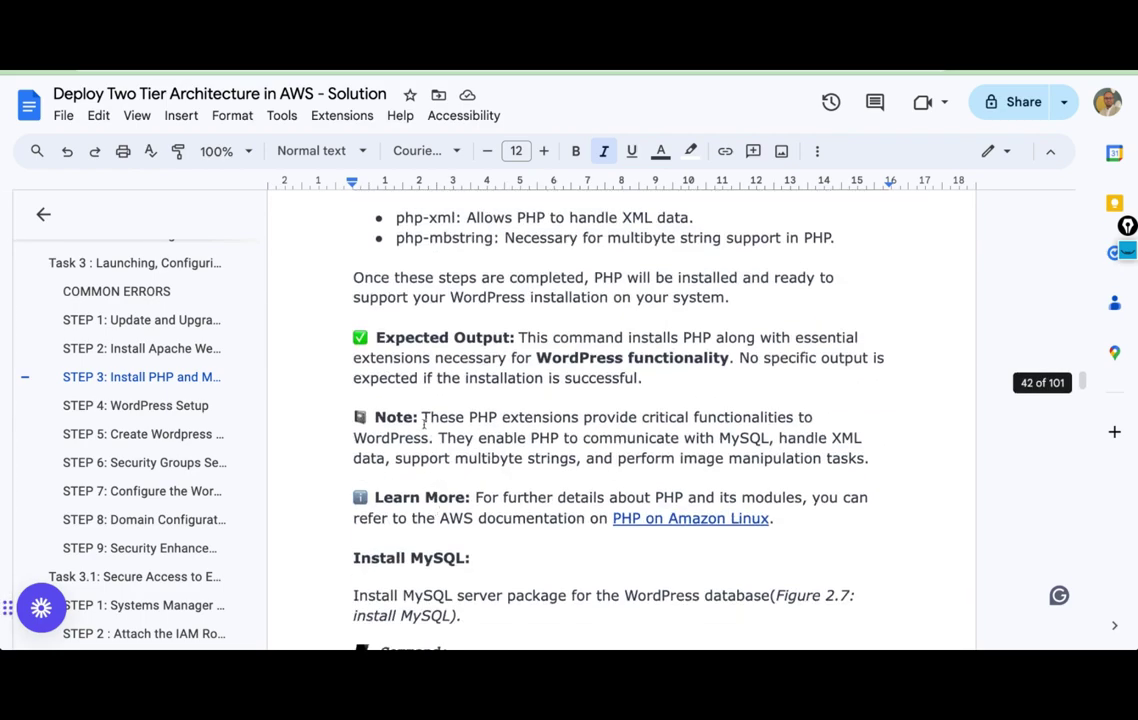
pyautogui.scroll(-3, 403, 403)
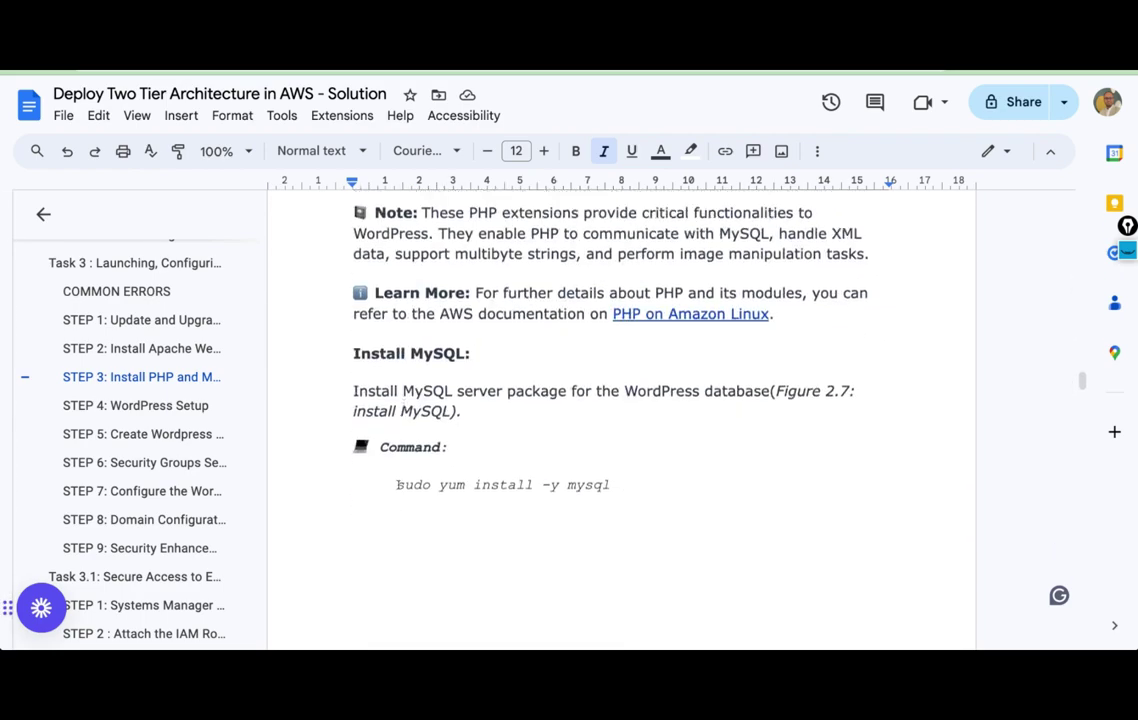
pyautogui.moveTo(396, 485); pyautogui.dragTo(621, 485)
pyautogui.press('super+c')
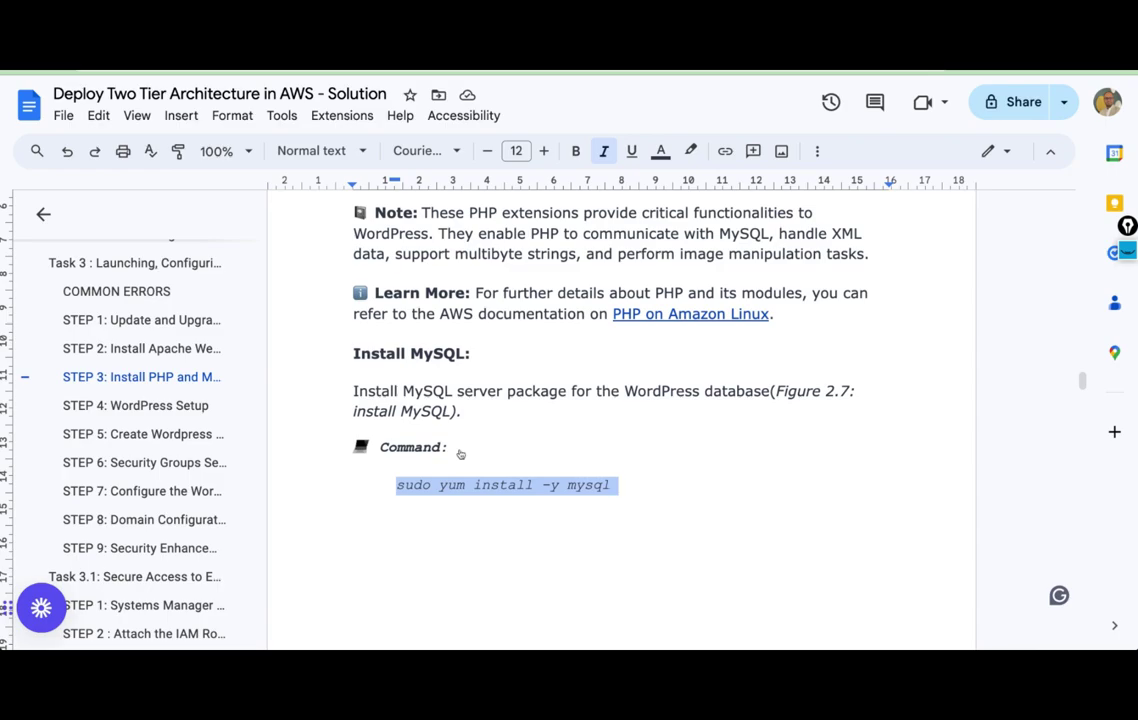
pyautogui.press('super+Tab')
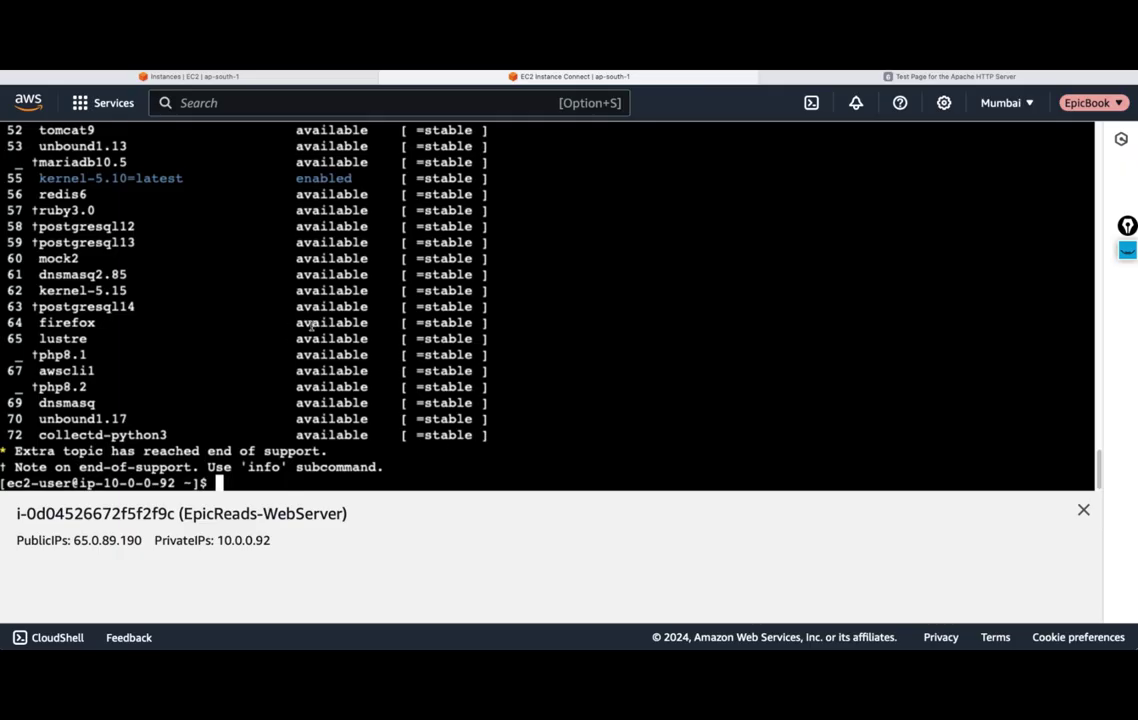
# Step: Run 'sudo yum install -y mysql', which reports mariadb-10.2.38 is already installed and current
pyautogui.scroll(15, 312, 326)
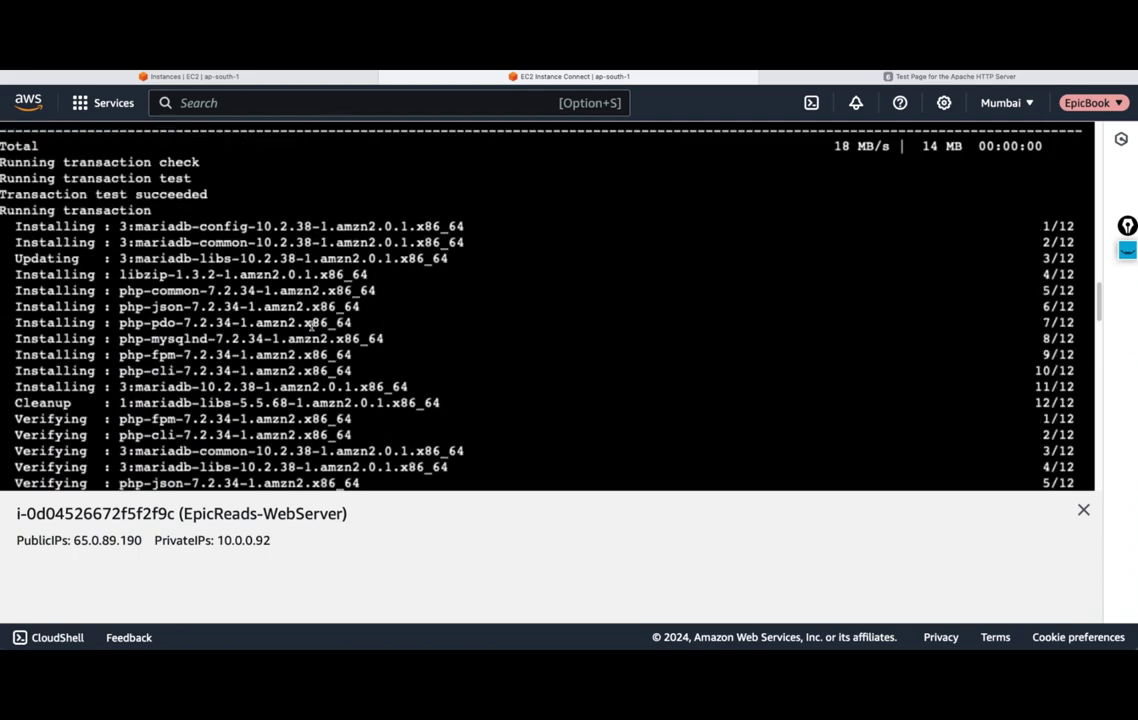
pyautogui.scroll(7, 312, 326)
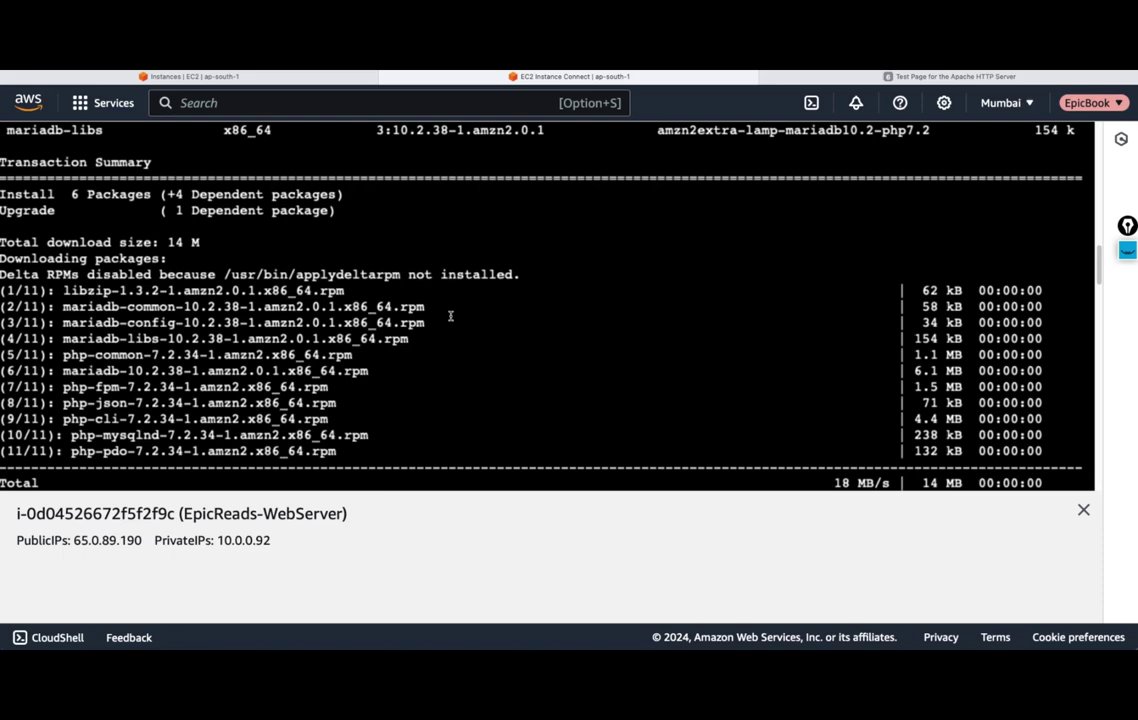
pyautogui.scroll(-20, 450, 316)
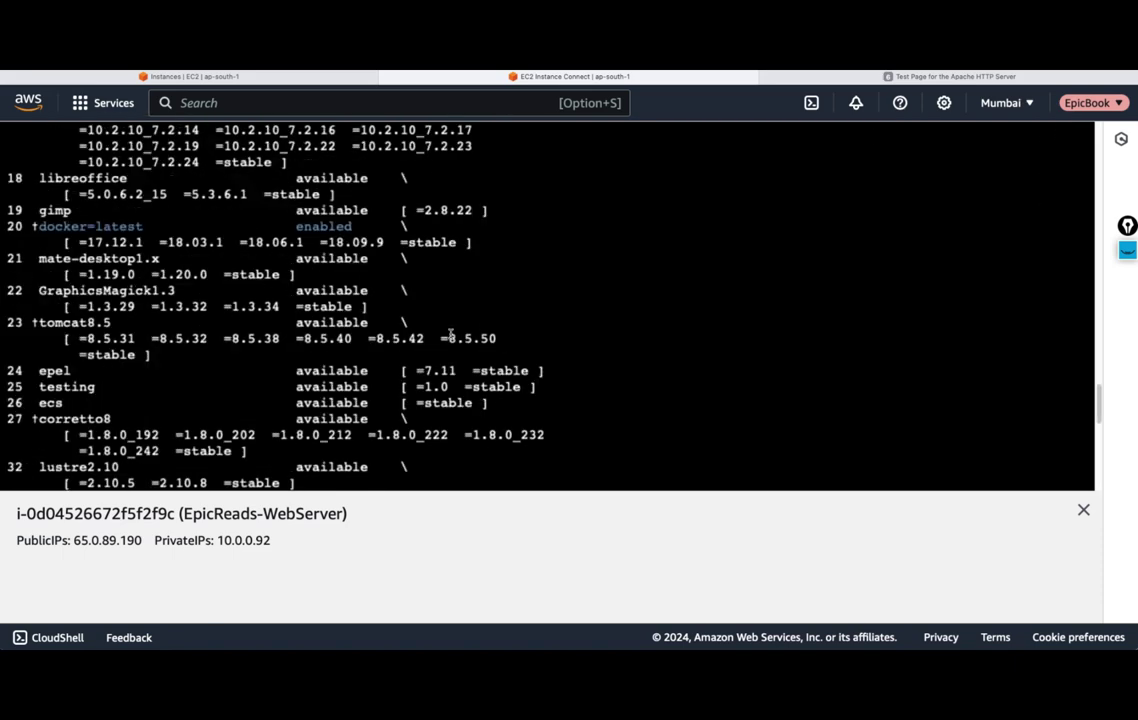
pyautogui.press('Return')
pyautogui.press('Return')
pyautogui.press('Return')
pyautogui.press('Return')
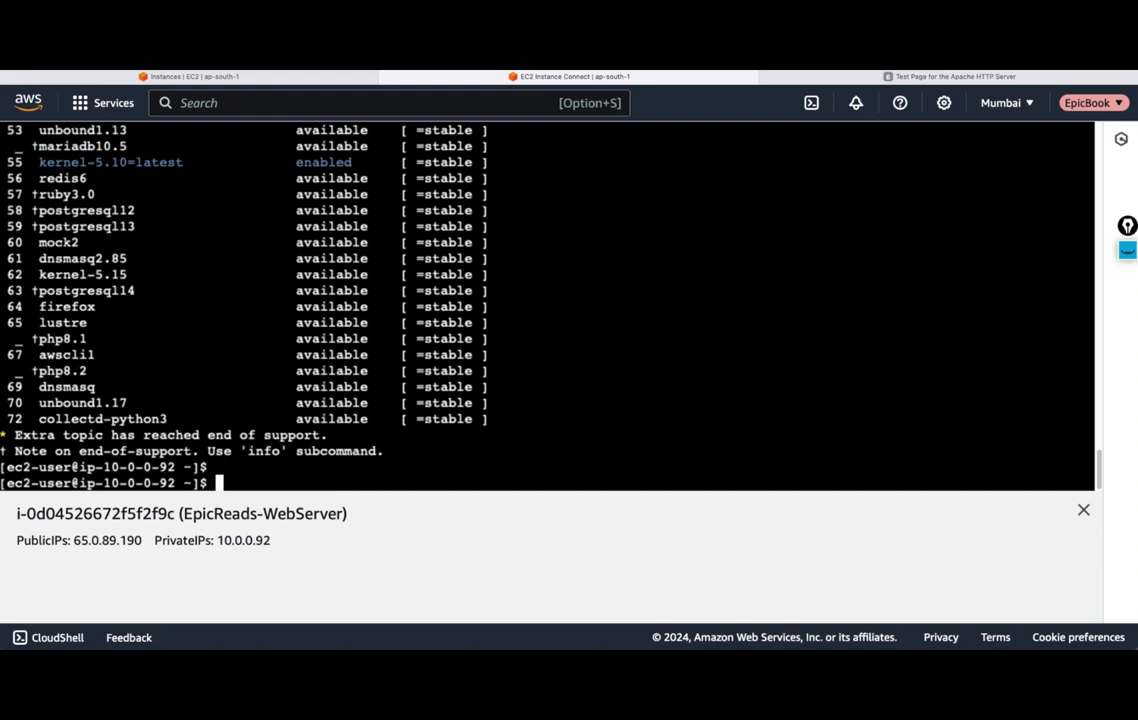
pyautogui.press('super+v')
pyautogui.press('Return')
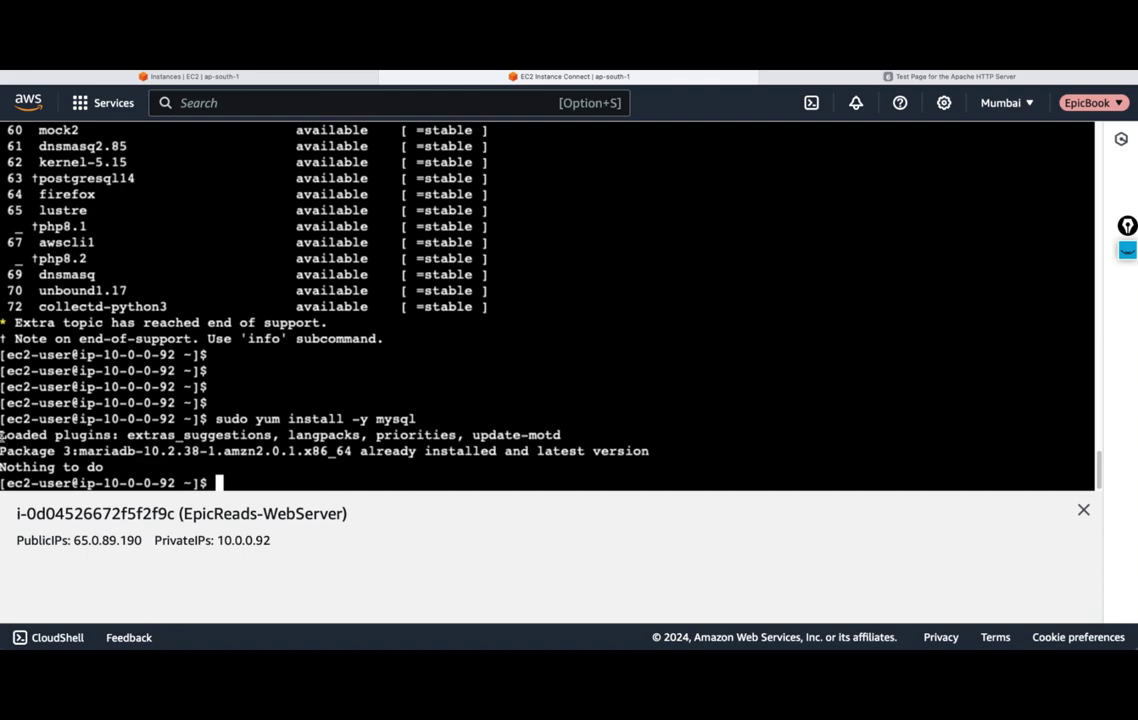
pyautogui.moveTo(3, 436); pyautogui.dragTo(222, 478)
pyautogui.click(246, 476)
pyautogui.moveTo(212, 420); pyautogui.dragTo(358, 420)
pyautogui.click(272, 420)
pyautogui.doubleClick(385, 420)
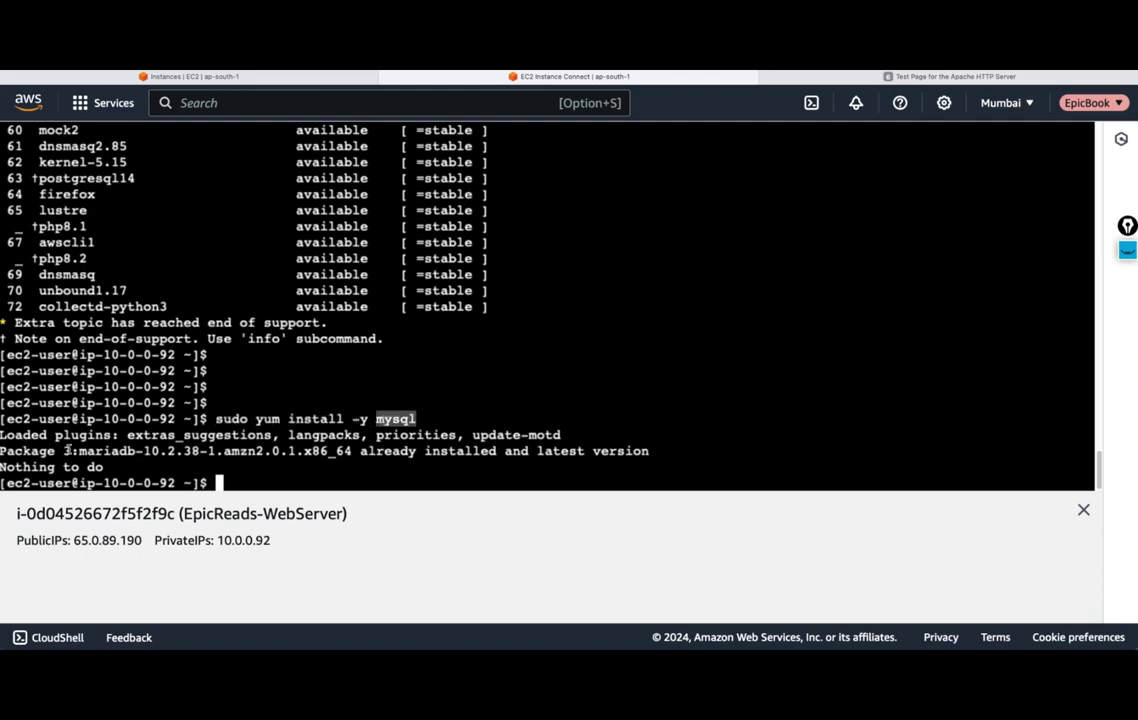
pyautogui.click(393, 421)
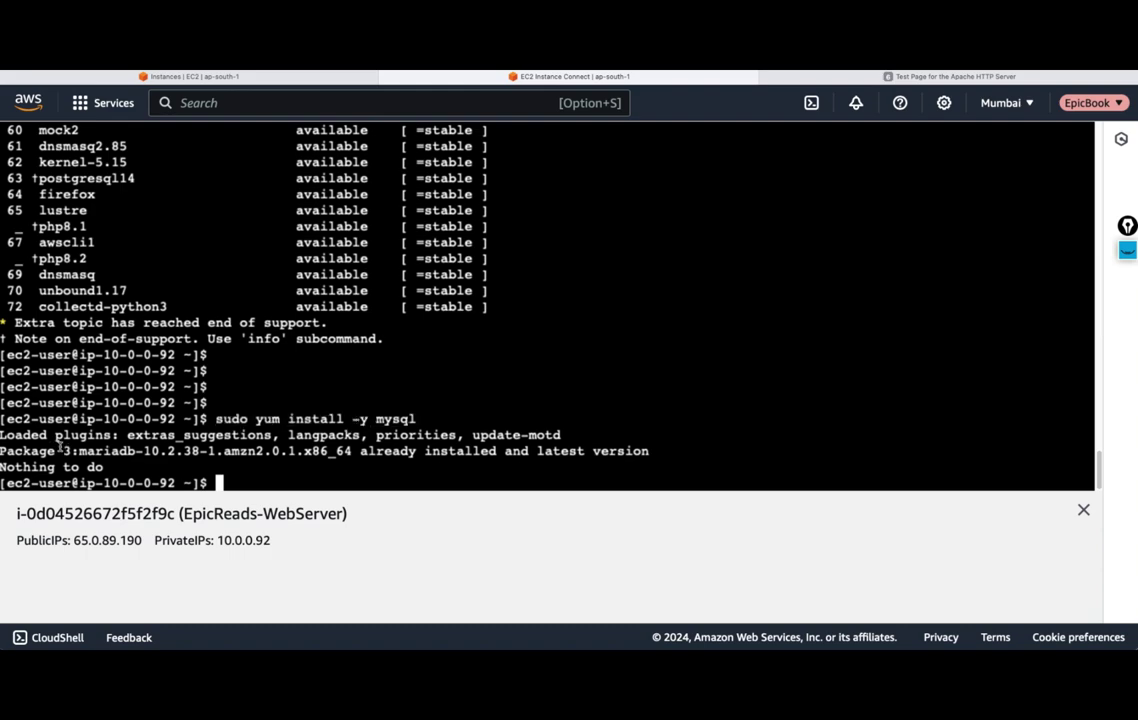
pyautogui.moveTo(76, 451); pyautogui.dragTo(660, 453)
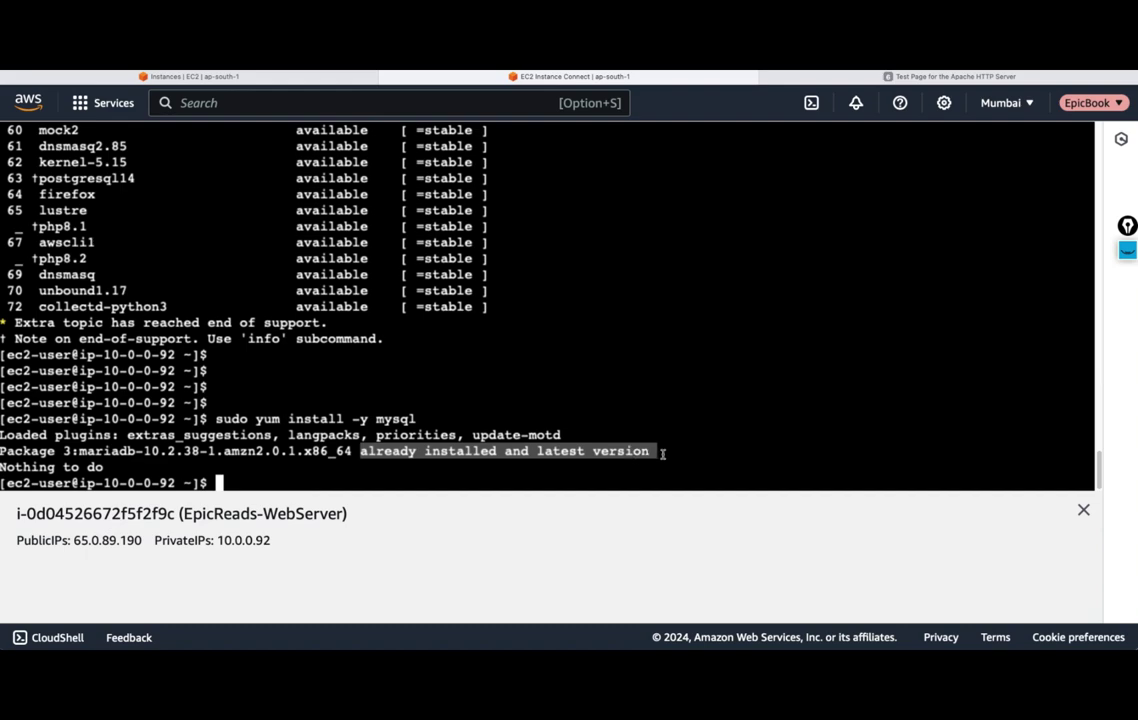
pyautogui.press('Up')
pyautogui.press('Up')
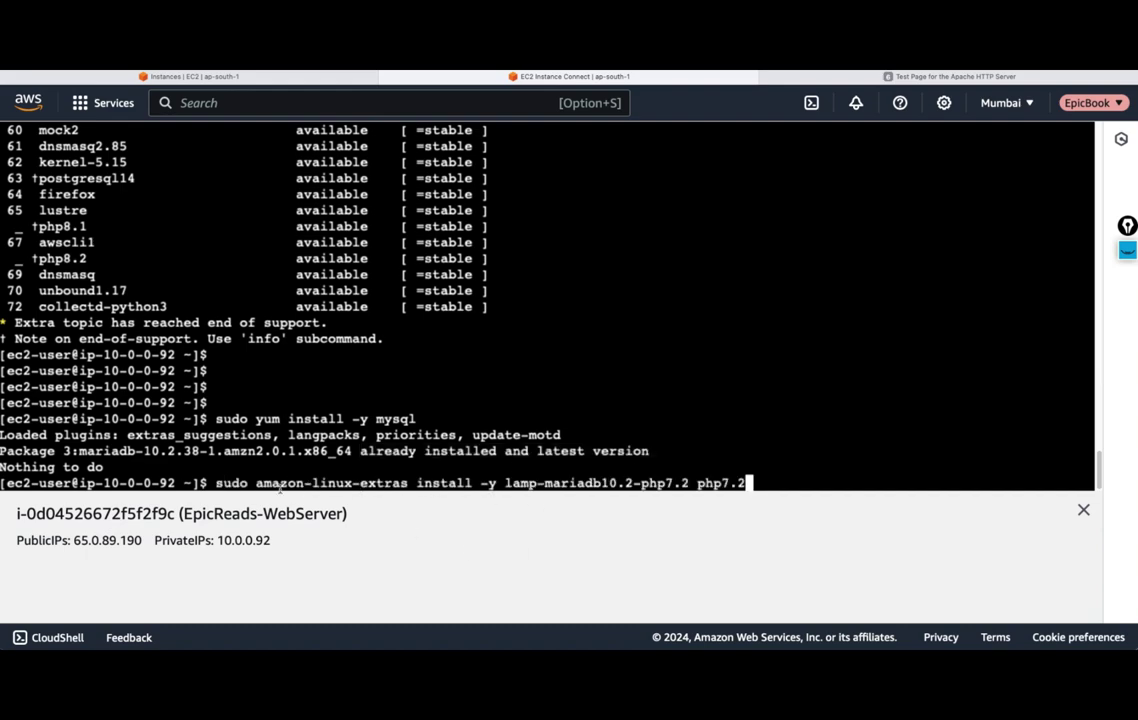
pyautogui.moveTo(509, 484); pyautogui.dragTo(691, 485)
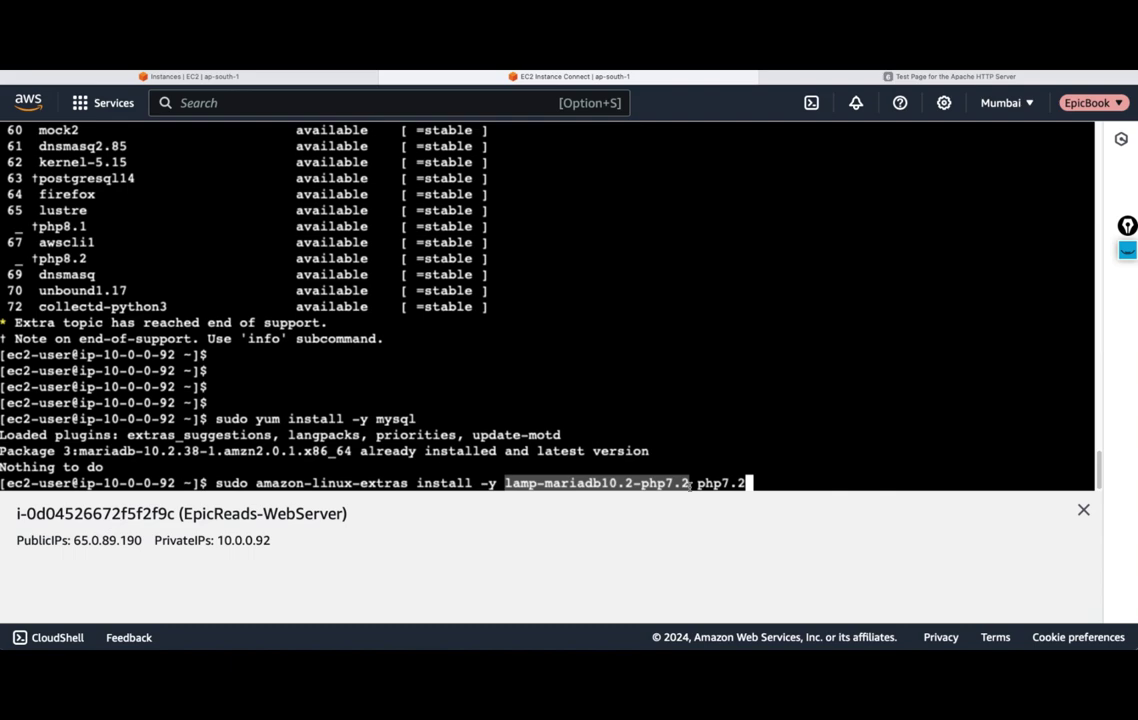
pyautogui.press('Up')
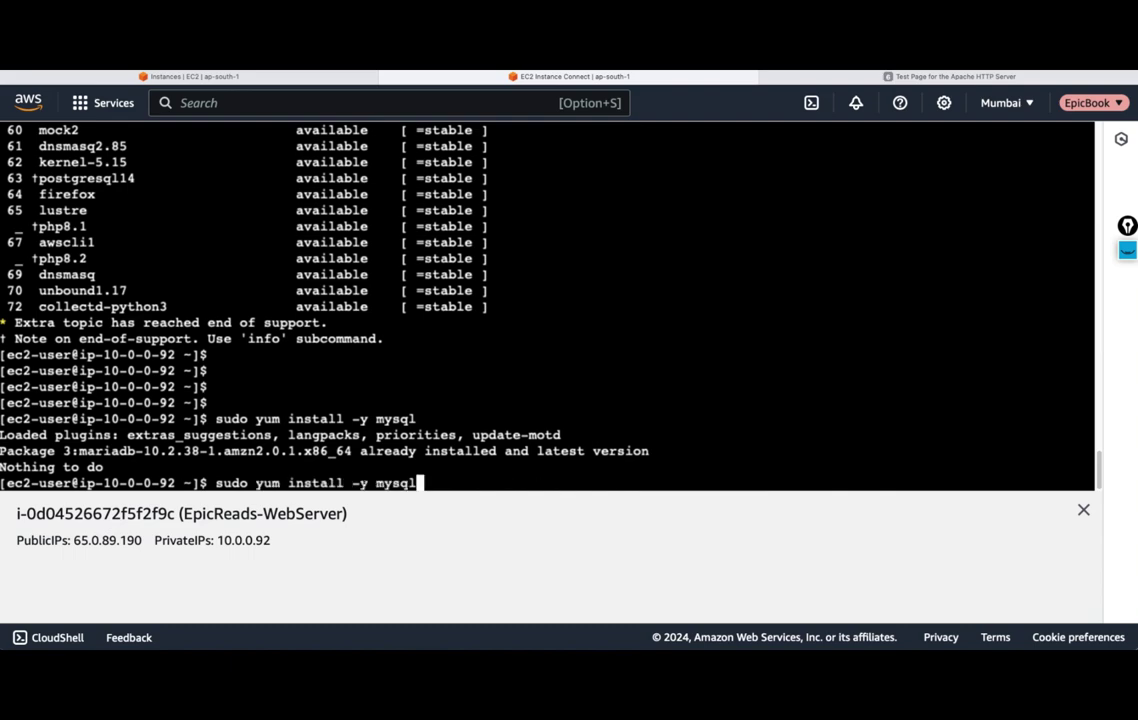
pyautogui.press('BackSpace')
pyautogui.press('BackSpace')
pyautogui.press('BackSpace')
pyautogui.press('BackSpace')
pyautogui.press('BackSpace')
pyautogui.press('BackSpace')
pyautogui.press('BackSpace')
pyautogui.press('BackSpace')
pyautogui.press('BackSpace')
pyautogui.press('BackSpace')
pyautogui.press('BackSpace')
pyautogui.press('BackSpace')
pyautogui.press('BackSpace')
pyautogui.press('BackSpace')
pyautogui.press('BackSpace')
pyautogui.press('BackSpace')
pyautogui.press('BackSpace')
pyautogui.press('BackSpace')
pyautogui.press('BackSpace')
pyautogui.press('BackSpace')
pyautogui.press('BackSpace')
pyautogui.press('BackSpace')
pyautogui.press('BackSpace')
pyautogui.press('BackSpace')
pyautogui.press('BackSpace')
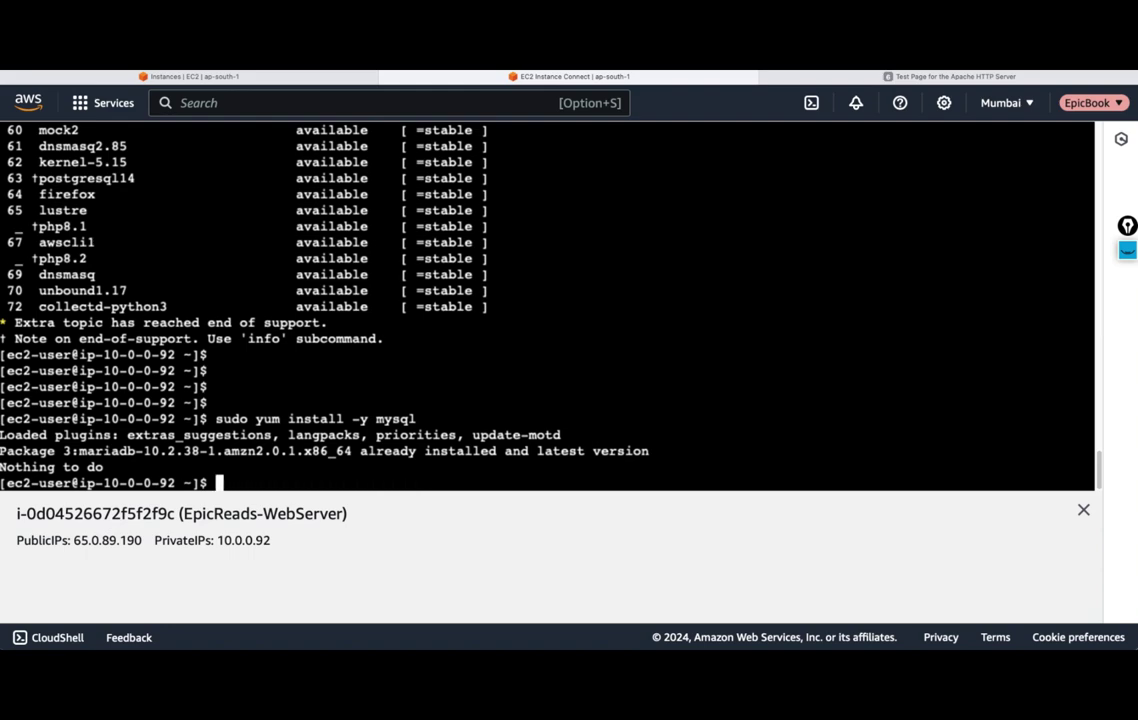
pyautogui.press('Return')
pyautogui.press('Return')
pyautogui.press('Return')
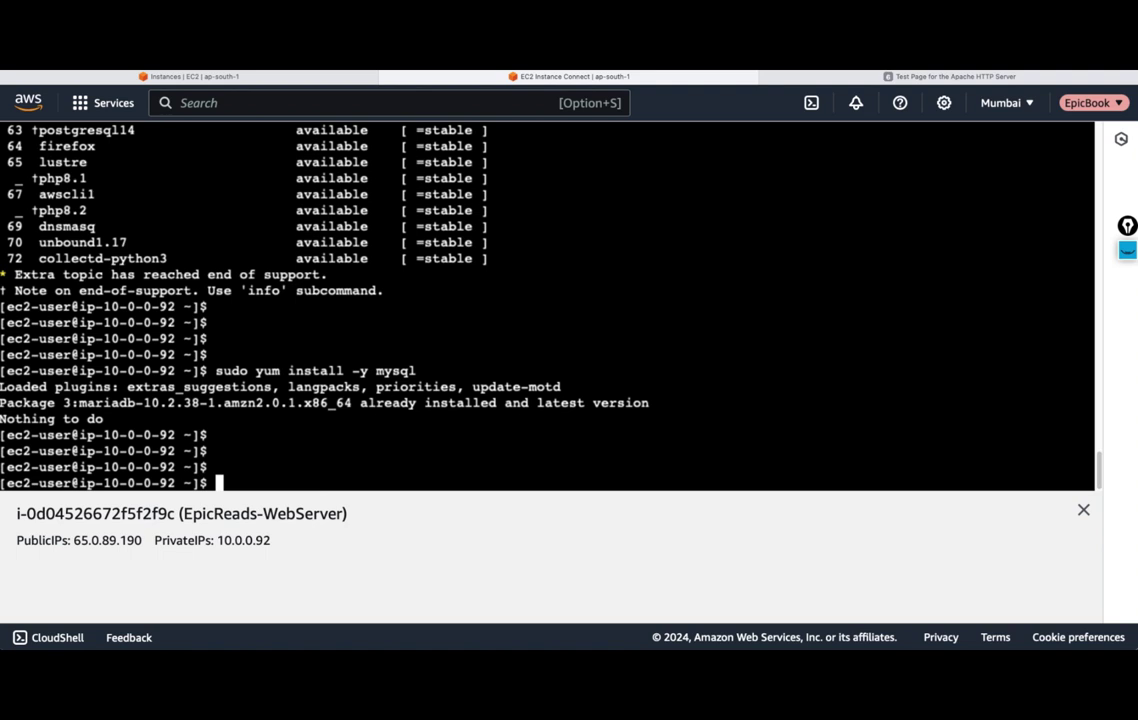
# Step: Find and select the 'cd /var/www/html/' command under STEP 4 of the setup guide
pyautogui.press('super+Tab')
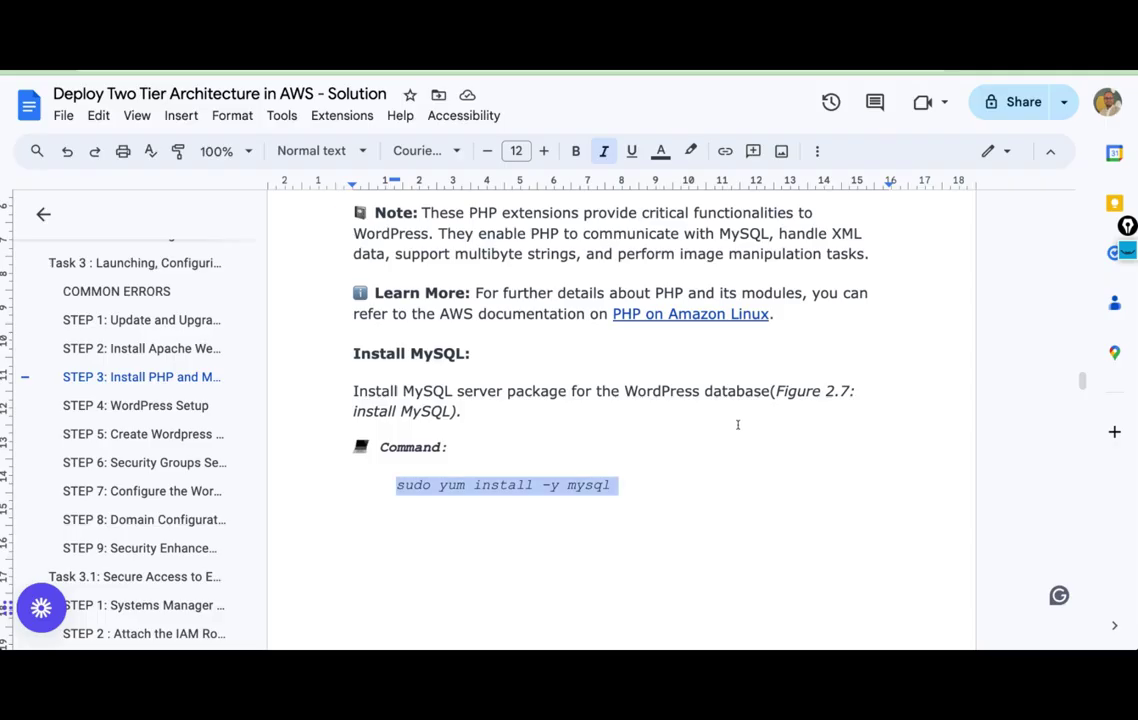
pyautogui.scroll(-3, 584, 521)
pyautogui.scroll(-10, 475, 527)
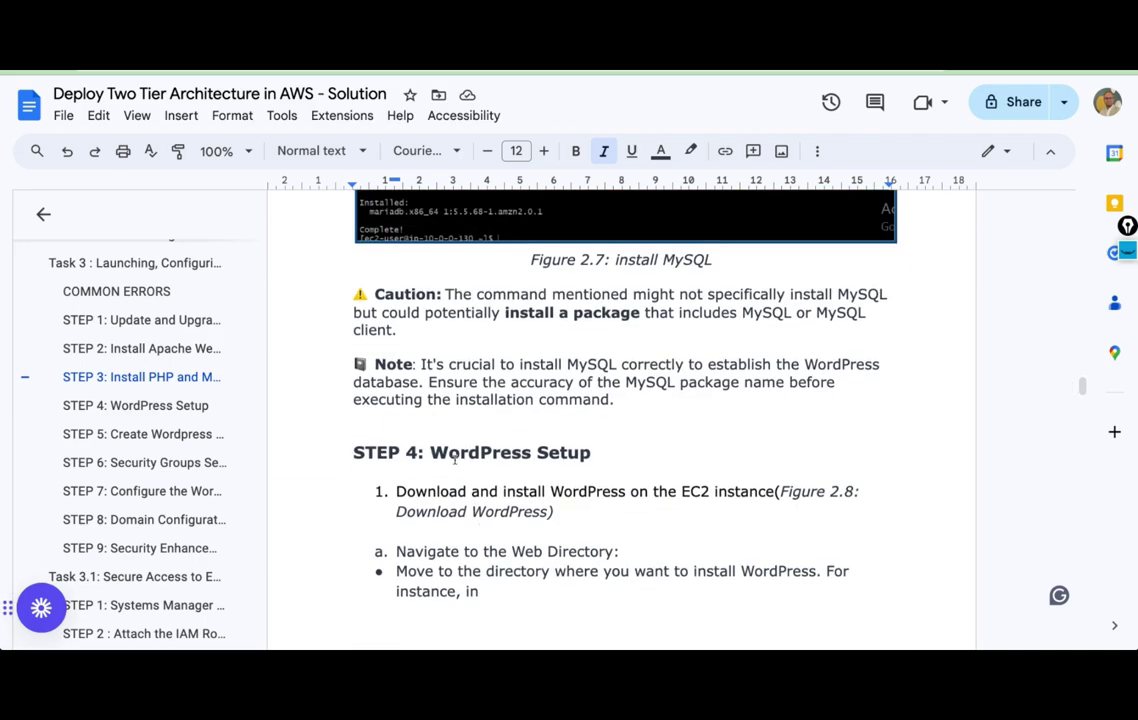
pyautogui.scroll(-3, 448, 534)
pyautogui.scroll(-1, 455, 461)
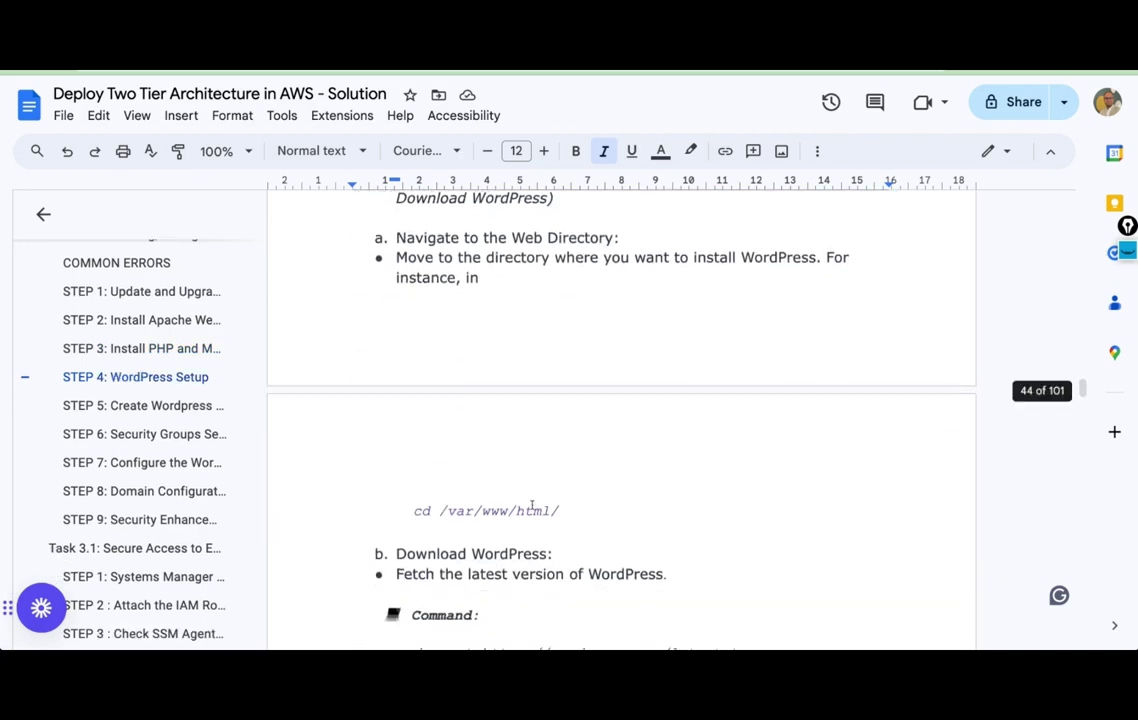
pyautogui.moveTo(563, 510); pyautogui.dragTo(461, 510)
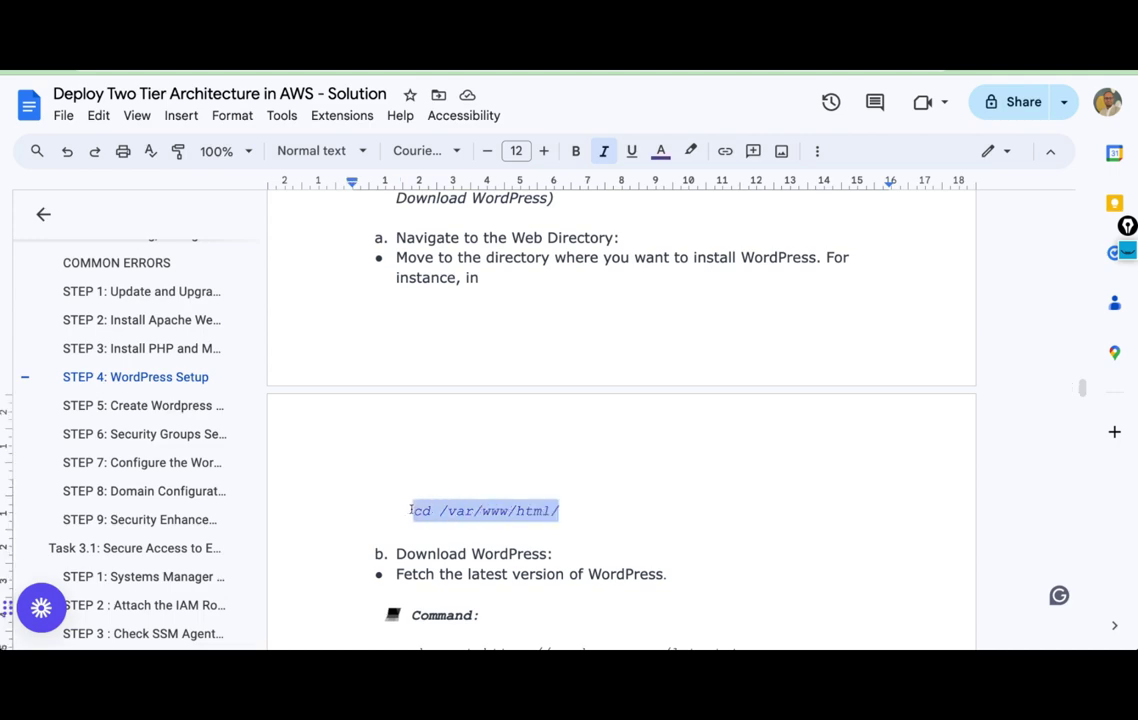
pyautogui.scroll(3, 480, 465)
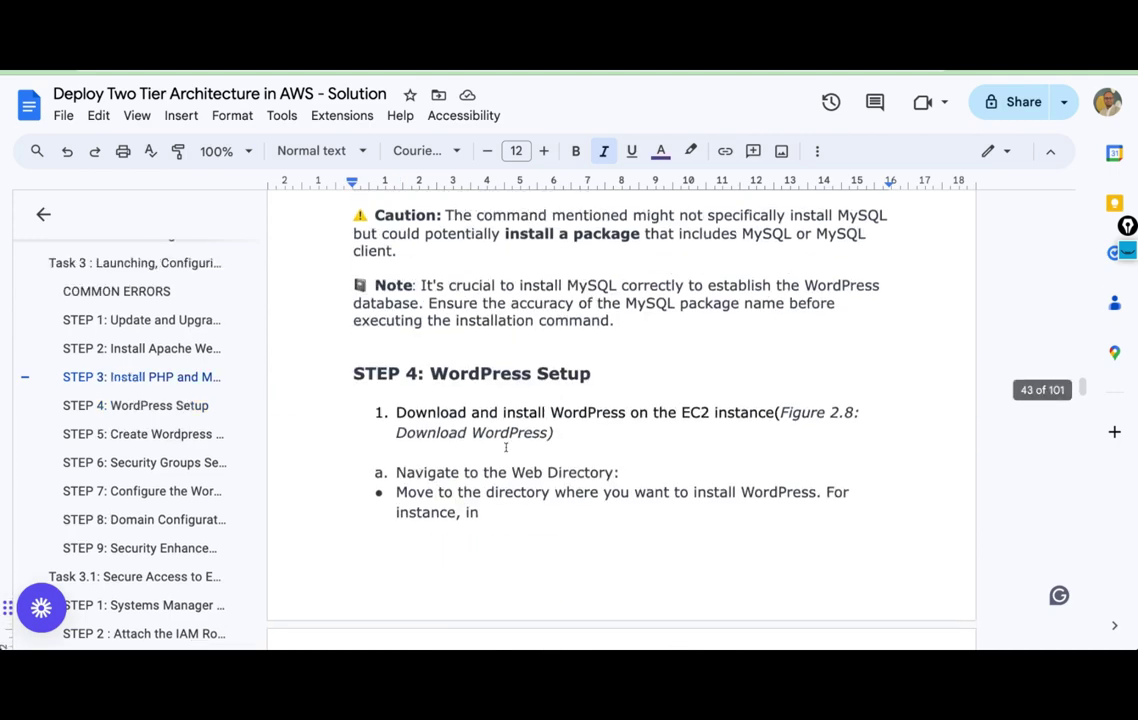
pyautogui.scroll(5, 506, 447)
pyautogui.scroll(-5, 496, 531)
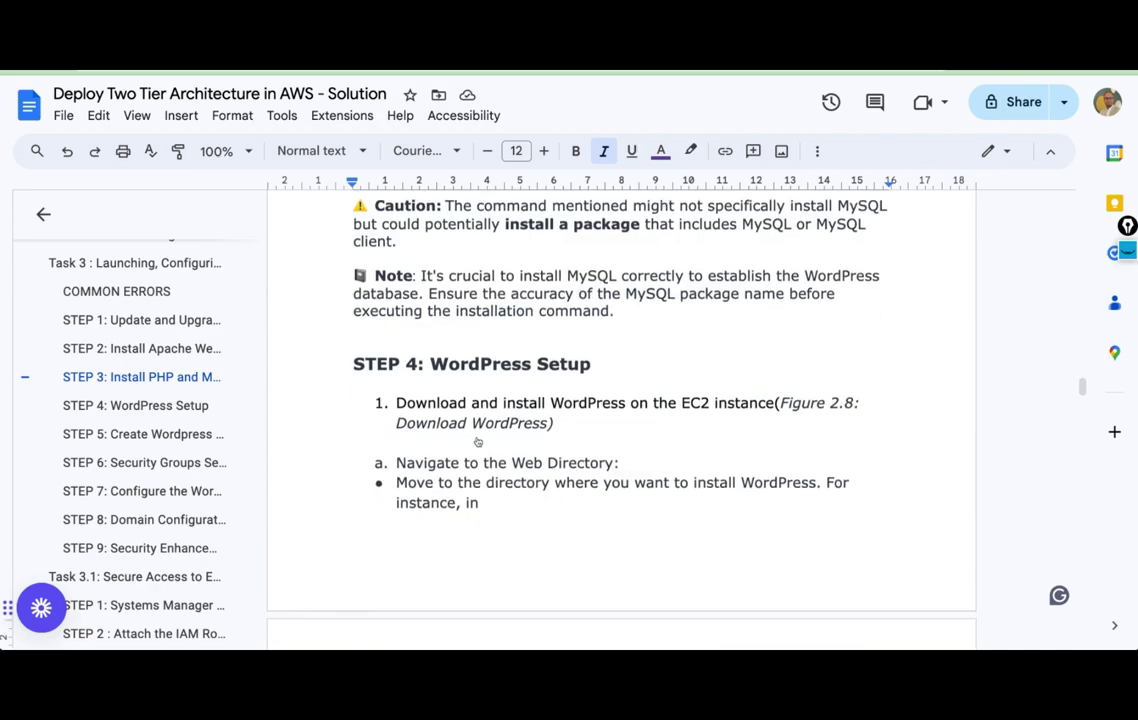
# Step: Run 'cd /var/www/html/' in the server terminal to enter the web directory
pyautogui.hotkey('alt', 'Tab')
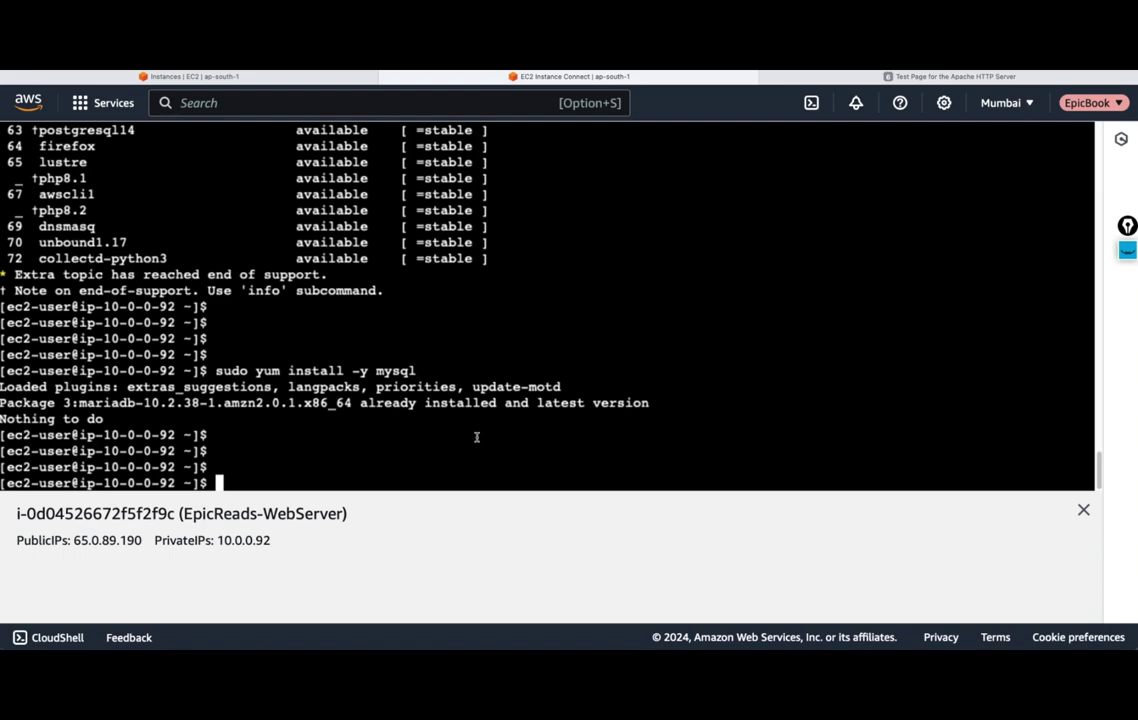
pyautogui.write('cd /var/www/html/')
pyautogui.press('Return')
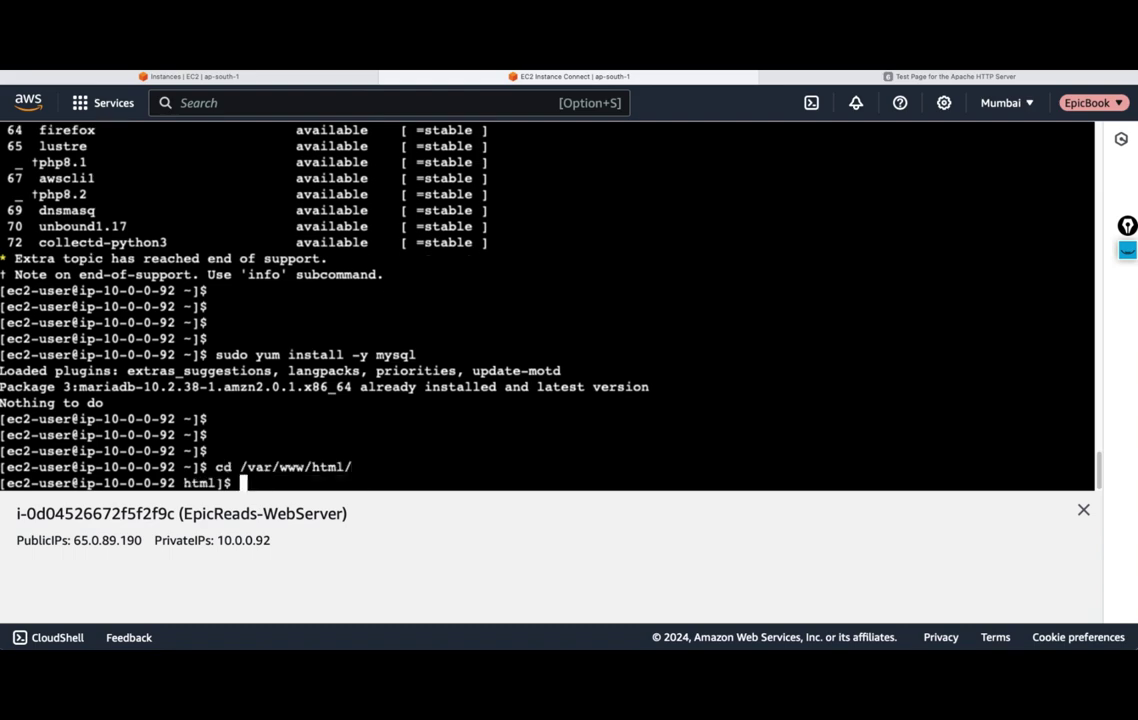
pyautogui.press('Return')
pyautogui.press('Return')
pyautogui.press('Return')
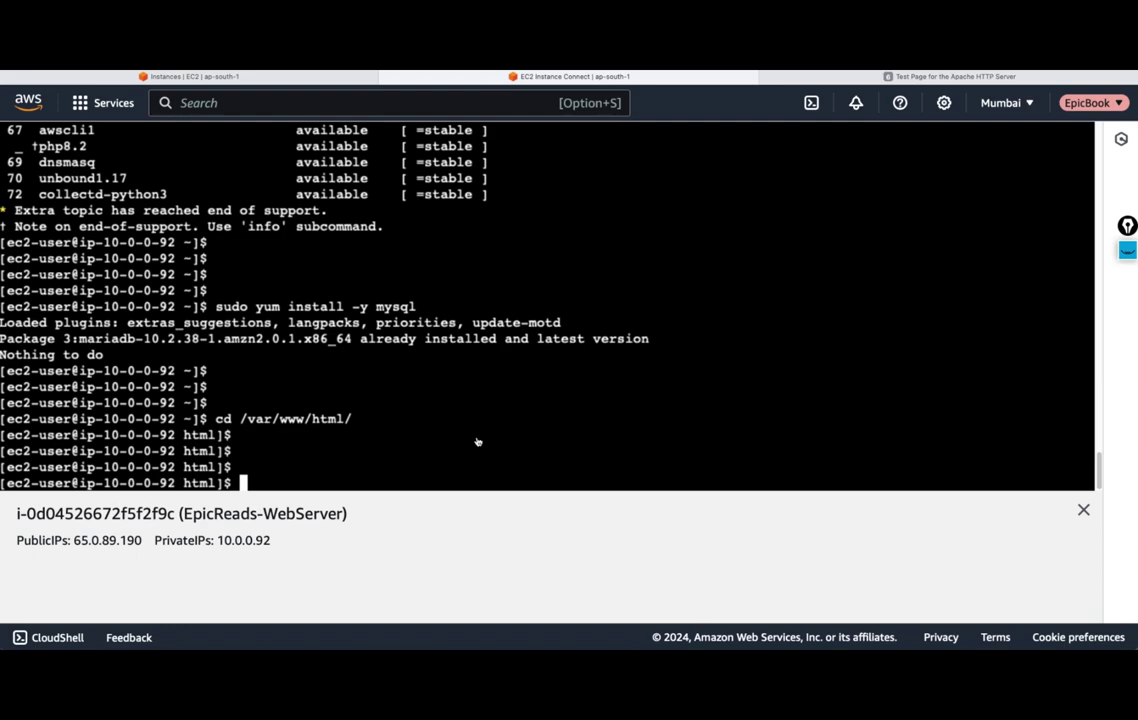
pyautogui.press('super+Tab')
pyautogui.scroll(-5, 472, 457)
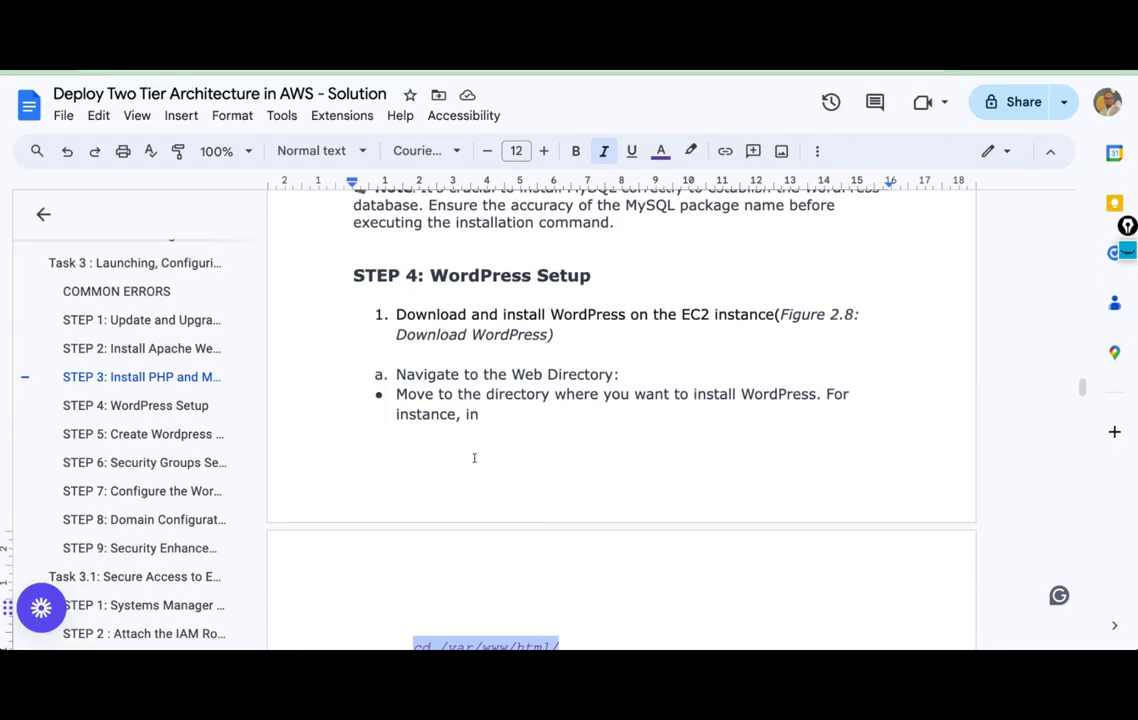
pyautogui.scroll(-1, 474, 460)
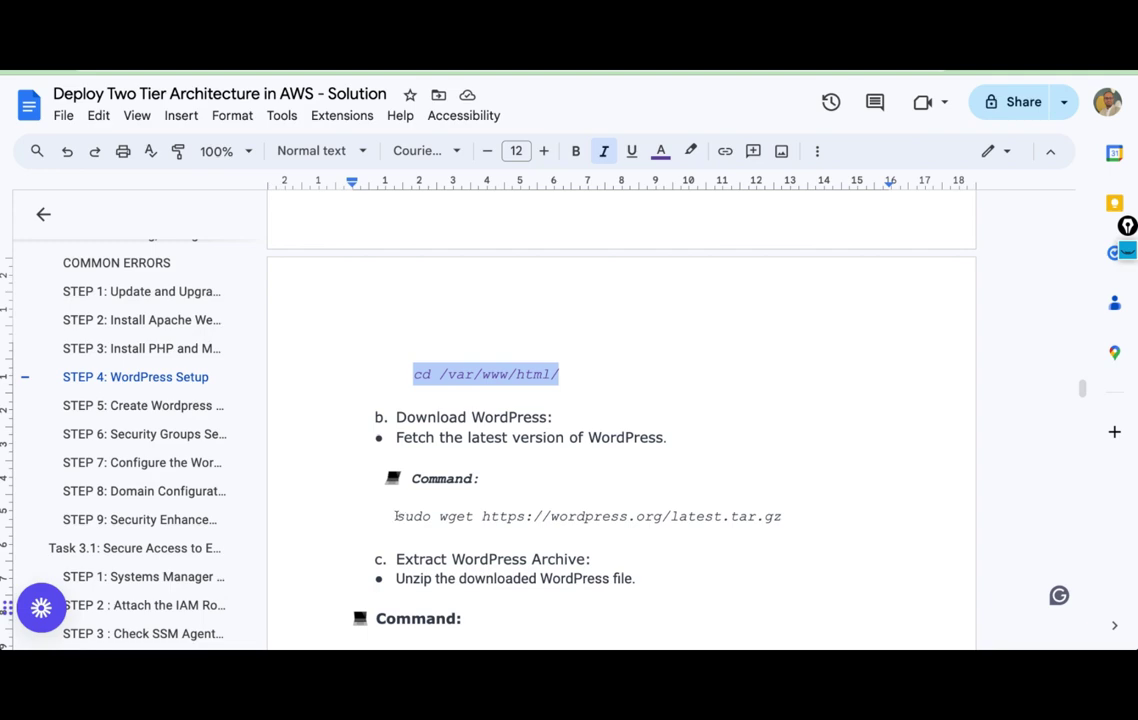
pyautogui.moveTo(396, 516); pyautogui.dragTo(802, 514)
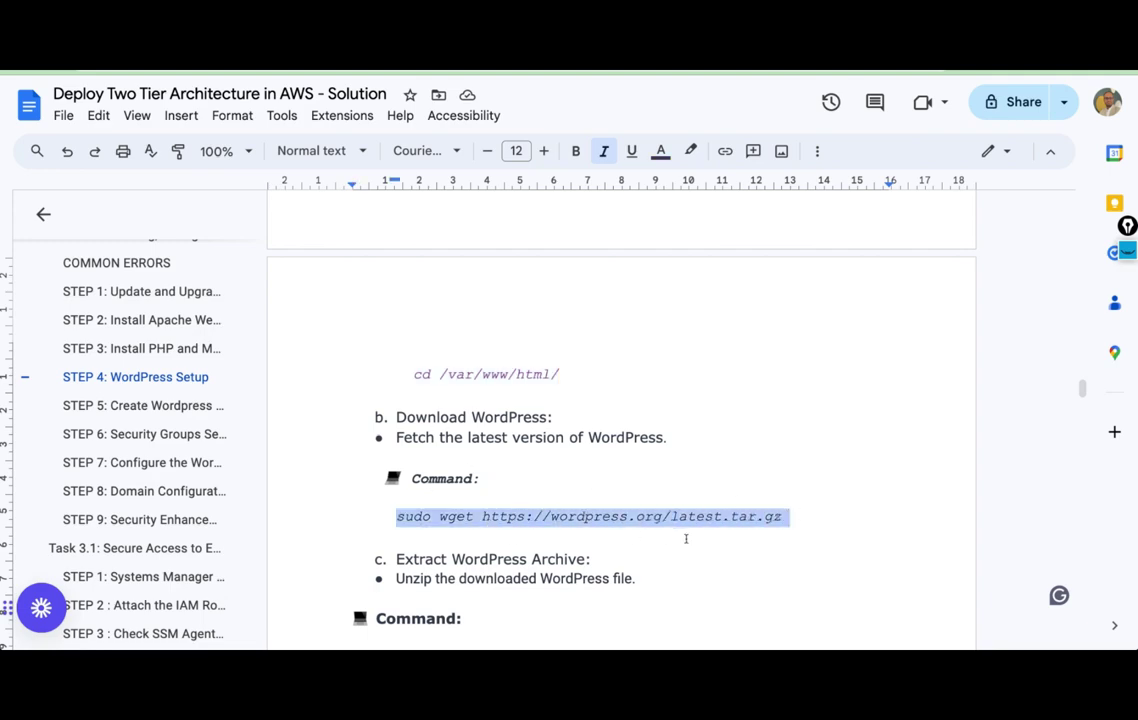
pyautogui.click(353, 536)
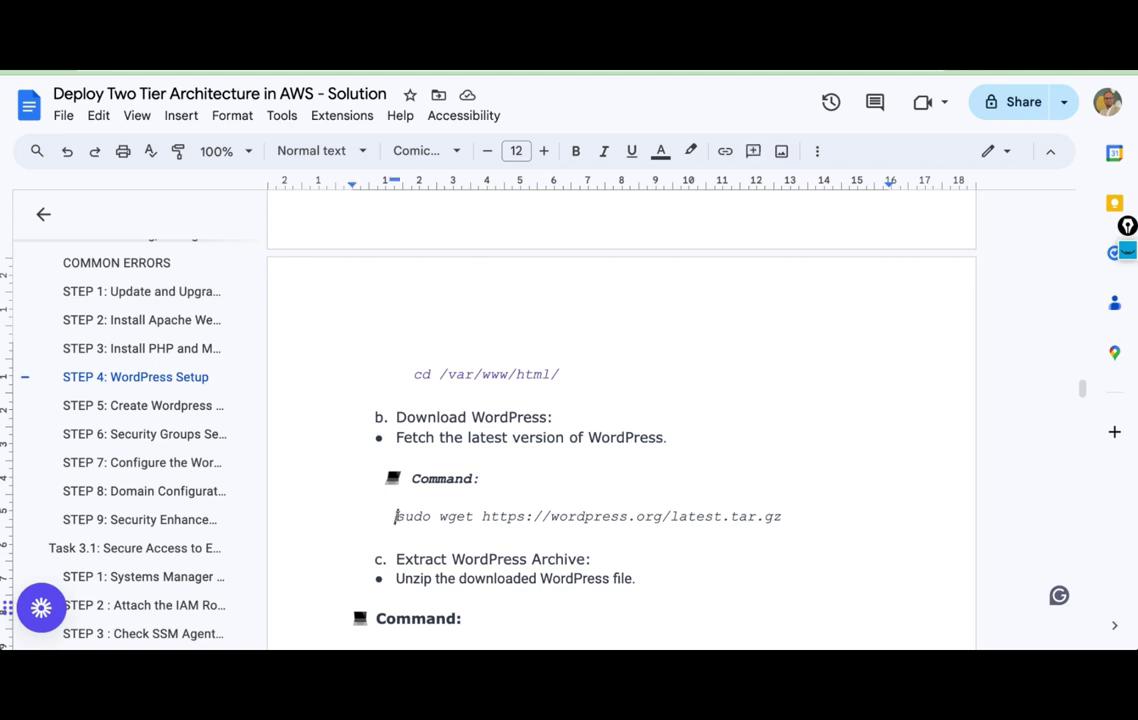
pyautogui.moveTo(395, 516); pyautogui.dragTo(782, 516)
pyautogui.press('super+c')
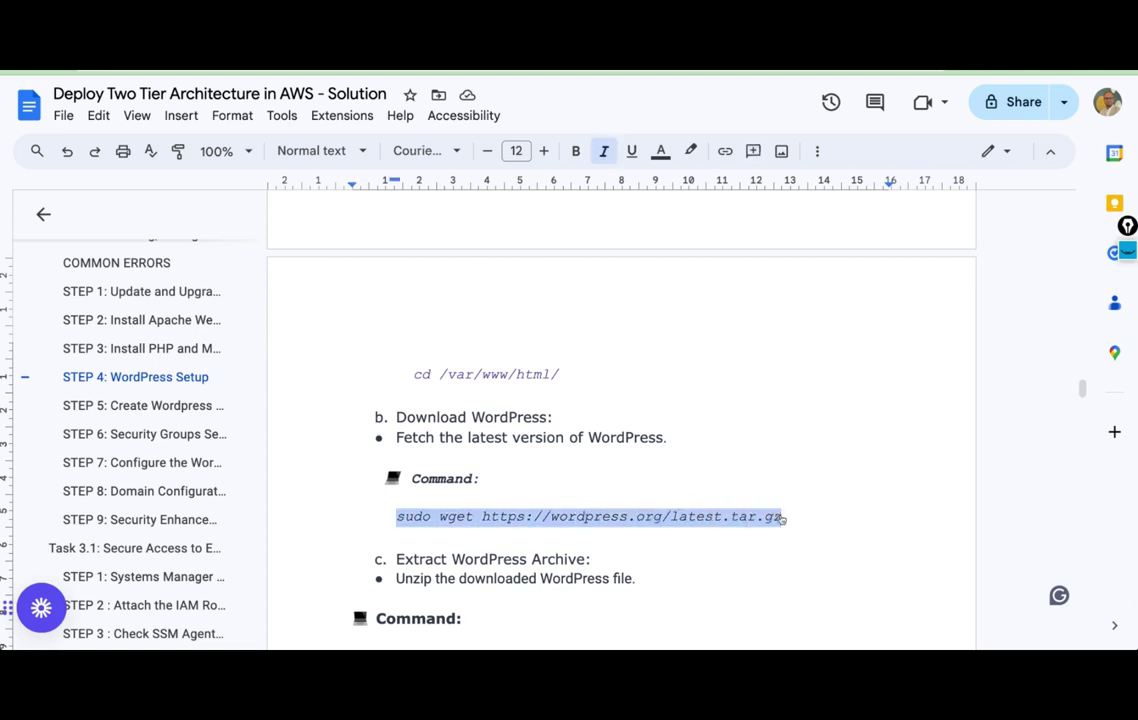
pyautogui.hotkey('alt', 'Tab')
pyautogui.press('Return')
pyautogui.press('Return')
pyautogui.press('Return')
pyautogui.press('Return')
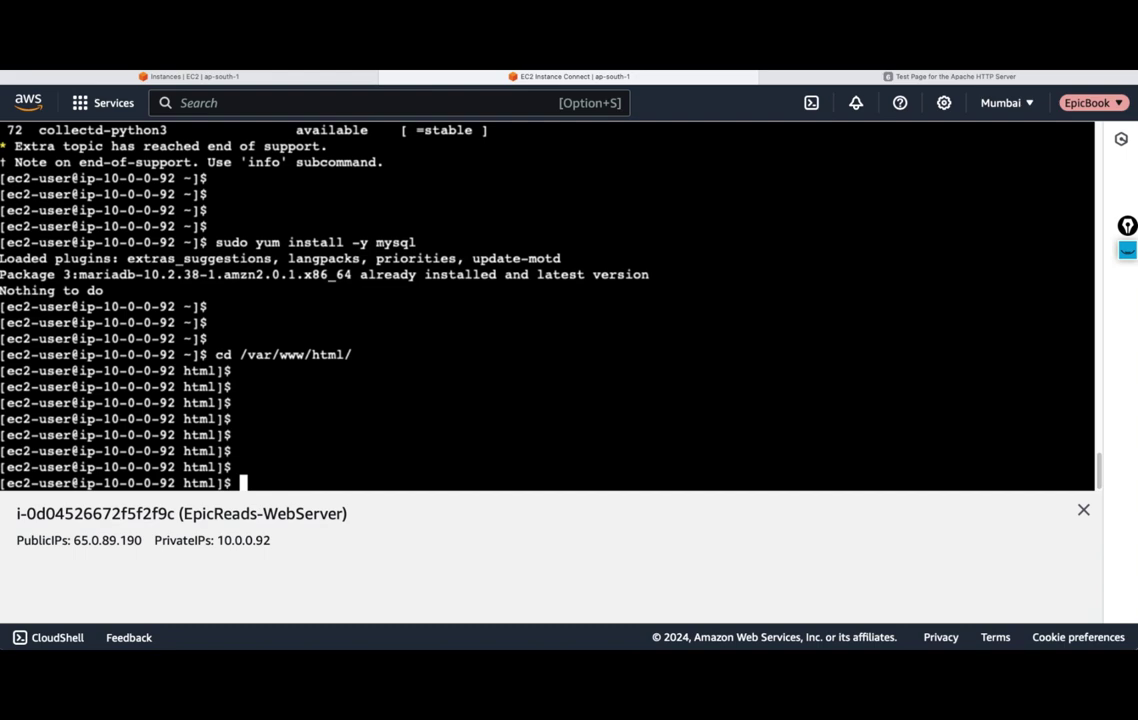
pyautogui.press('super+v')
pyautogui.press('Return')
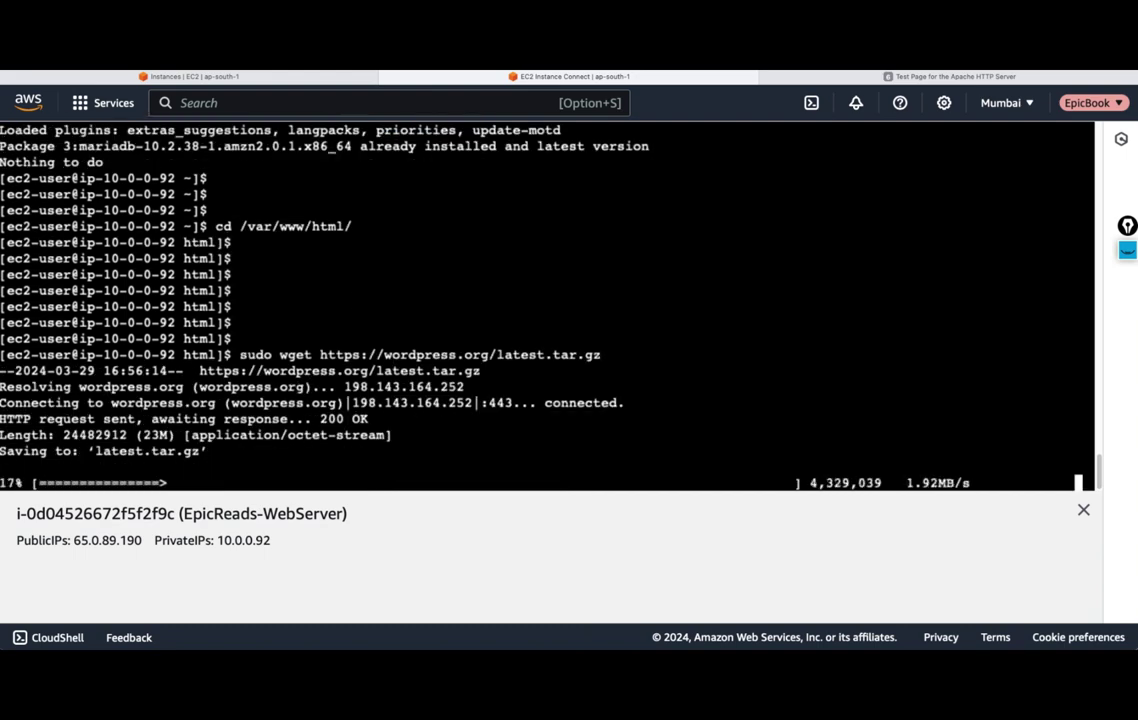
# Step: Select the 'sudo tar -xzvf latest.tar.gz' command in the guide
pyautogui.press('super+Tab')
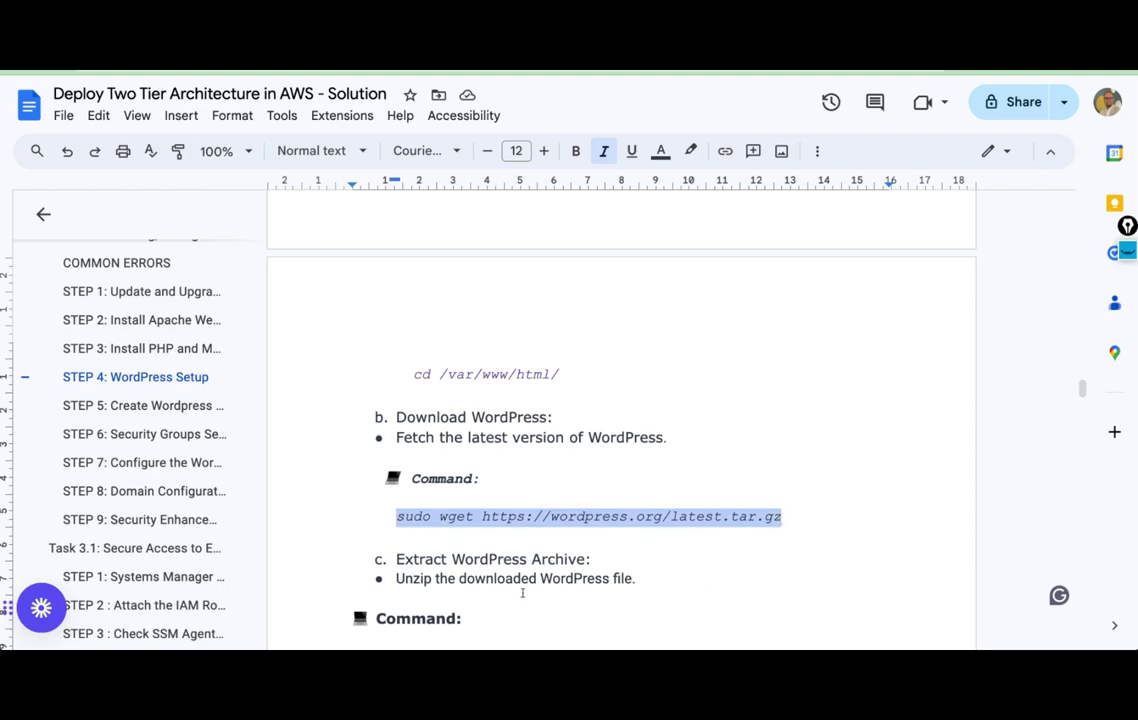
pyautogui.scroll(-3, 522, 593)
pyautogui.moveTo(353, 425); pyautogui.dragTo(627, 417)
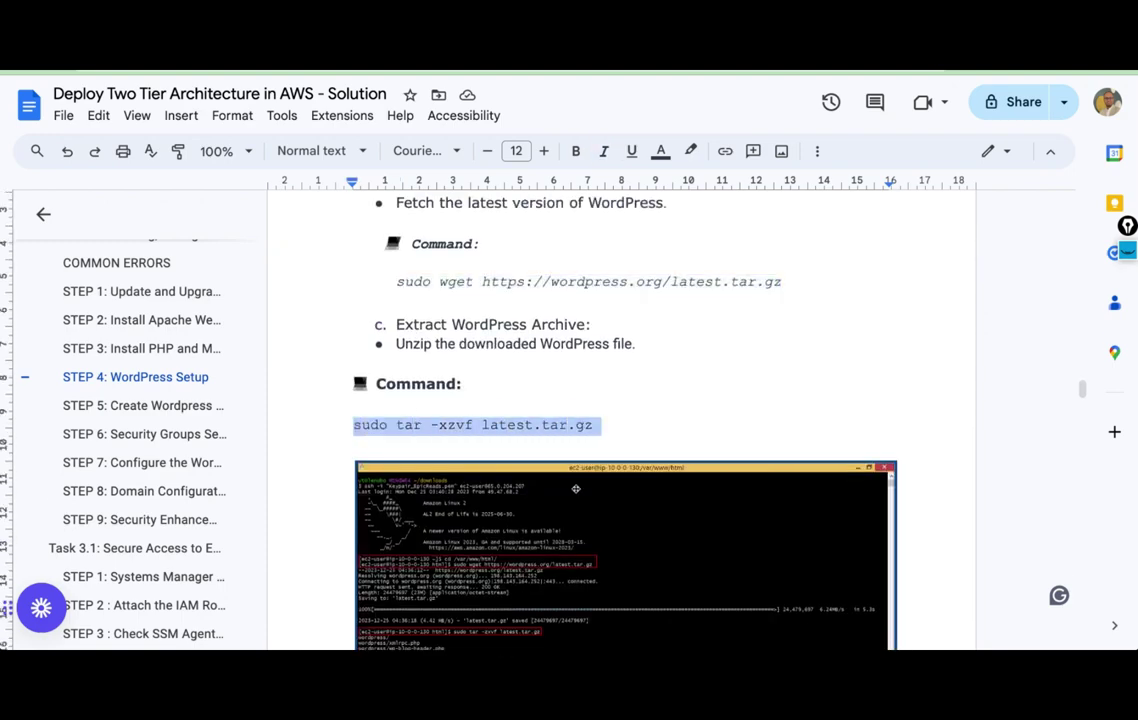
# Step: List the directory to confirm latest.tar.gz, then extract it with 'sudo tar -xvf latest.tar.gz'
pyautogui.press('super+Tab')
pyautogui.write('ls')
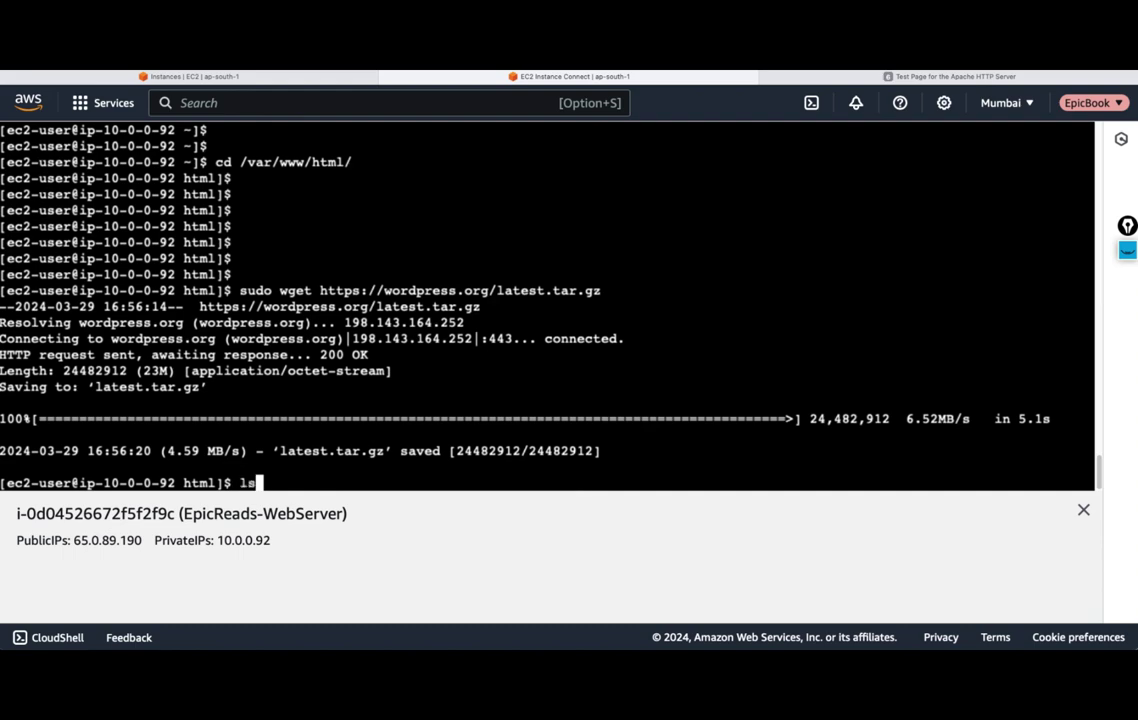
pyautogui.press('Return')
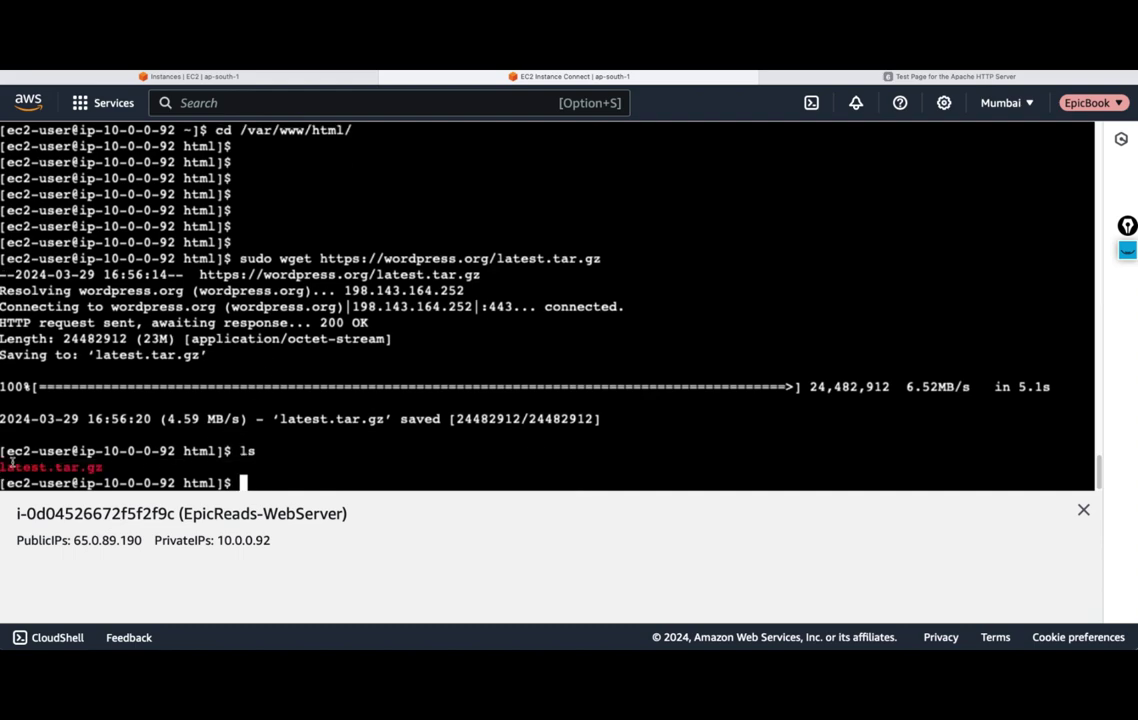
pyautogui.doubleClick(11, 466)
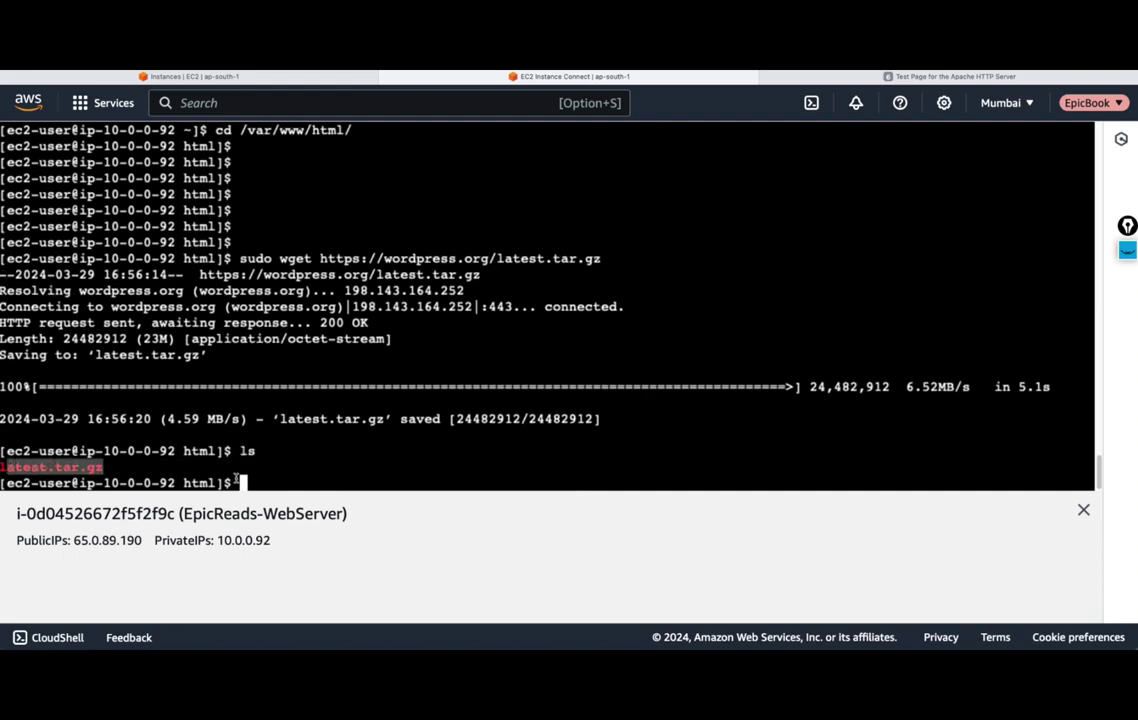
pyautogui.write('sudo tar -xvf latest.tar.gz')
pyautogui.press('Return')
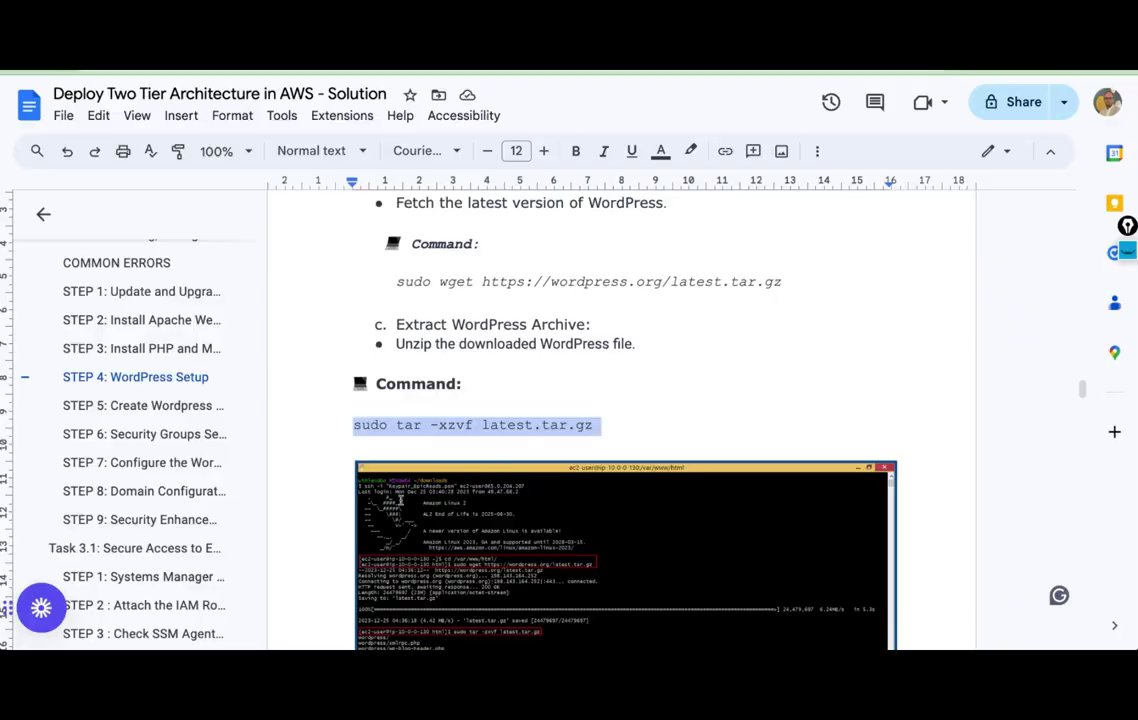
# Step: Select the 'cd wordpress' command in the guide and check that extraction finished in the terminal
pyautogui.scroll(-5, 547, 487)
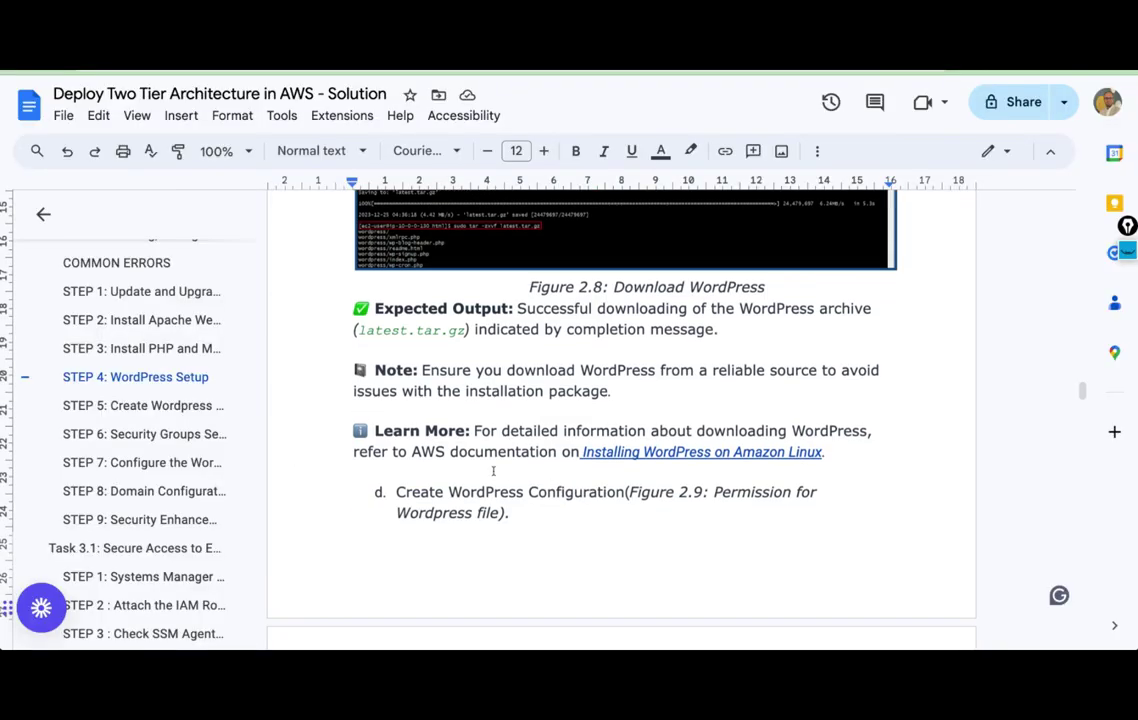
pyautogui.scroll(-3, 422, 470)
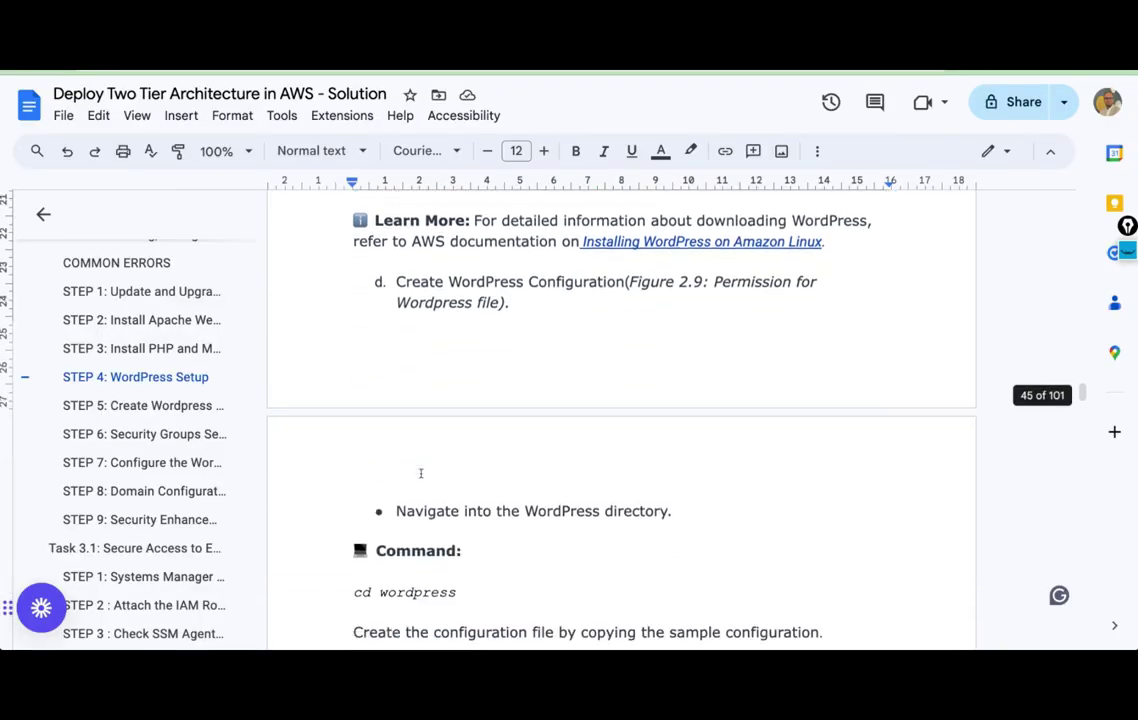
pyautogui.scroll(-1, 420, 474)
pyautogui.moveTo(352, 515); pyautogui.dragTo(459, 515)
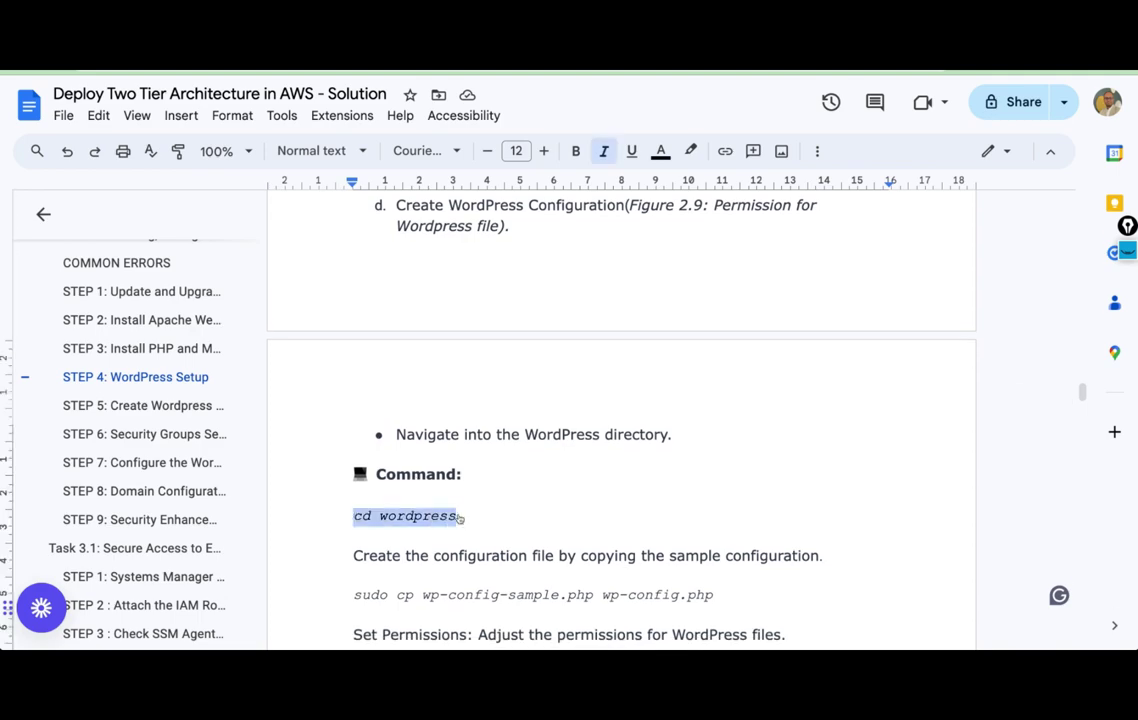
pyautogui.press('super+Tab')
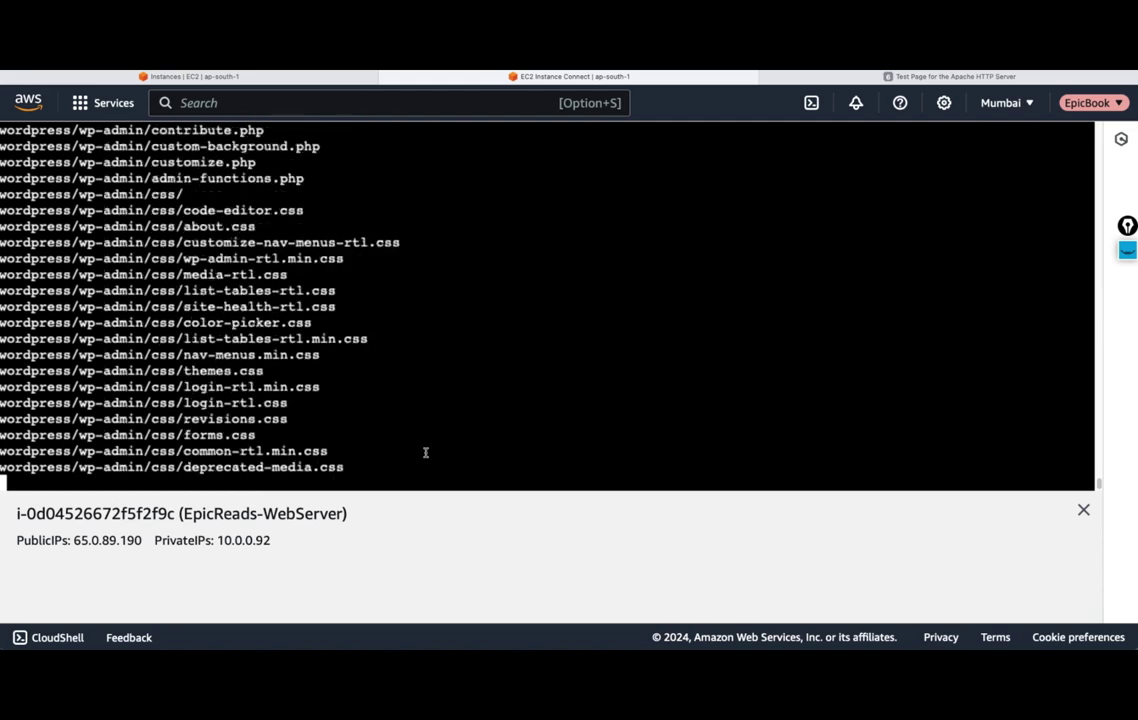
pyautogui.press('Return')
pyautogui.press('Return')
pyautogui.press('Return')
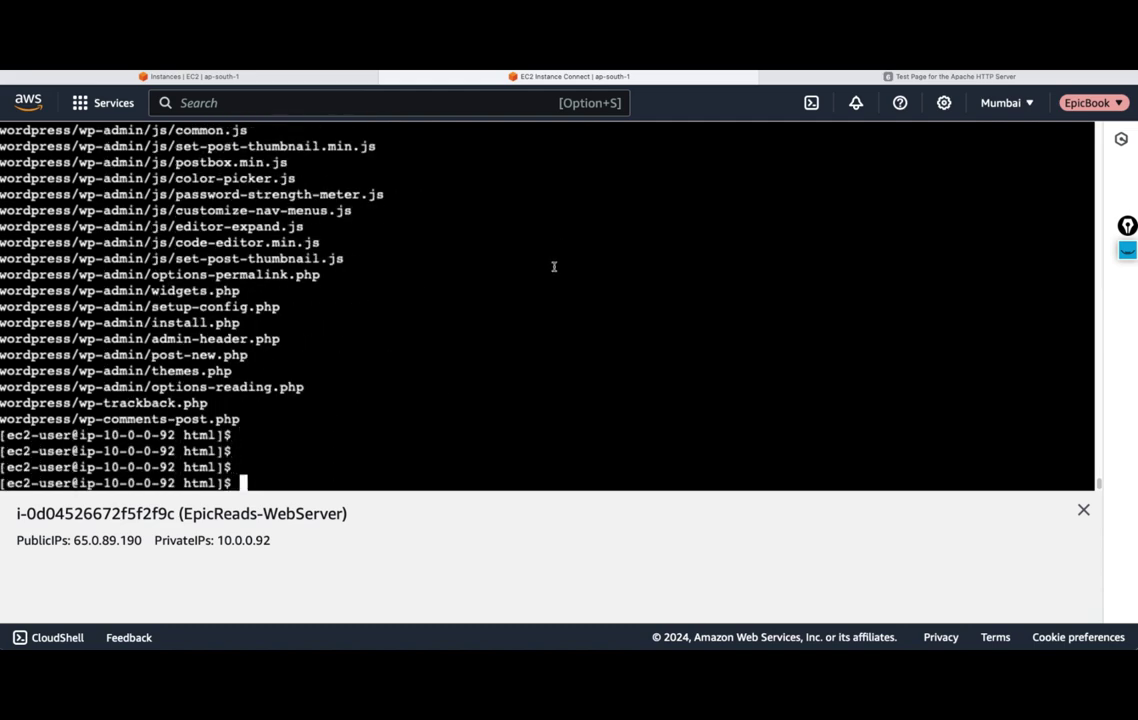
pyautogui.press('super+Tab')
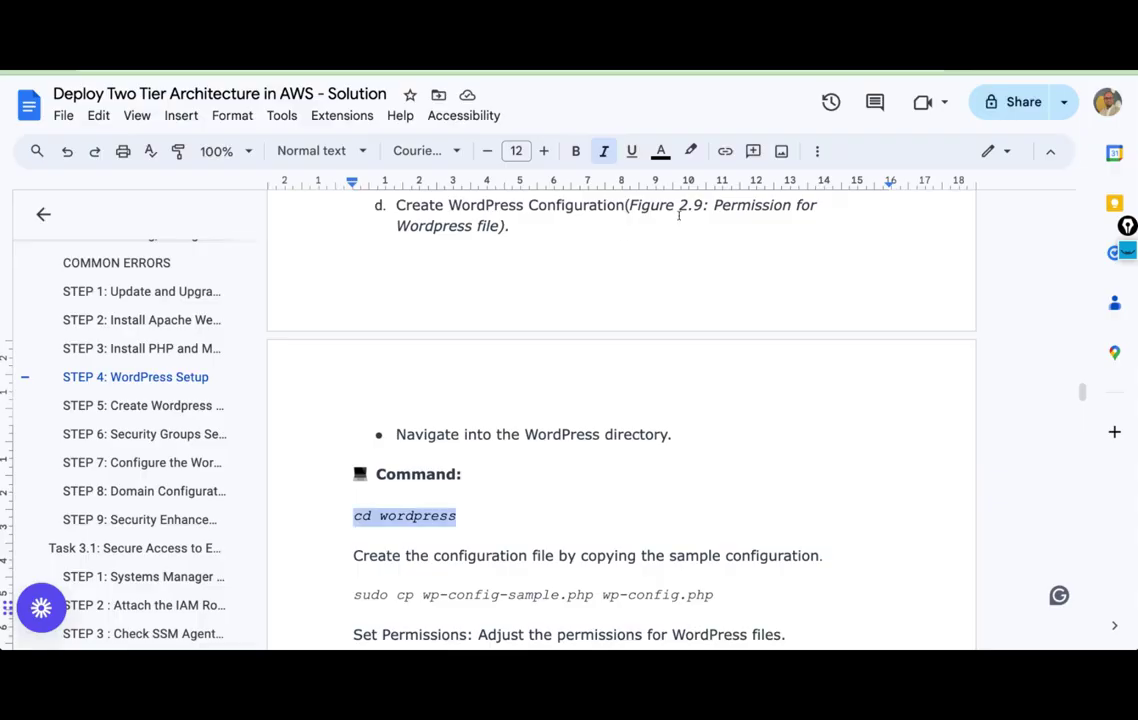
pyautogui.press('super+Tab')
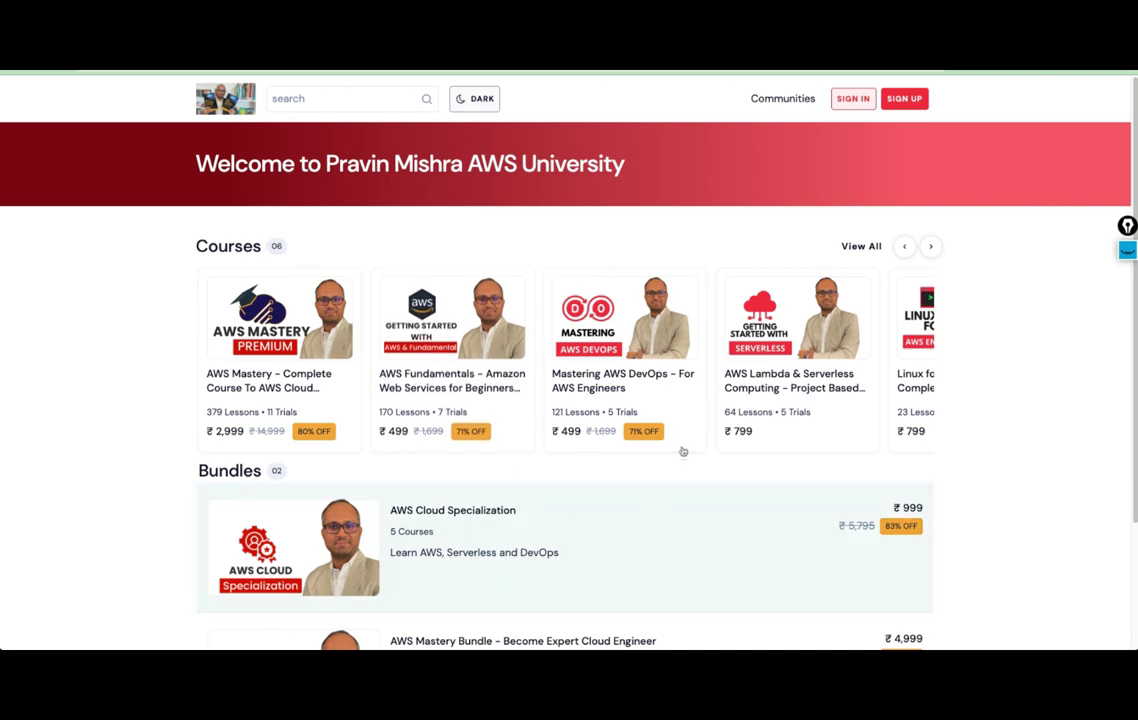
# Step: Open the Linux for Cloud Engineers course from the carousel and scroll through its syllabus
pyautogui.scroll(-2, 602, 457)
pyautogui.scroll(2, 601, 457)
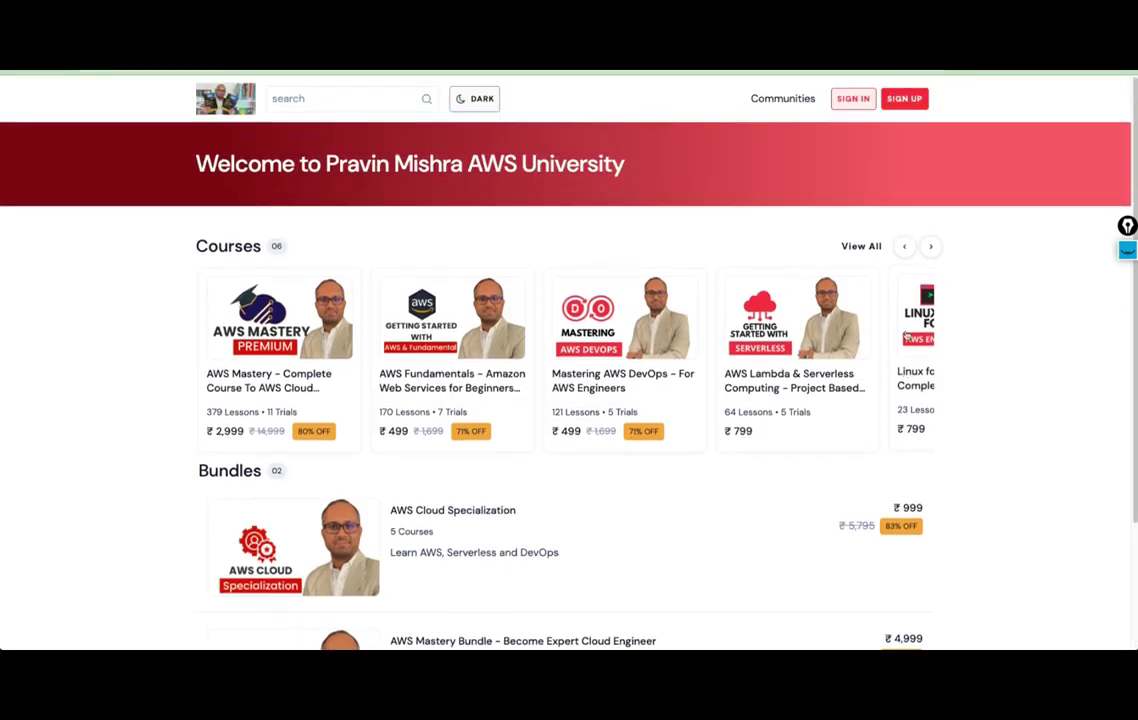
pyautogui.click(930, 246)
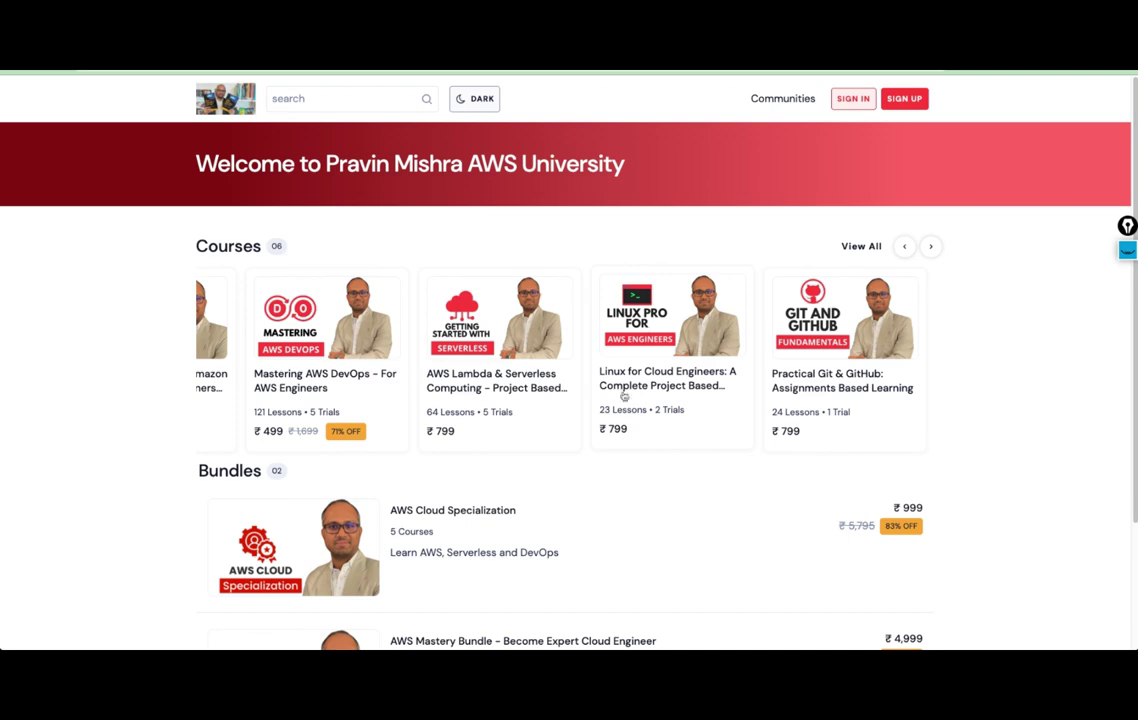
pyautogui.click(630, 387)
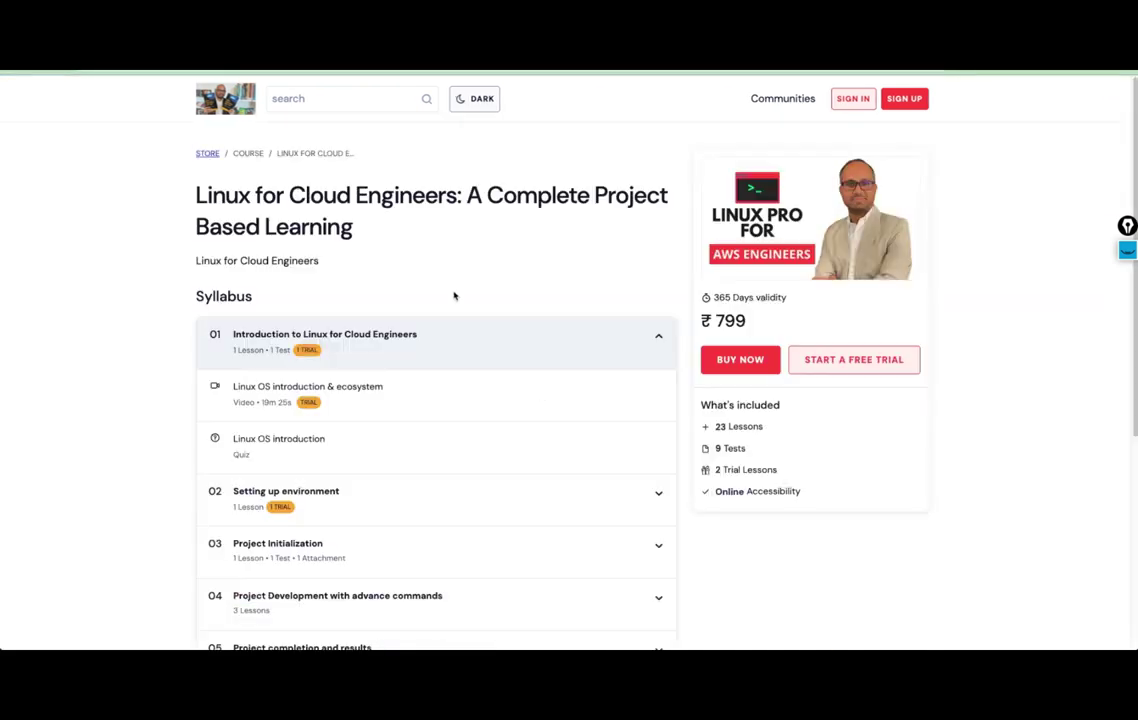
pyautogui.scroll(-5, 404, 357)
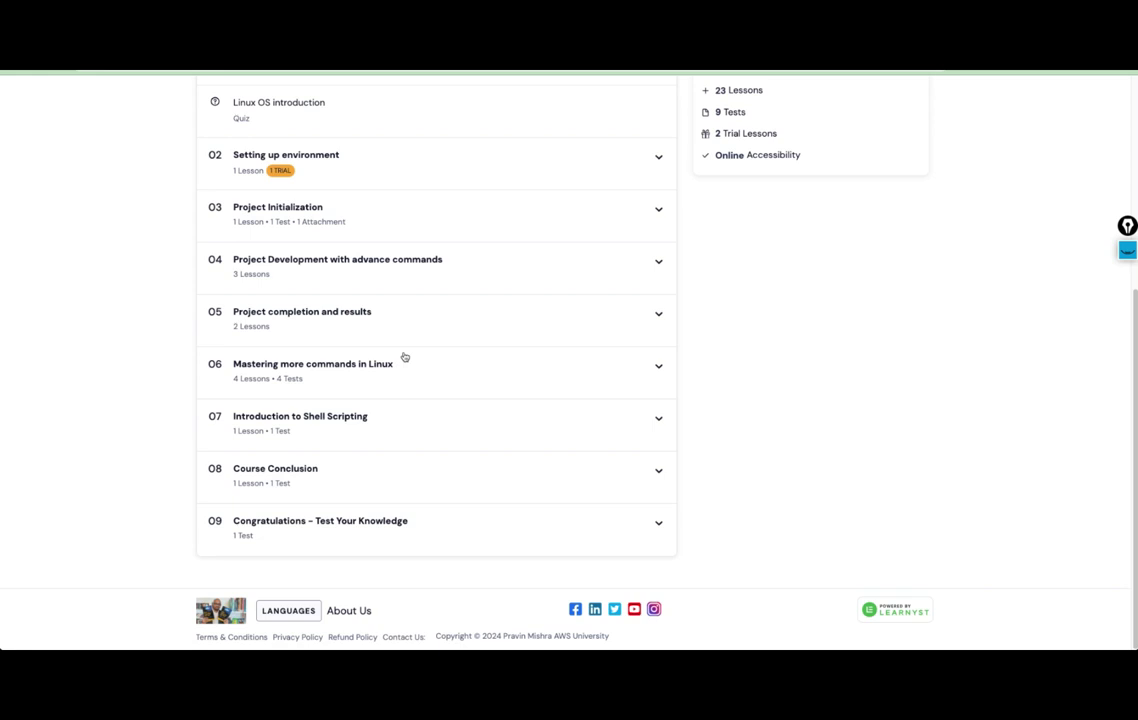
pyautogui.scroll(1, 423, 326)
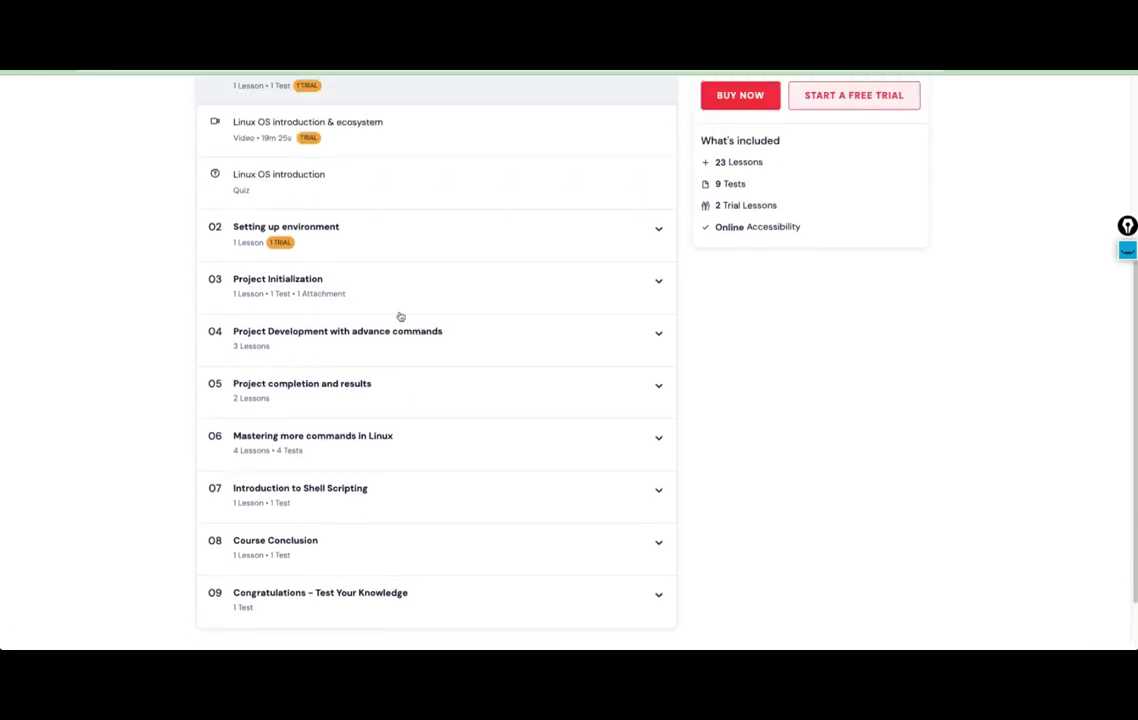
pyautogui.scroll(3, 424, 340)
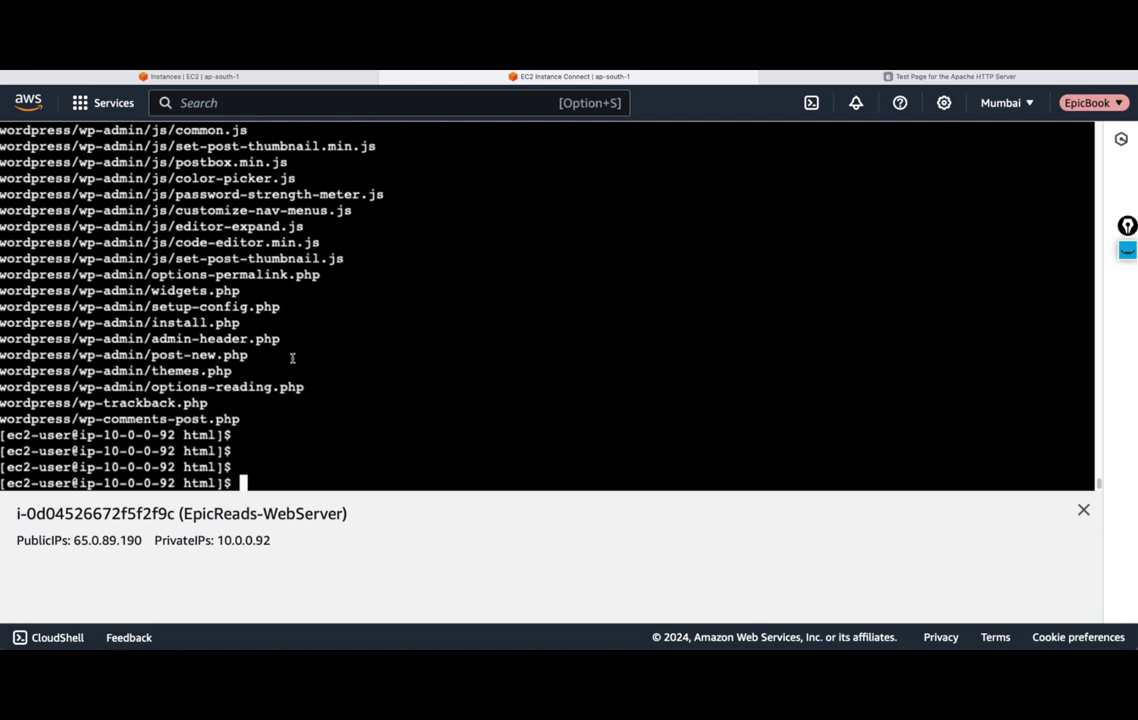
# Step: List the html directory with ls and change into the wordpress folder
pyautogui.press('Return')
pyautogui.press('Return')
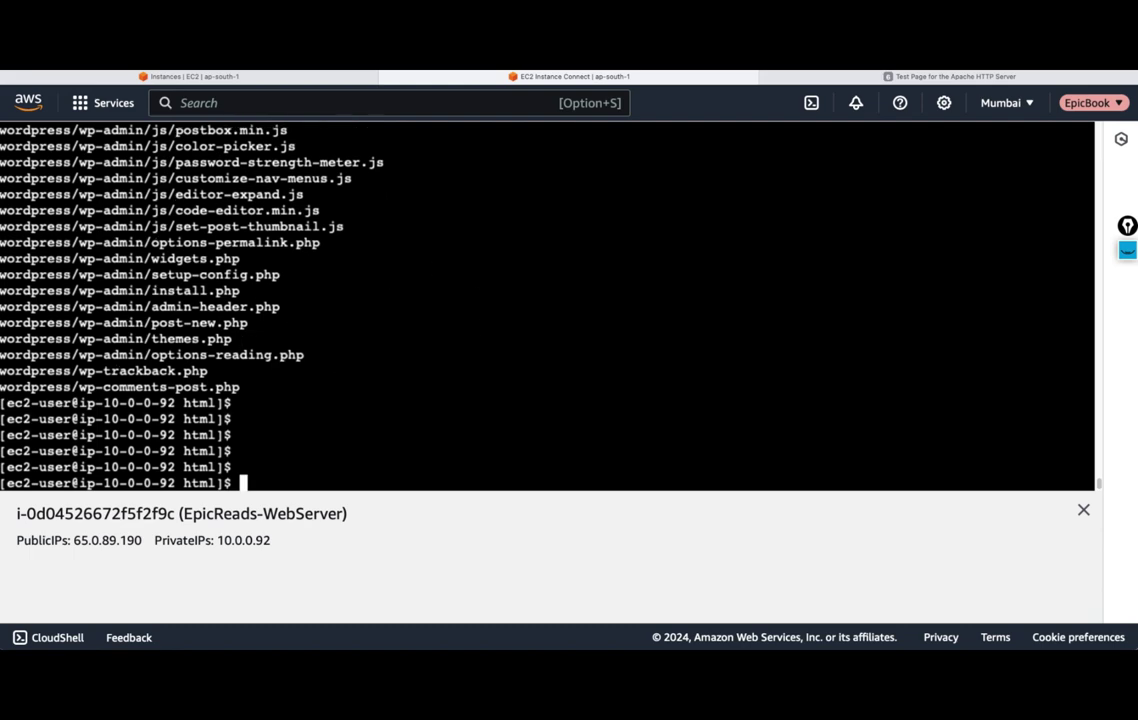
pyautogui.write('ls')
pyautogui.press('Return')
pyautogui.press('Return')
pyautogui.press('Return')
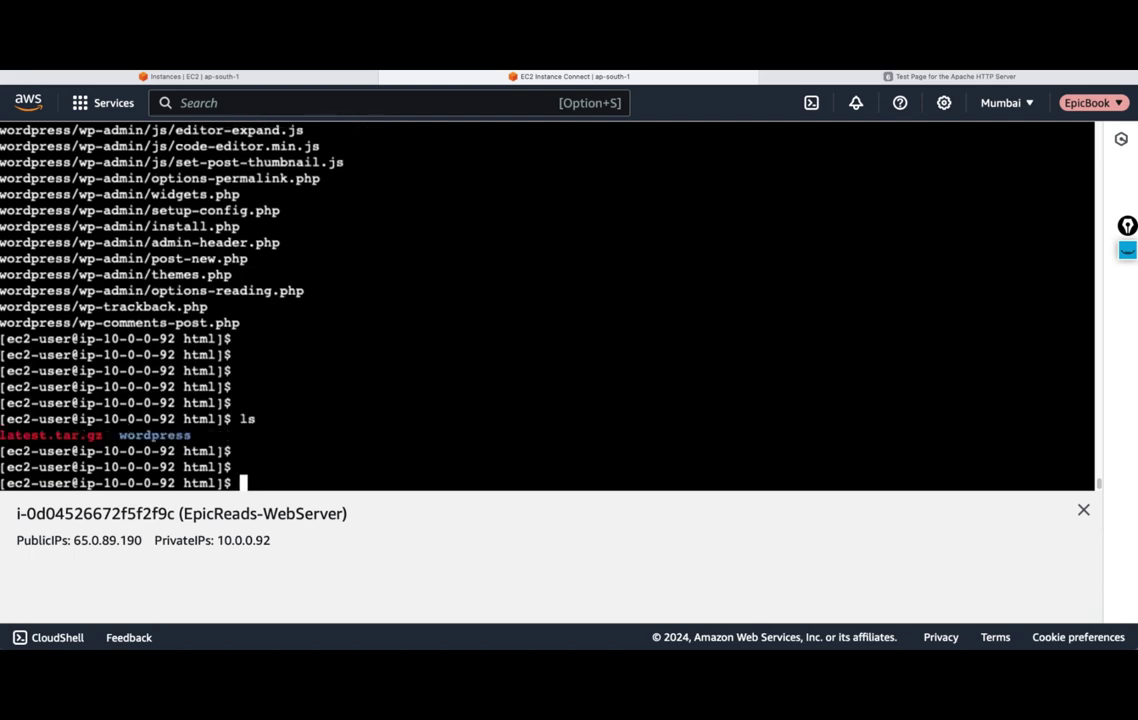
pyautogui.write('cd wordpress')
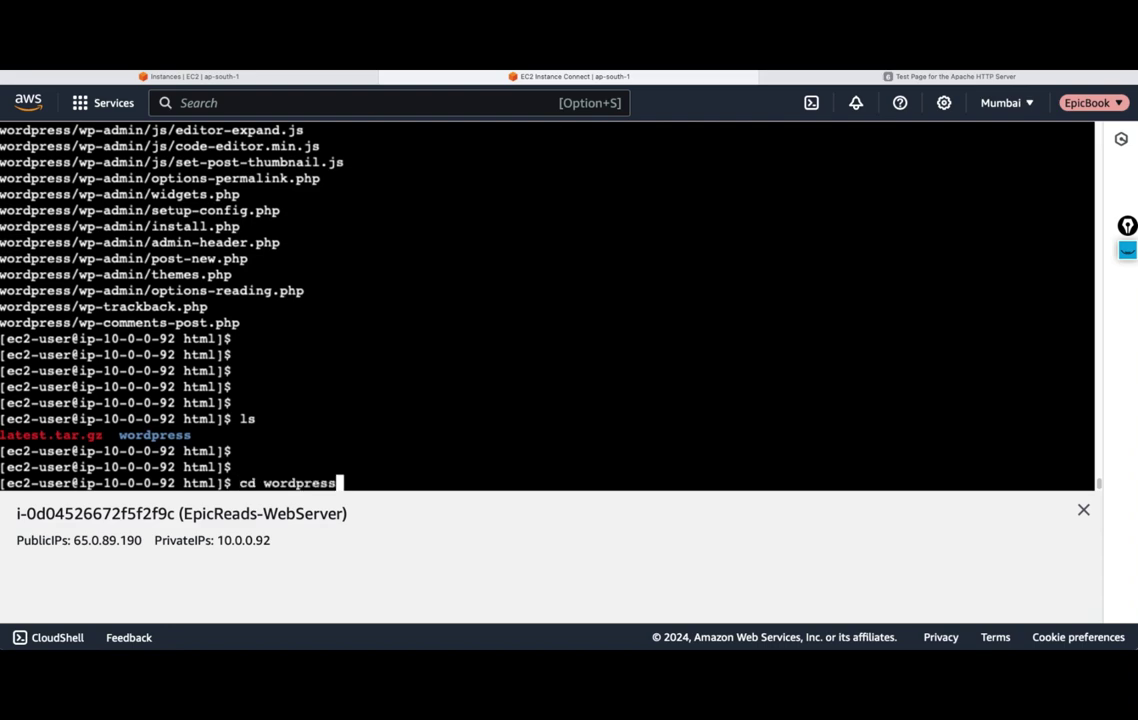
pyautogui.press('Return')
pyautogui.press('Return')
pyautogui.press('Return')
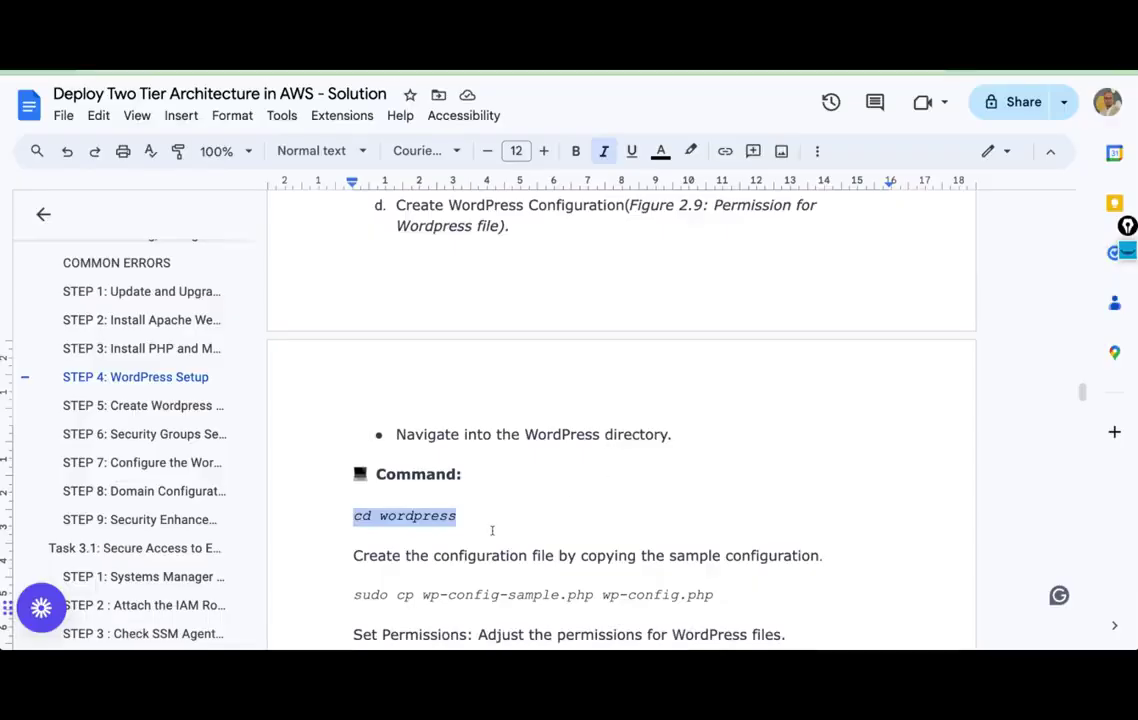
# Step: Highlight the 'sudo cp wp-config-sample.php wp-config.php' command in the guide
pyautogui.scroll(-4, 395, 370)
pyautogui.moveTo(355, 371); pyautogui.dragTo(720, 375)
pyautogui.click(642, 381)
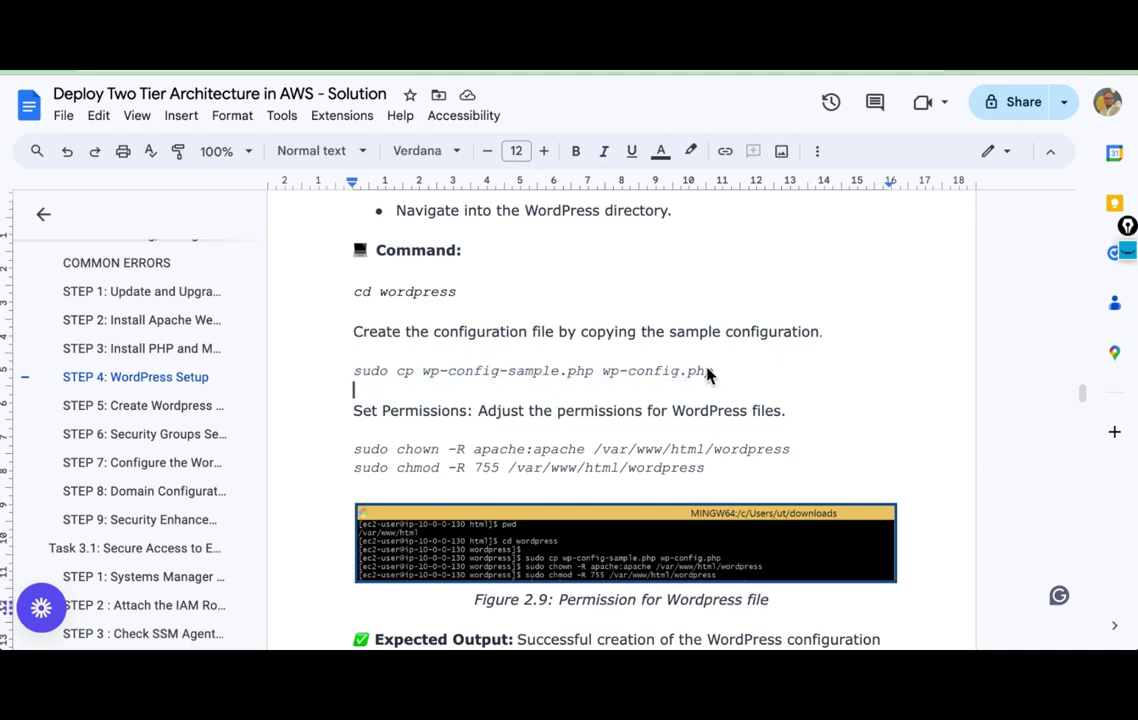
pyautogui.moveTo(602, 371); pyautogui.dragTo(679, 372)
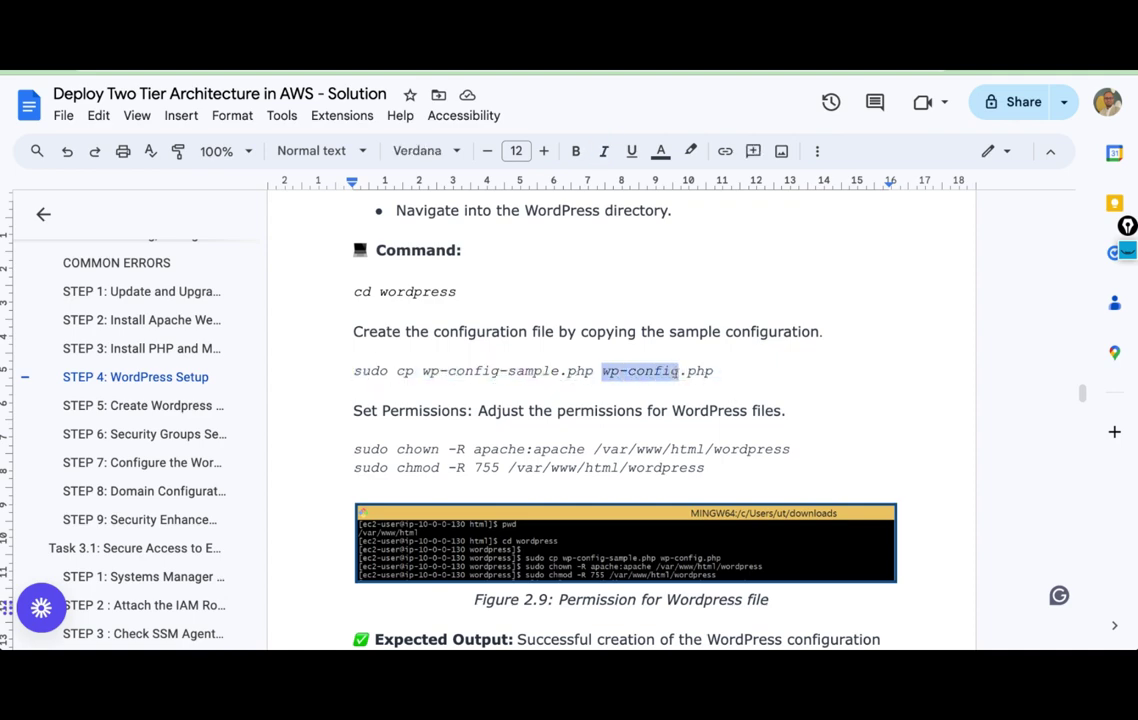
pyautogui.click(564, 371)
pyautogui.moveTo(422, 371); pyautogui.dragTo(592, 371)
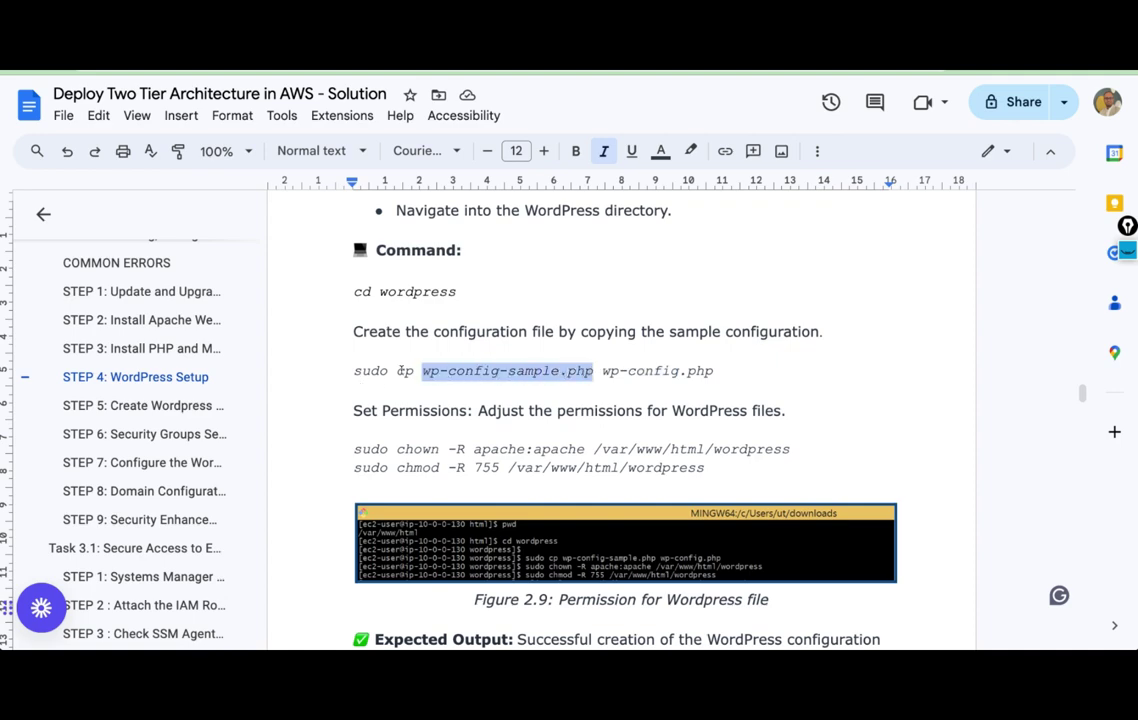
pyautogui.click(407, 371)
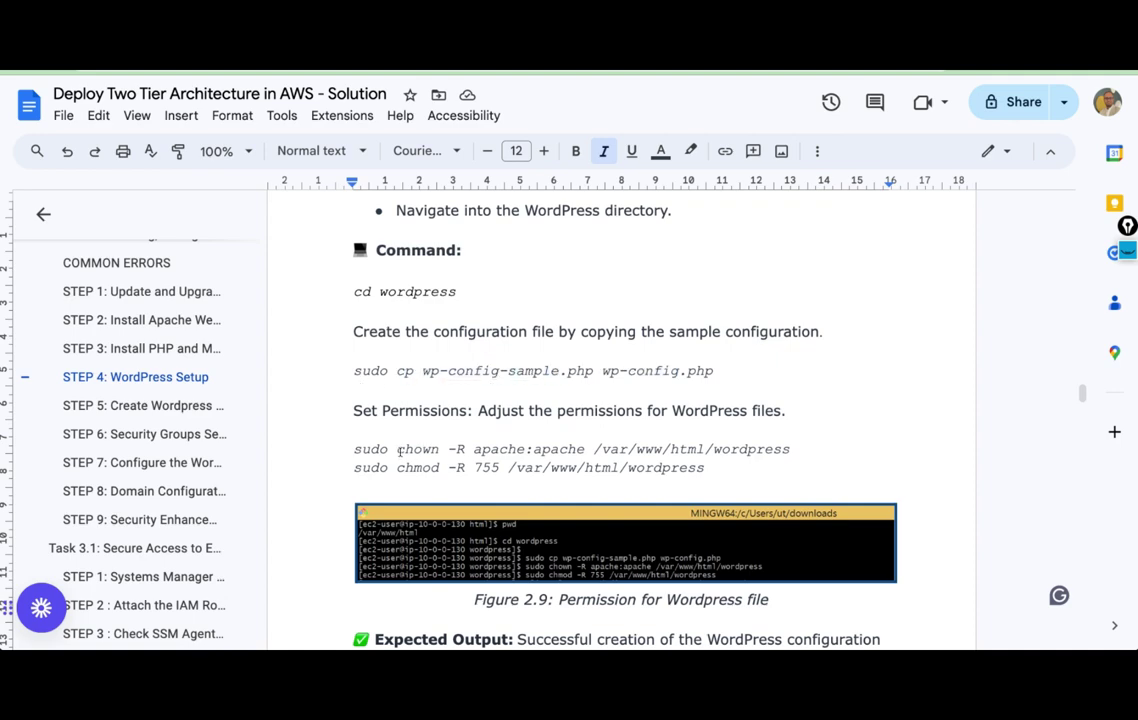
pyautogui.moveTo(397, 449); pyautogui.dragTo(500, 468)
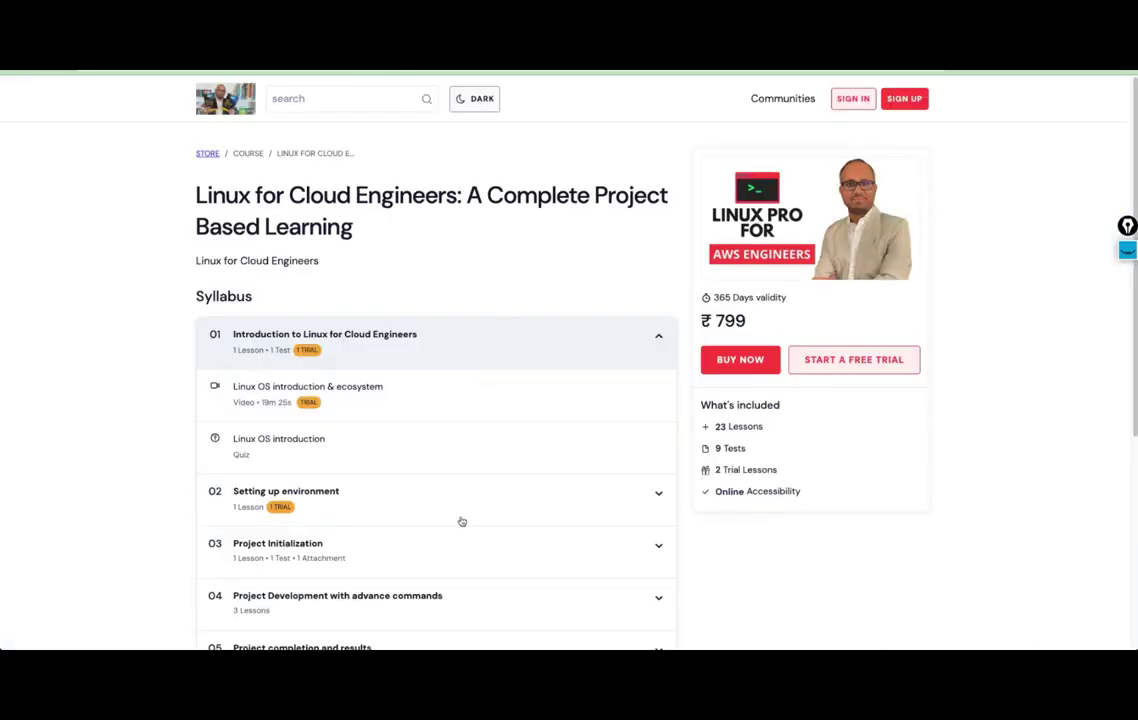
pyautogui.scroll(-3, 458, 509)
pyautogui.scroll(3, 458, 509)
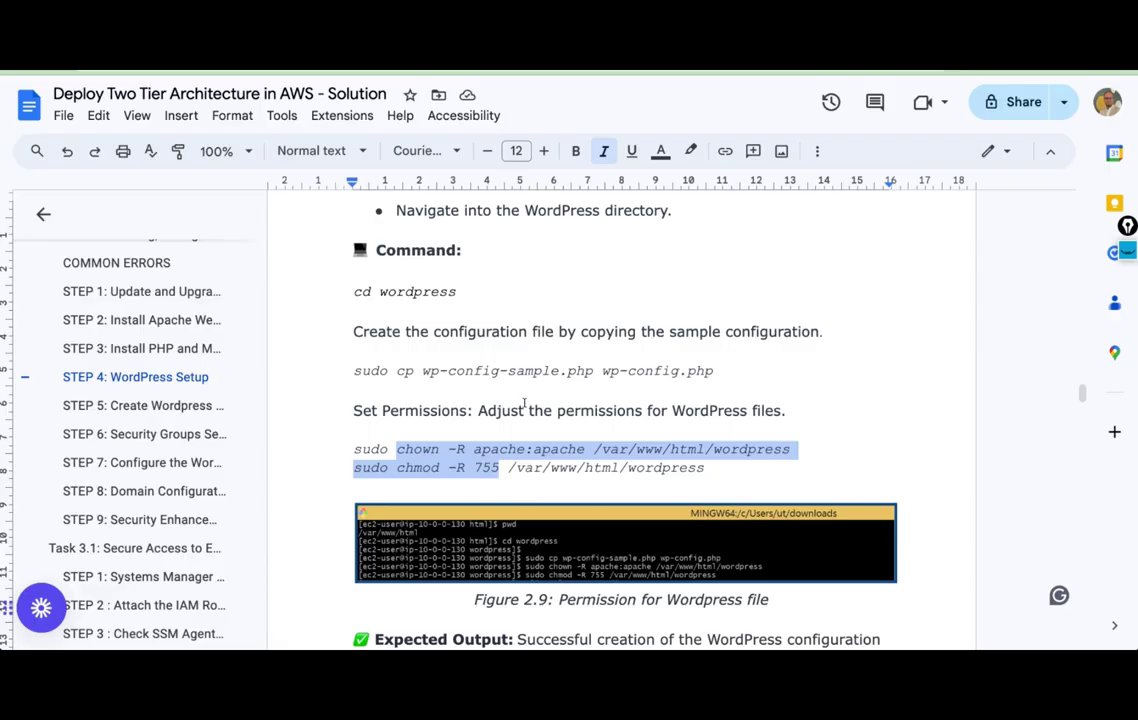
pyautogui.click(482, 410)
pyautogui.click(353, 371)
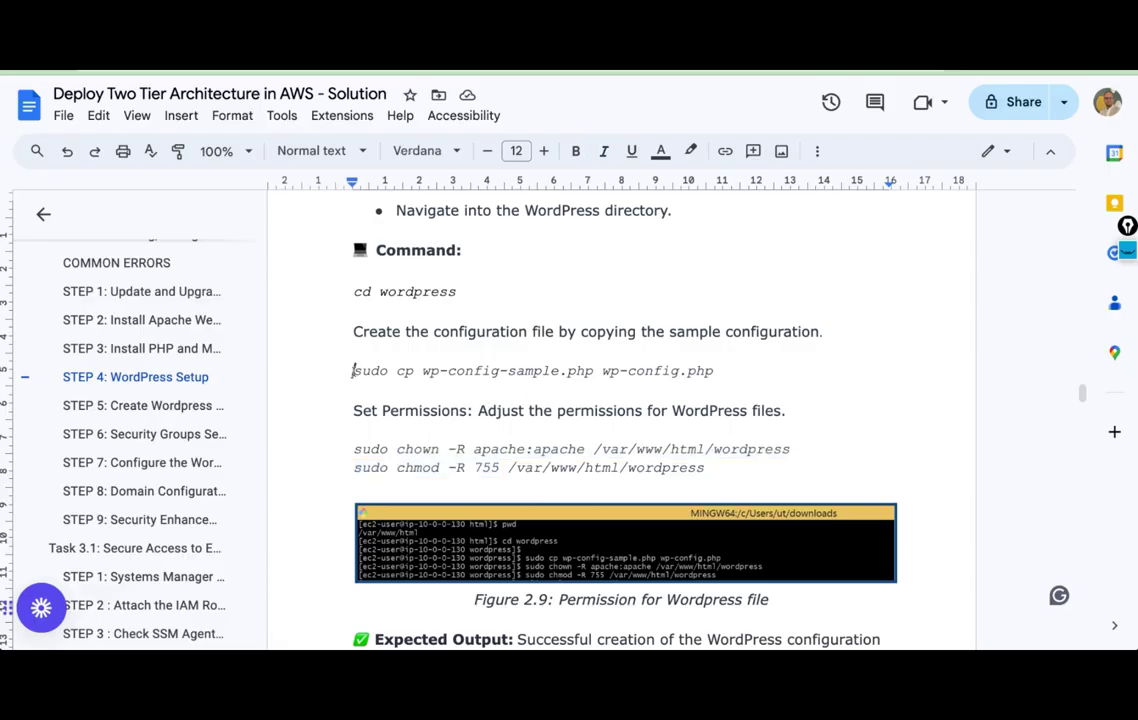
pyautogui.moveTo(353, 371); pyautogui.dragTo(716, 369)
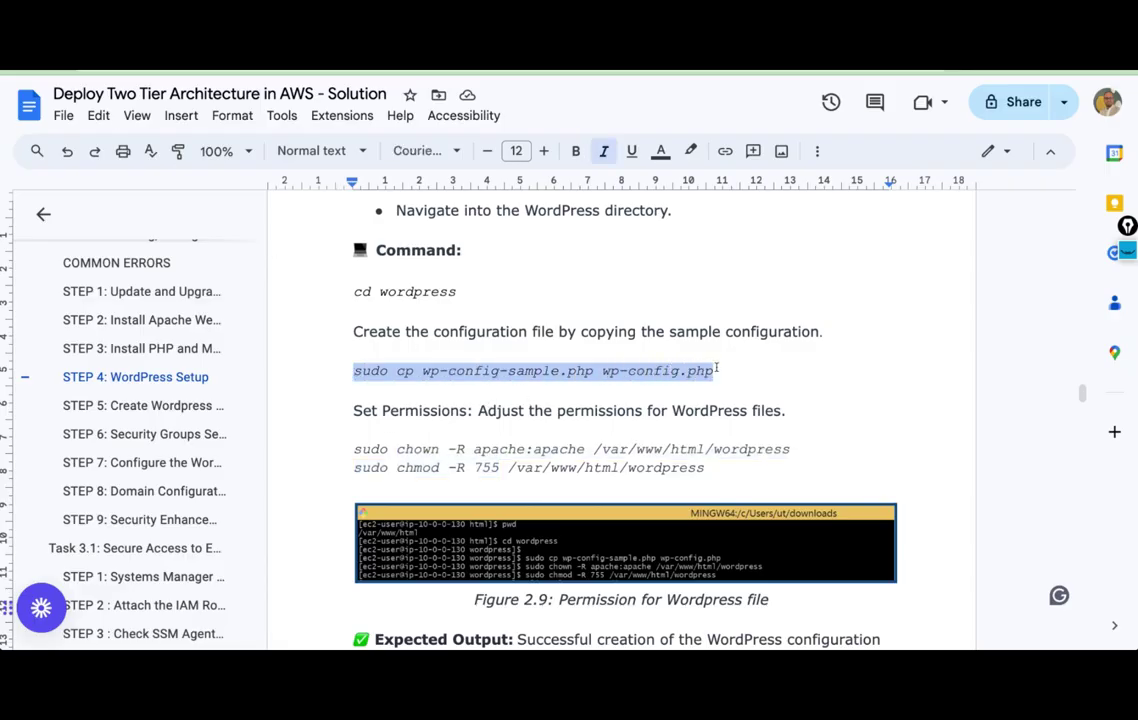
pyautogui.click(427, 371)
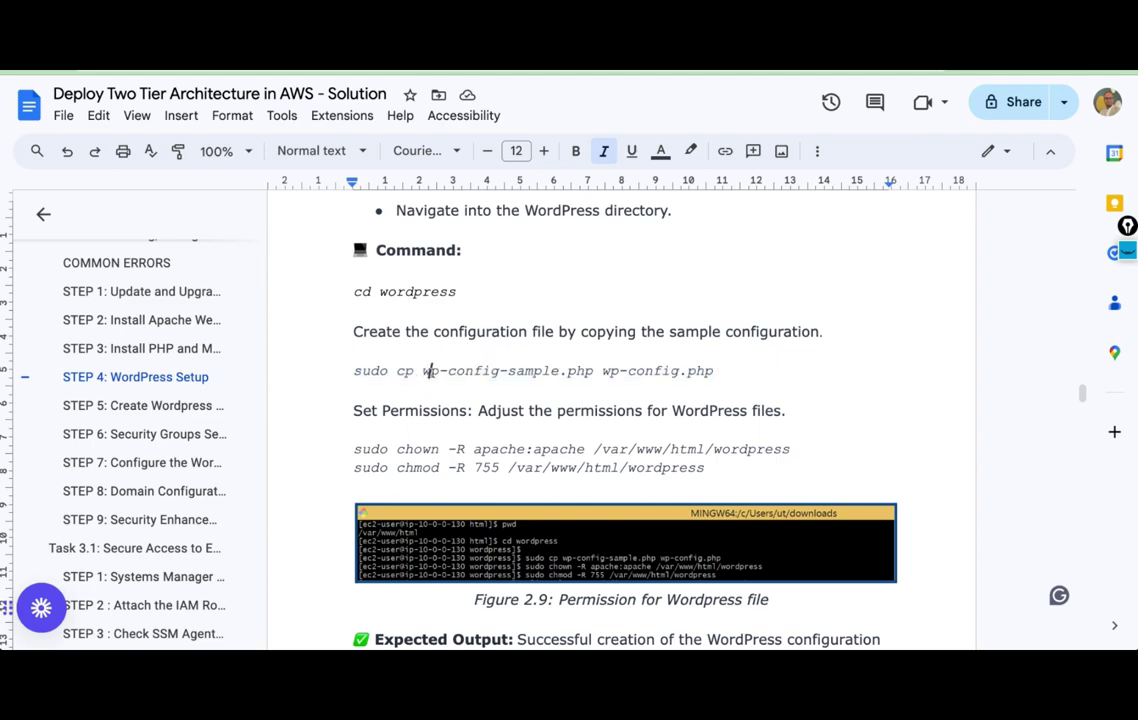
pyautogui.moveTo(427, 371); pyautogui.dragTo(593, 371)
pyautogui.click(605, 371)
pyautogui.doubleClick(534, 371)
pyautogui.click(617, 371)
pyautogui.moveTo(603, 371); pyautogui.dragTo(714, 371)
pyautogui.click(317, 372)
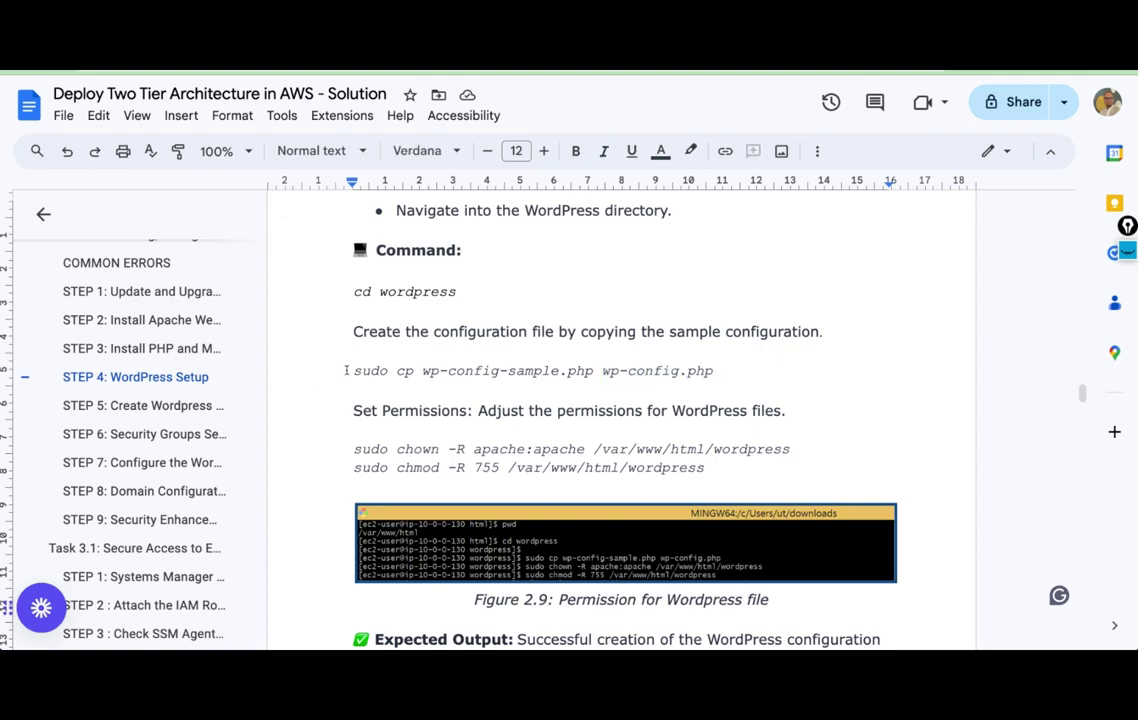
pyautogui.moveTo(351, 375); pyautogui.dragTo(717, 372)
pyautogui.press('super+c')
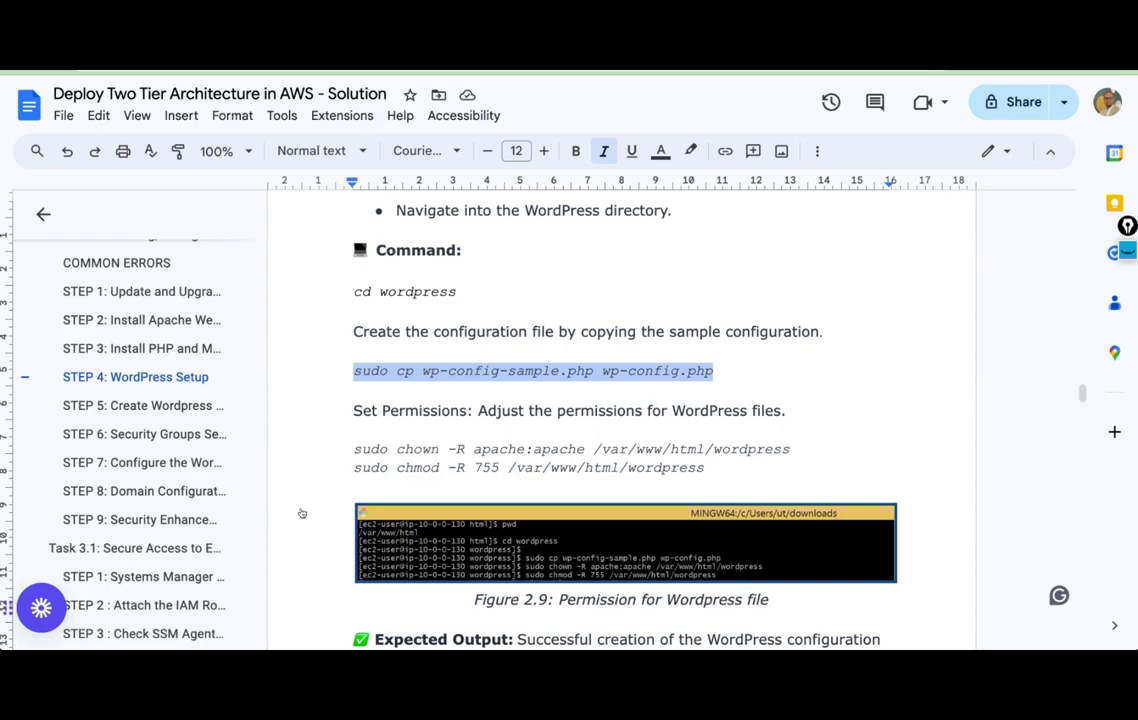
# Step: Show a long listing of the wordpress directory with ll and ls -al, locating wp-config-sample.php
pyautogui.press('super+Tab')
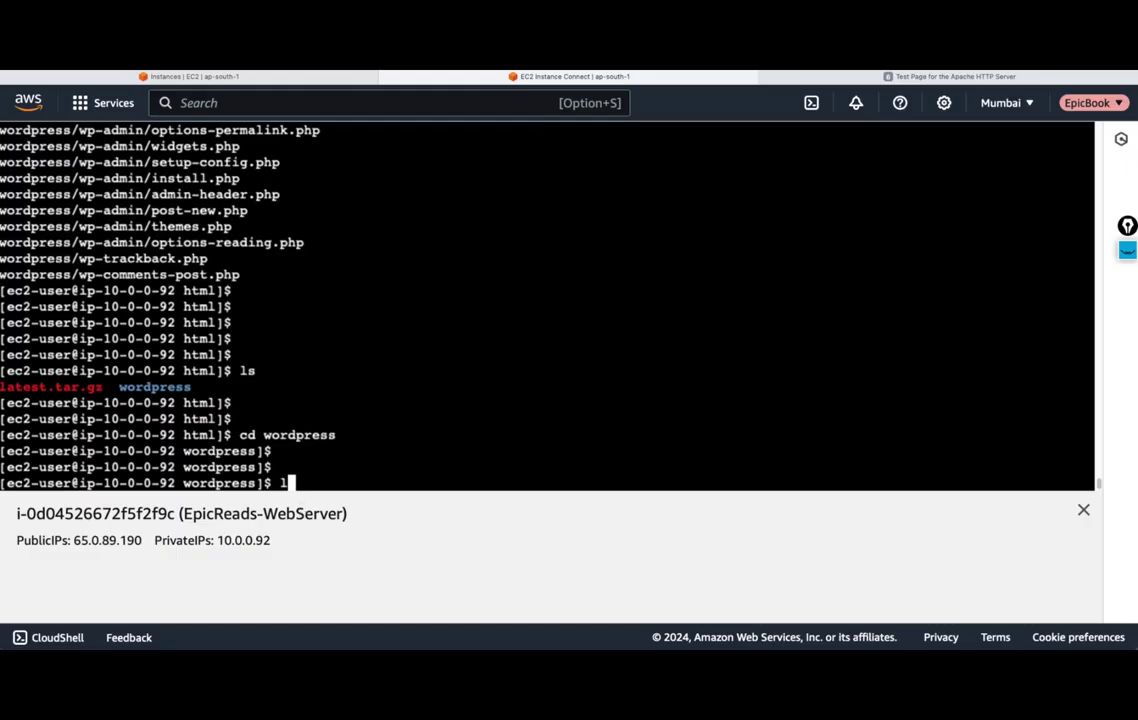
pyautogui.write('ls .')
pyautogui.press('BackSpace')
pyautogui.write('-jal')
pyautogui.press('BackSpace')
pyautogui.press('BackSpace')
pyautogui.press('BackSpace')
pyautogui.press('BackSpace')
pyautogui.press('BackSpace')
pyautogui.press('BackSpace')
pyautogui.press('BackSpace')
pyautogui.write('lll')
pyautogui.press('Return')
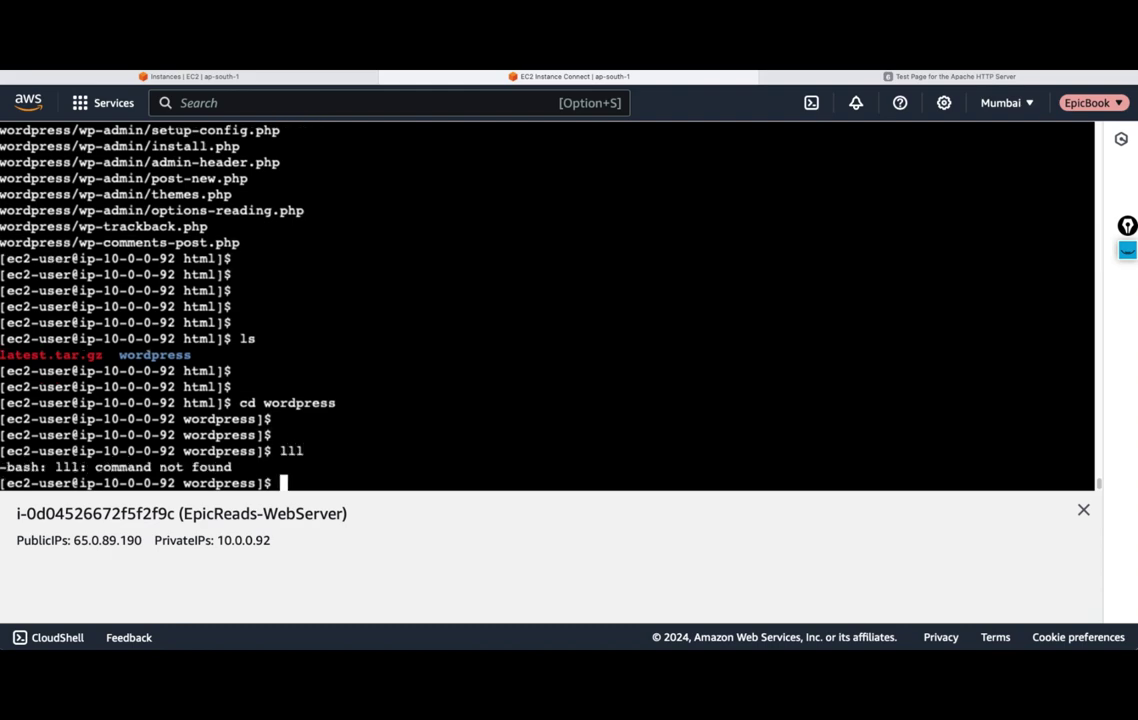
pyautogui.write('ll')
pyautogui.press('Return')
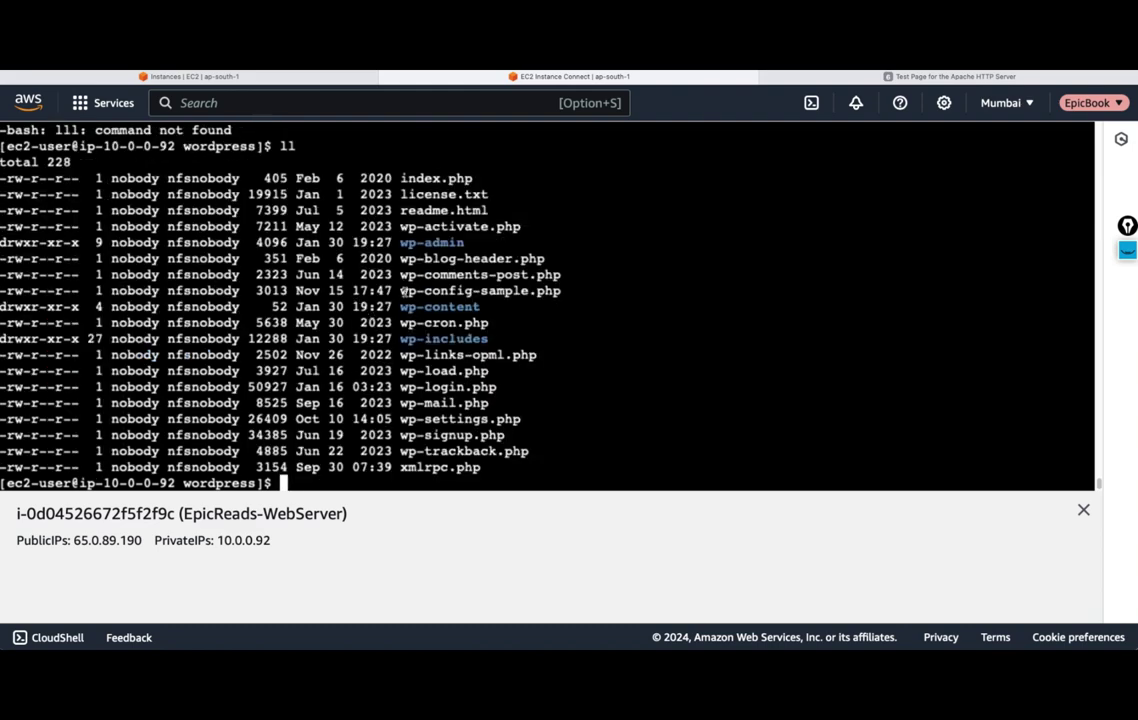
pyautogui.moveTo(401, 290); pyautogui.dragTo(560, 290)
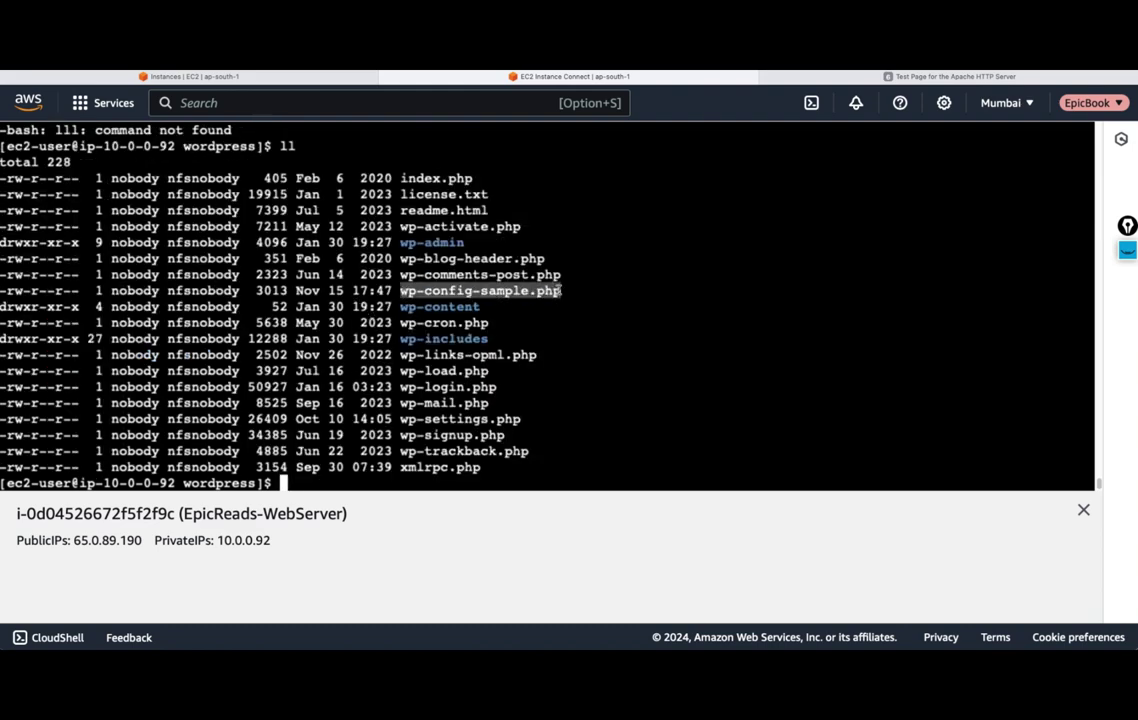
pyautogui.write('ls')
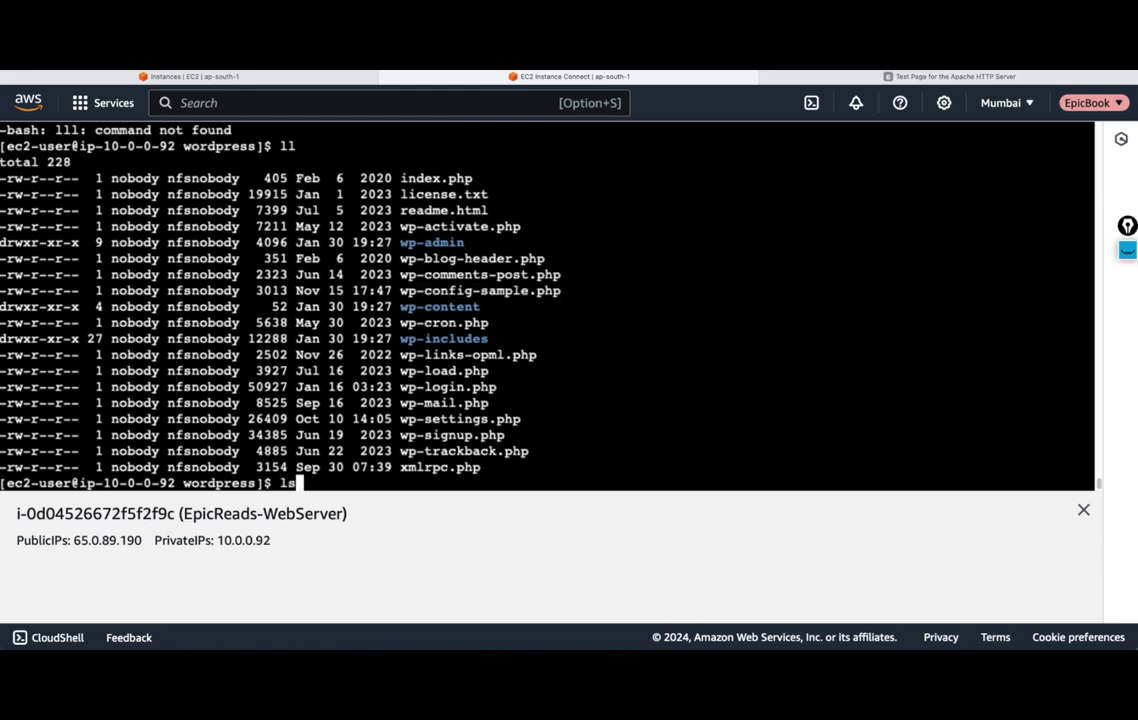
pyautogui.write(' -al')
pyautogui.press('Return')
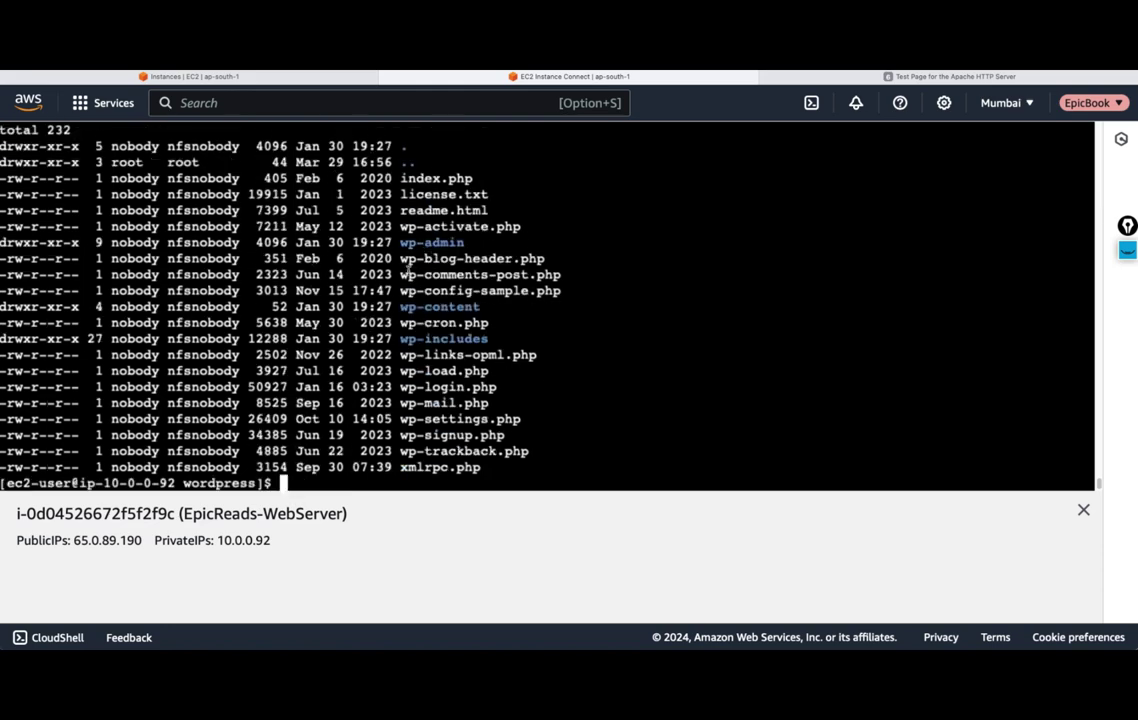
pyautogui.moveTo(402, 290); pyautogui.dragTo(586, 284)
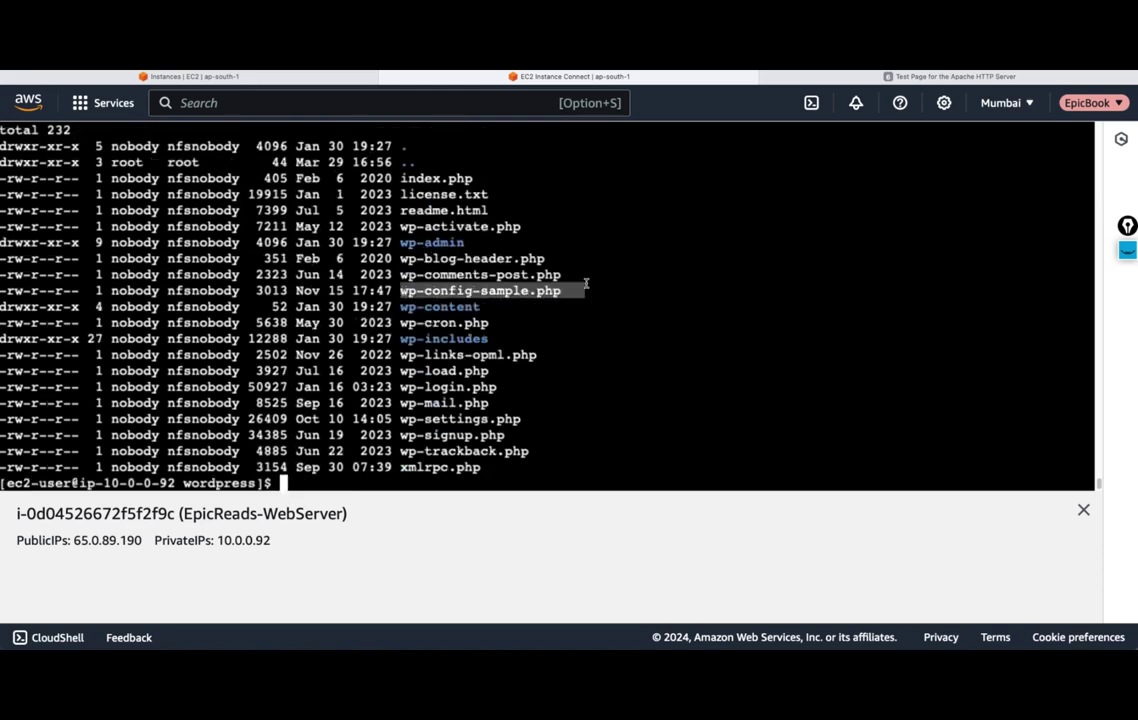
# Step: Run 'sudo cp wp-config-sample.php wp-config.php' and list the folder to confirm wp-config.php exists
pyautogui.press('super+v')
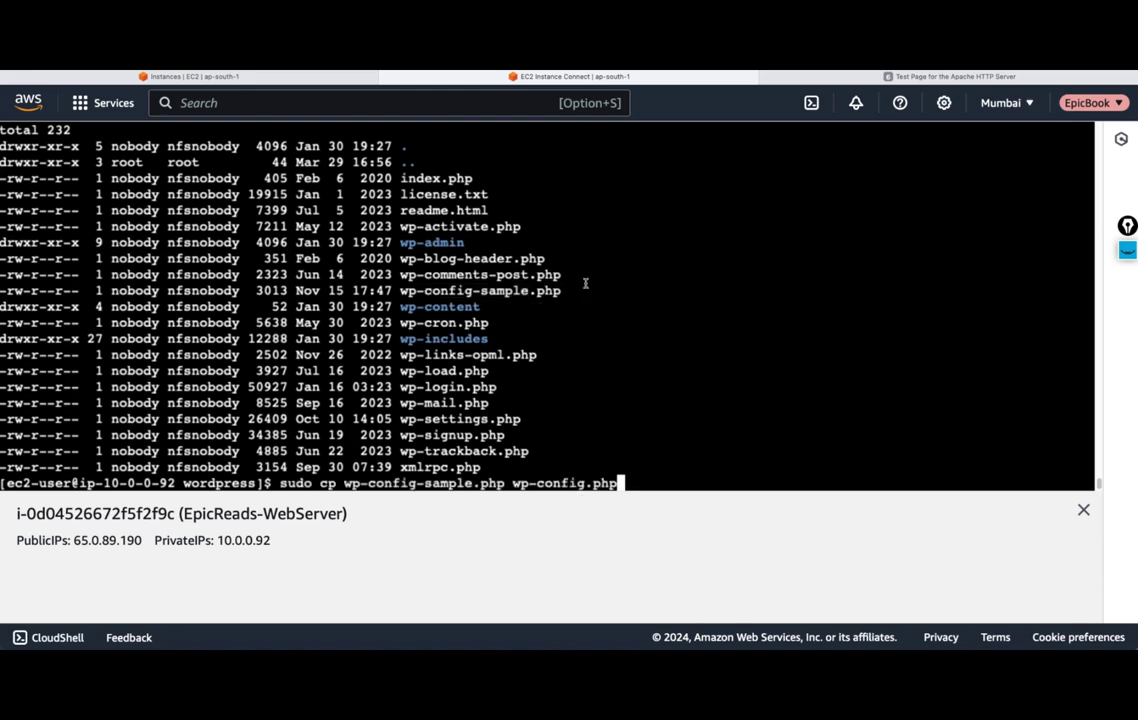
pyautogui.press('Return')
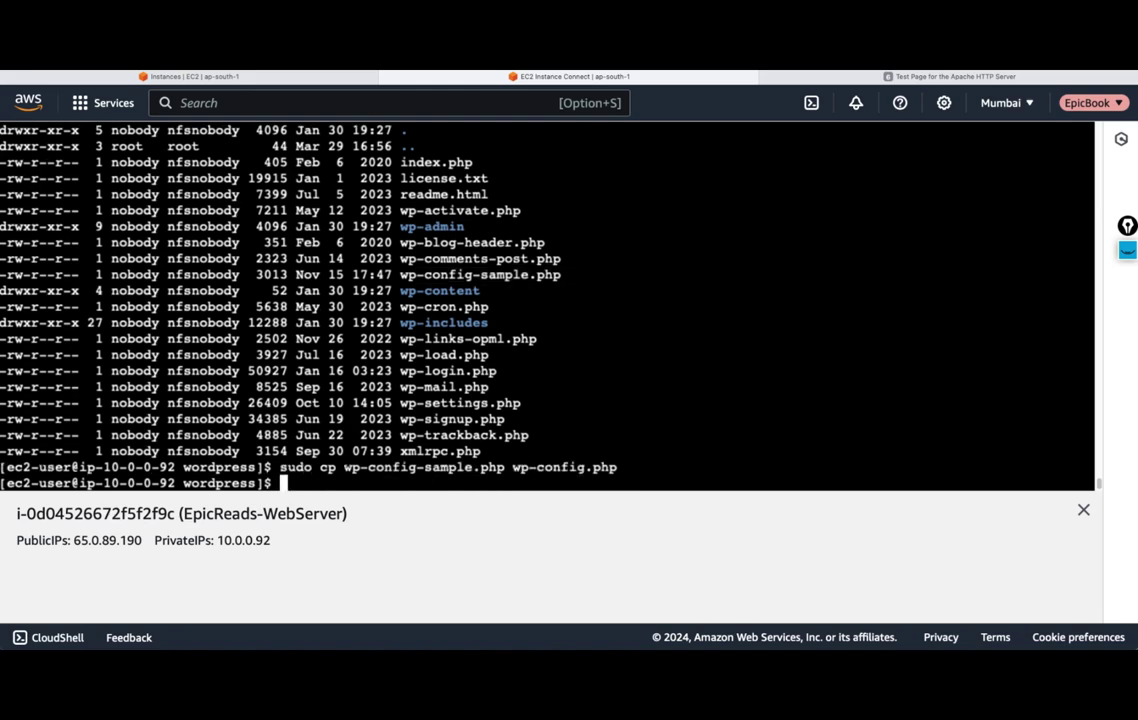
pyautogui.write('ls')
pyautogui.press('Return')
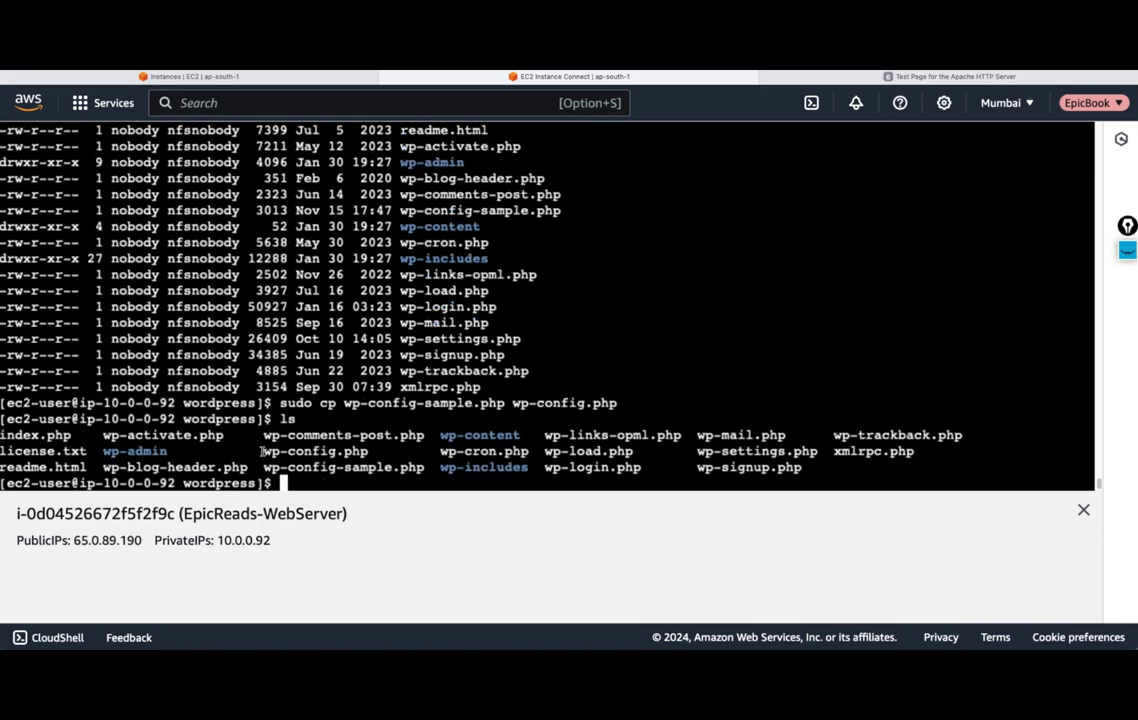
pyautogui.moveTo(264, 451); pyautogui.dragTo(385, 450)
pyautogui.press('super+Tab')
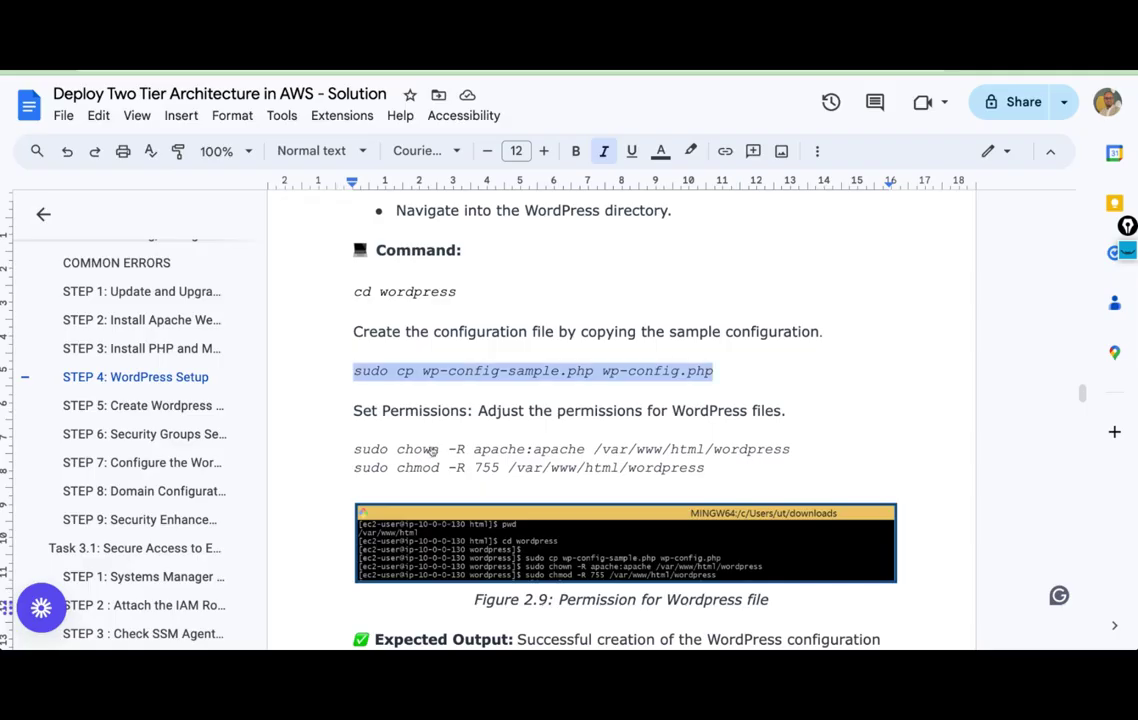
# Step: Give apache:apache ownership of /var/www/html/wordpress using the chown command from the guide
pyautogui.scroll(-2, 410, 358)
pyautogui.click(410, 358)
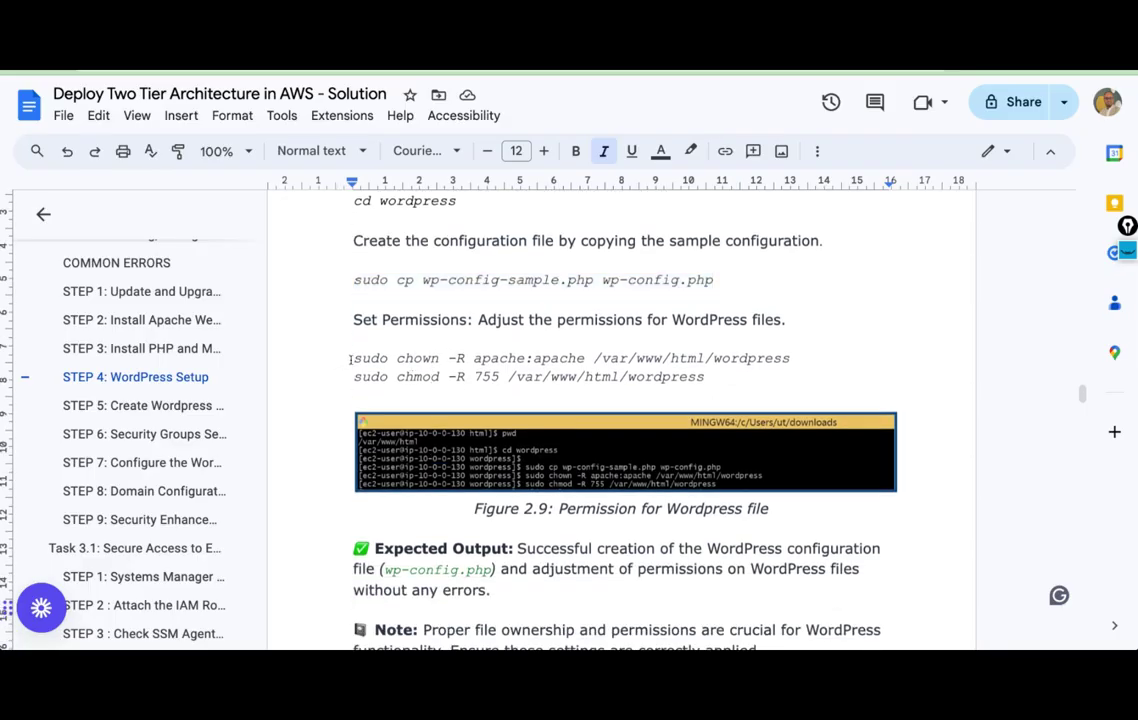
pyautogui.moveTo(355, 358); pyautogui.dragTo(792, 354)
pyautogui.press('super+c')
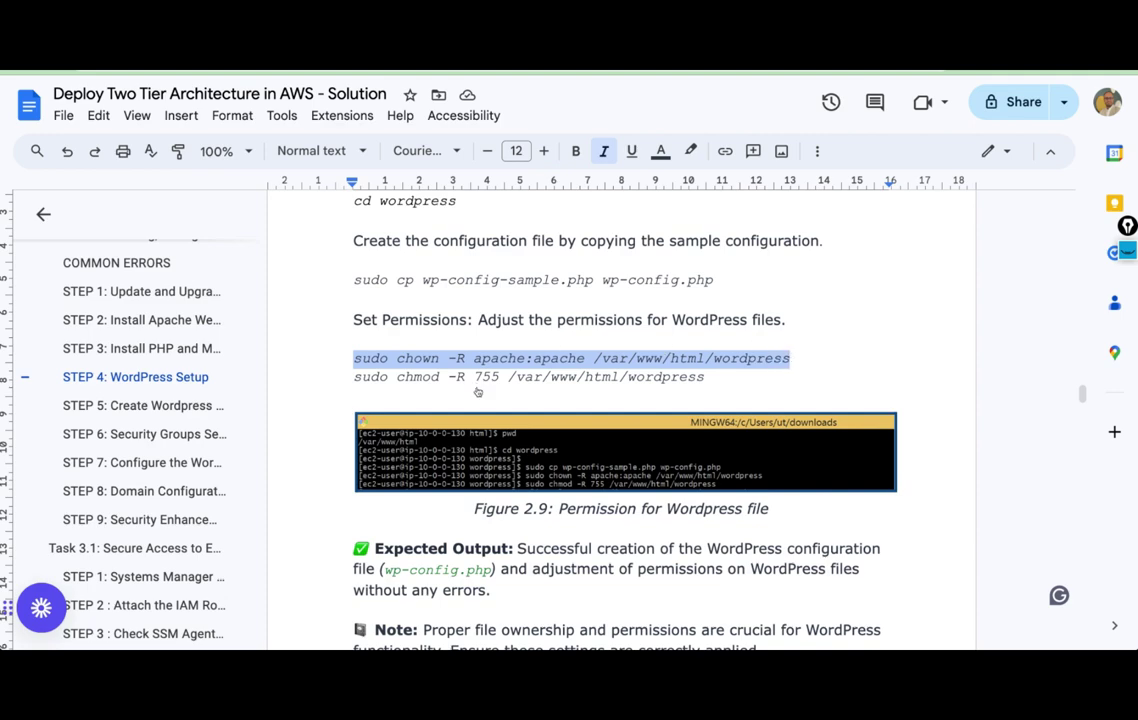
pyautogui.press('super+Tab')
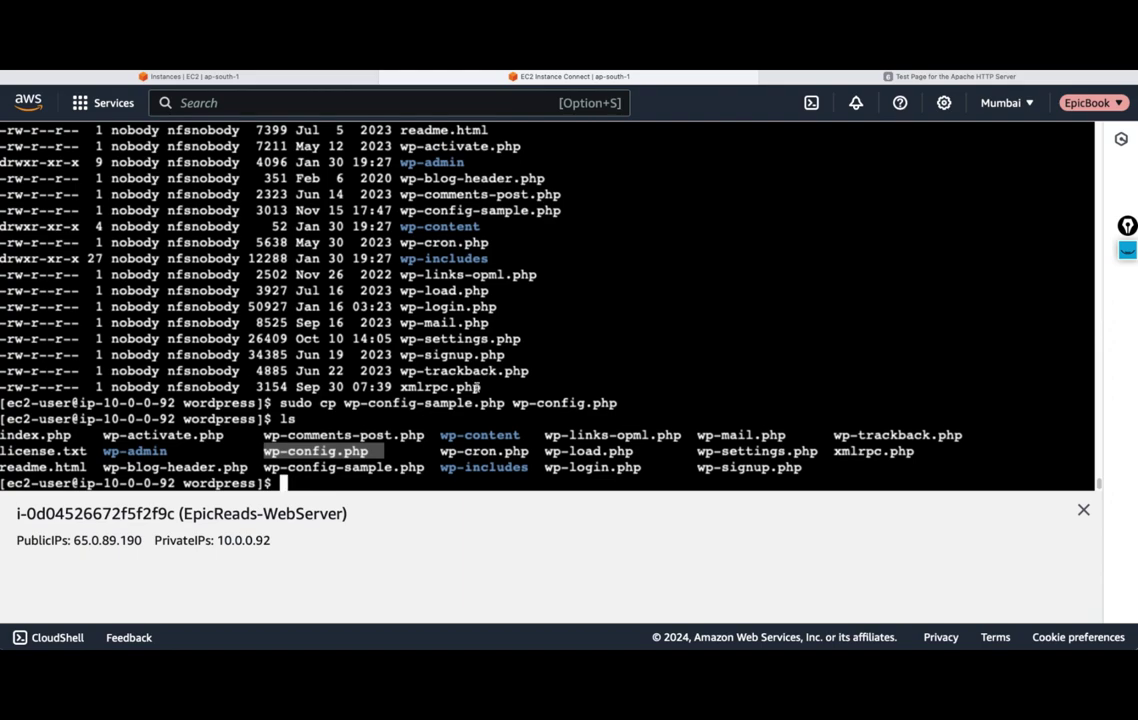
pyautogui.press('super+v')
pyautogui.press('Return')
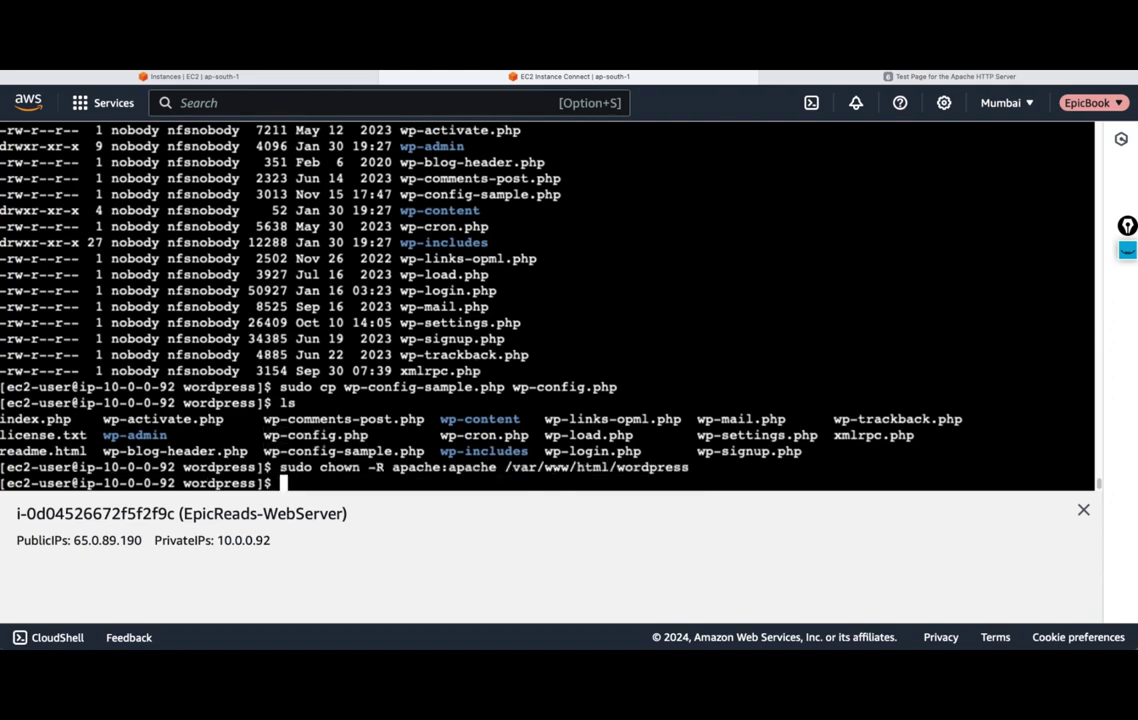
# Step: Apply recursive 755 permissions with the guide's chmod command, then clear the terminal
pyautogui.press('super+Tab')
pyautogui.click(431, 376)
pyautogui.moveTo(355, 377); pyautogui.dragTo(700, 373)
pyautogui.press('super+c')
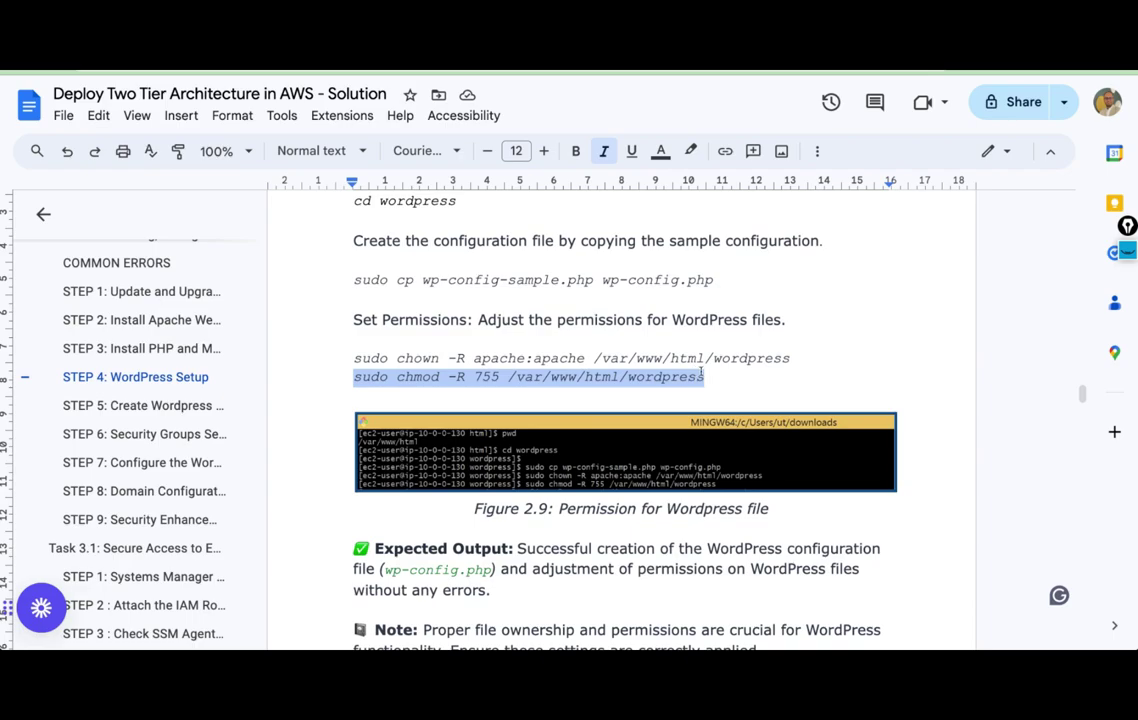
pyautogui.press('super+Tab')
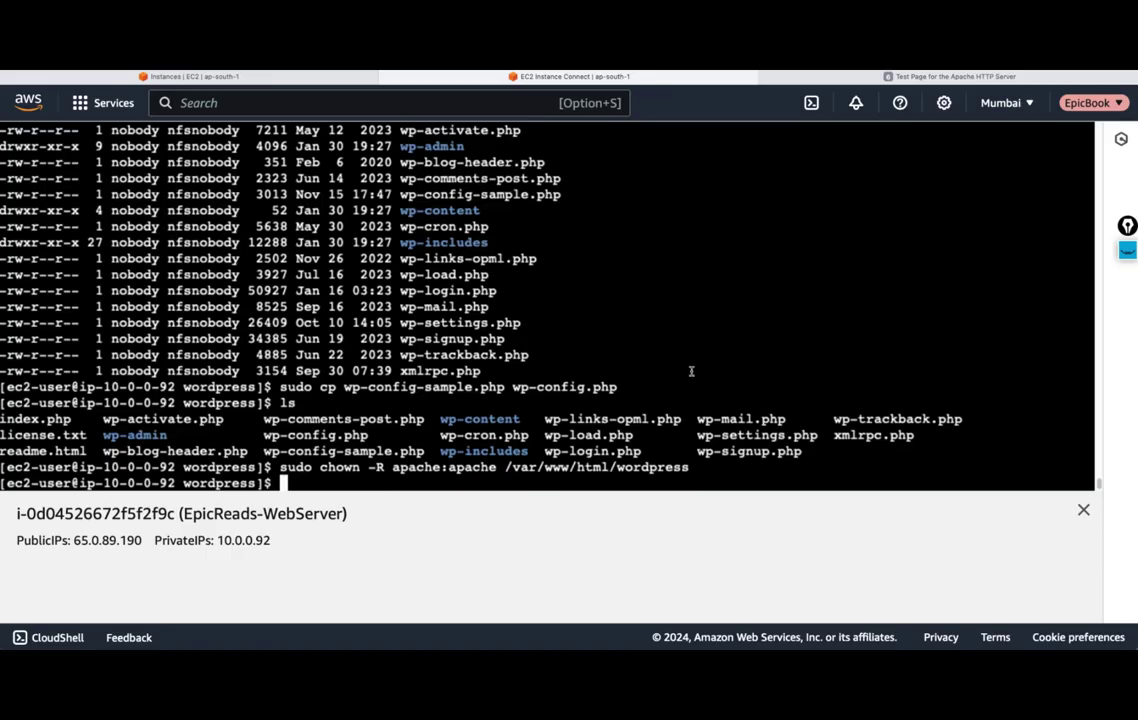
pyautogui.press('super+v')
pyautogui.press('Return')
pyautogui.press('Return')
pyautogui.press('Return')
pyautogui.press('Return')
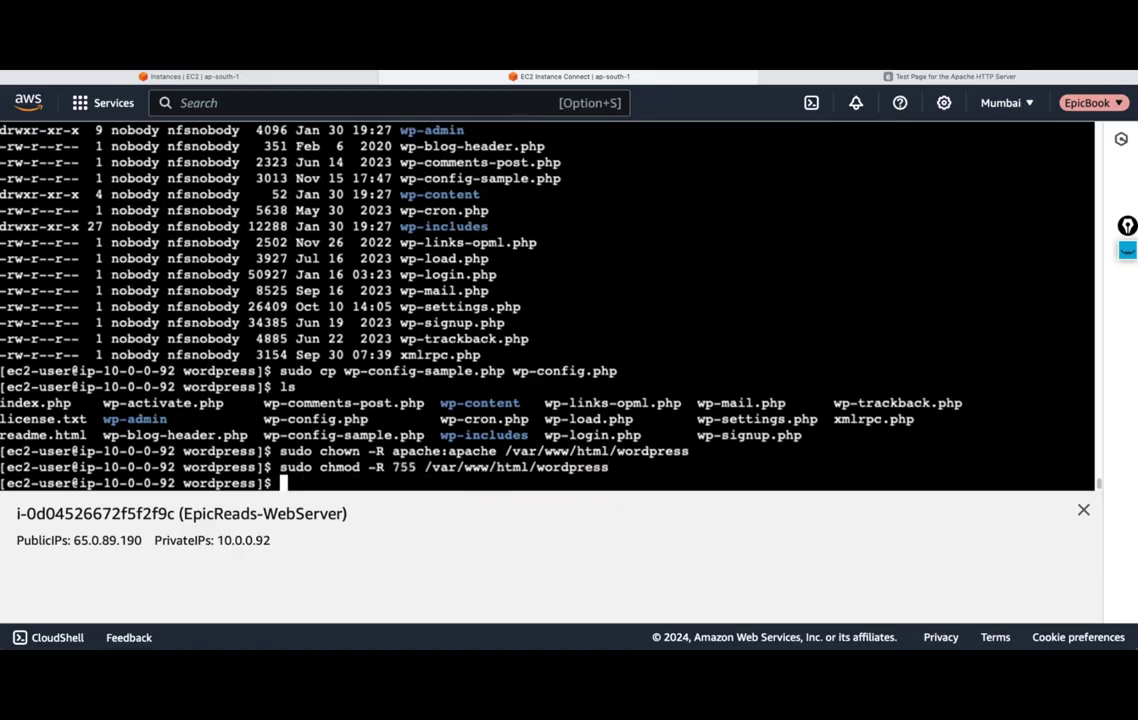
pyautogui.write('clear')
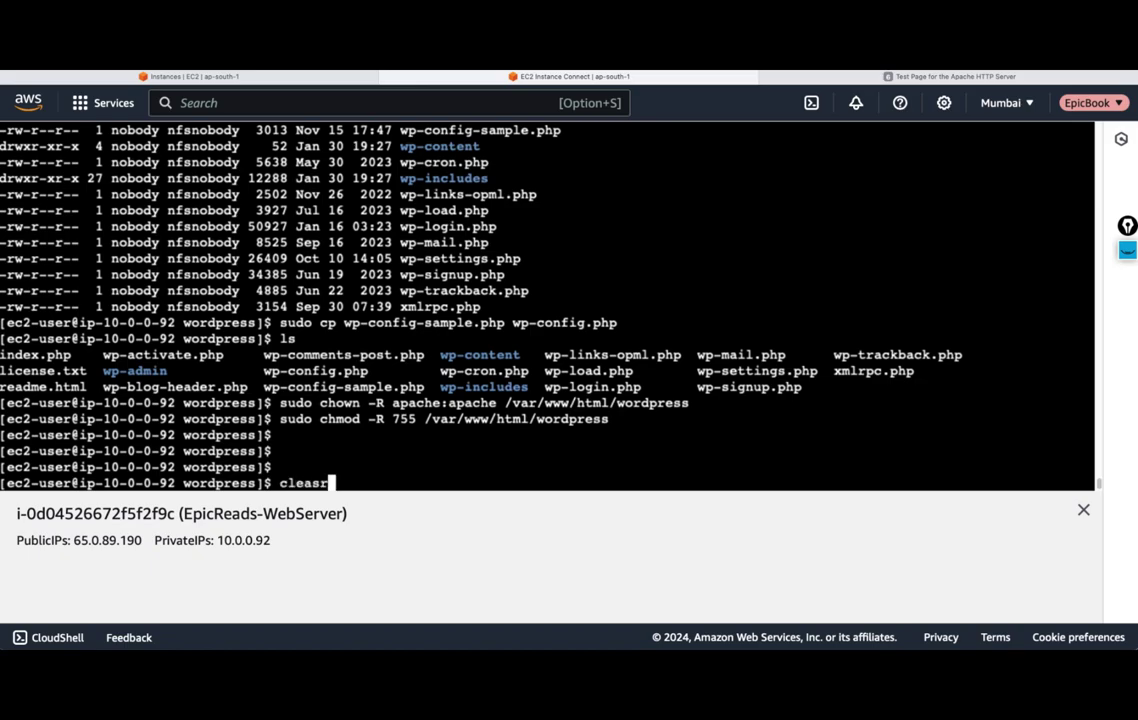
pyautogui.press('super+Tab')
pyautogui.scroll(-3, 484, 603)
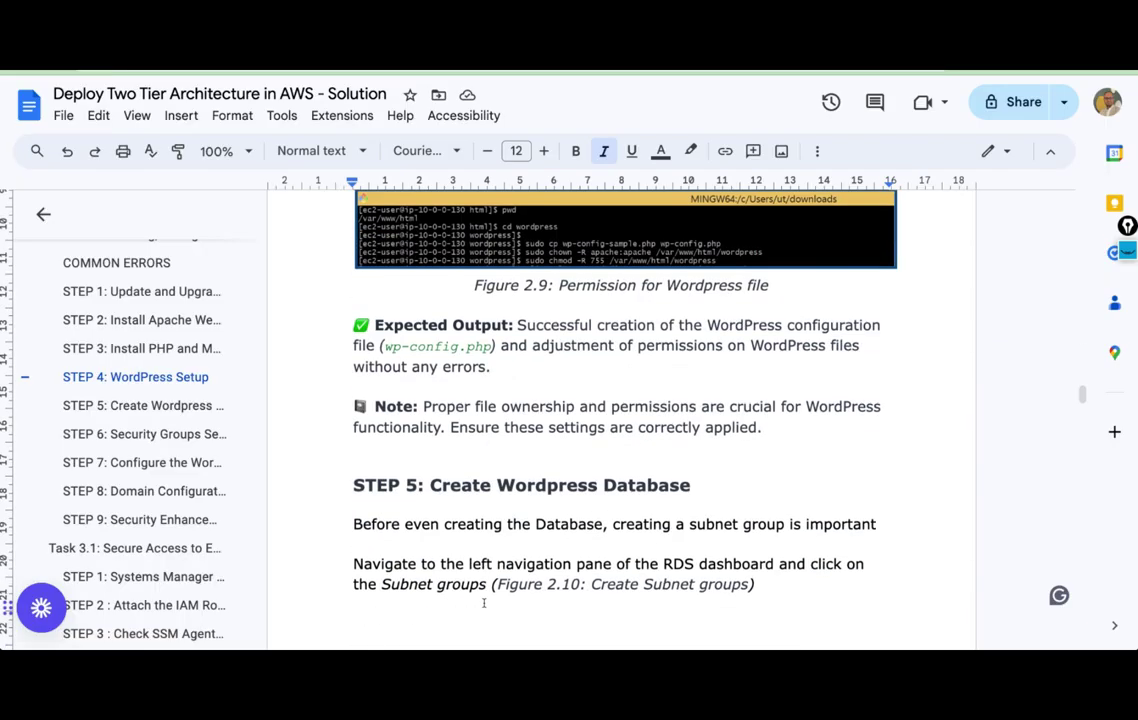
# Step: Highlight the 'Create Wordpress Database' heading and the 'RDS dashboard' mention in STEP 5
pyautogui.scroll(-2, 484, 603)
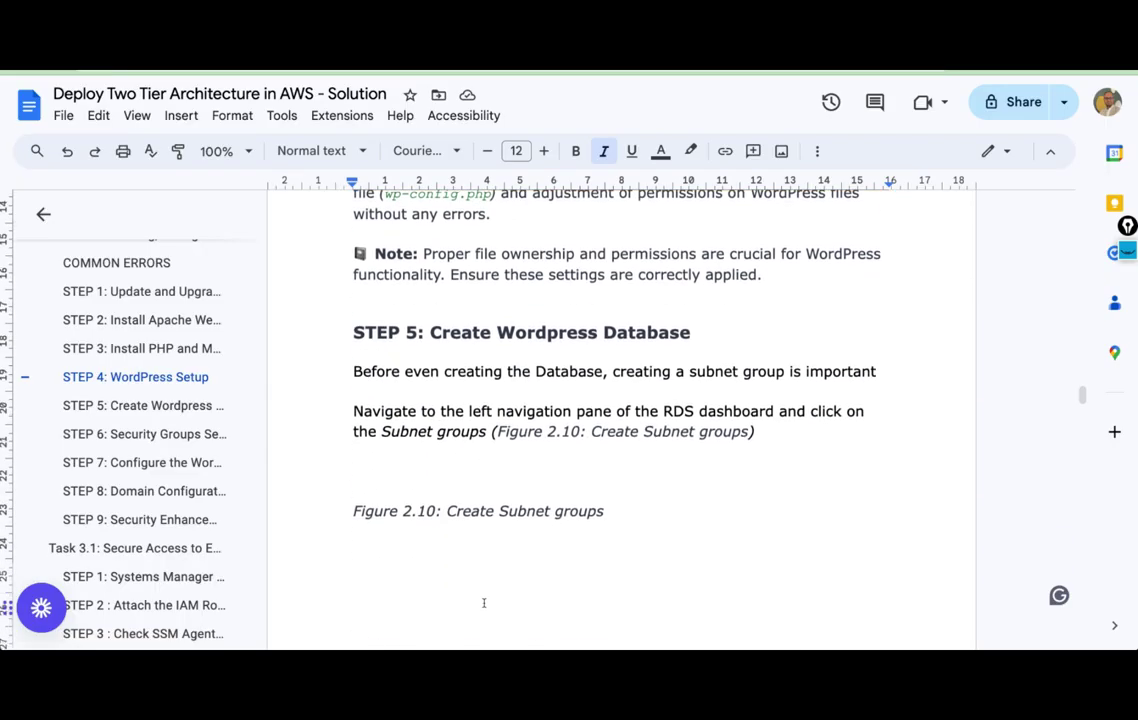
pyautogui.scroll(3, 439, 537)
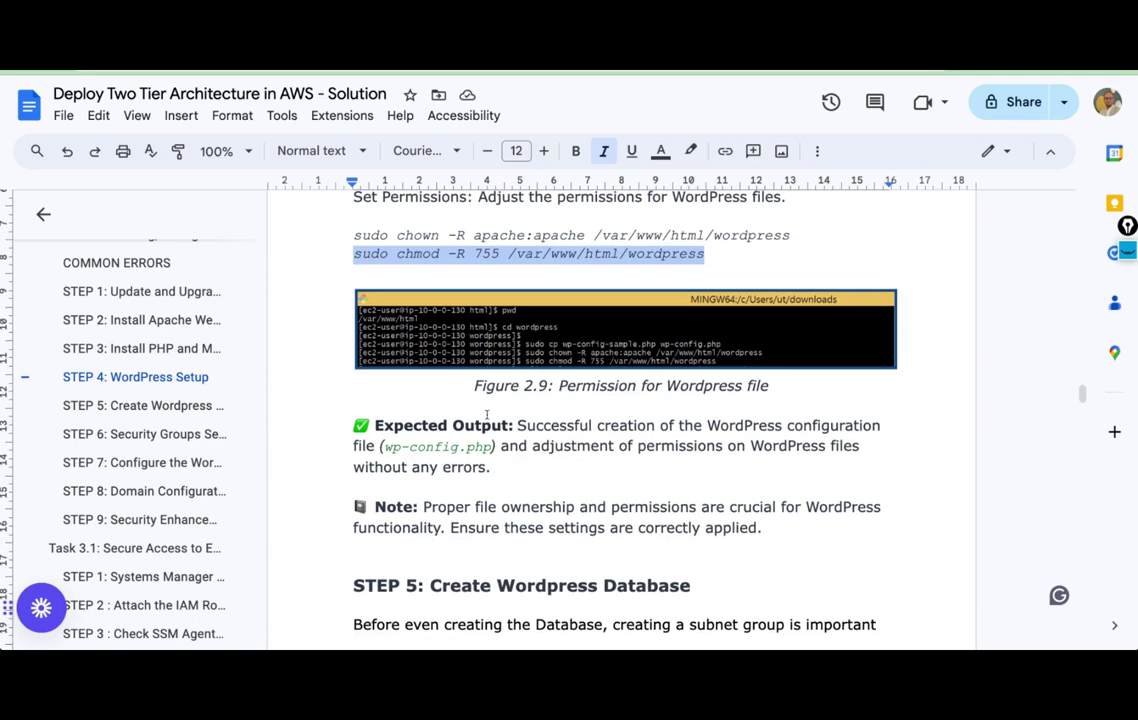
pyautogui.scroll(-2, 511, 500)
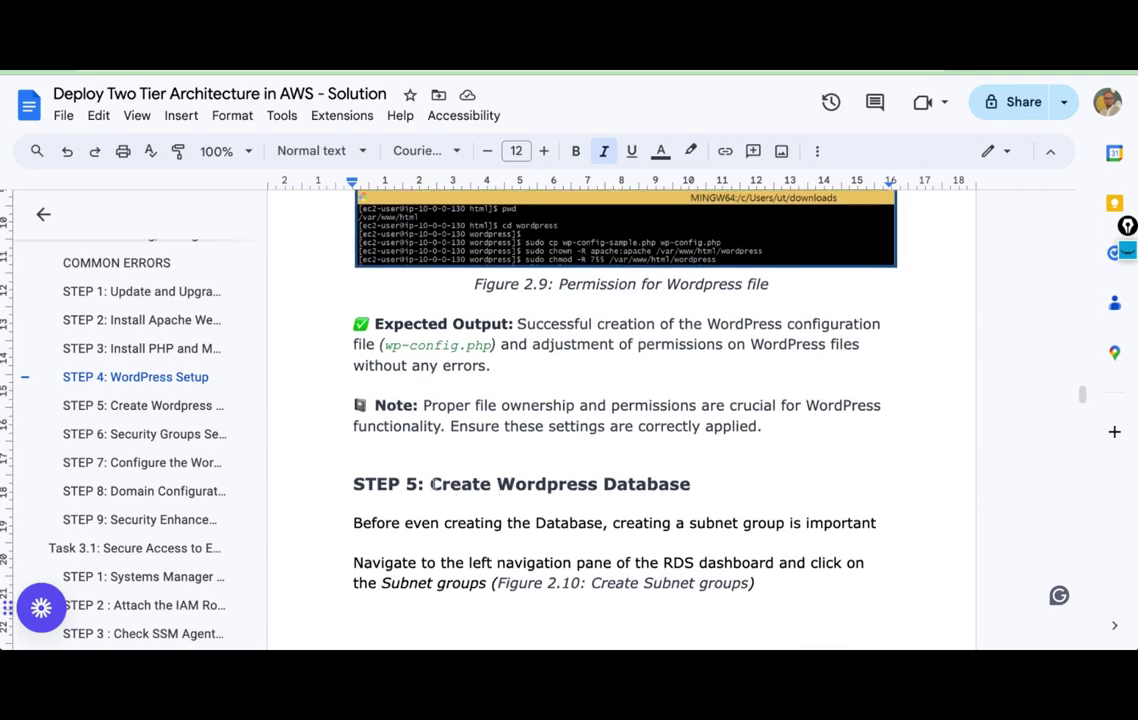
pyautogui.moveTo(431, 484); pyautogui.dragTo(702, 483)
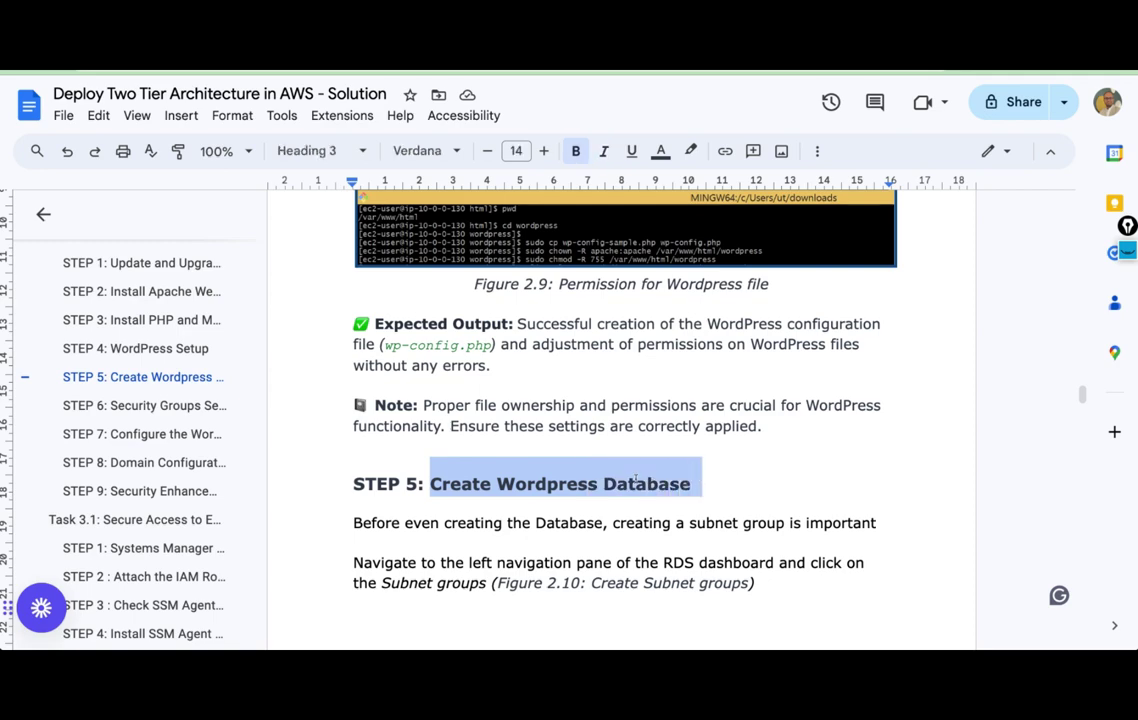
pyautogui.scroll(-2, 631, 489)
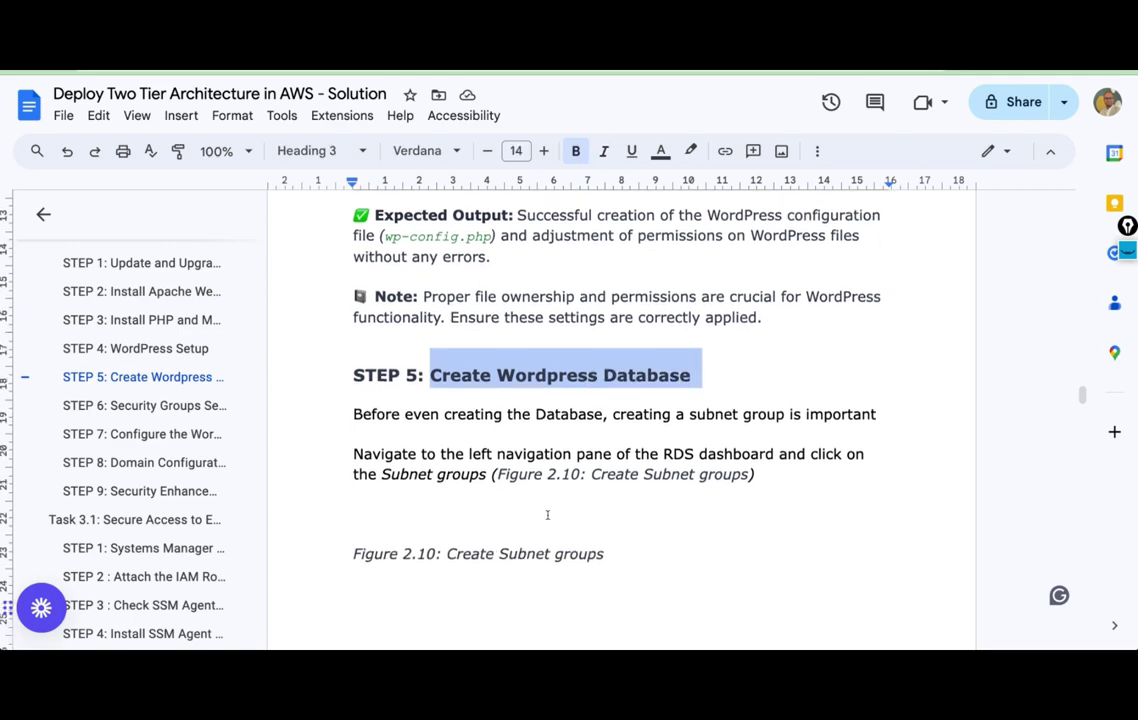
pyautogui.moveTo(664, 447); pyautogui.dragTo(778, 447)
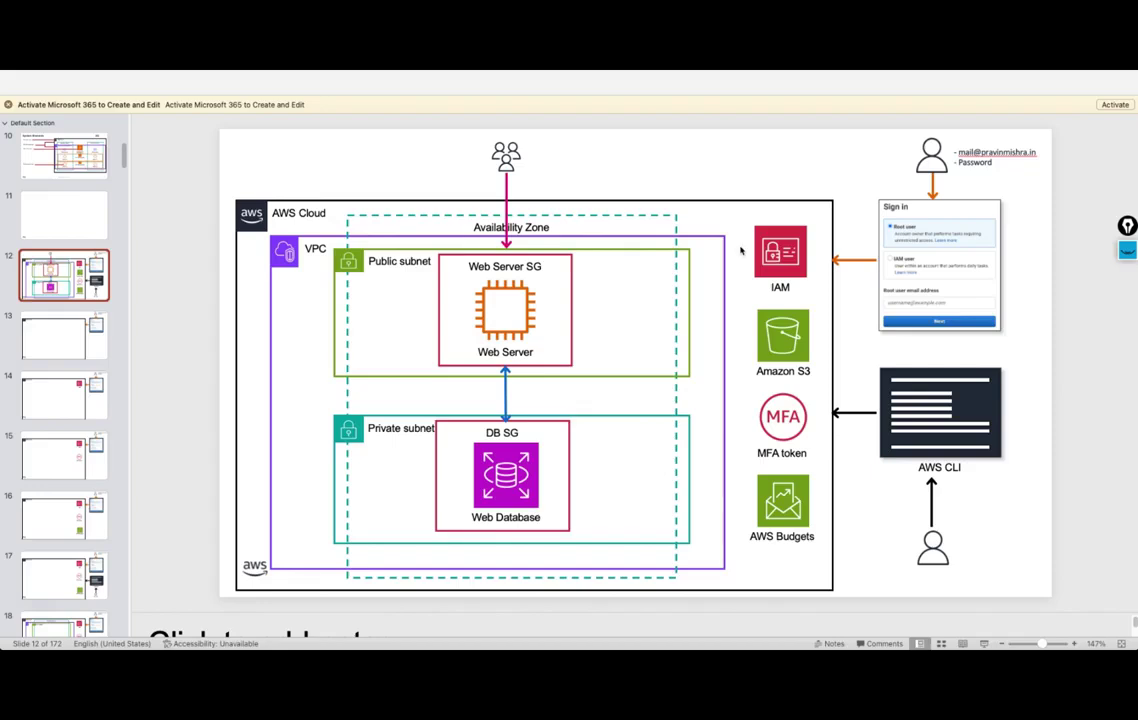
# Step: Box the Web Server icon with red outlines and arrows, and circle the Web Database icon
pyautogui.moveTo(505, 280)
pyautogui.mouseDown()
pyautogui.moveTo(589, 305)
pyautogui.moveTo(610, 297)
pyautogui.mouseUp()
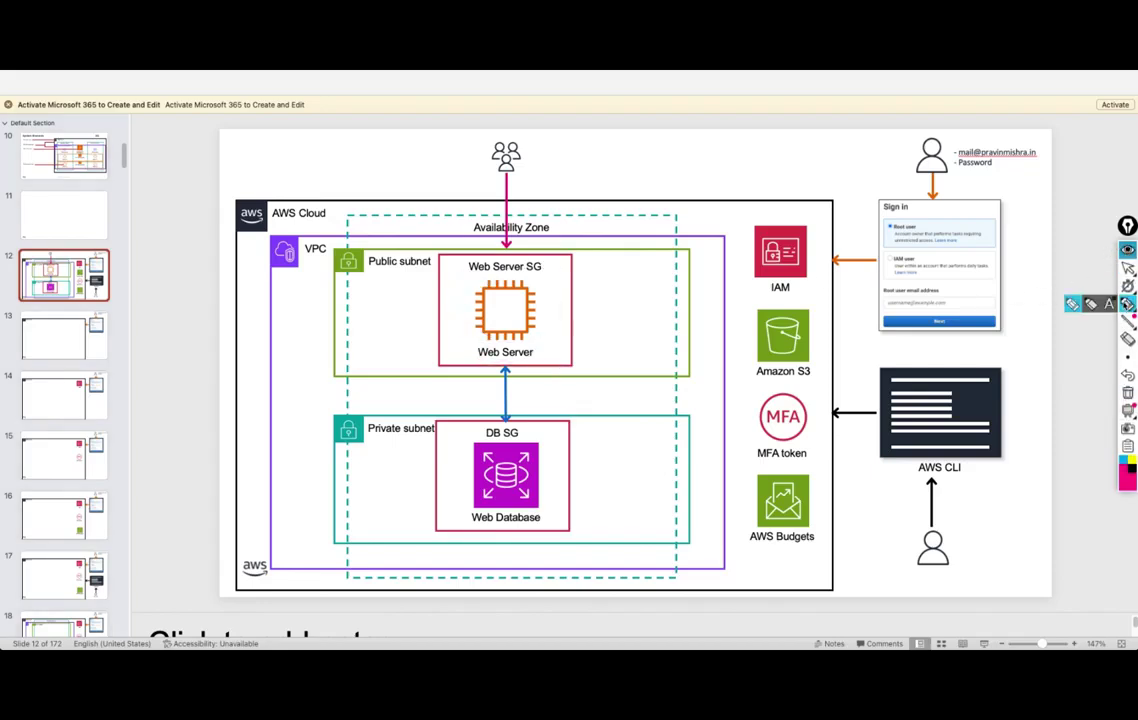
pyautogui.moveTo(536, 306); pyautogui.dragTo(572, 310)
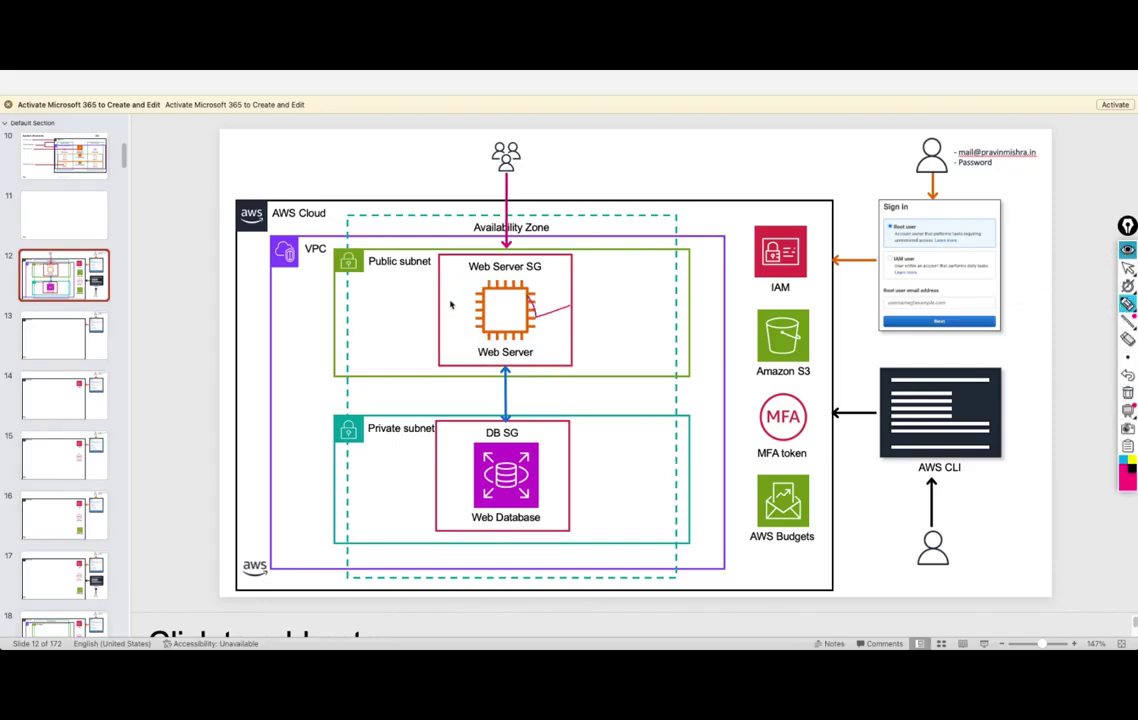
pyautogui.moveTo(467, 285)
pyautogui.mouseDown()
pyautogui.moveTo(466, 354)
pyautogui.moveTo(546, 348)
pyautogui.mouseUp()
pyautogui.moveTo(468, 285)
pyautogui.mouseDown()
pyautogui.moveTo(550, 300)
pyautogui.moveTo(546, 342)
pyautogui.mouseUp()
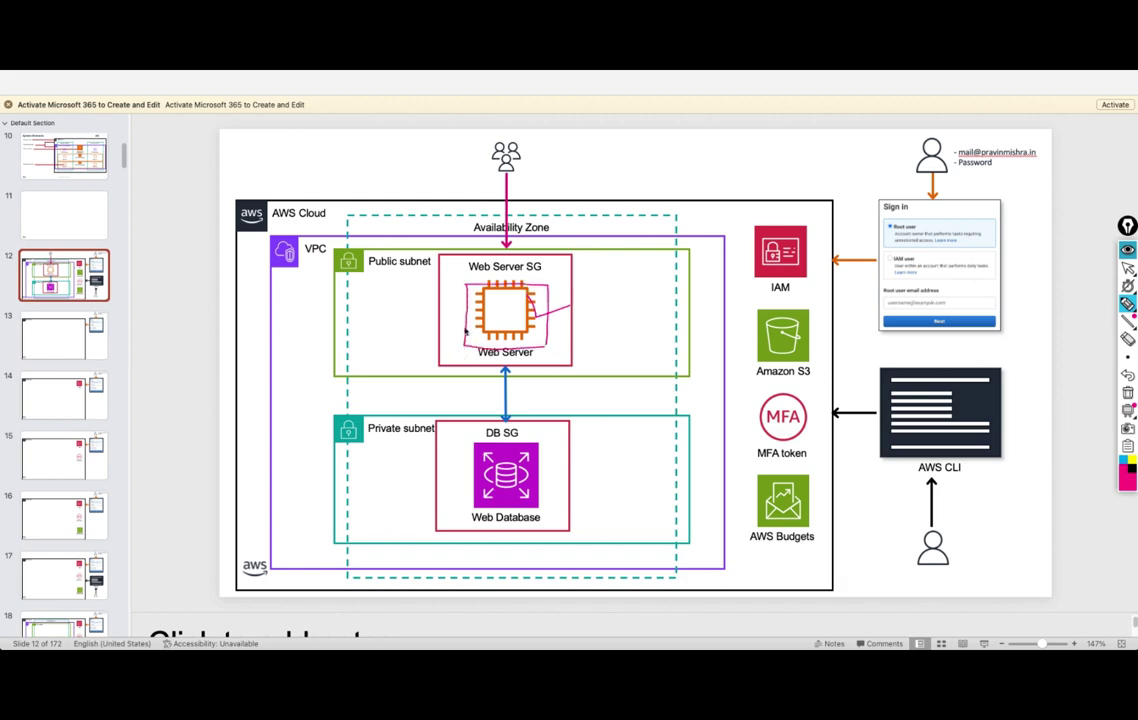
pyautogui.moveTo(424, 318); pyautogui.dragTo(479, 316)
pyautogui.moveTo(523, 438)
pyautogui.mouseDown()
pyautogui.moveTo(478, 436)
pyautogui.moveTo(463, 509)
pyautogui.moveTo(546, 518)
pyautogui.moveTo(564, 437)
pyautogui.moveTo(525, 434)
pyautogui.mouseUp()
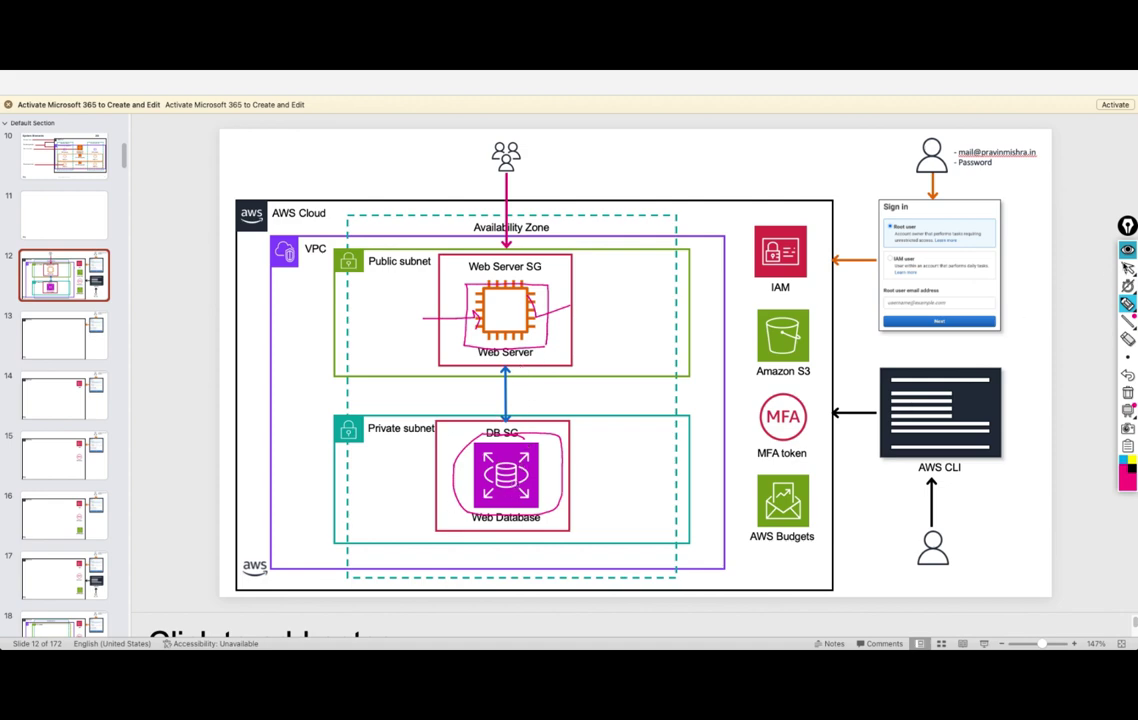
# Step: Clear the pink ink annotations from slide 12 and switch to the Google Docs solution guide
pyautogui.press('Escape')
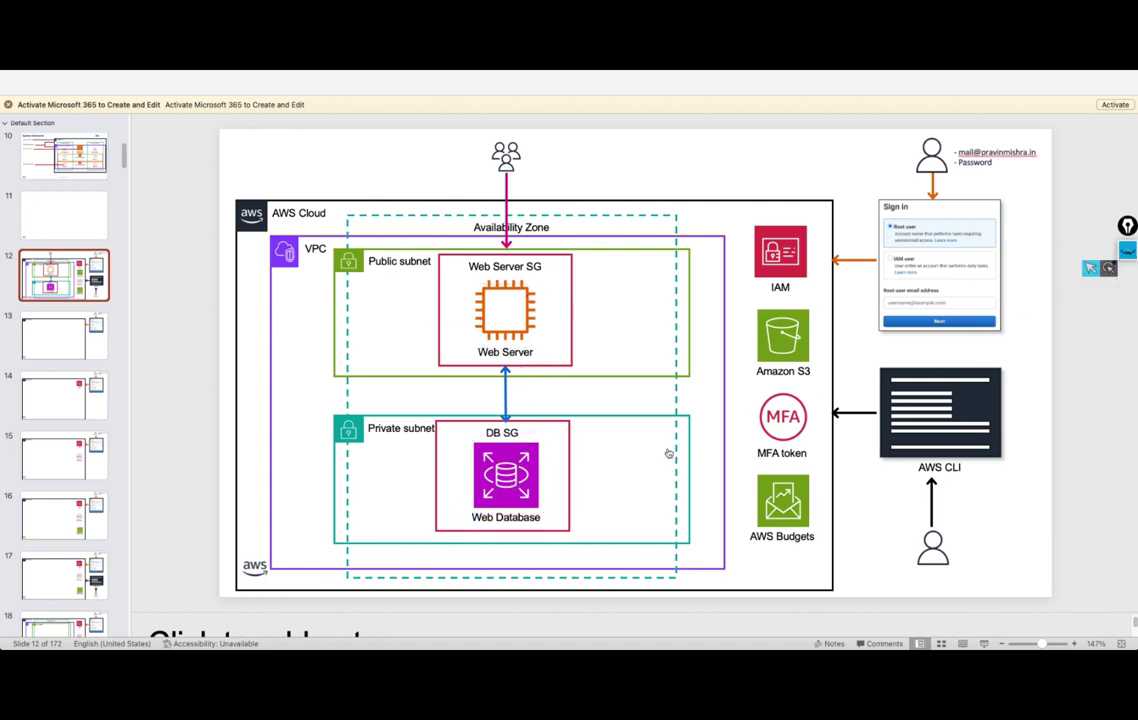
pyautogui.press('super+Tab')
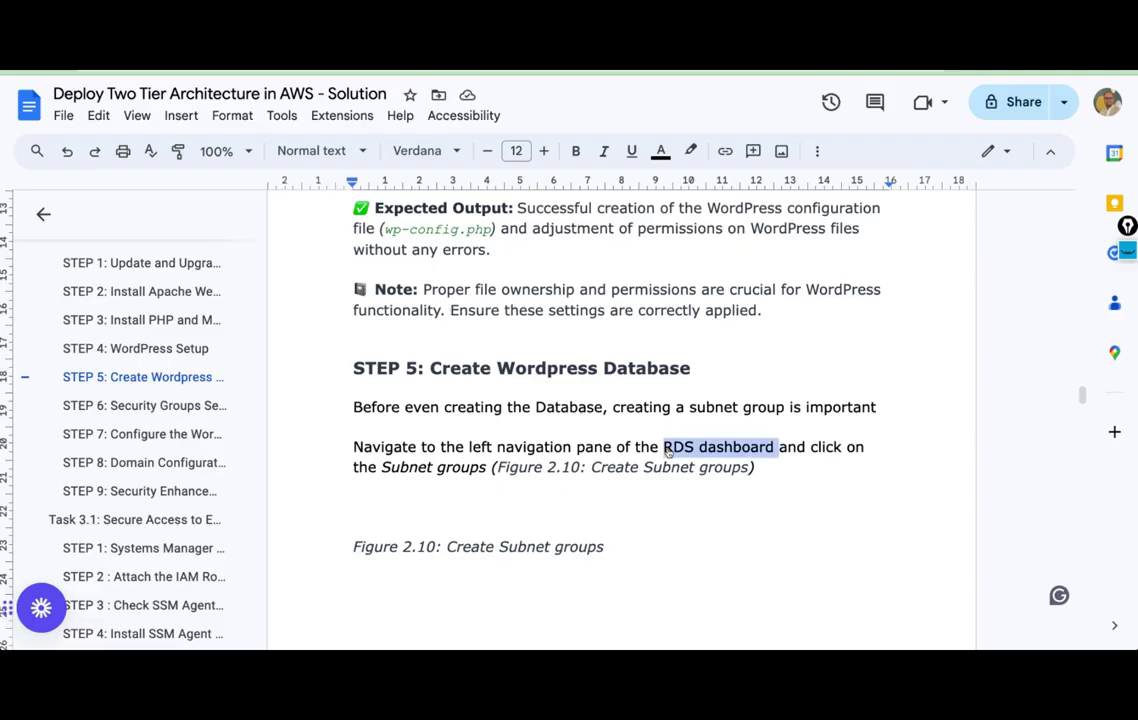
# Step: Bold the phrase 'RDS dashboard' in Step 5 of the guide
pyautogui.click(497, 500)
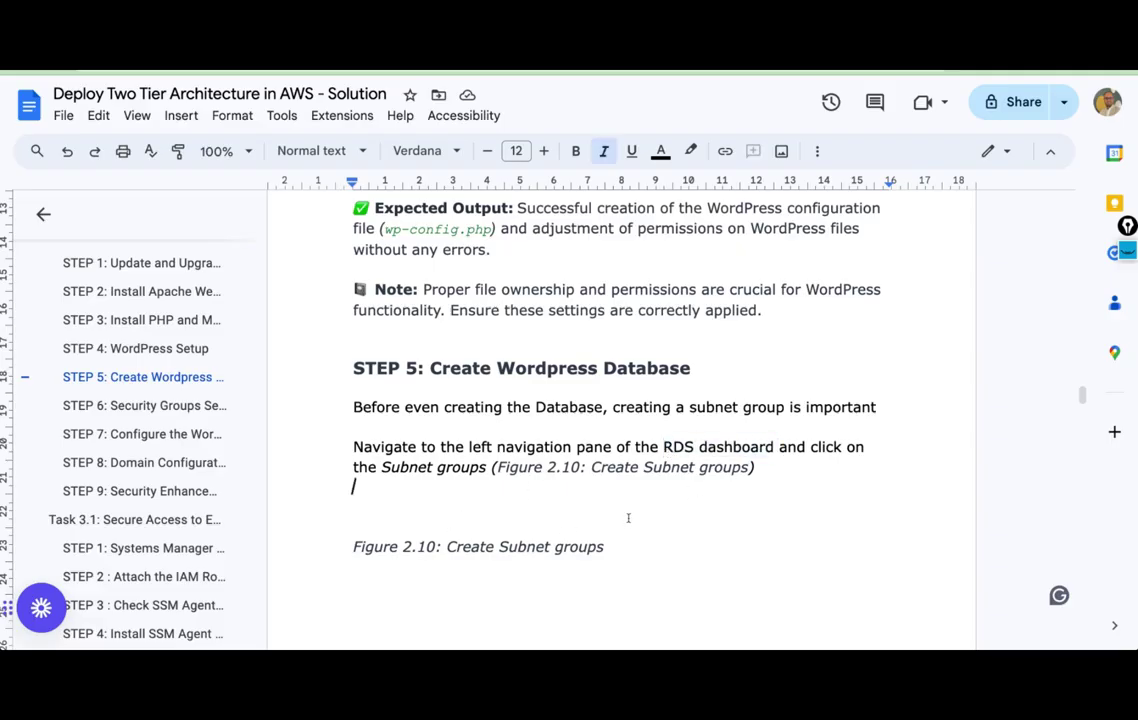
pyautogui.moveTo(663, 447); pyautogui.dragTo(771, 445)
pyautogui.hotkey('ctrl', 'b')
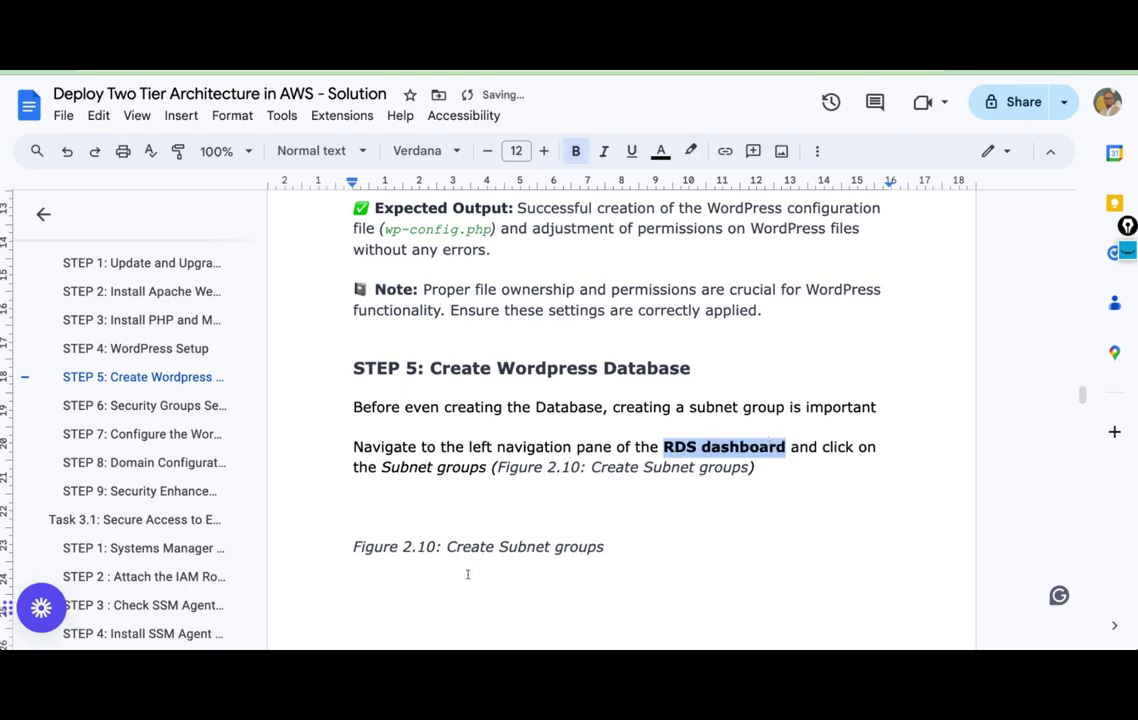
# Step: Scroll down to the Create Database figure, then go back to the browser
pyautogui.scroll(-2, 467, 574)
pyautogui.moveTo(448, 349); pyautogui.dragTo(643, 343)
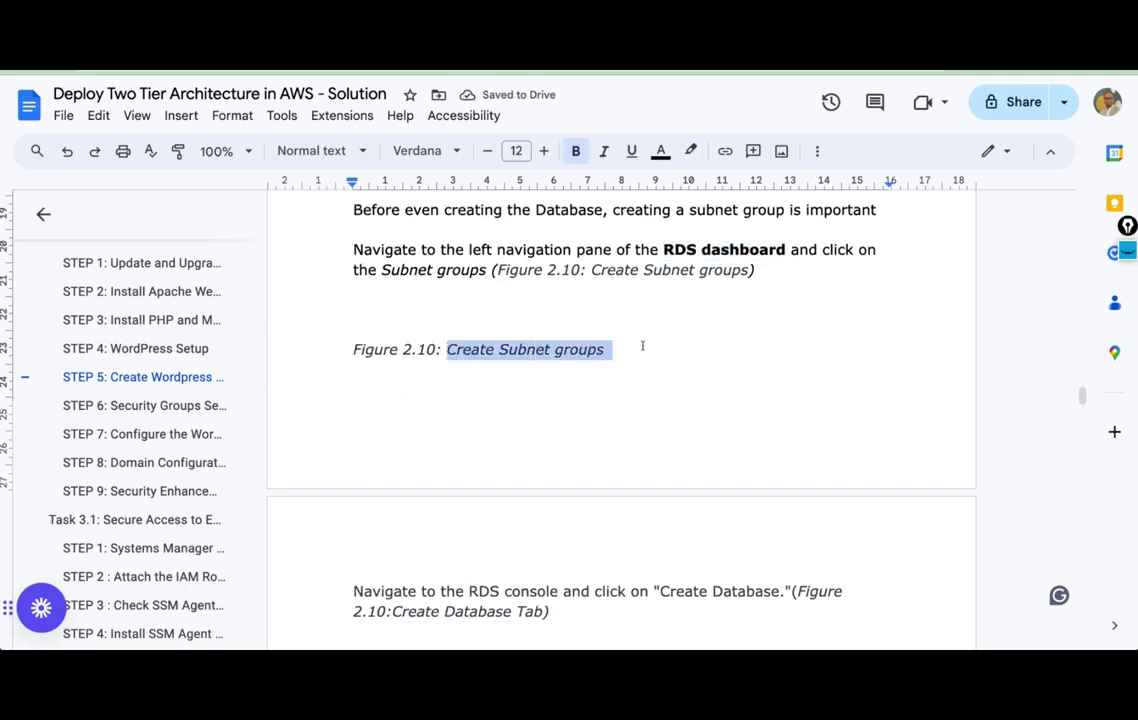
pyautogui.scroll(-2, 503, 531)
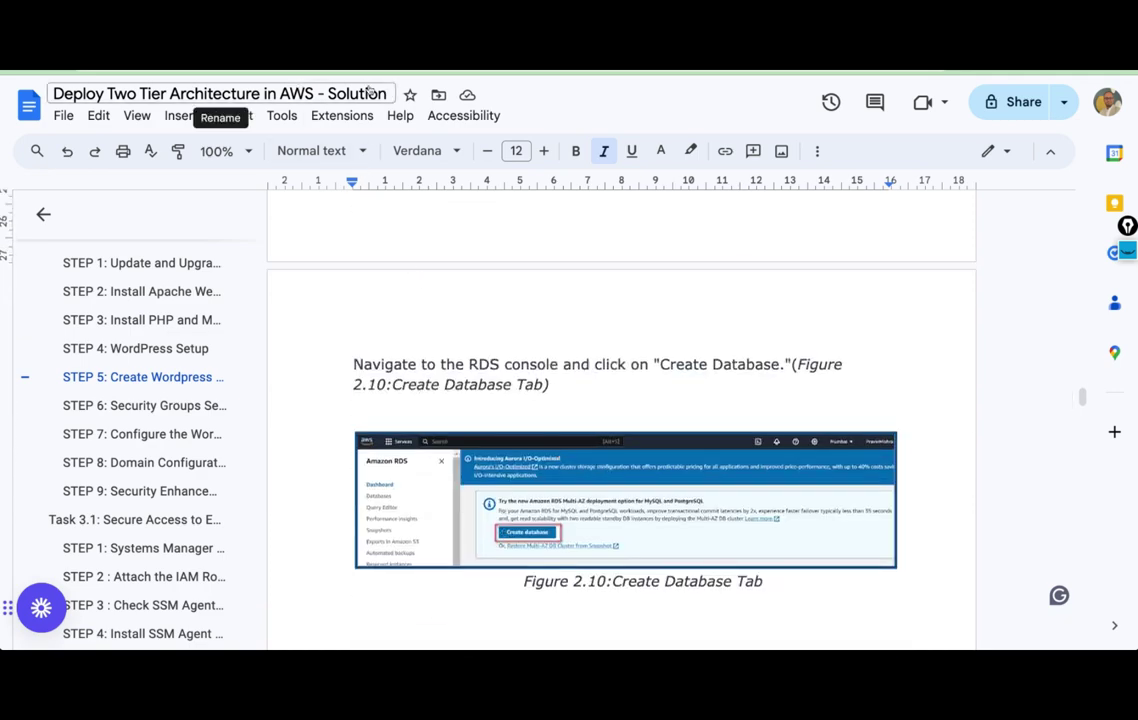
pyautogui.press('super+Tab')
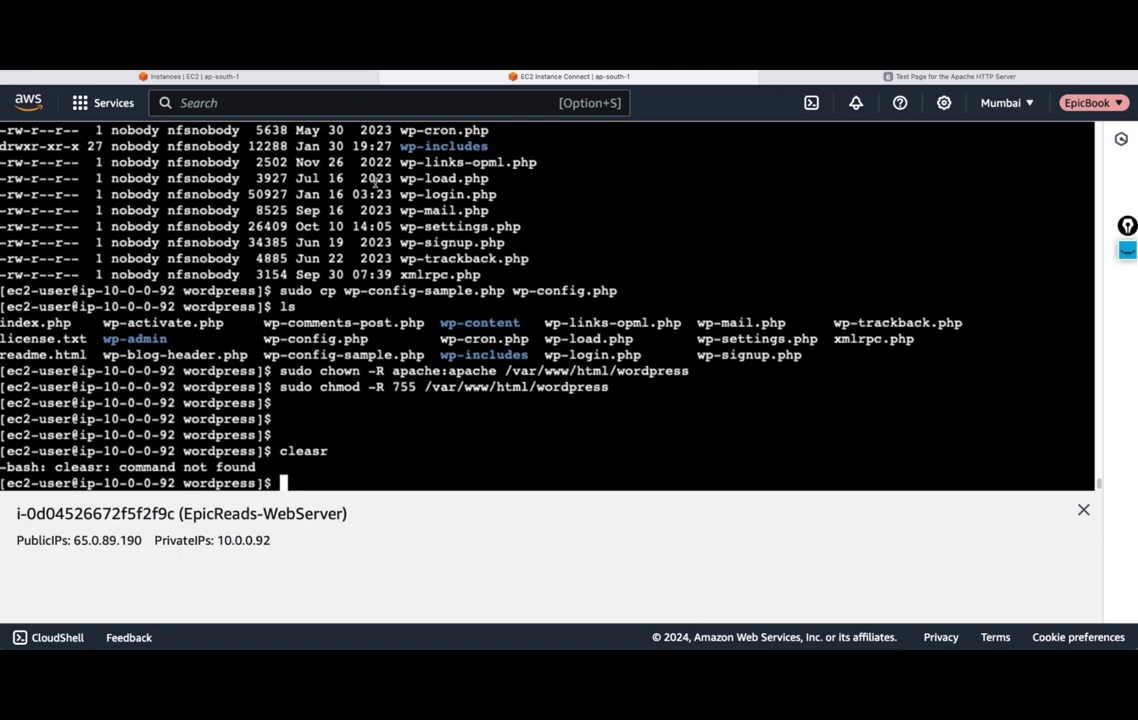
# Step: Open Amazon RDS in a new tab and start a new DB subnet group from Subnet groups
pyautogui.click(270, 77)
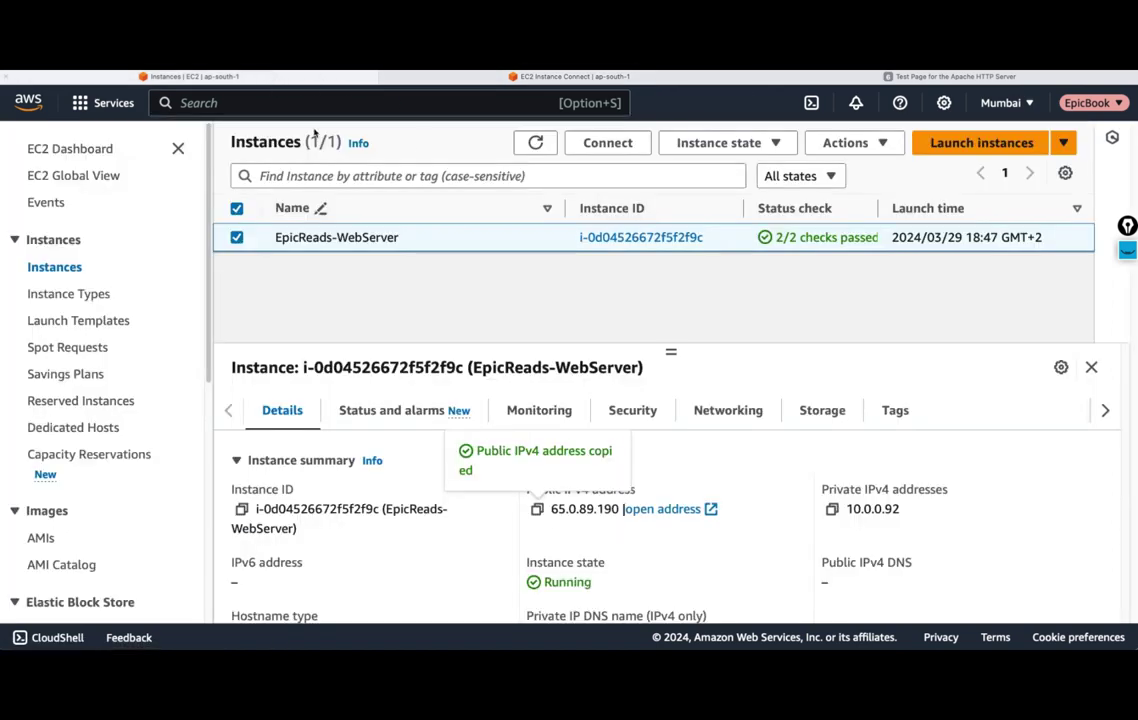
pyautogui.click(199, 104)
pyautogui.write('rds')
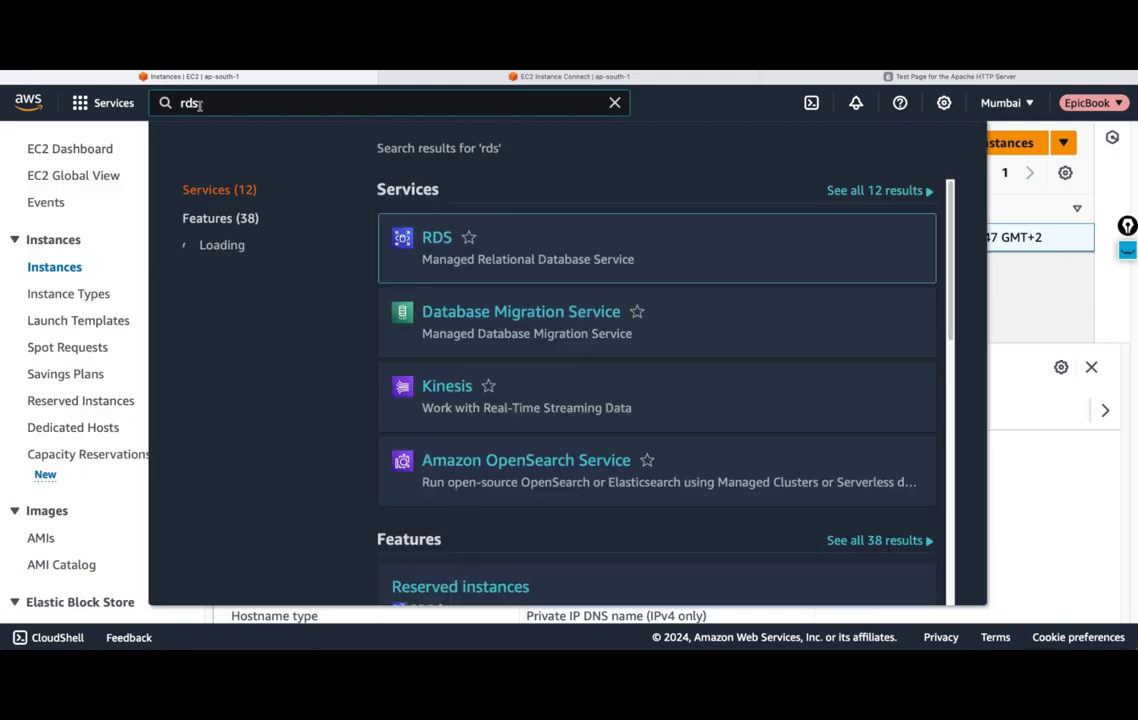
pyautogui.rightClick(443, 244)
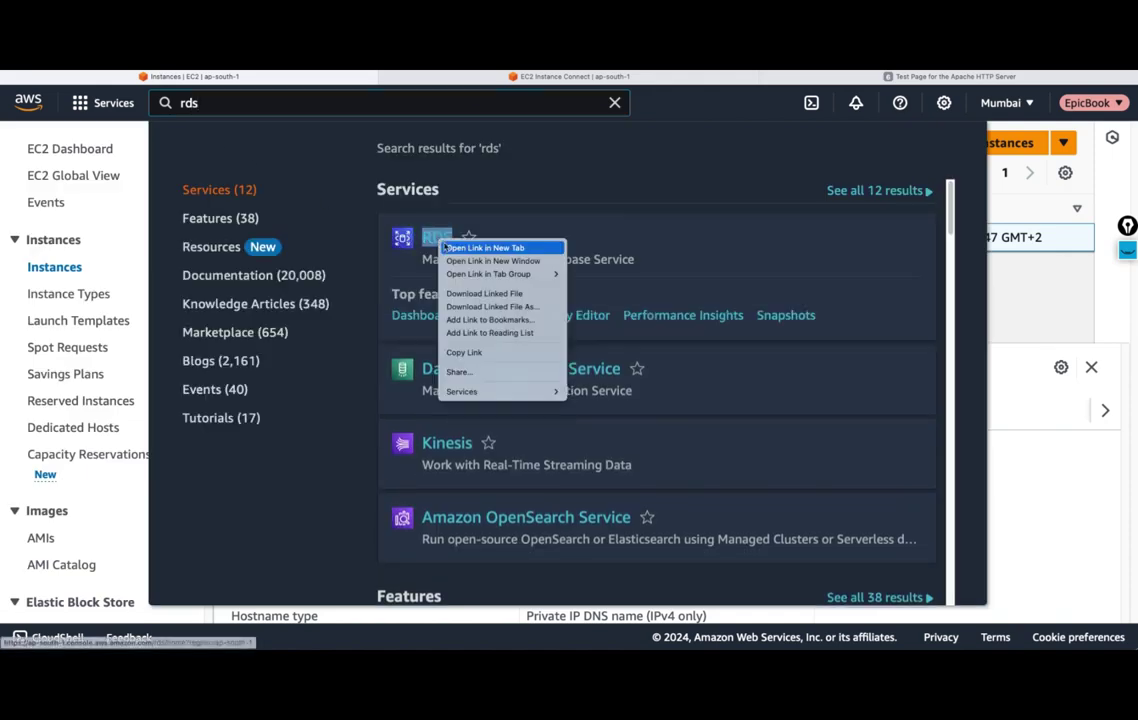
pyautogui.press('Escape')
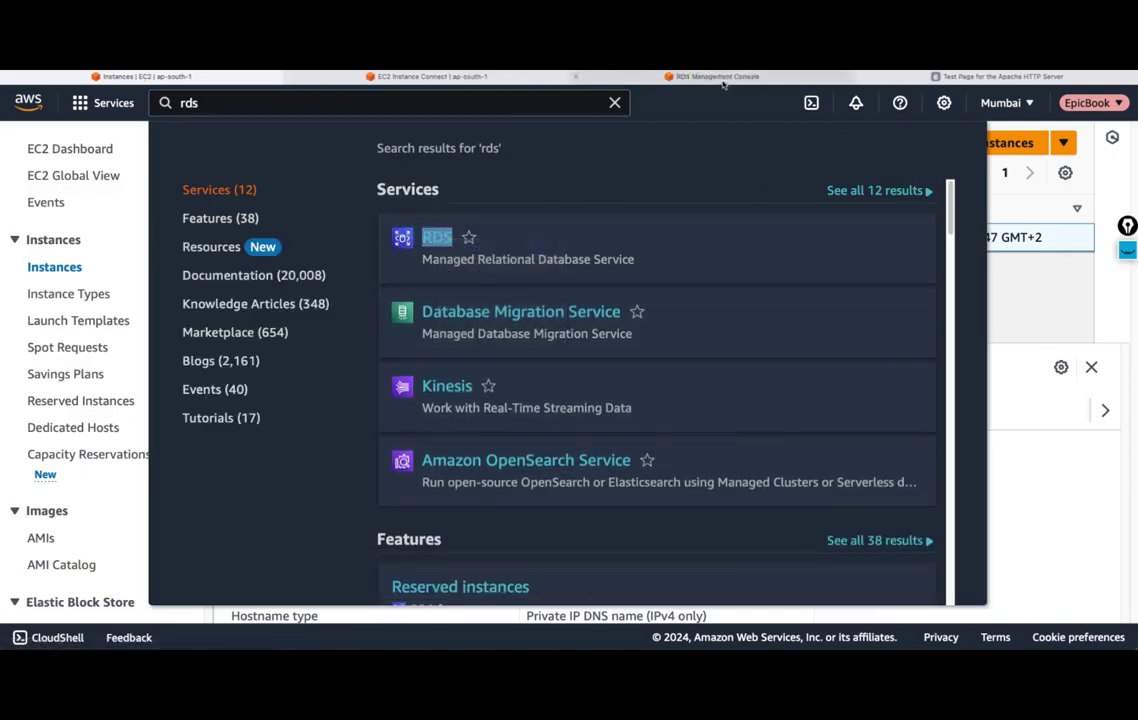
pyautogui.click(718, 78)
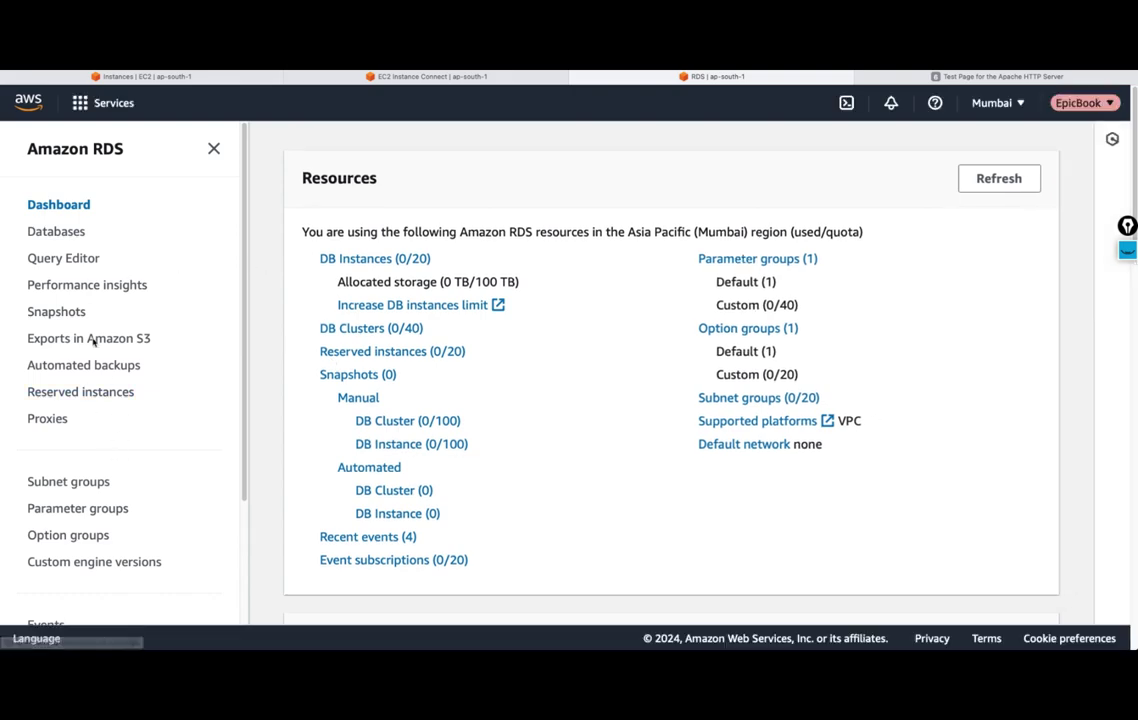
pyautogui.click(69, 483)
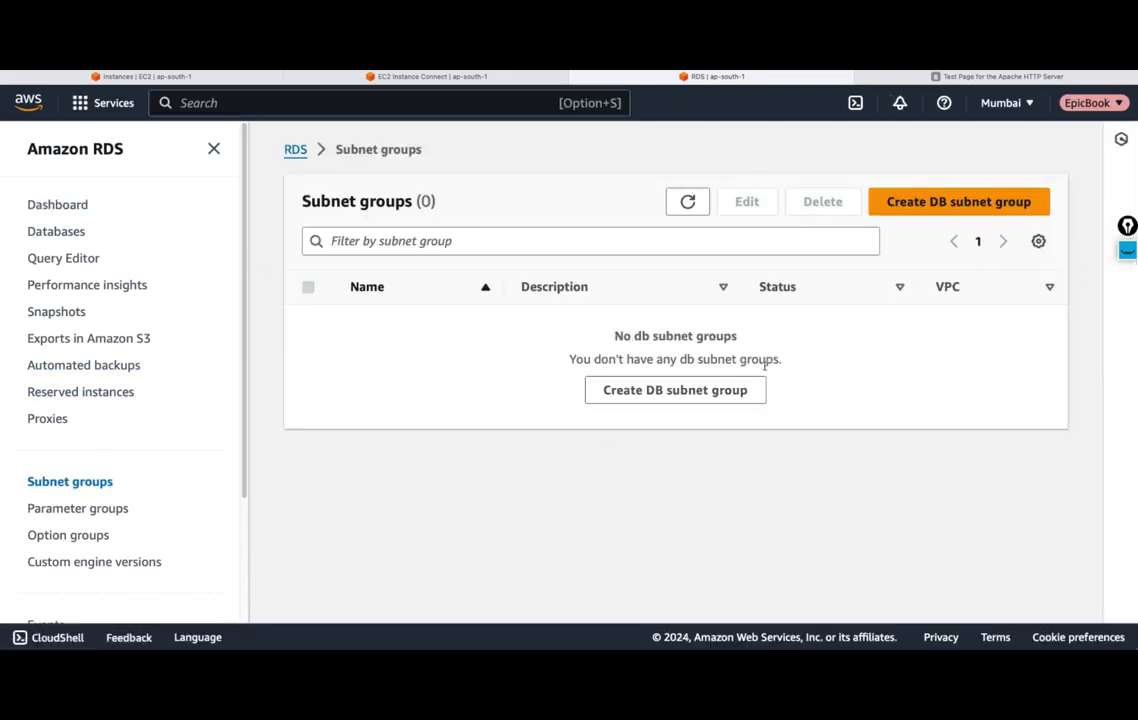
pyautogui.click(930, 203)
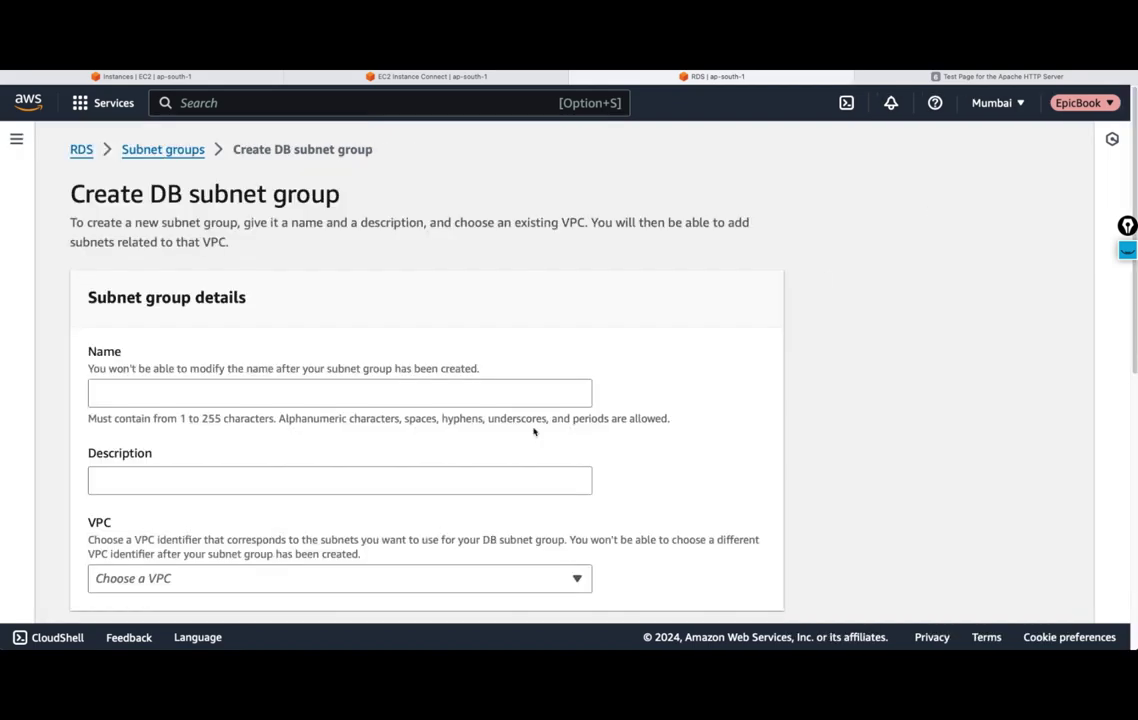
# Step: Name the DB subnet group 'EpicReads-SubnetGroup'
pyautogui.click(136, 400)
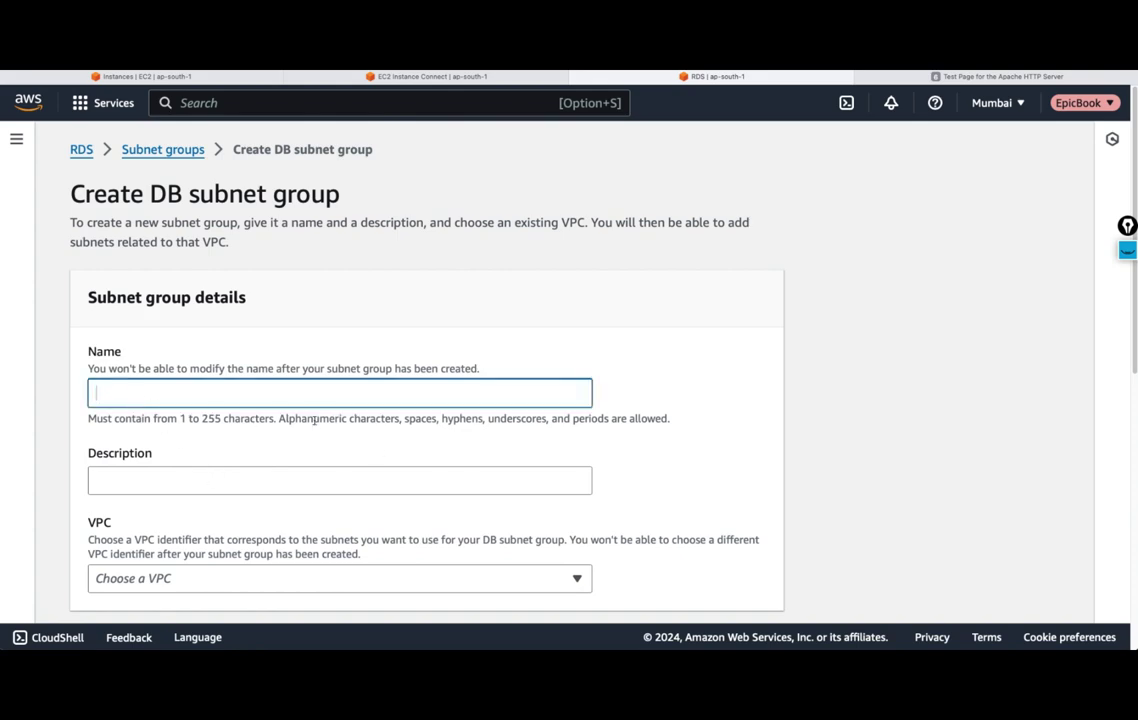
pyautogui.scroll(-1, 224, 430)
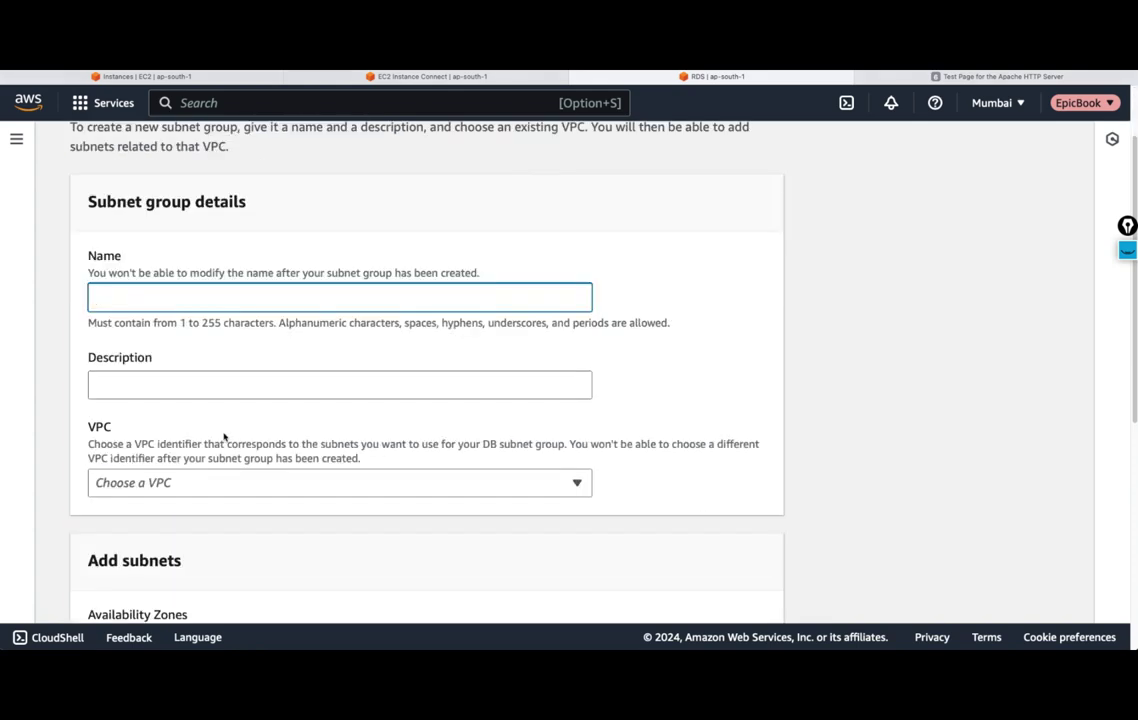
pyautogui.write('EpicReads-Subne')
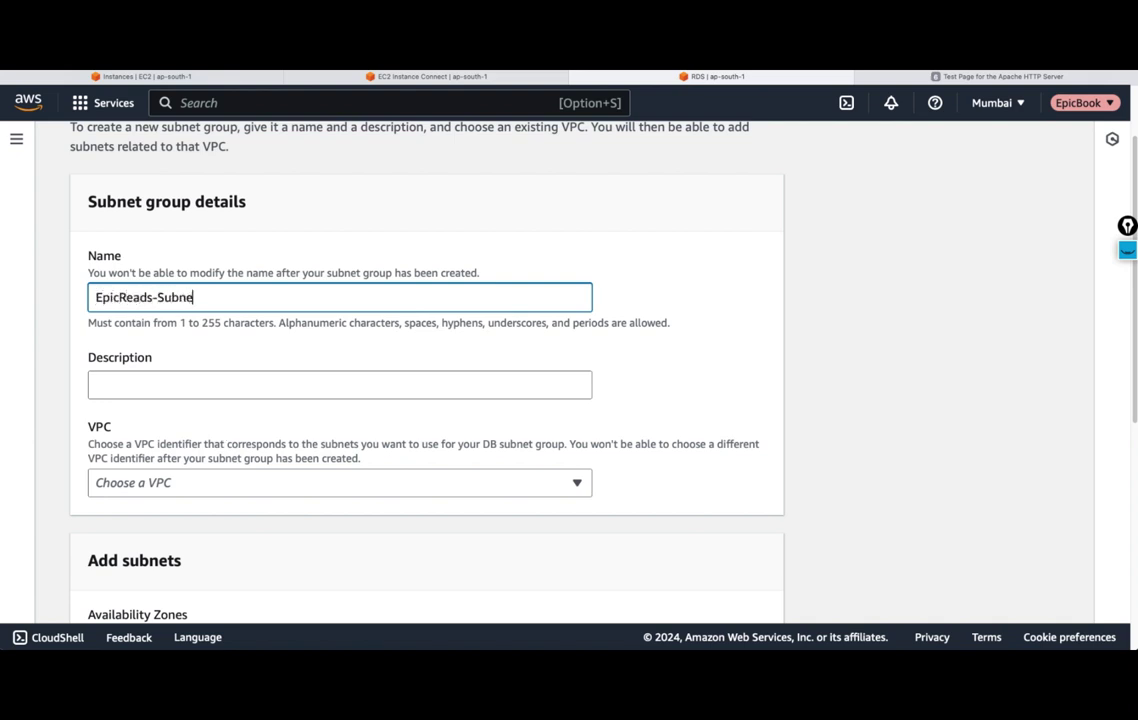
pyautogui.write('tGroup')
pyautogui.scroll(-1, 398, 508)
# Step: Enter description 'This is EpicReads Subet Group' and select the VPC-EpicReads VPC
pyautogui.click(114, 363)
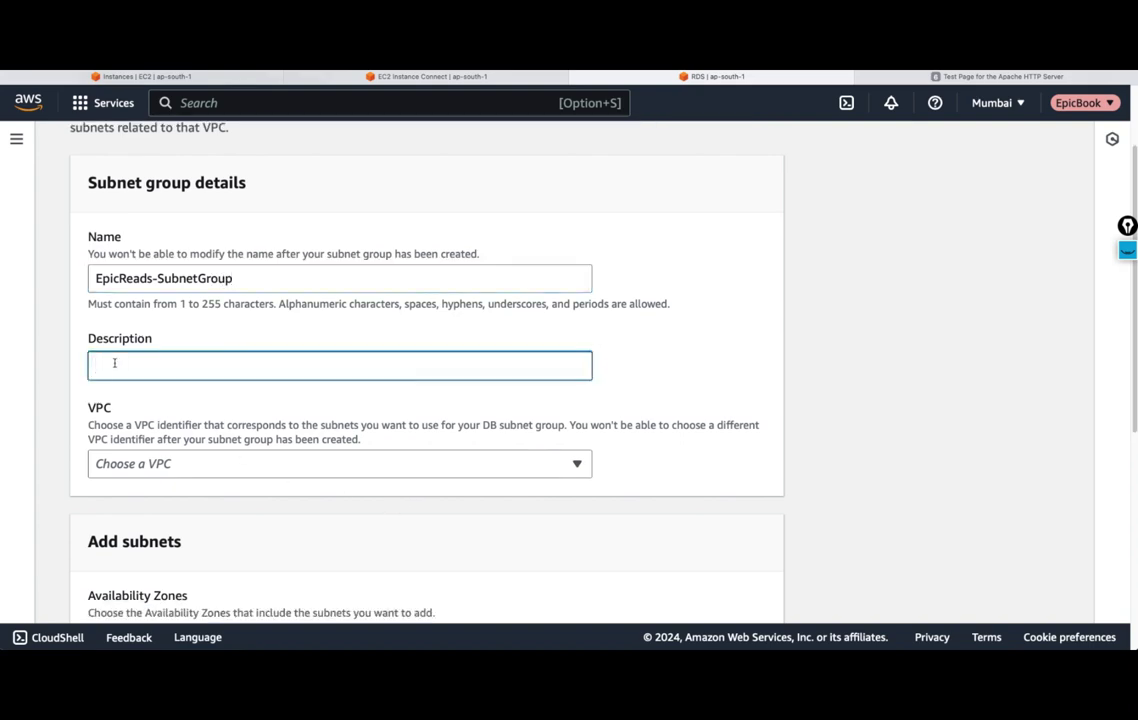
pyautogui.write('T')
pyautogui.press('BackSpace')
pyautogui.write('This is EpicRed')
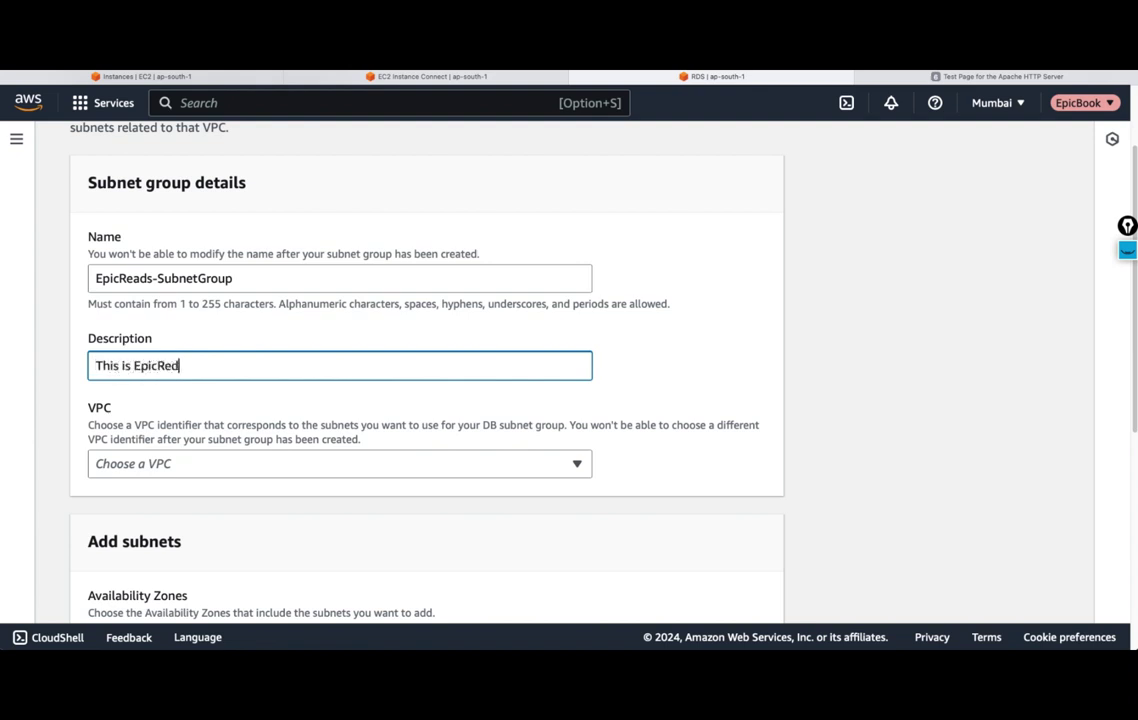
pyautogui.press('BackSpace')
pyautogui.write('ads Subet Group')
pyautogui.click(213, 463)
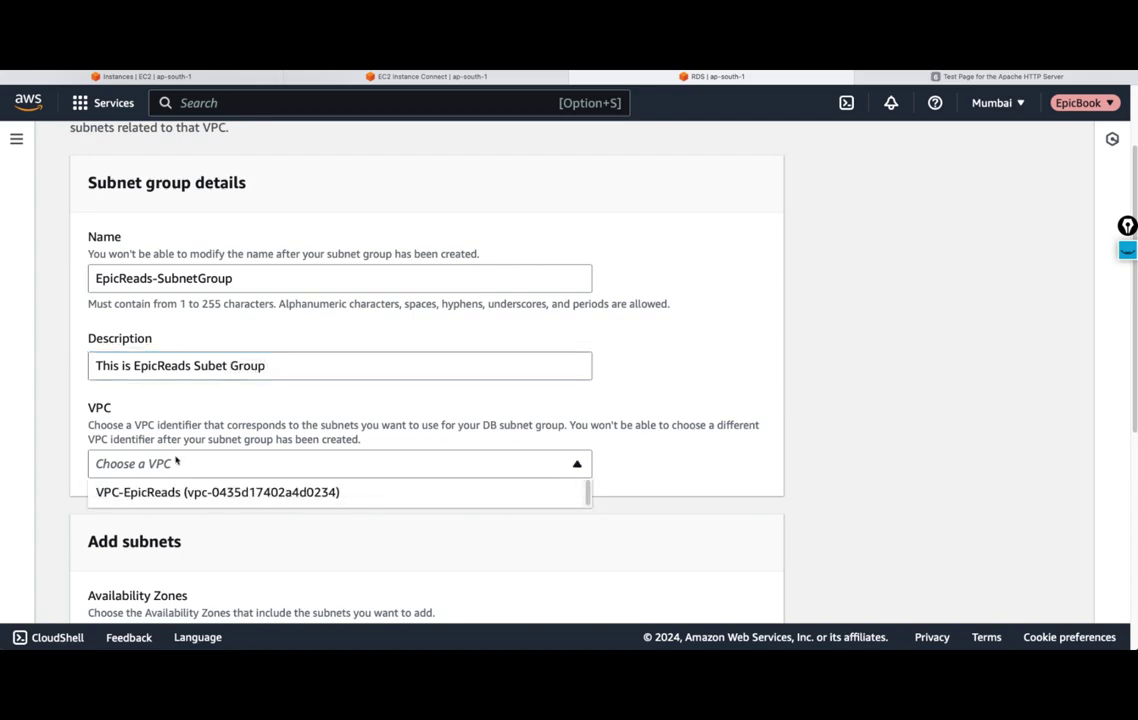
pyautogui.click(122, 491)
pyautogui.scroll(-5, 461, 520)
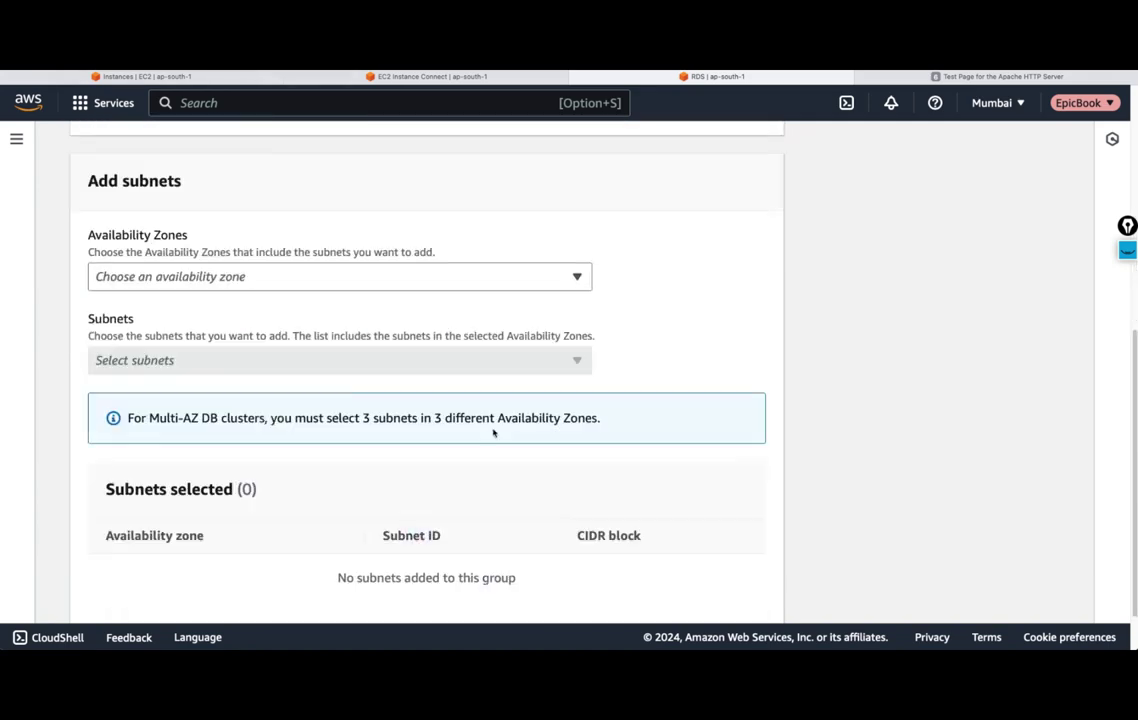
# Step: Choose the ap-south-1a availability zone for the subnet group
pyautogui.click(577, 277)
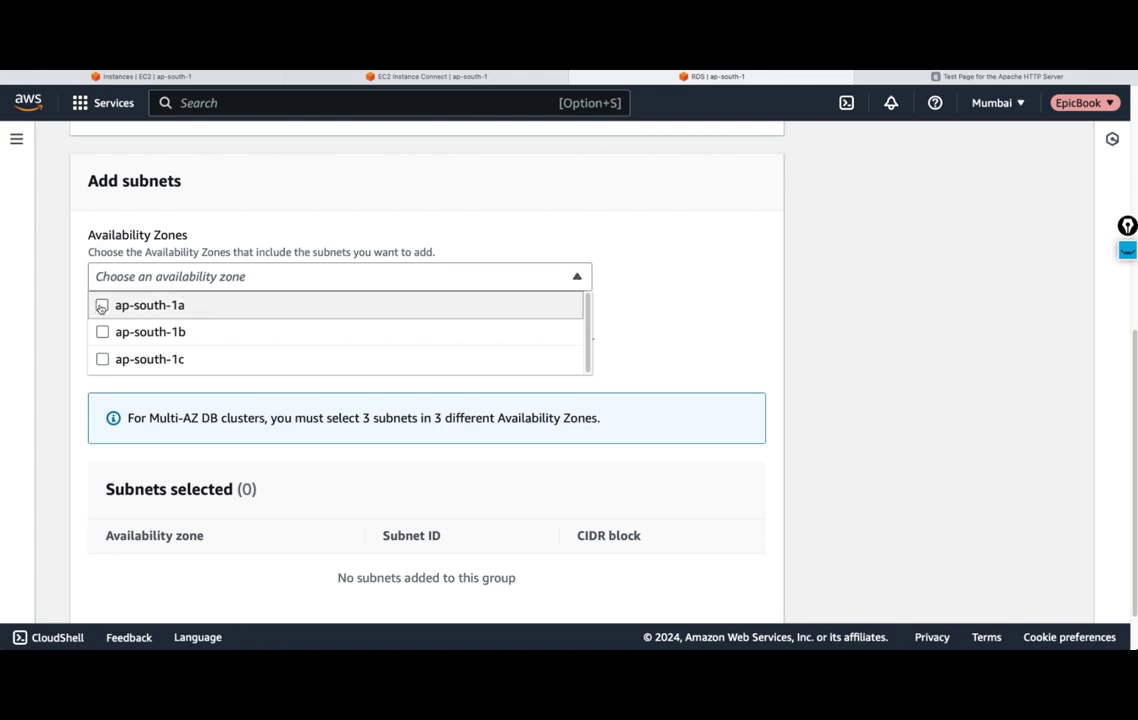
pyautogui.click(101, 306)
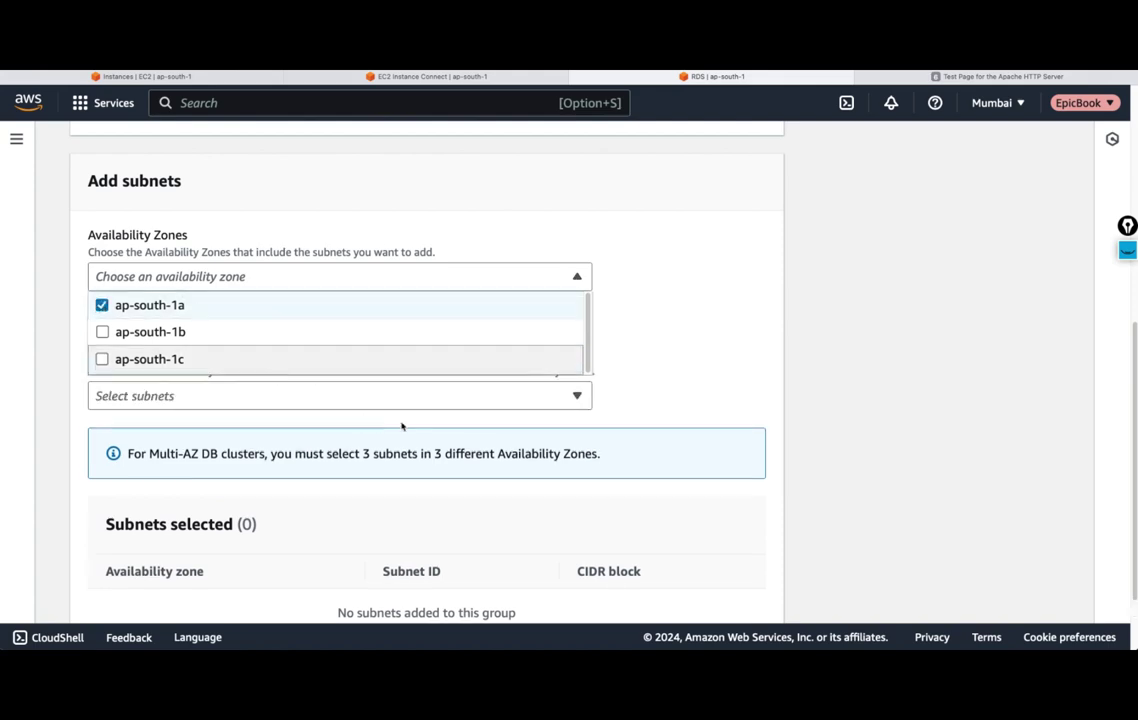
pyautogui.scroll(-2, 401, 427)
pyautogui.click(674, 462)
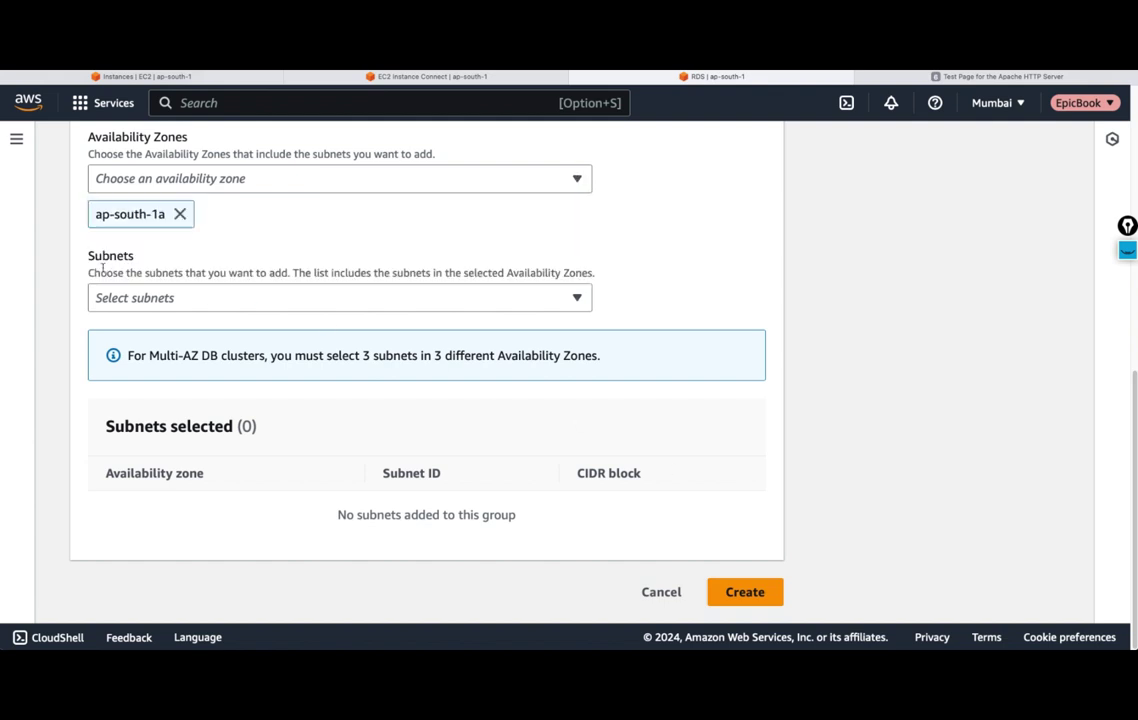
# Step: Add the 10.0.1.0/24 subnet from ap-south-1a, then return to the EC2 tab
pyautogui.click(574, 299)
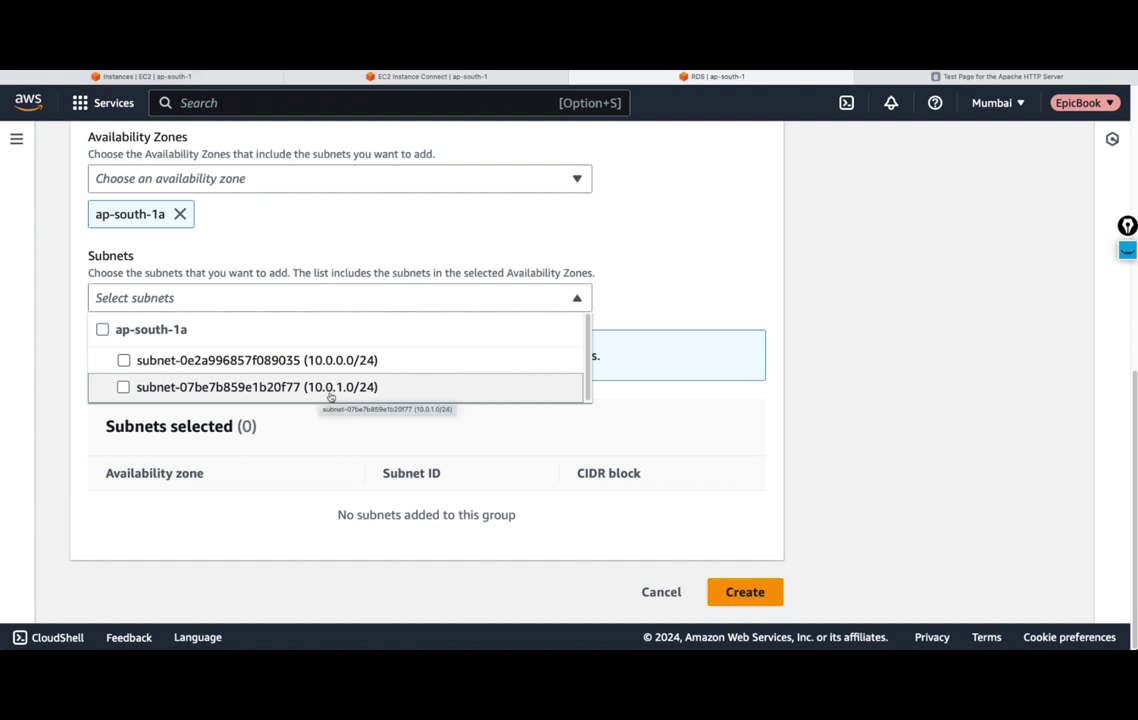
pyautogui.click(123, 387)
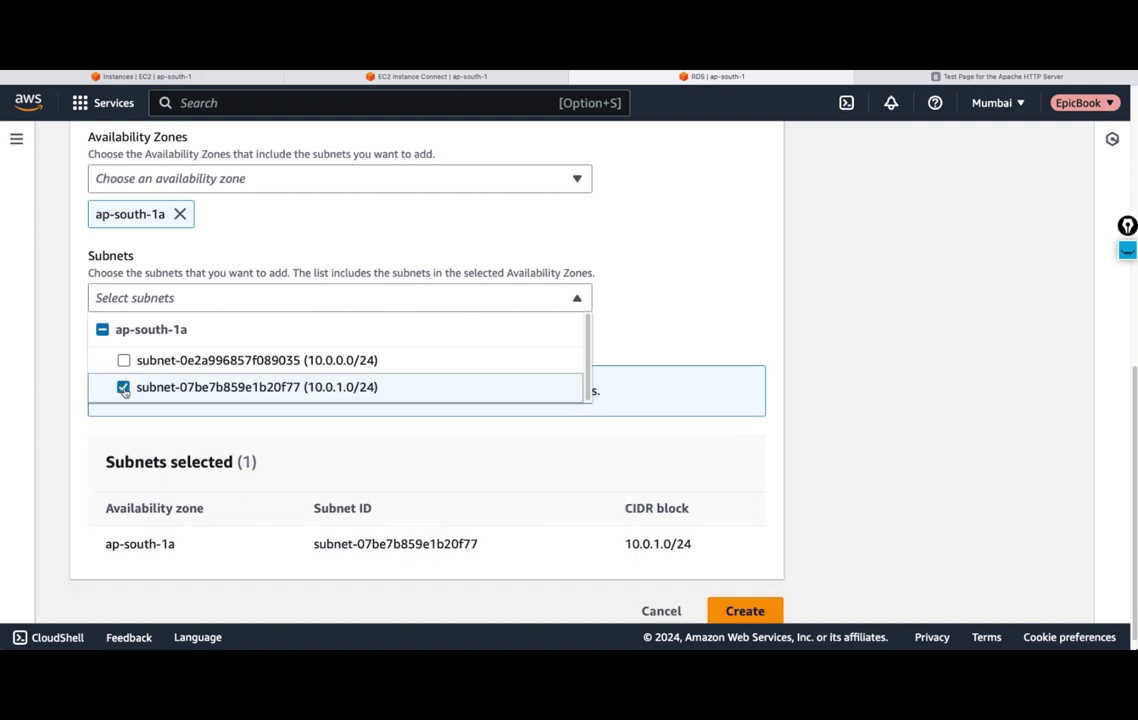
pyautogui.click(681, 323)
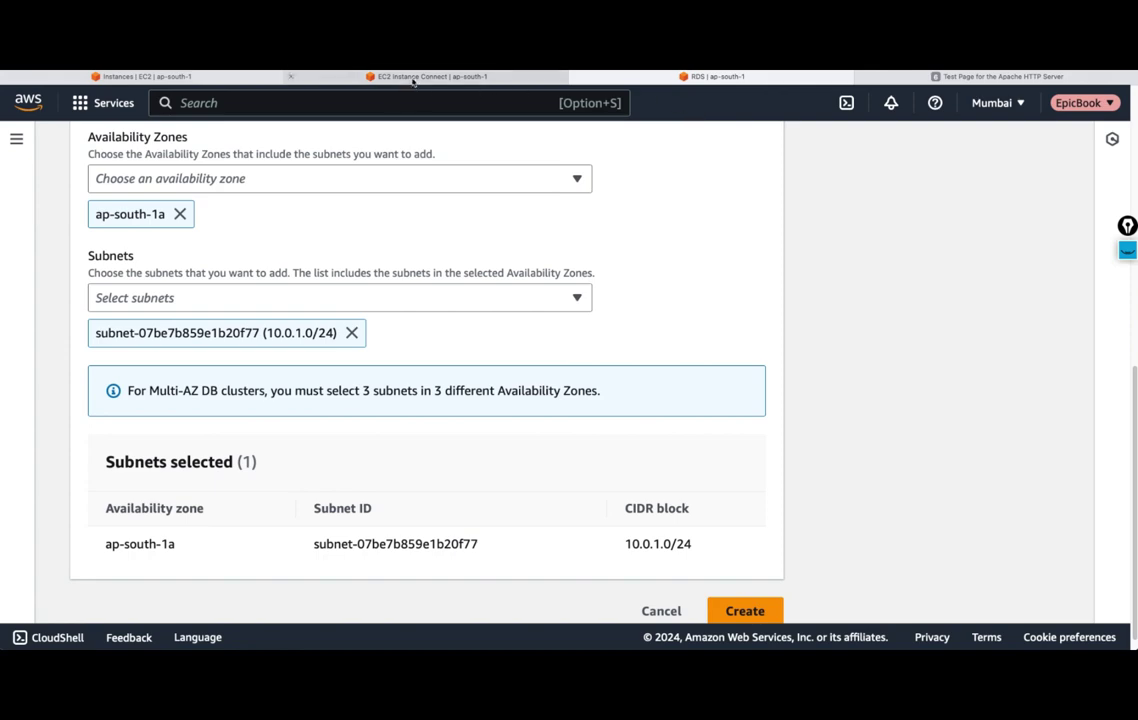
pyautogui.click(145, 76)
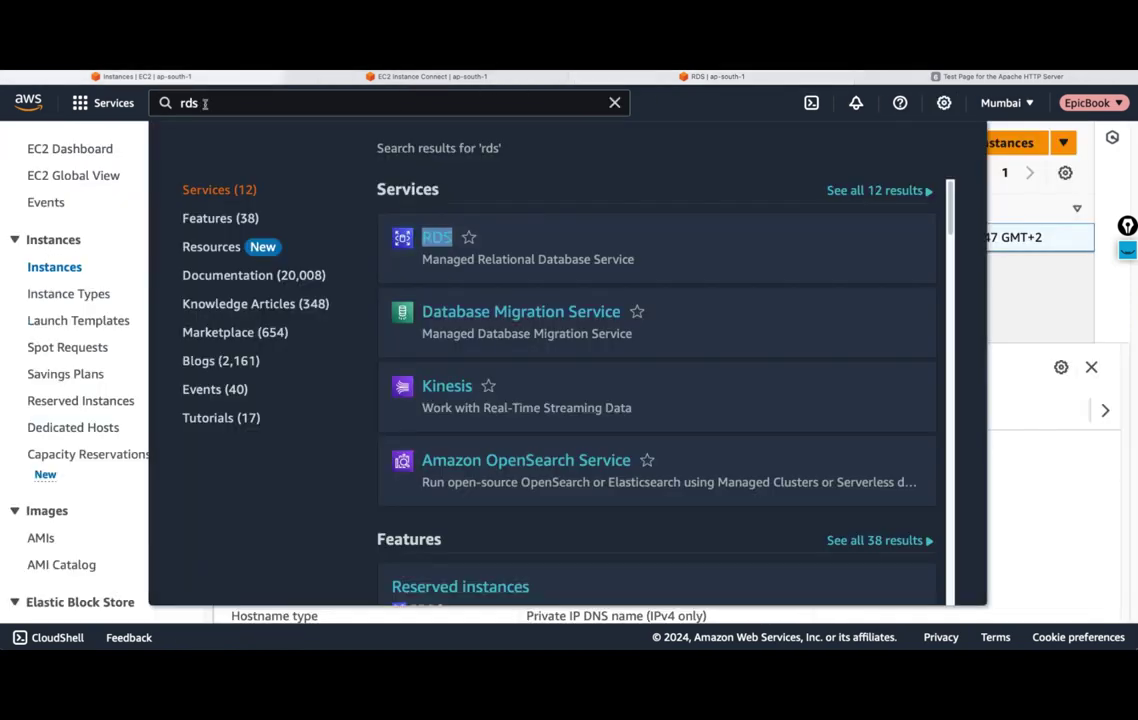
# Step: Open the VPC console in a new browser tab via the 'vpc' search
pyautogui.click(171, 103)
pyautogui.write('vpc')
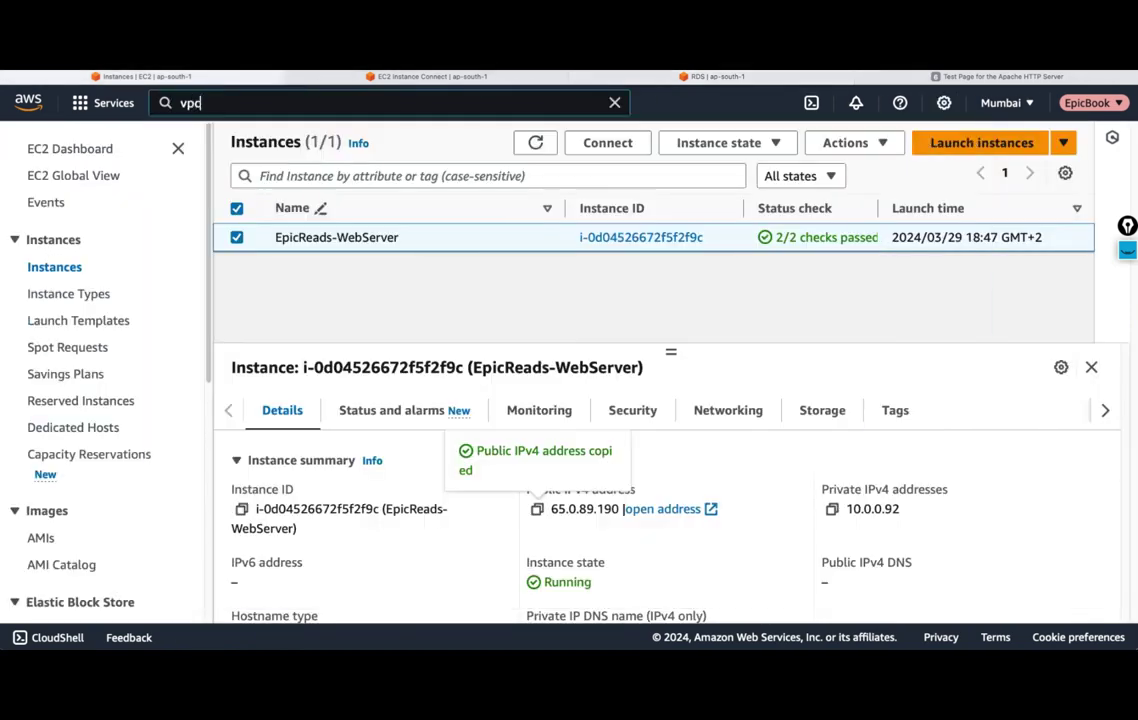
pyautogui.rightClick(438, 242)
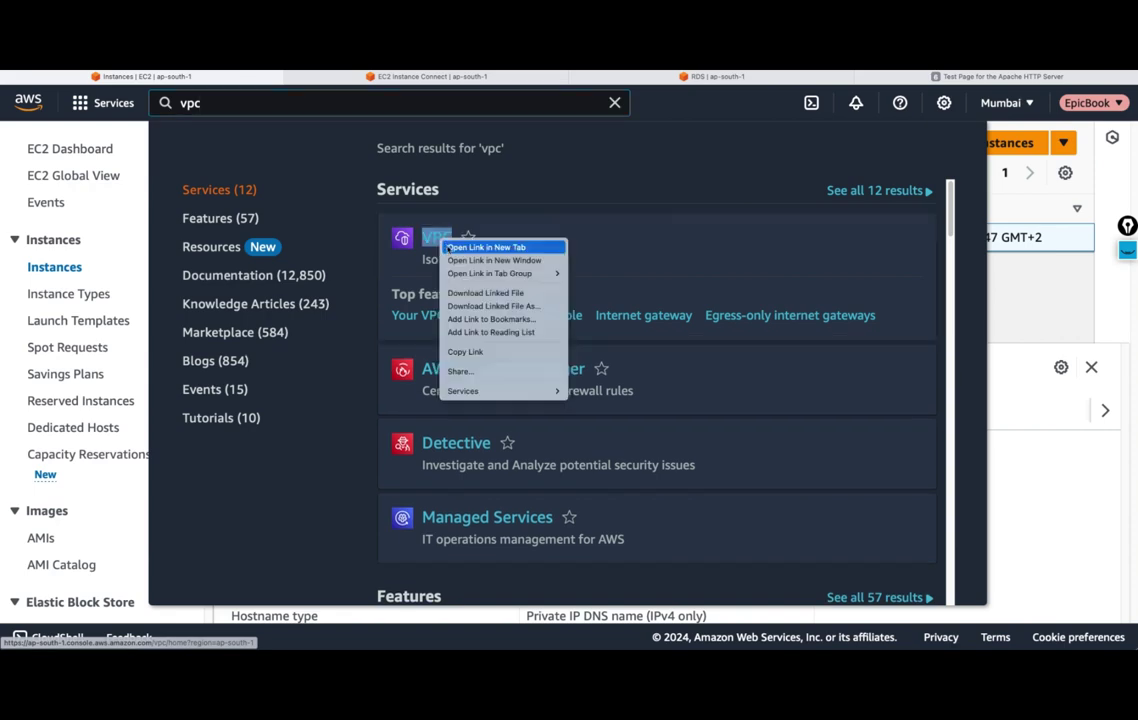
pyautogui.click(480, 248)
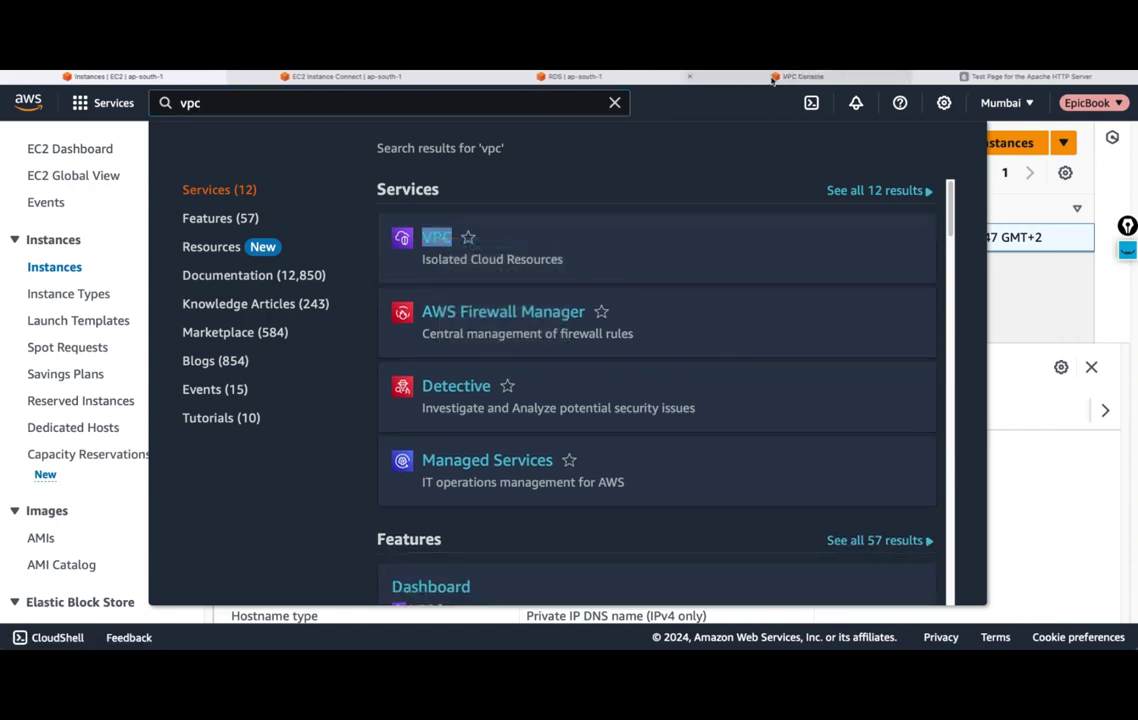
pyautogui.click(775, 76)
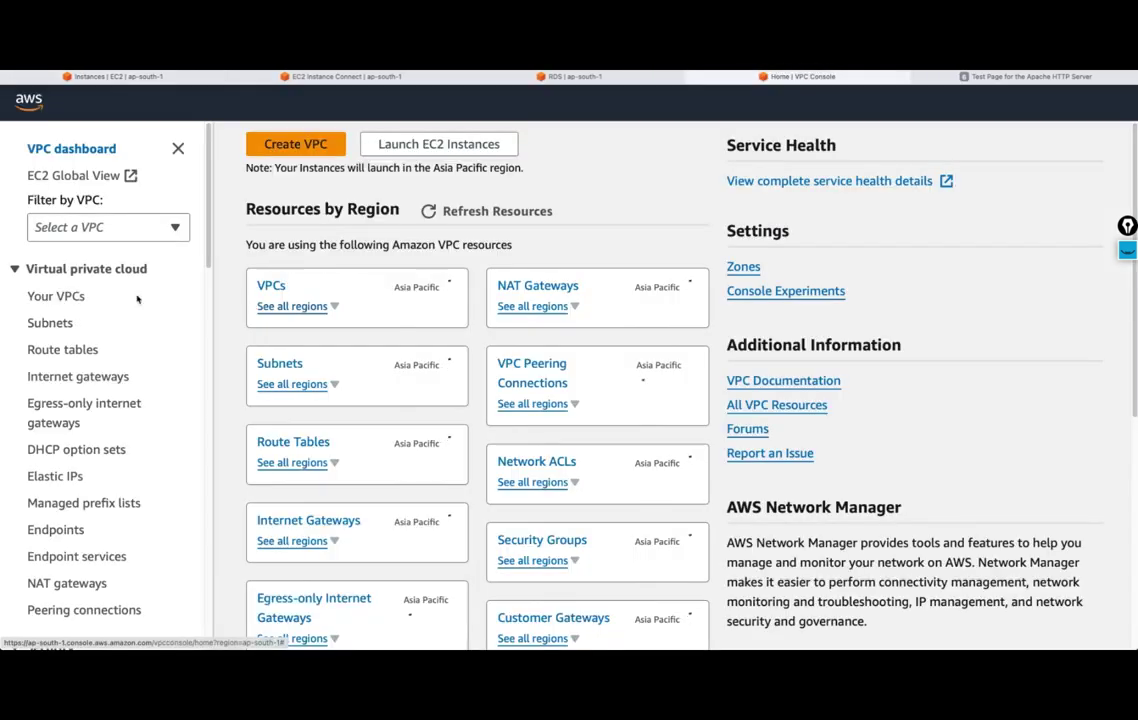
# Step: Confirm in the Subnets list that PrivateSubnet1-EpicReads uses 10.0.1.0/24, then return to RDS
pyautogui.click(48, 323)
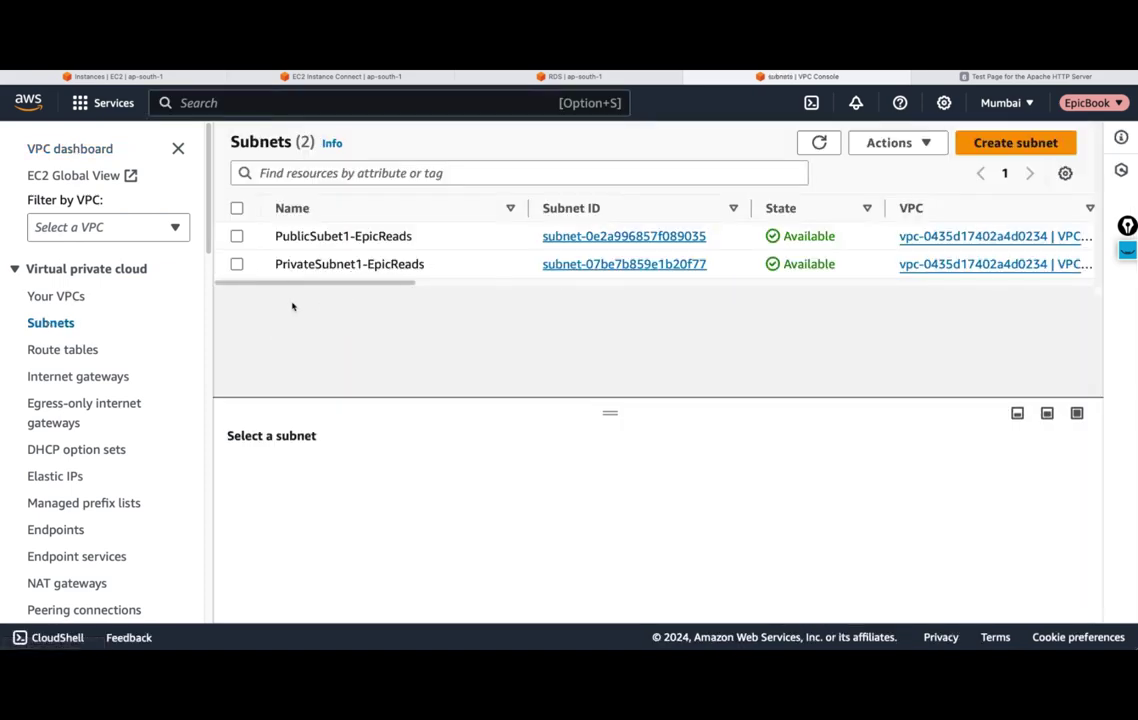
pyautogui.moveTo(320, 286); pyautogui.dragTo(403, 285)
pyautogui.hscroll(-1, 390, 288)
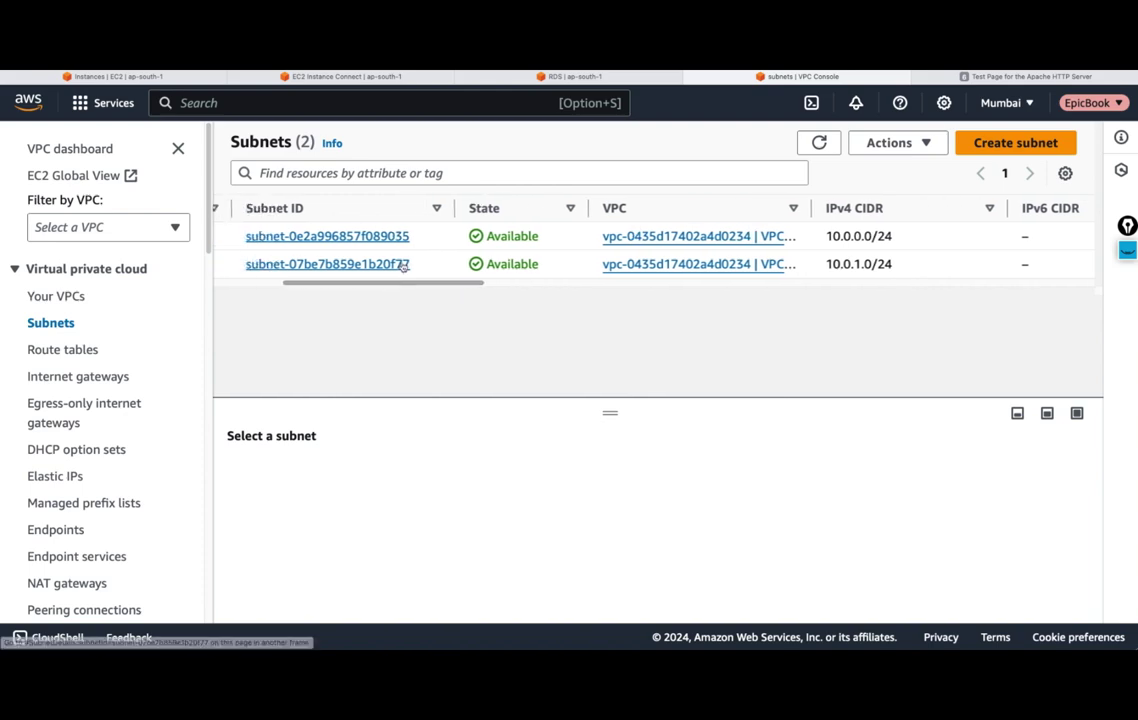
pyautogui.hscroll(5, 431, 285)
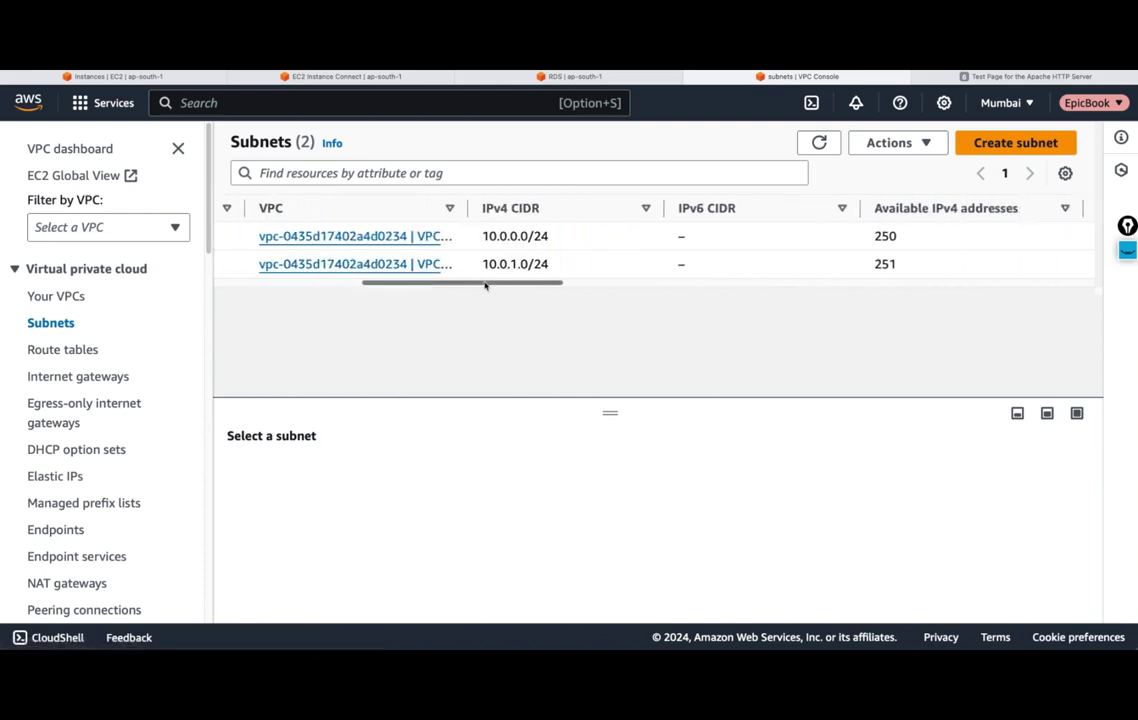
pyautogui.moveTo(510, 264); pyautogui.dragTo(578, 263)
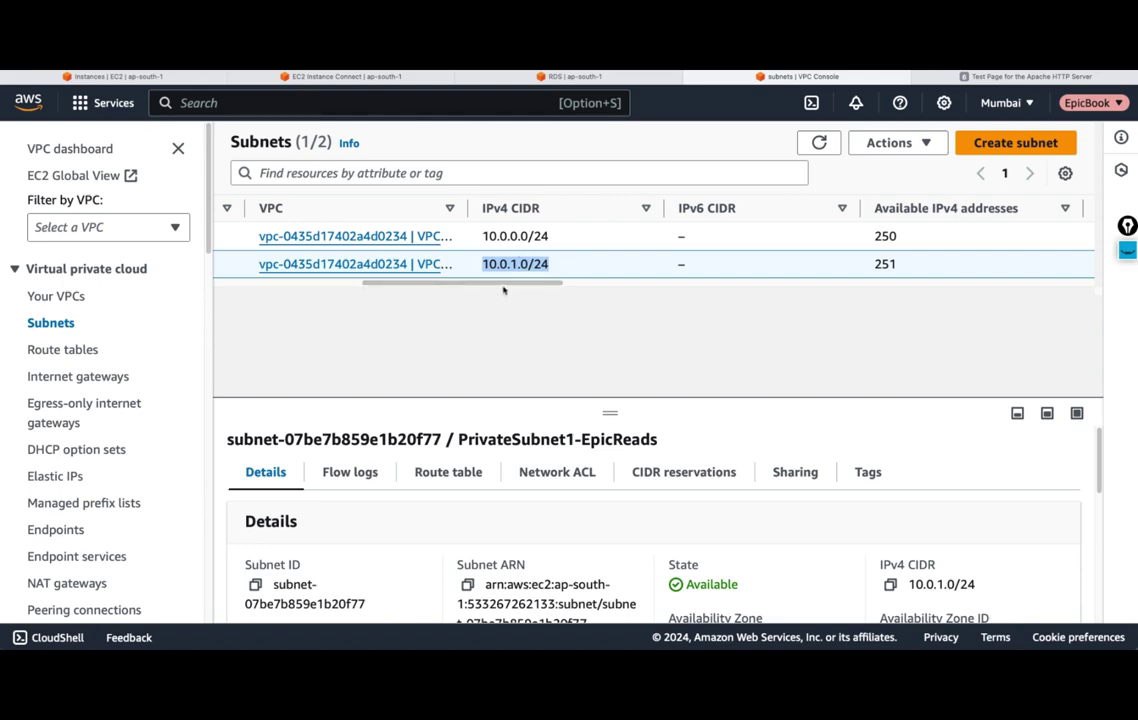
pyautogui.hscroll(-5, 503, 289)
pyautogui.moveTo(714, 264); pyautogui.dragTo(577, 263)
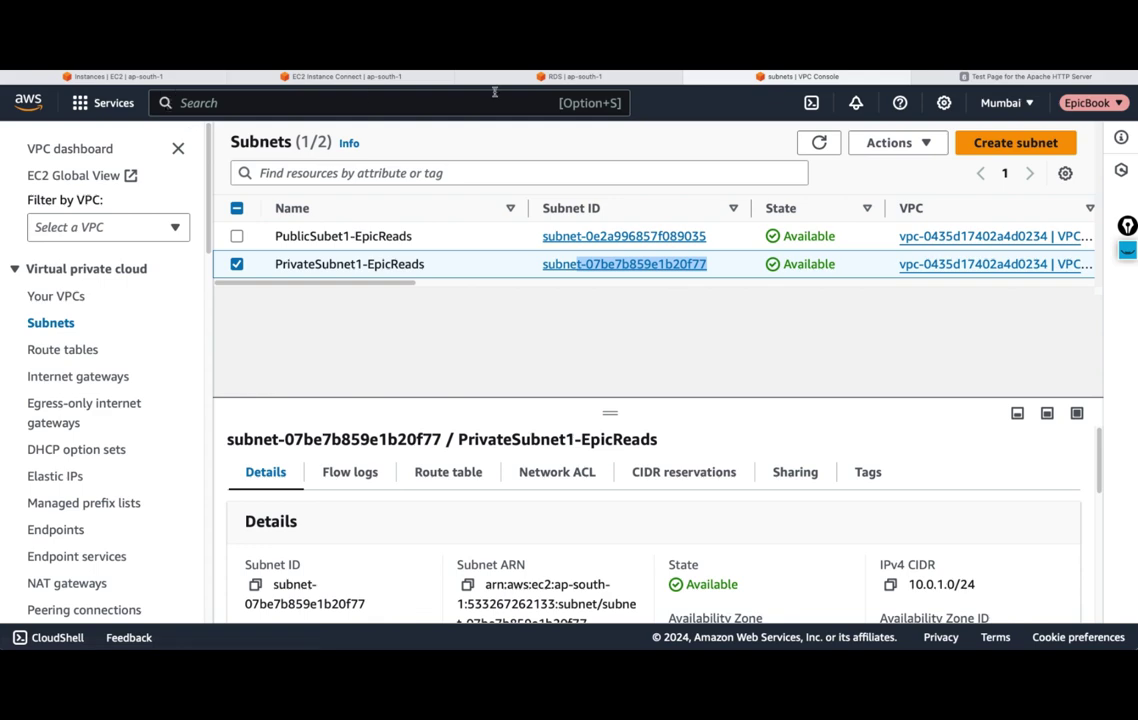
pyautogui.click(588, 80)
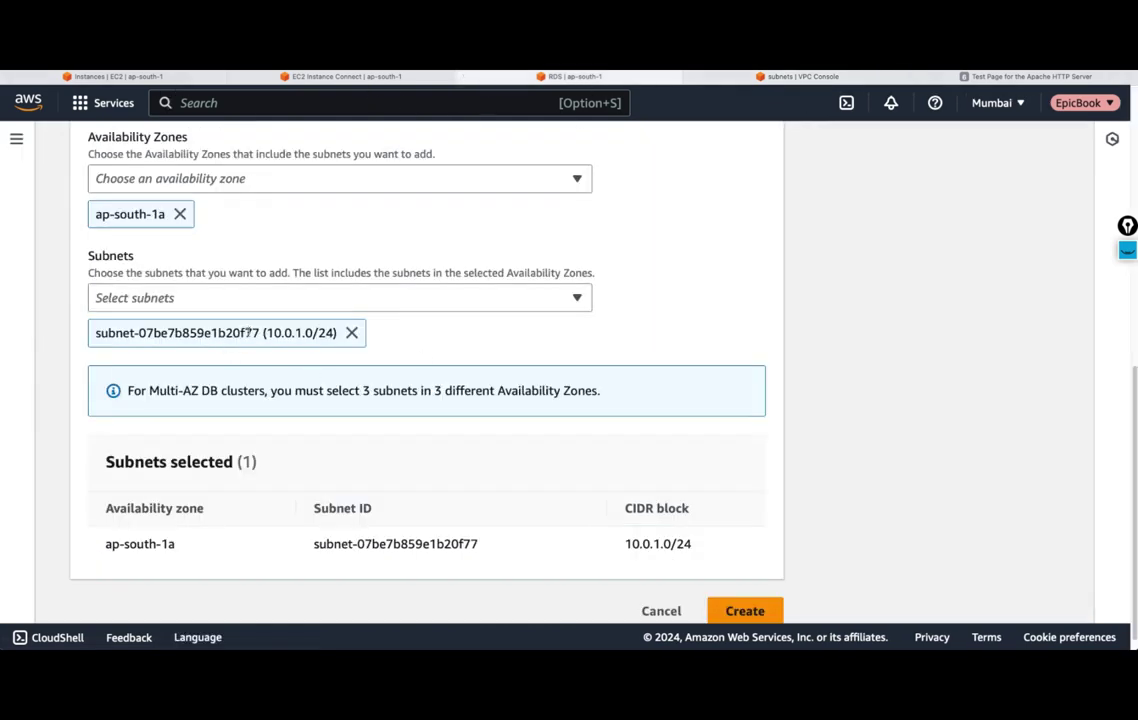
# Step: Submit the EpicReads-SubnetGroup DB subnet group for creation
pyautogui.moveTo(245, 333); pyautogui.dragTo(268, 333)
pyautogui.scroll(-1, 681, 490)
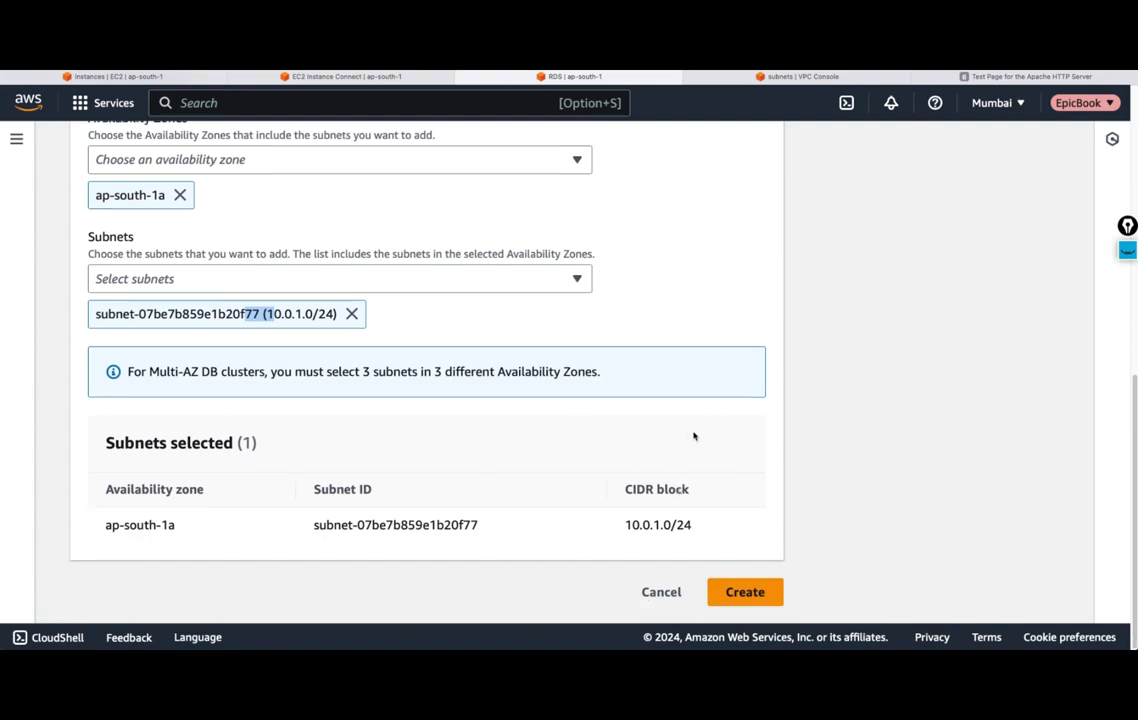
pyautogui.click(745, 592)
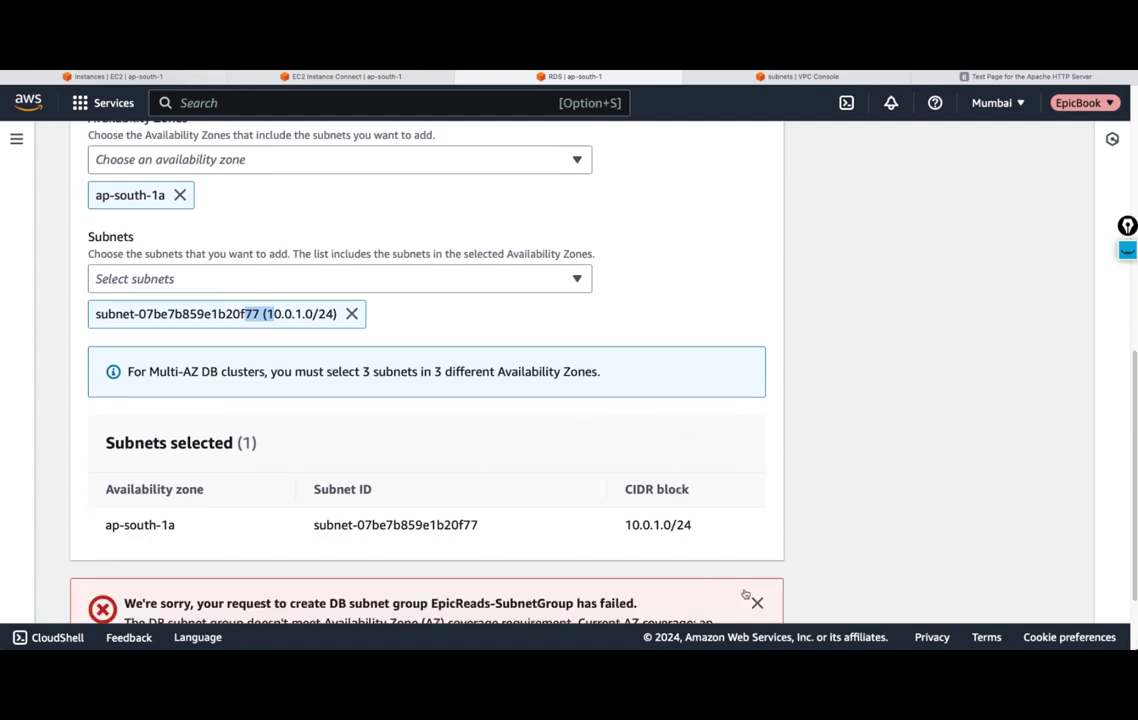
# Step: Read the error requiring subnets in at least 2 AZs, then return to VPC Subnets
pyautogui.scroll(-2, 586, 517)
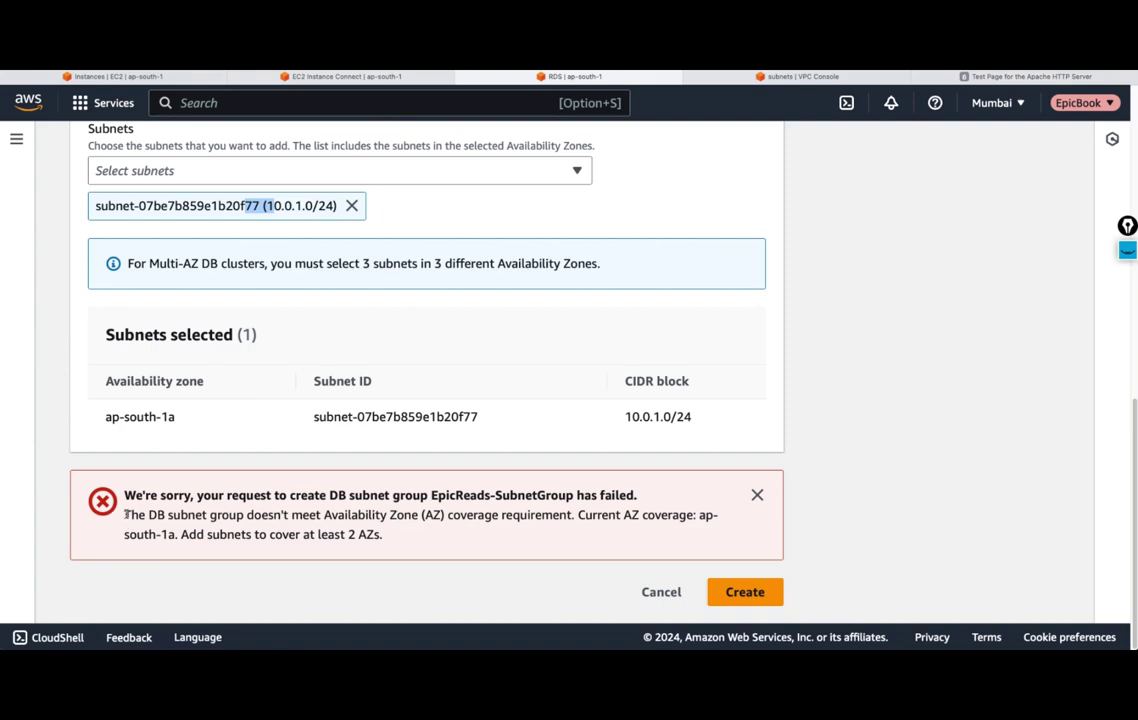
pyautogui.moveTo(126, 514); pyautogui.dragTo(456, 540)
pyautogui.click(606, 527)
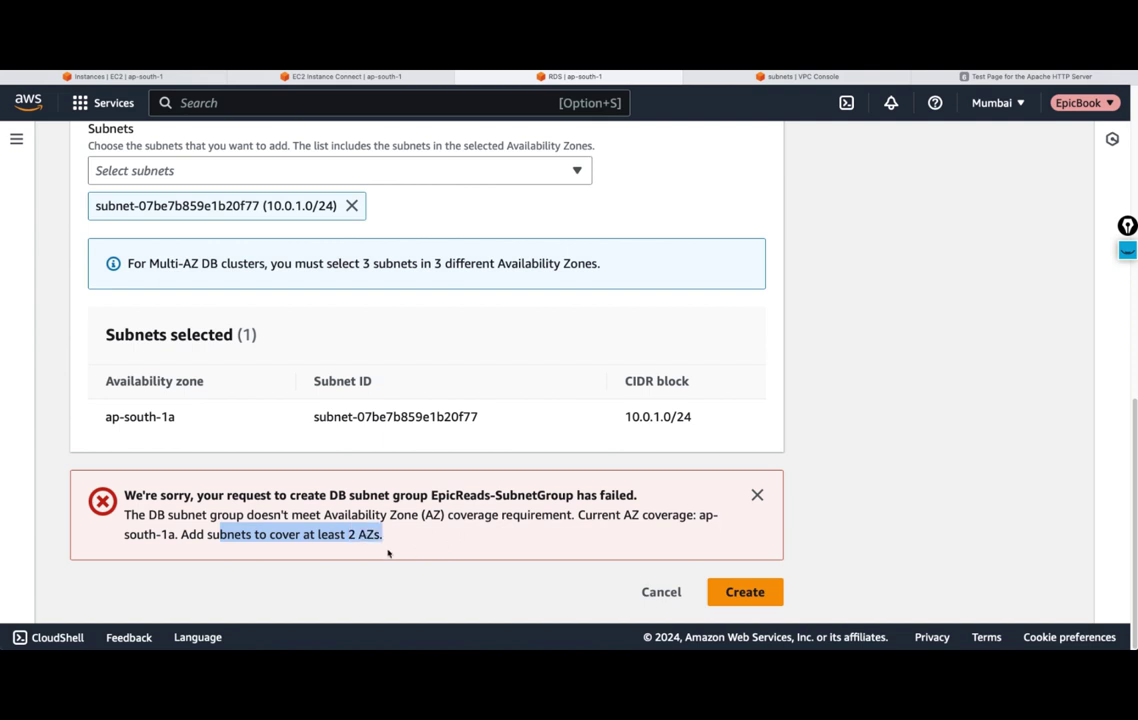
pyautogui.click(332, 535)
pyautogui.moveTo(312, 536); pyautogui.dragTo(441, 534)
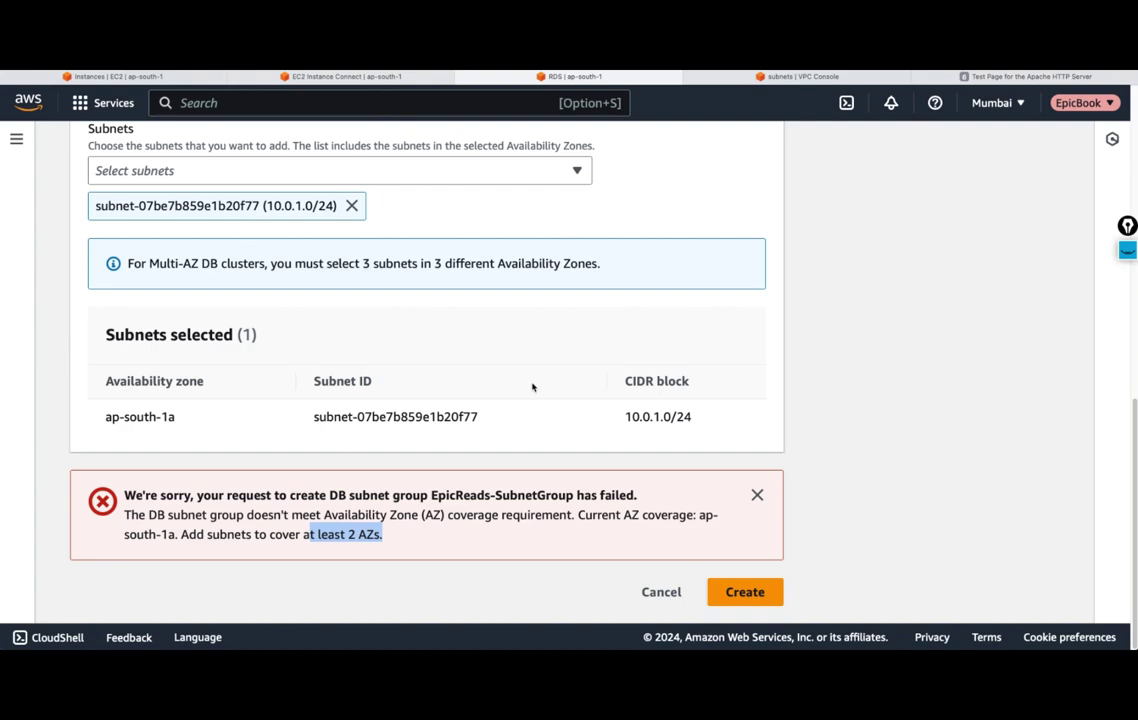
pyautogui.click(770, 76)
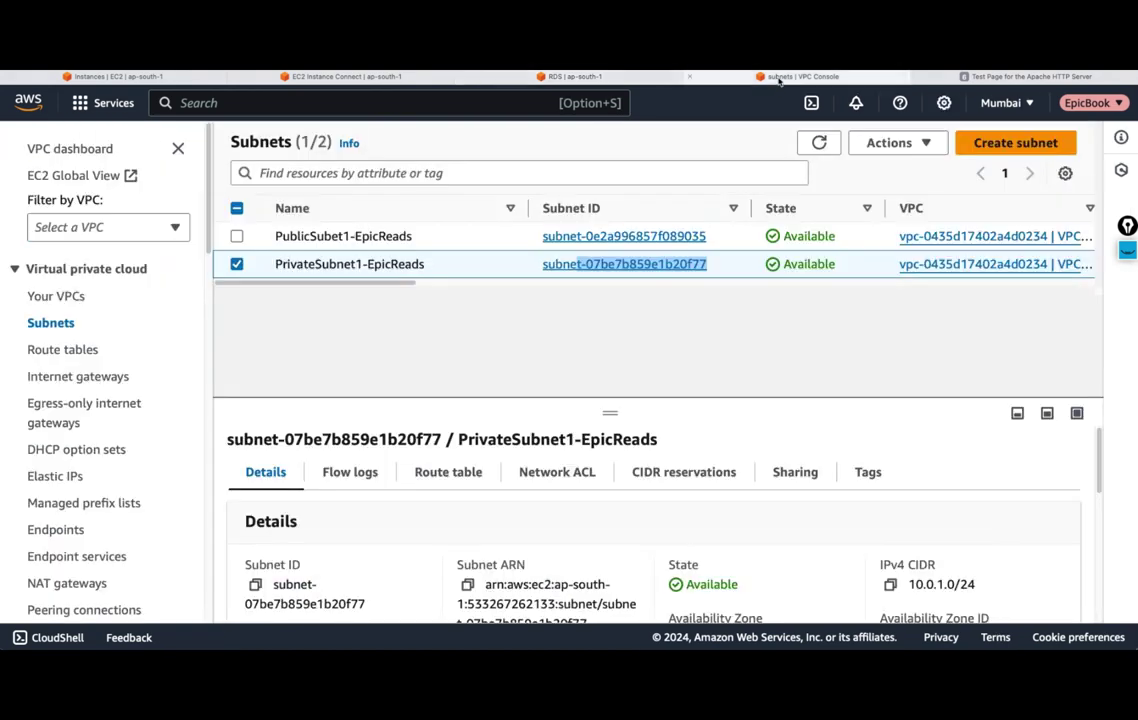
# Step: Start a new subnet in VPC-EpicReads named PrivateSubnet2-EpicReads
pyautogui.click(250, 287)
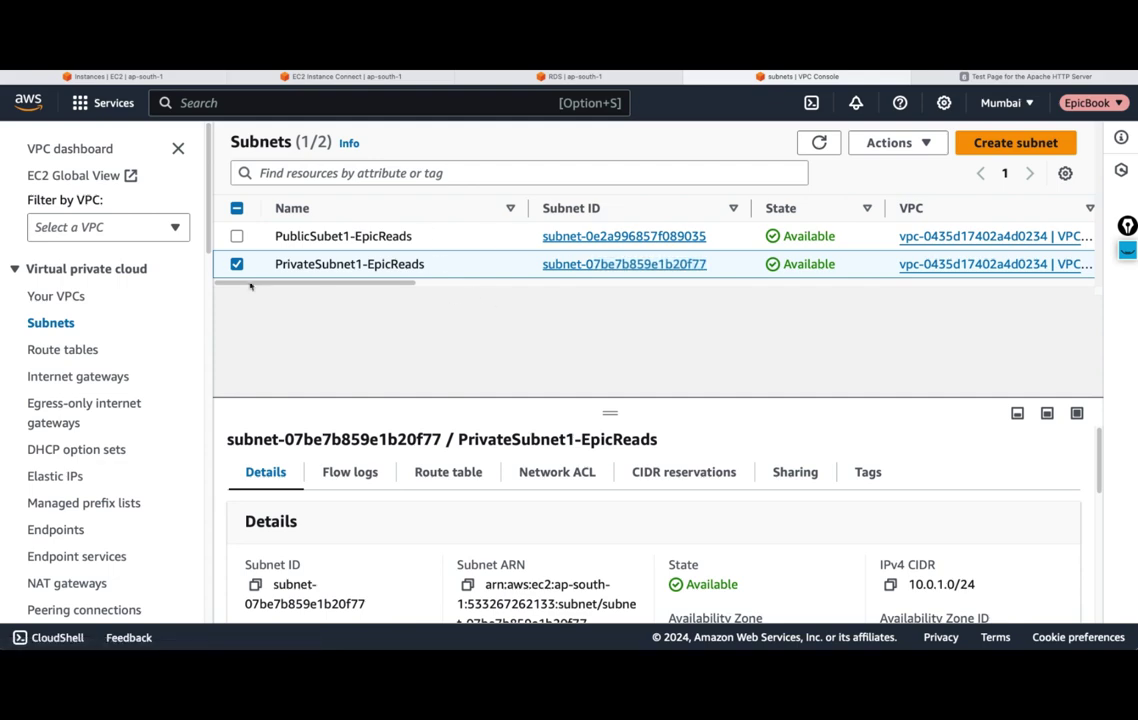
pyautogui.click(233, 264)
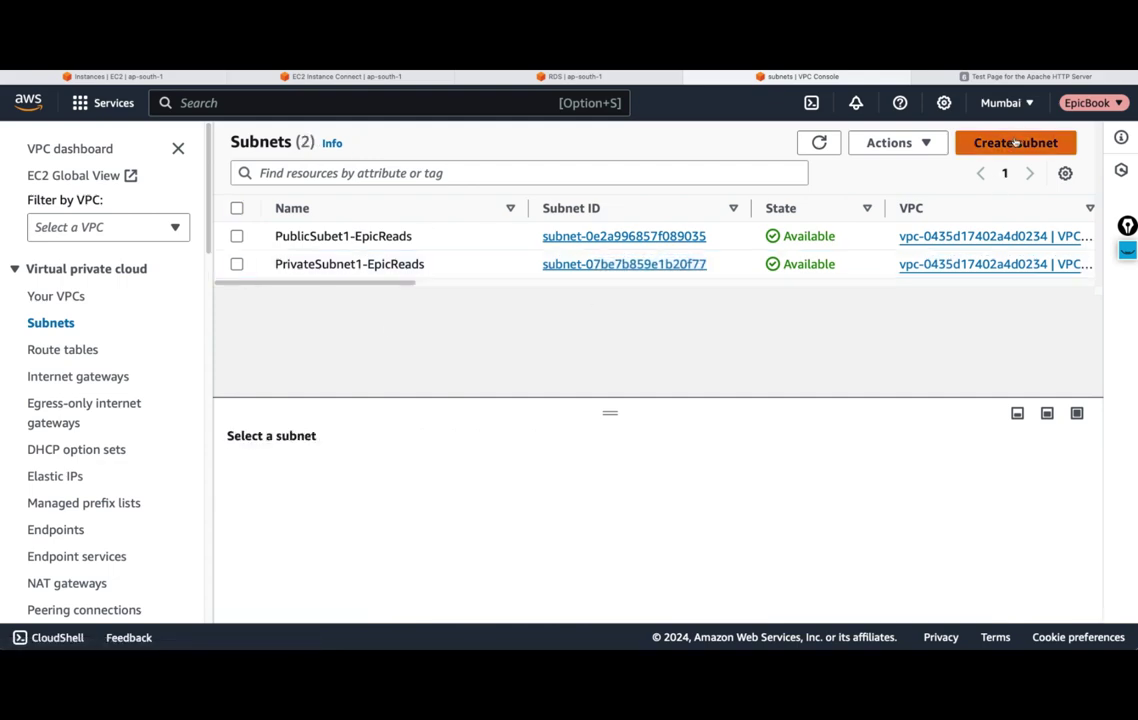
pyautogui.click(1000, 142)
pyautogui.click(124, 316)
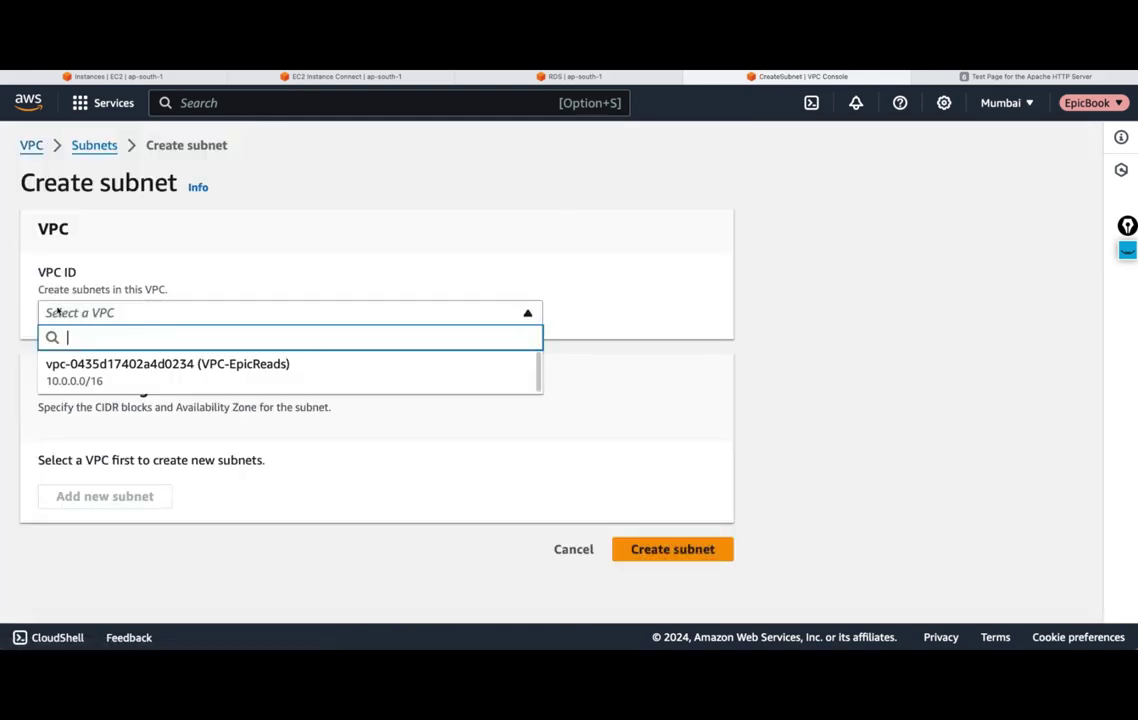
pyautogui.click(62, 363)
pyautogui.scroll(-3, 250, 465)
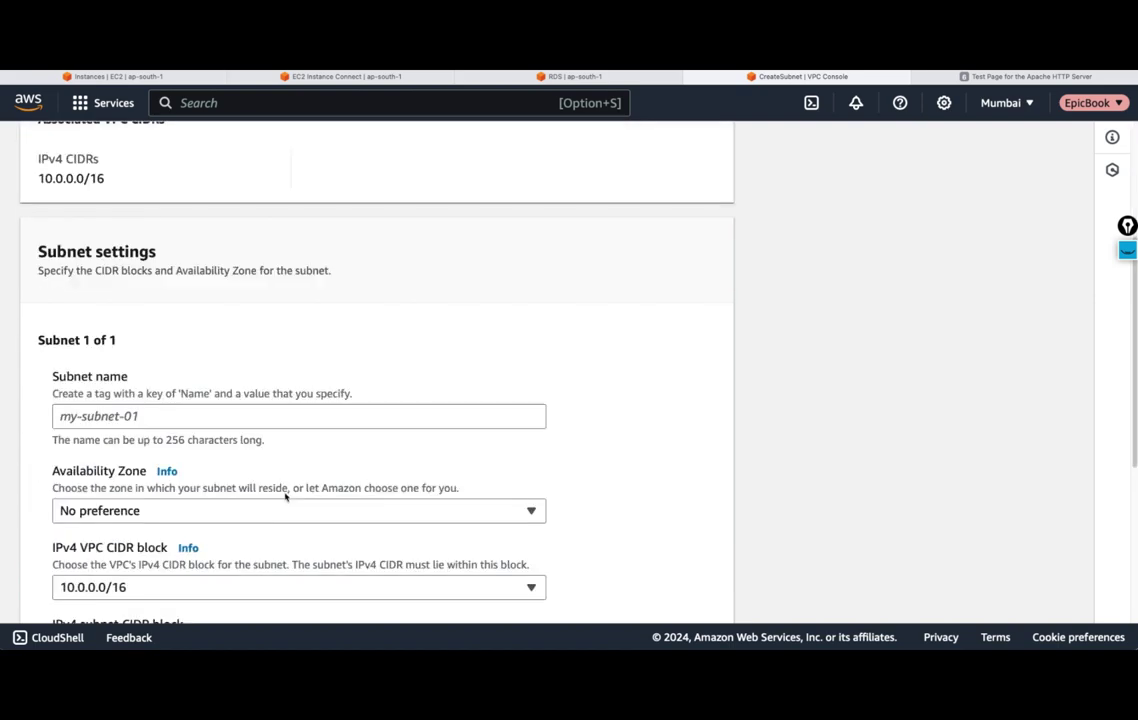
pyautogui.click(118, 418)
pyautogui.write('Pr')
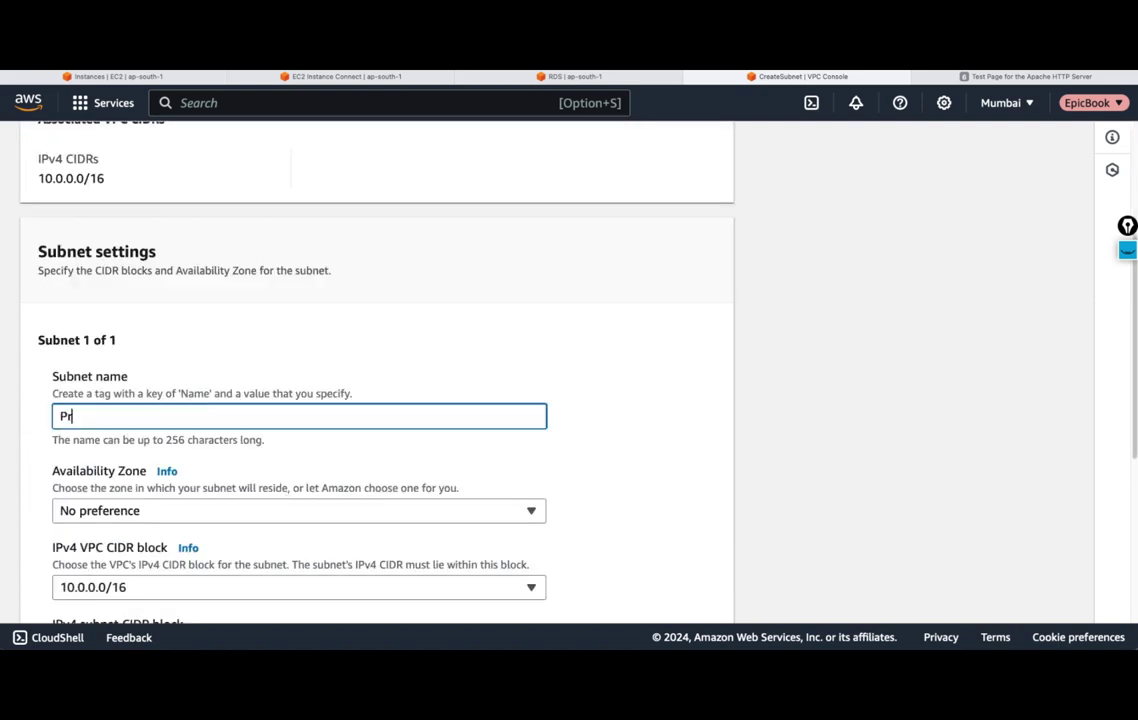
pyautogui.write('ivateSubnet2-Epic')
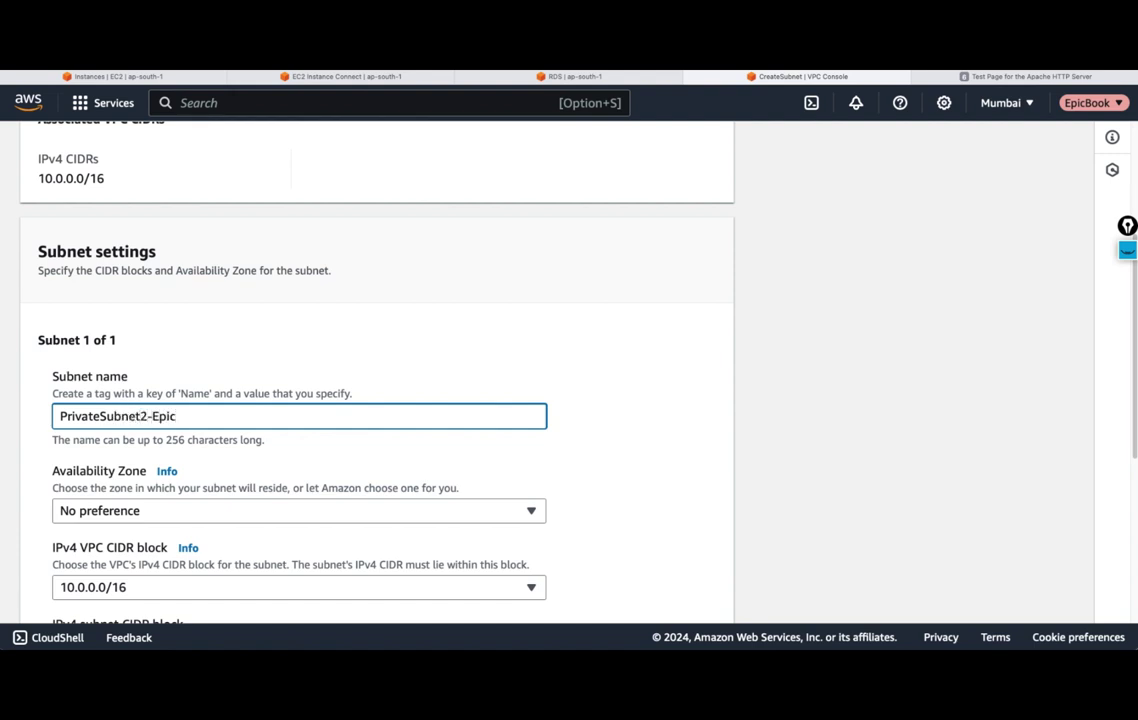
pyautogui.write('Reads')
# Step: Place the subnet in ap-south-1b with CIDR 10.0.2.0/24 and create it
pyautogui.scroll(-1, 160, 460)
pyautogui.click(157, 488)
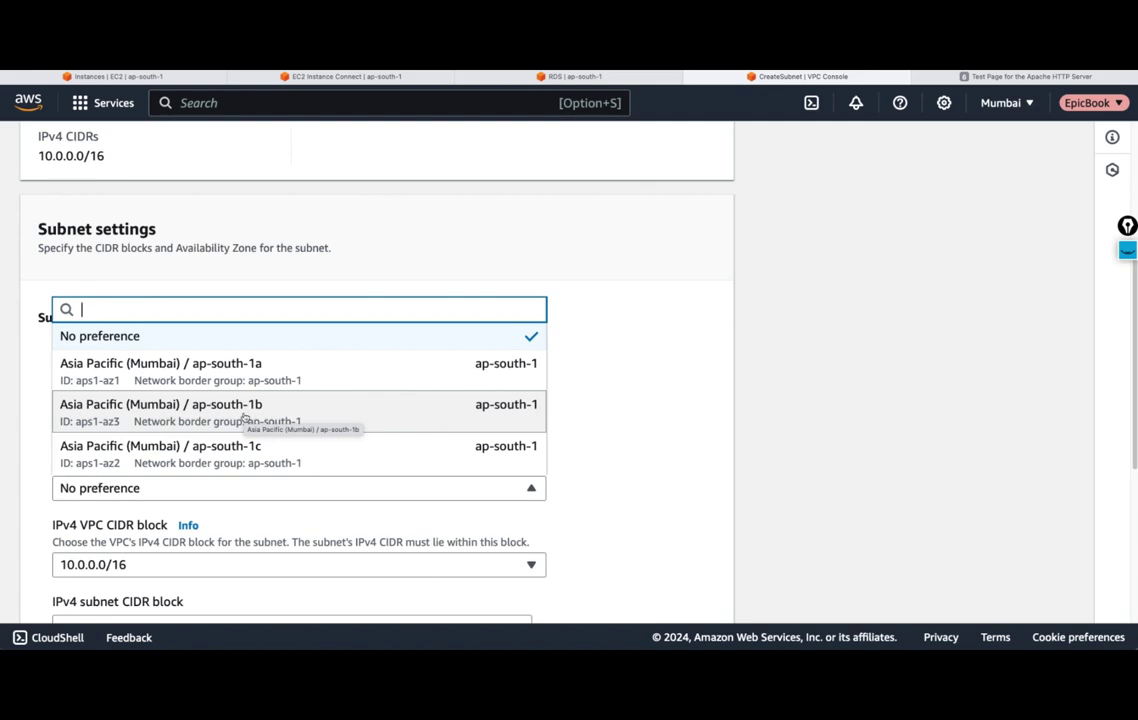
pyautogui.click(243, 417)
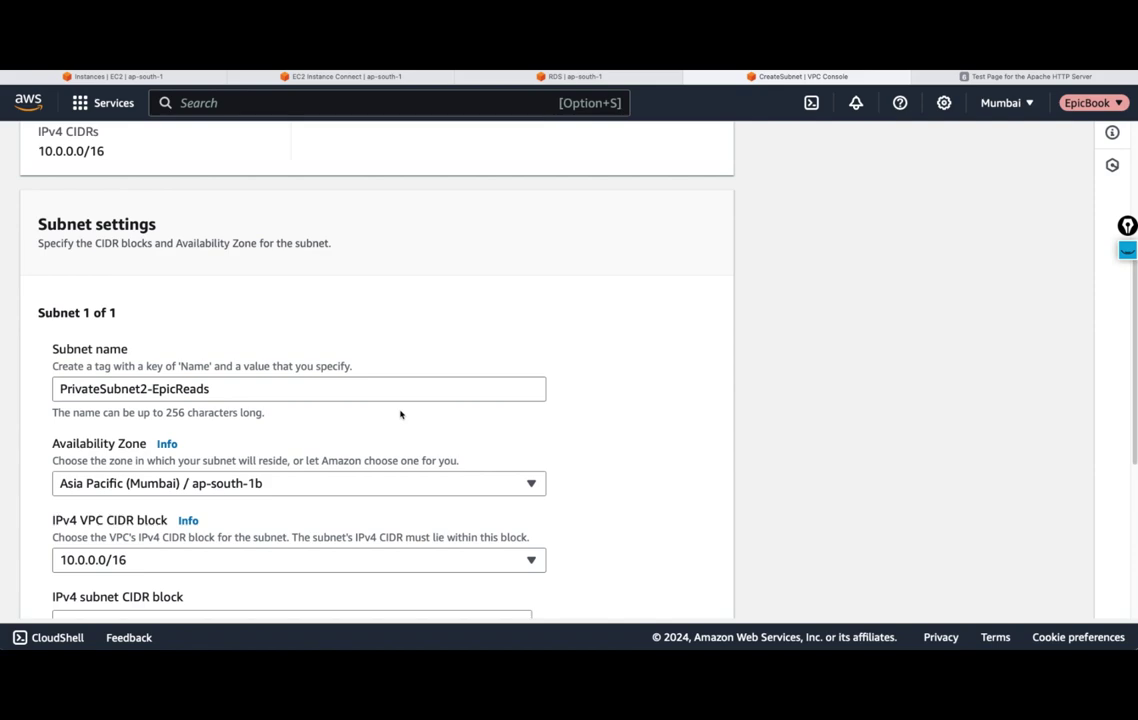
pyautogui.scroll(-3, 375, 430)
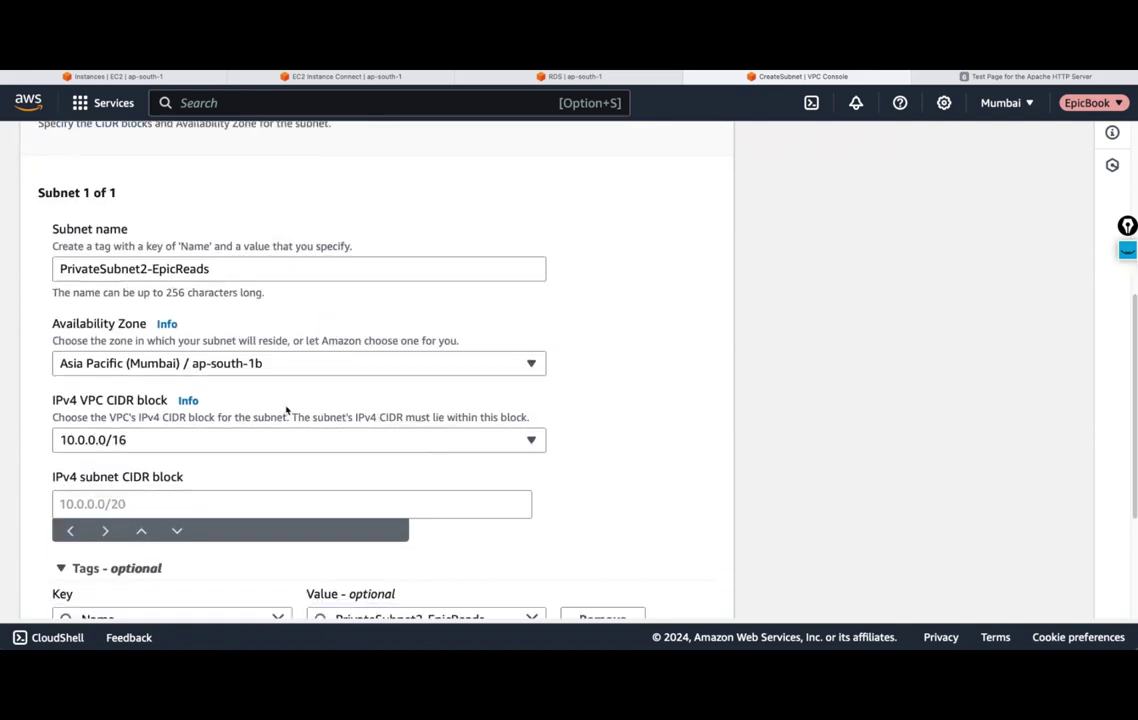
pyautogui.scroll(-1, 287, 412)
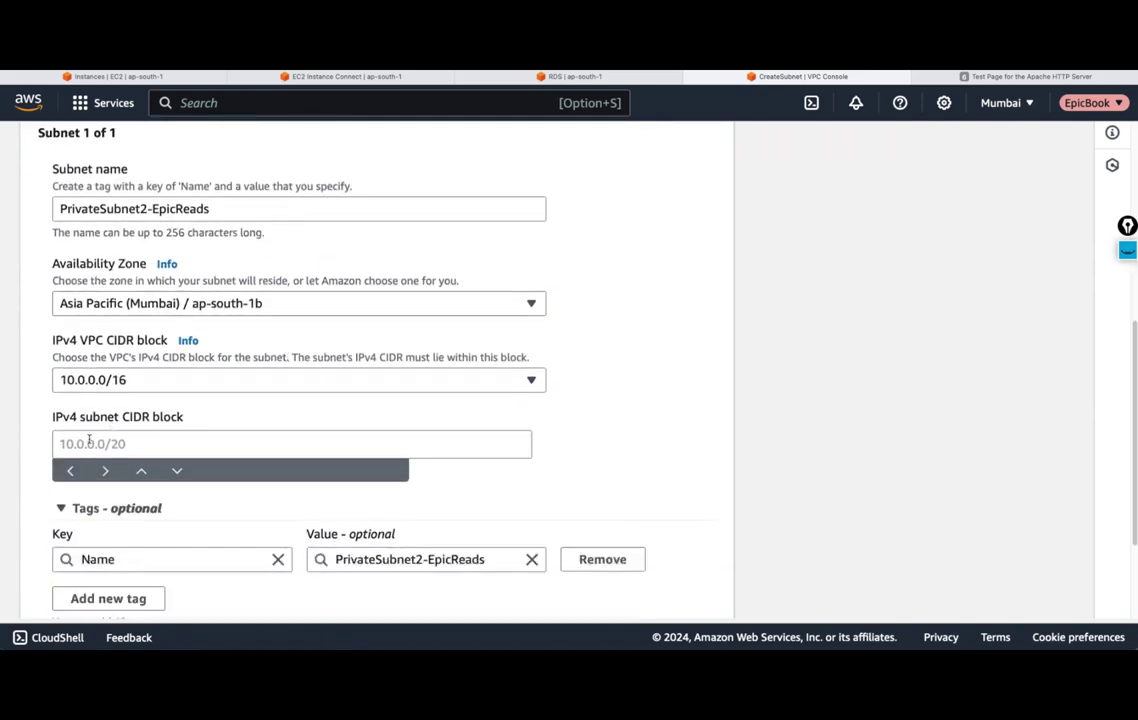
pyautogui.click(78, 445)
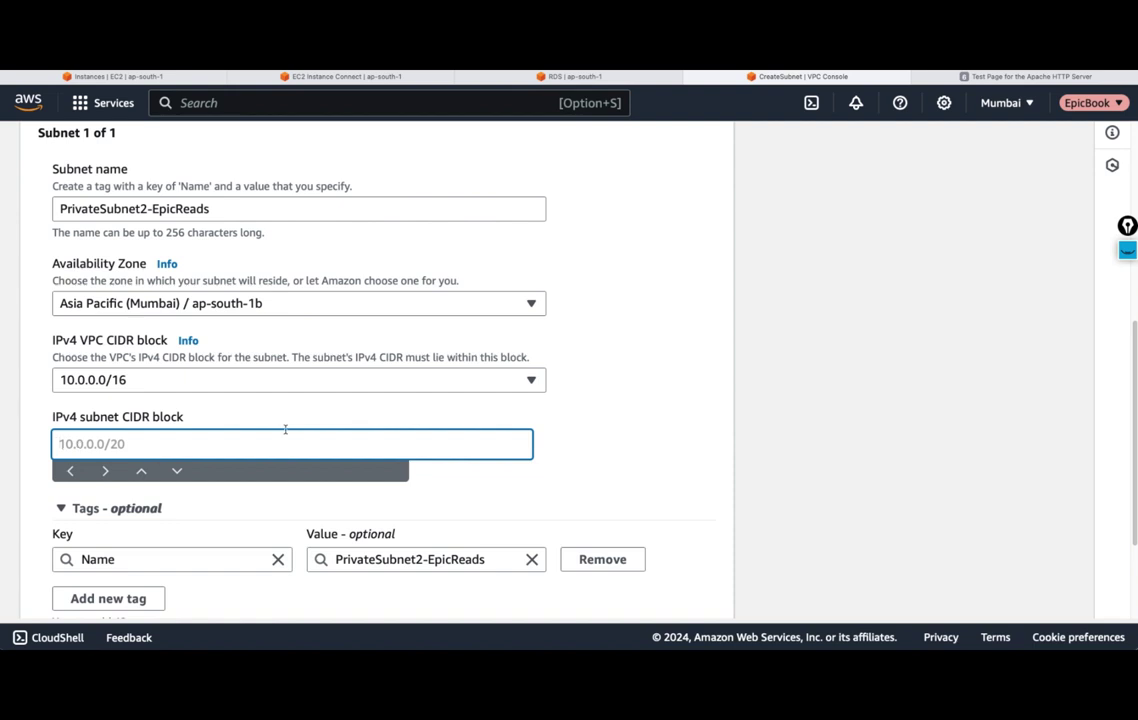
pyautogui.write('10.0.0.0')
pyautogui.press('BackSpace')
pyautogui.write('2')
pyautogui.write('2')
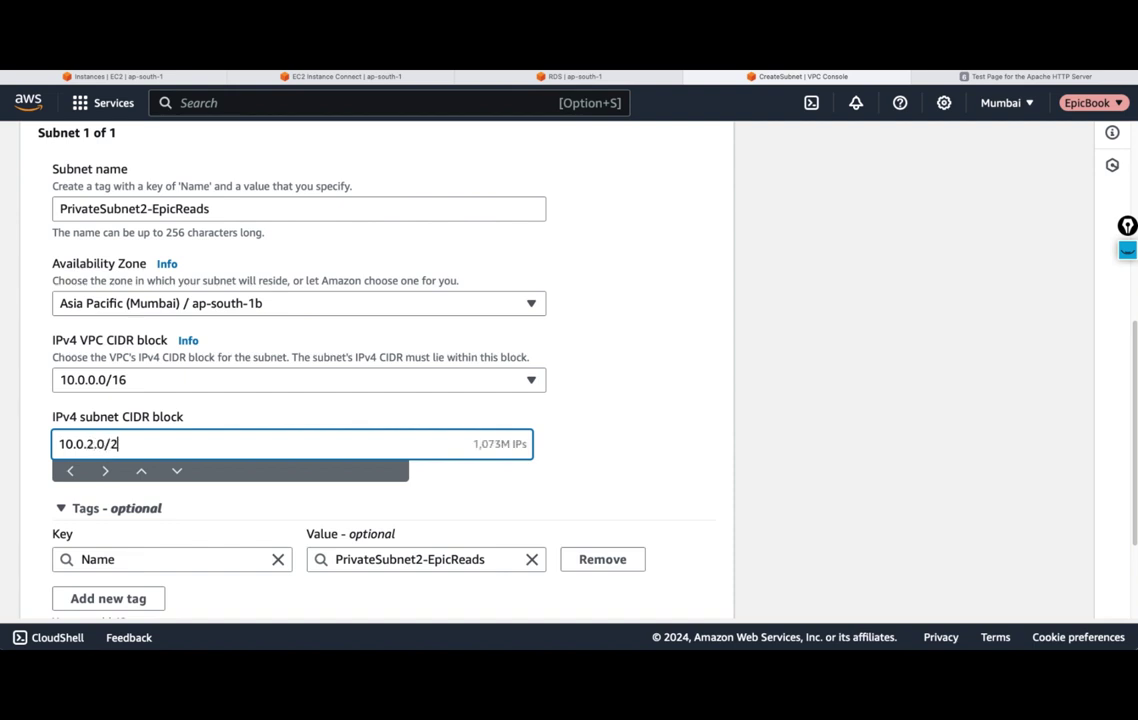
pyautogui.write('4')
pyautogui.scroll(-3, 503, 500)
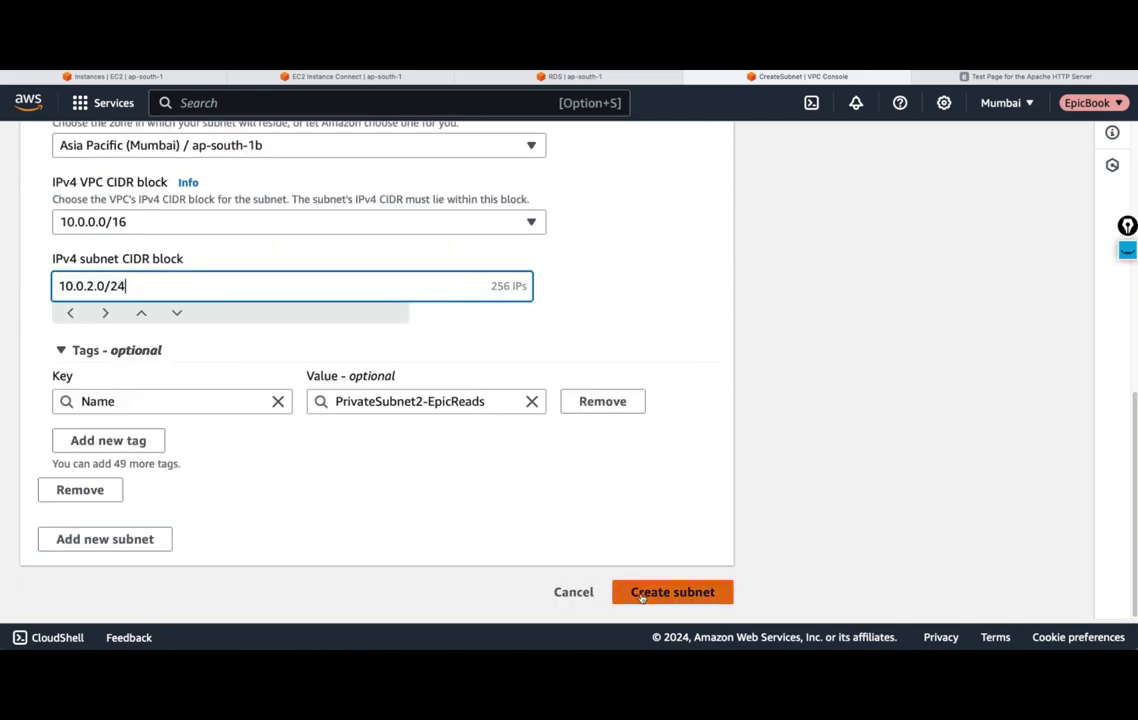
pyautogui.click(637, 590)
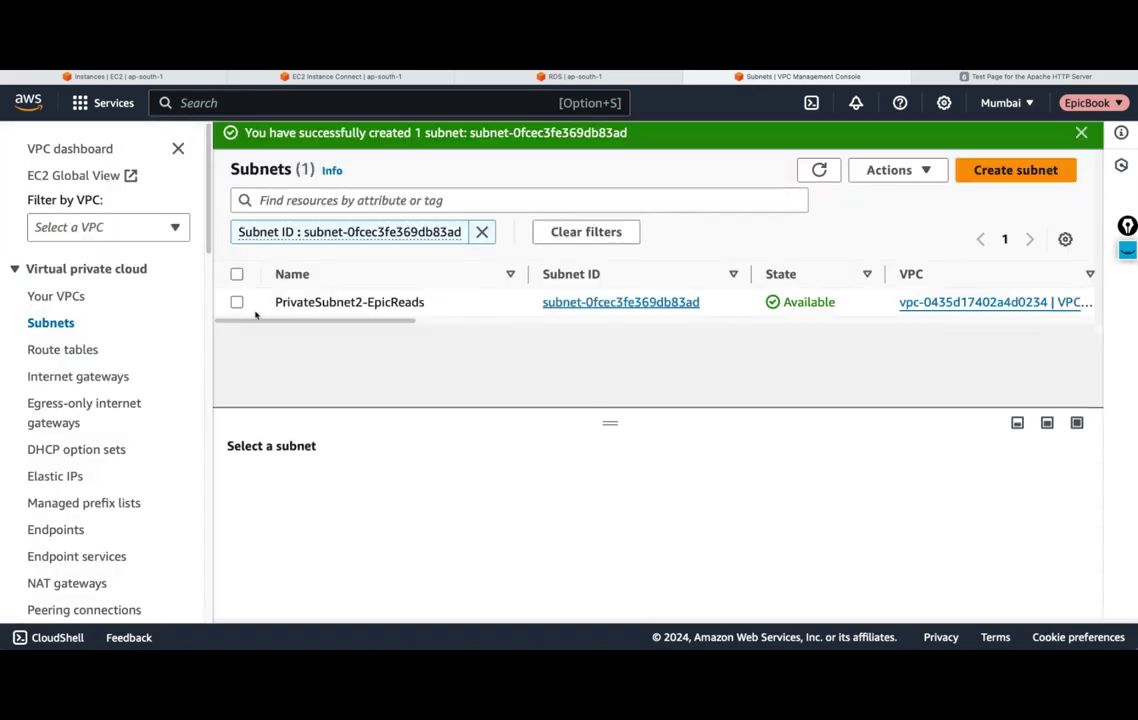
# Step: Inspect PrivateSubnet2-EpicReads' route table association, cancelling the editor without changes
pyautogui.click(237, 302)
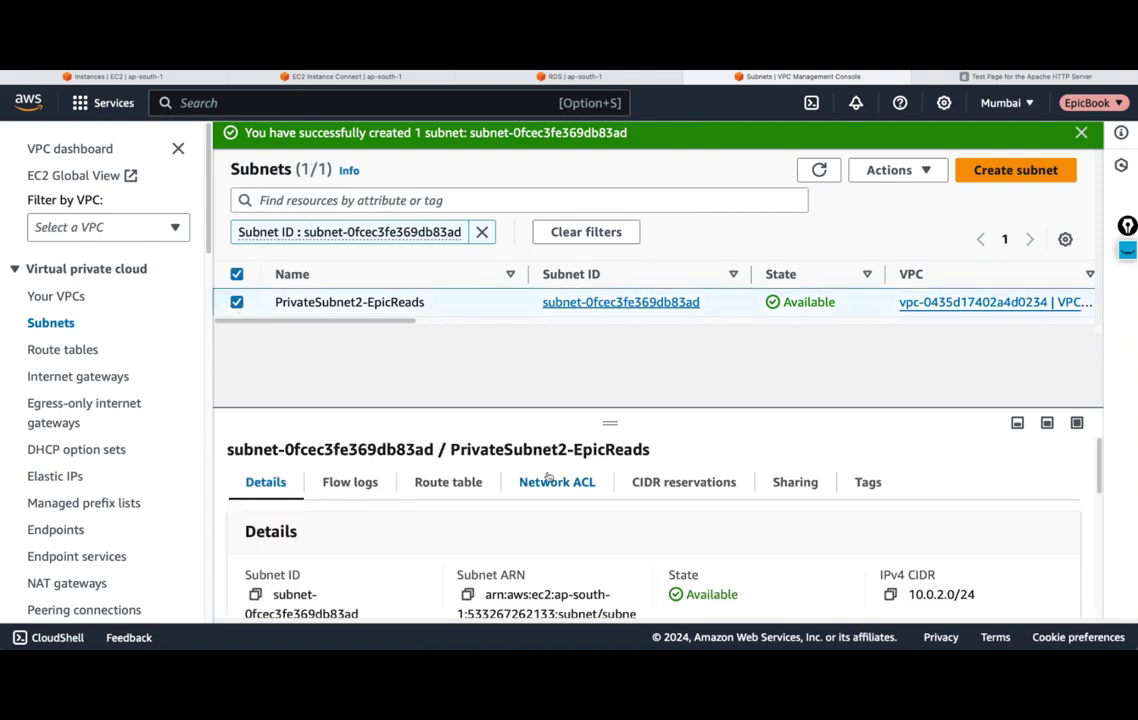
pyautogui.click(452, 480)
pyautogui.scroll(-1, 480, 476)
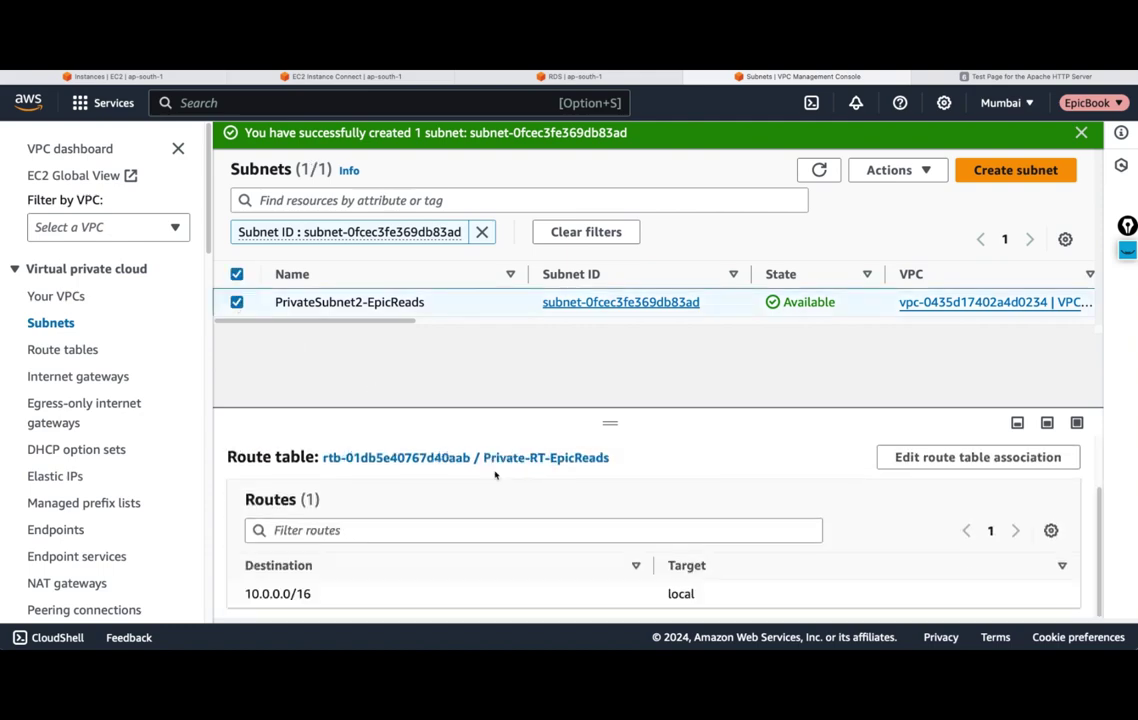
pyautogui.click(953, 458)
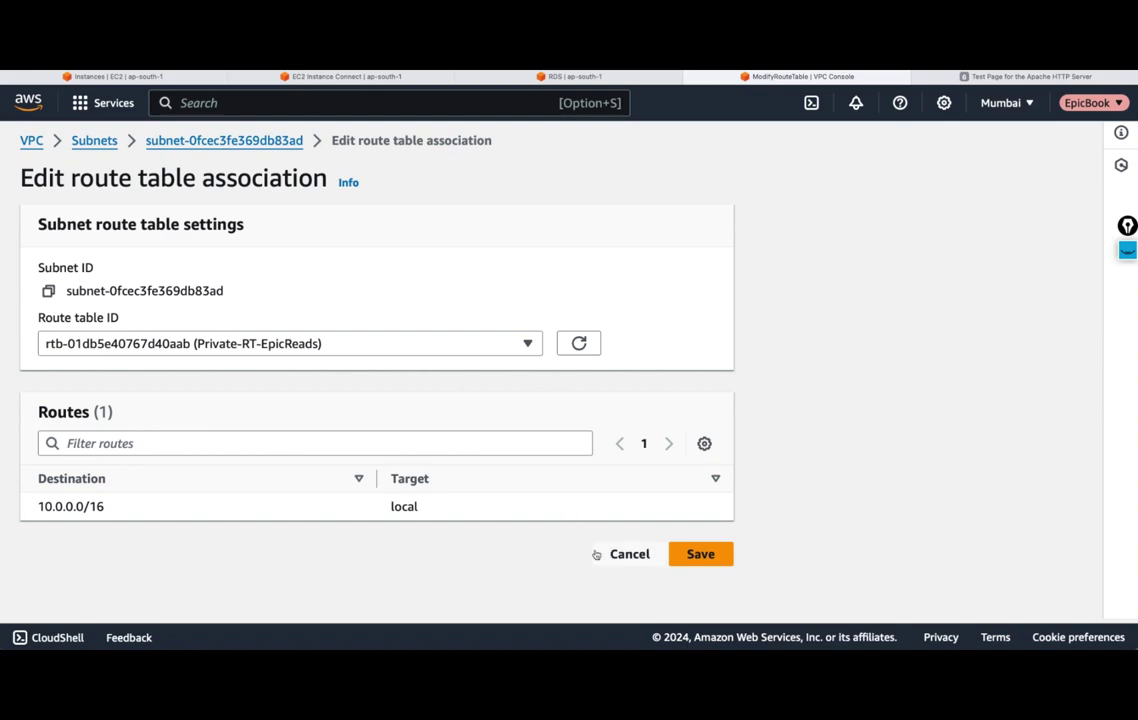
pyautogui.click(629, 554)
pyautogui.scroll(-1, 480, 508)
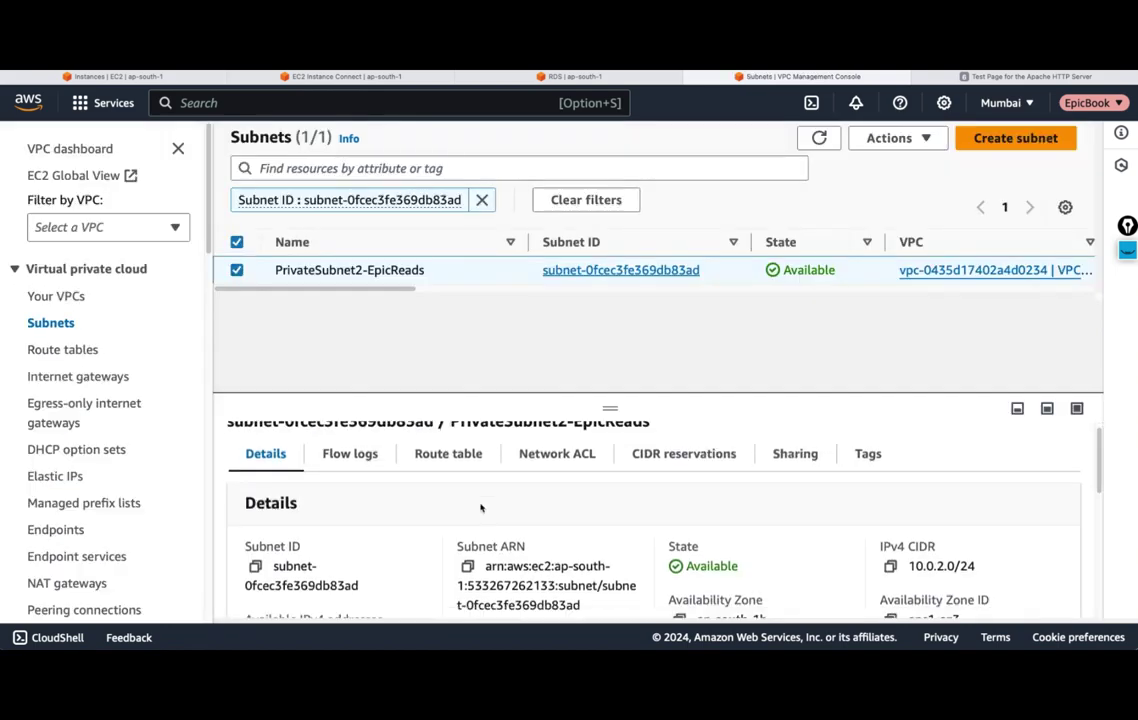
pyautogui.scroll(1, 387, 485)
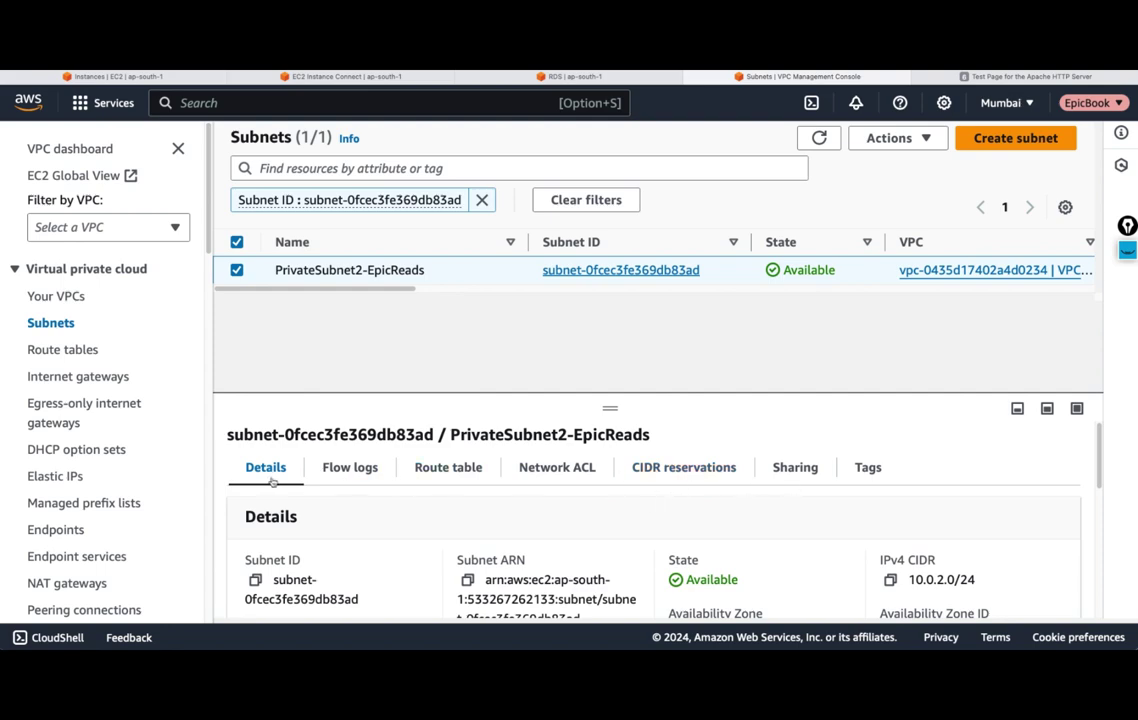
# Step: Recheck the subnet's route table association unchanged, then go to the Route tables list
pyautogui.click(452, 469)
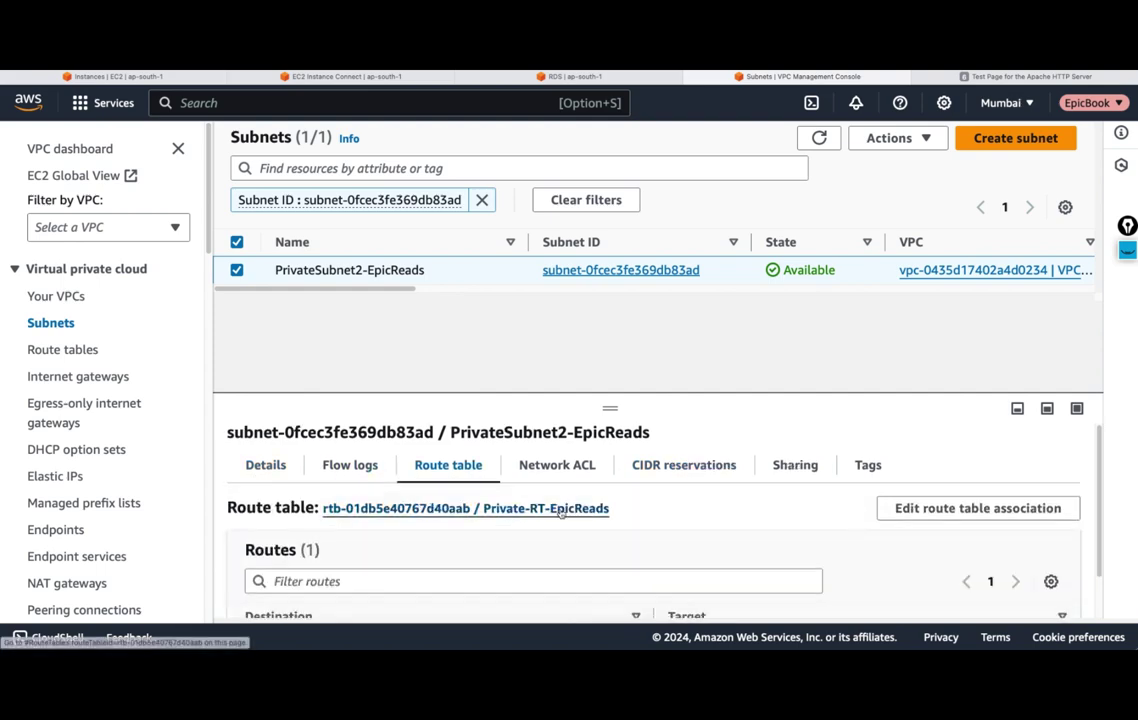
pyautogui.scroll(-1, 561, 512)
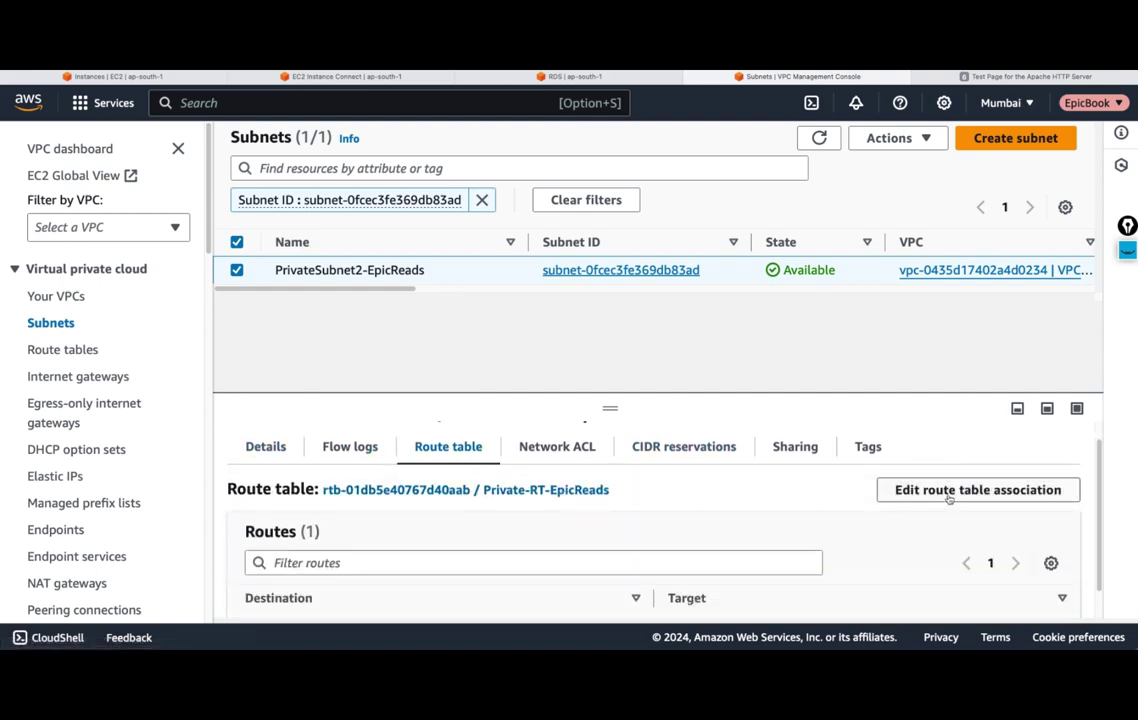
pyautogui.click(949, 493)
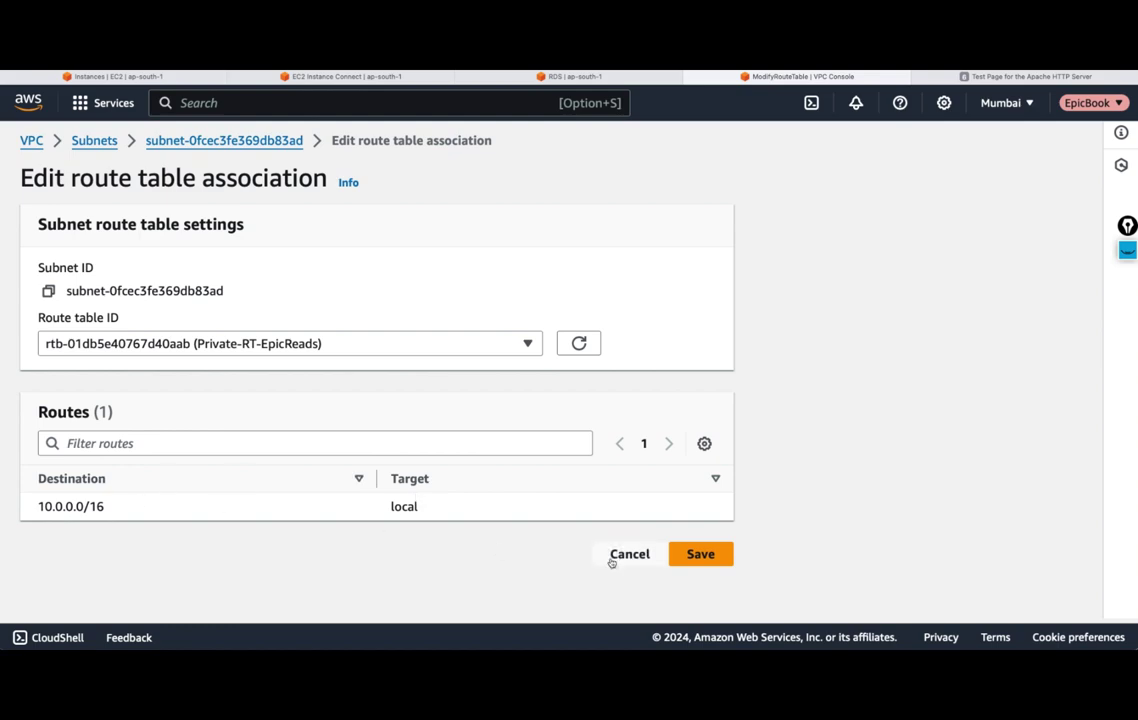
pyautogui.click(613, 556)
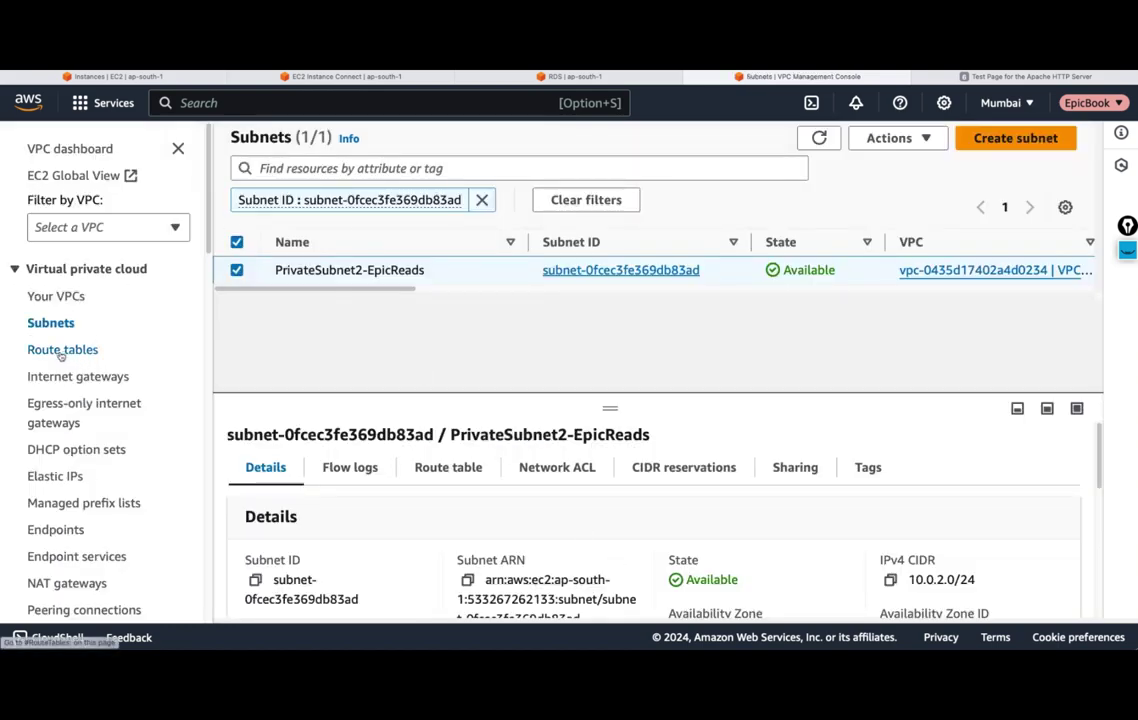
pyautogui.click(61, 350)
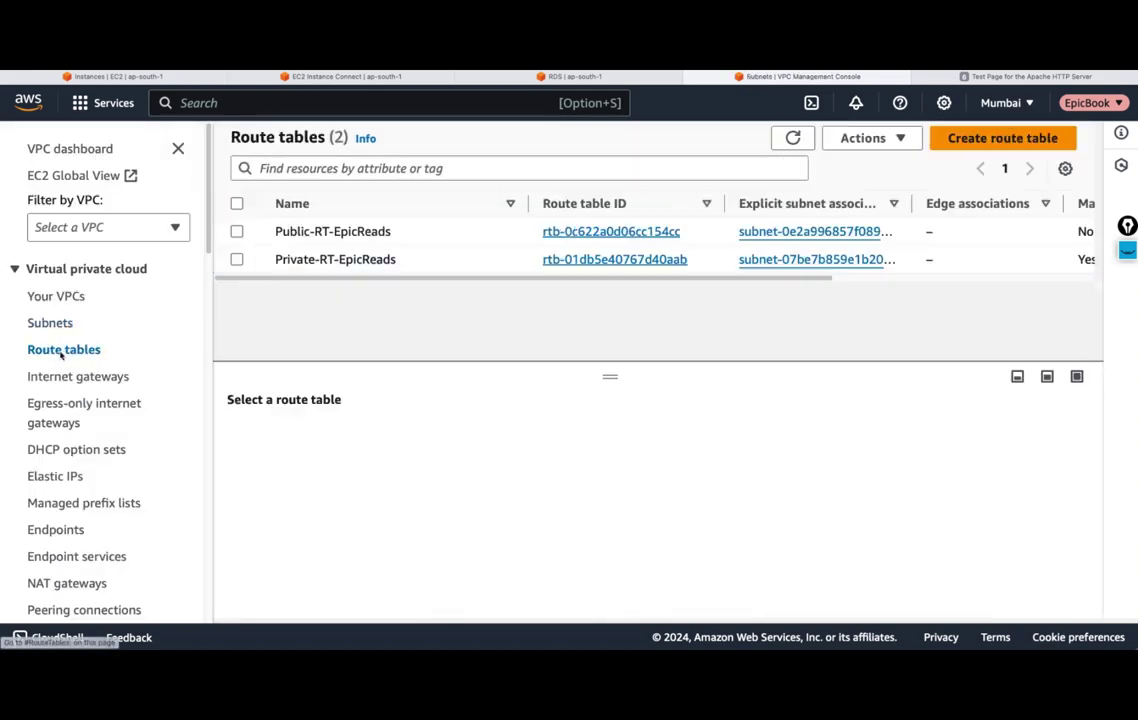
# Step: Add PrivateSubnet2-EpicReads to Private-RT-EpicReads' subnet associations and save
pyautogui.click(237, 260)
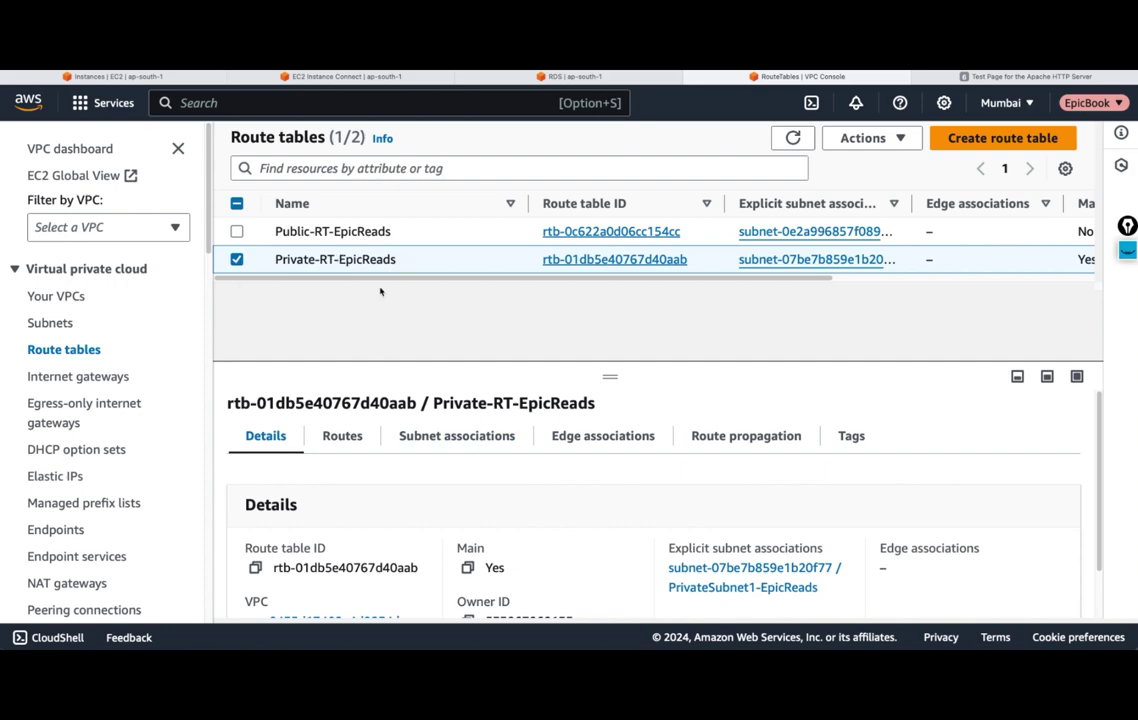
pyautogui.click(485, 438)
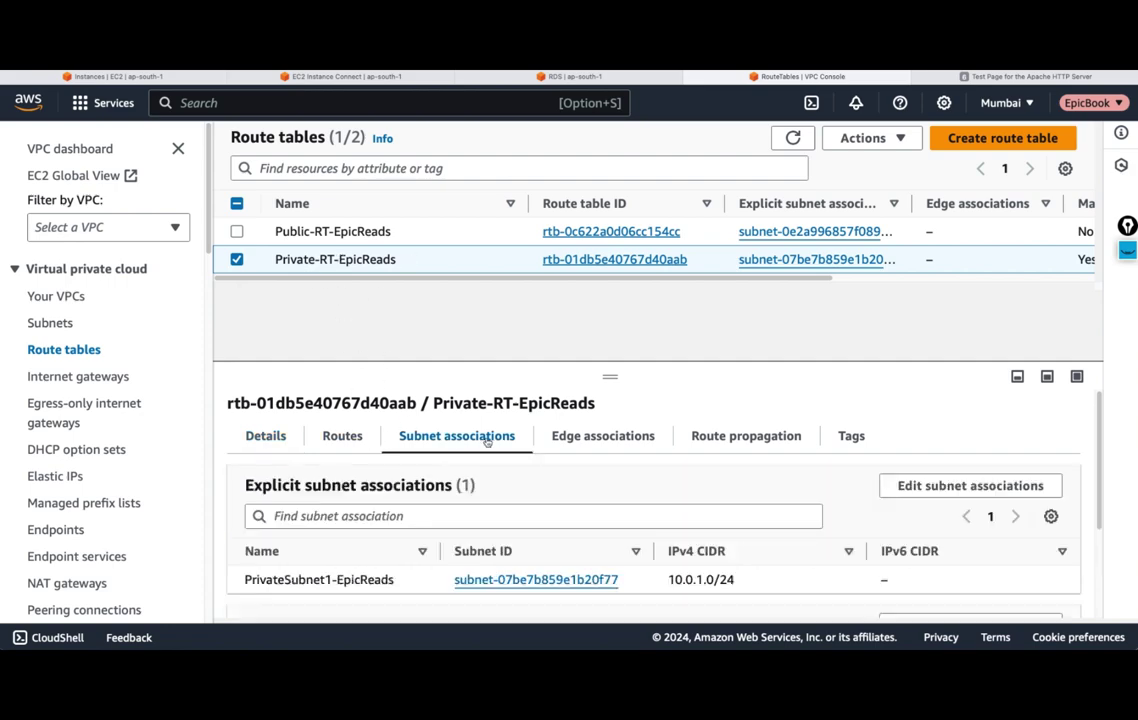
pyautogui.scroll(-1, 487, 441)
pyautogui.scroll(-3, 870, 482)
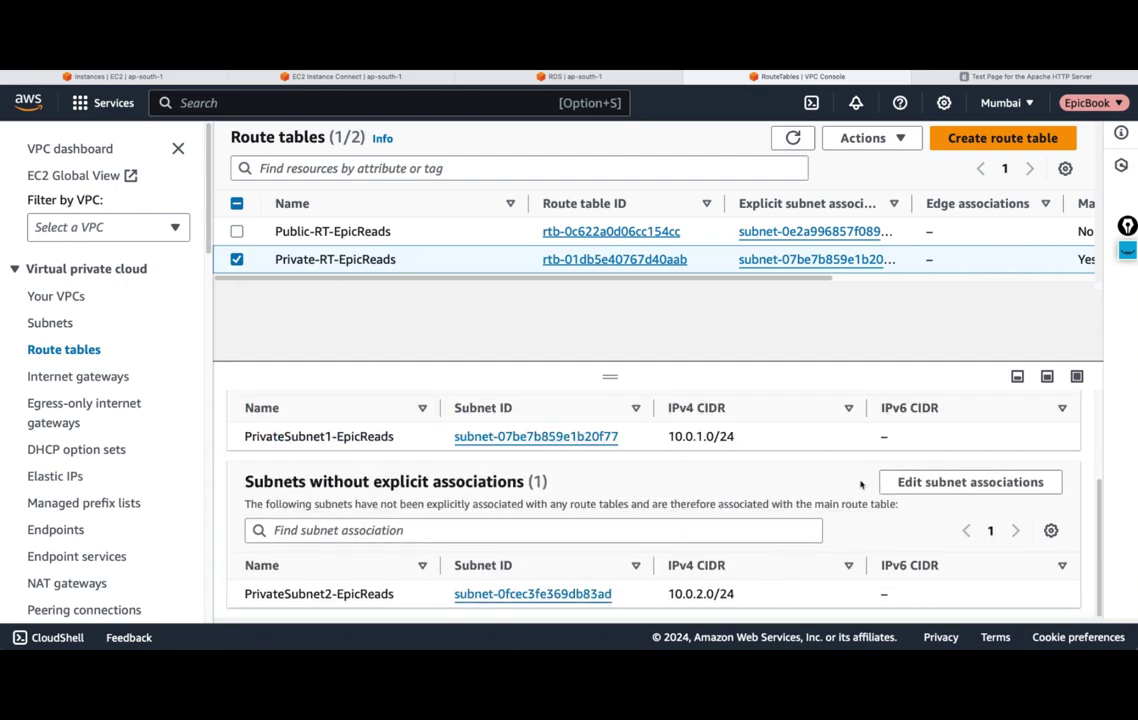
pyautogui.scroll(3, 960, 488)
pyautogui.click(960, 486)
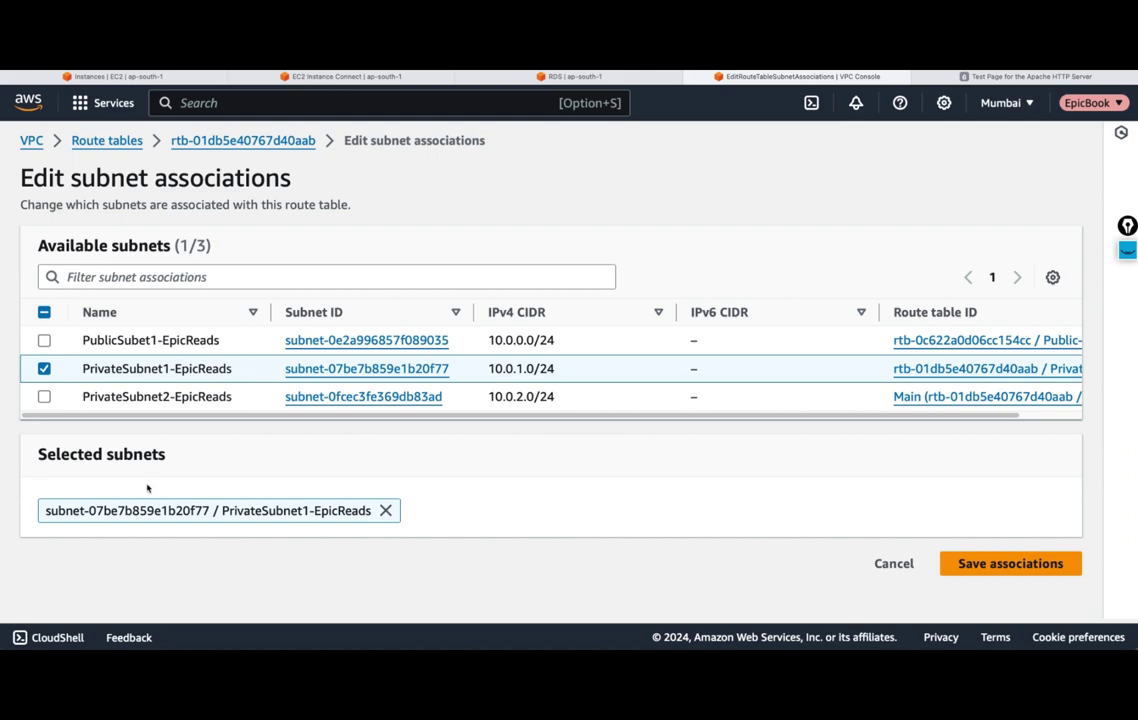
pyautogui.click(44, 396)
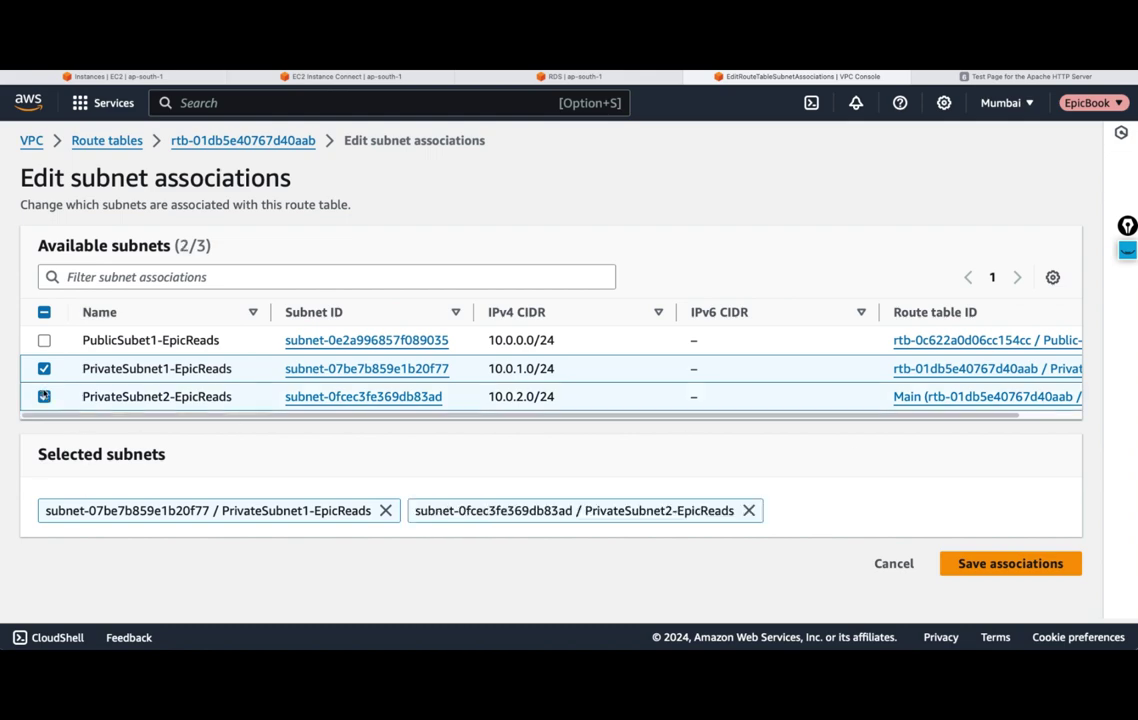
pyautogui.click(996, 565)
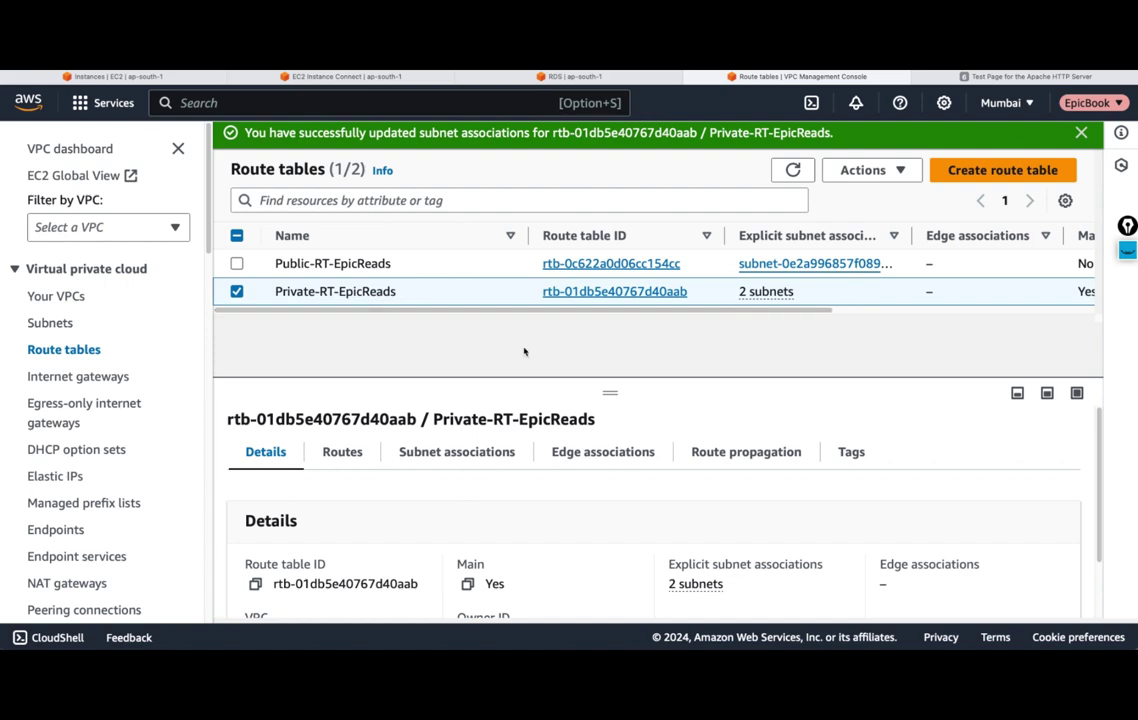
pyautogui.click(50, 322)
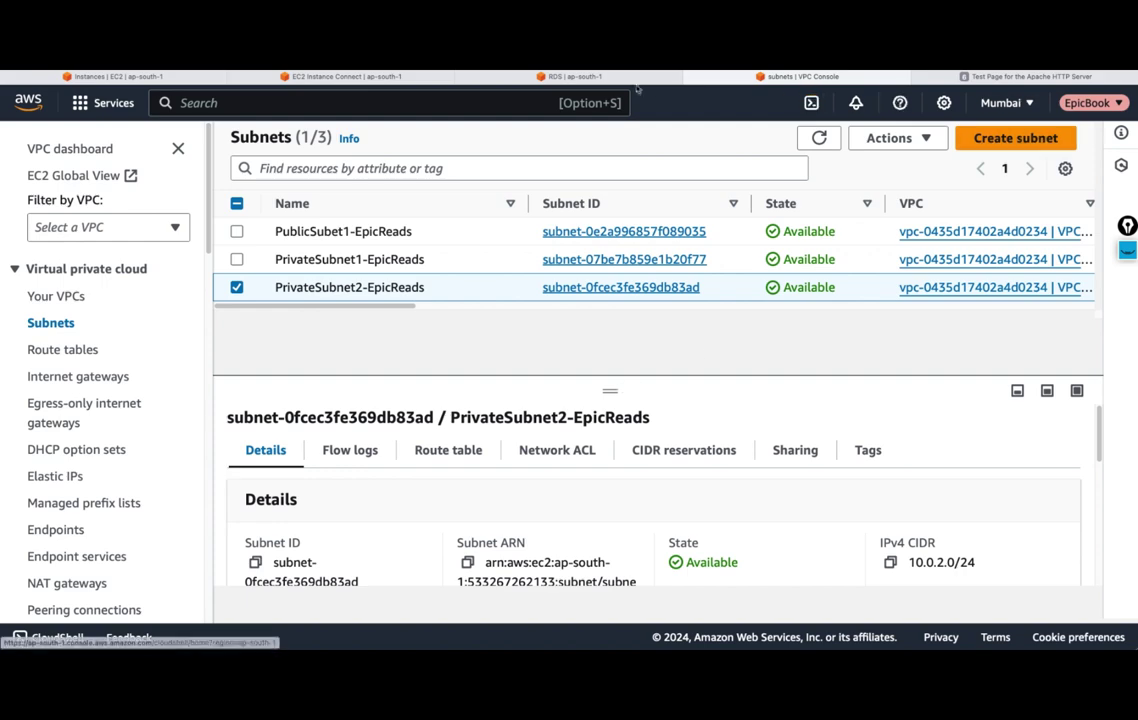
# Step: On the RDS subnet group form, add zone ap-south-1b and check the 10.0.1.0/24 subnet
pyautogui.click(569, 80)
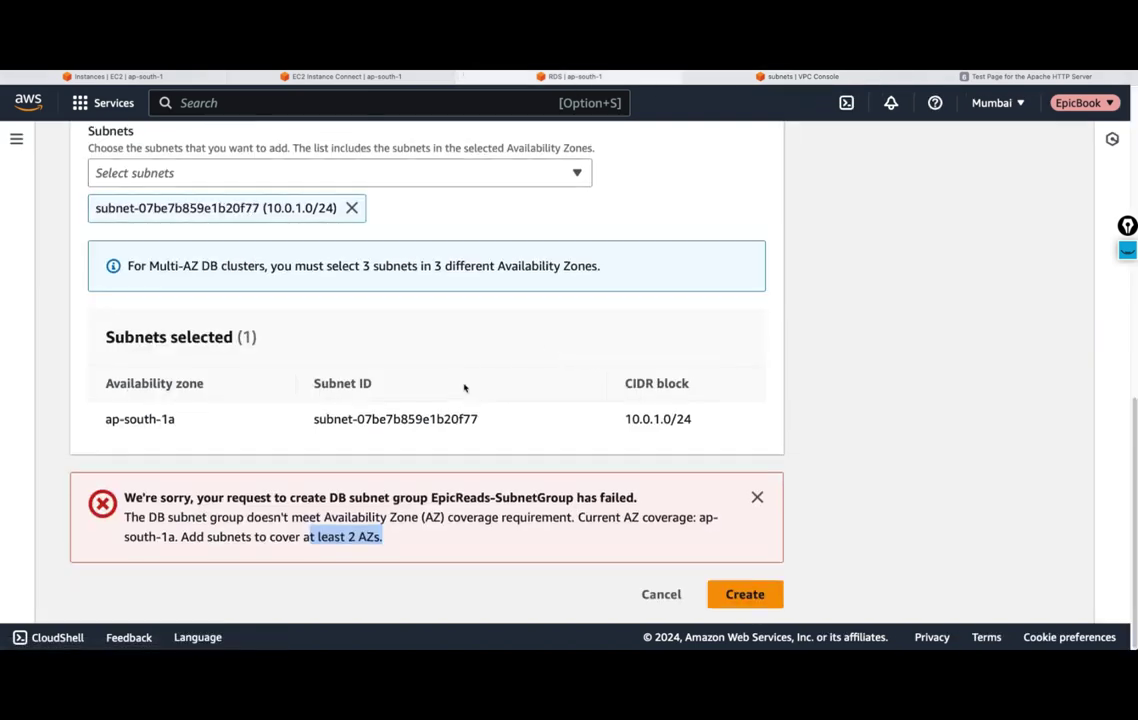
pyautogui.scroll(5, 465, 386)
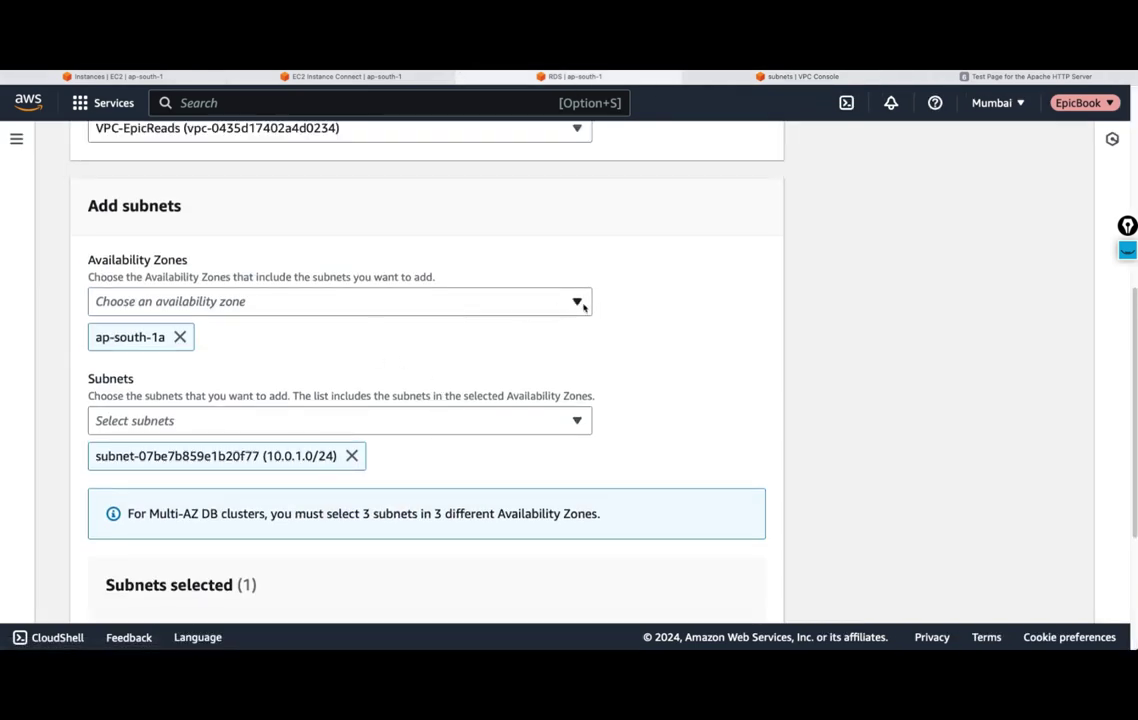
pyautogui.click(582, 304)
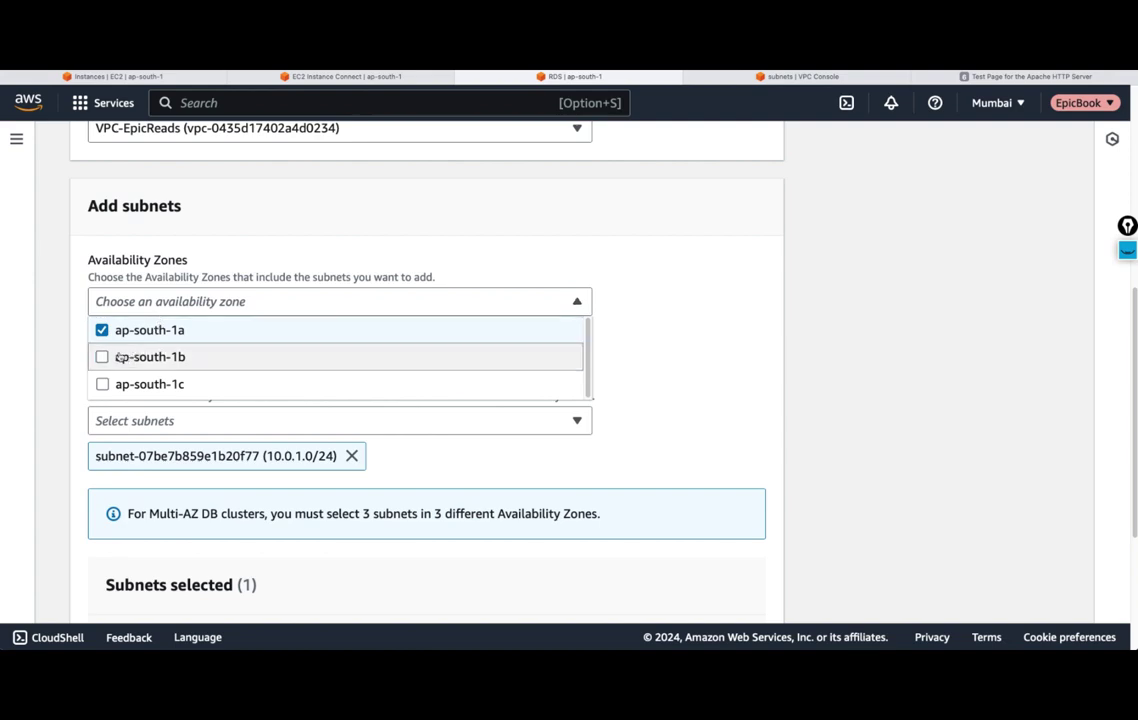
pyautogui.click(101, 358)
pyautogui.click(655, 391)
pyautogui.click(580, 422)
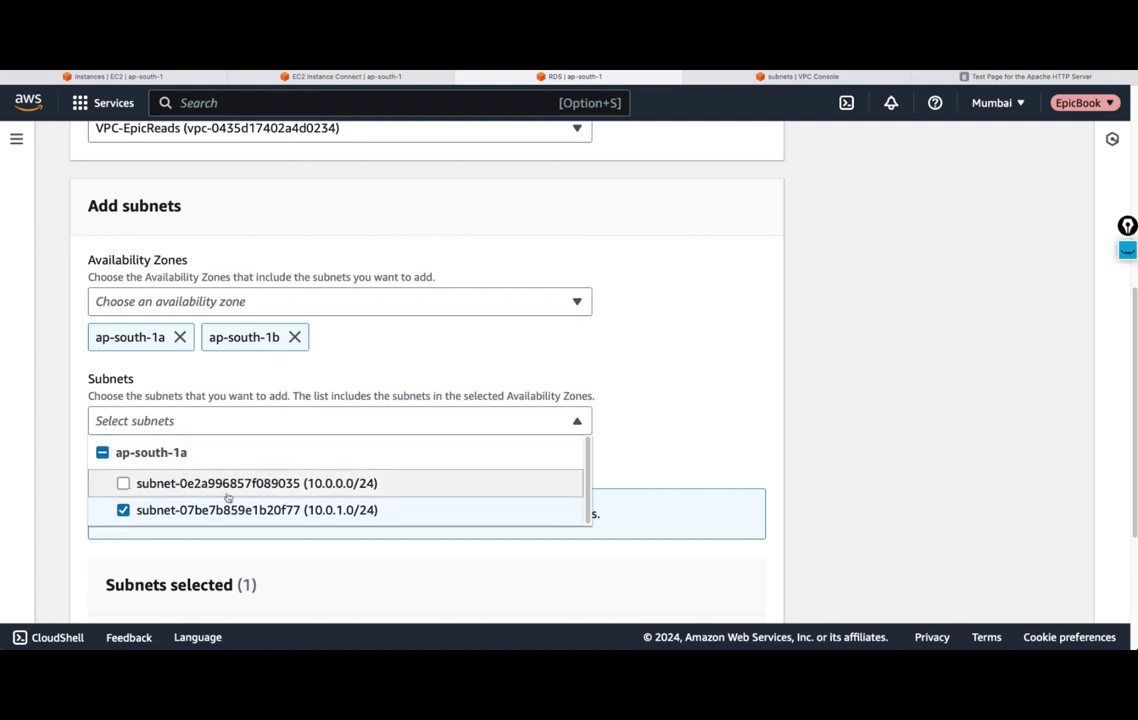
pyautogui.scroll(-2, 489, 491)
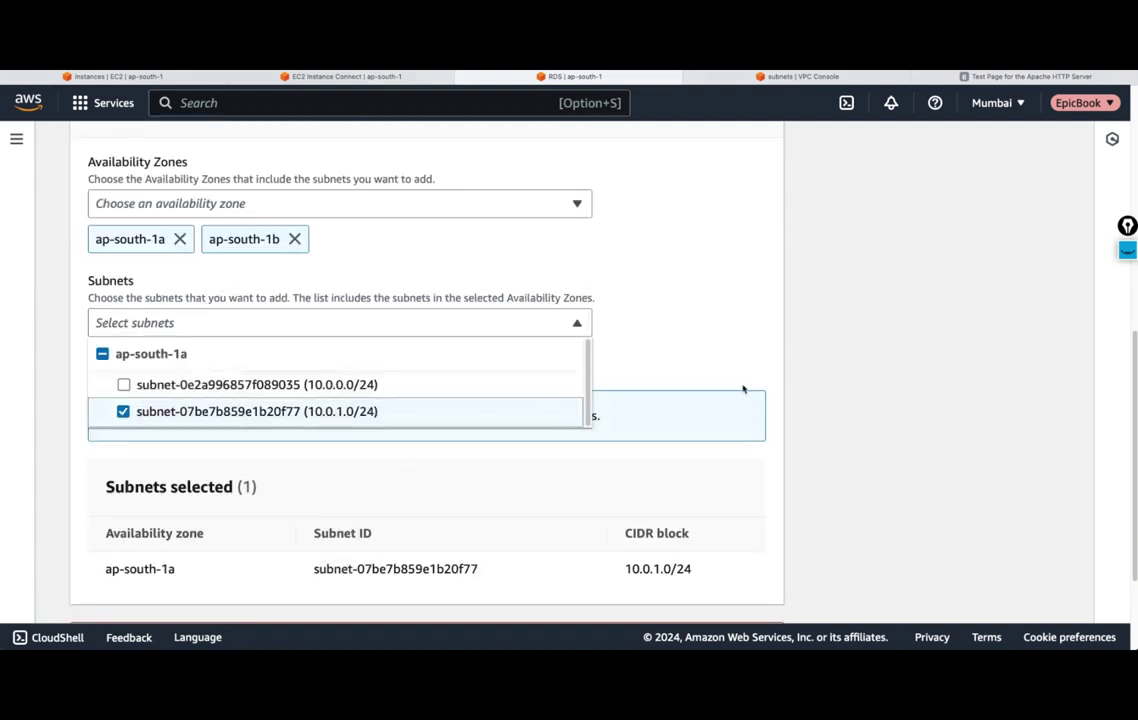
pyautogui.click(738, 376)
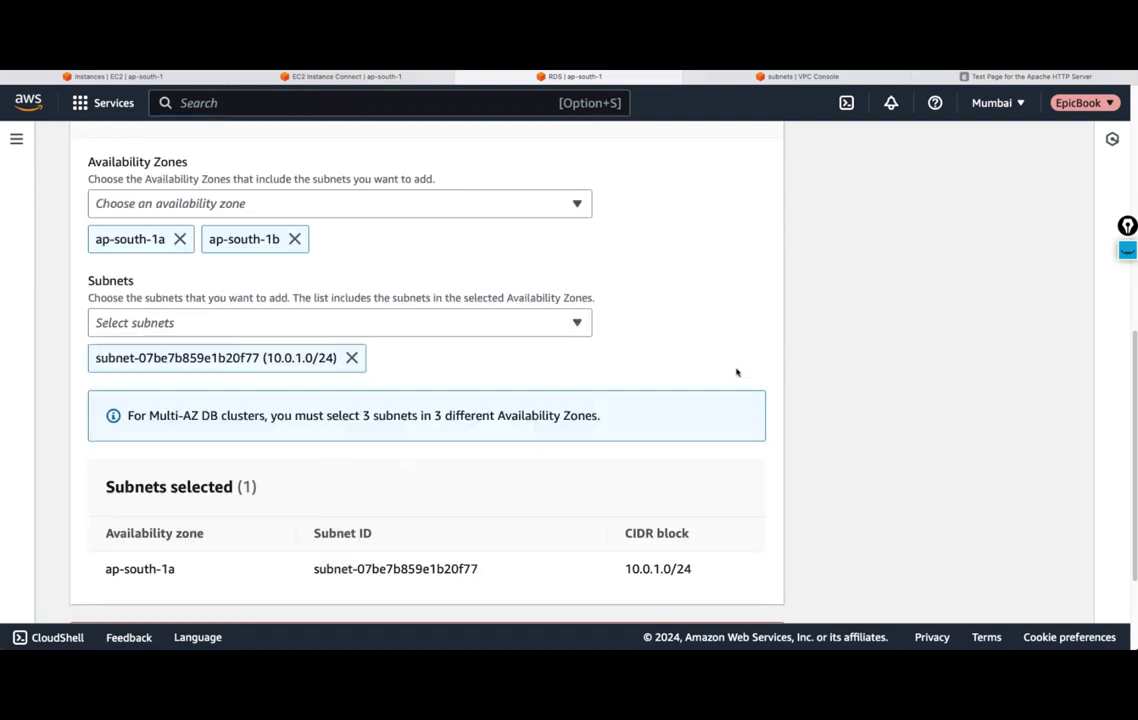
# Step: Remove both zone tokens and reselect ap-south-1a and ap-south-1b without adding subnets
pyautogui.click(576, 323)
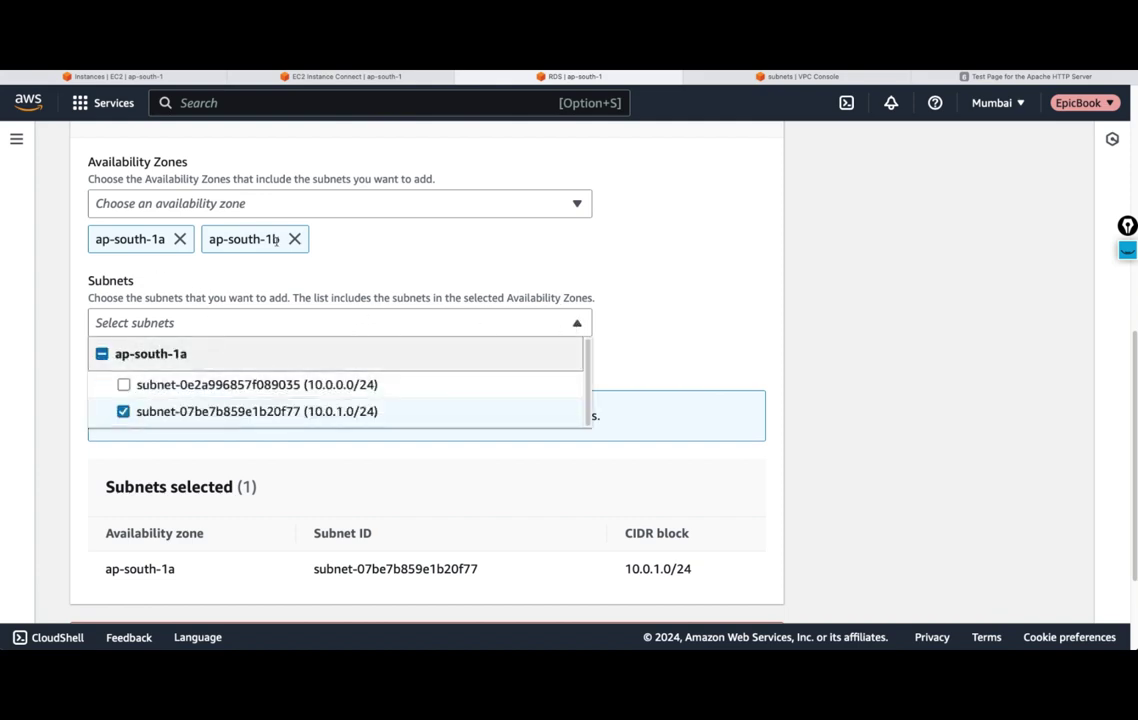
pyautogui.scroll(2, 376, 274)
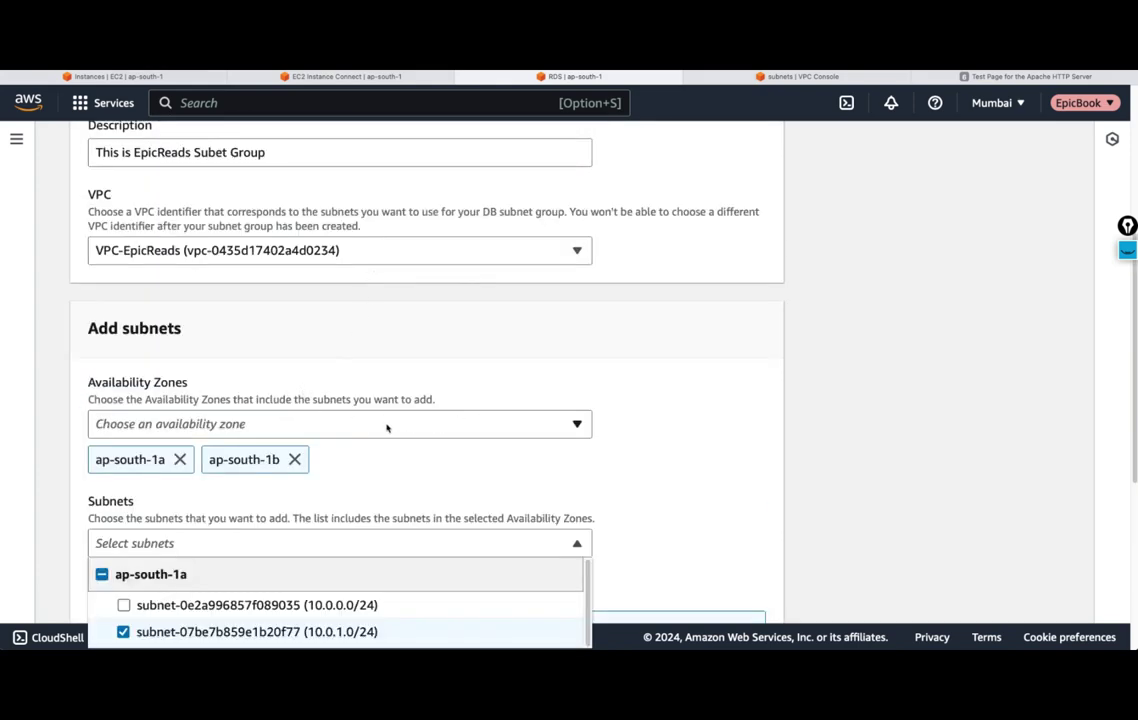
pyautogui.click(295, 460)
pyautogui.click(180, 460)
pyautogui.scroll(-2, 520, 390)
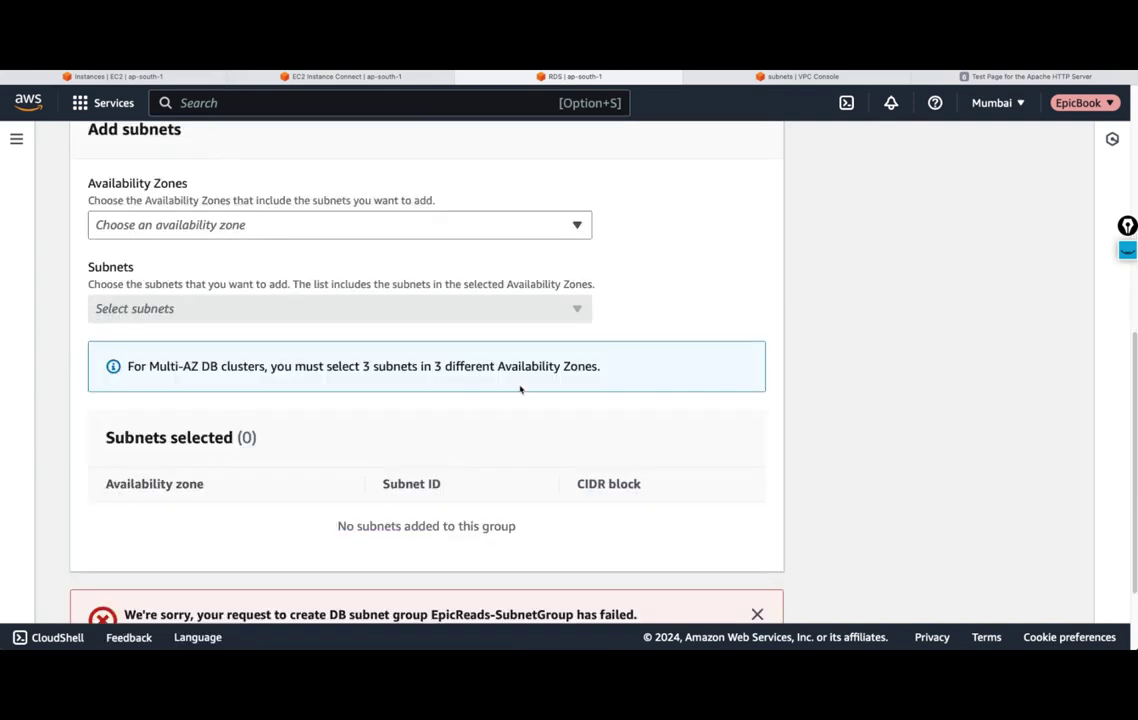
pyautogui.click(574, 225)
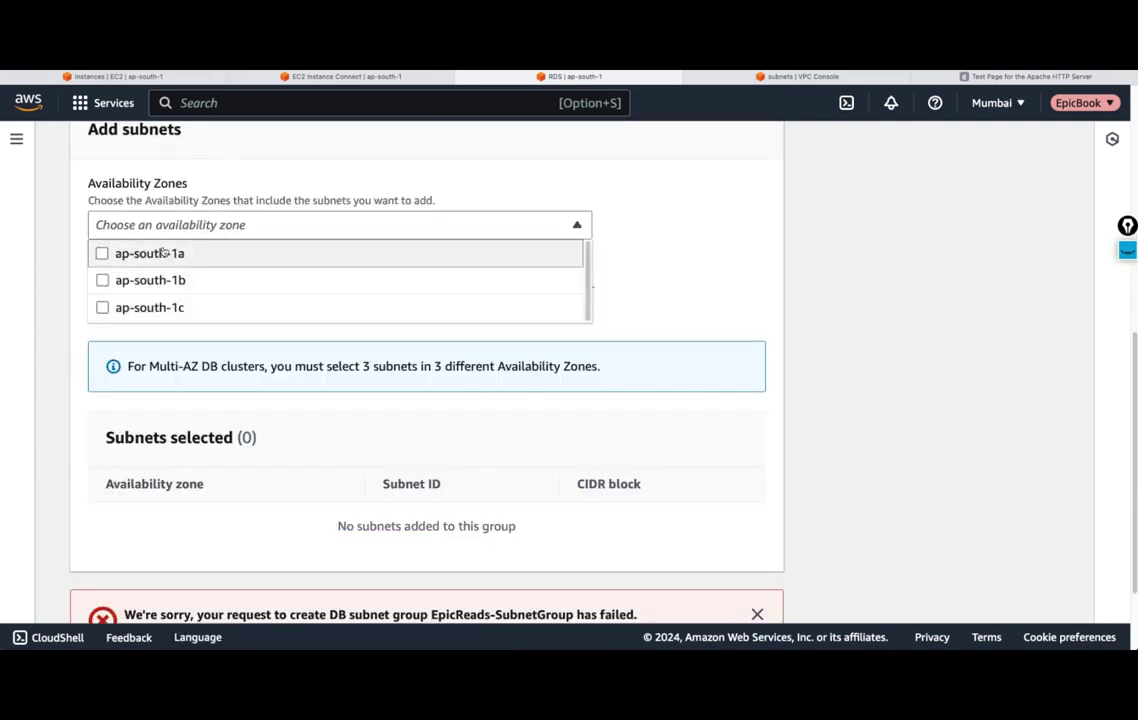
pyautogui.click(160, 253)
pyautogui.click(132, 280)
pyautogui.click(652, 288)
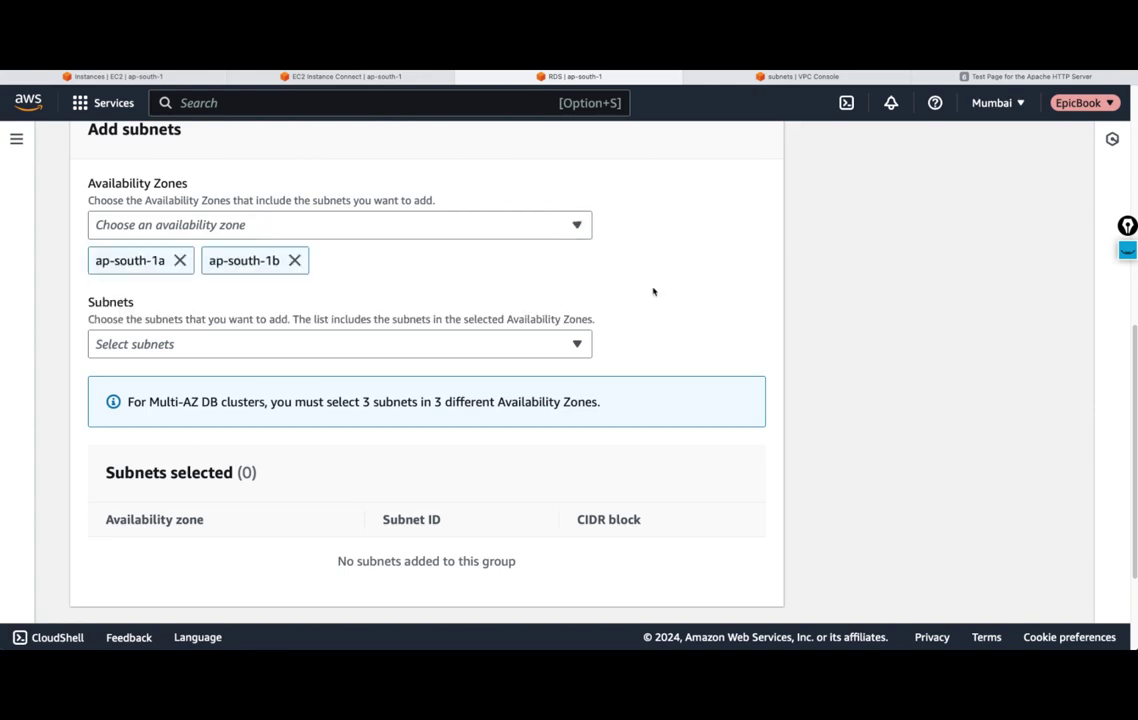
pyautogui.click(576, 344)
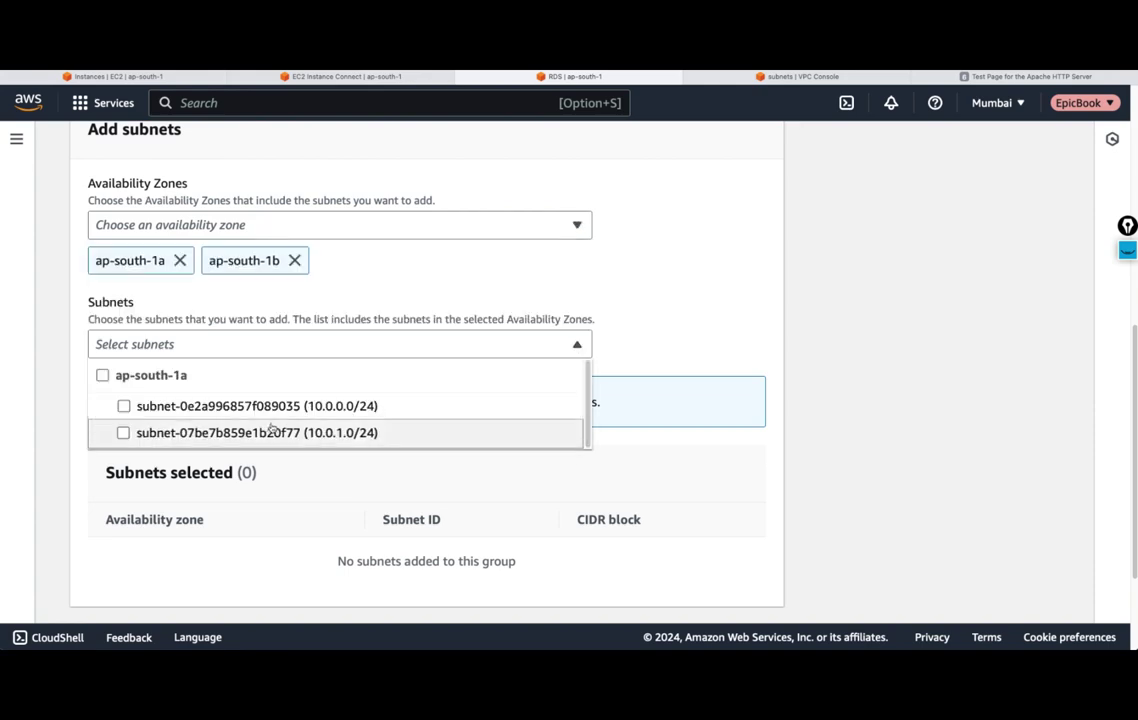
pyautogui.scroll(-2, 271, 428)
pyautogui.scroll(10, 271, 428)
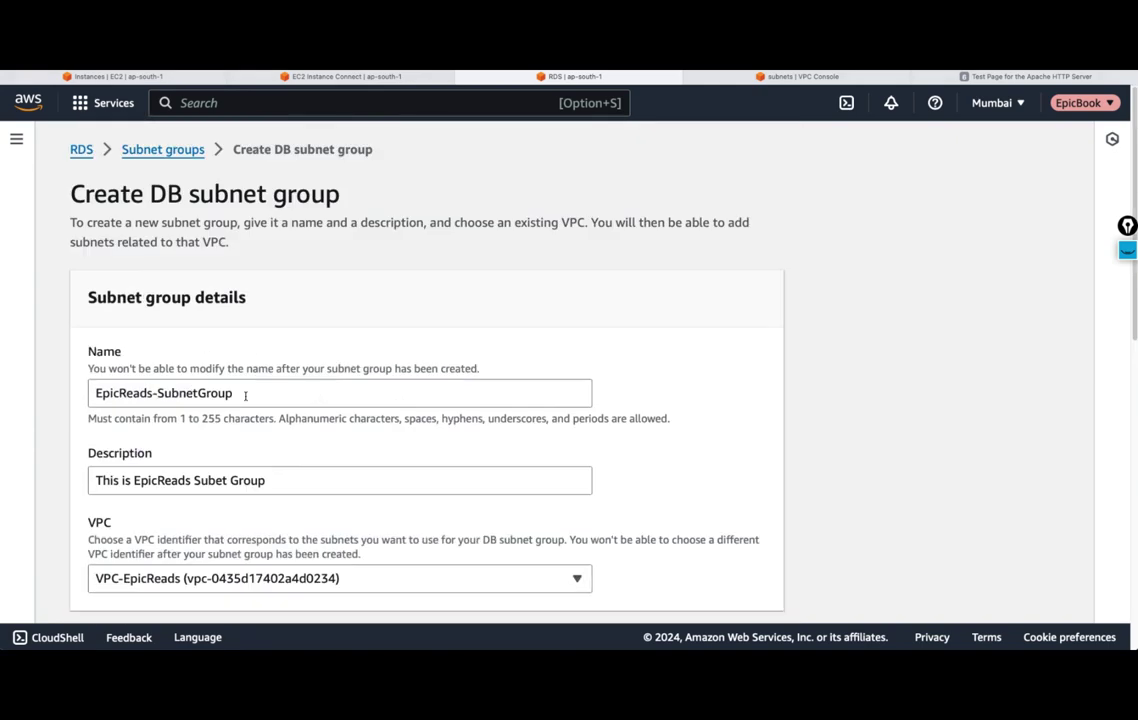
# Step: Clear the group name and start a fresh DB subnet group form
pyautogui.moveTo(245, 395); pyautogui.dragTo(12, 387)
pyautogui.press('super+c')
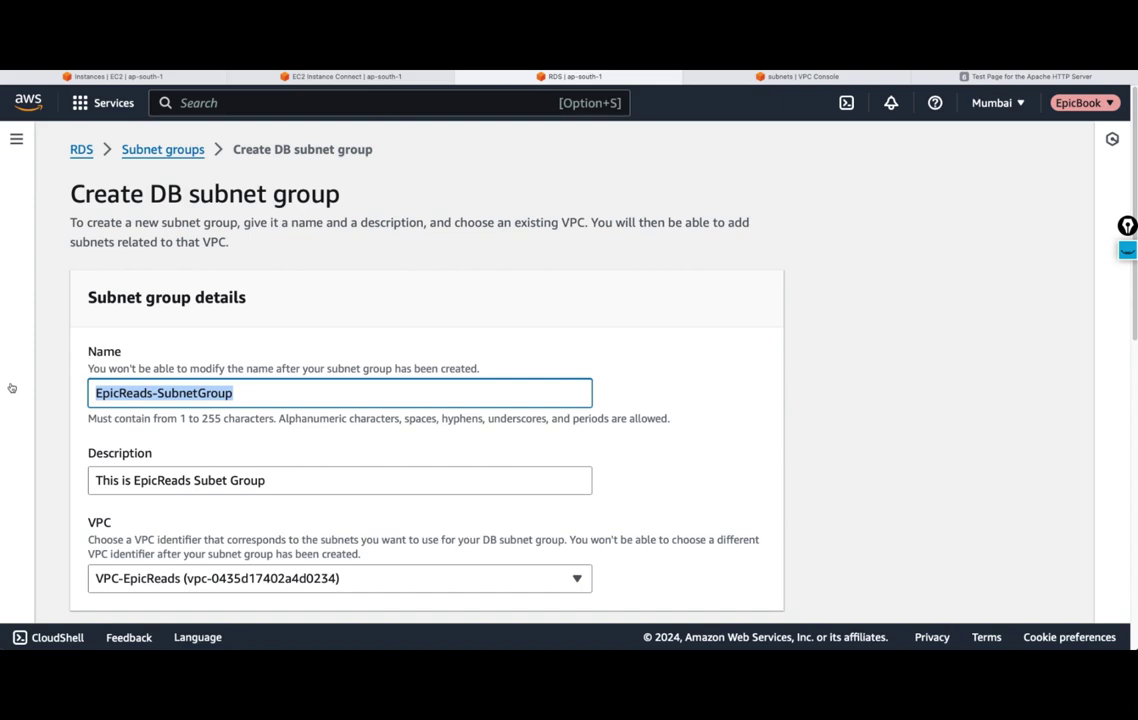
pyautogui.press('BackSpace')
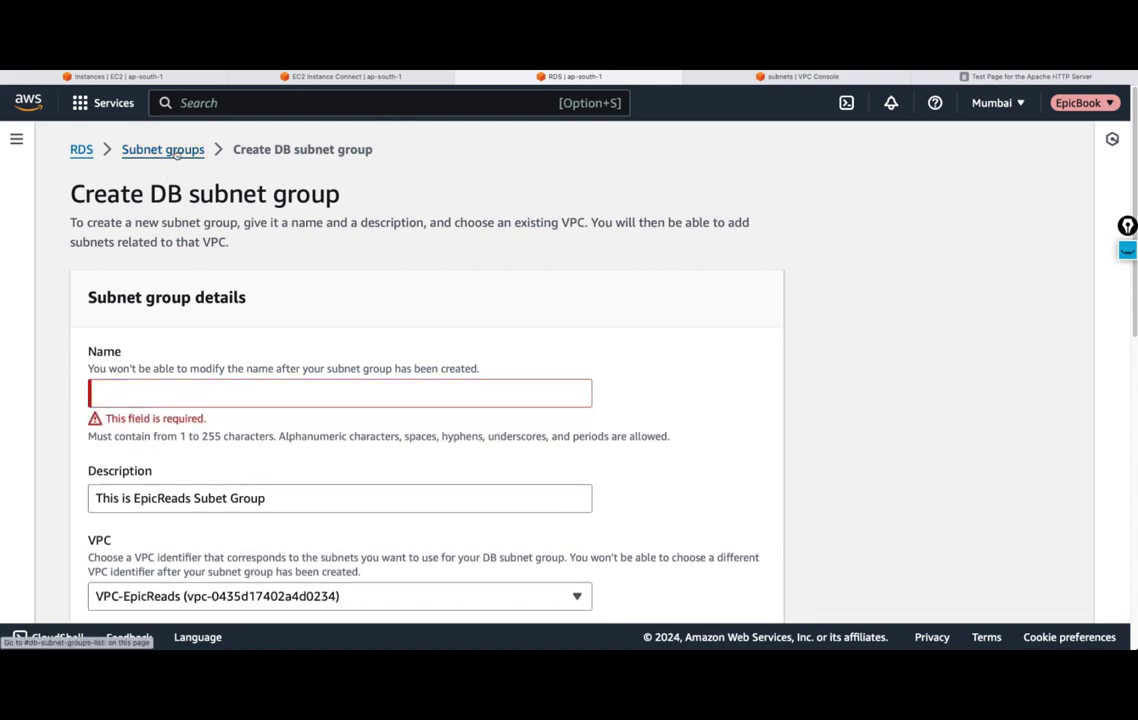
pyautogui.click(176, 152)
pyautogui.click(672, 399)
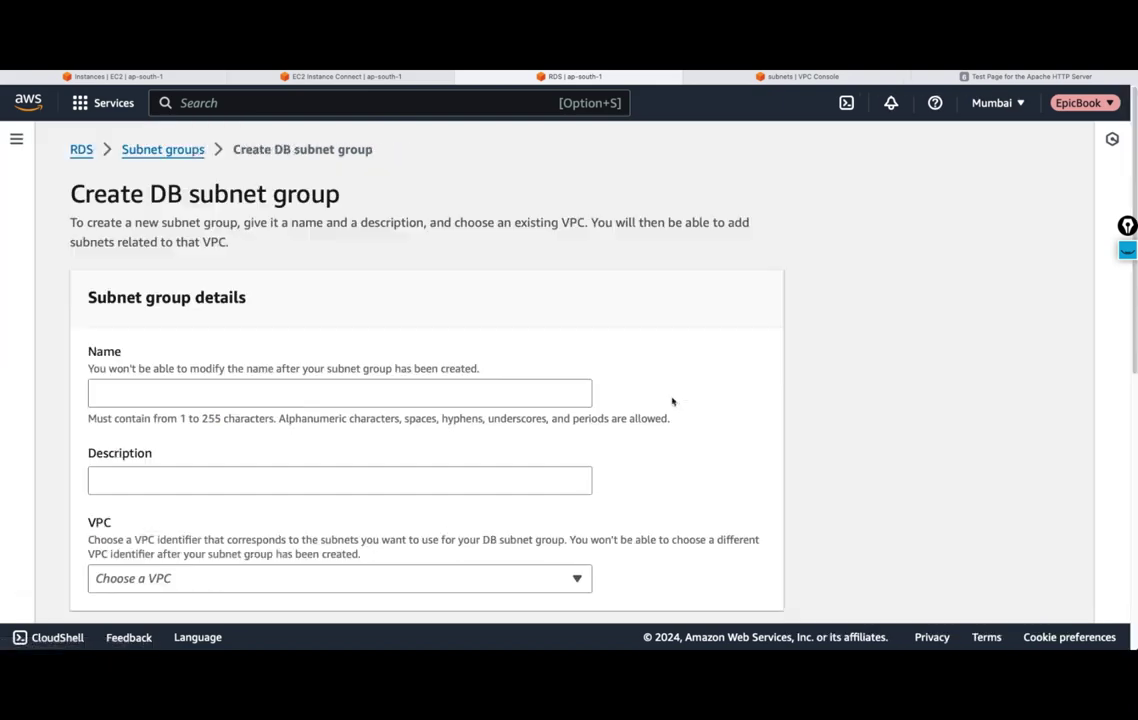
# Step: Name the group EpicReads-SubnetGroup with description 'This is EpicReads SubetGroup'
pyautogui.click(127, 404)
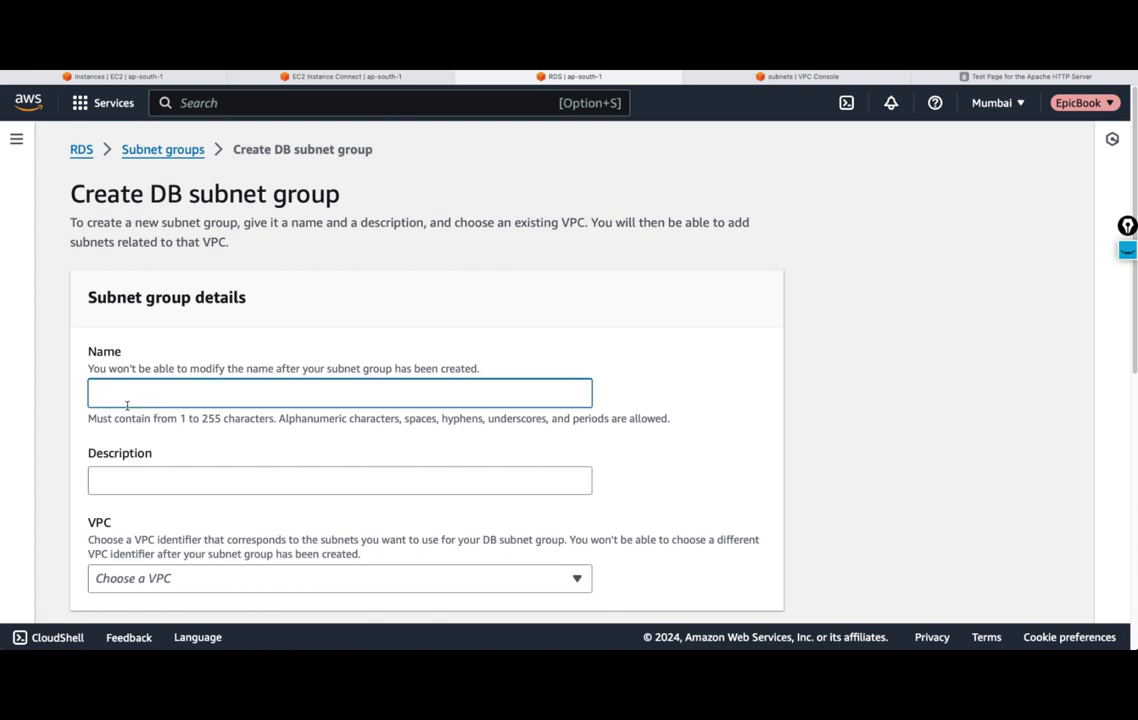
pyautogui.press('super+v')
pyautogui.scroll(-1, 232, 521)
pyautogui.click(136, 452)
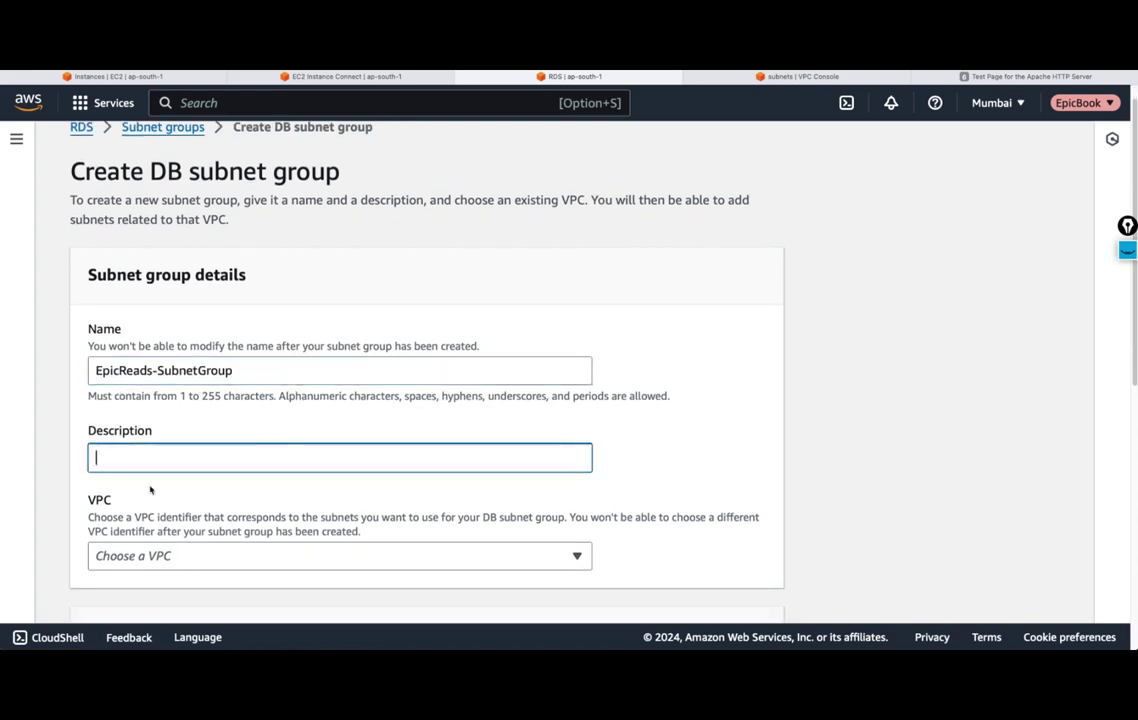
pyautogui.write('This is E')
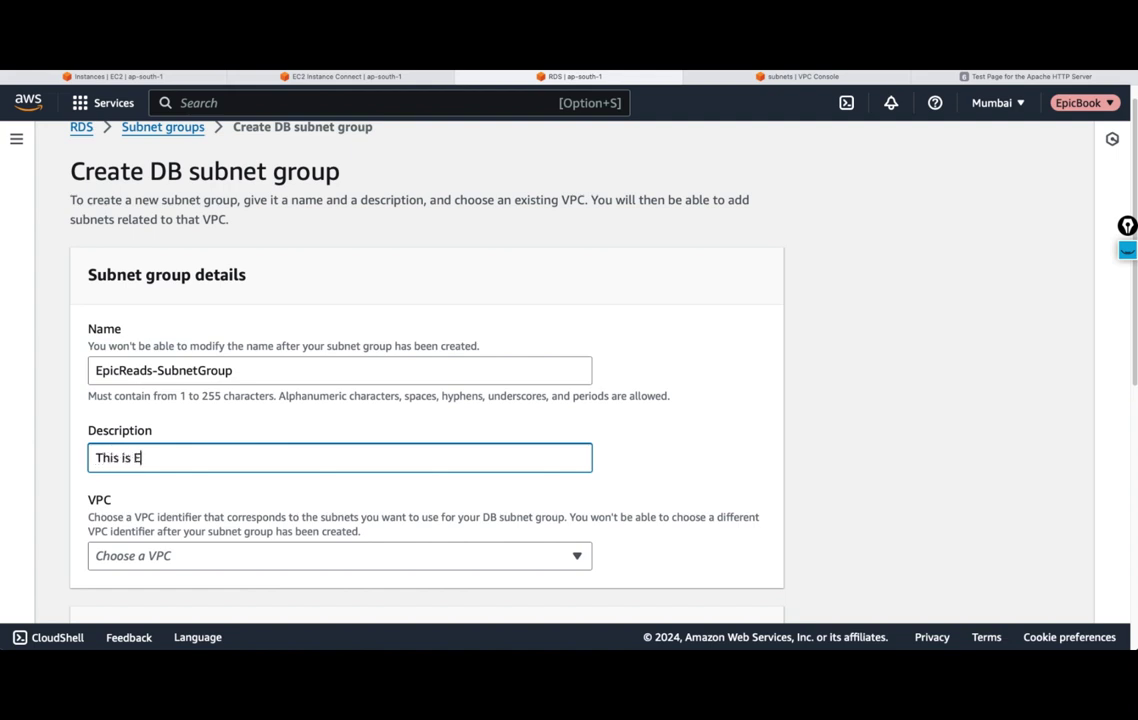
pyautogui.write('picReads Subet')
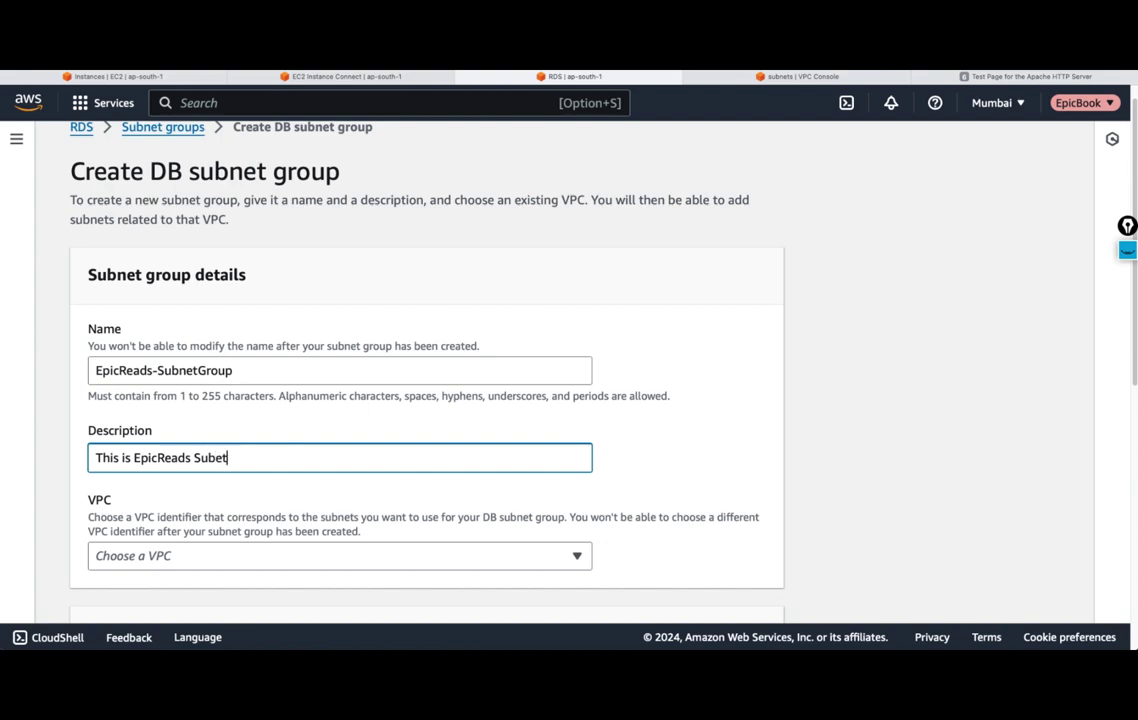
pyautogui.write('Group')
pyautogui.scroll(-2, 305, 488)
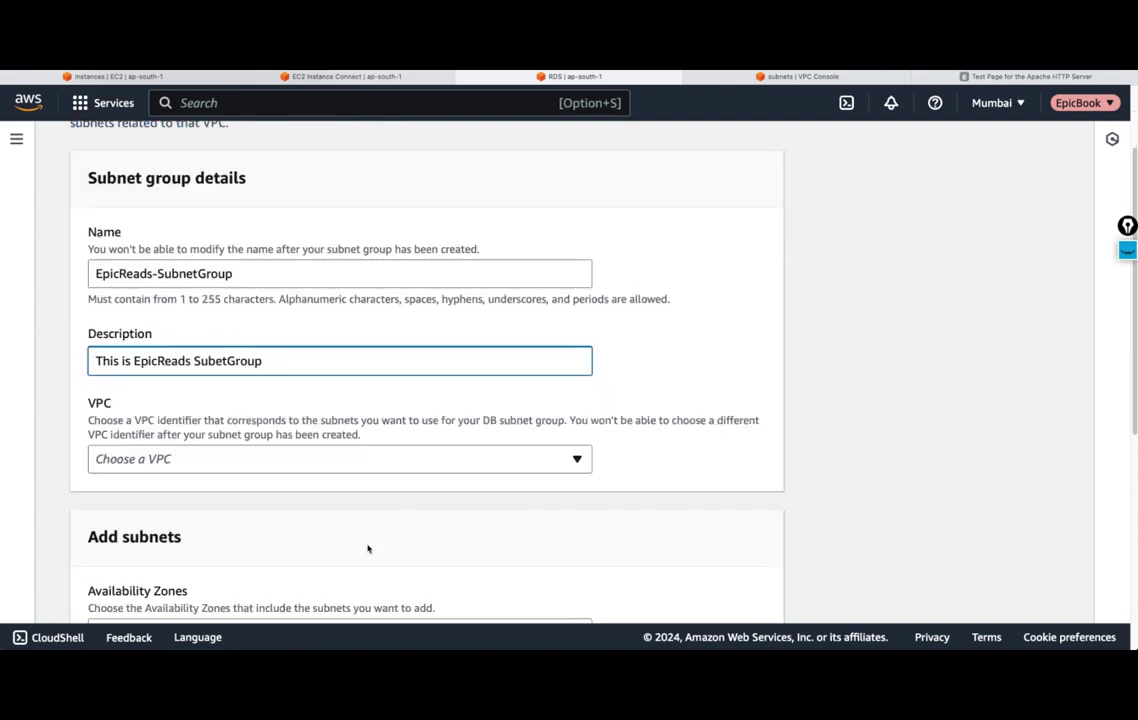
# Step: Select VPC-EpicReads and availability zones ap-south-1a and ap-south-1b
pyautogui.click(257, 466)
pyautogui.click(300, 486)
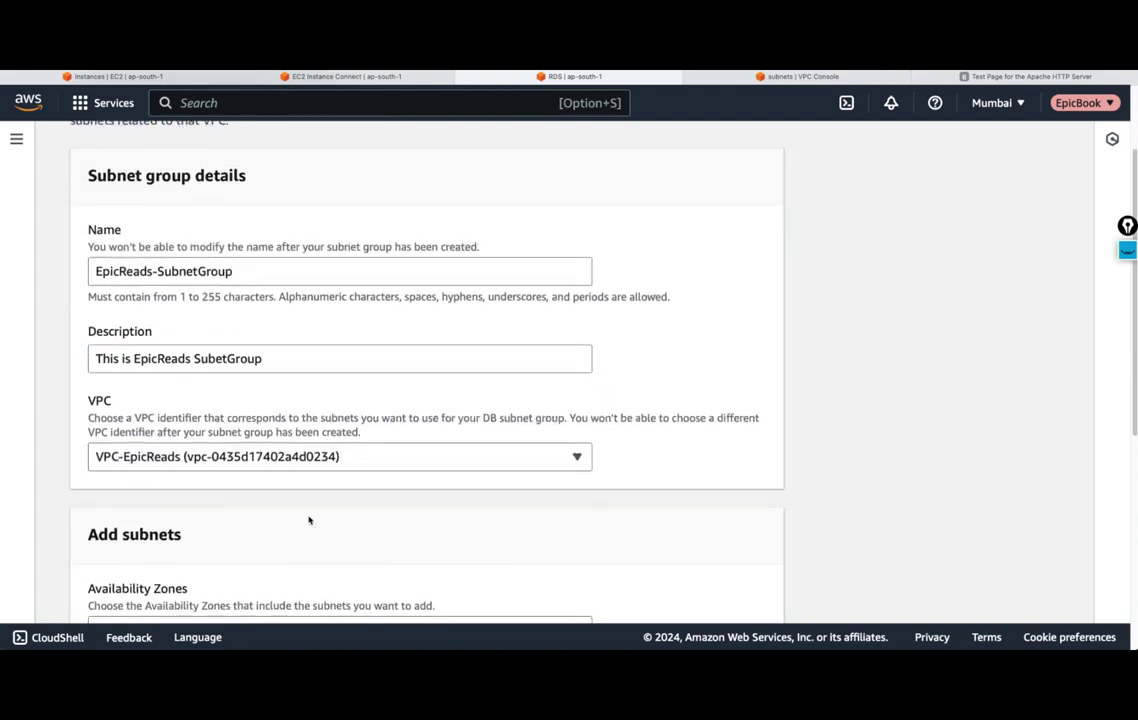
pyautogui.scroll(-5, 307, 518)
pyautogui.click(265, 238)
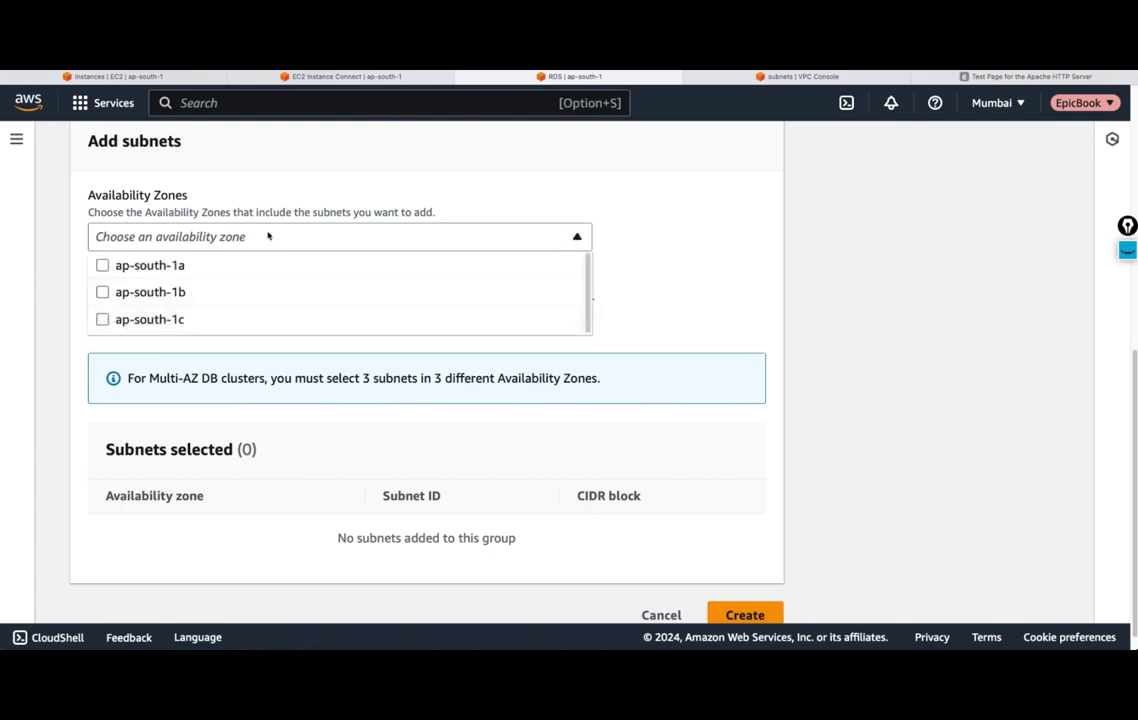
pyautogui.click(146, 268)
pyautogui.click(157, 294)
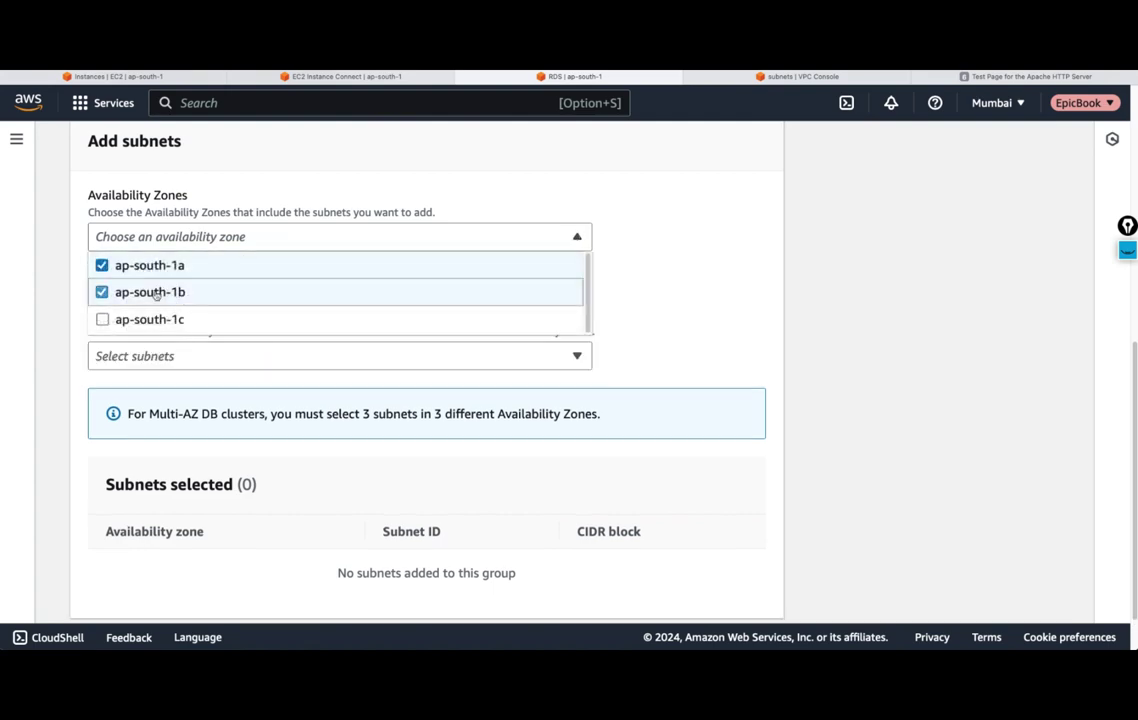
pyautogui.click(643, 358)
# Step: Add private subnets 10.0.1.0/24 and 10.0.2.0/24, verifying them in the VPC console
pyautogui.click(577, 356)
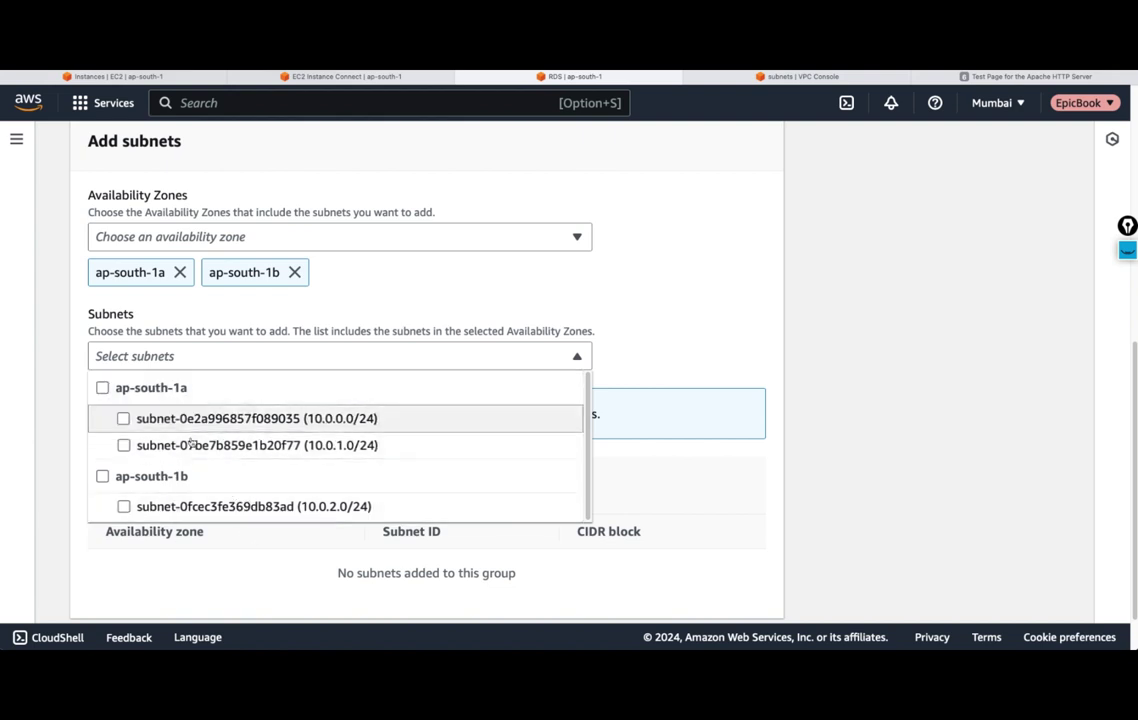
pyautogui.click(123, 446)
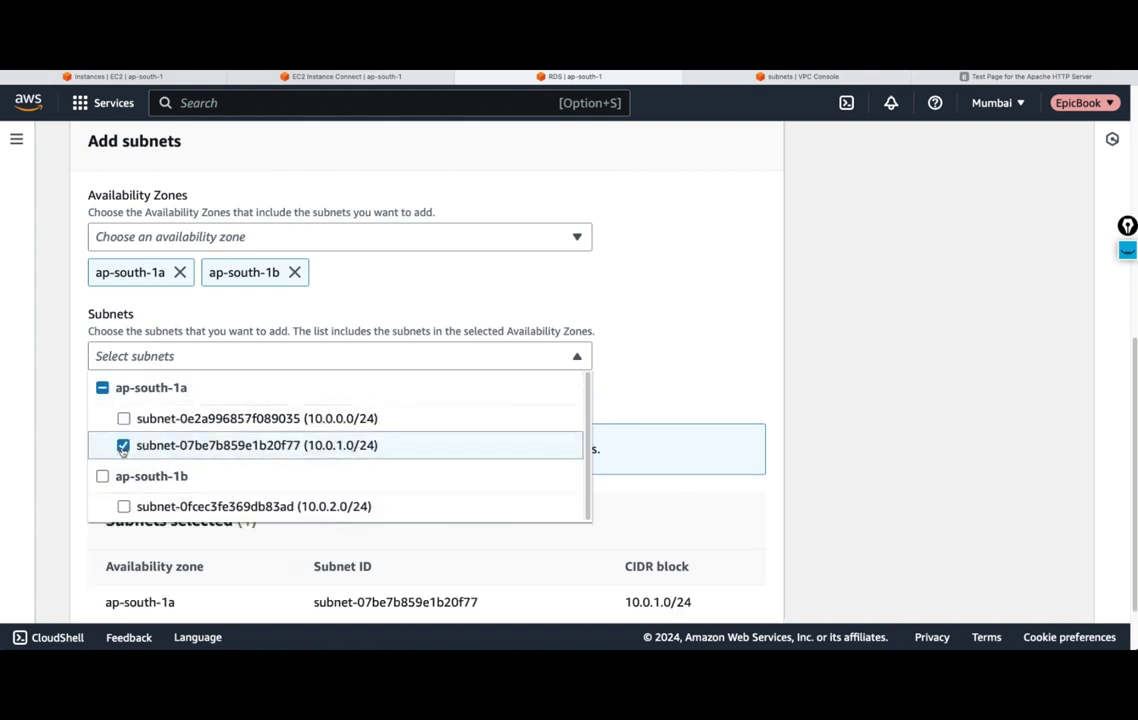
pyautogui.click(123, 507)
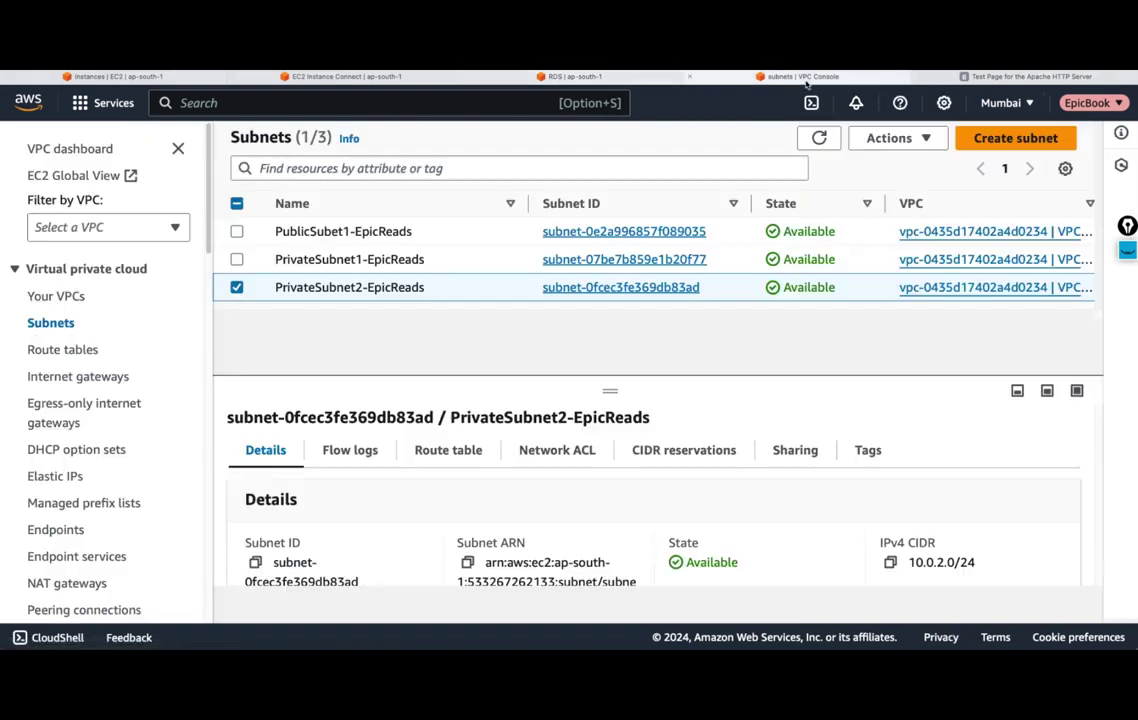
pyautogui.click(800, 76)
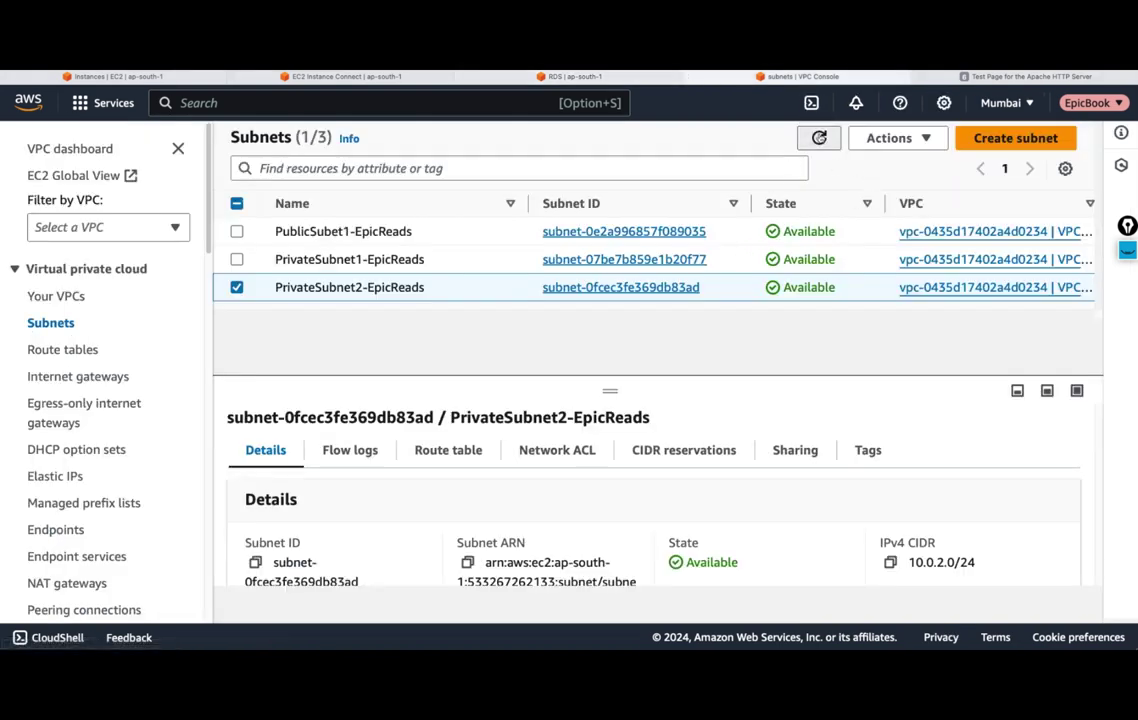
pyautogui.click(819, 138)
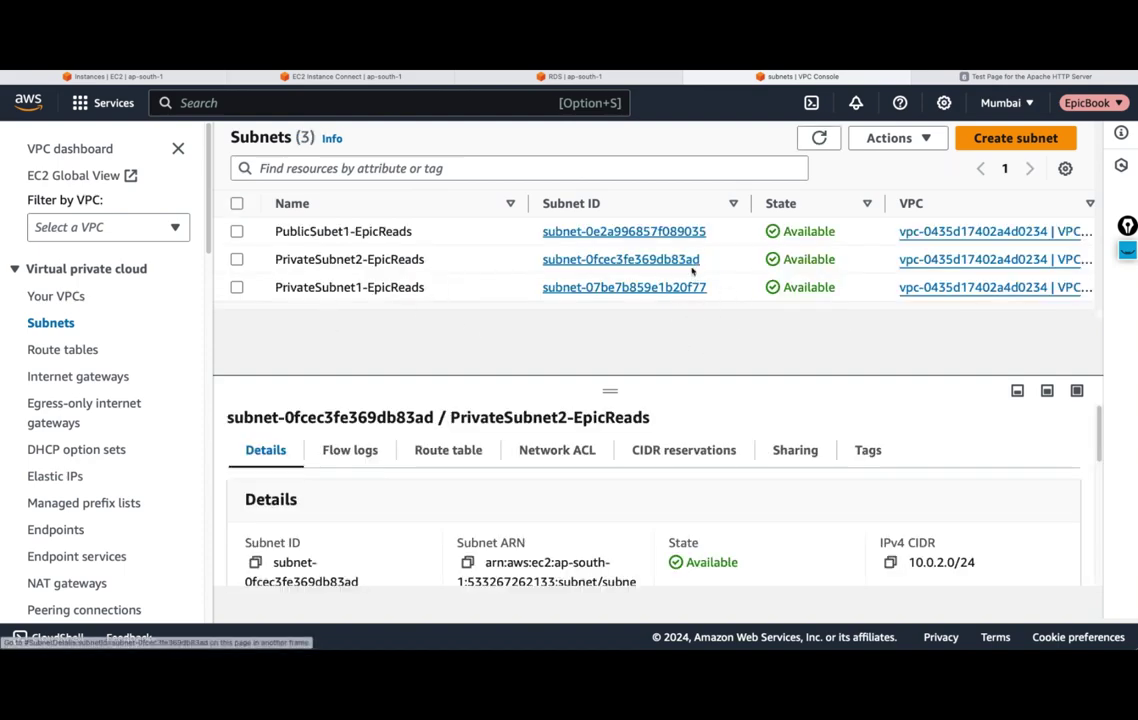
pyautogui.click(575, 77)
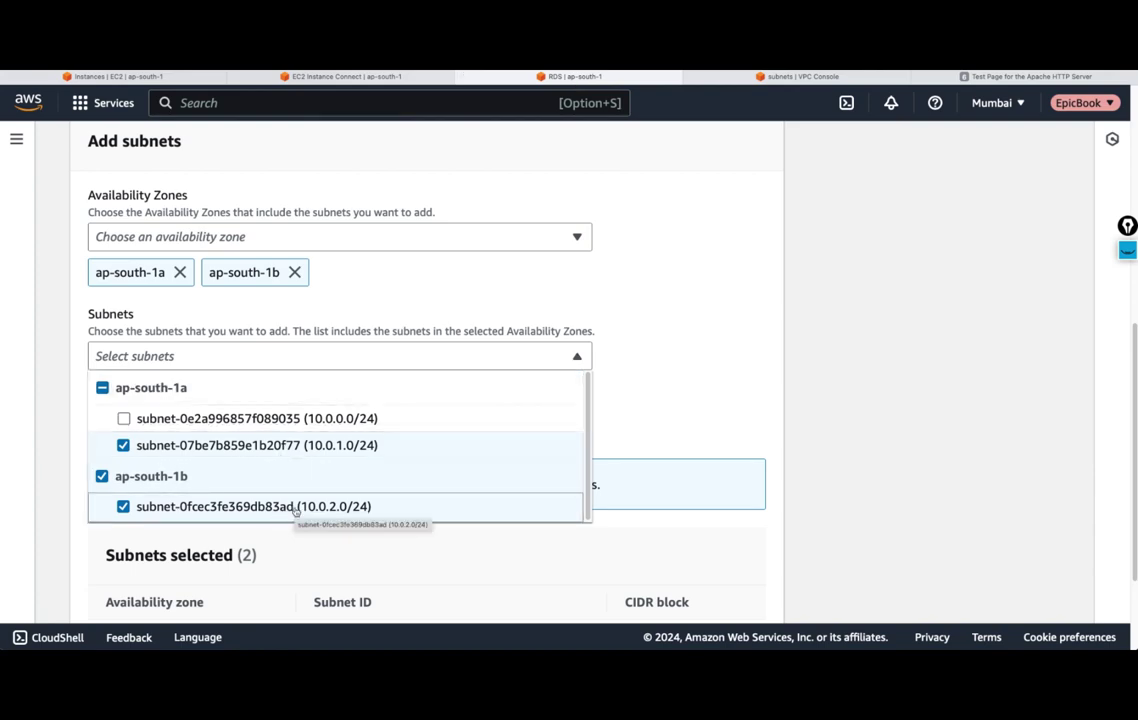
# Step: Create the EpicReads-SubnetGroup subnet group and switch to the tutorial document
pyautogui.scroll(-3, 381, 445)
pyautogui.click(686, 385)
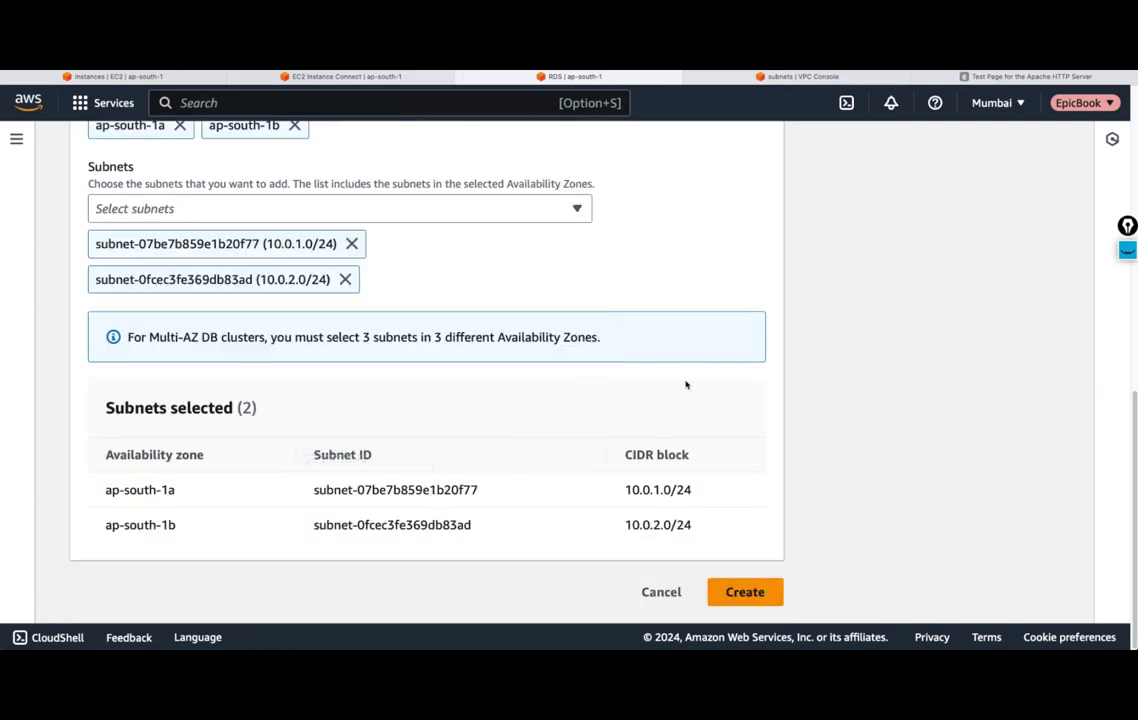
pyautogui.click(747, 591)
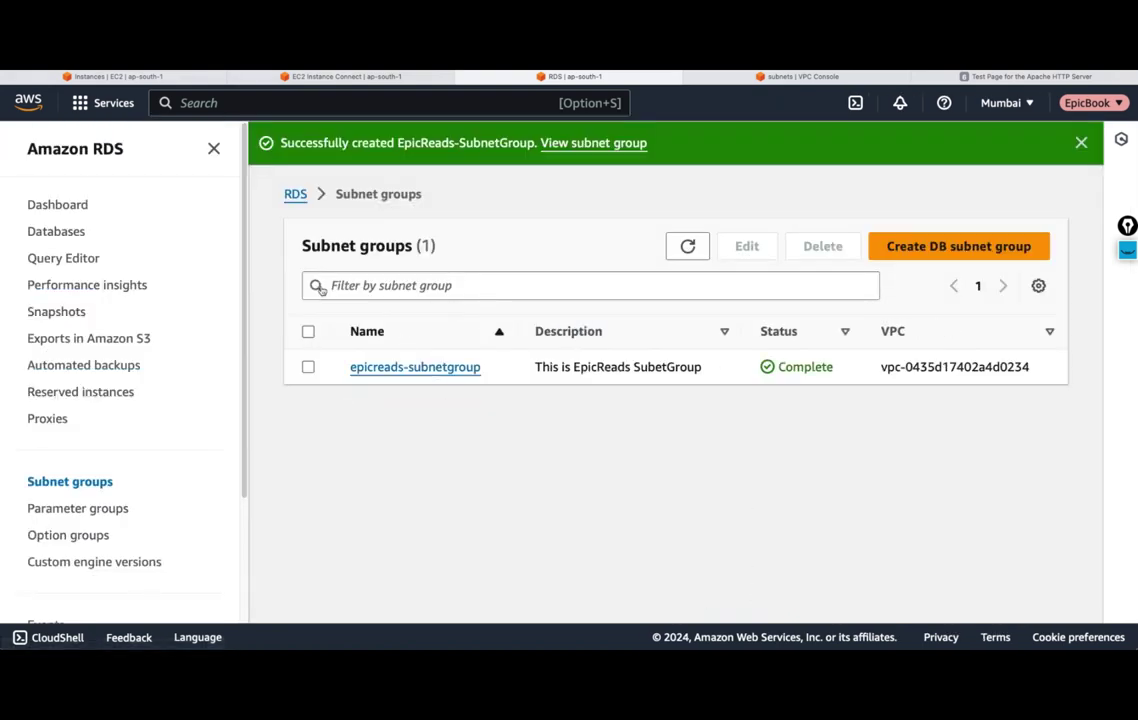
pyautogui.press('super+Tab')
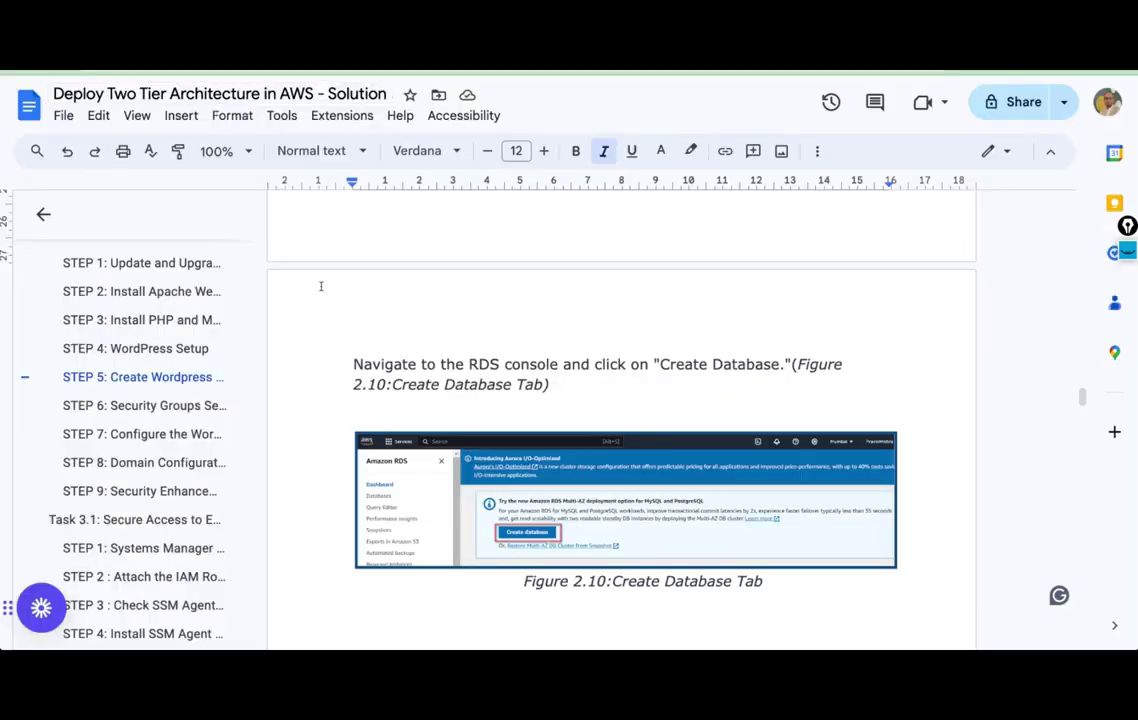
# Step: Read tutorial Figures 2.10–2.13 on database creation, then open the RDS Databases list
pyautogui.scroll(-5, 587, 521)
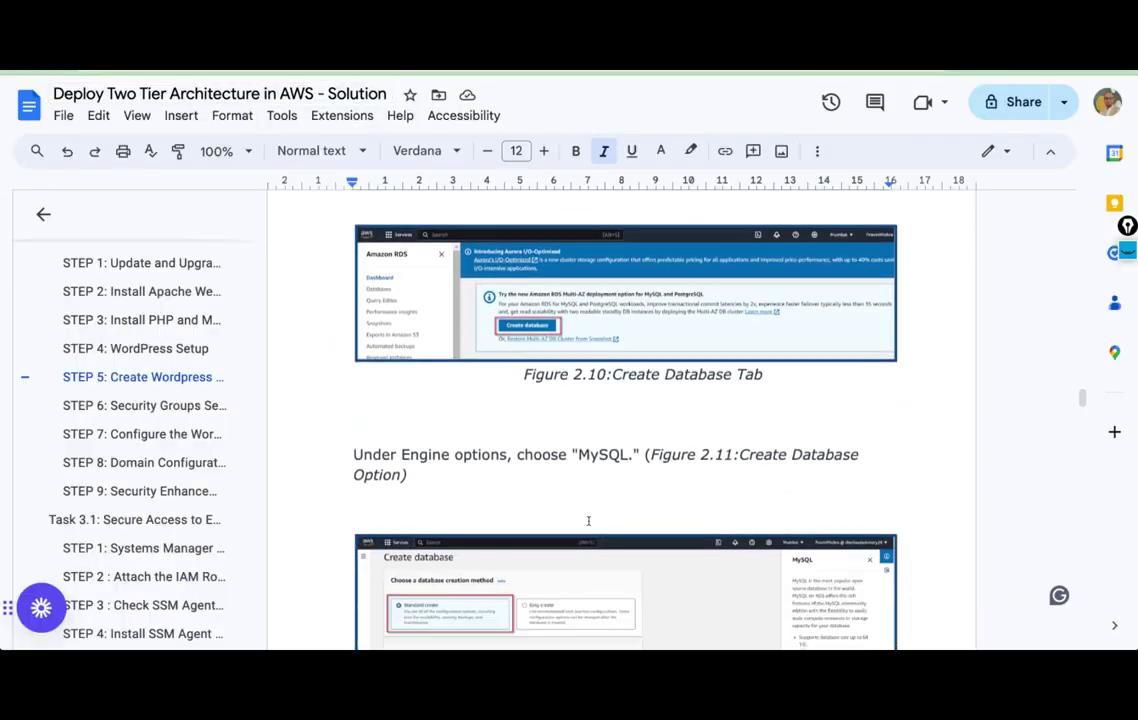
pyautogui.scroll(-7, 589, 521)
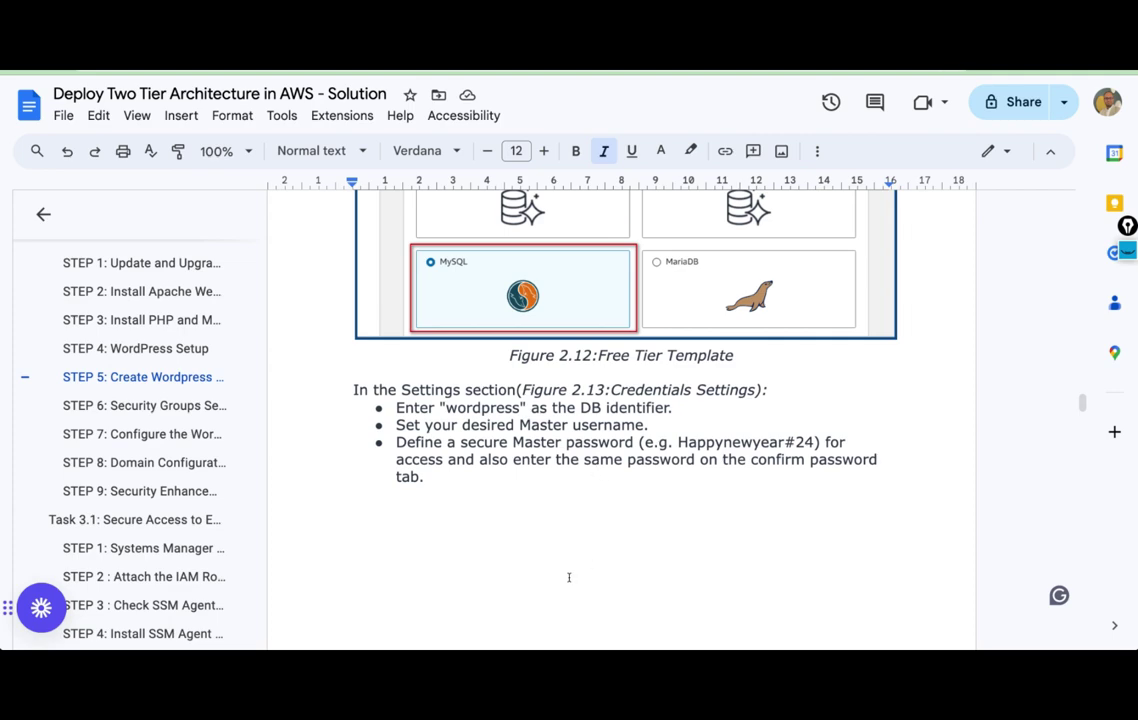
pyautogui.scroll(-10, 569, 577)
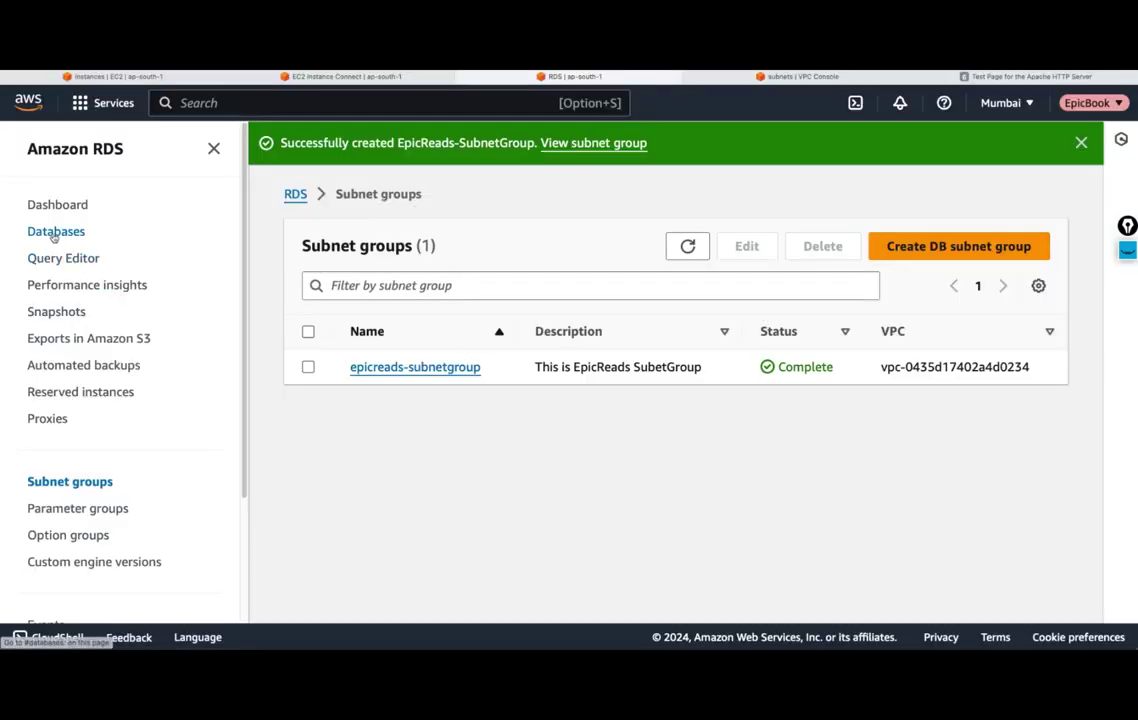
pyautogui.click(53, 232)
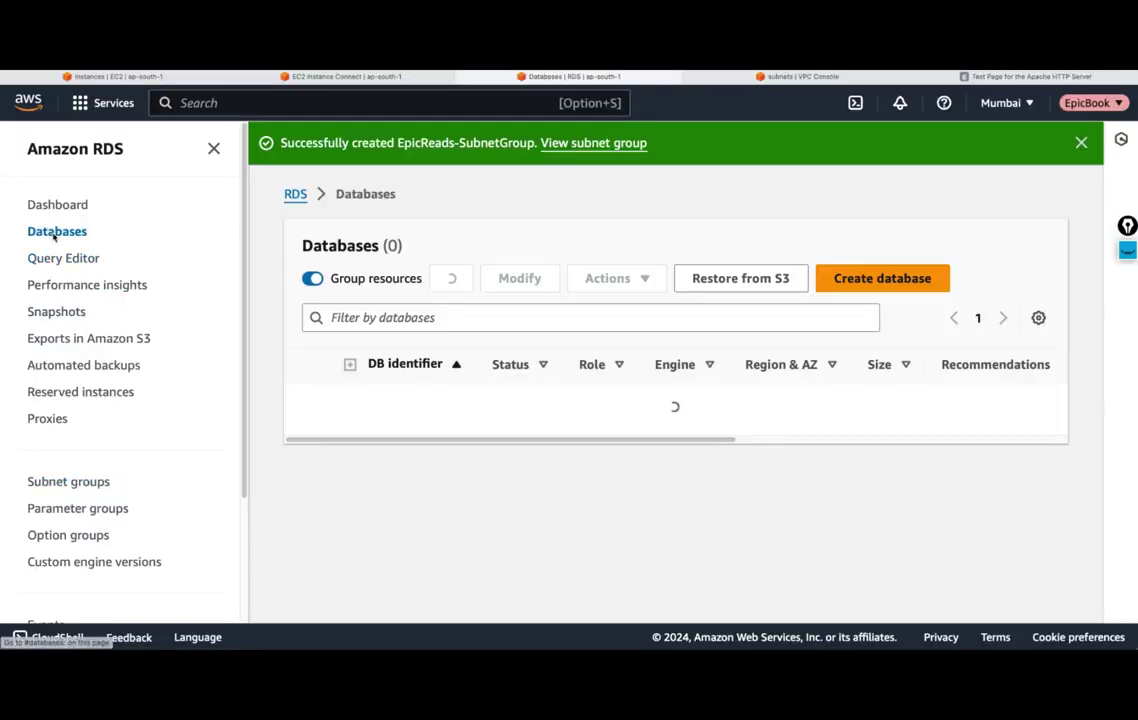
# Step: Start a new database and pick the MySQL engine
pyautogui.click(889, 284)
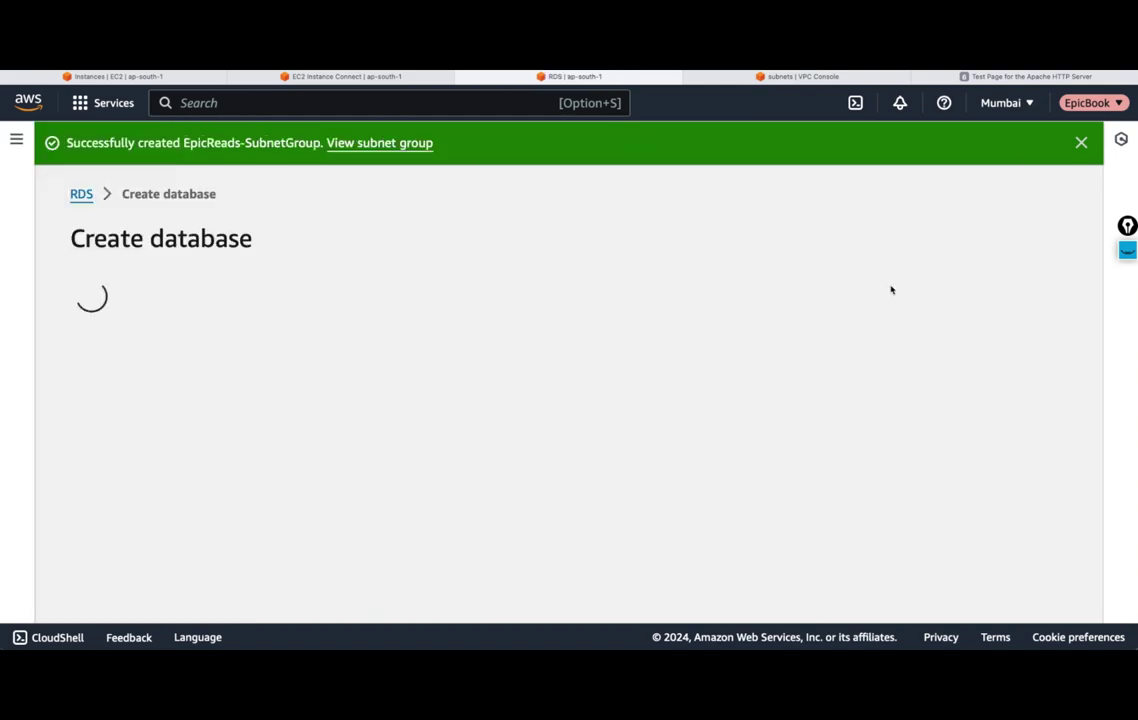
pyautogui.scroll(-1, 381, 419)
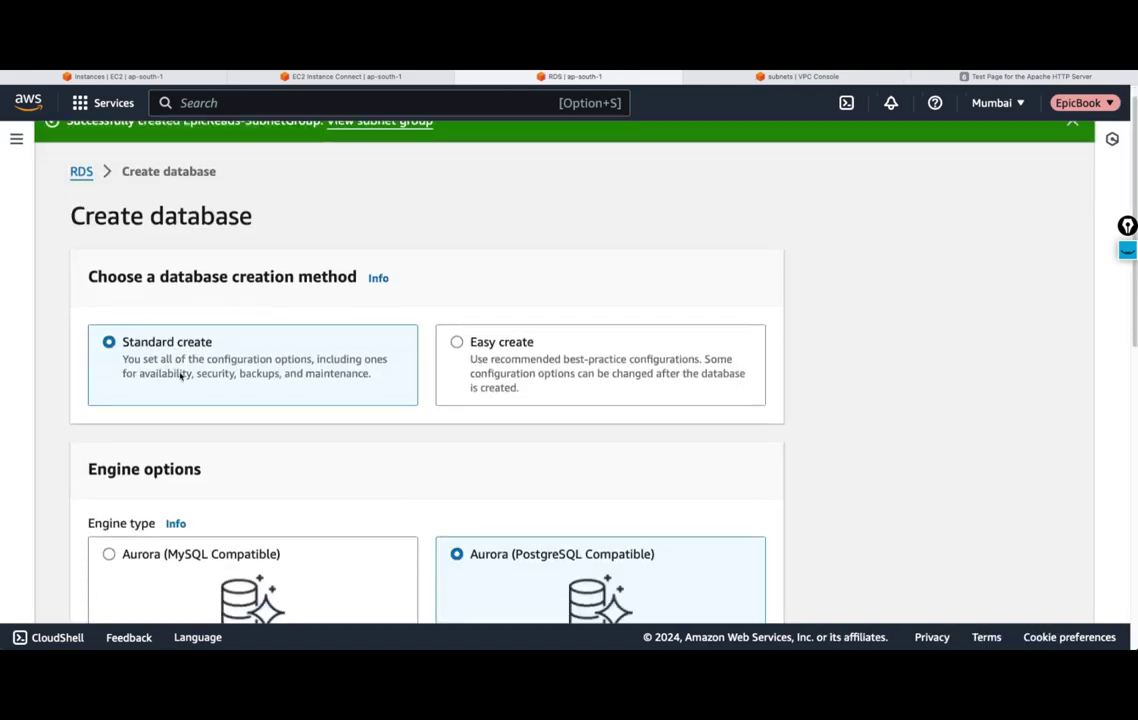
pyautogui.scroll(-4, 337, 401)
pyautogui.scroll(-2, 250, 429)
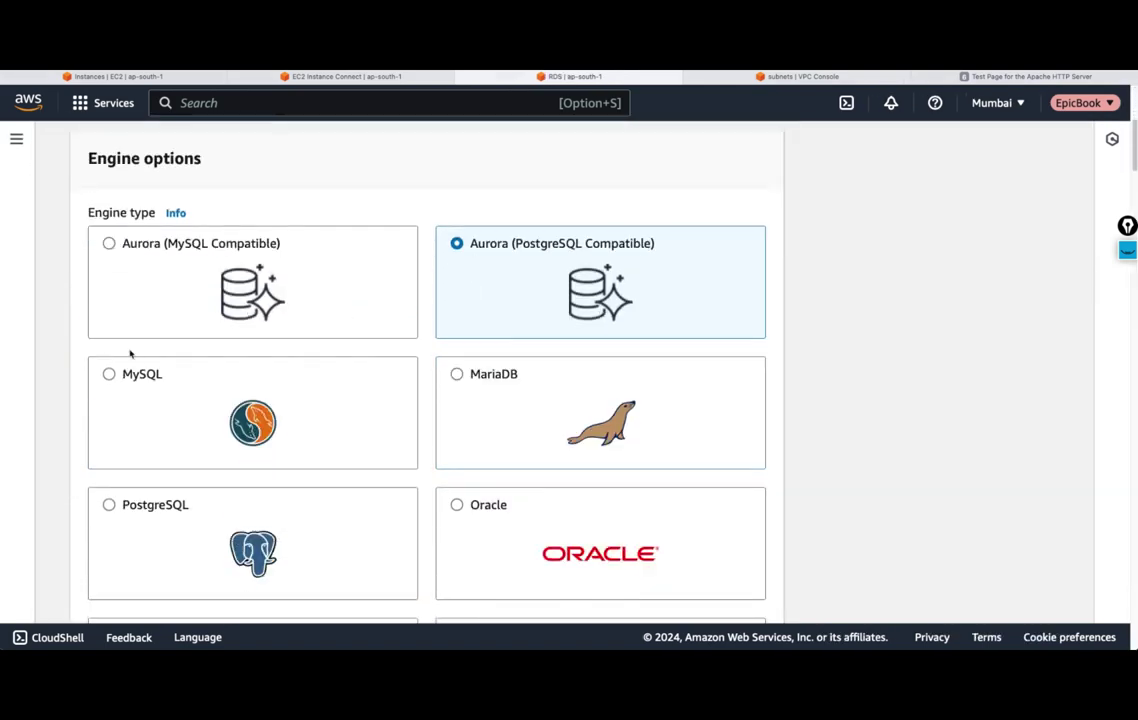
pyautogui.click(108, 375)
# Step: Choose the Free tier template and keep engine version MySQL 8.0.35
pyautogui.scroll(-15, 340, 440)
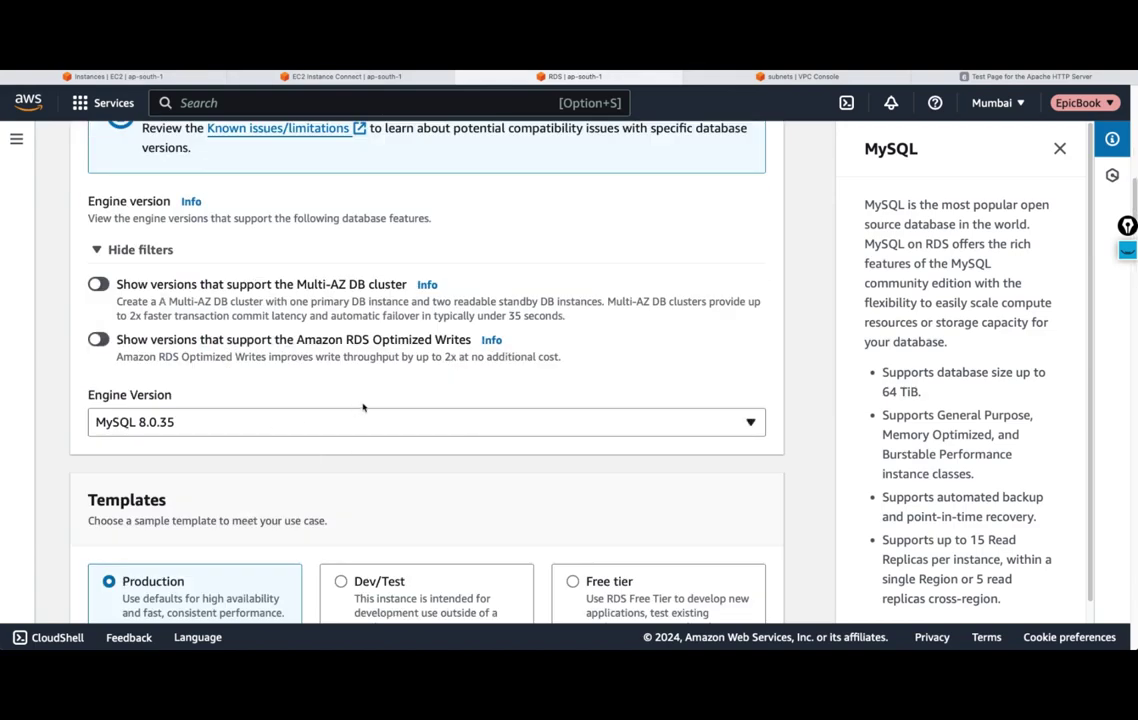
pyautogui.scroll(4, 363, 408)
pyautogui.scroll(-2, 443, 399)
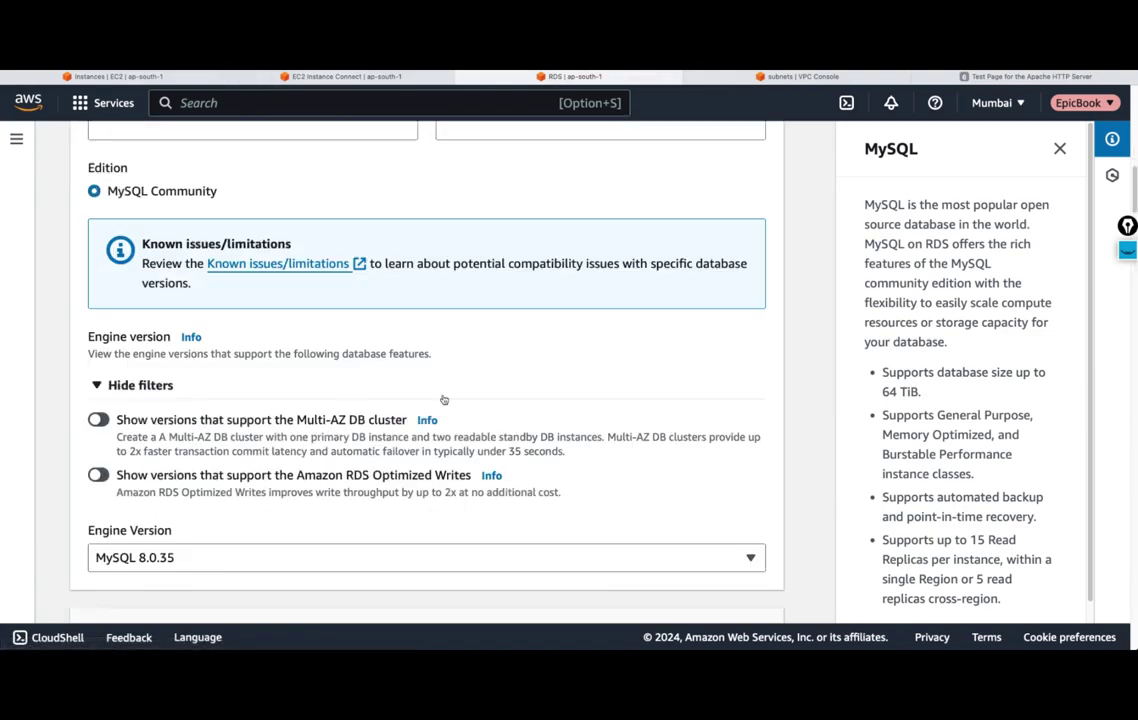
pyautogui.scroll(-2, 443, 399)
pyautogui.scroll(10, 443, 399)
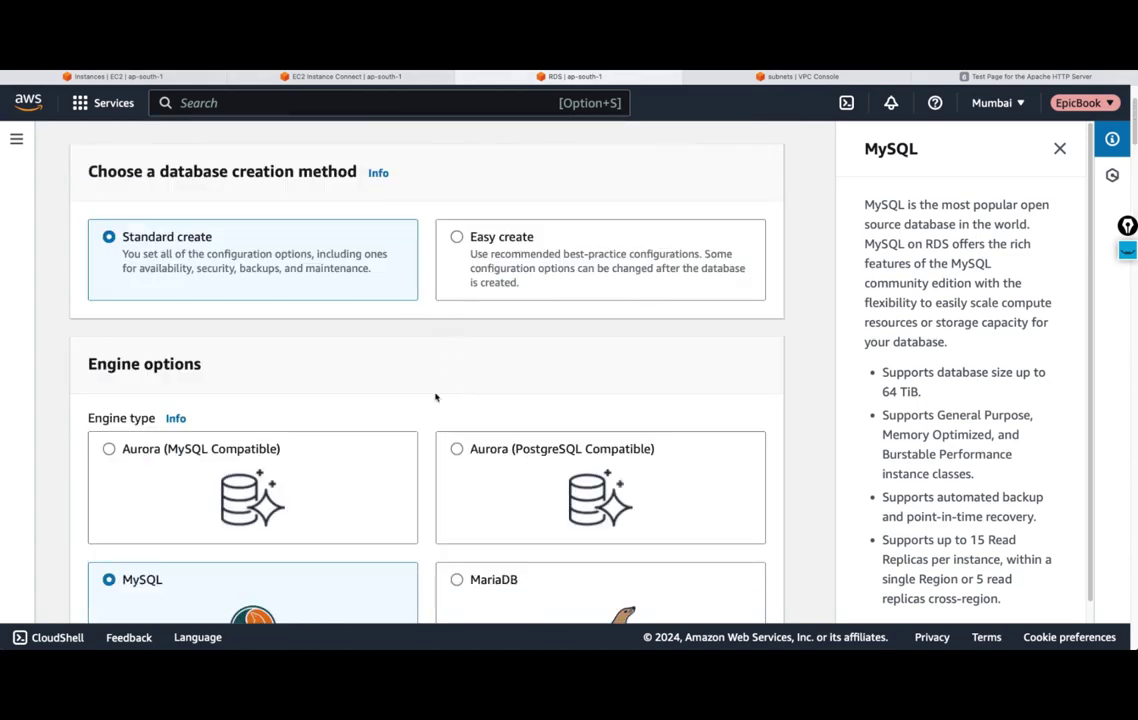
pyautogui.scroll(-12, 435, 397)
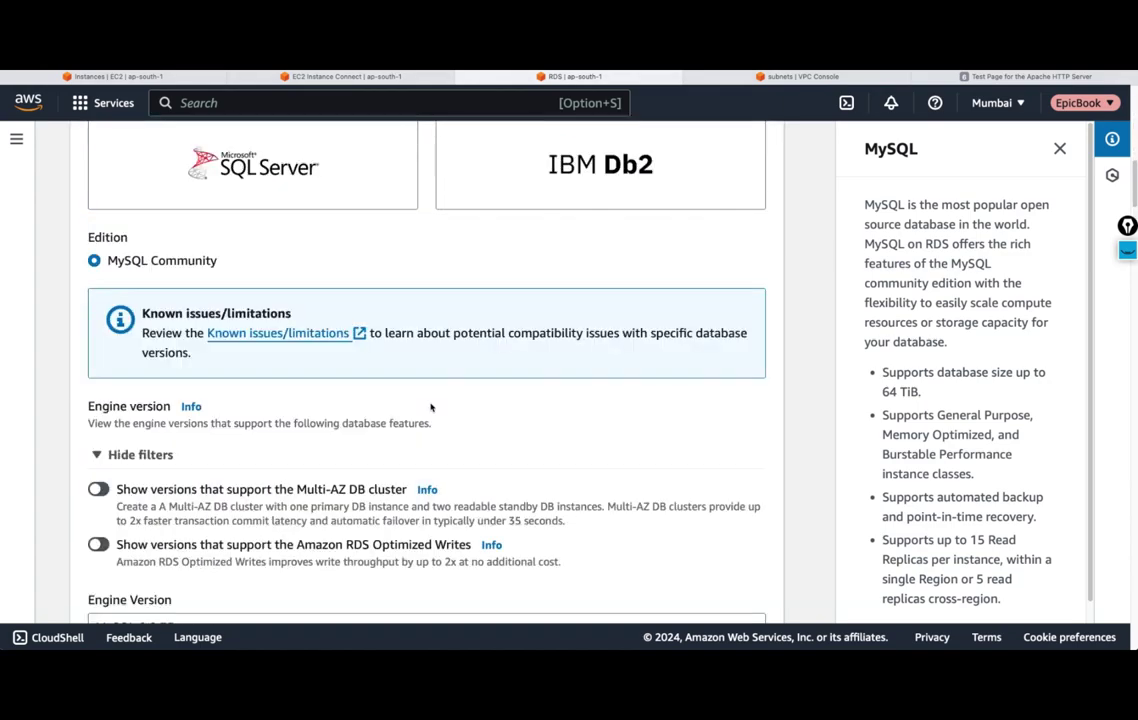
pyautogui.scroll(-4, 431, 407)
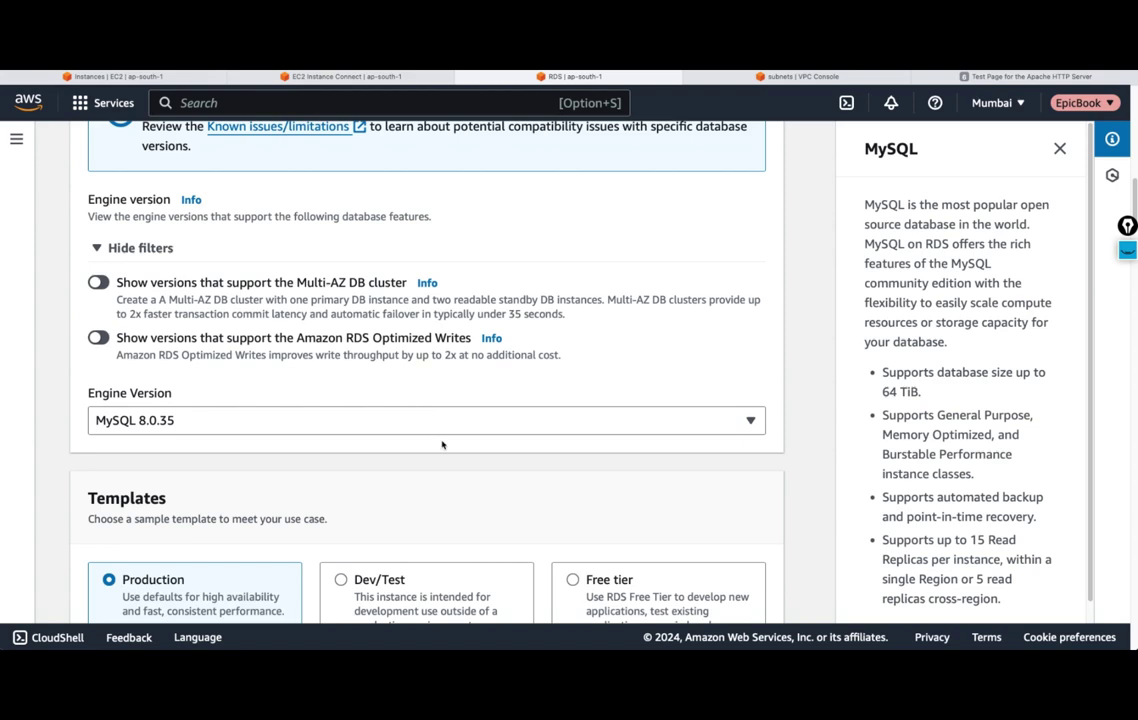
pyautogui.scroll(-2, 442, 444)
pyautogui.click(575, 472)
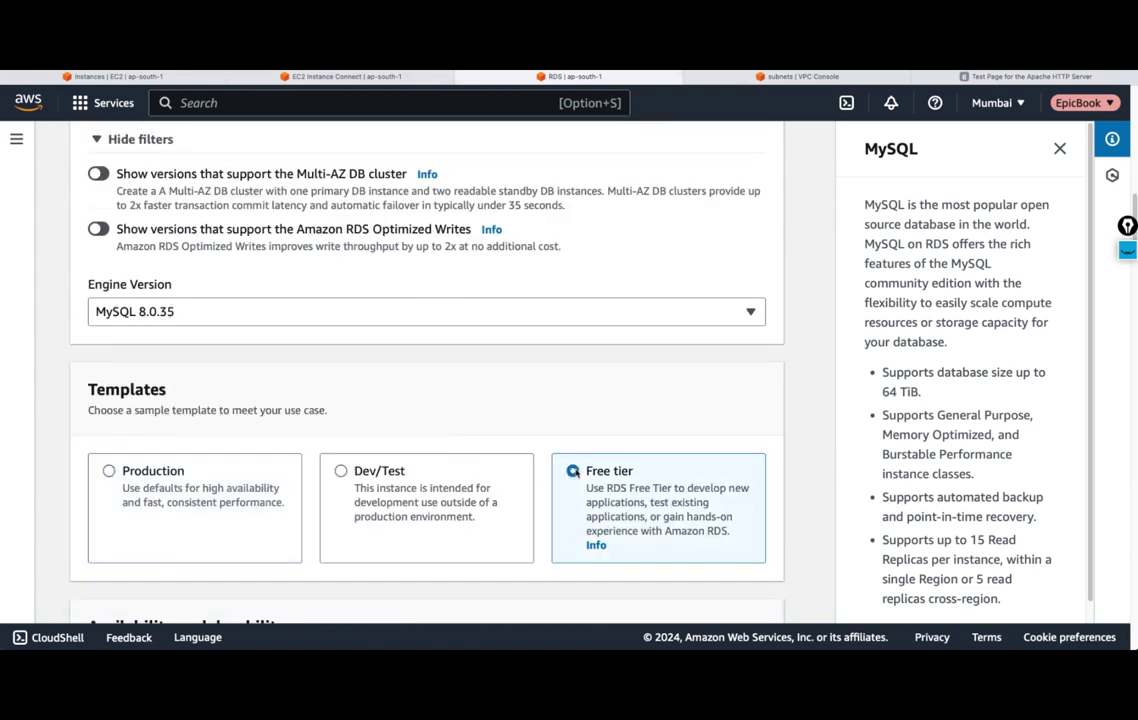
pyautogui.scroll(1, 259, 335)
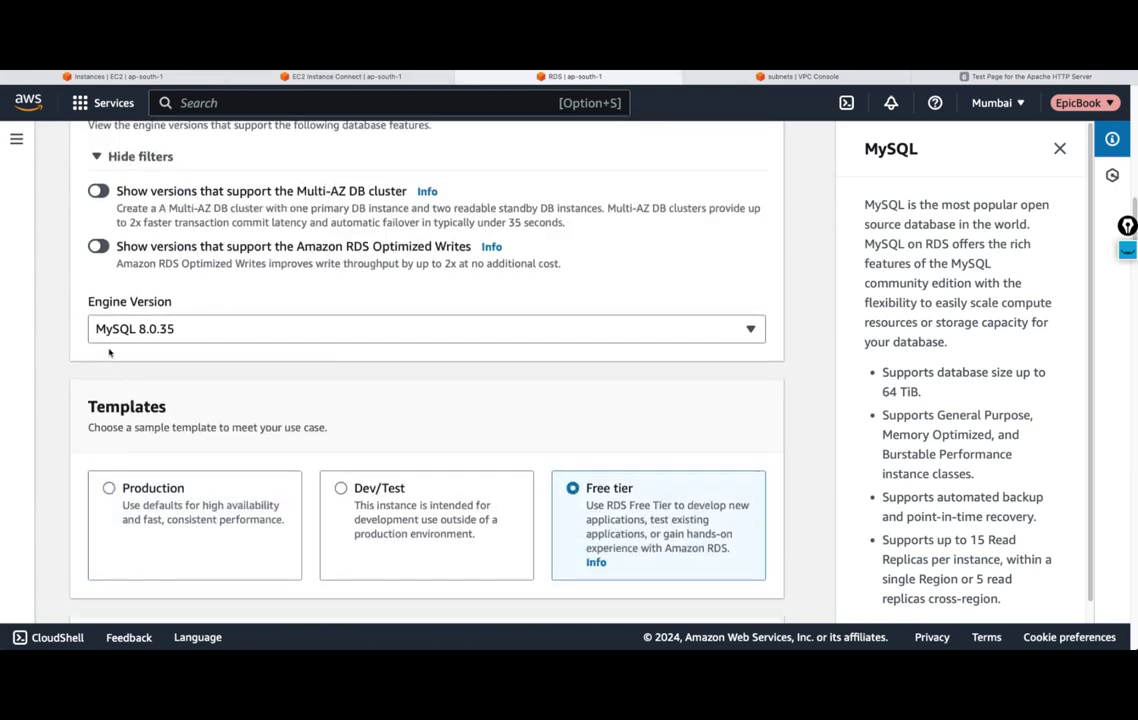
pyautogui.click(158, 333)
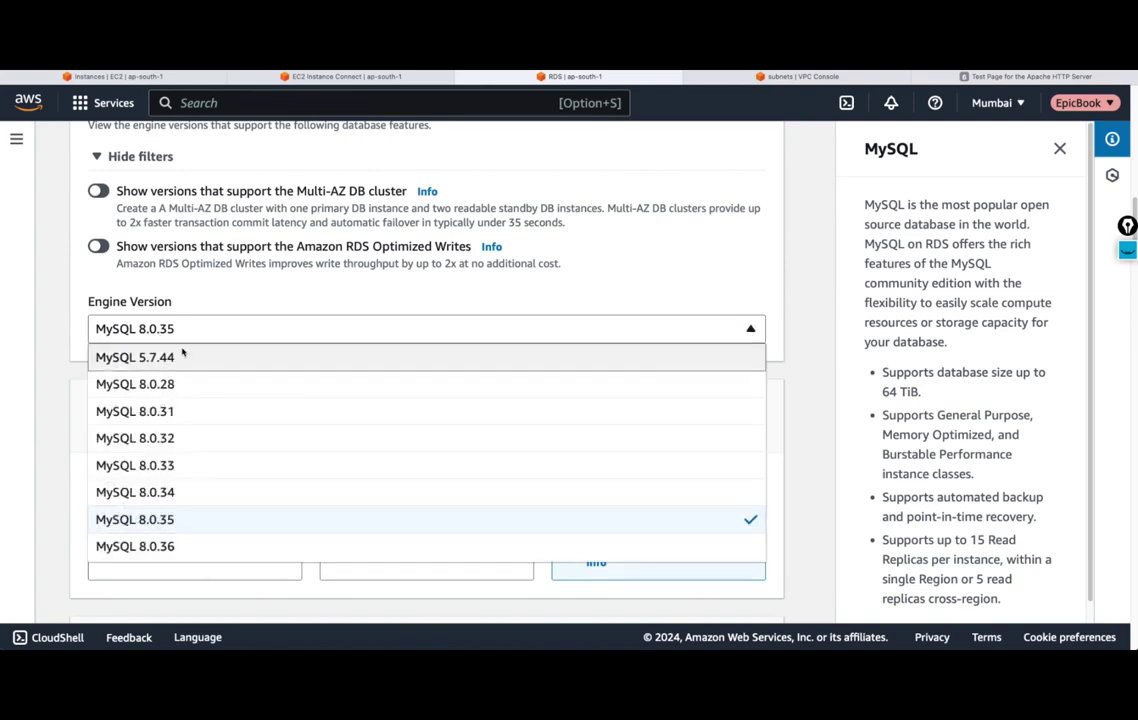
pyautogui.click(160, 519)
pyautogui.scroll(-5, 445, 478)
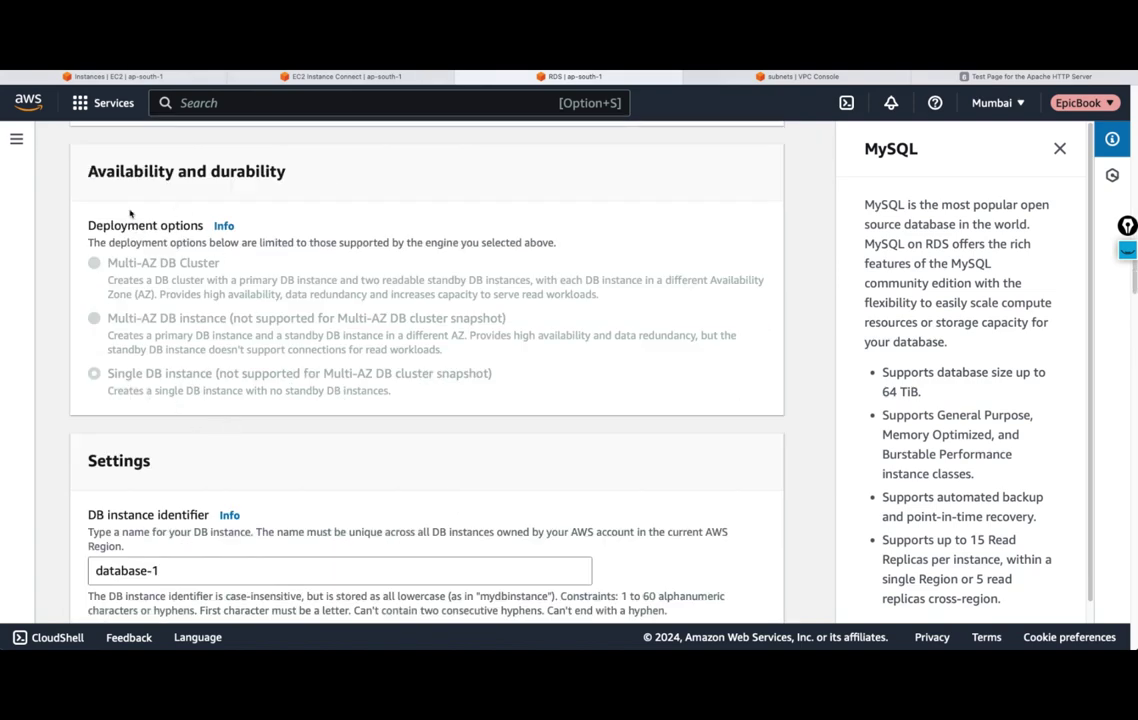
# Step: Have RDS auto-generate the master password
pyautogui.scroll(-4, 256, 325)
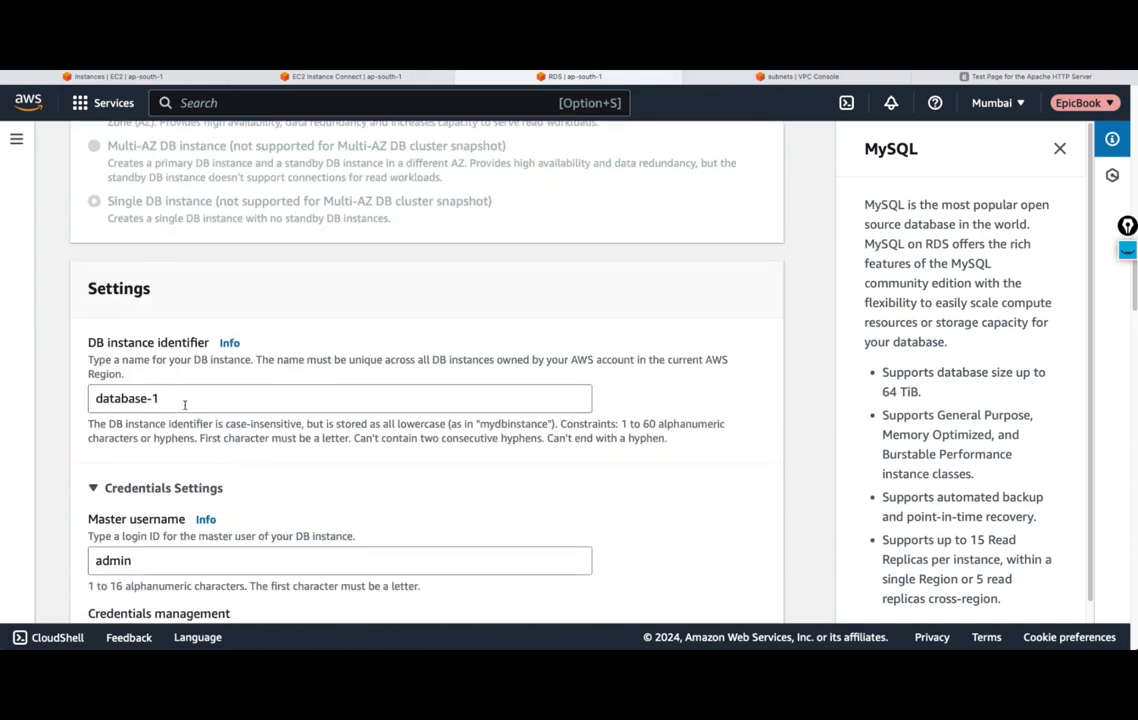
pyautogui.moveTo(184, 404); pyautogui.dragTo(18, 394)
pyautogui.scroll(-4, 349, 409)
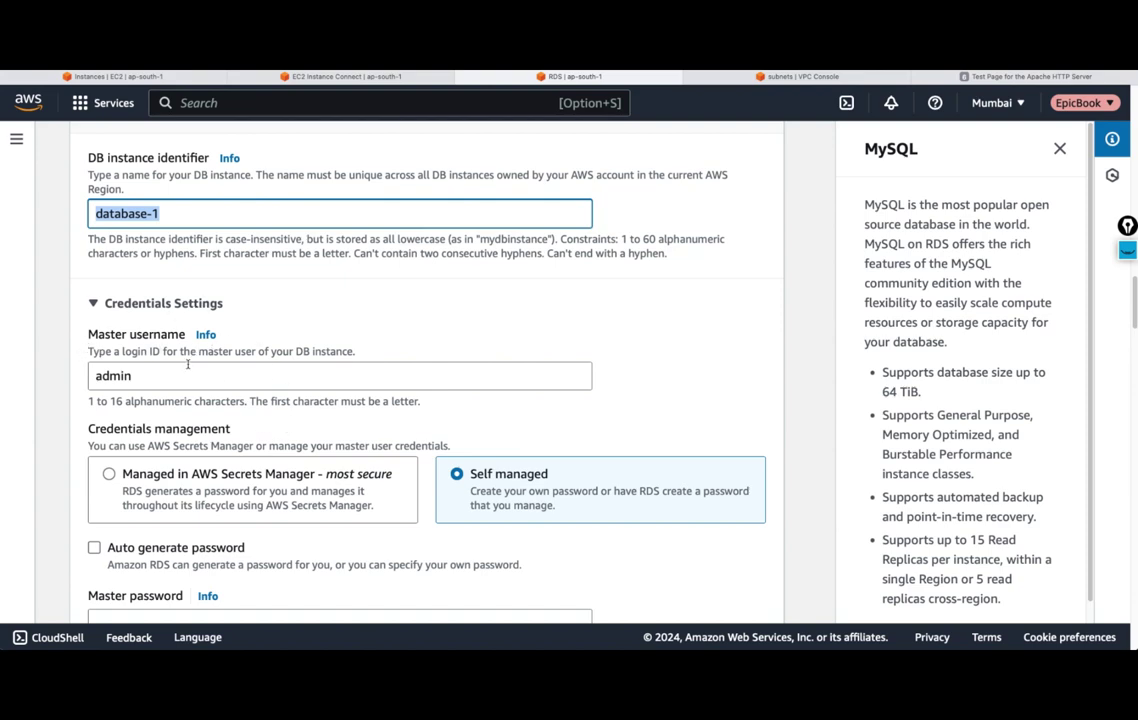
pyautogui.scroll(-2, 213, 404)
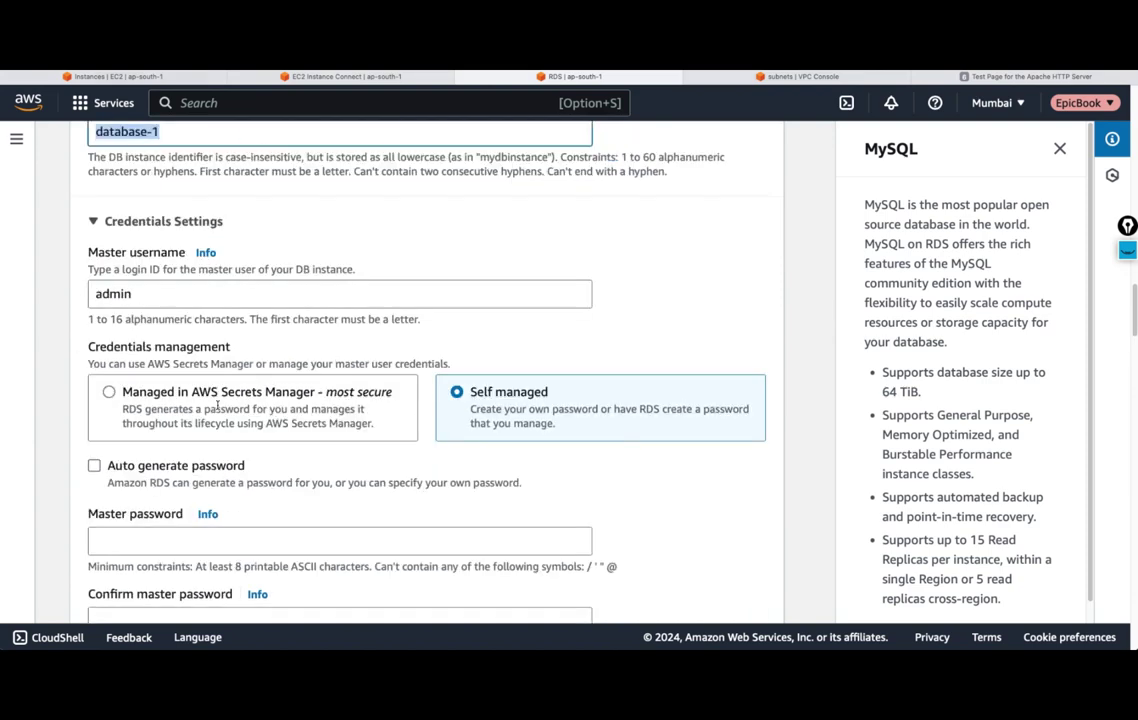
pyautogui.scroll(-2, 336, 437)
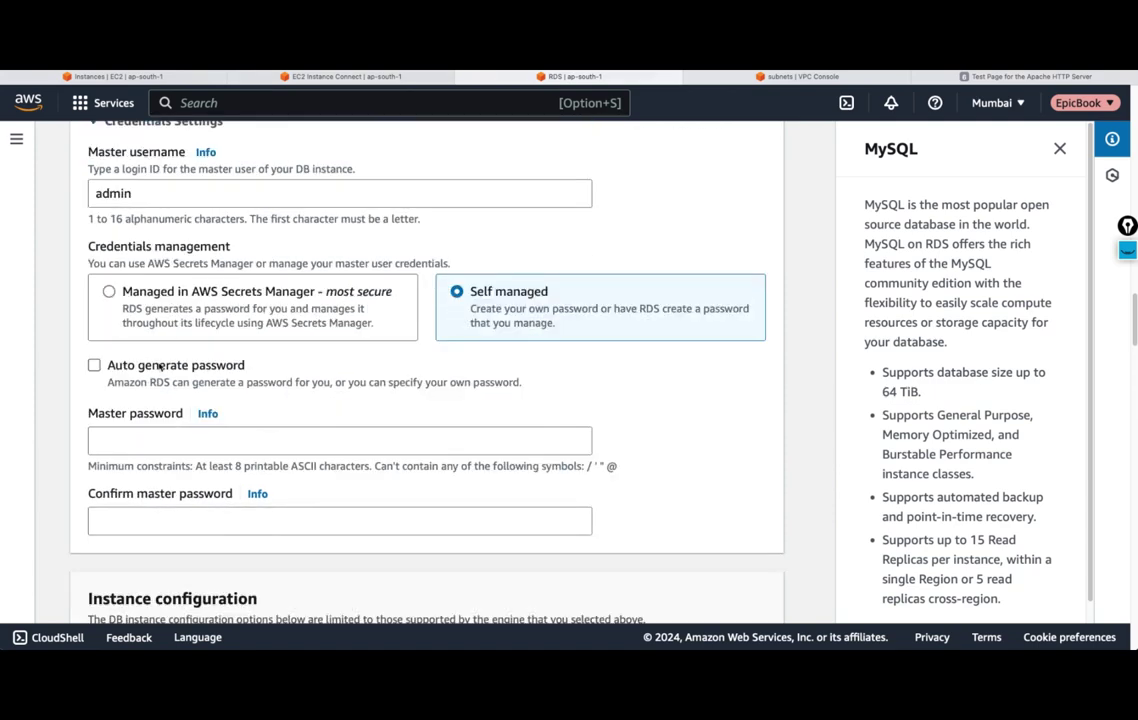
pyautogui.click(94, 366)
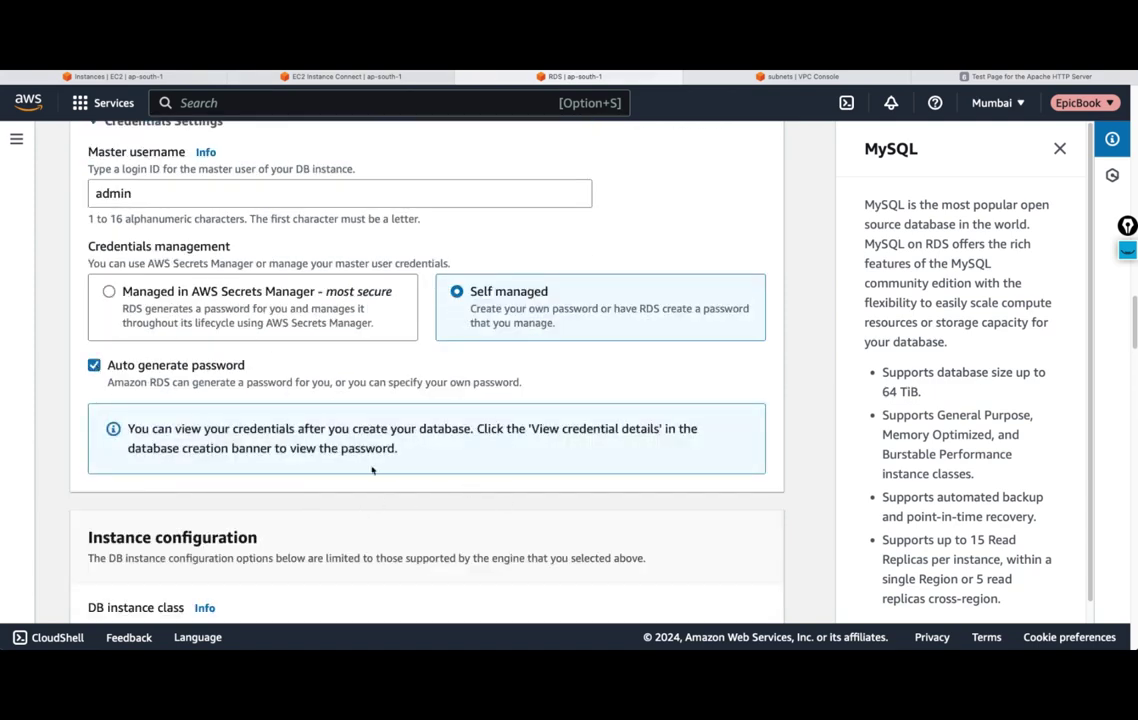
# Step: Keep db.t3.micro as the DB instance class
pyautogui.scroll(-6, 376, 440)
pyautogui.scroll(-3, 315, 451)
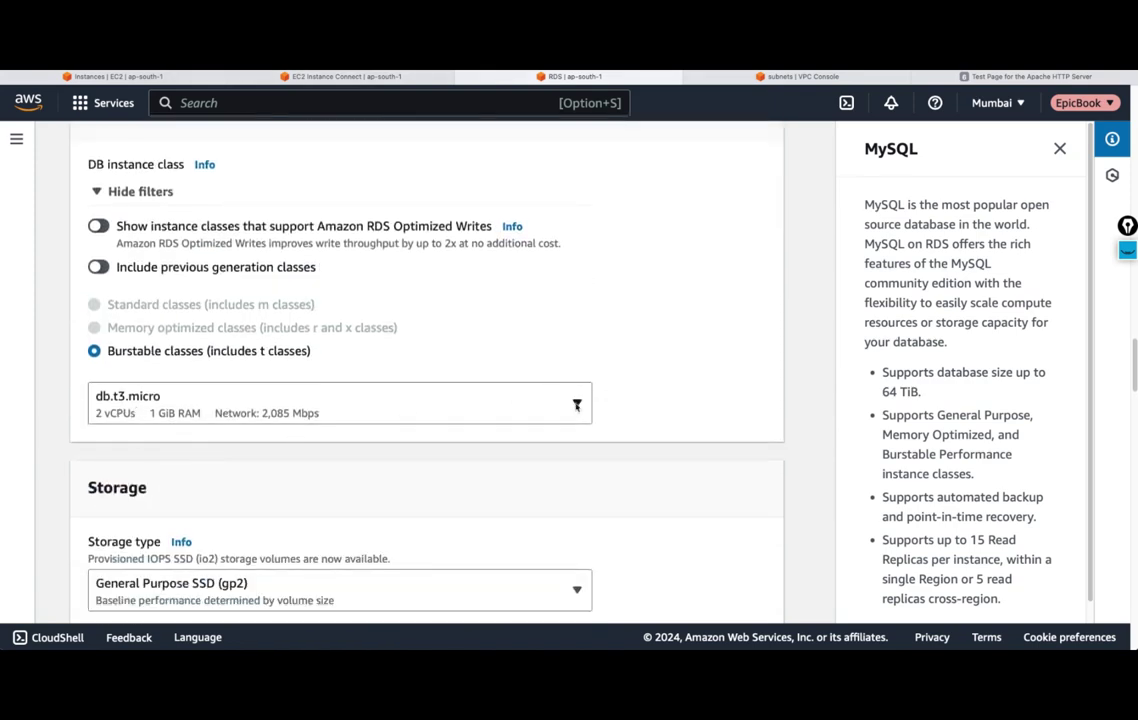
pyautogui.click(576, 402)
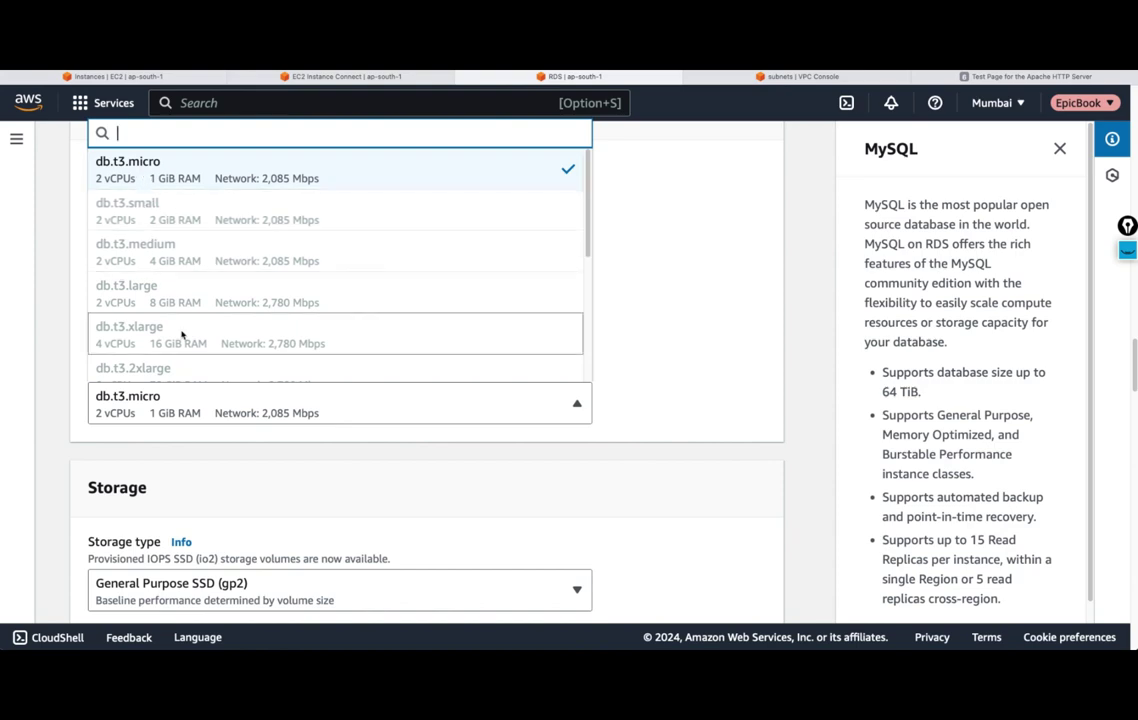
pyautogui.scroll(-5, 196, 262)
pyautogui.scroll(5, 213, 333)
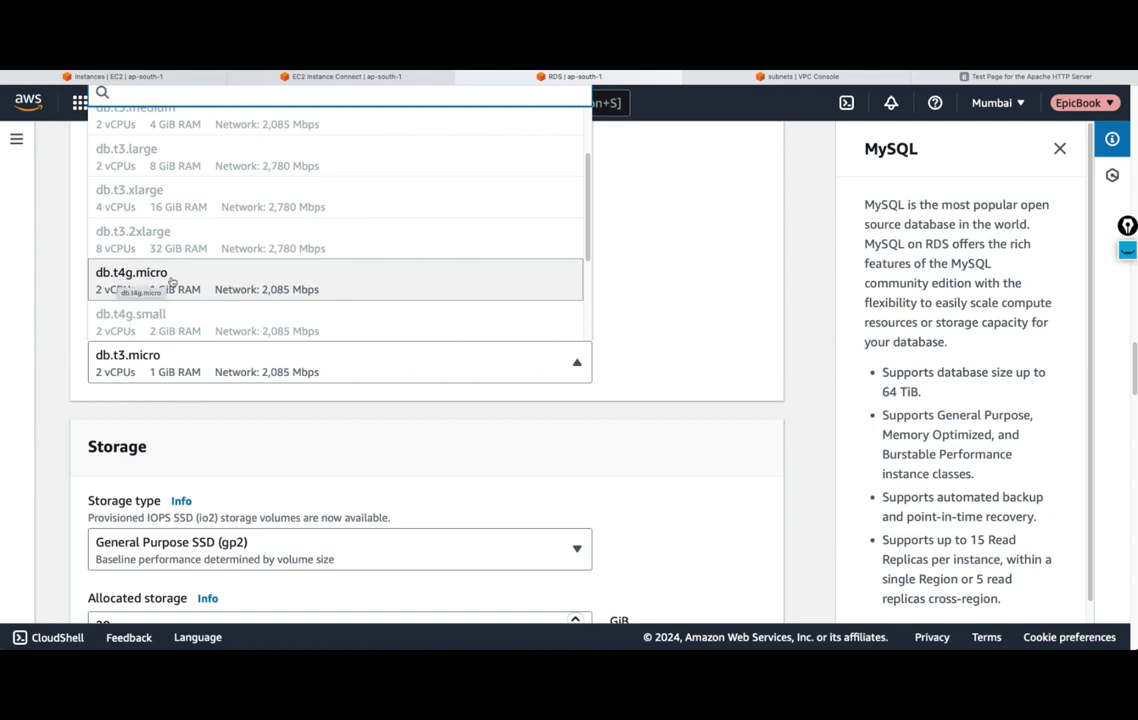
pyautogui.scroll(2, 180, 260)
pyautogui.click(729, 289)
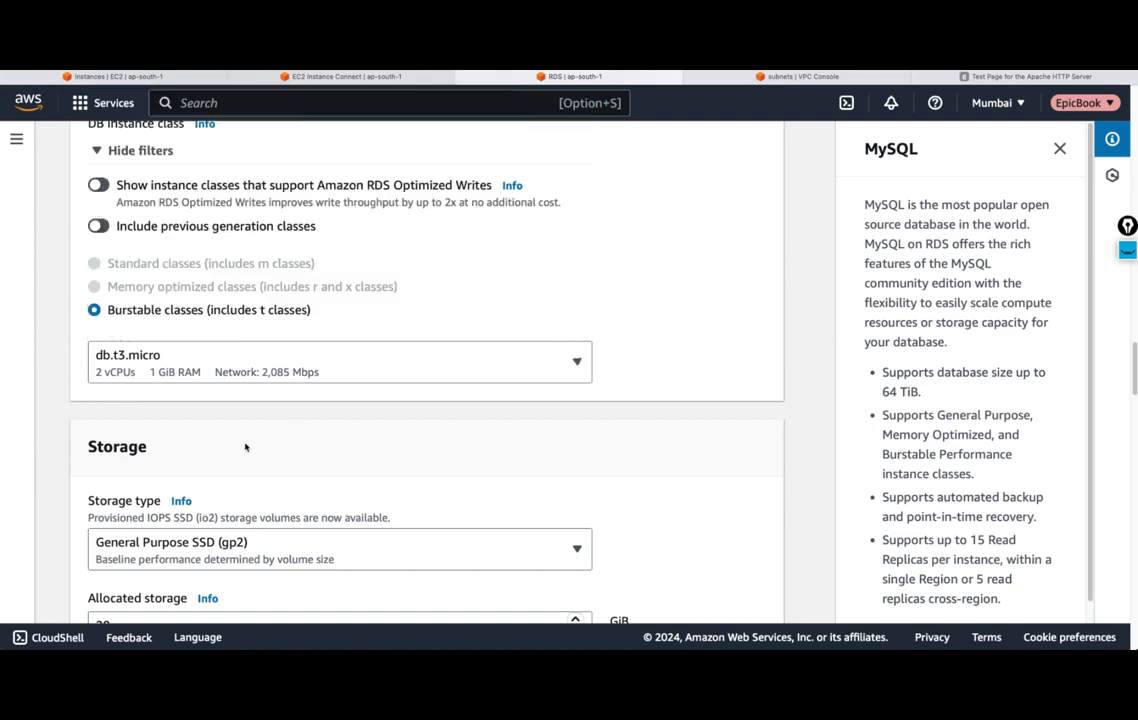
pyautogui.scroll(-3, 269, 465)
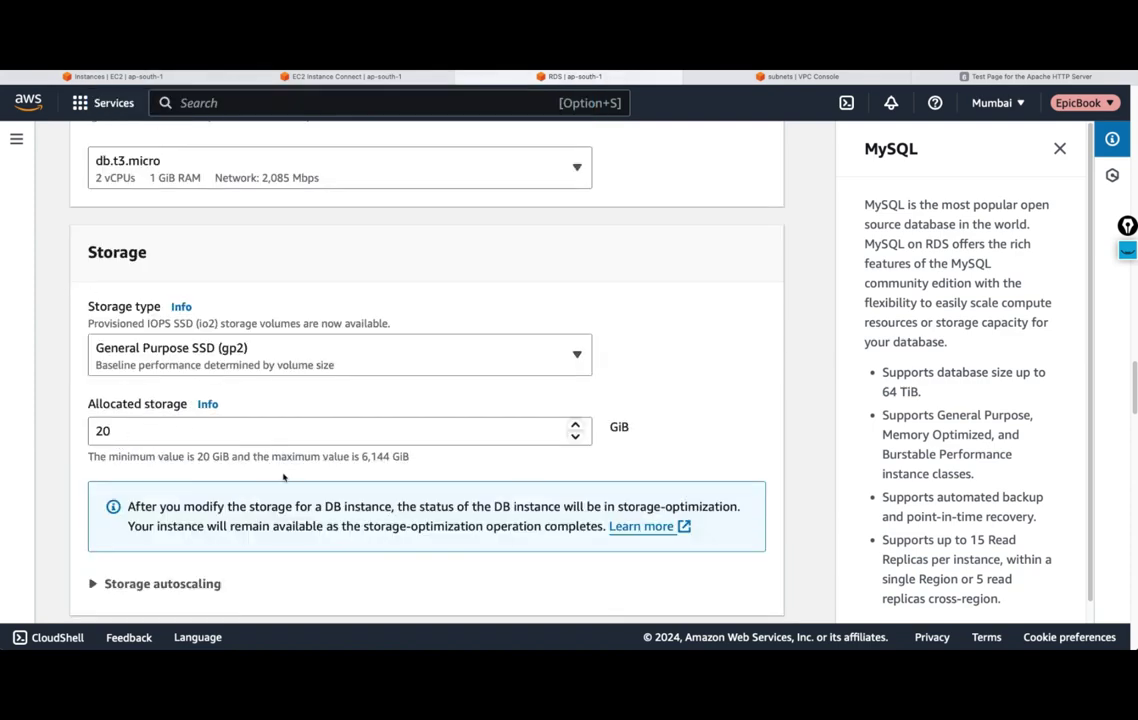
pyautogui.scroll(-3, 284, 478)
pyautogui.scroll(-1, 198, 432)
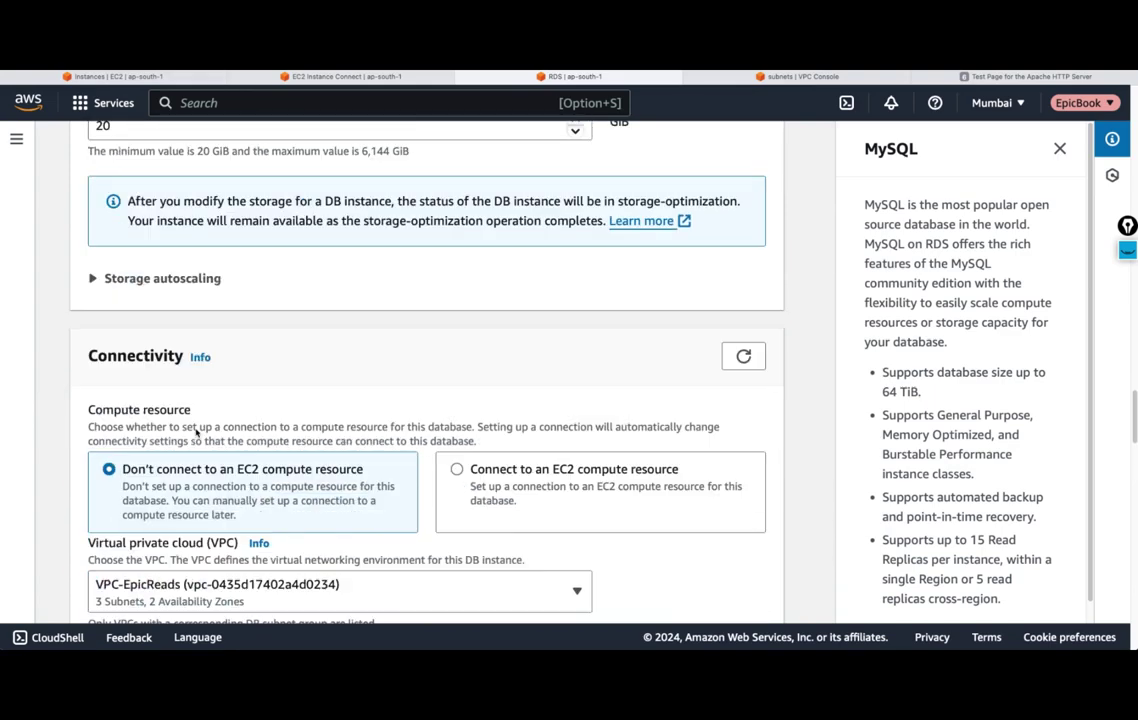
# Step: Keep VPC-EpicReads as the database's VPC
pyautogui.scroll(-2, 220, 390)
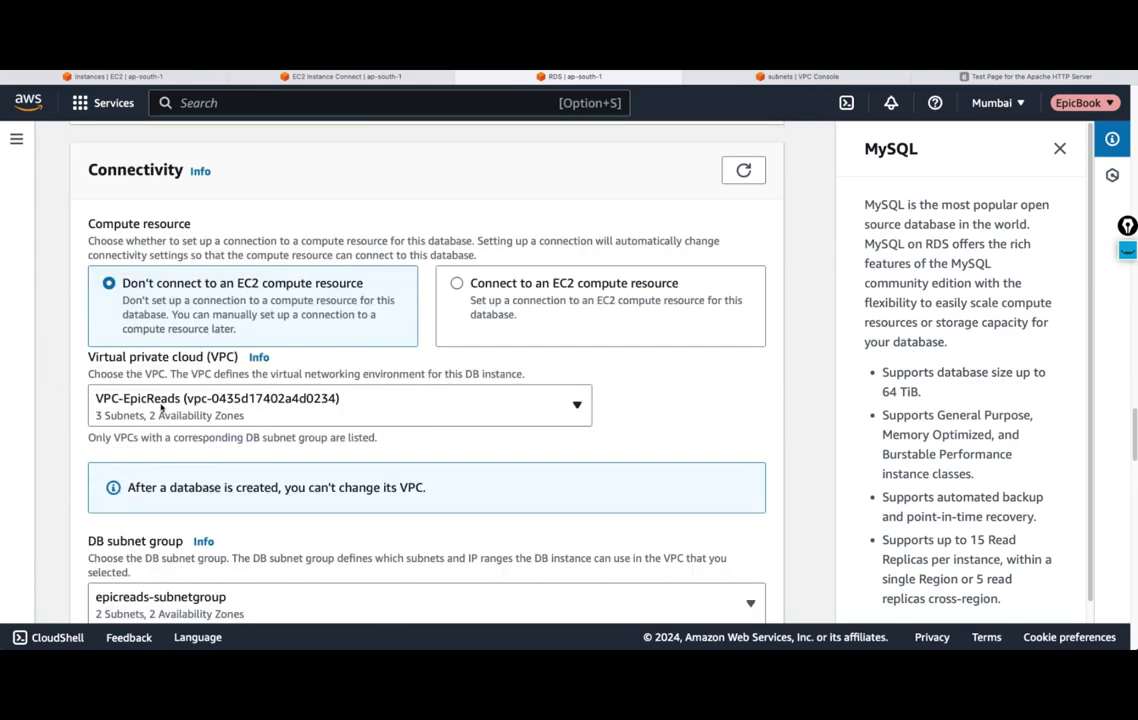
pyautogui.click(98, 399)
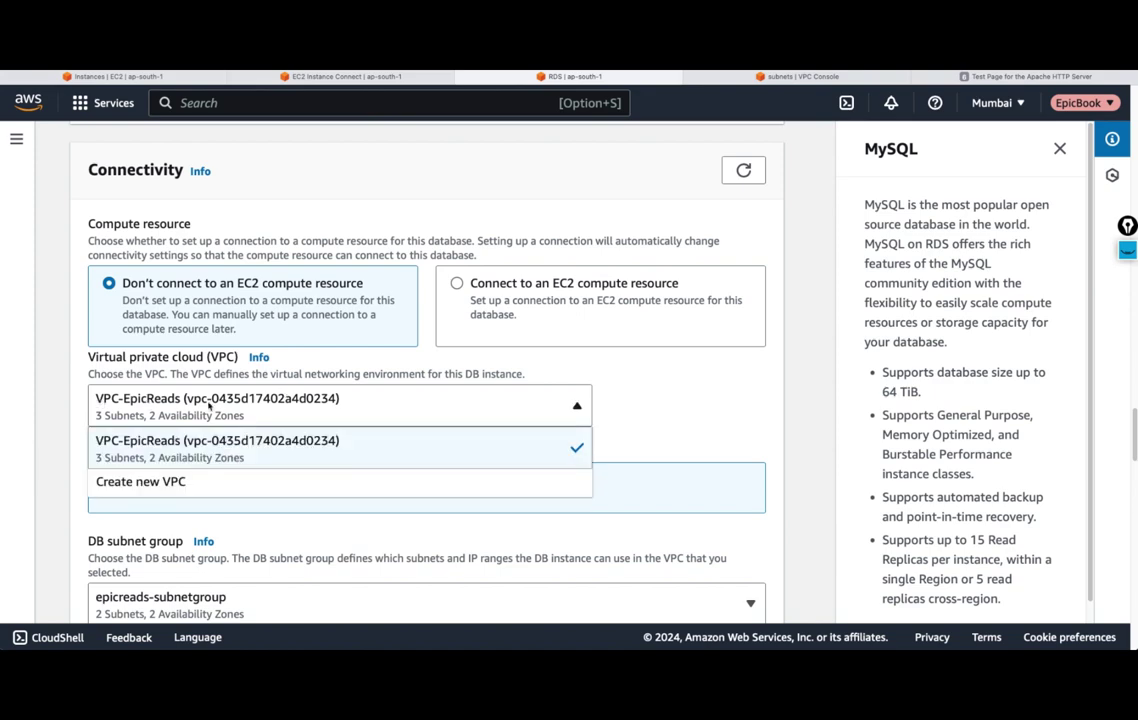
pyautogui.click(307, 411)
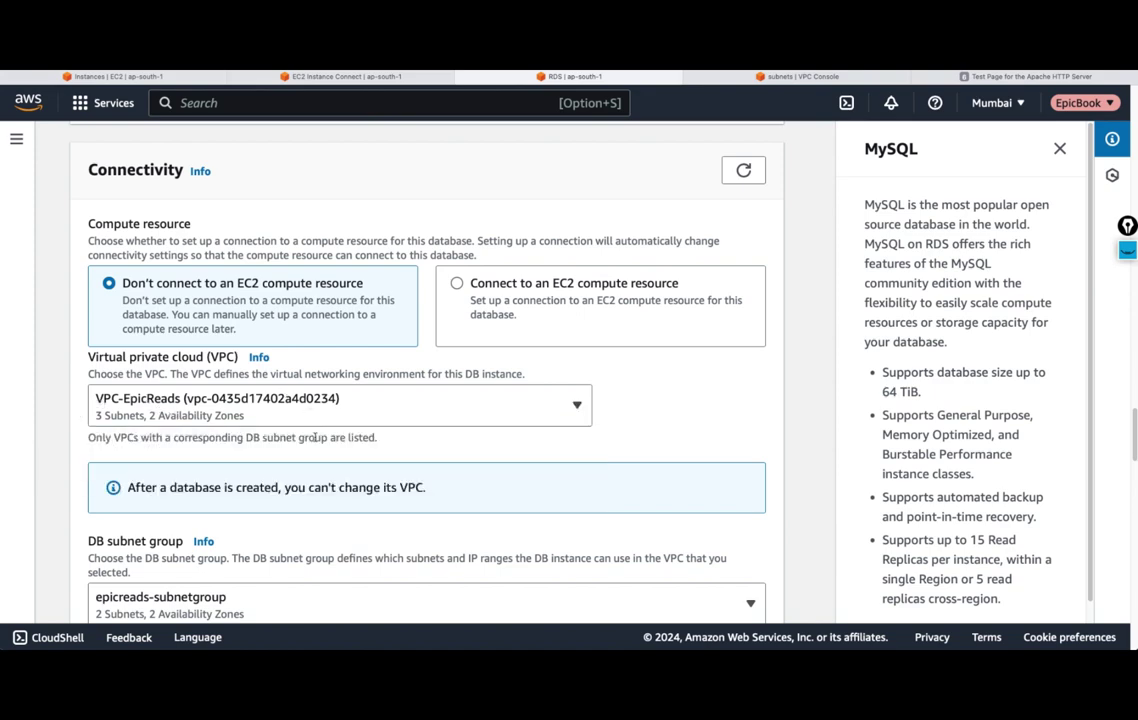
pyautogui.scroll(-2, 312, 420)
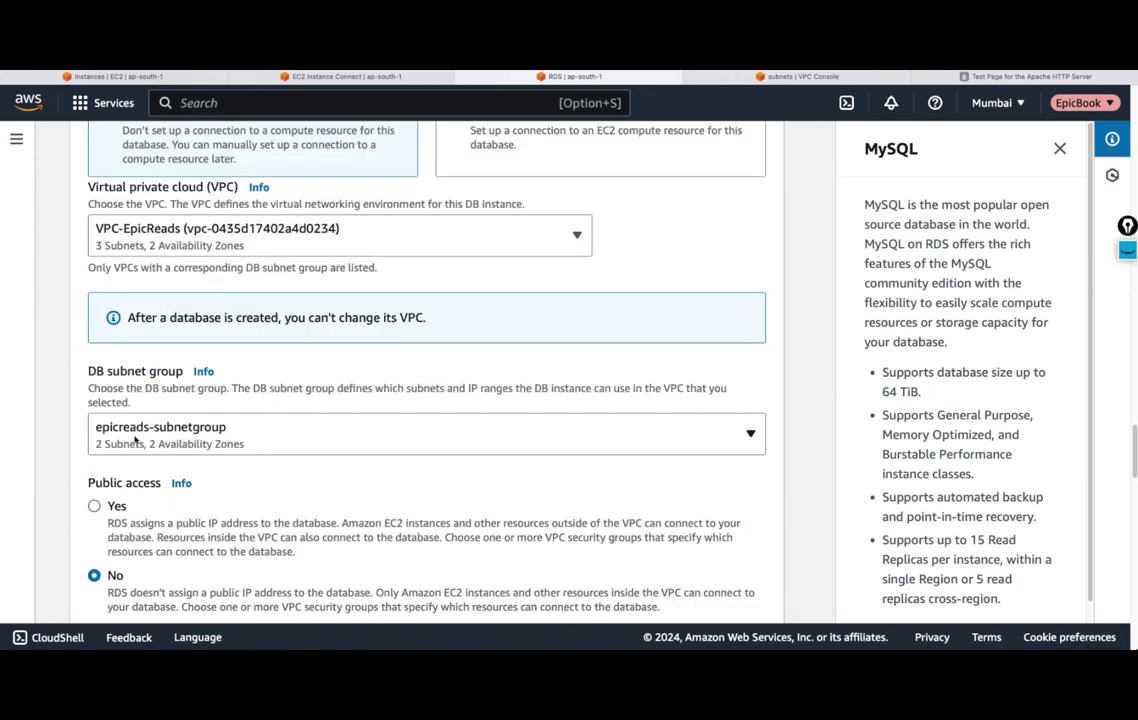
pyautogui.scroll(-1, 312, 439)
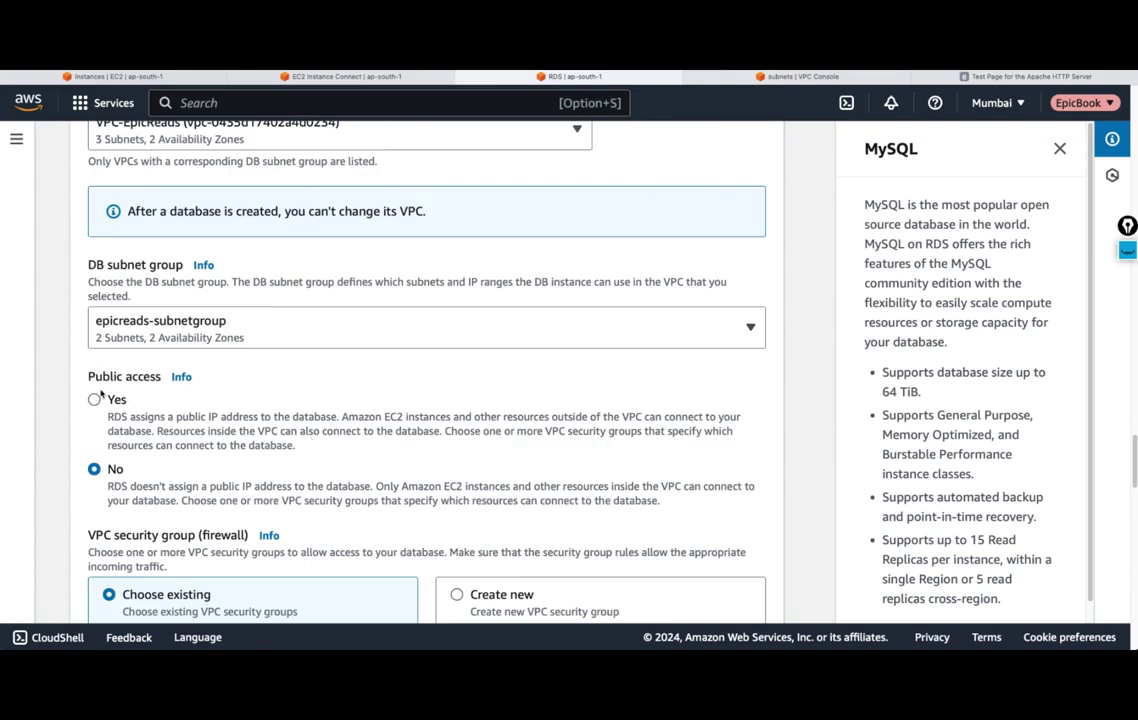
pyautogui.scroll(-2, 409, 473)
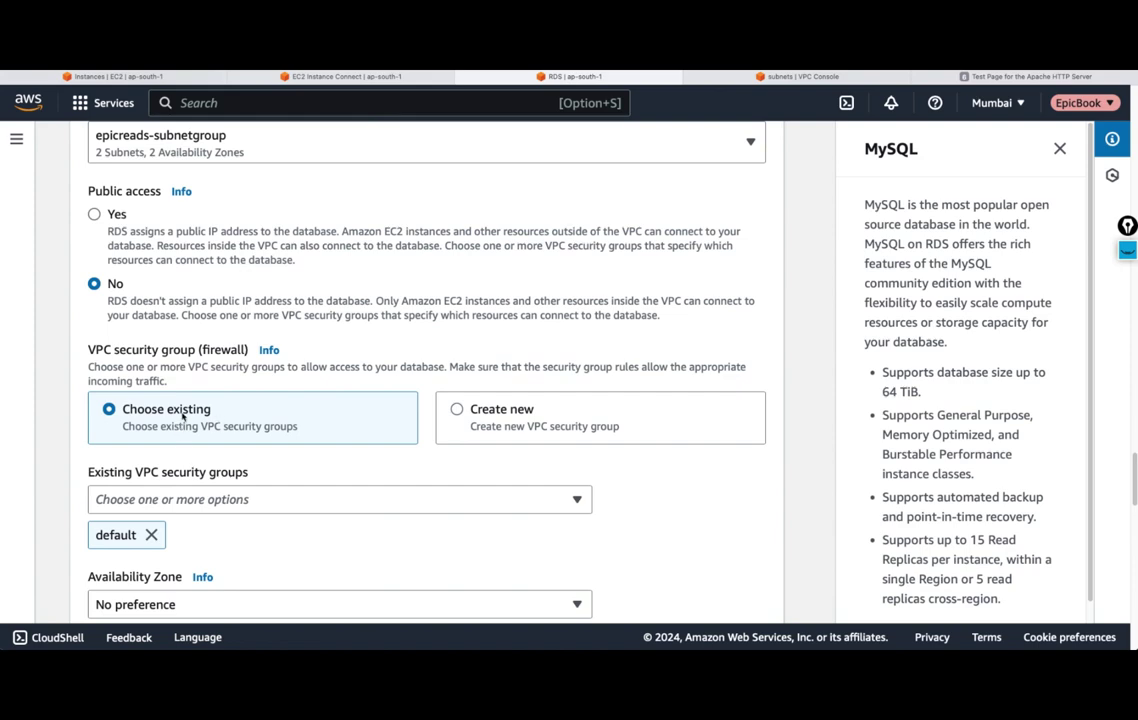
# Step: Create a new VPC security group named EpicReads-DBSG
pyautogui.click(457, 411)
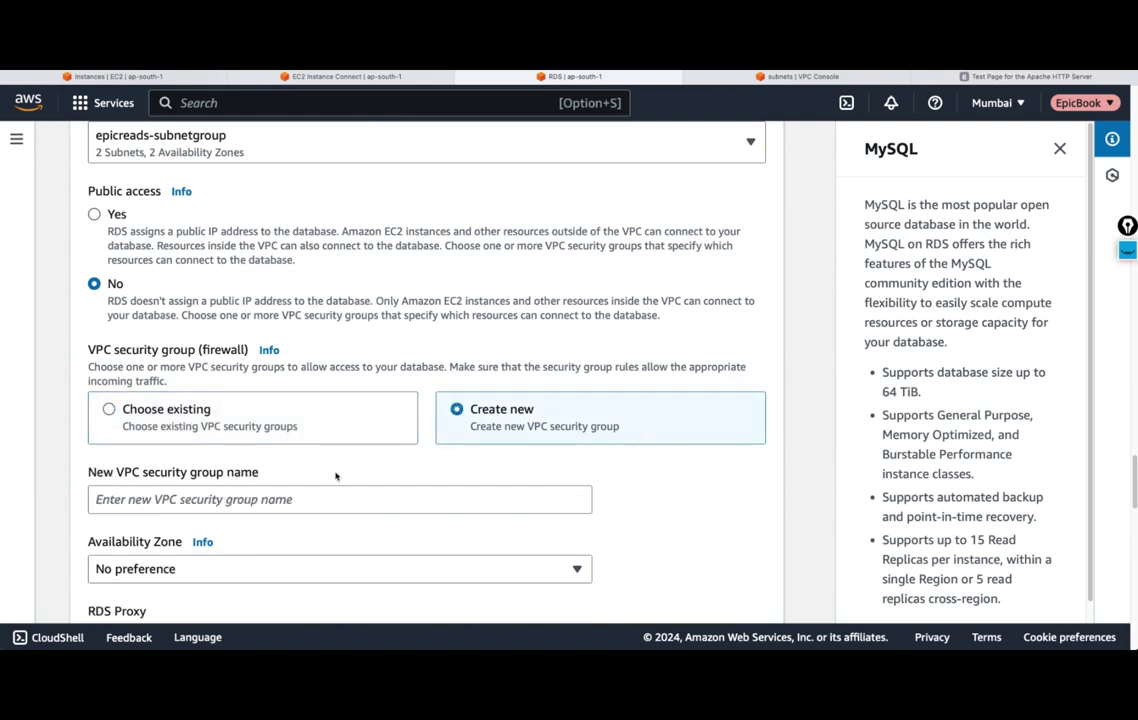
pyautogui.scroll(-1, 336, 476)
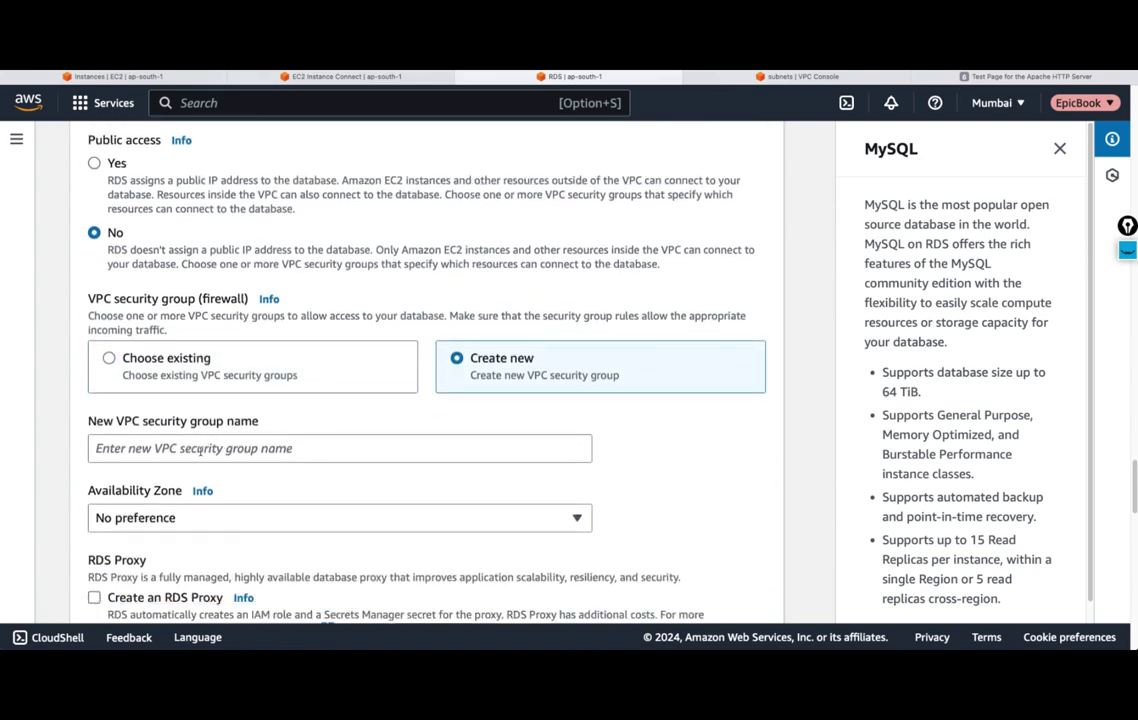
pyautogui.click(172, 452)
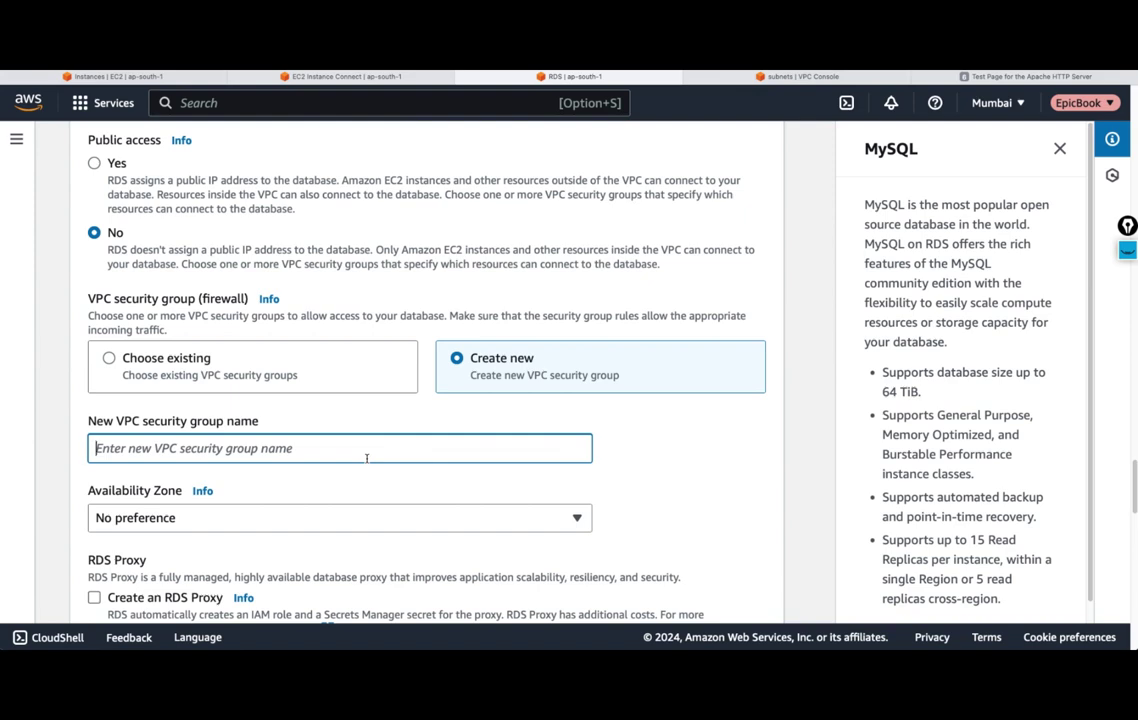
pyautogui.write('d')
pyautogui.press('BackSpace')
pyautogui.write('EpidR')
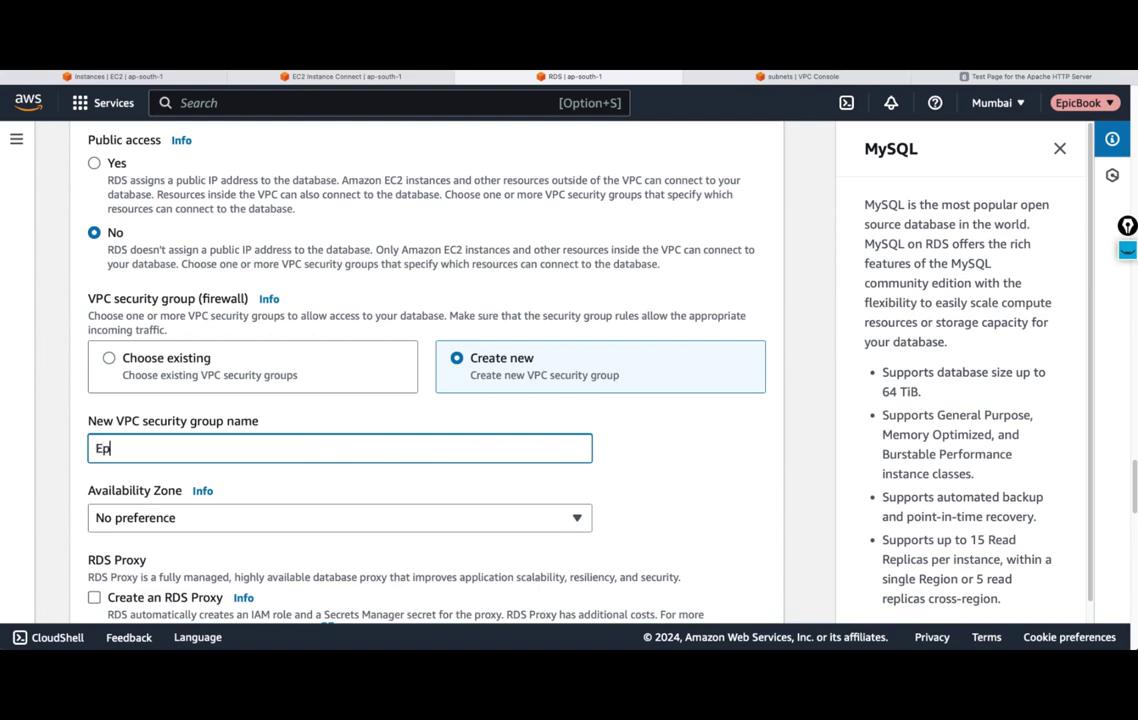
pyautogui.press('BackSpace')
pyautogui.press('BackSpace')
pyautogui.write('cReads-DBSG')
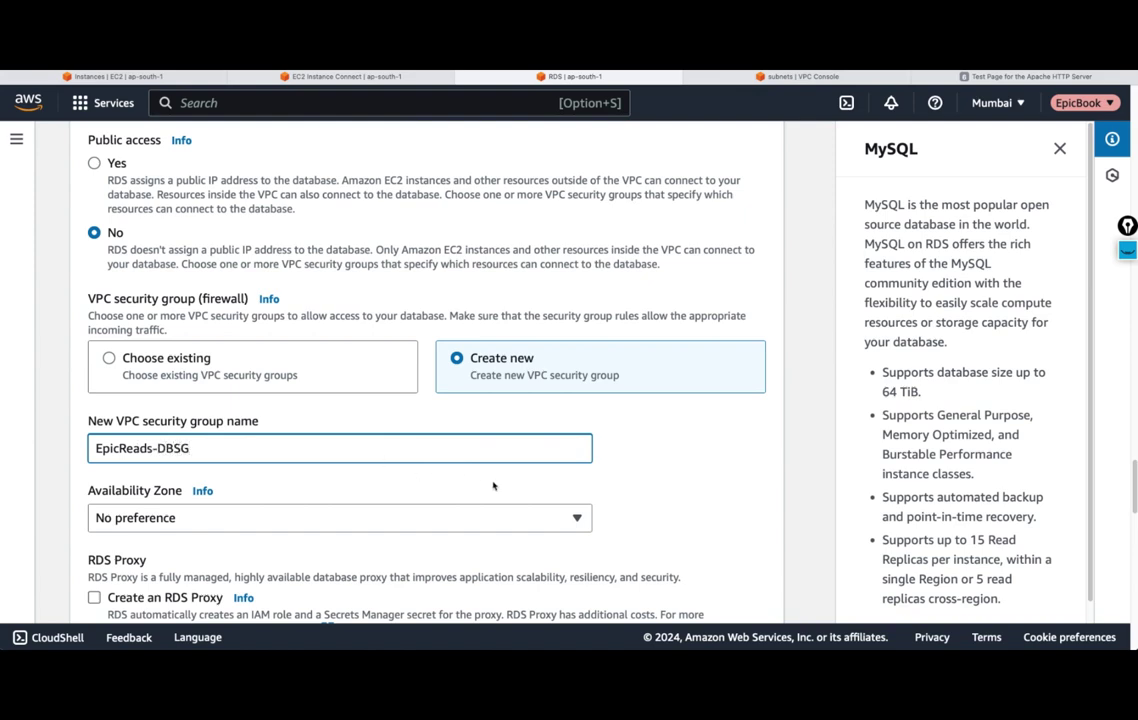
pyautogui.click(493, 486)
# Step: Leave public access off and expand the Additional configuration section
pyautogui.scroll(-1, 495, 487)
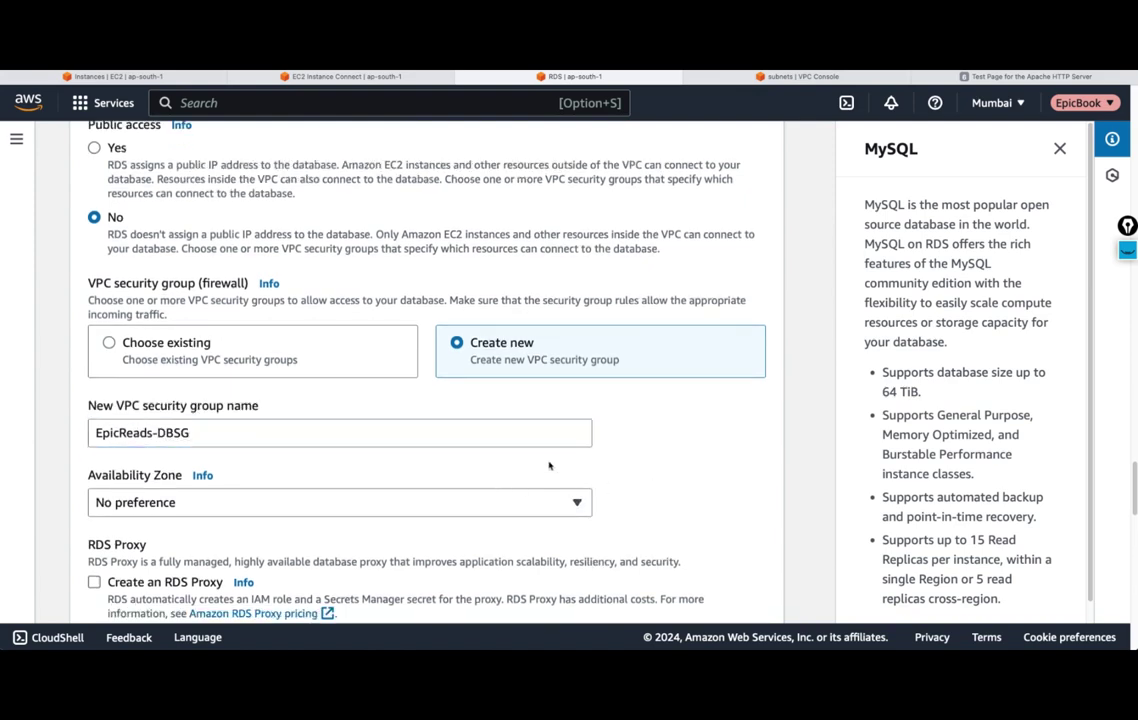
pyautogui.scroll(-2, 549, 465)
pyautogui.scroll(-1, 330, 445)
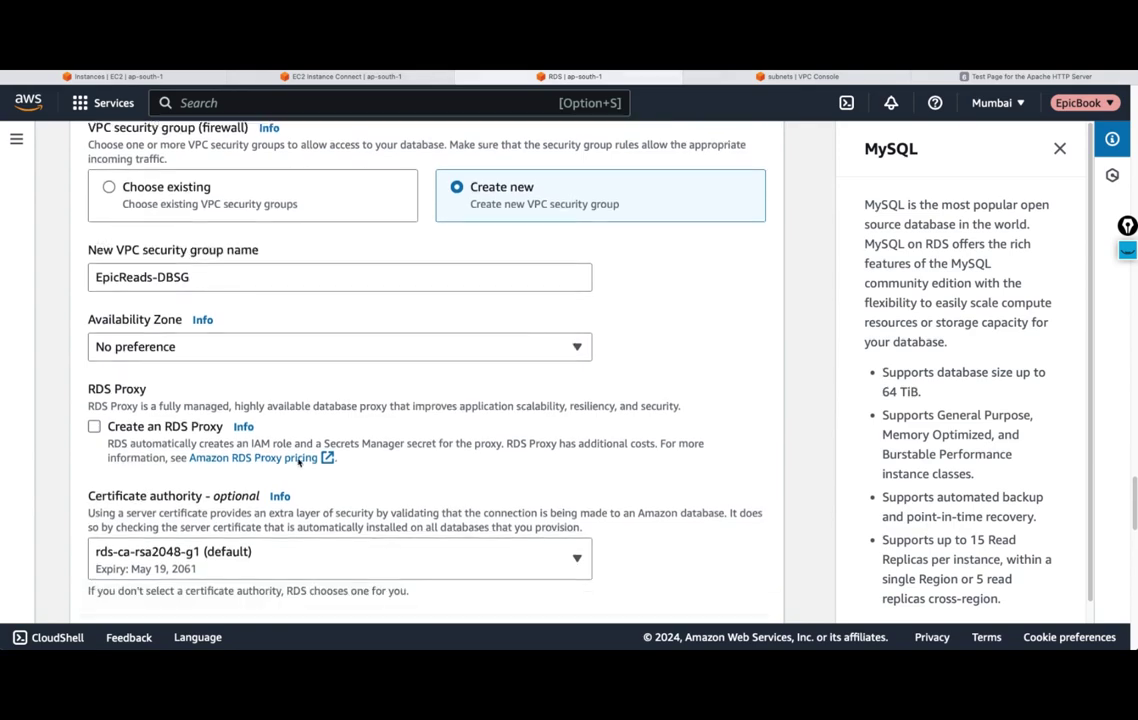
pyautogui.scroll(-4, 298, 461)
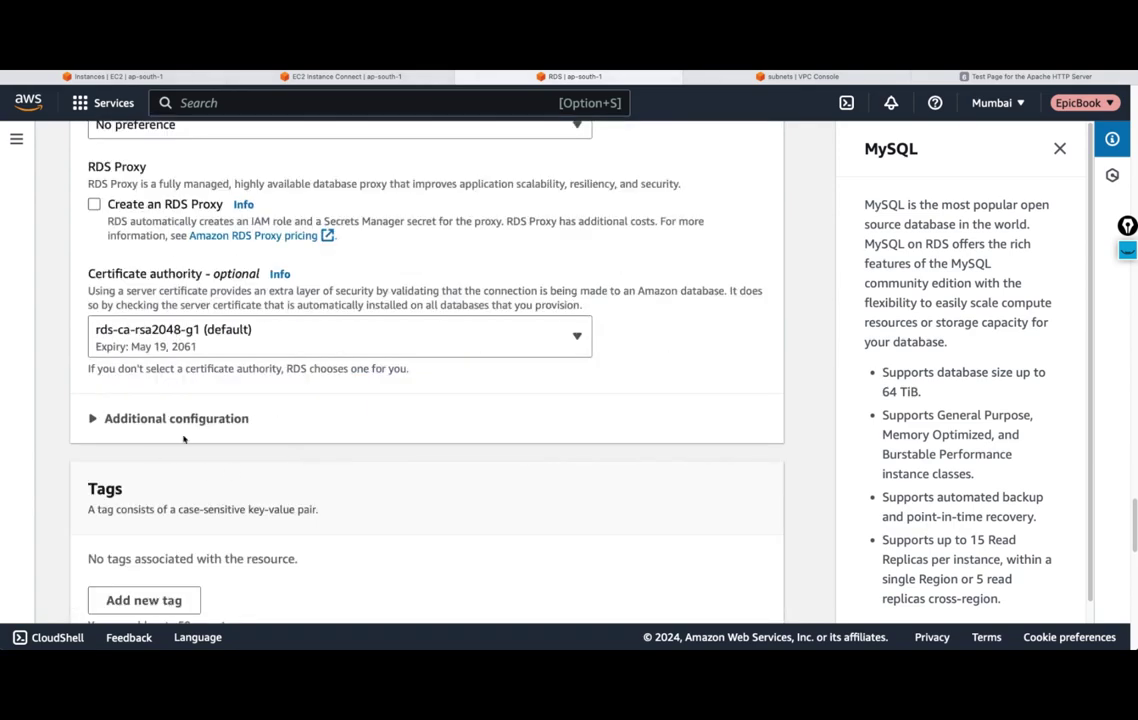
pyautogui.scroll(-4, 183, 438)
pyautogui.scroll(-2, 242, 447)
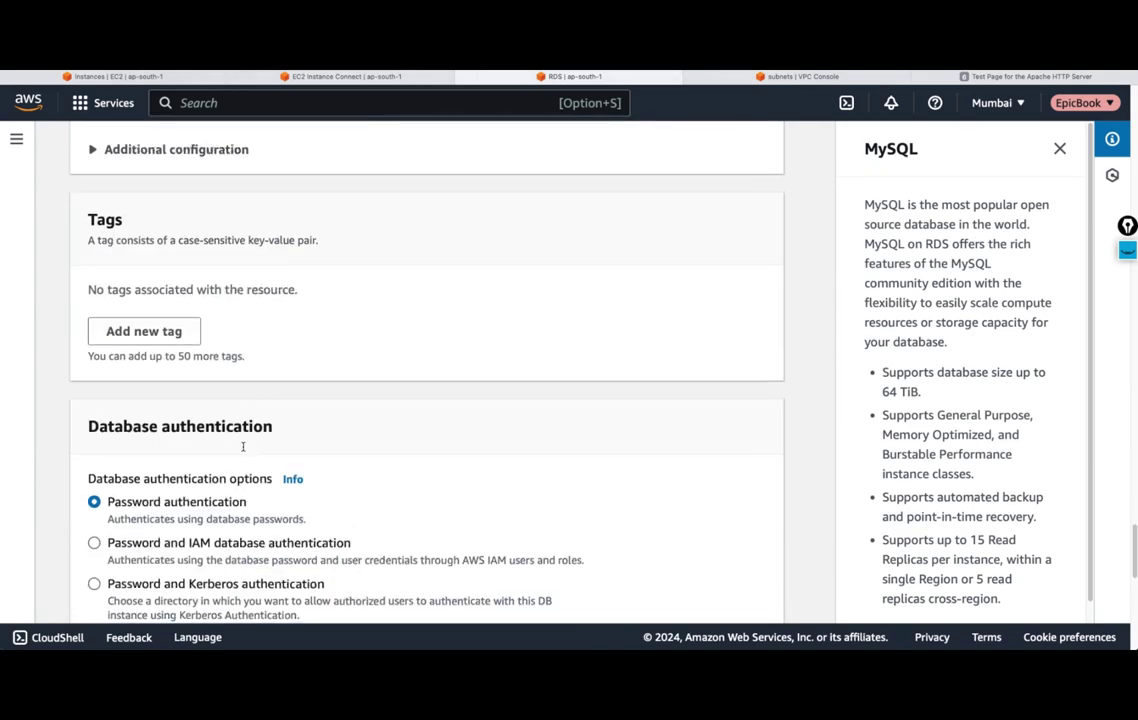
pyautogui.scroll(-8, 243, 449)
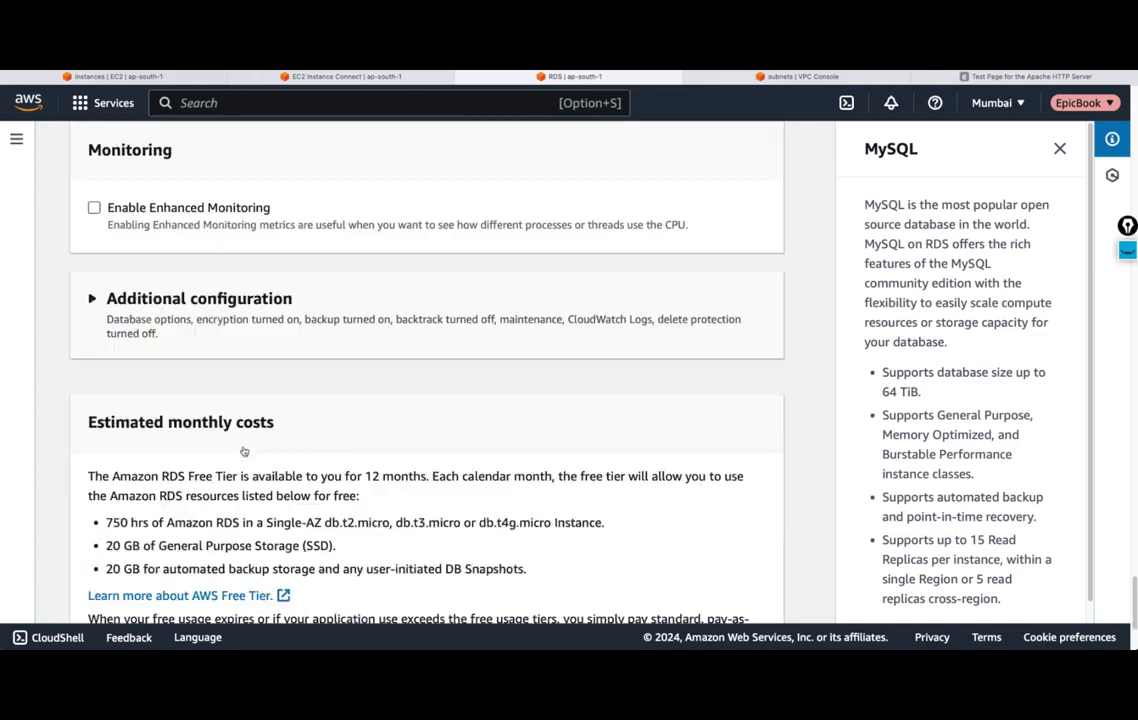
pyautogui.scroll(-5, 243, 450)
pyautogui.scroll(5, 243, 450)
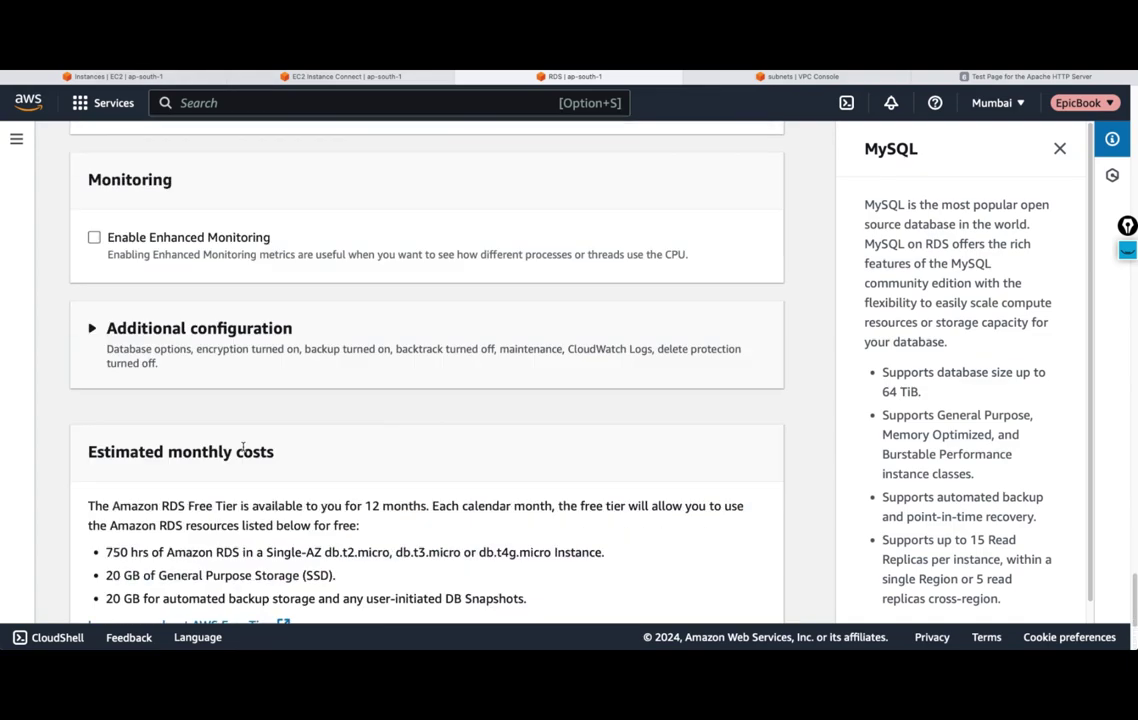
pyautogui.click(90, 330)
# Step: Set the initial database name to wordpress
pyautogui.scroll(-1, 298, 468)
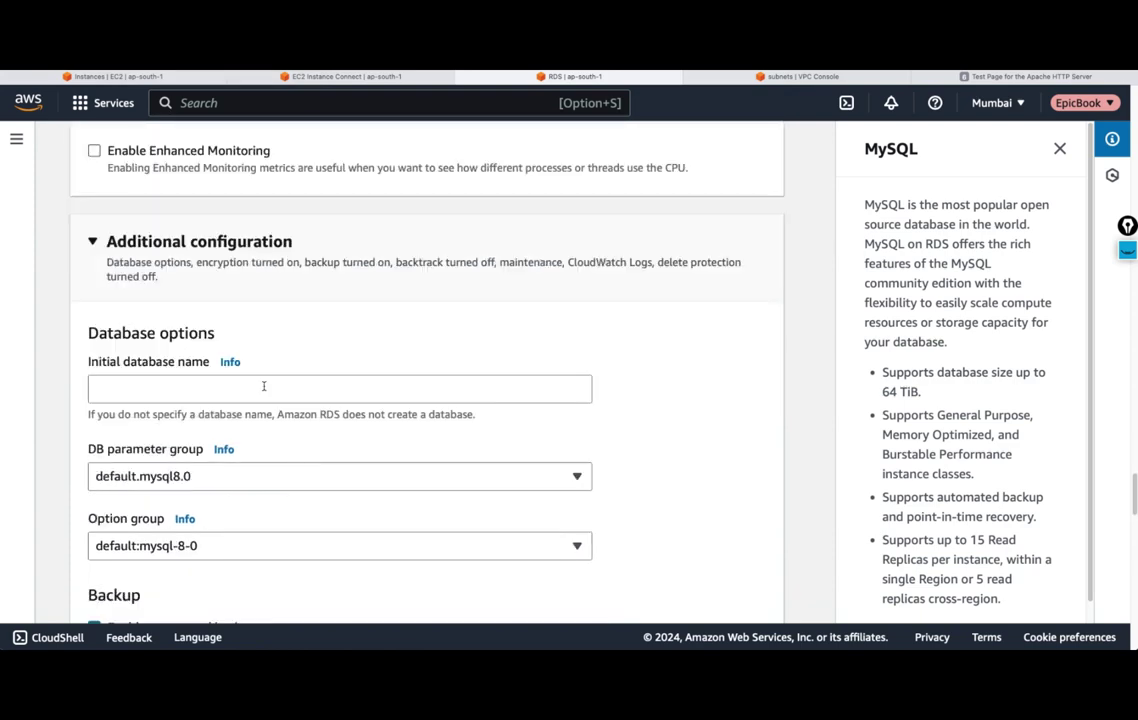
pyautogui.click(121, 395)
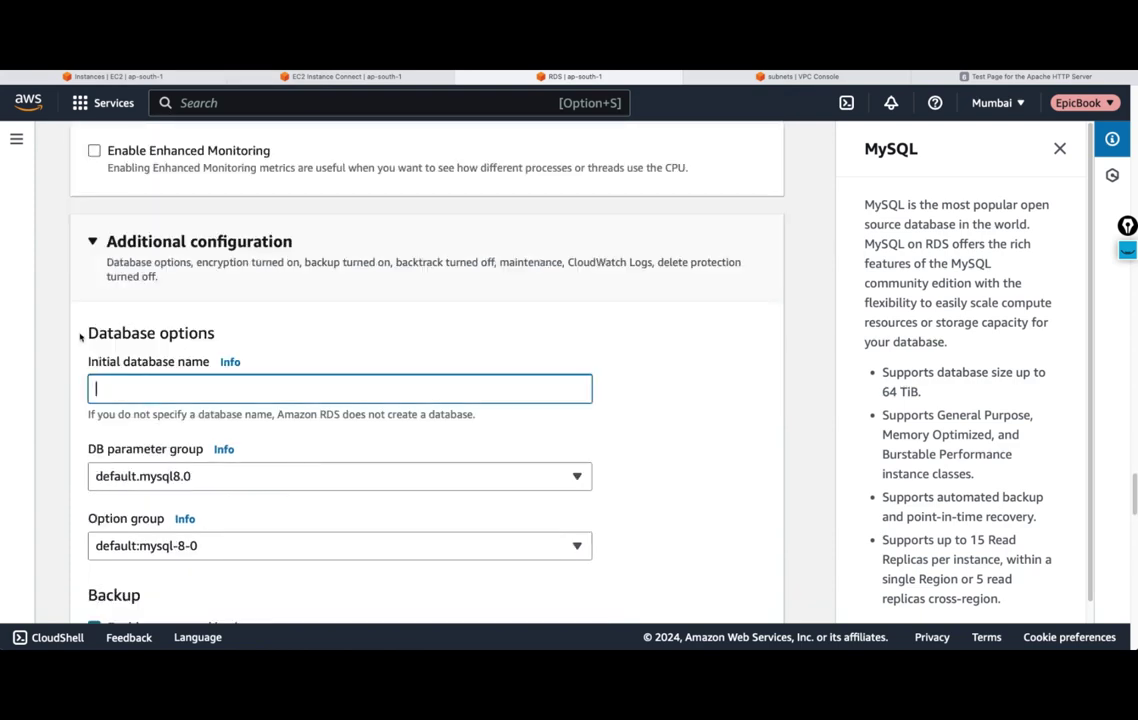
pyautogui.moveTo(82, 333); pyautogui.dragTo(313, 336)
pyautogui.click(167, 388)
pyautogui.write('wordpress')
pyautogui.click(249, 455)
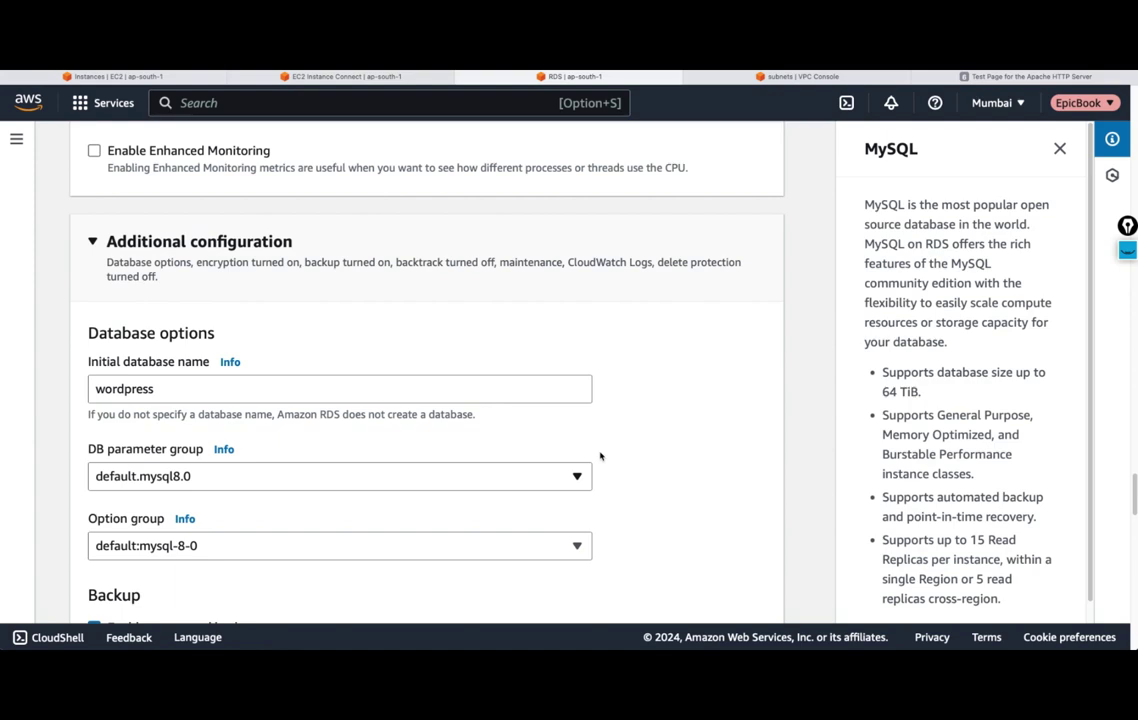
# Step: Disable automated backups, encryption and auto minor version upgrade
pyautogui.scroll(-2, 315, 447)
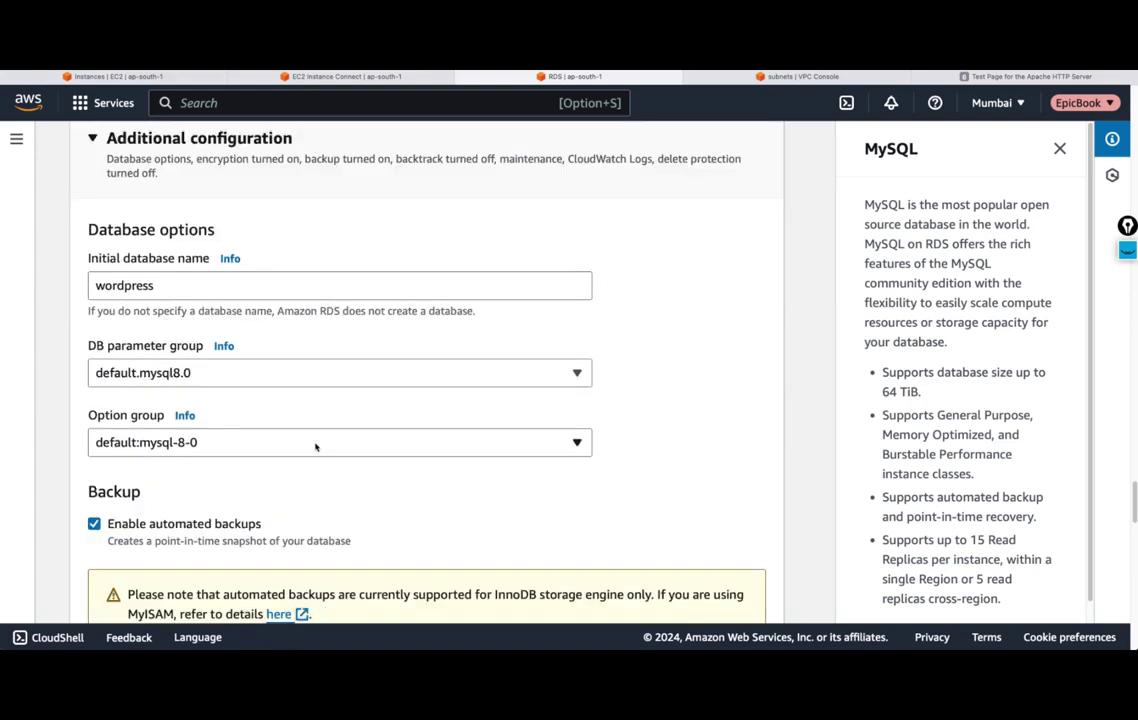
pyautogui.click(94, 504)
pyautogui.scroll(-3, 190, 510)
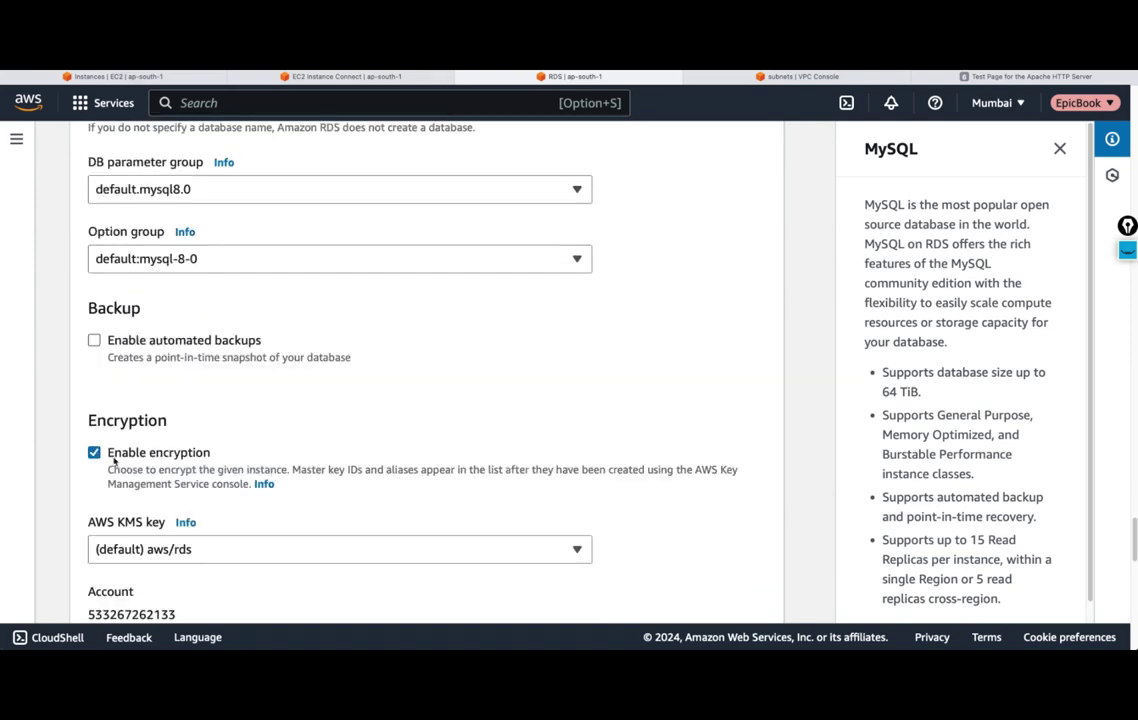
pyautogui.click(112, 456)
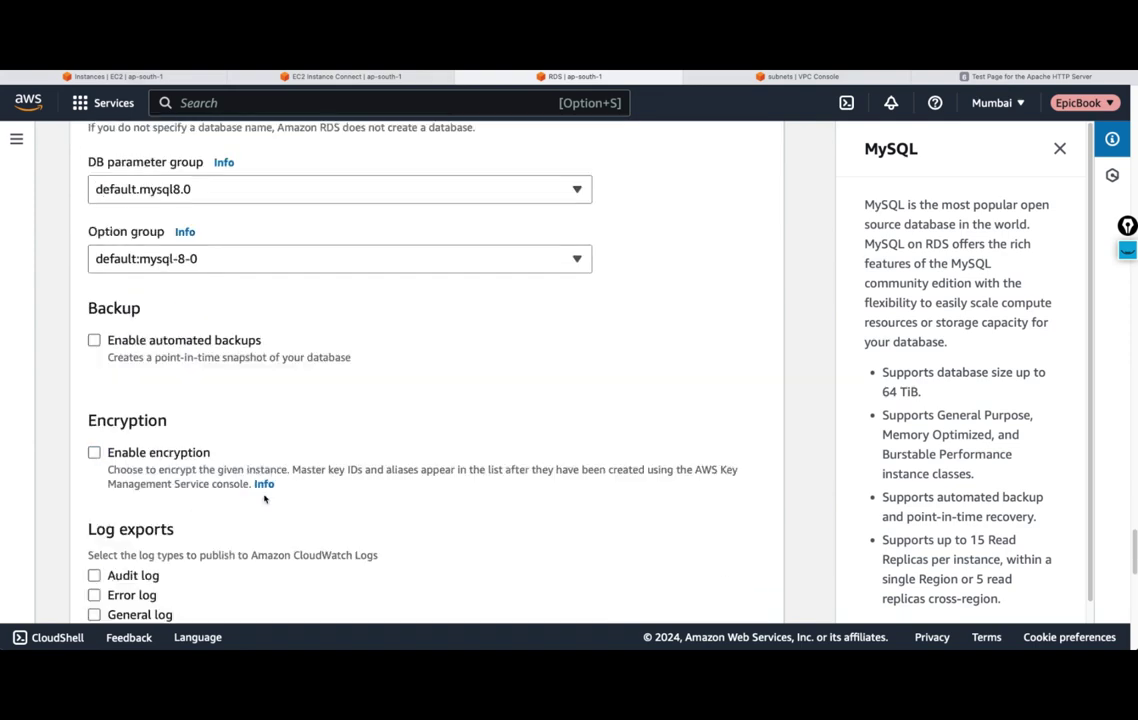
pyautogui.scroll(-5, 279, 478)
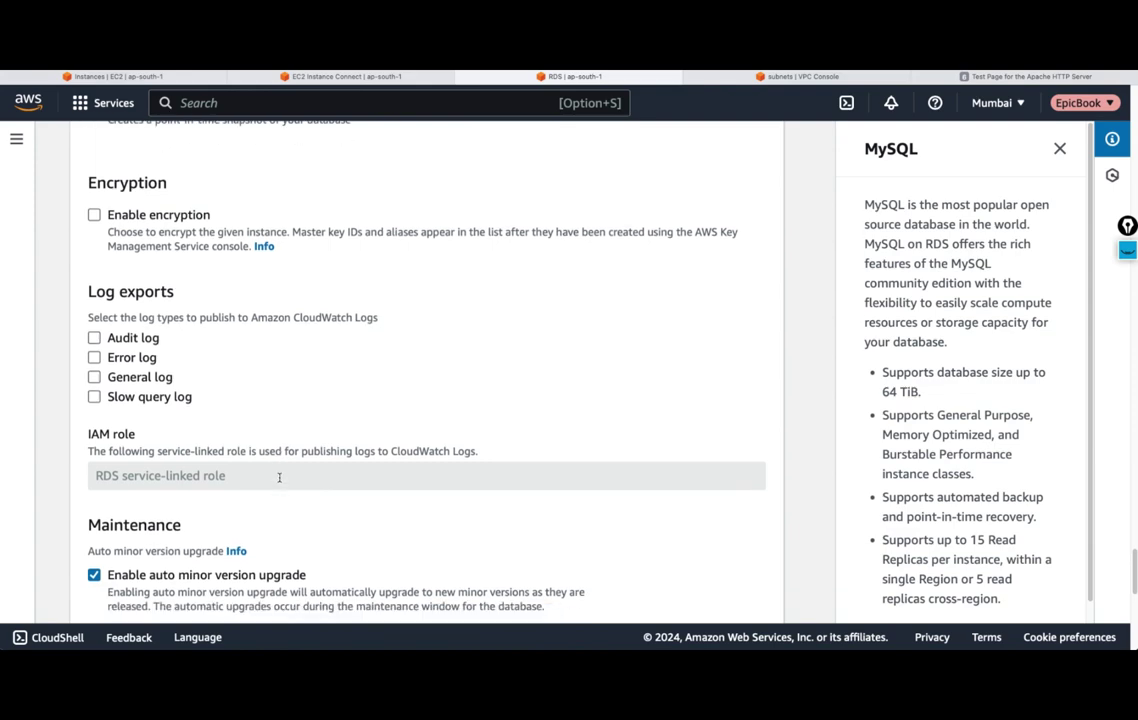
pyautogui.scroll(-1, 279, 478)
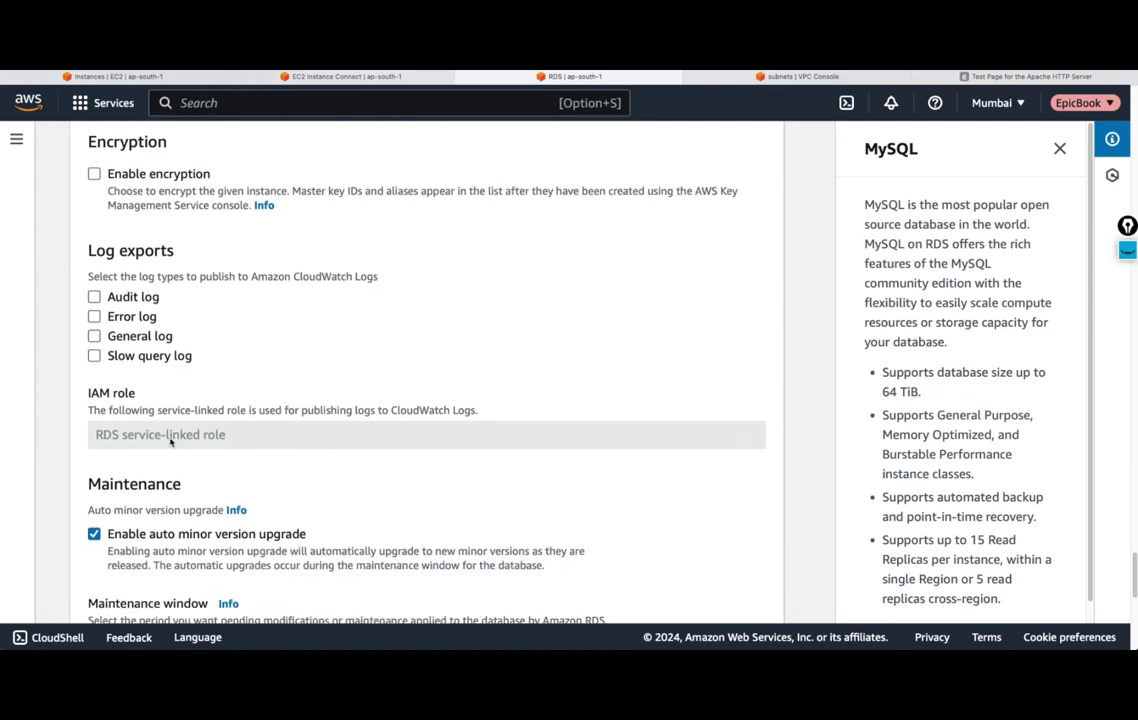
pyautogui.click(95, 535)
# Step: Review the estimated monthly costs and create the MySQL database
pyautogui.scroll(-5, 251, 486)
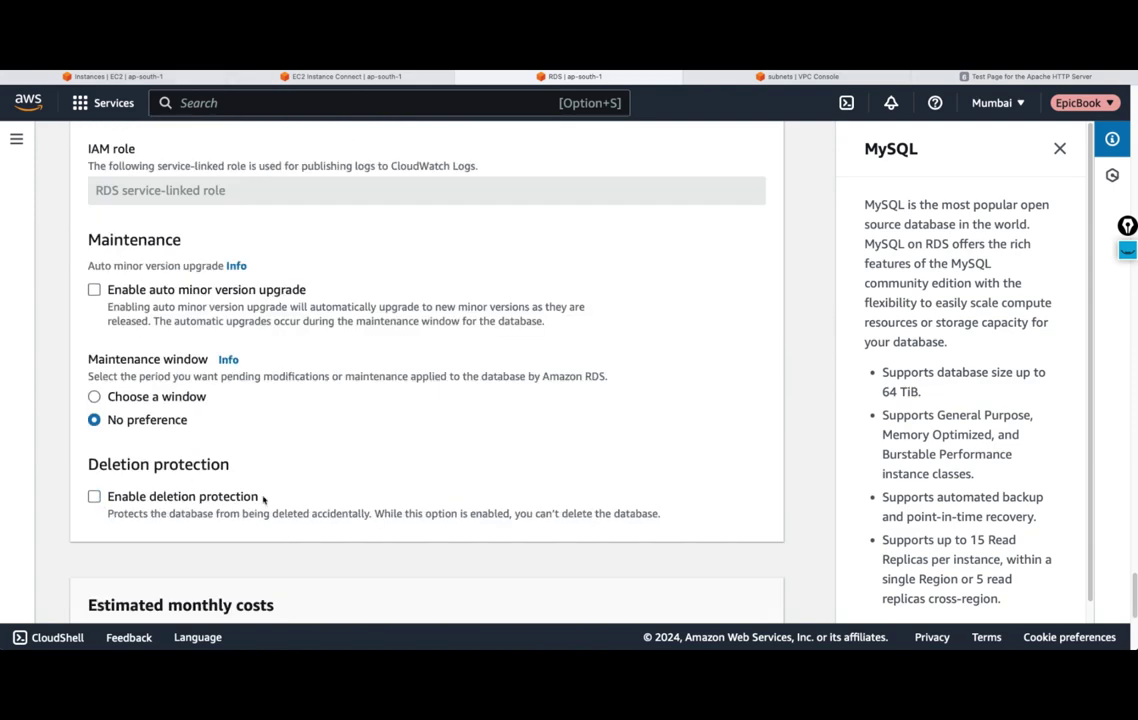
pyautogui.scroll(-5, 263, 462)
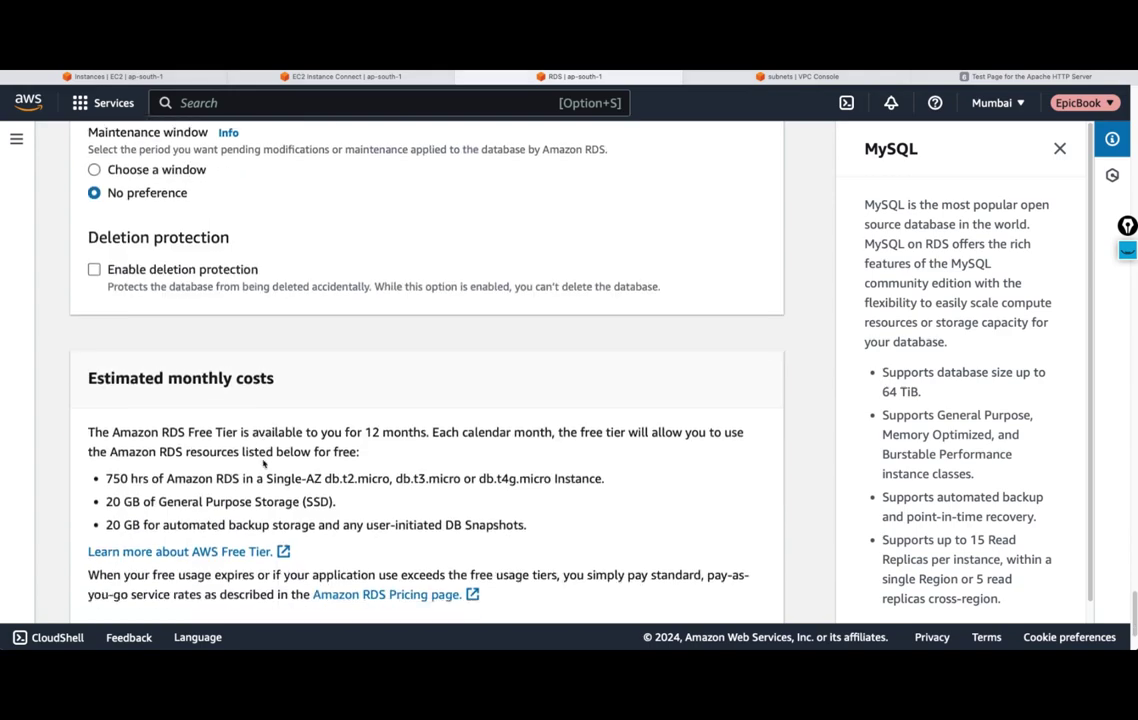
pyautogui.scroll(-3, 263, 462)
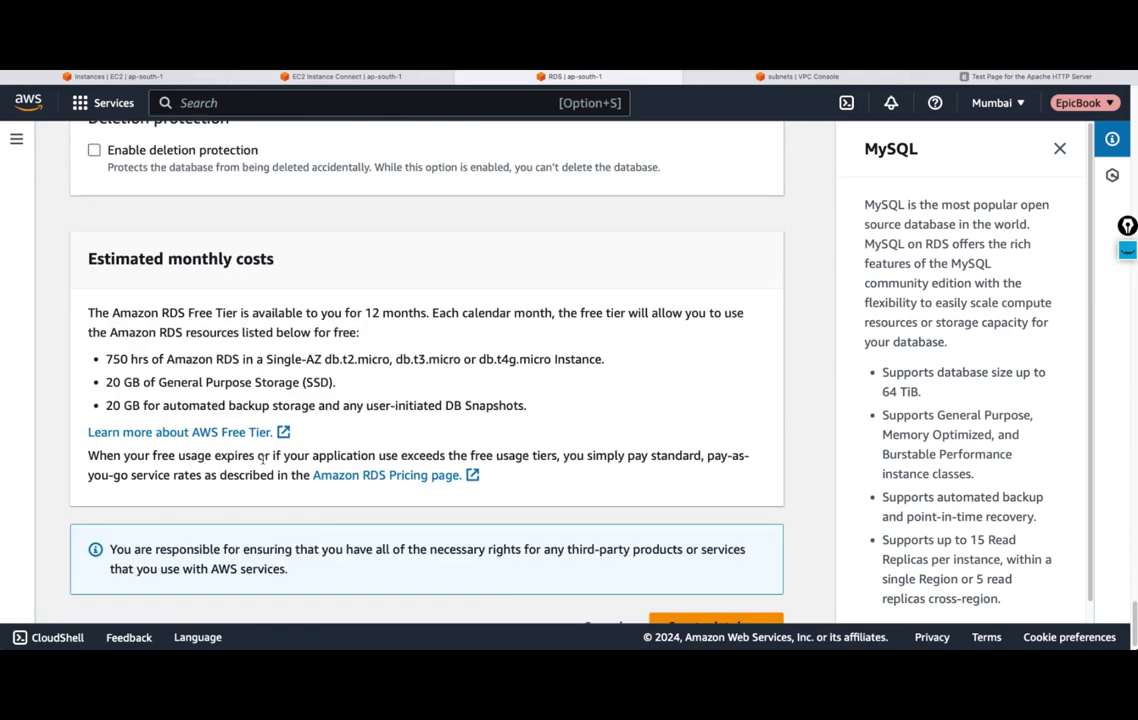
pyautogui.scroll(5, 262, 459)
pyautogui.scroll(-5, 262, 460)
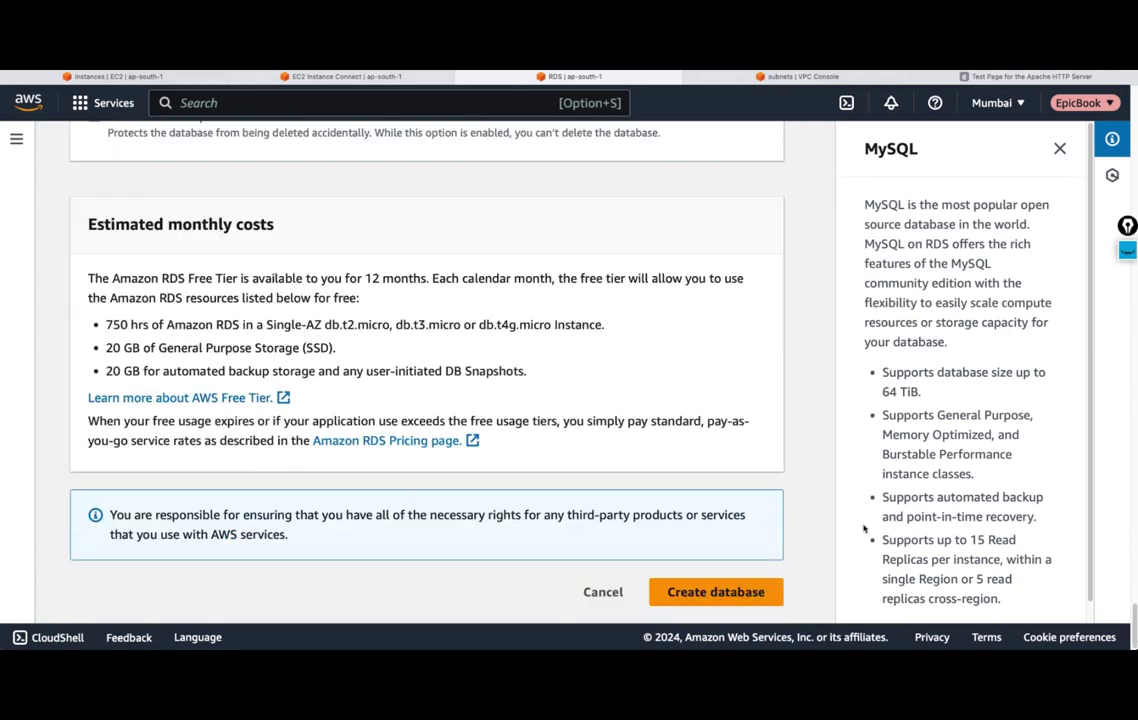
pyautogui.click(743, 594)
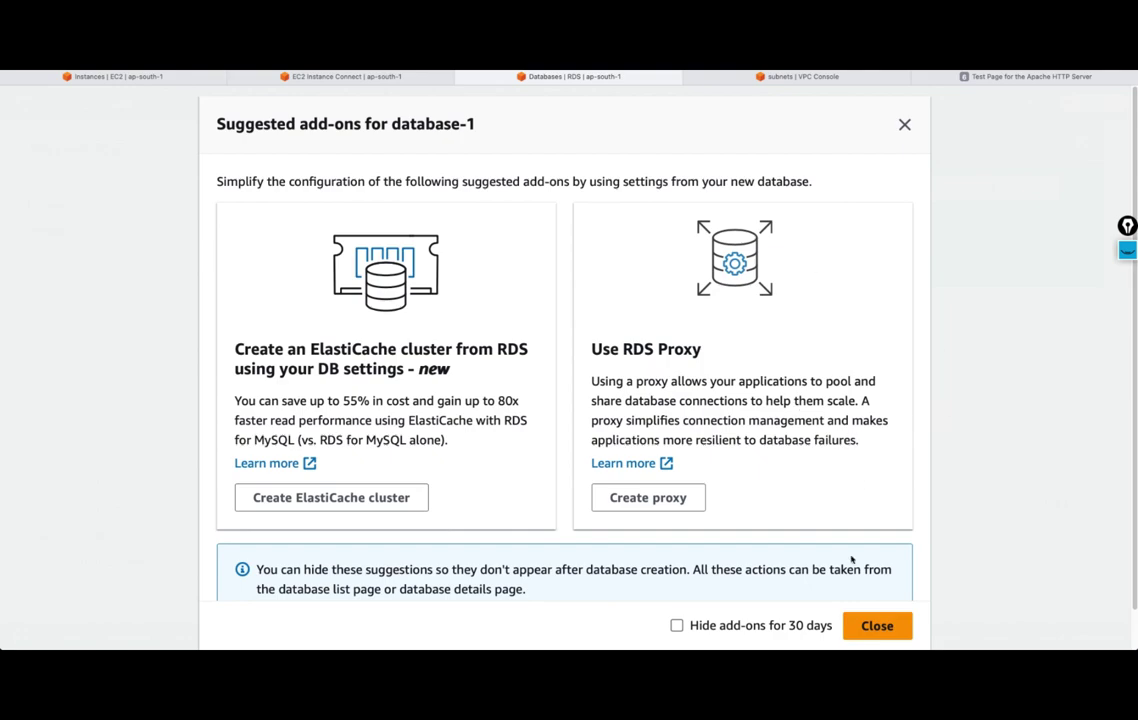
# Step: Dismiss the add-ons dialog and copy database-1's master password from the credential details
pyautogui.click(904, 124)
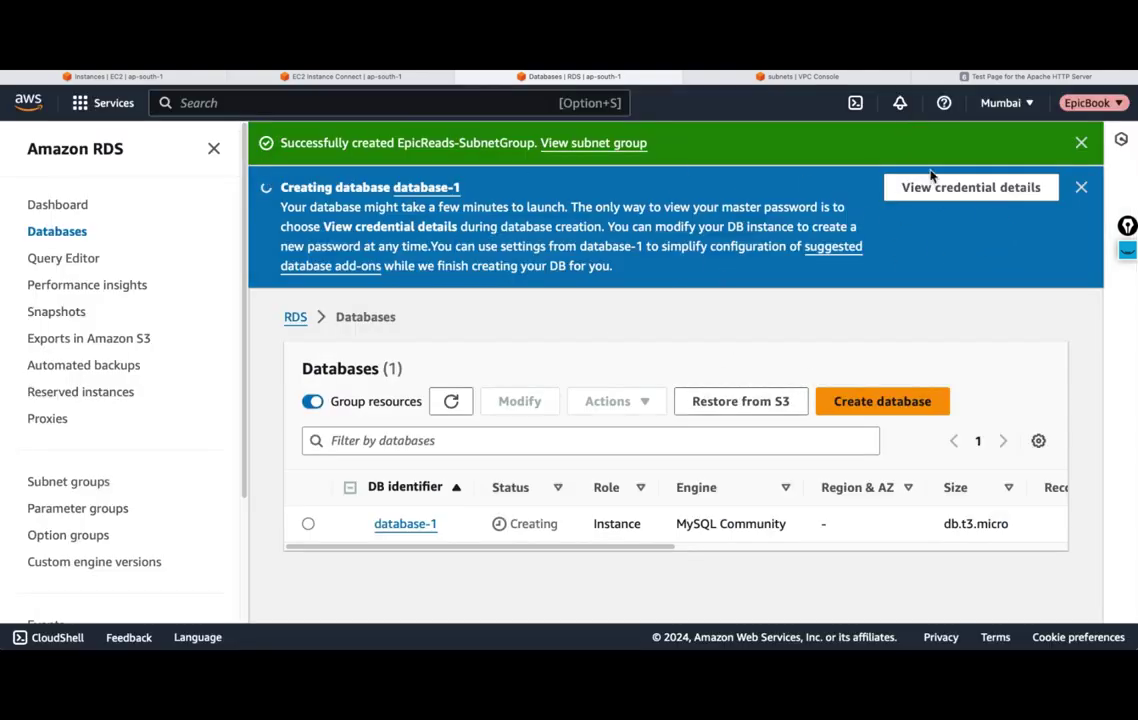
pyautogui.click(976, 187)
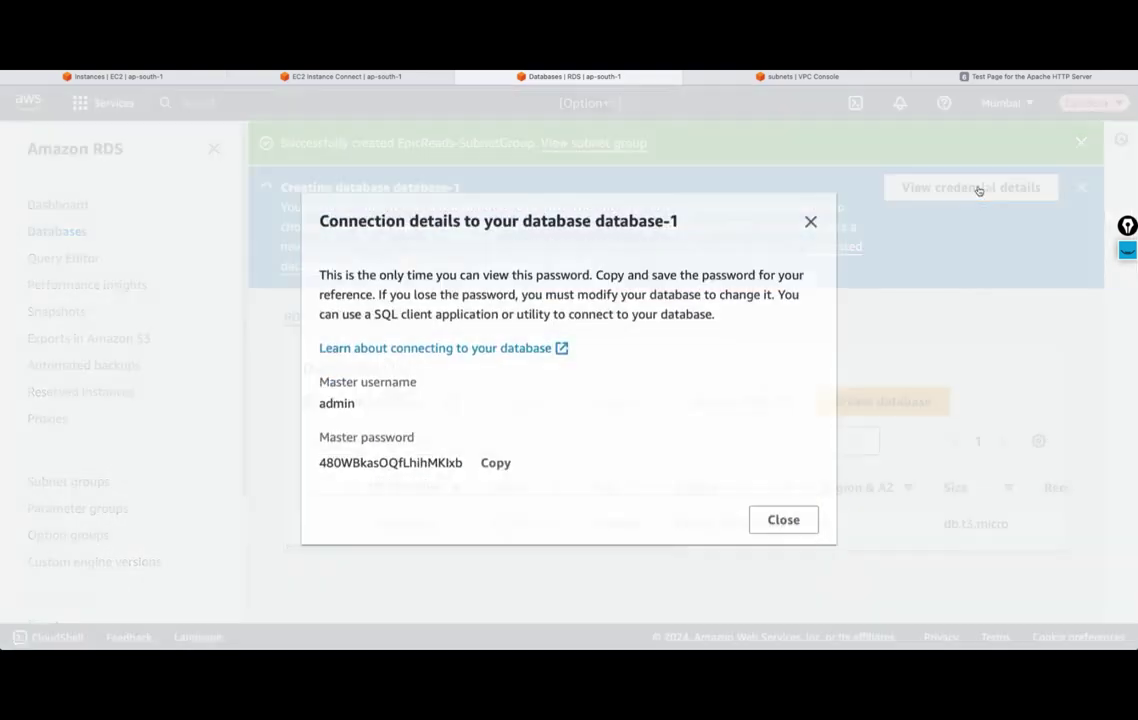
pyautogui.click(494, 462)
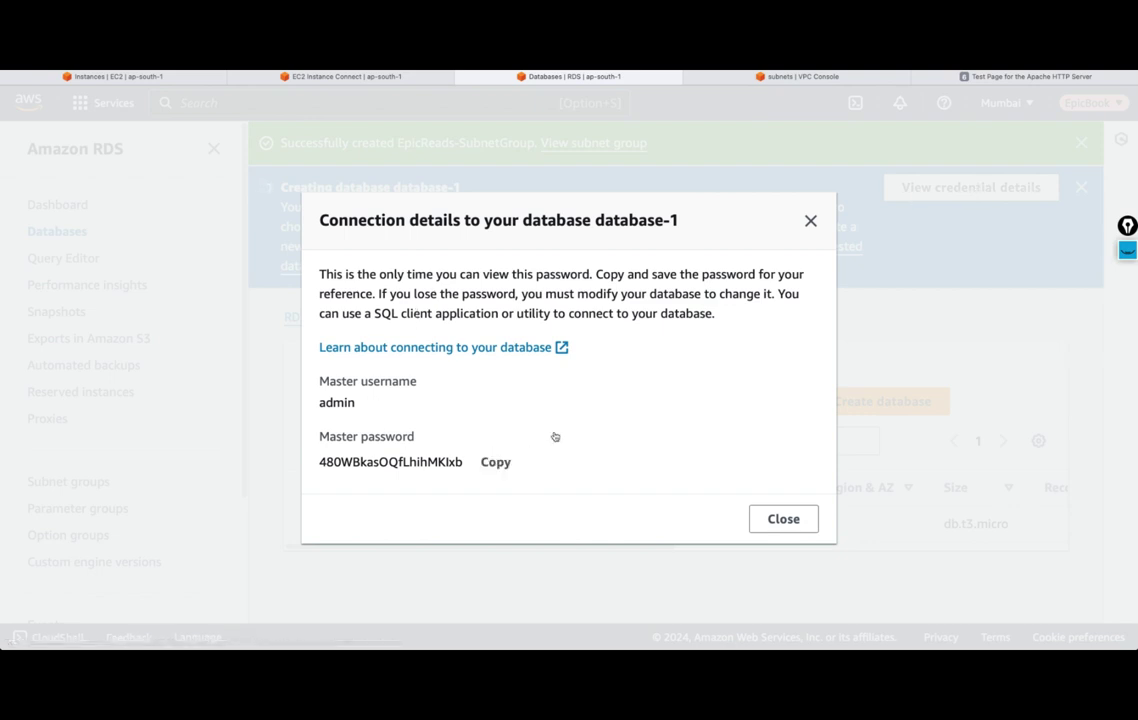
# Step: Paste the master password into a text note, then open database-1's details page
pyautogui.press('super+Tab')
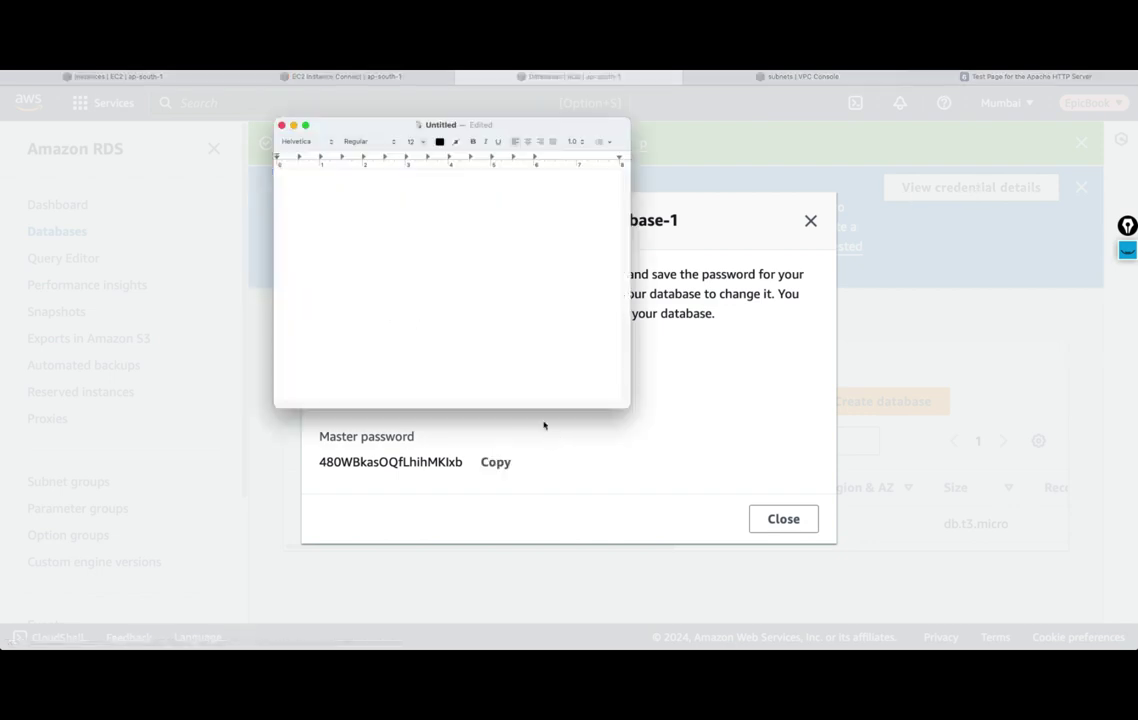
pyautogui.press('super+v')
pyautogui.press('Return')
pyautogui.press('super+Tab')
pyautogui.click(779, 519)
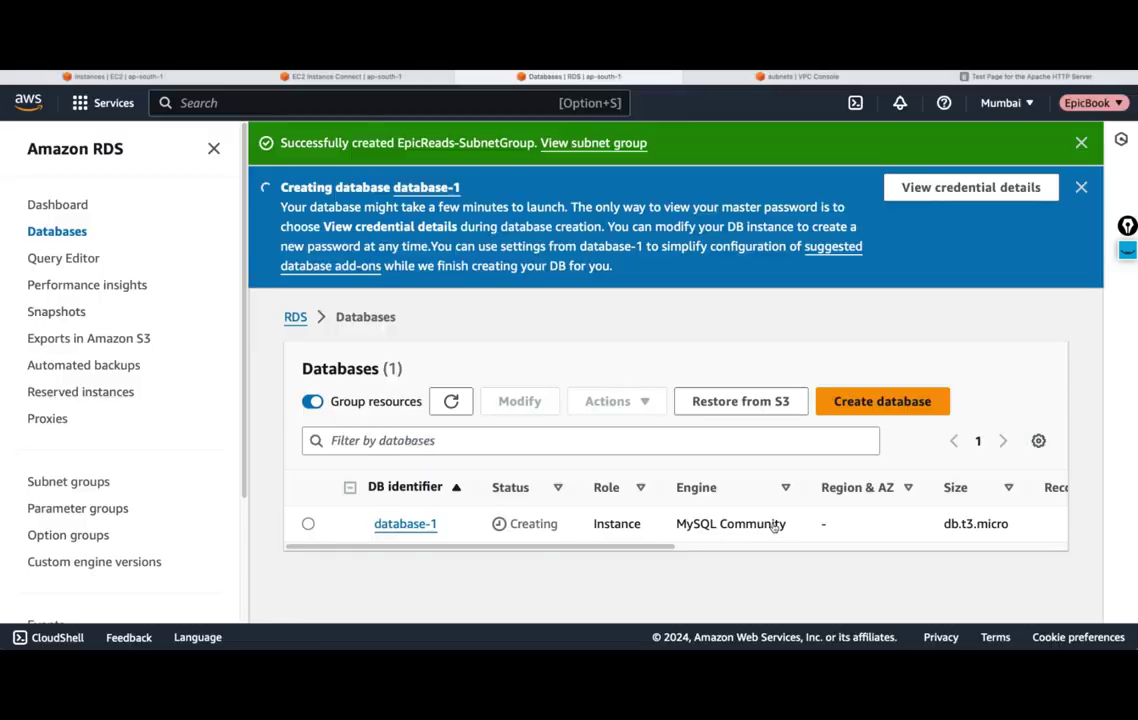
pyautogui.click(399, 529)
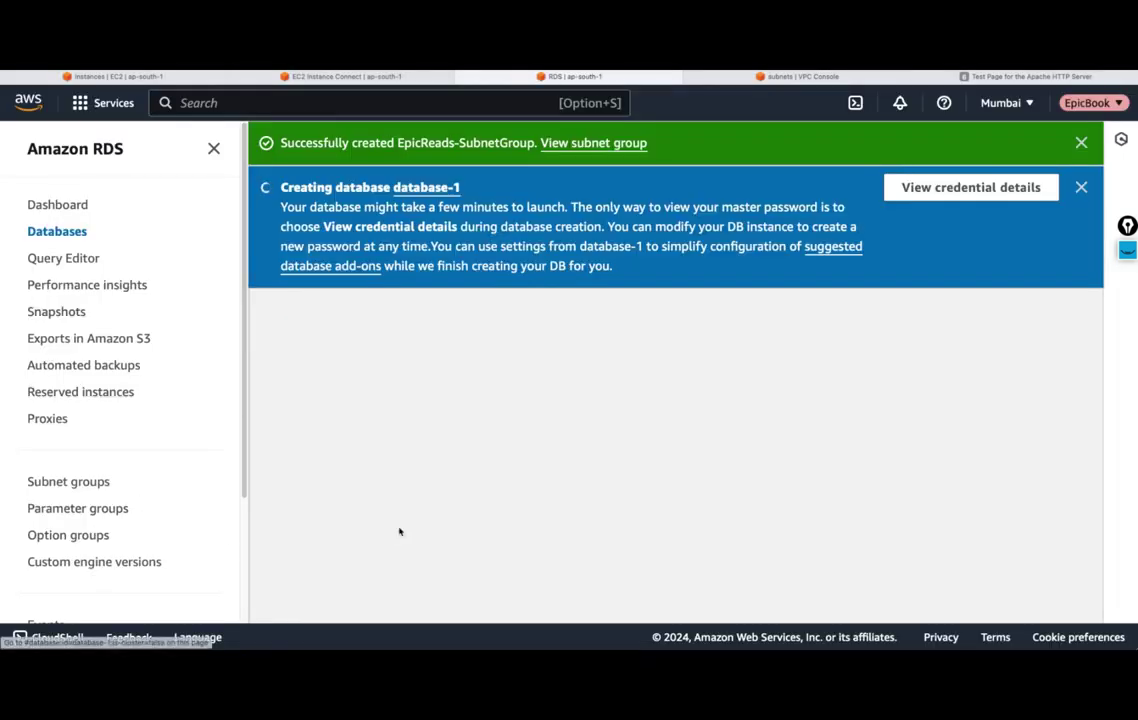
pyautogui.scroll(-5, 417, 470)
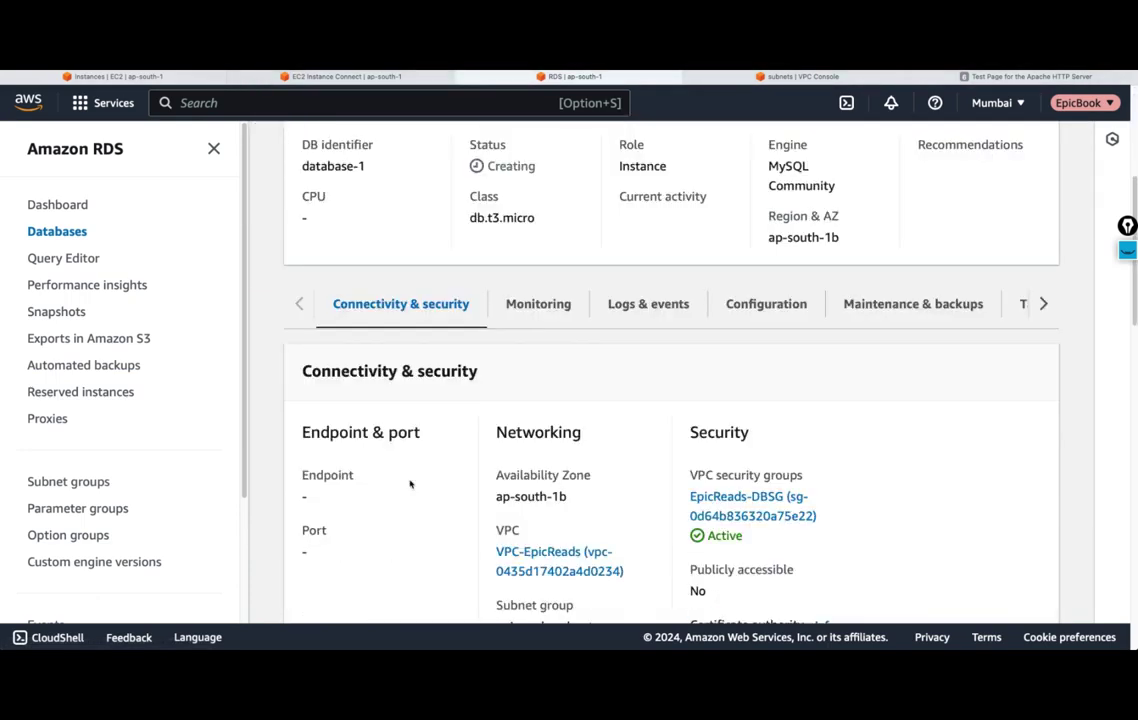
pyautogui.moveTo(302, 432); pyautogui.dragTo(333, 531)
pyautogui.scroll(5, 434, 414)
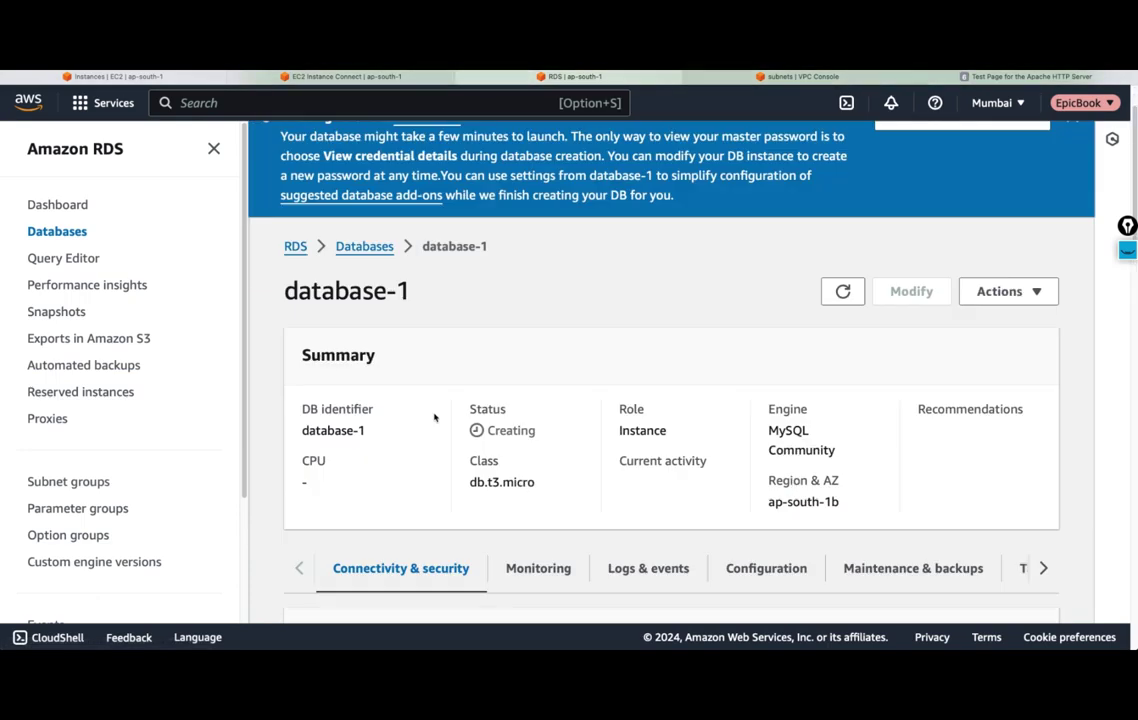
pyautogui.moveTo(278, 184); pyautogui.dragTo(558, 214)
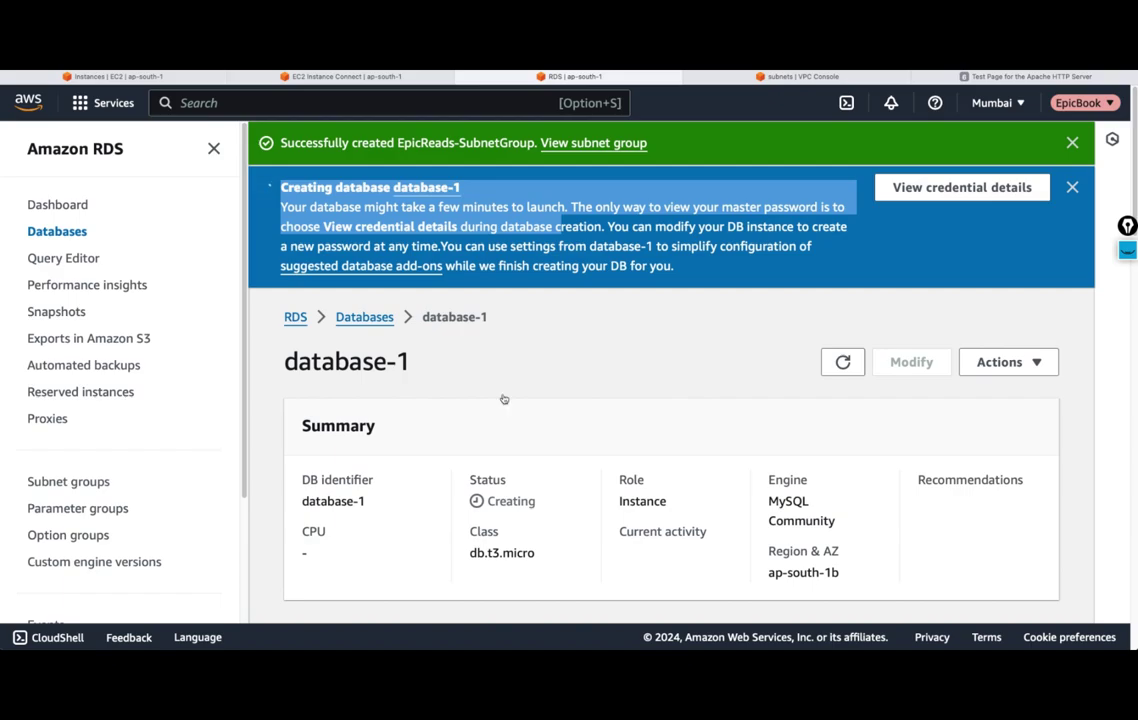
# Step: Return to the architecture slide, clear the earlier ink and select the marker pen
pyautogui.press('super+Tab')
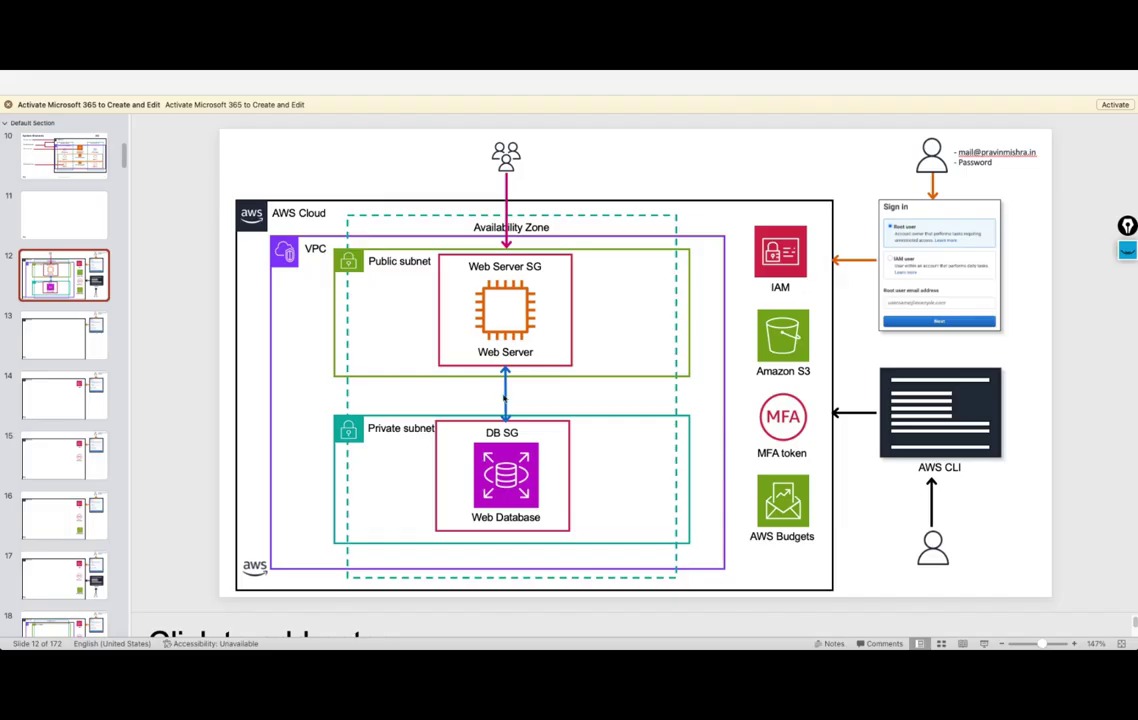
pyautogui.click(1125, 251)
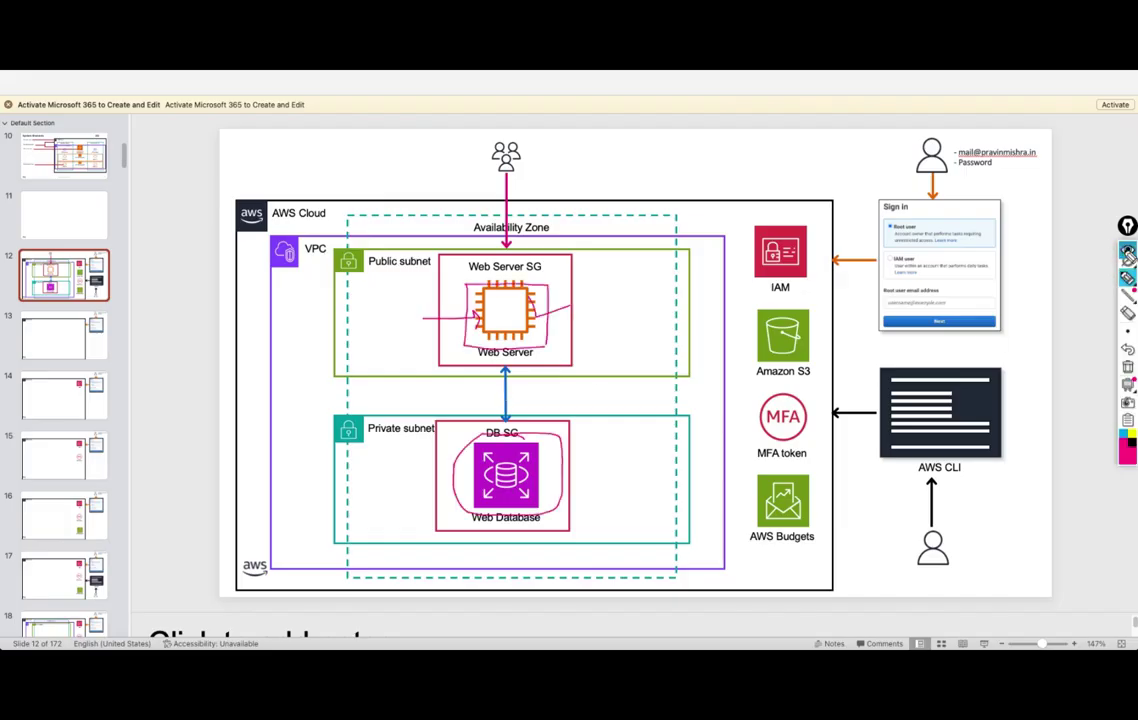
pyautogui.click(1127, 392)
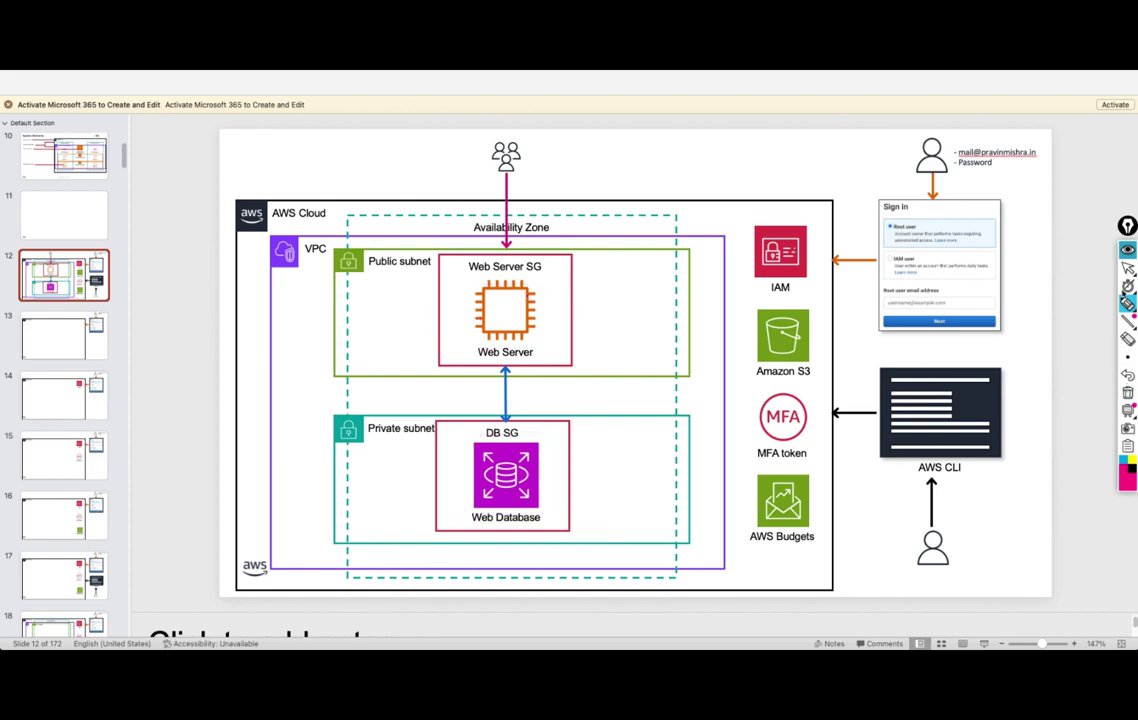
pyautogui.click(1037, 286)
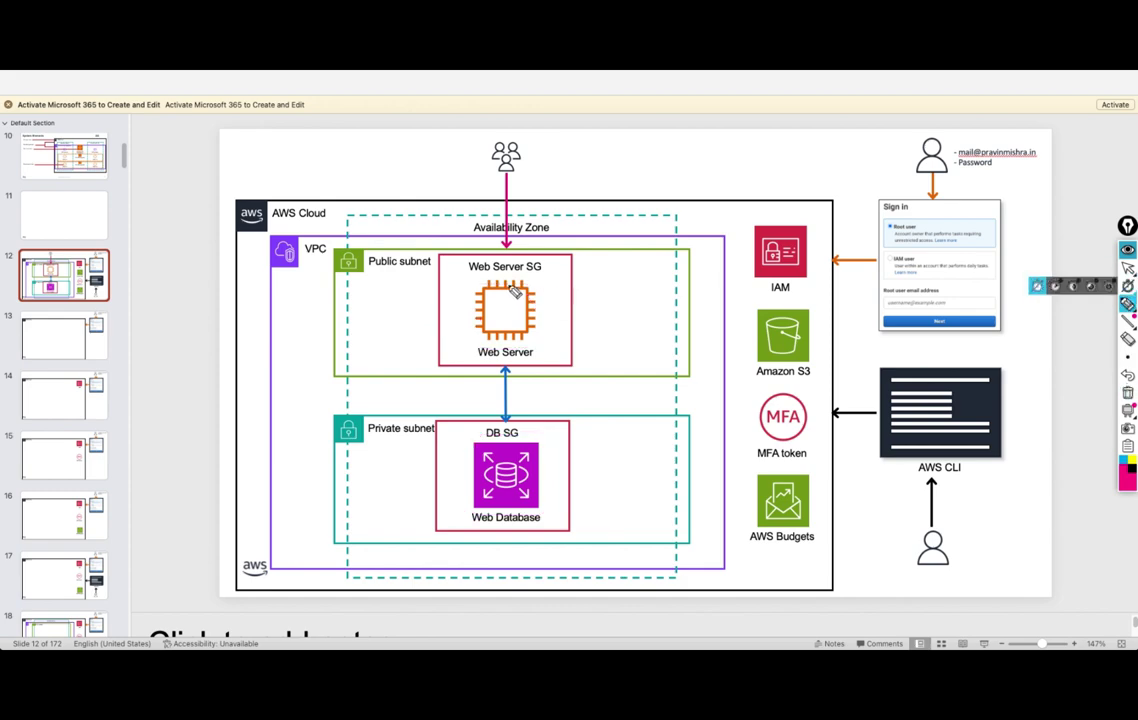
# Step: Draw pink loops around the Web Server icon, its SG label and the Web Database icon
pyautogui.moveTo(488, 284)
pyautogui.mouseDown()
pyautogui.moveTo(467, 340)
pyautogui.moveTo(458, 292)
pyautogui.mouseUp()
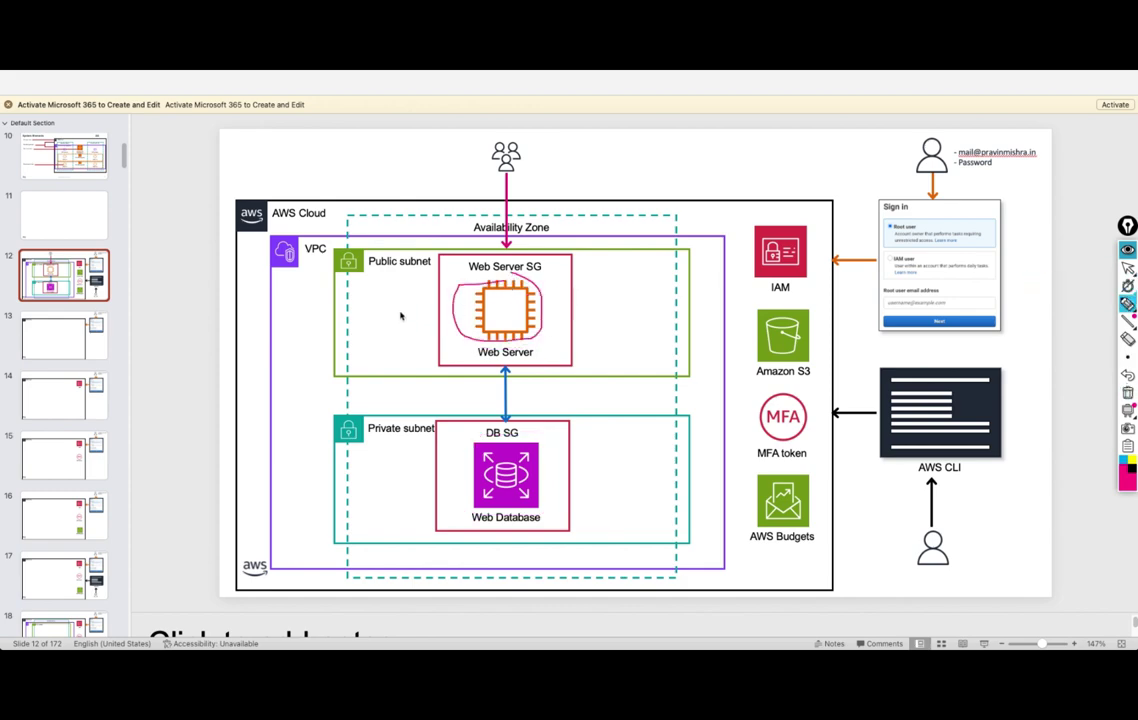
pyautogui.moveTo(378, 309)
pyautogui.mouseDown()
pyautogui.moveTo(460, 309)
pyautogui.moveTo(462, 332)
pyautogui.mouseUp()
pyautogui.moveTo(500, 278); pyautogui.dragTo(534, 272)
pyautogui.moveTo(530, 434)
pyautogui.mouseDown()
pyautogui.moveTo(467, 480)
pyautogui.moveTo(508, 505)
pyautogui.moveTo(558, 462)
pyautogui.moveTo(538, 443)
pyautogui.mouseUp()
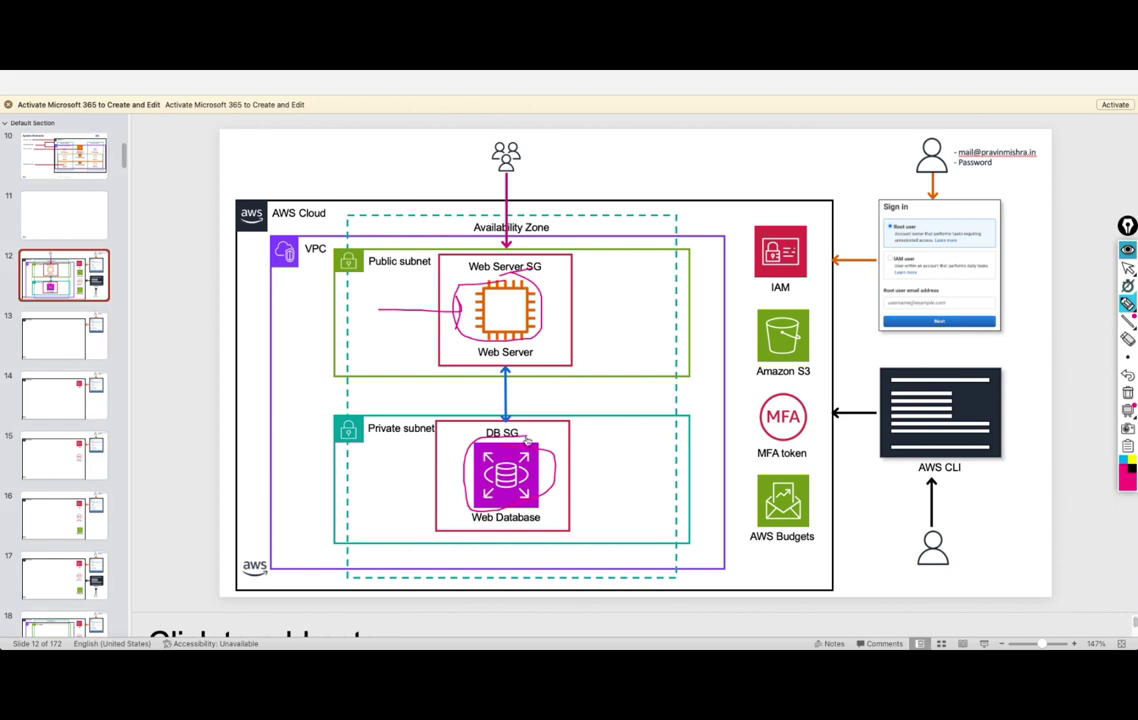
# Step: Back in the deployment guide, erase the annotation ink and hide the drawing tools
pyautogui.hotkey('alt', 'Tab')
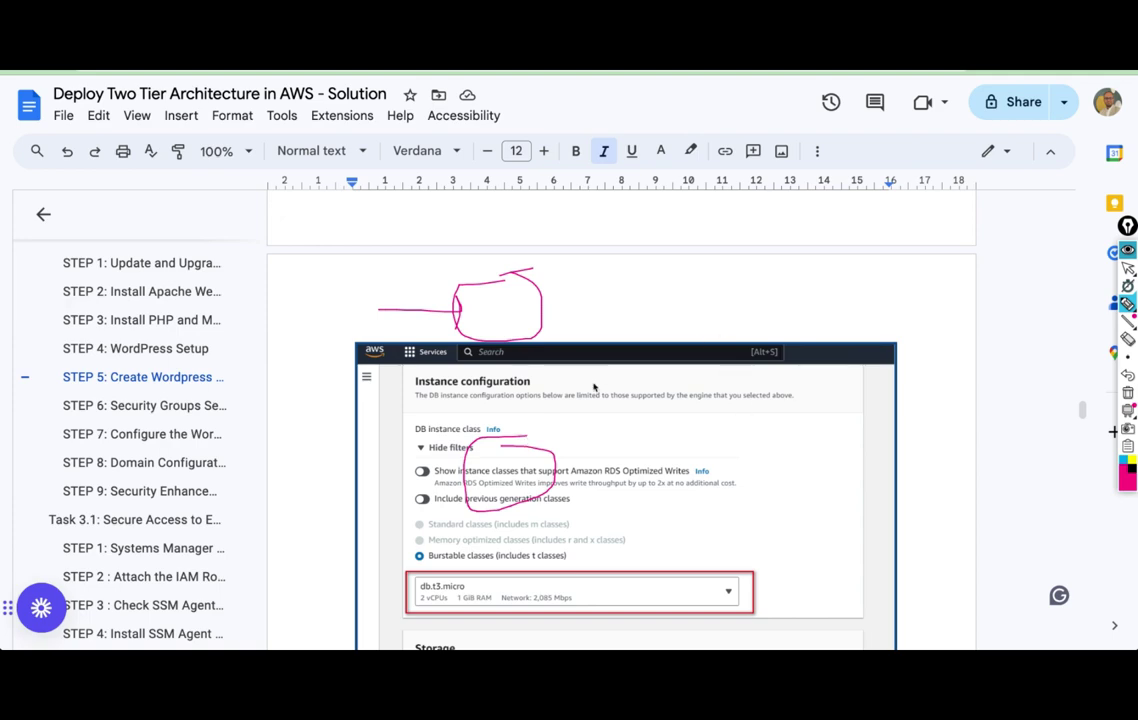
pyautogui.hotkey('ctrl', 'shift', 'c')
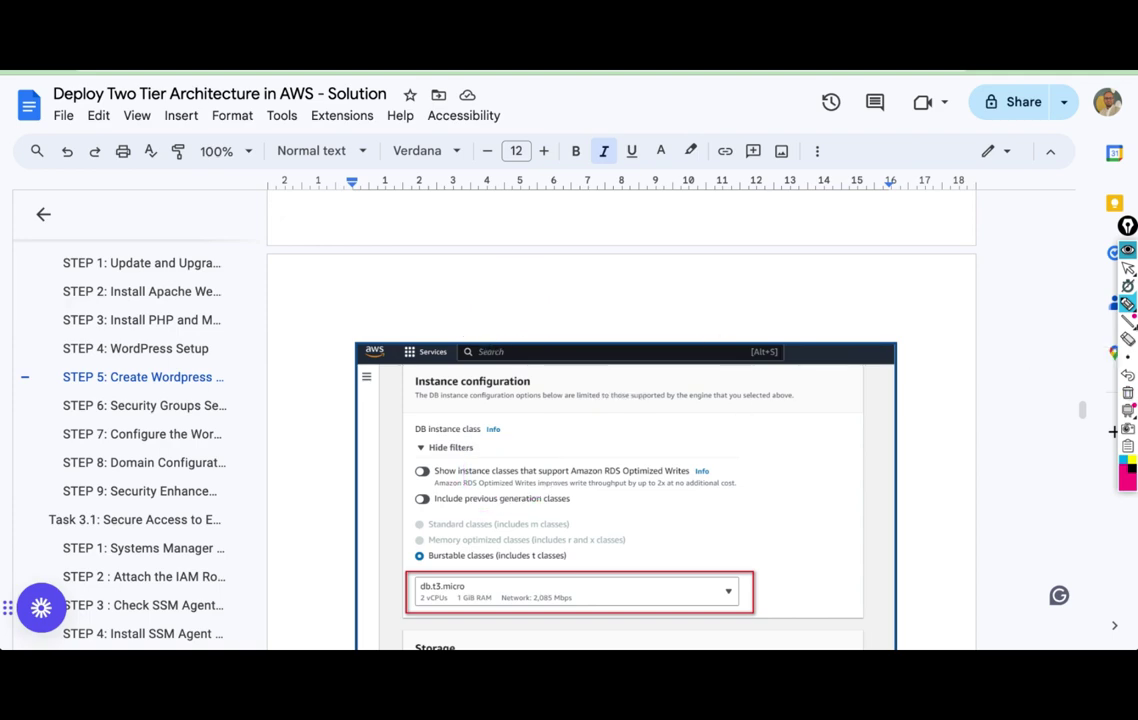
pyautogui.press('Escape')
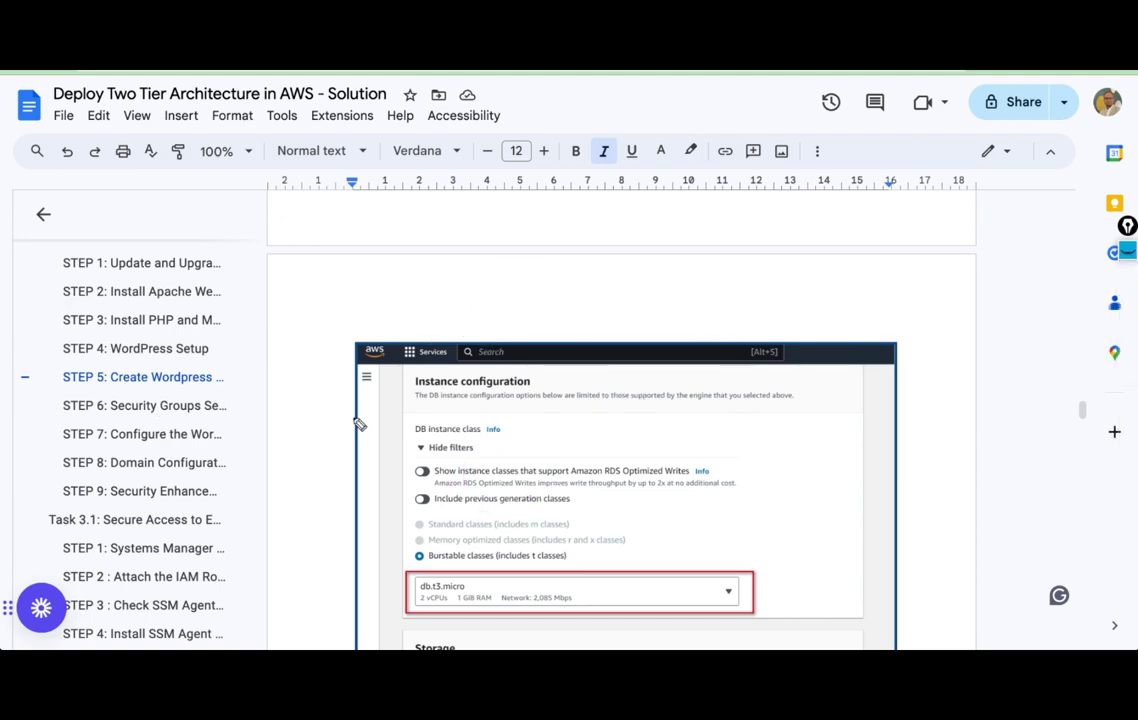
# Step: Scroll down to 'STEP 6: Security Groups Settings' and highlight its heading
pyautogui.scroll(-10, 482, 441)
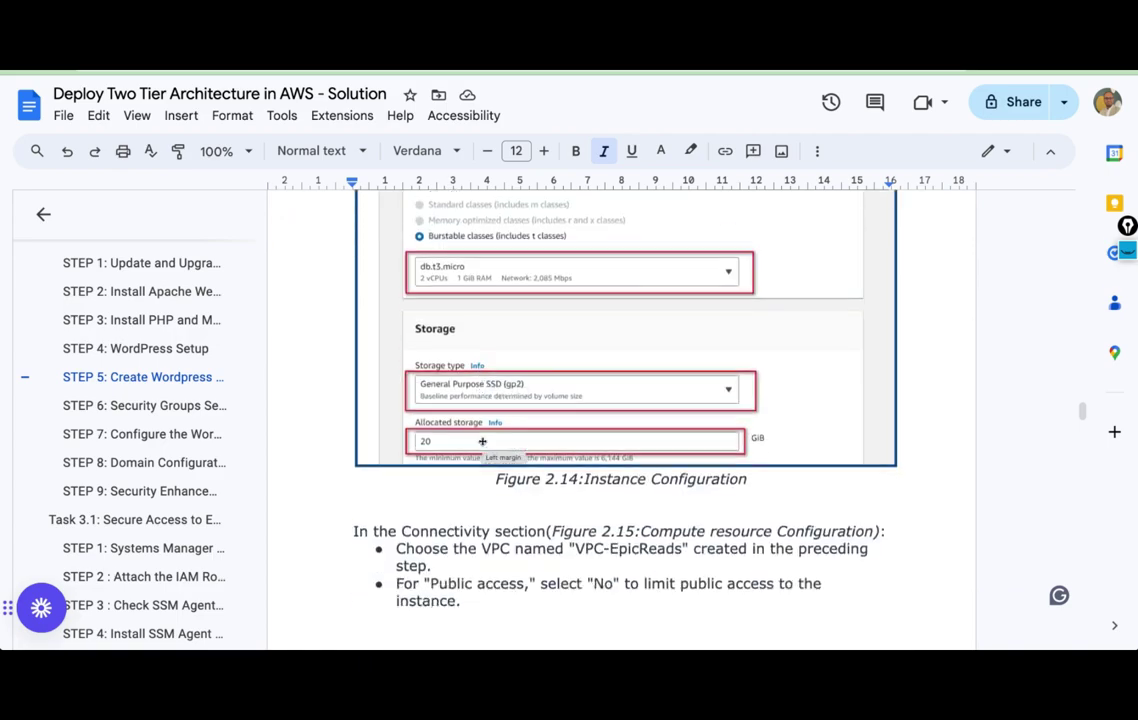
pyautogui.scroll(-3, 476, 400)
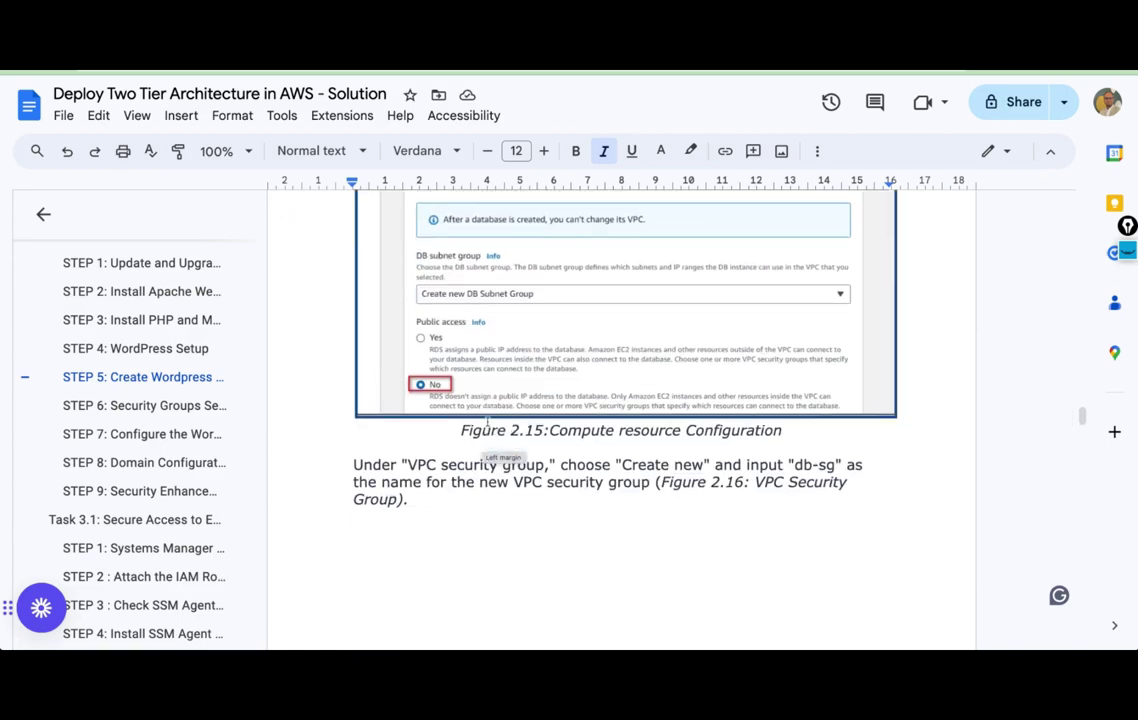
pyautogui.scroll(-5, 474, 395)
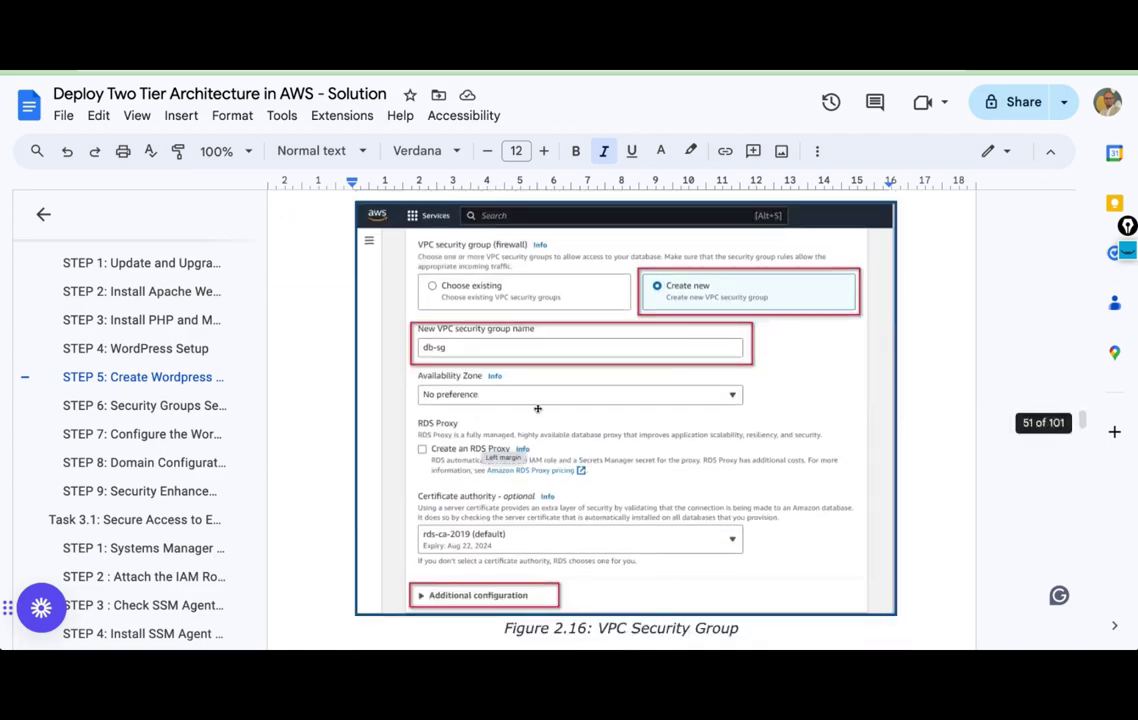
pyautogui.scroll(-8, 480, 420)
pyautogui.scroll(-3, 537, 407)
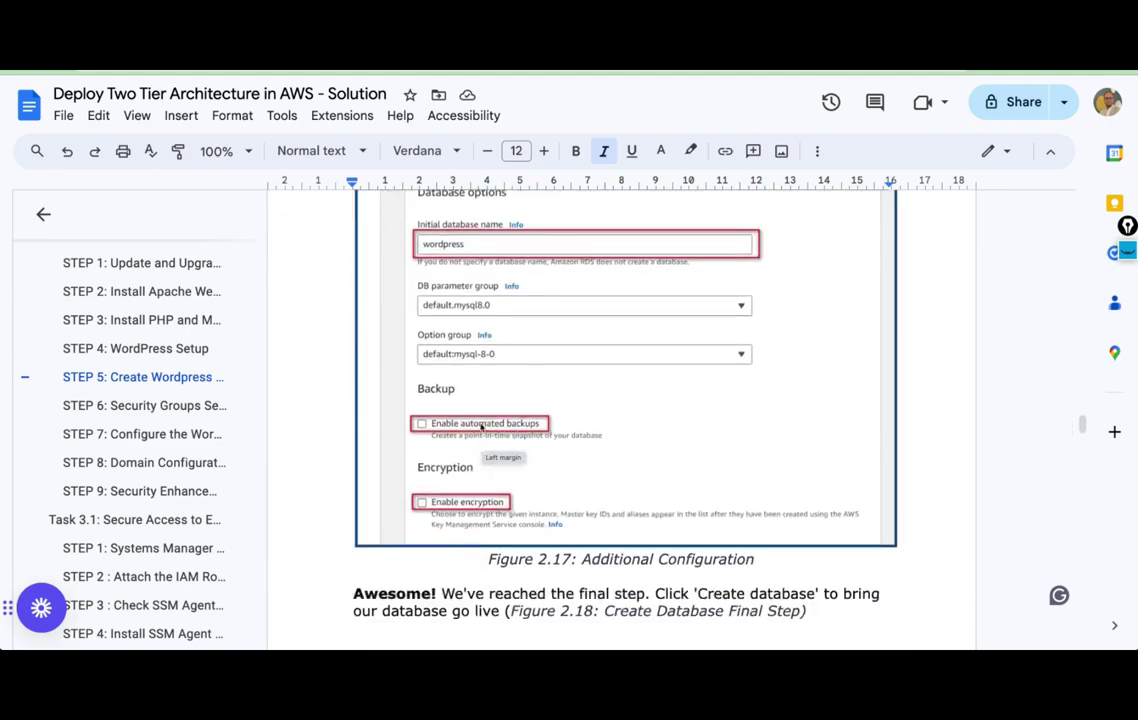
pyautogui.scroll(-8, 520, 450)
pyautogui.scroll(-6, 521, 450)
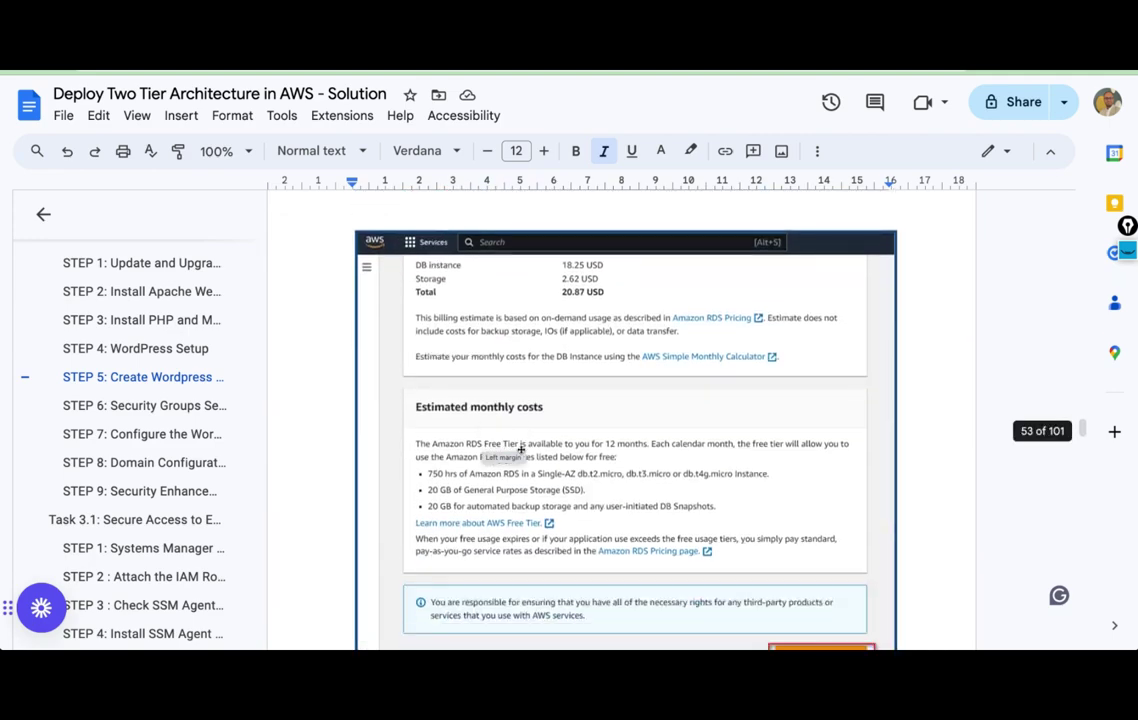
pyautogui.scroll(-4, 540, 435)
pyautogui.scroll(-3, 540, 435)
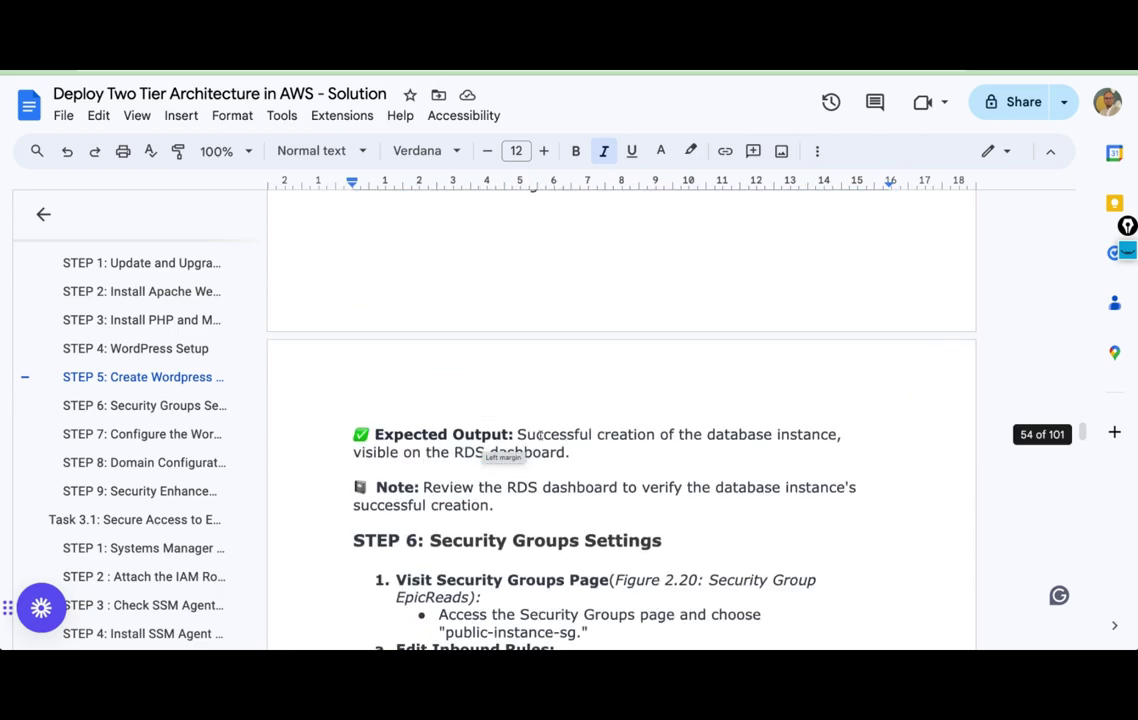
pyautogui.scroll(-3, 540, 435)
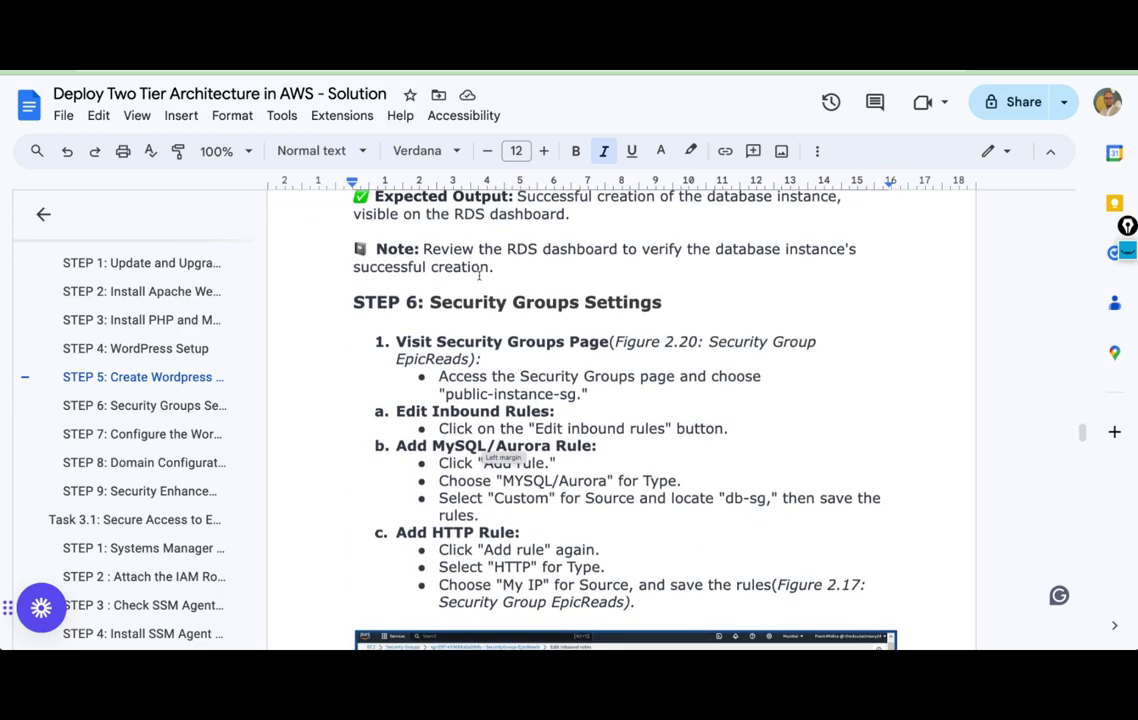
pyautogui.moveTo(357, 303); pyautogui.dragTo(709, 307)
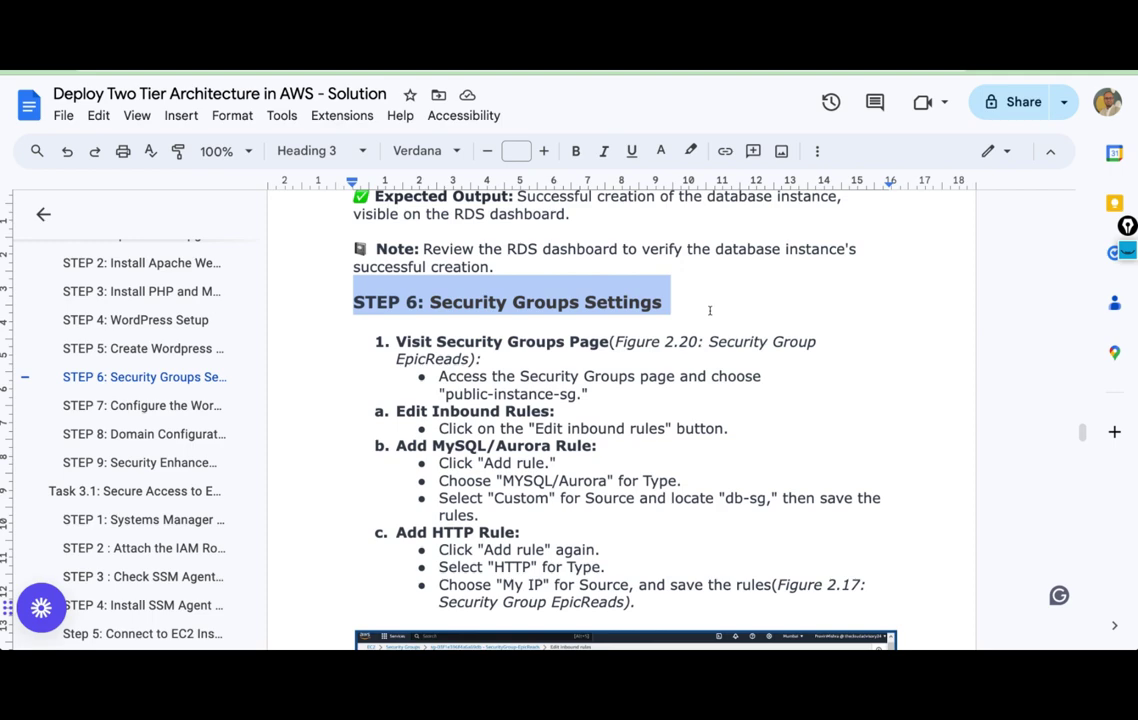
pyautogui.scroll(-2, 580, 468)
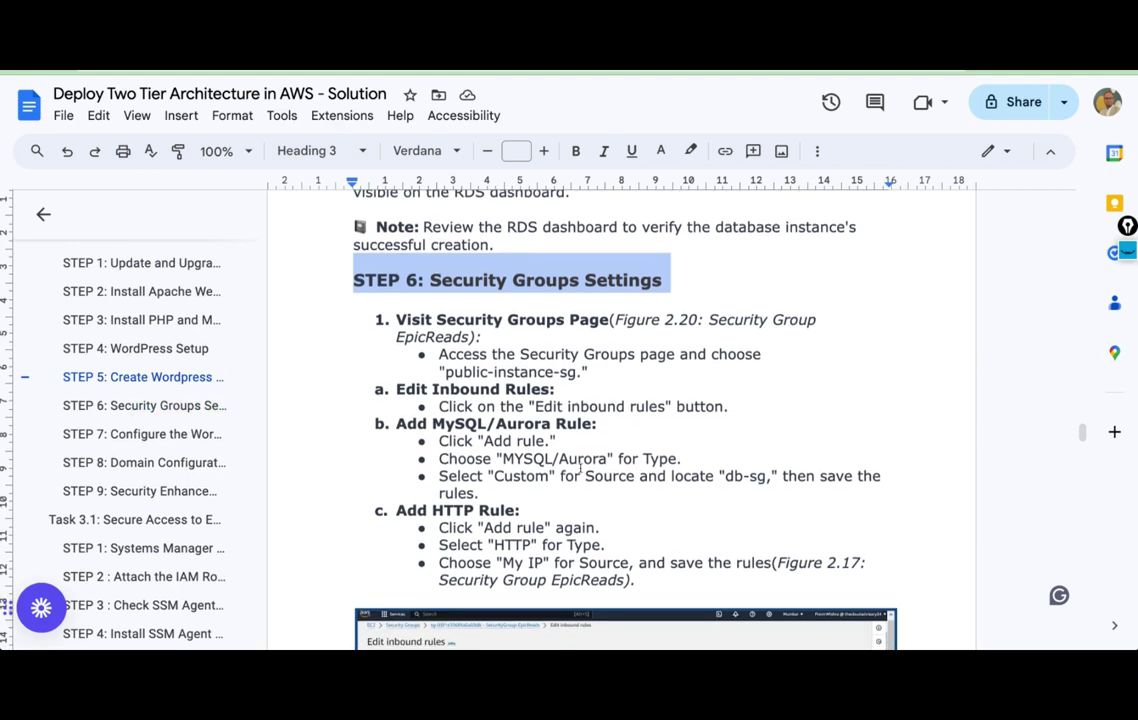
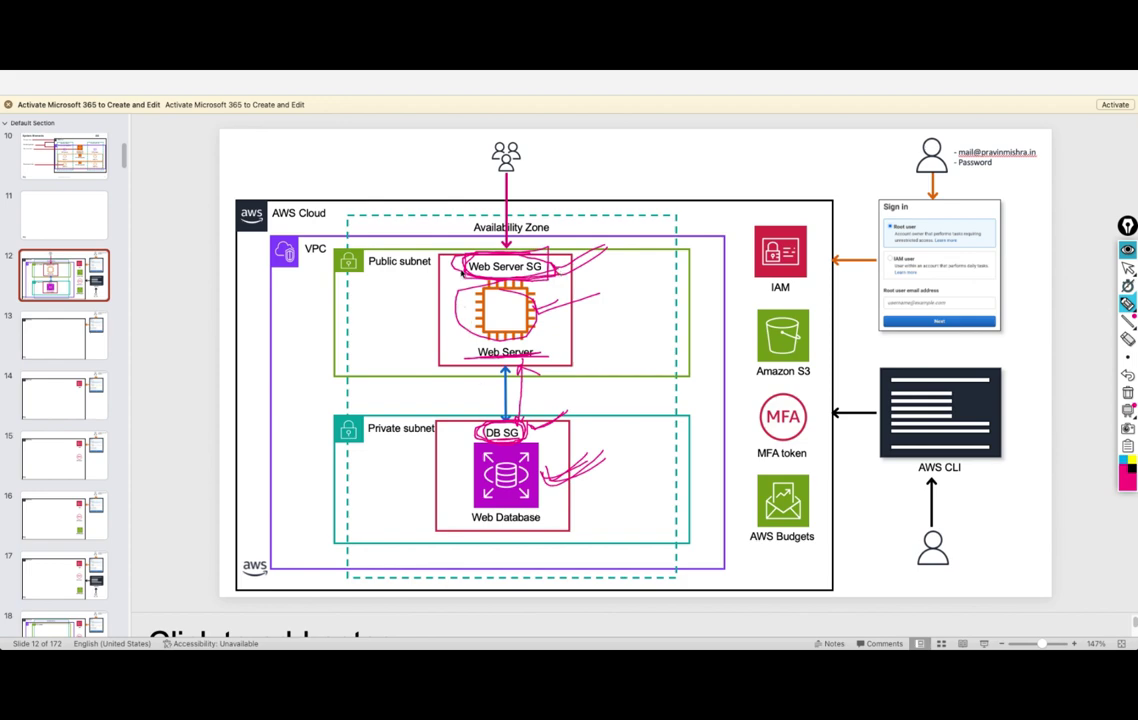
# Step: Sketch an ink line from Web Server SG to DB SG on the slide, then clear all ink
pyautogui.moveTo(468, 281)
pyautogui.mouseDown()
pyautogui.moveTo(423, 300)
pyautogui.moveTo(433, 377)
pyautogui.moveTo(531, 428)
pyautogui.mouseUp()
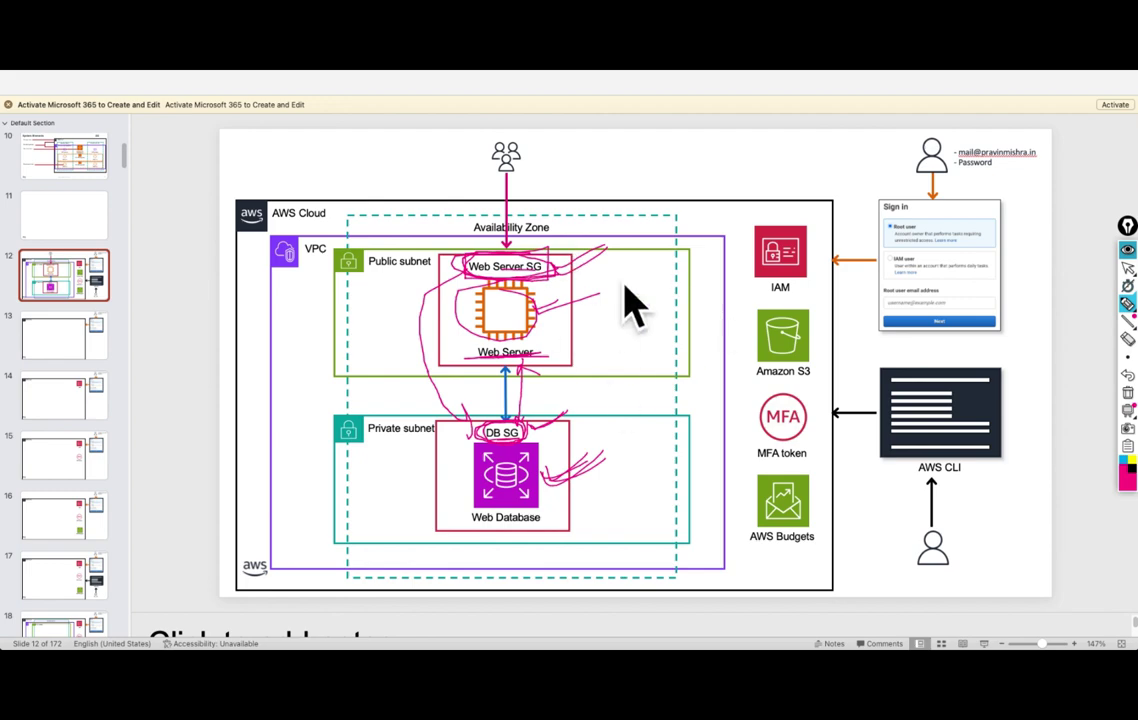
pyautogui.click(1127, 393)
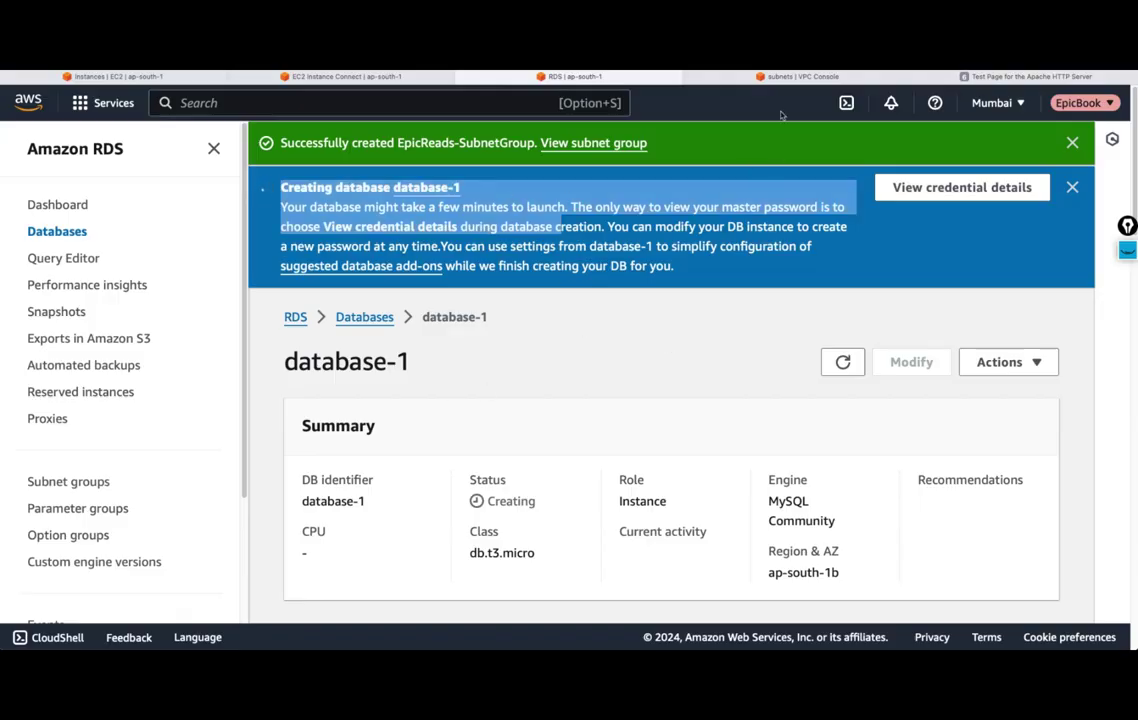
# Step: In VPC Security groups, give EpicReads-DBSG the Name DB-SG
pyautogui.click(710, 74)
pyautogui.scroll(-5, 120, 420)
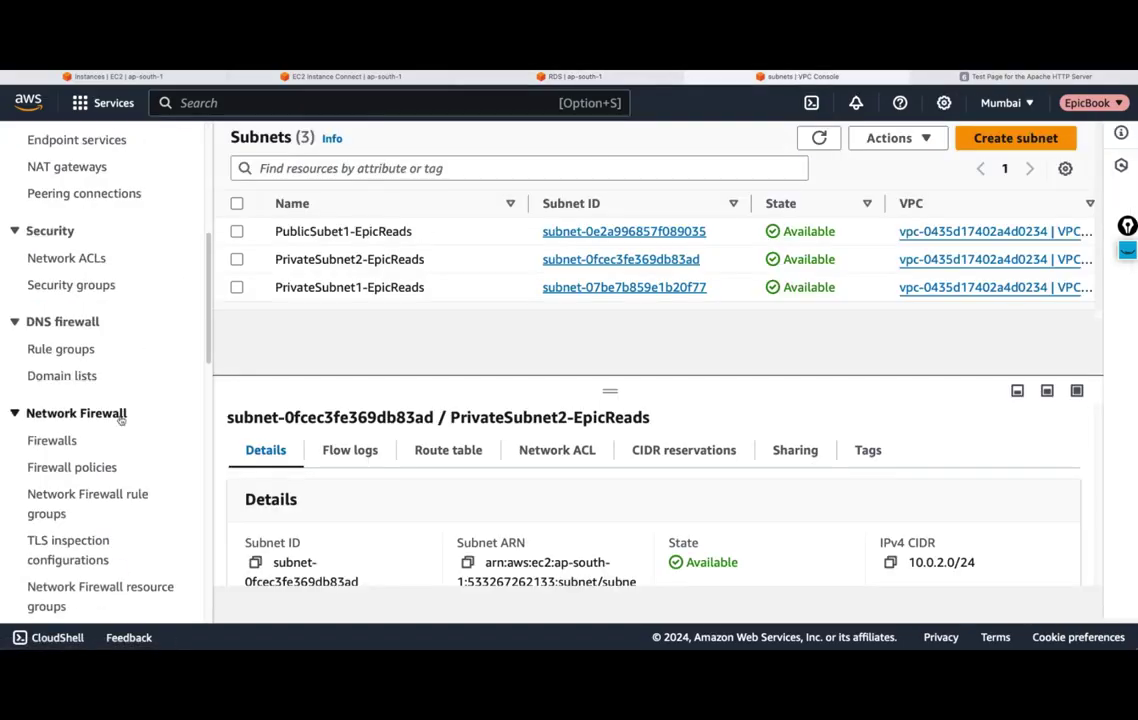
pyautogui.click(58, 289)
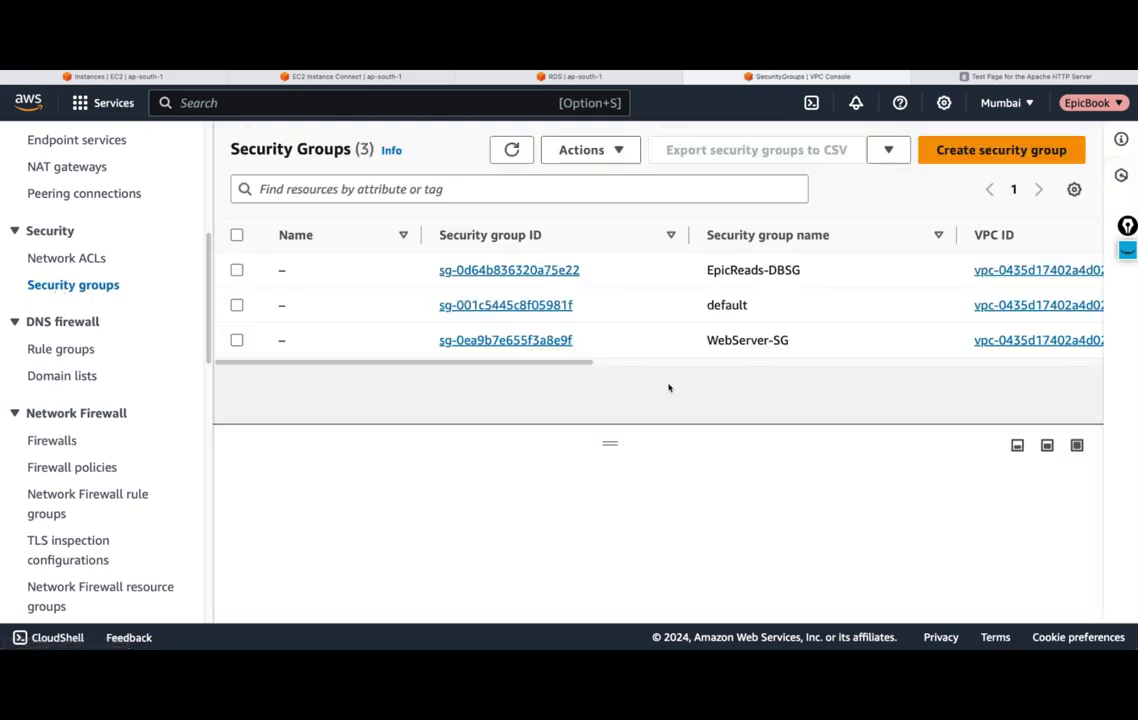
pyautogui.click(297, 270)
pyautogui.write('D')
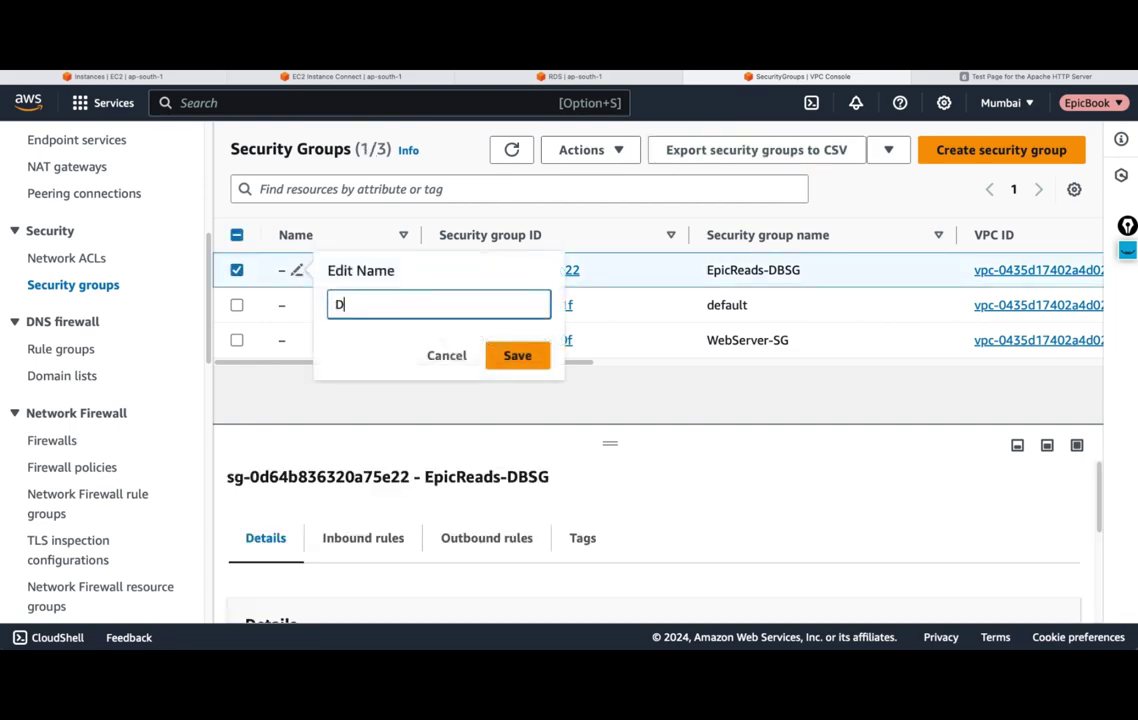
pyautogui.write('B-SG')
pyautogui.click(518, 355)
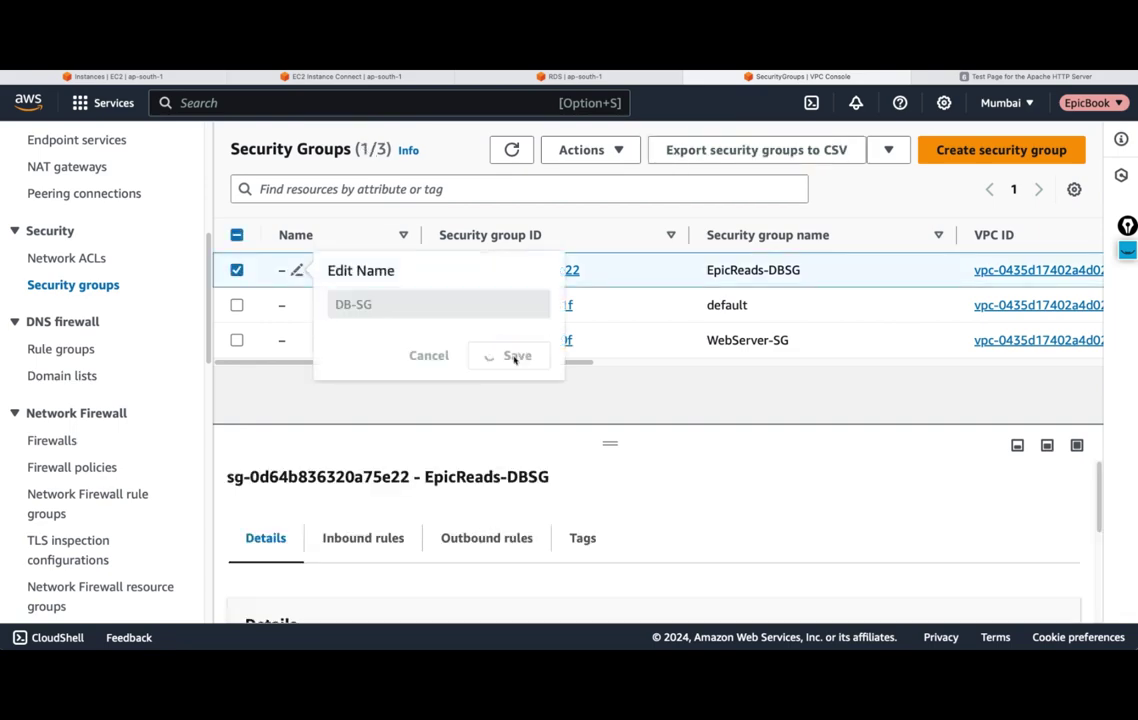
# Step: Give the WebServer-SG security group the Name Web-SG
pyautogui.click(297, 341)
pyautogui.write('Web')
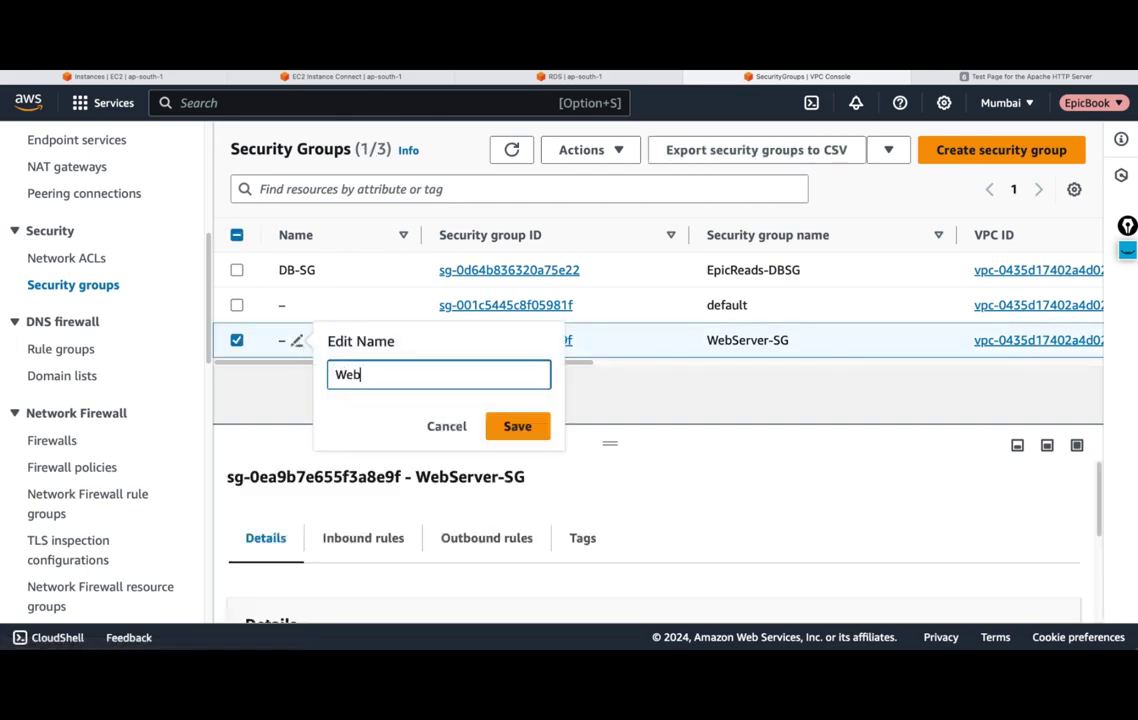
pyautogui.write('-SG')
pyautogui.click(515, 428)
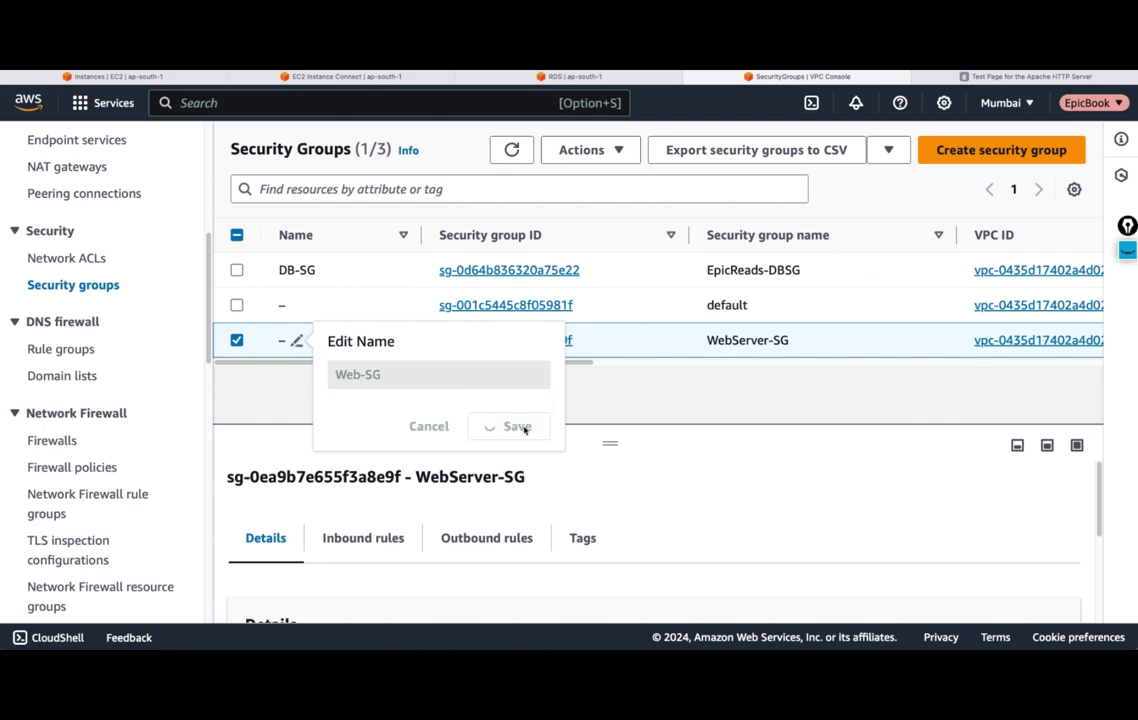
# Step: Select Web-SG and display its inbound rules
pyautogui.click(236, 340)
pyautogui.moveTo(610, 444); pyautogui.dragTo(612, 388)
pyautogui.click(374, 478)
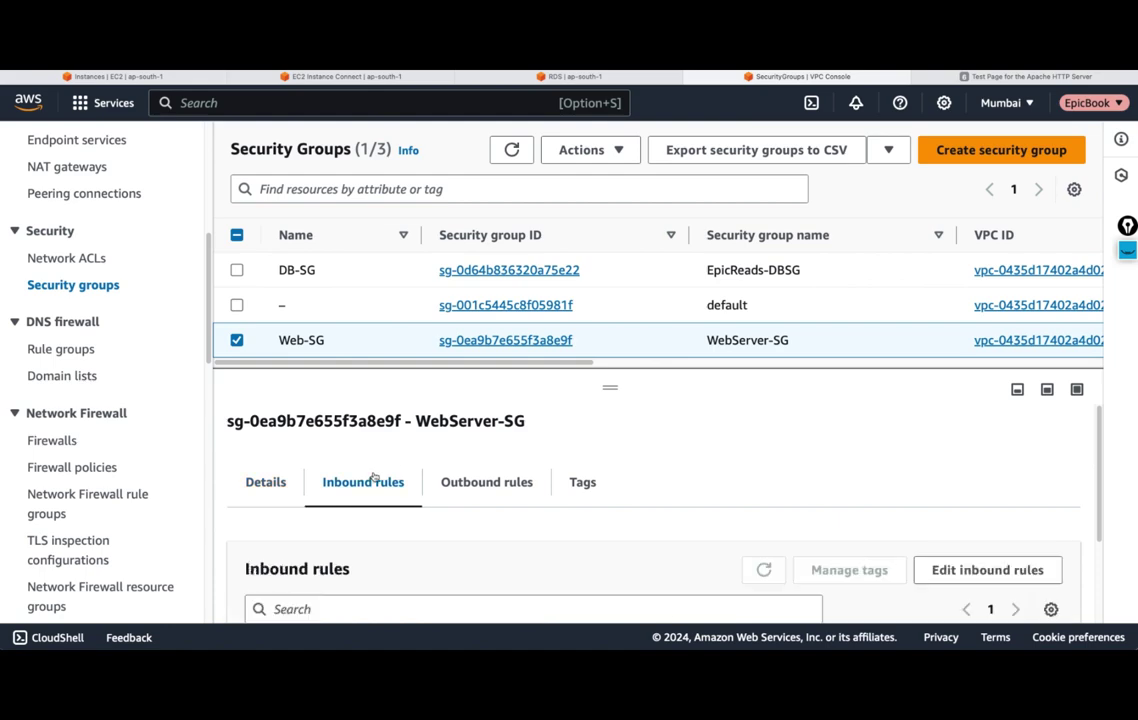
# Step: Select only DB-SG, inspect its MYSQL/Aurora rule's single /32 source, and edit its inbound rules
pyautogui.scroll(-3, 623, 575)
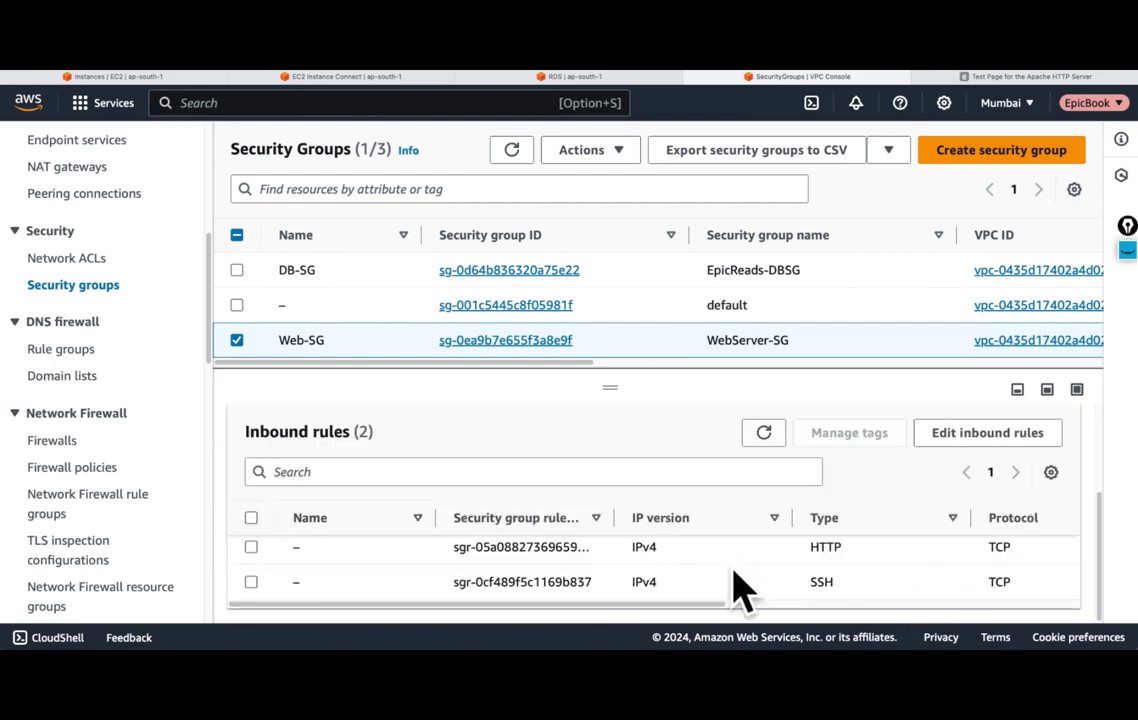
pyautogui.click(236, 270)
pyautogui.click(237, 340)
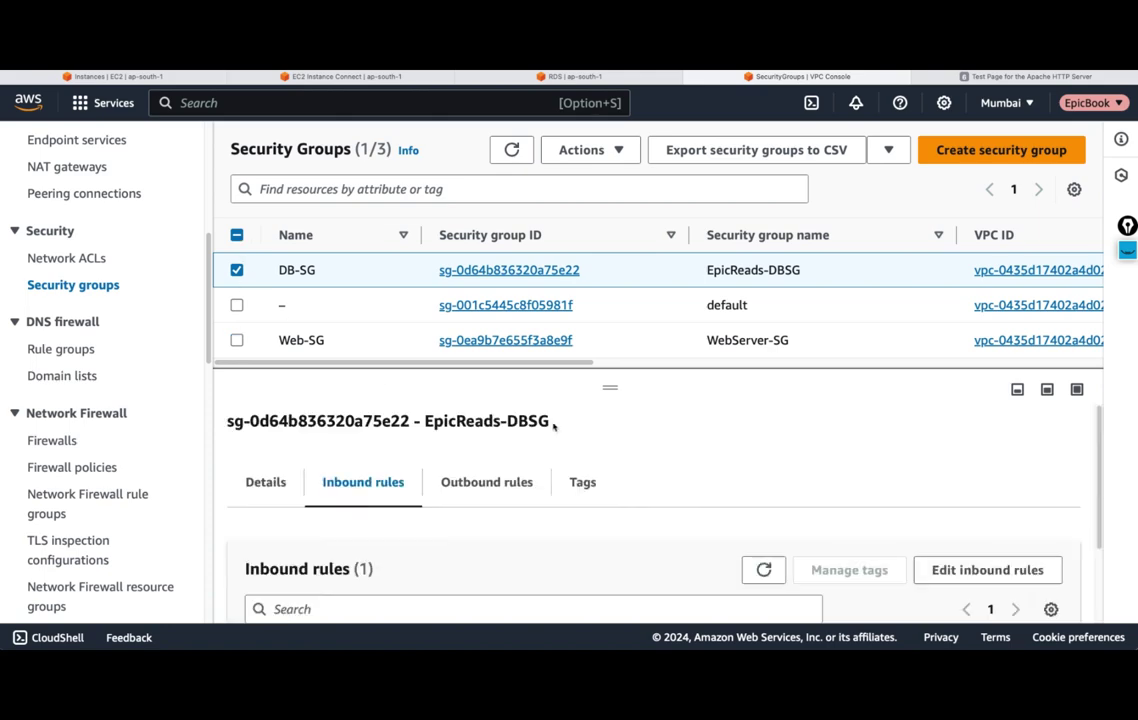
pyautogui.scroll(-2, 590, 510)
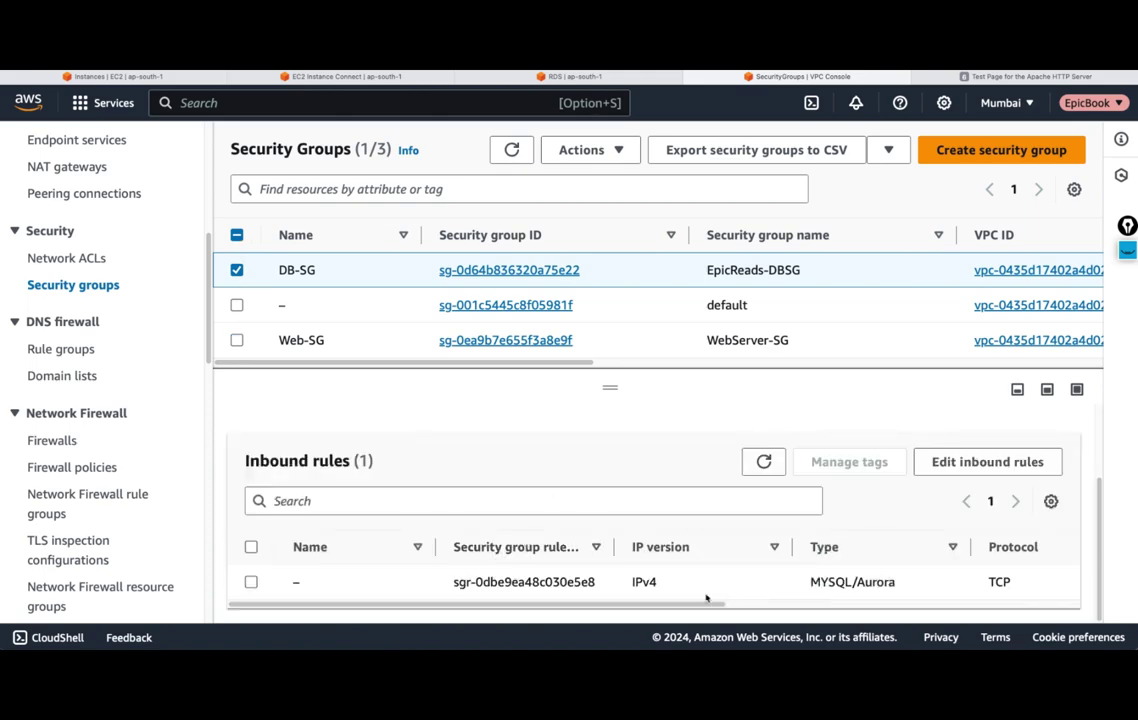
pyautogui.moveTo(643, 605); pyautogui.dragTo(883, 603)
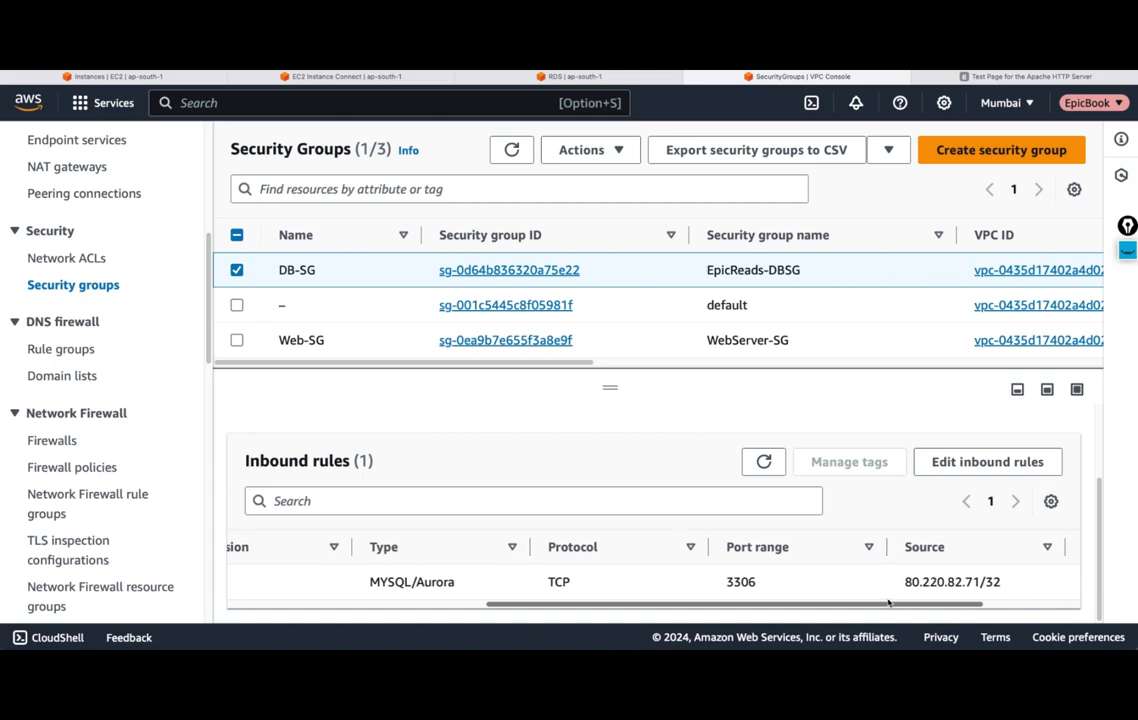
pyautogui.hscroll(1, 928, 581)
pyautogui.moveTo(905, 592); pyautogui.dragTo(1013, 582)
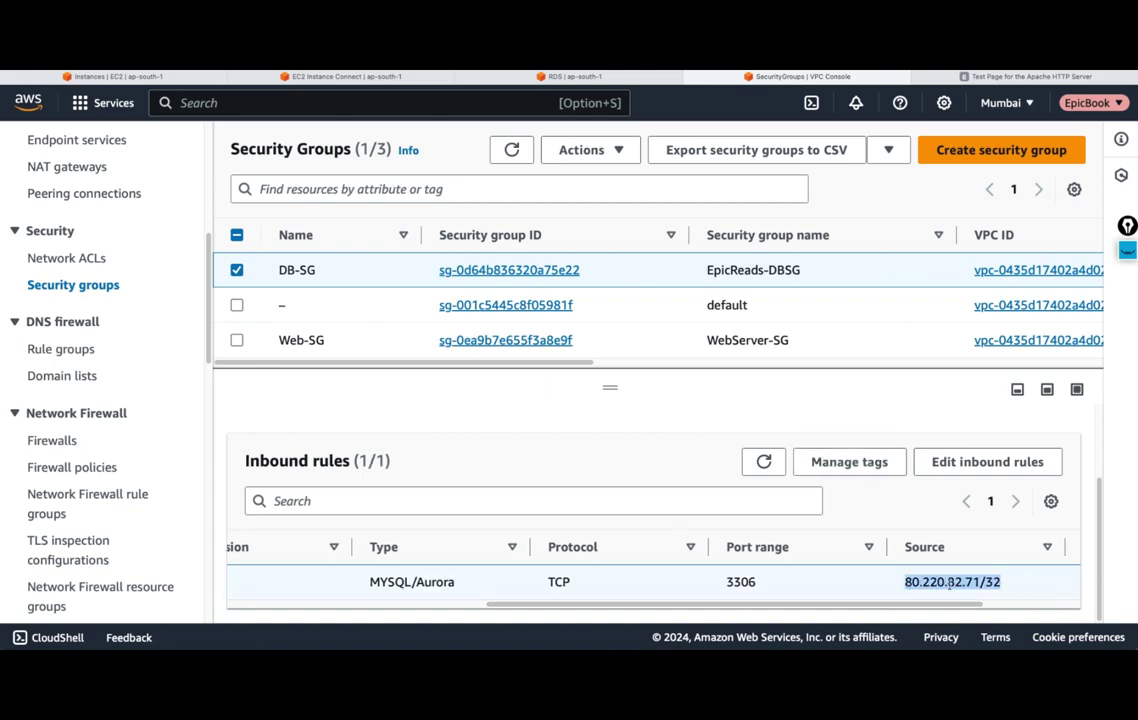
pyautogui.hscroll(-5, 430, 540)
pyautogui.hscroll(5, 430, 540)
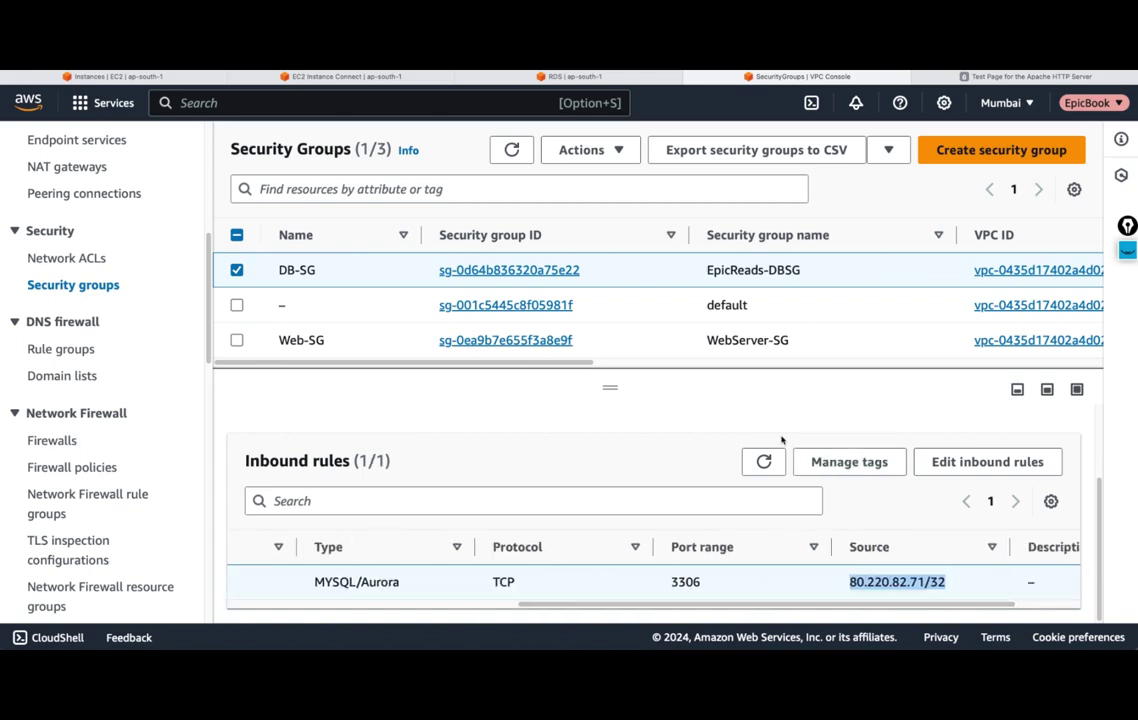
pyautogui.click(933, 462)
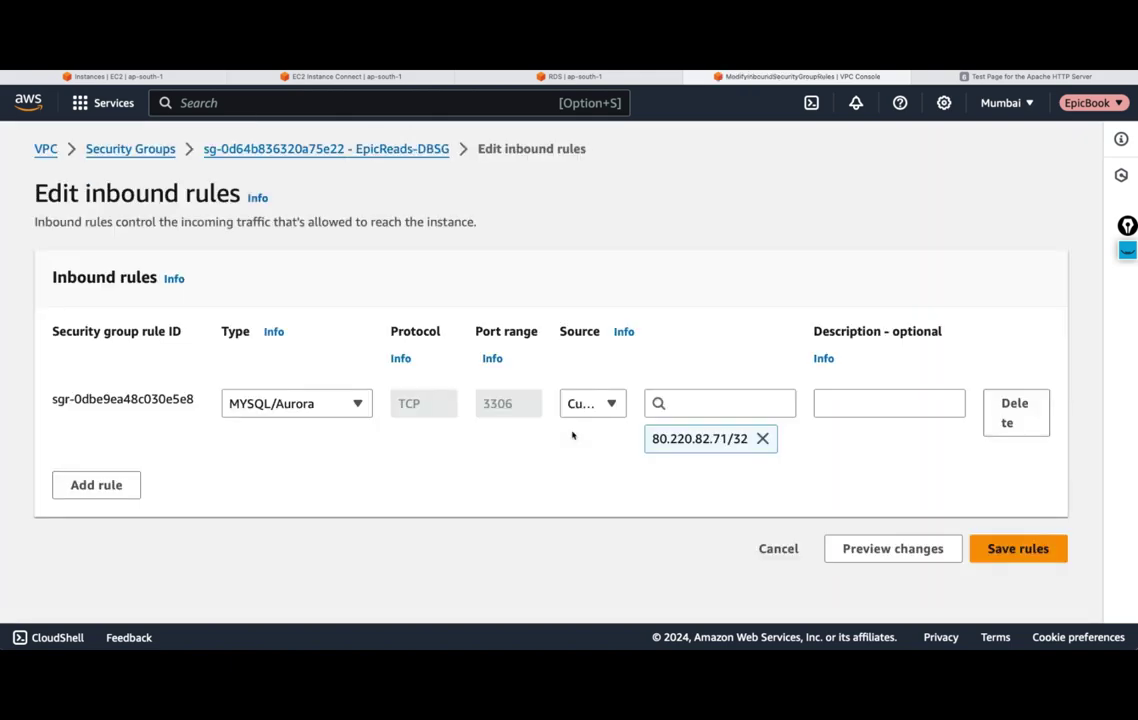
# Step: Replace the single-IP rule with a new MYSQL/Aurora inbound rule
pyautogui.click(1014, 418)
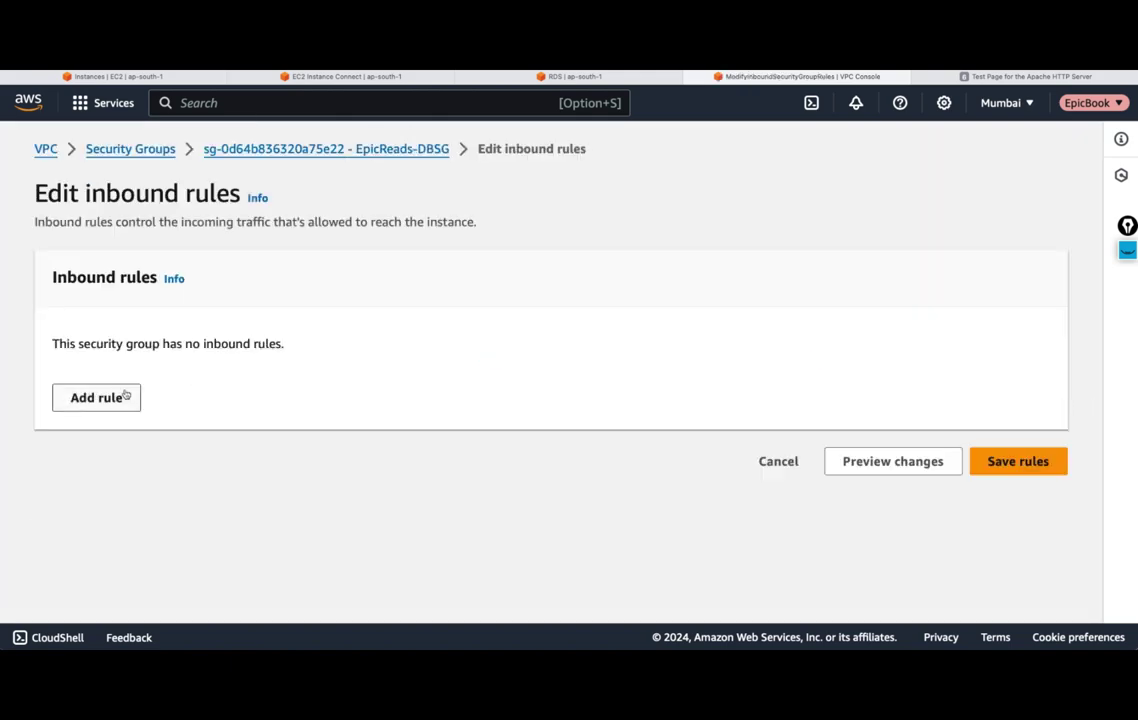
pyautogui.click(124, 397)
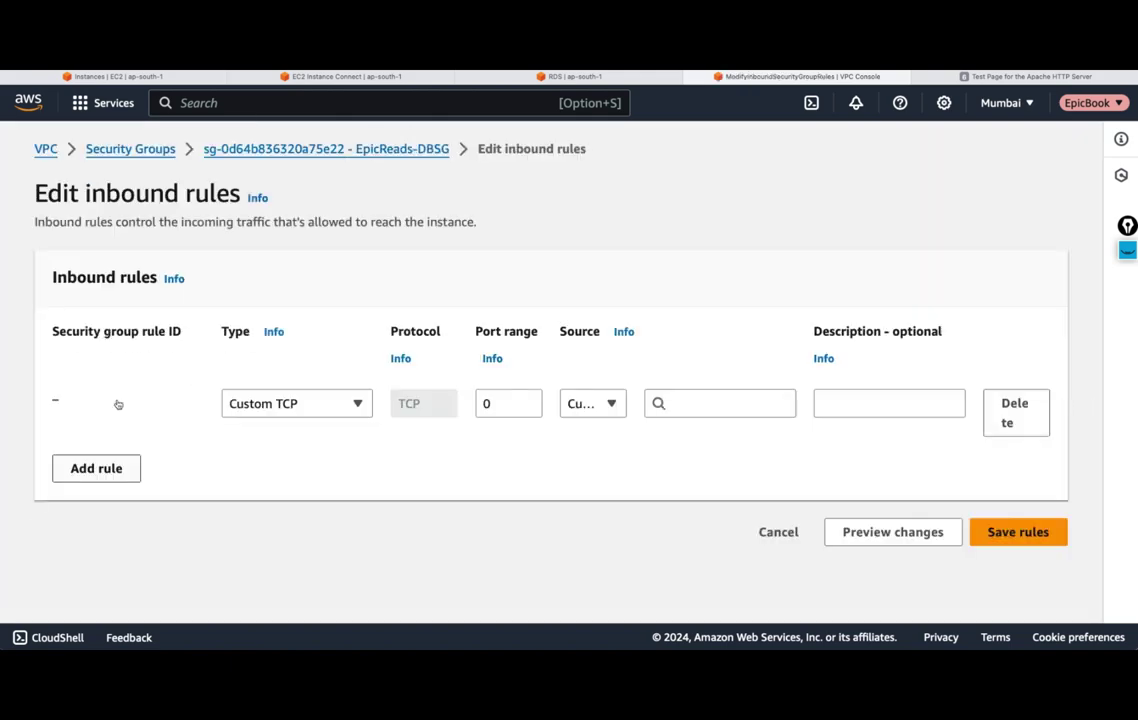
pyautogui.click(359, 405)
pyautogui.scroll(-5, 300, 360)
pyautogui.scroll(-5, 280, 361)
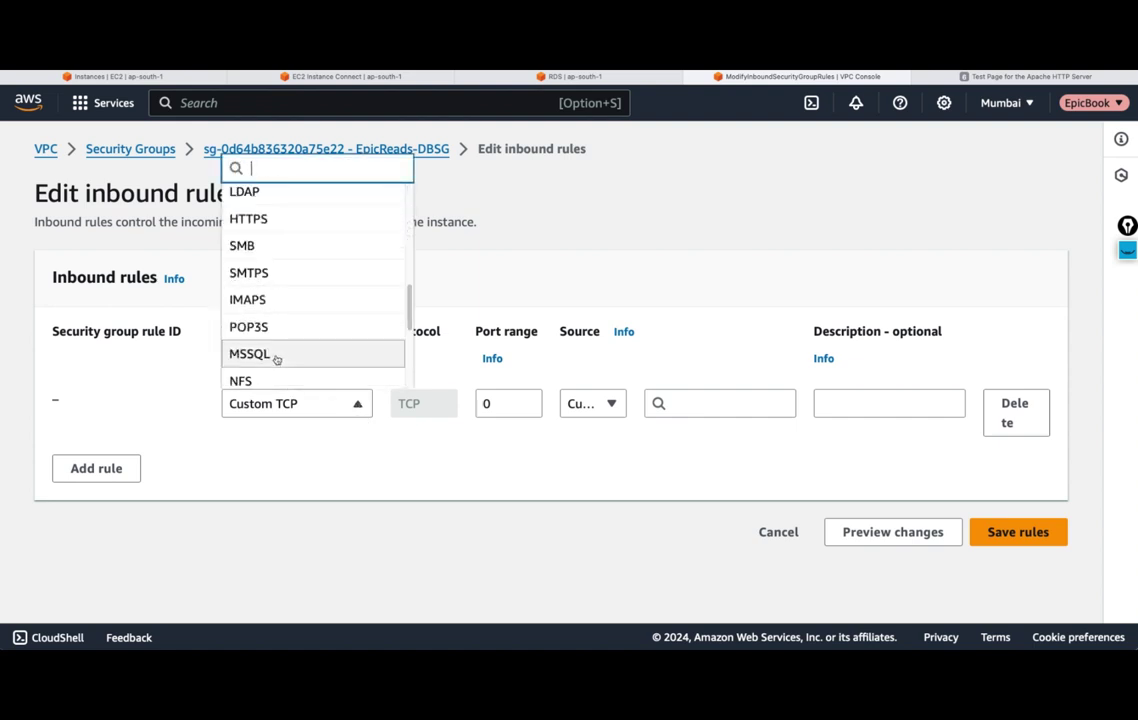
pyautogui.scroll(-2, 275, 356)
pyautogui.click(269, 347)
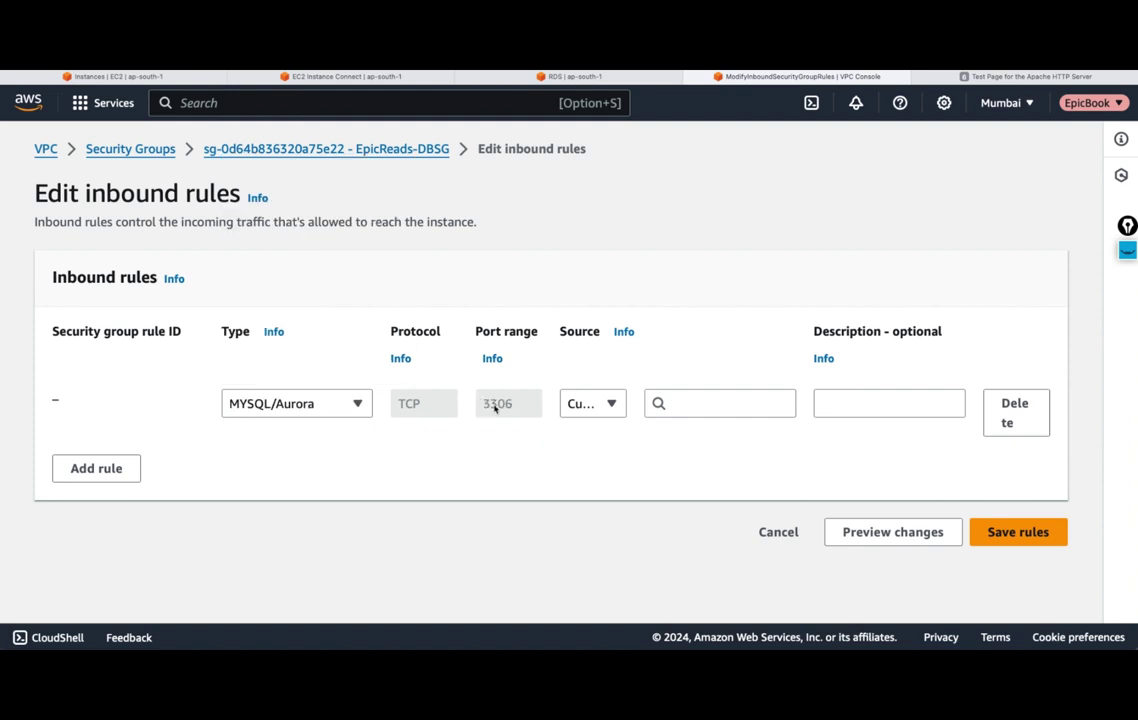
# Step: Set the rule's Custom source to the WebServer-SG security group and save the rules
pyautogui.click(610, 404)
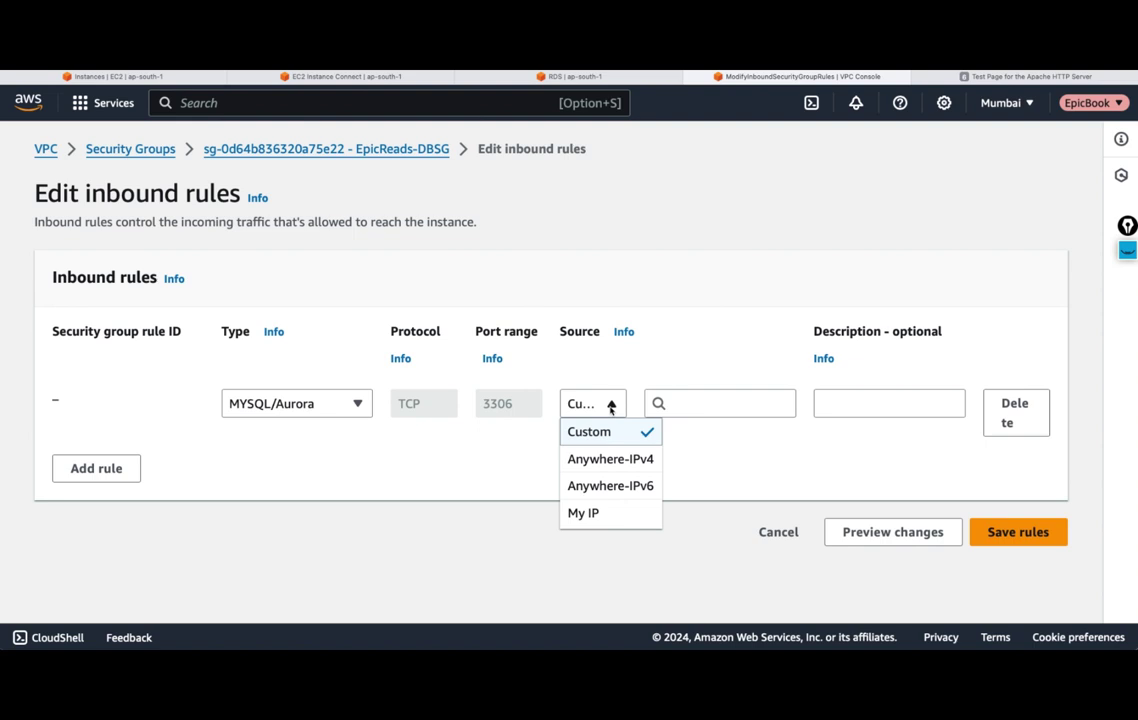
pyautogui.click(590, 437)
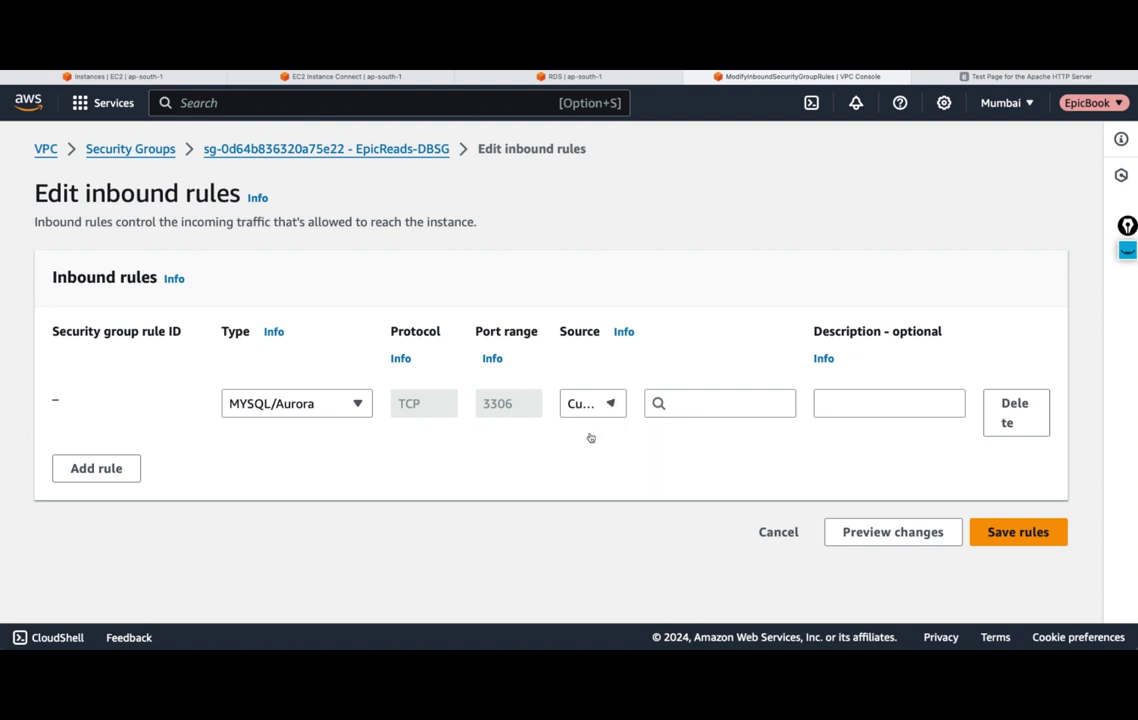
pyautogui.click(673, 408)
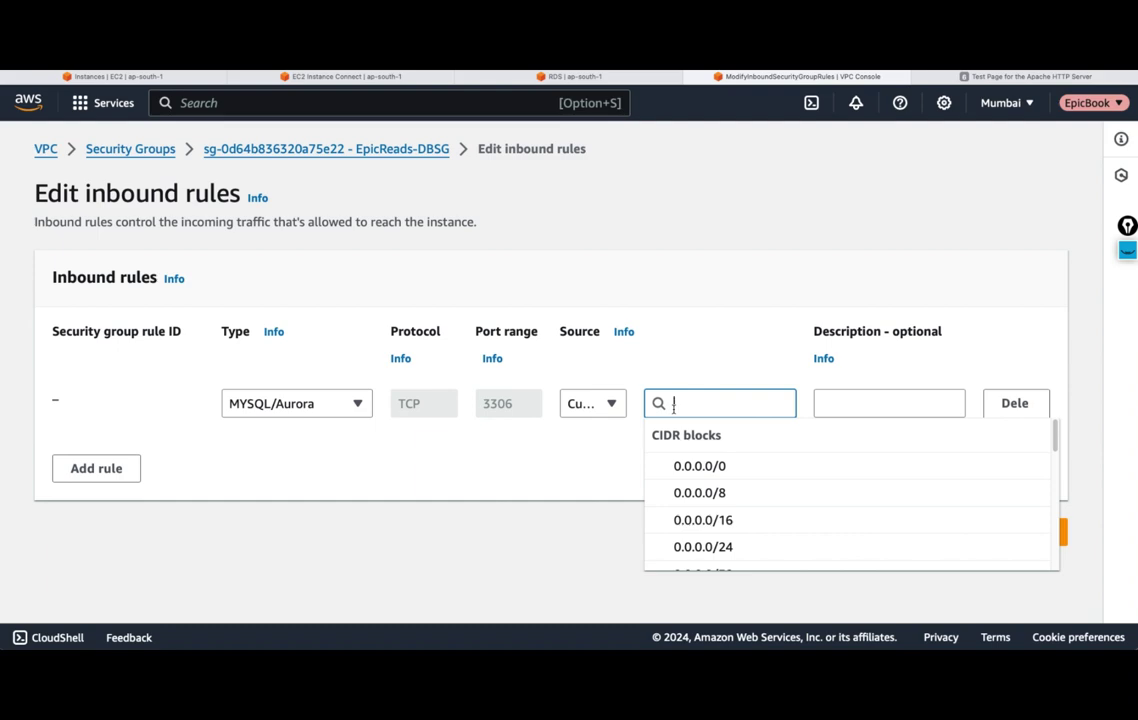
pyautogui.write('sg')
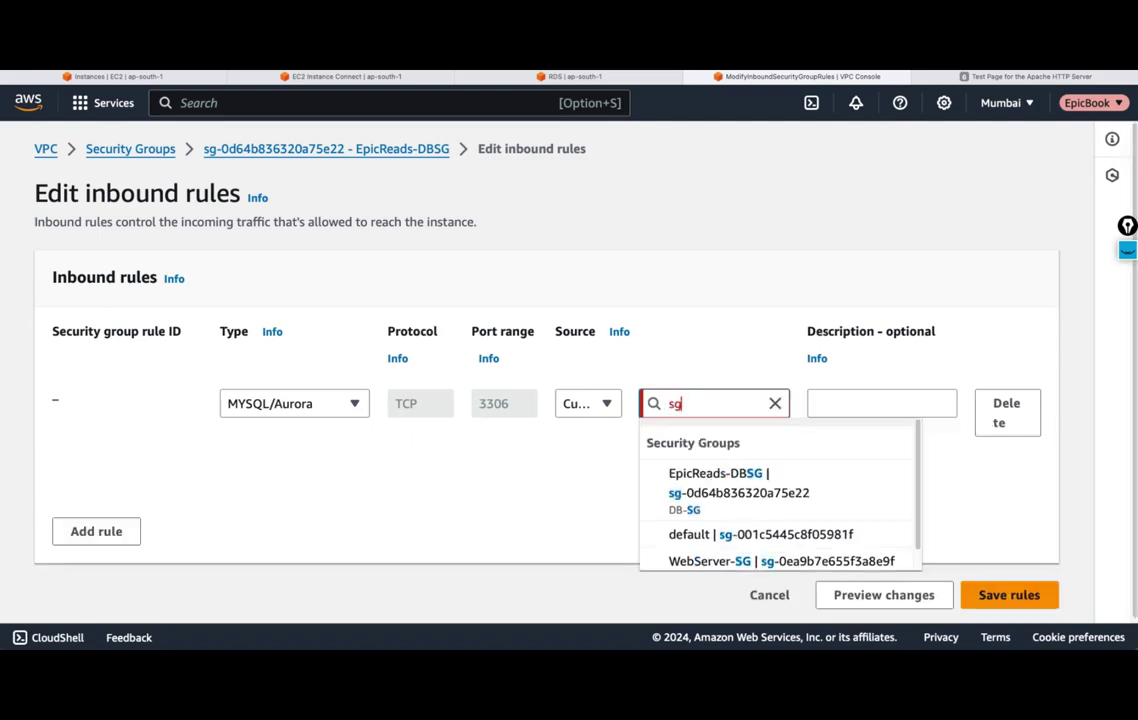
pyautogui.click(738, 562)
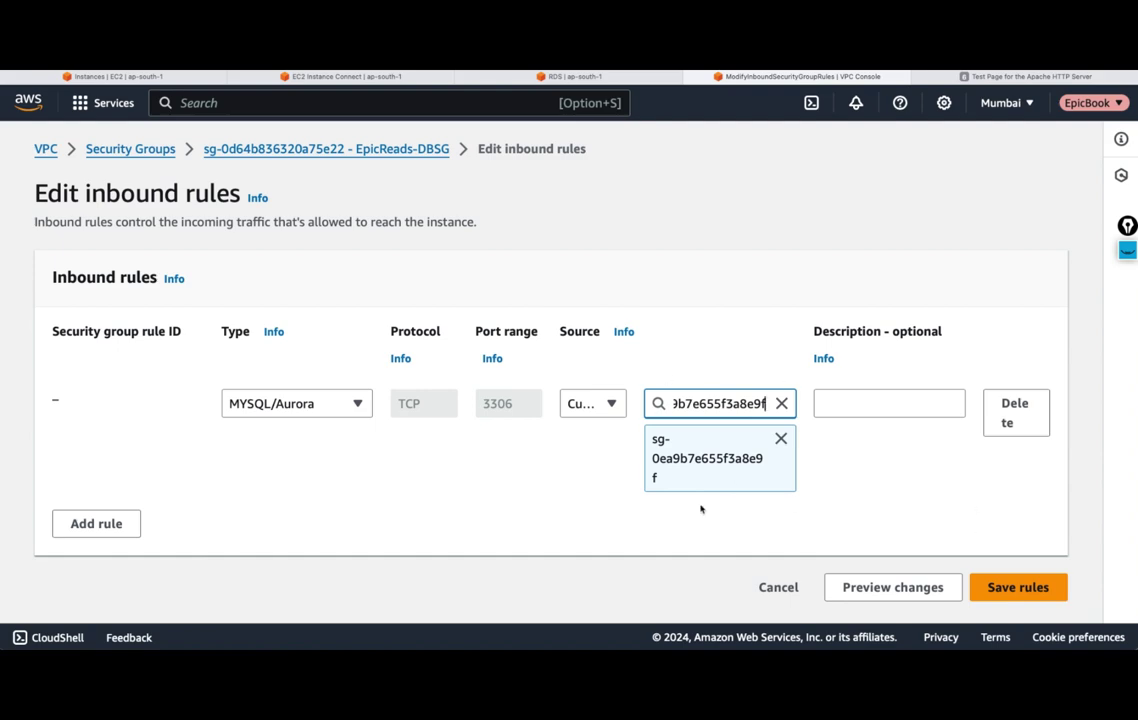
pyautogui.click(1028, 592)
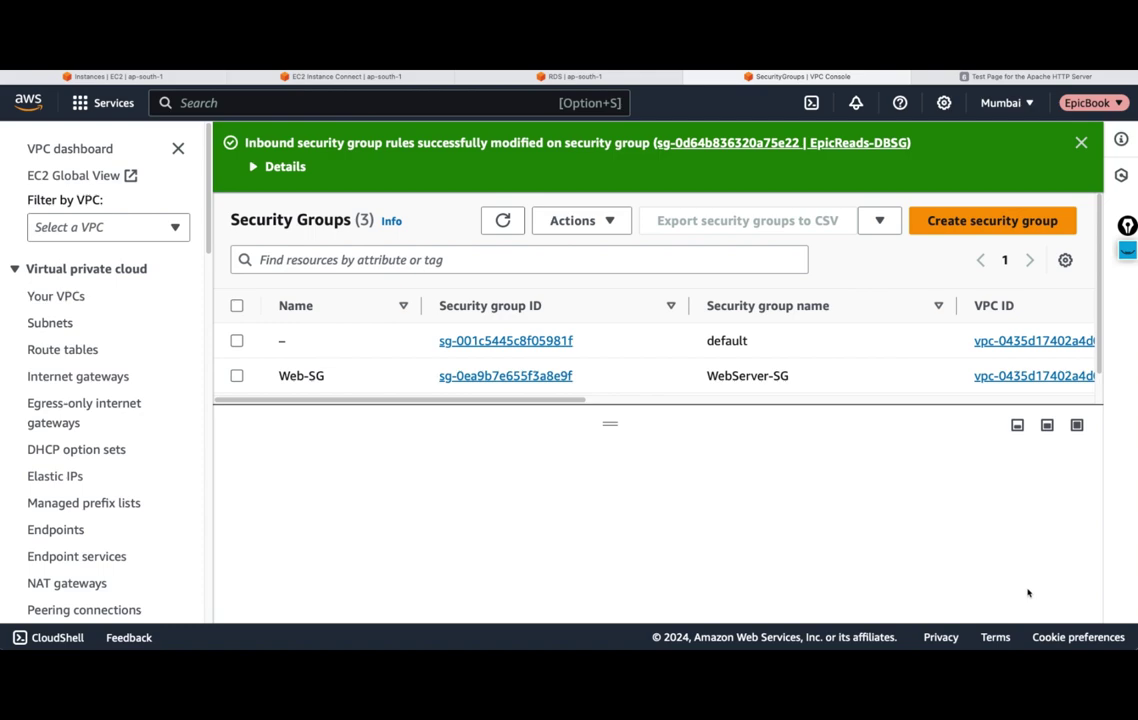
# Step: Select database-1's endpoint address under Connectivity & security, then switch to the deployment guide
pyautogui.click(574, 77)
pyautogui.click(505, 189)
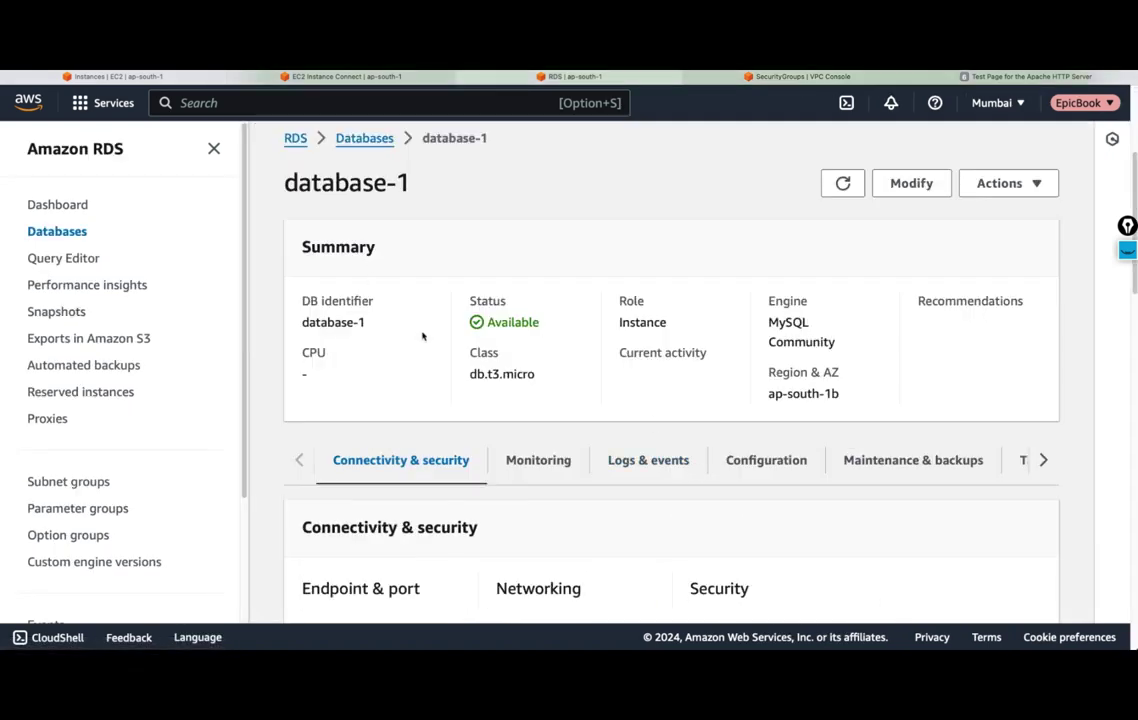
pyautogui.scroll(-2, 430, 400)
pyautogui.scroll(-2, 350, 445)
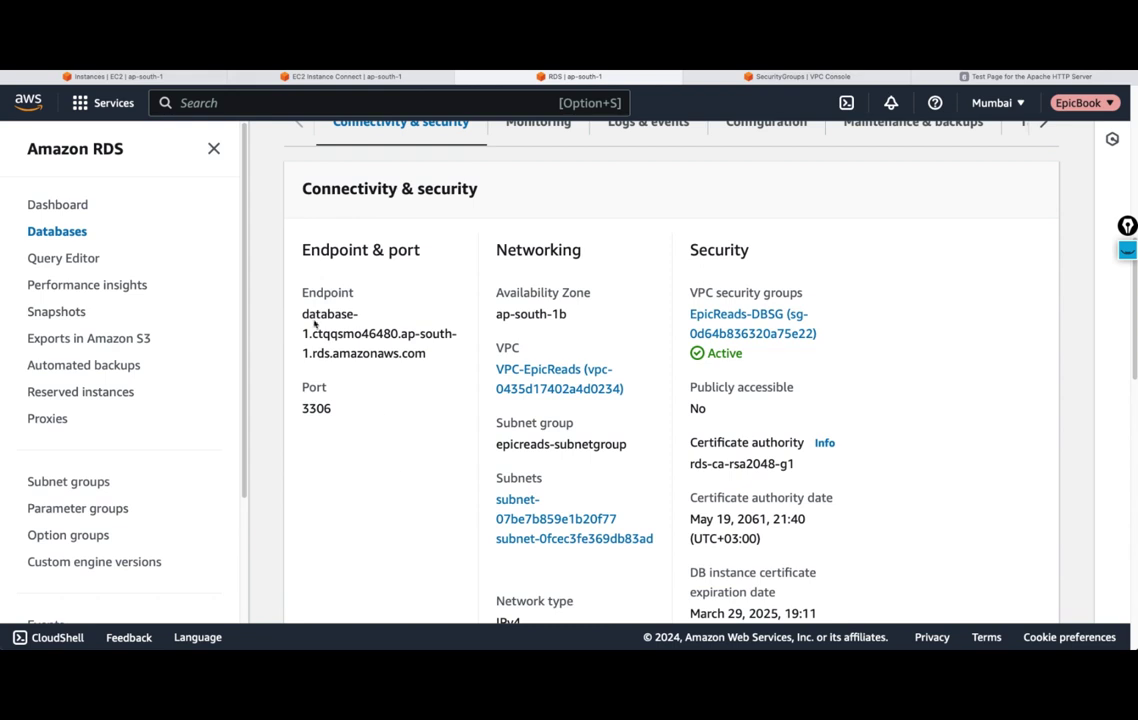
pyautogui.moveTo(302, 316); pyautogui.dragTo(429, 374)
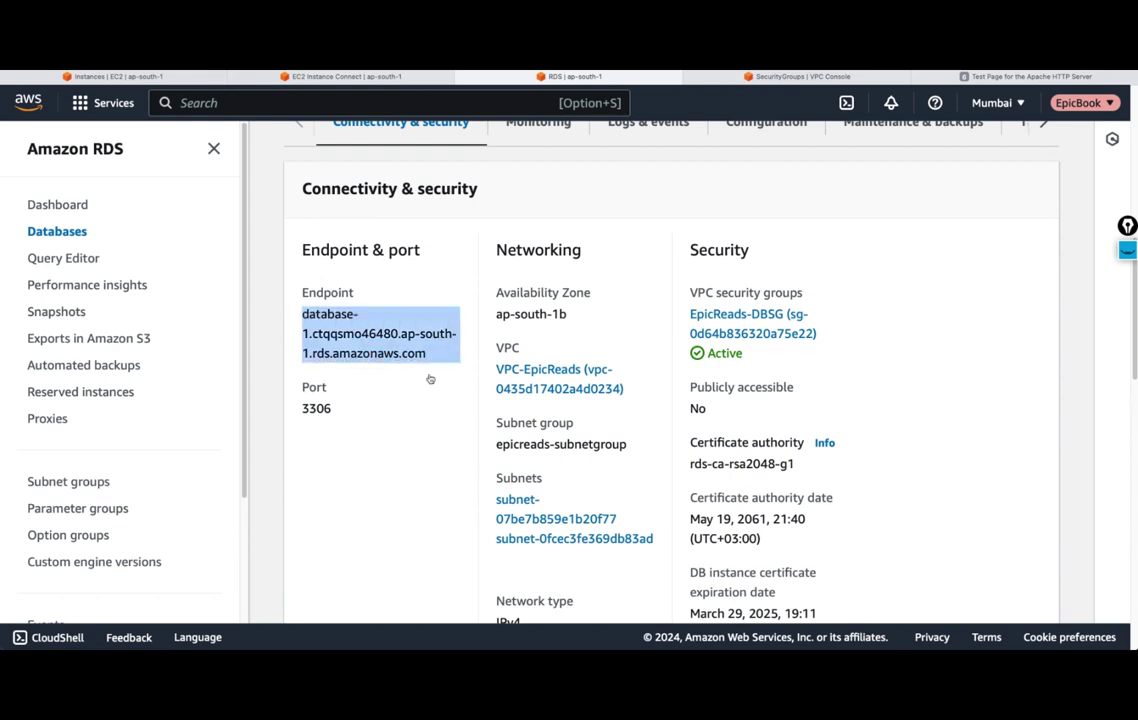
pyautogui.press('super+Tab')
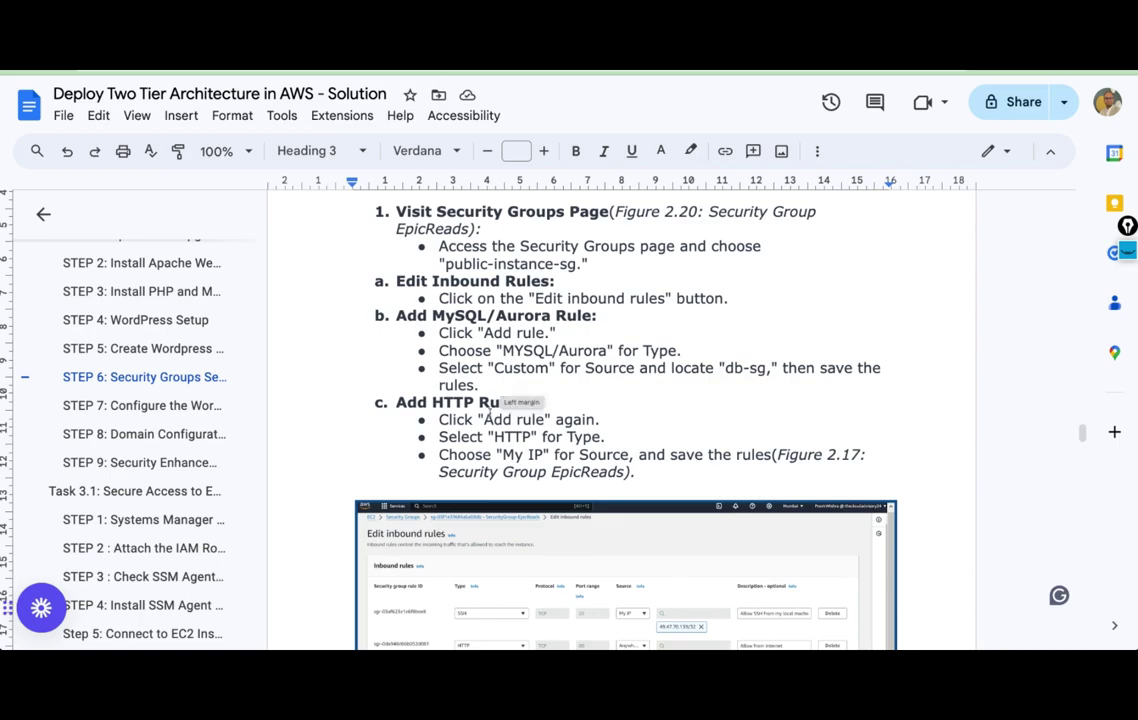
# Step: Scroll the guide to STEP 7 and highlight its 'Set MySQL Environment Variable' item
pyautogui.scroll(-10, 467, 425)
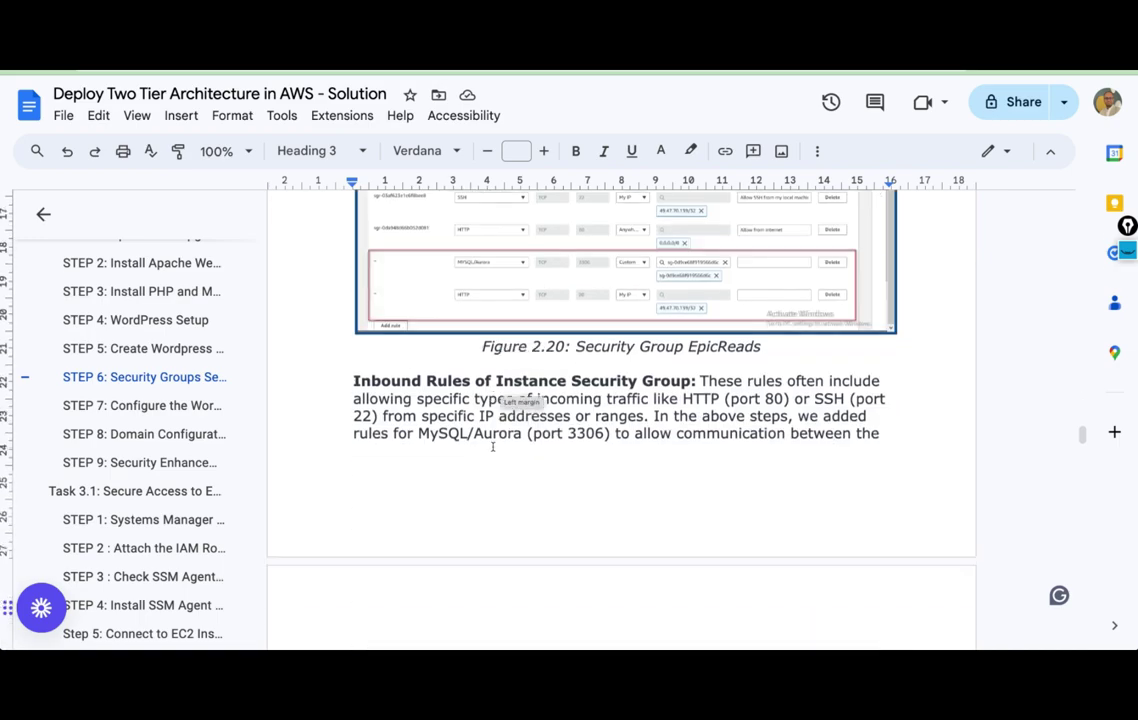
pyautogui.scroll(-7, 484, 449)
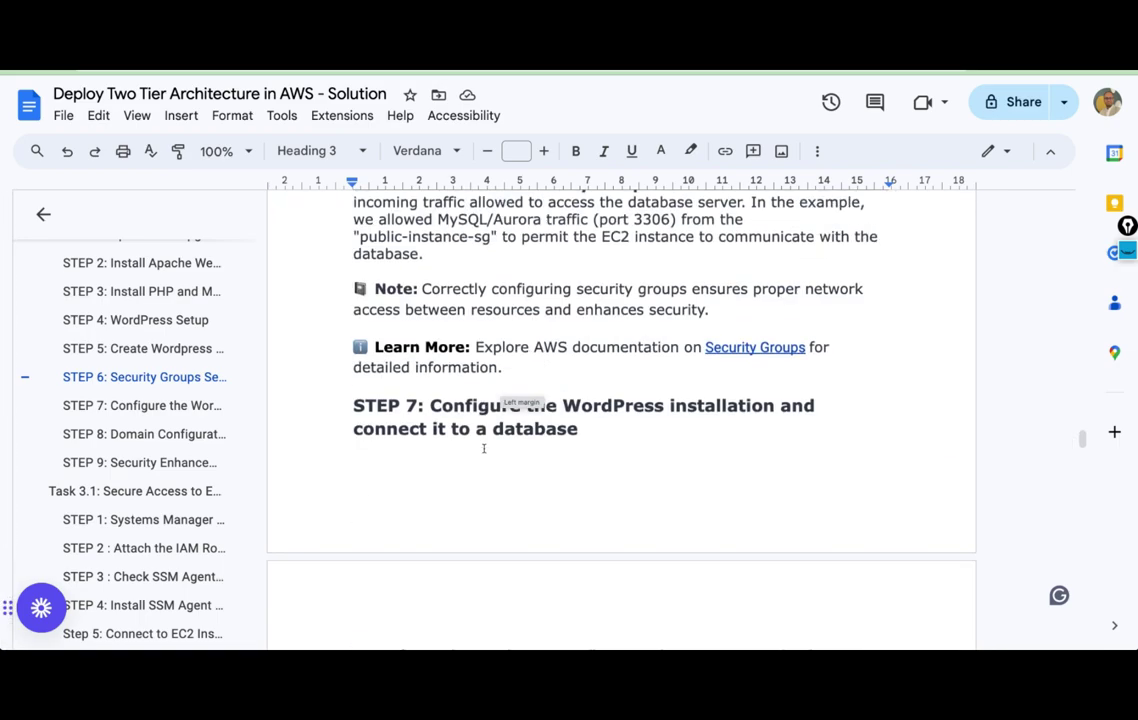
pyautogui.click(432, 452)
pyautogui.scroll(-2, 459, 298)
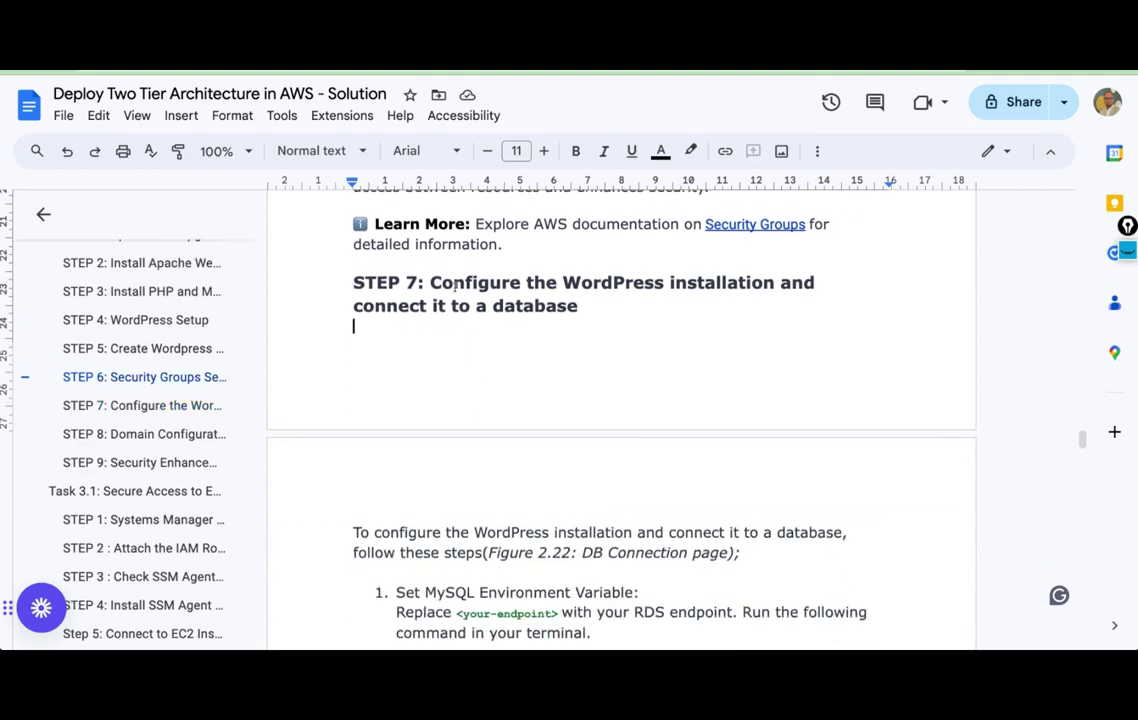
pyautogui.moveTo(432, 282); pyautogui.dragTo(556, 432)
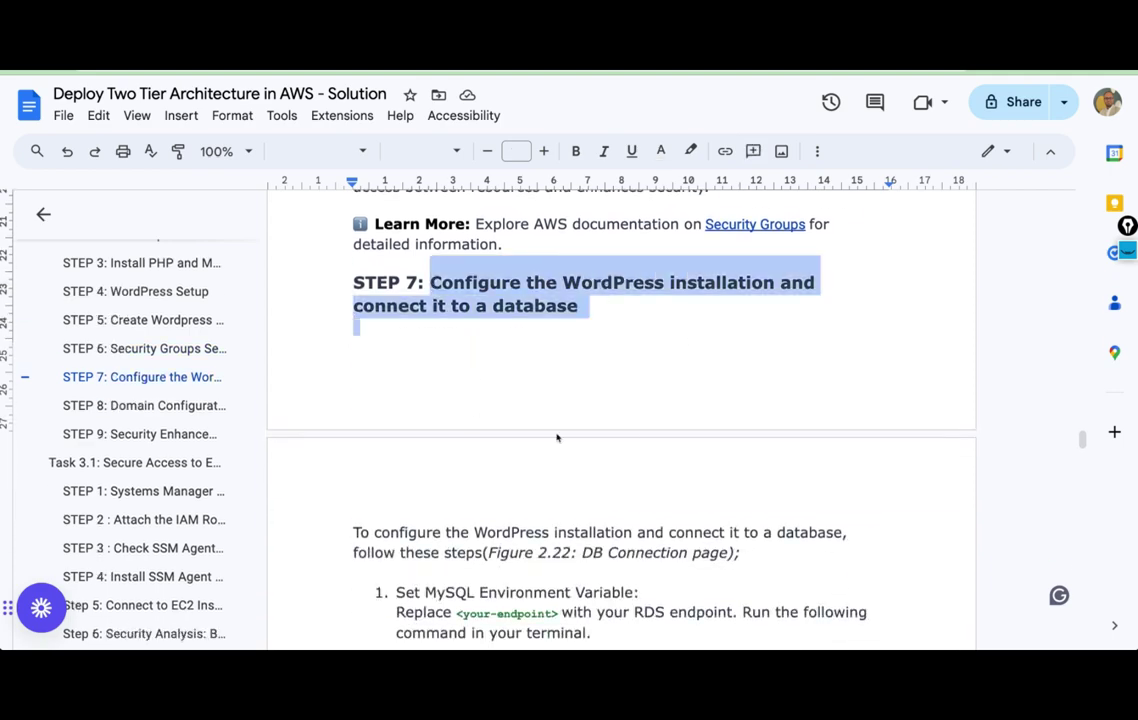
pyautogui.scroll(-3, 557, 433)
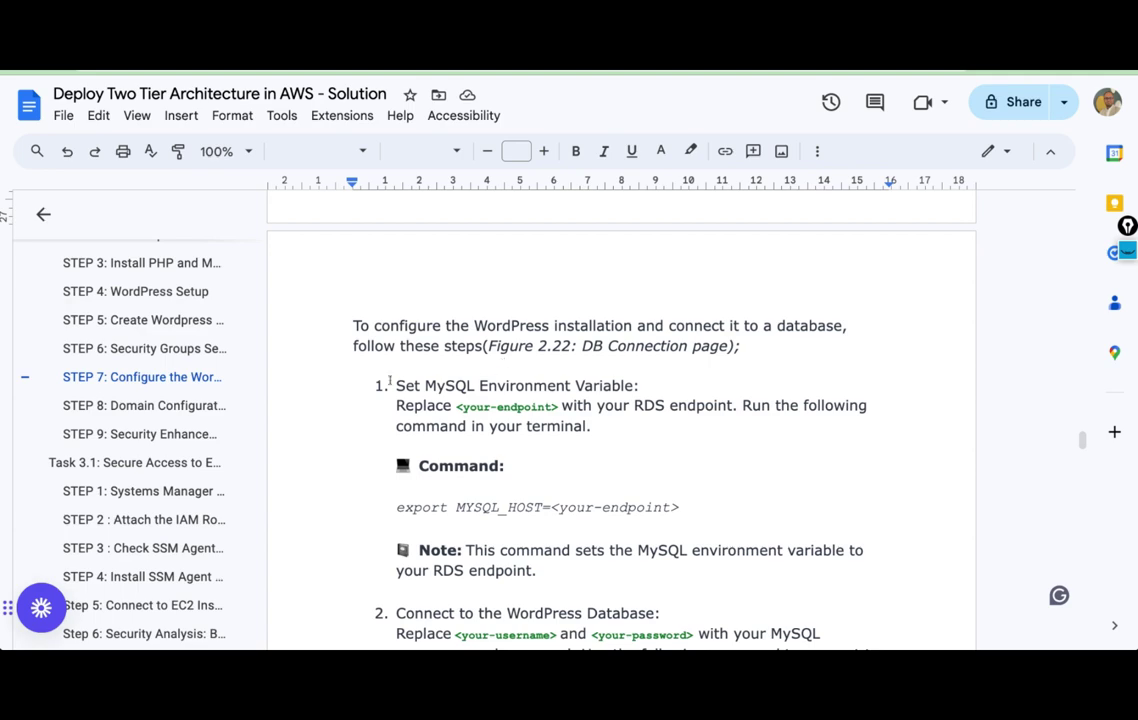
pyautogui.moveTo(390, 386); pyautogui.dragTo(633, 386)
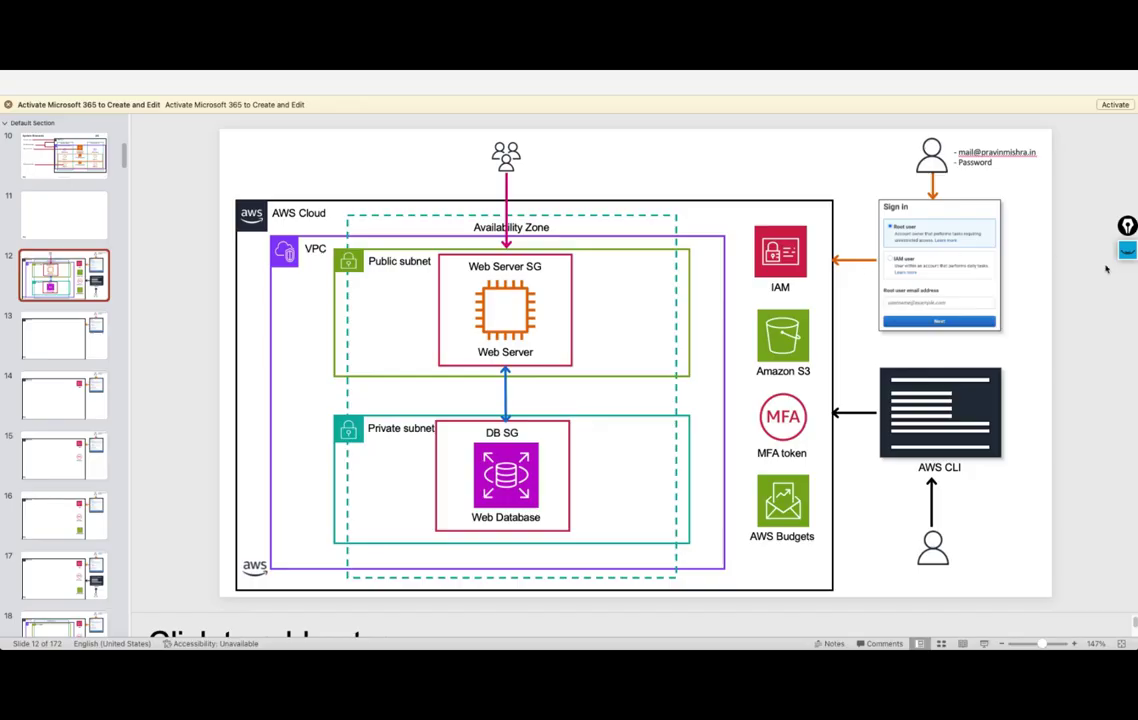
pyautogui.click(1127, 250)
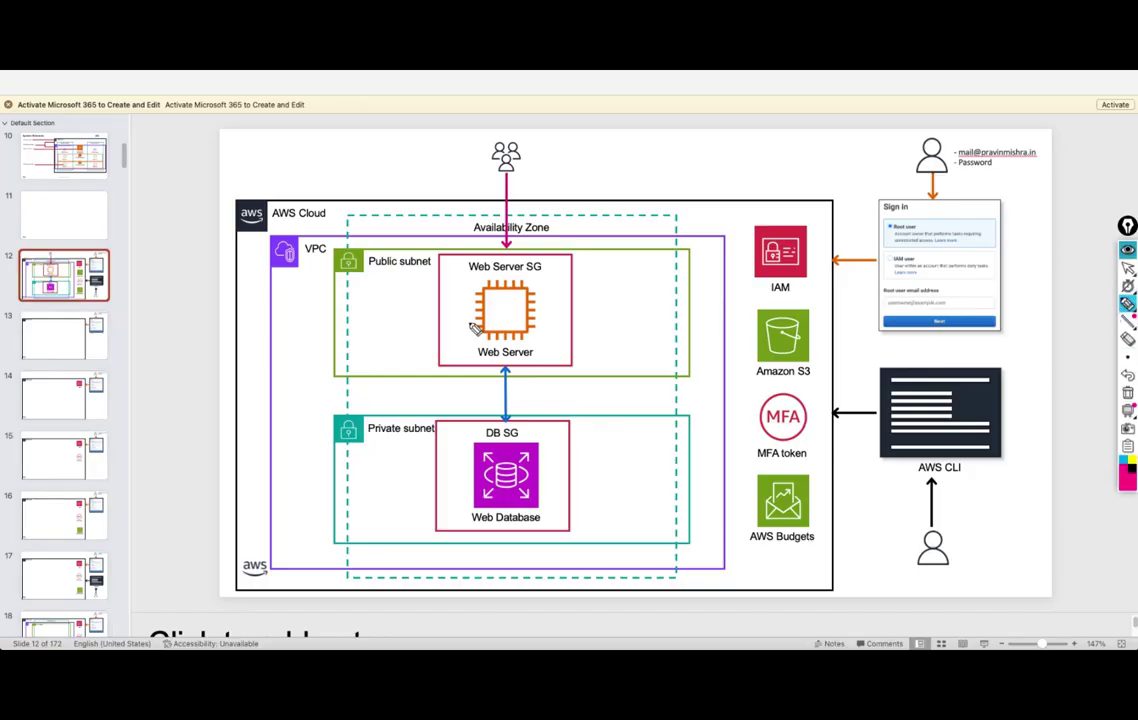
pyautogui.moveTo(490, 285)
pyautogui.mouseDown()
pyautogui.moveTo(464, 344)
pyautogui.moveTo(554, 287)
pyautogui.mouseUp()
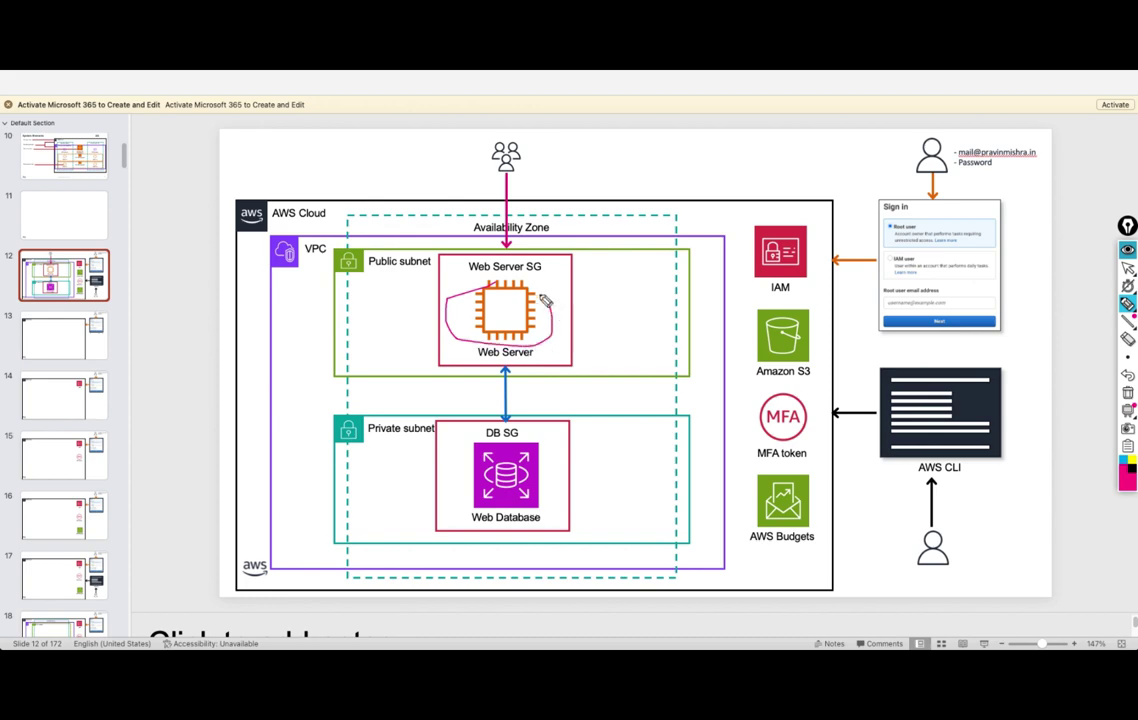
pyautogui.moveTo(530, 356); pyautogui.dragTo(545, 447)
pyautogui.moveTo(504, 372)
pyautogui.mouseDown()
pyautogui.moveTo(491, 410)
pyautogui.moveTo(519, 399)
pyautogui.moveTo(513, 373)
pyautogui.moveTo(498, 370)
pyautogui.mouseUp()
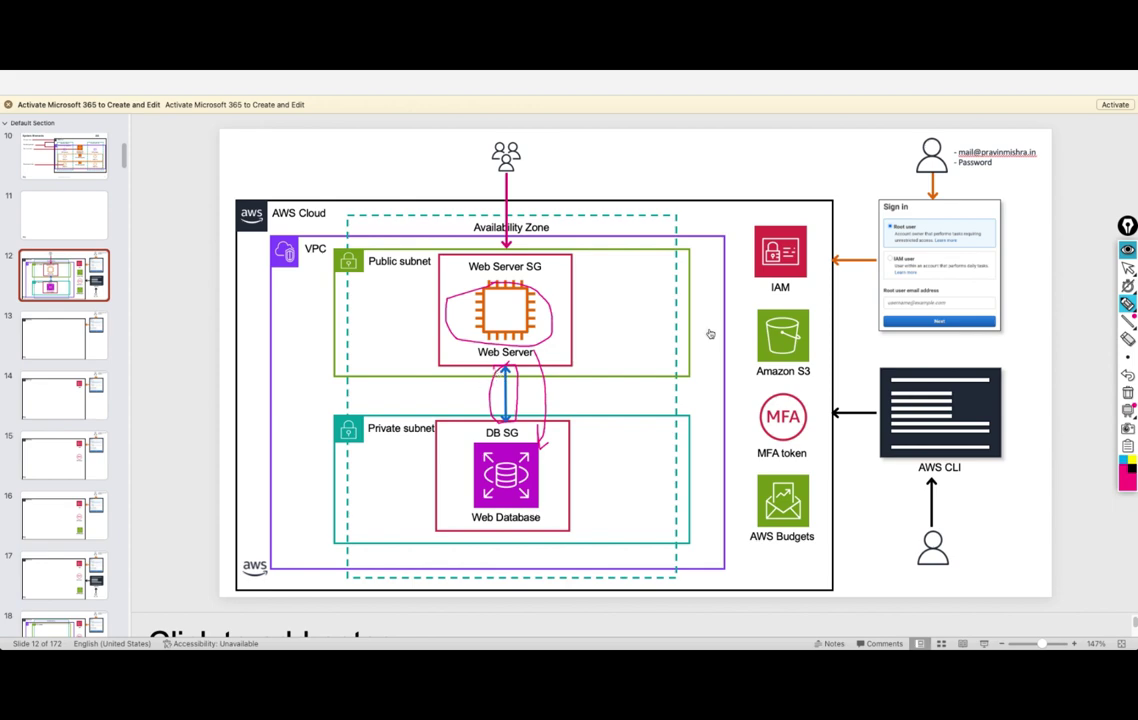
pyautogui.moveTo(1128, 268)
pyautogui.click(1129, 404)
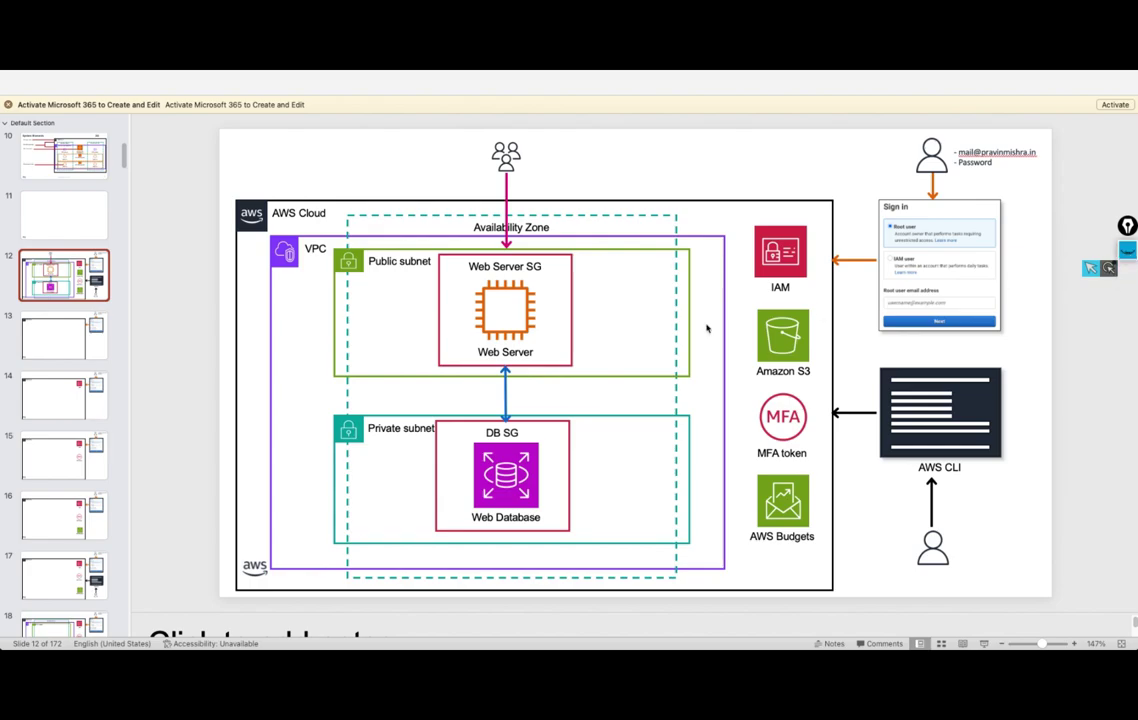
# Step: Select 'export MYSQL_HOST=' in the guide's Command block, then return to the AWS console
pyautogui.press('super+Tab')
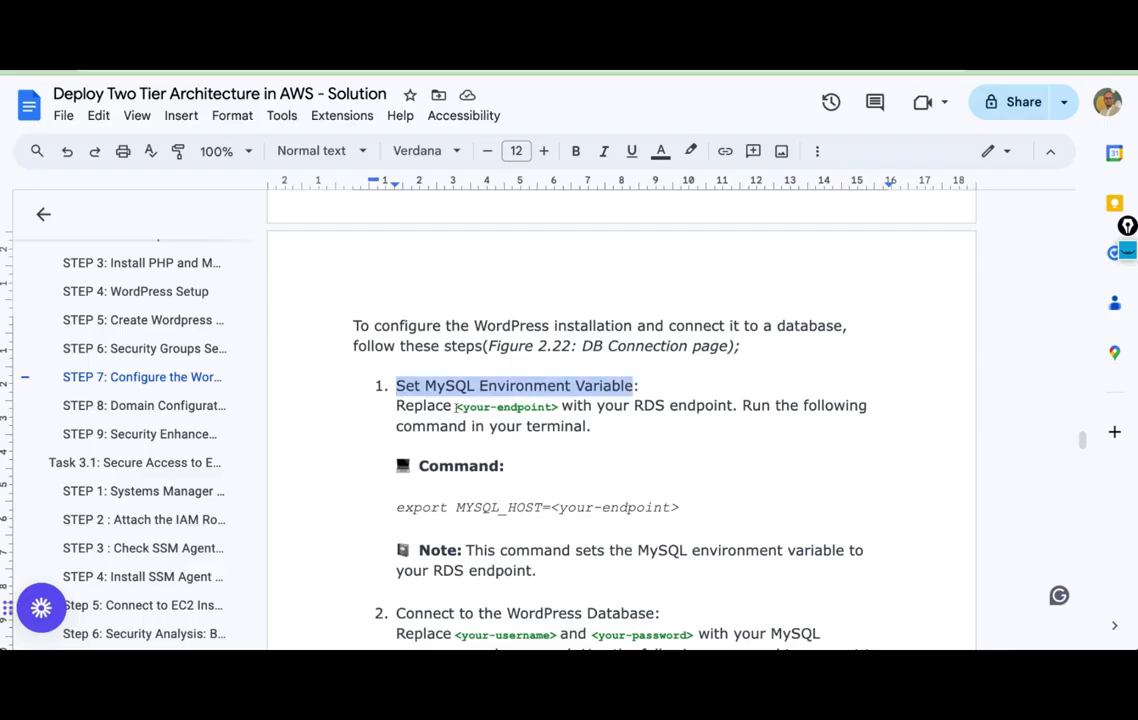
pyautogui.click(456, 408)
pyautogui.moveTo(396, 507); pyautogui.dragTo(551, 508)
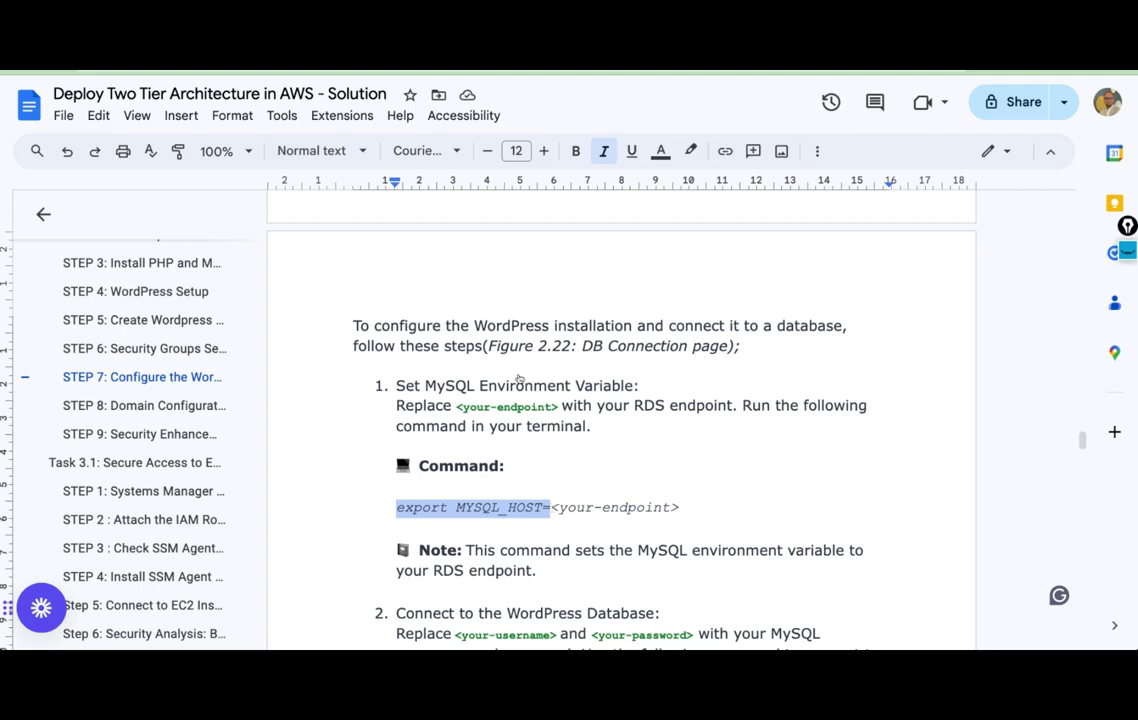
pyautogui.press('super+Tab')
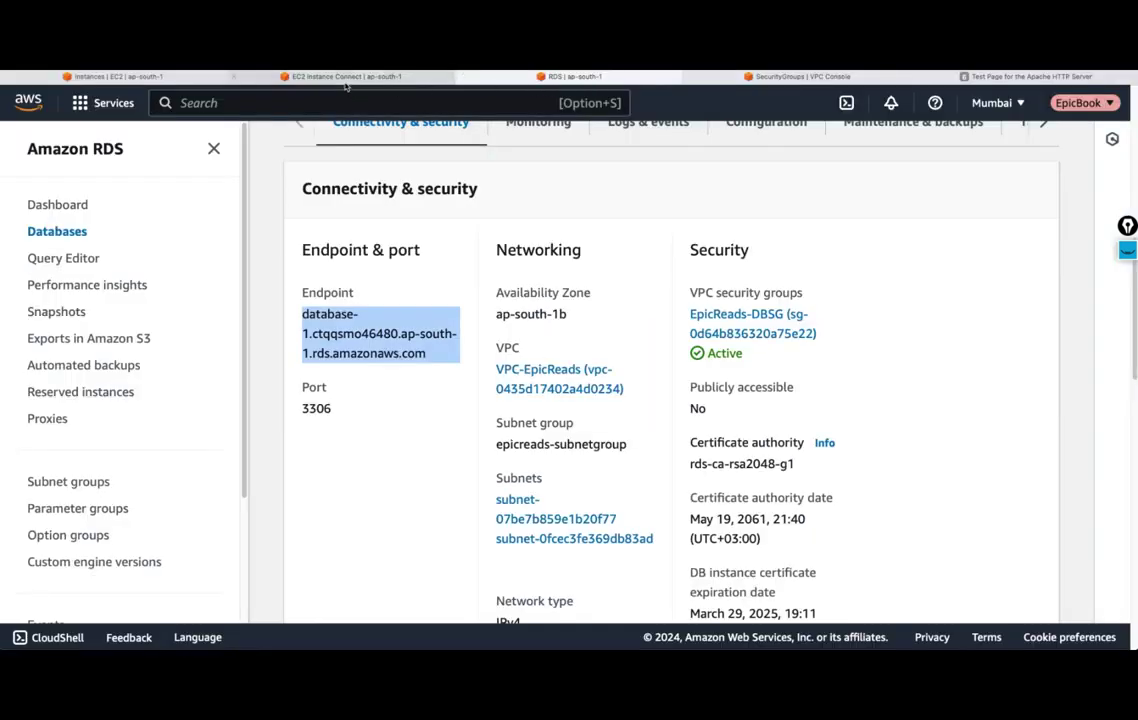
# Step: Close the old terminal tab and start a new EC2 Instance Connect session to EpicReads-WebServer
pyautogui.click(345, 78)
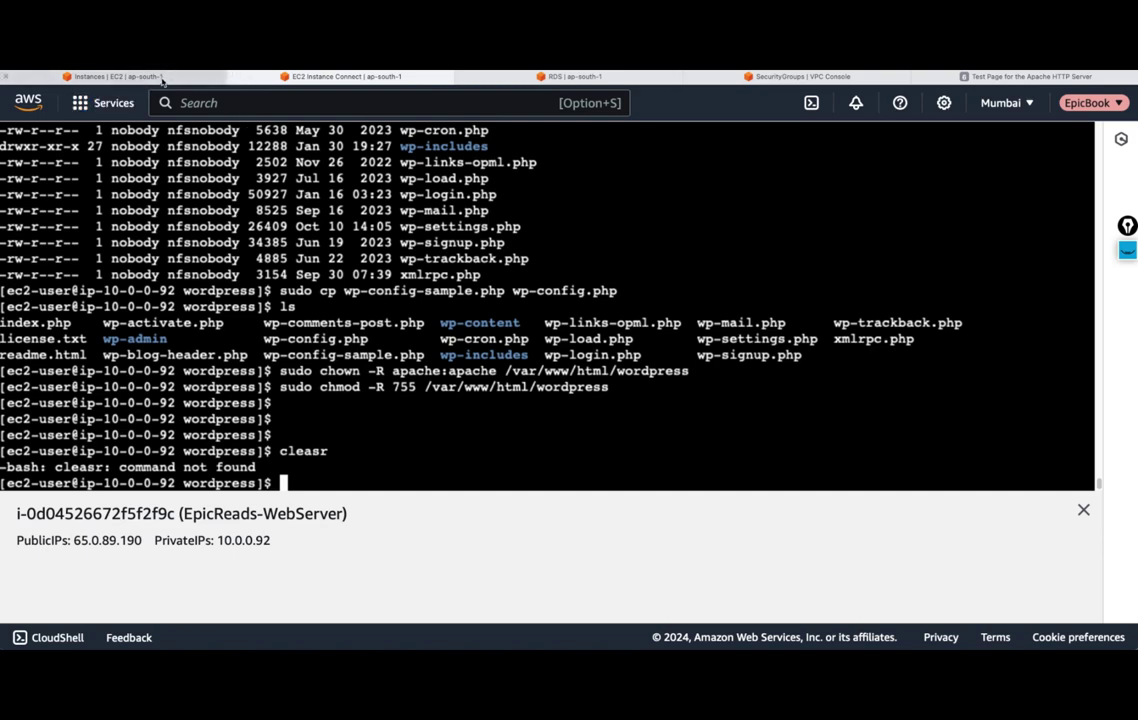
pyautogui.click(162, 80)
pyautogui.click(237, 77)
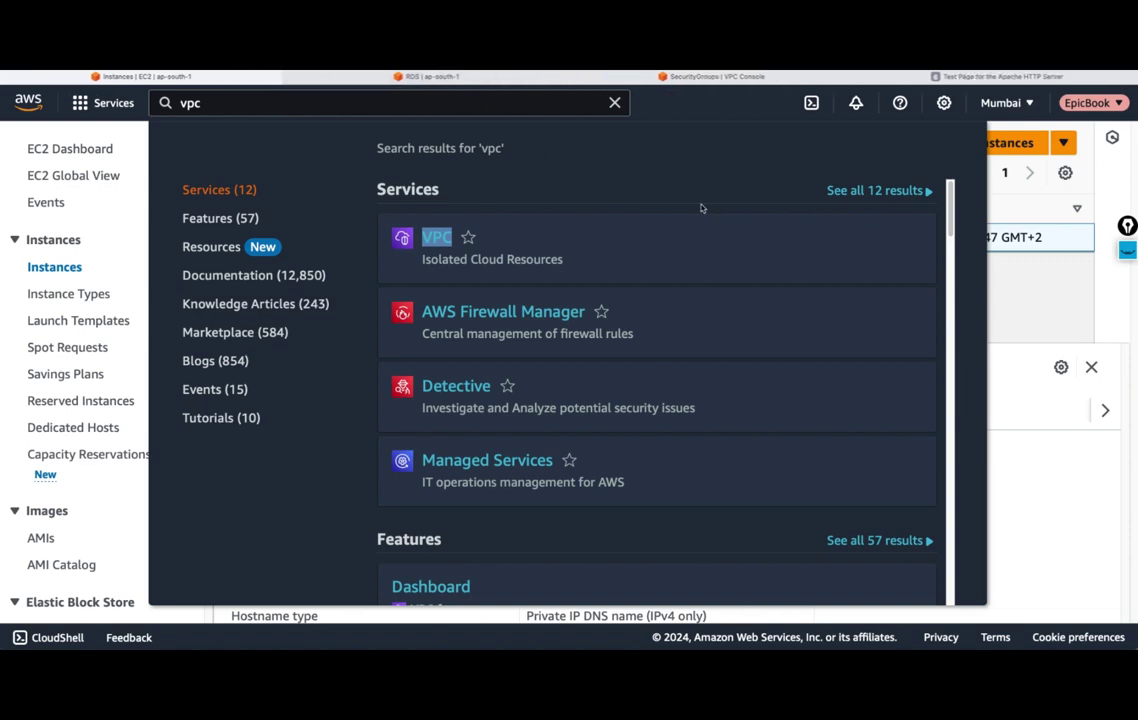
pyautogui.click(1007, 352)
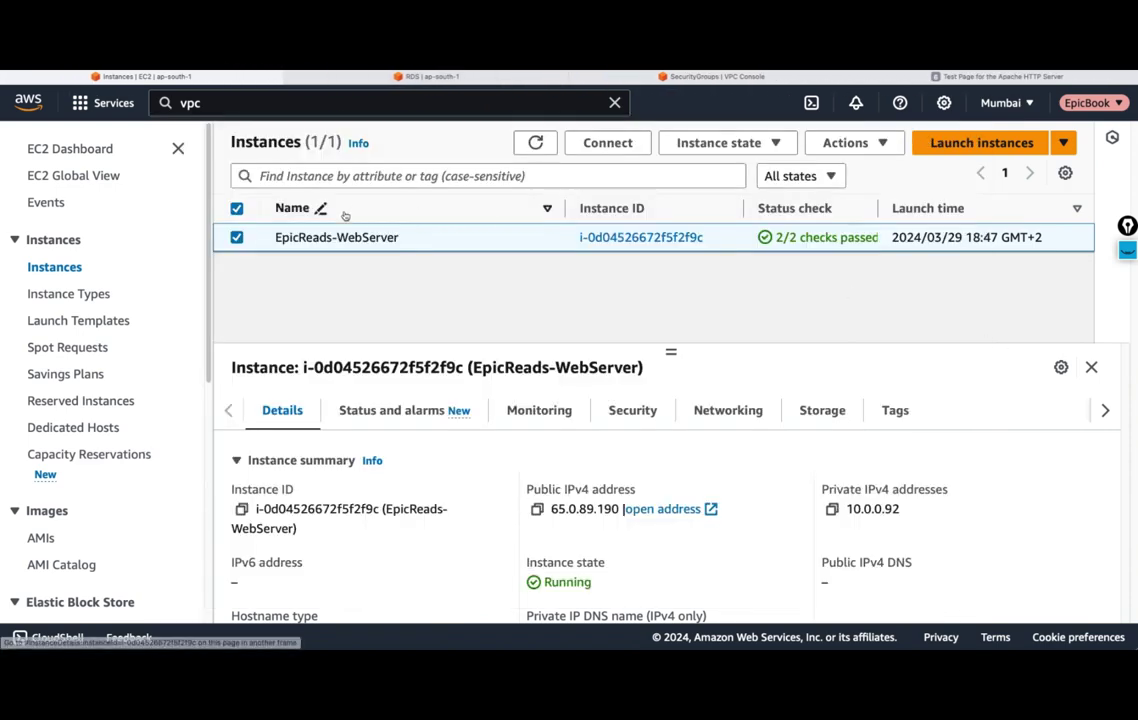
pyautogui.click(618, 147)
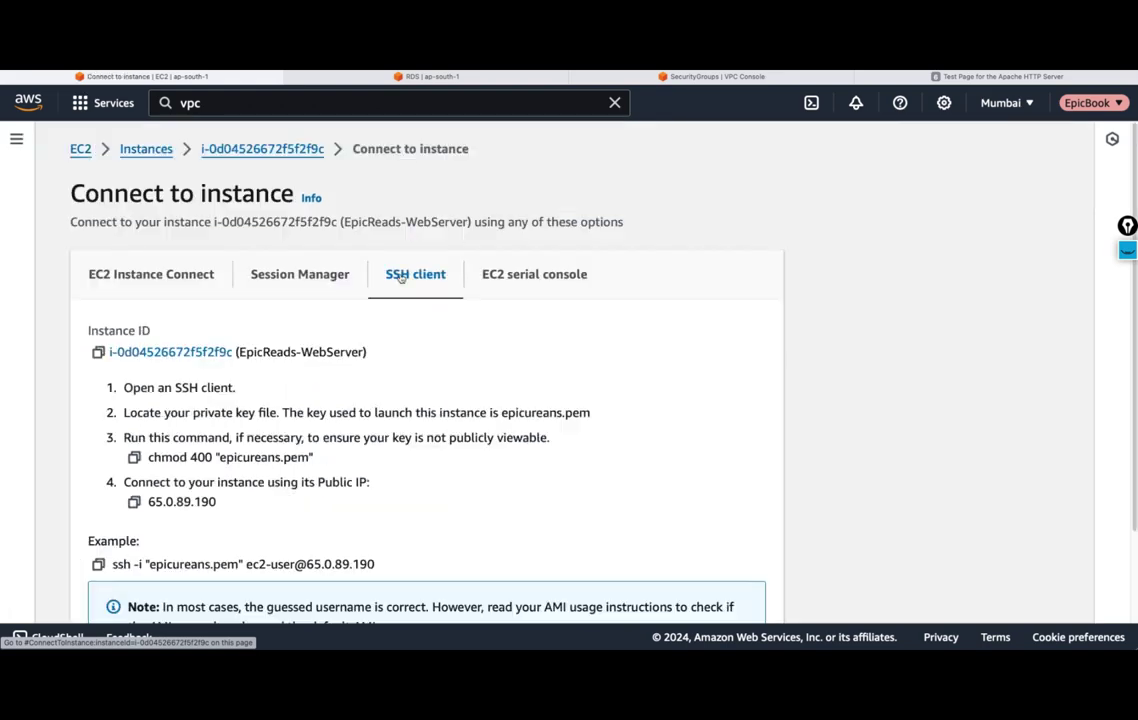
pyautogui.click(140, 258)
pyautogui.scroll(-3, 560, 500)
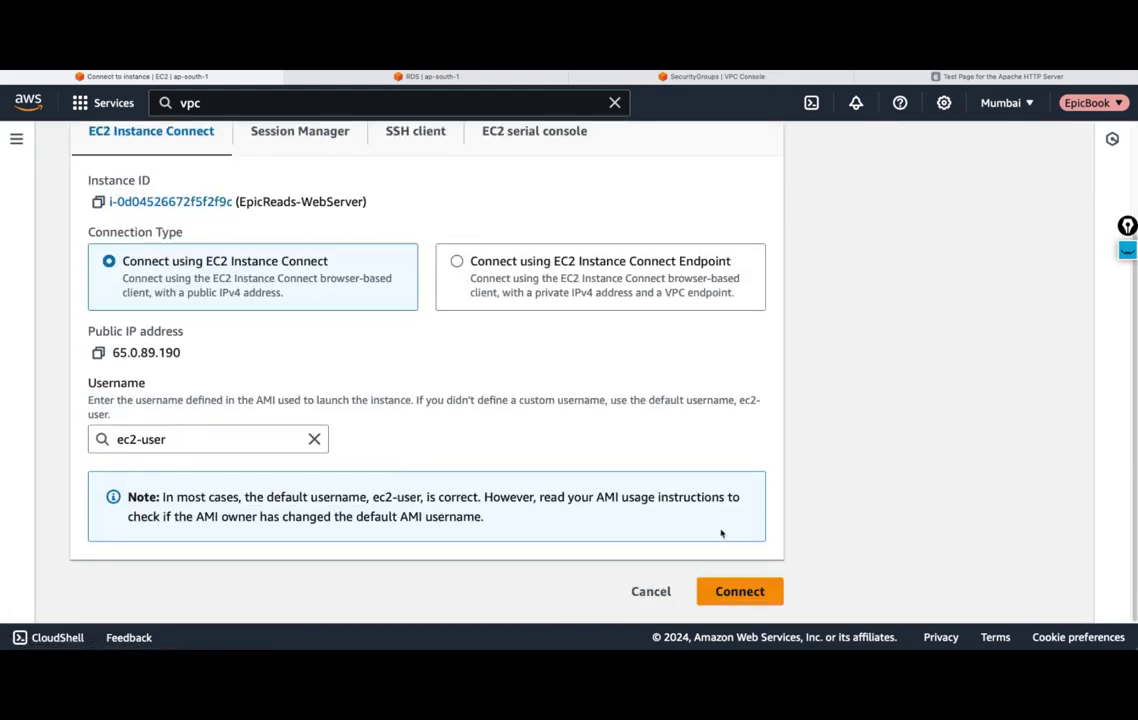
pyautogui.click(742, 590)
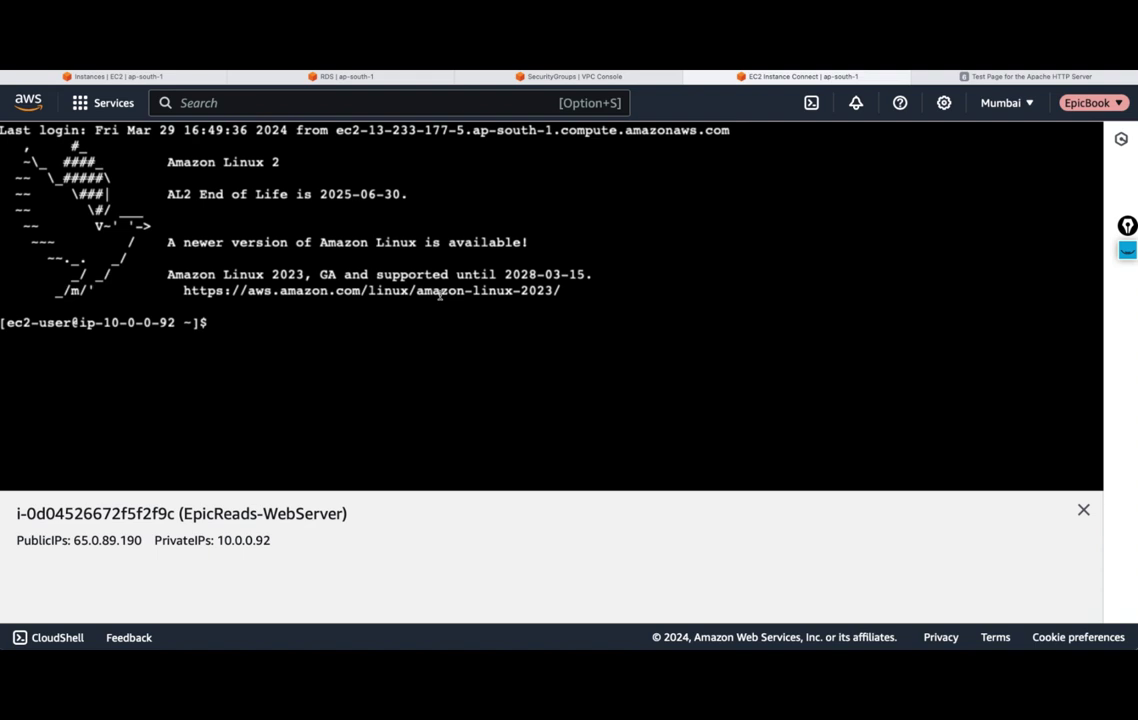
# Step: Run history in the web server terminal and type export MYSQL_HOST=
pyautogui.press('Return')
pyautogui.press('Return')
pyautogui.press('Return')
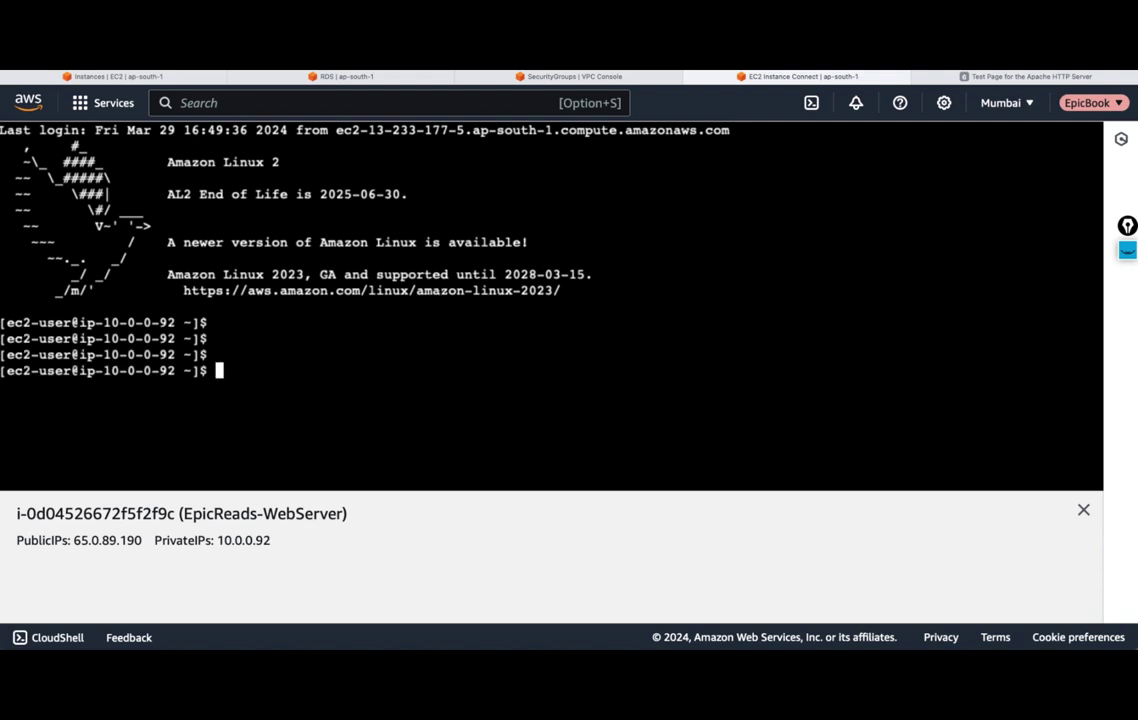
pyautogui.write('history')
pyautogui.press('Return')
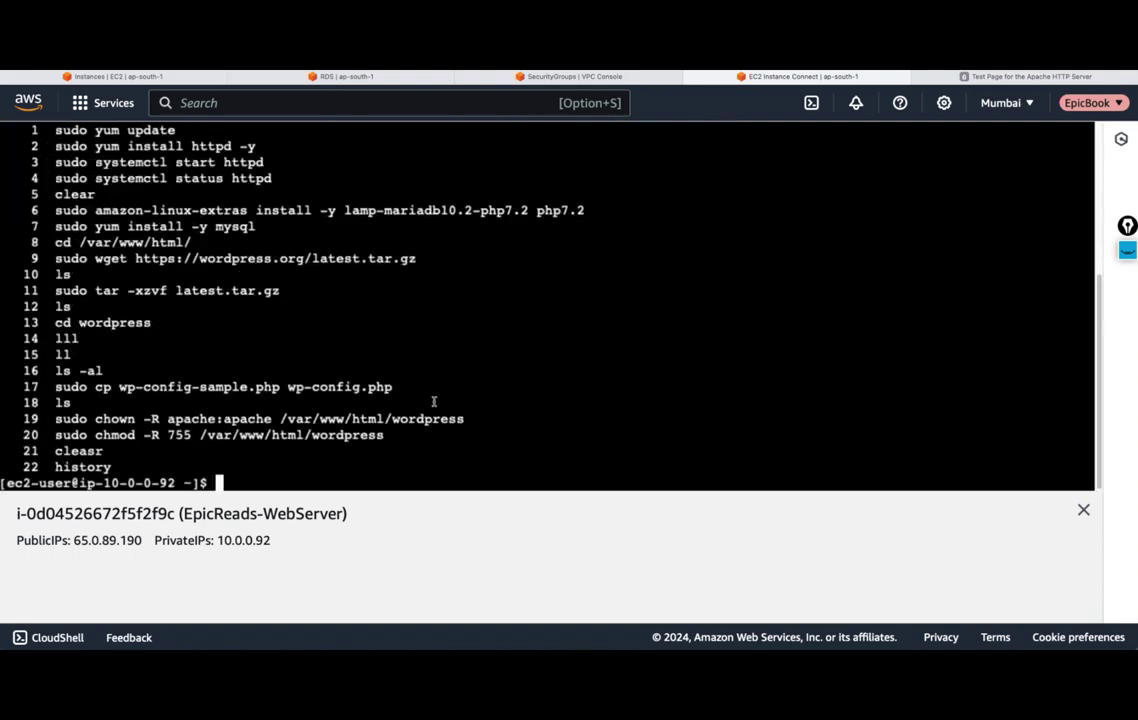
pyautogui.press('Return')
pyautogui.press('Return')
pyautogui.press('Return')
pyautogui.press('Return')
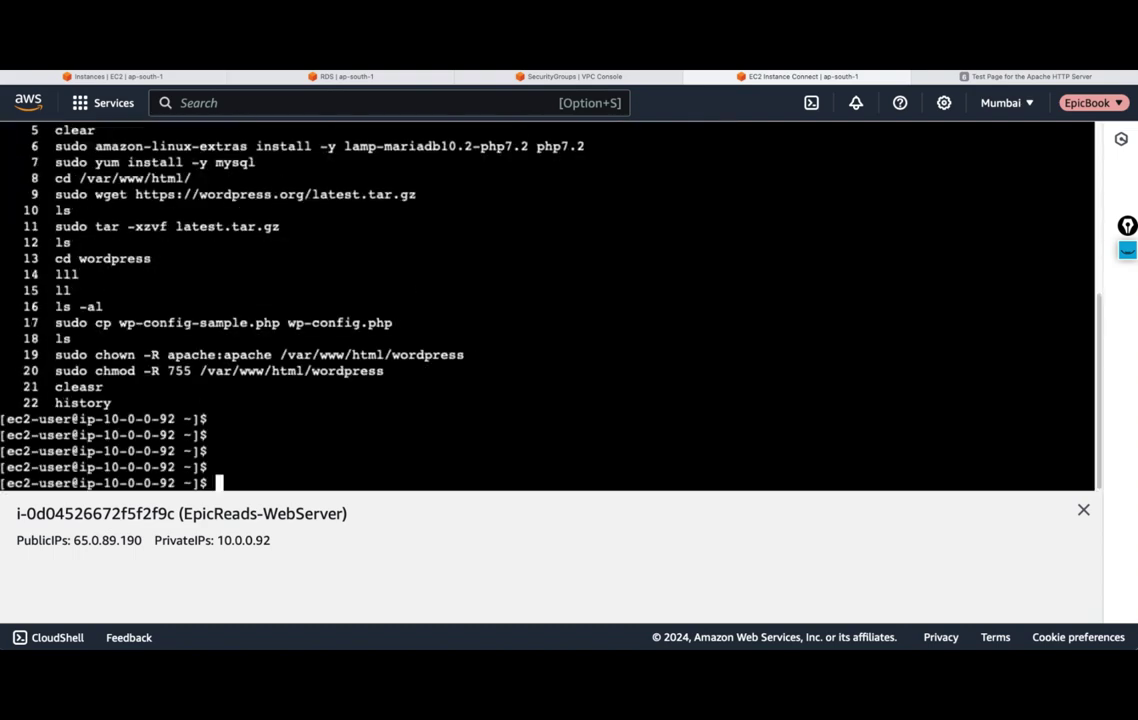
pyautogui.write('export MYSQL_HOST=')
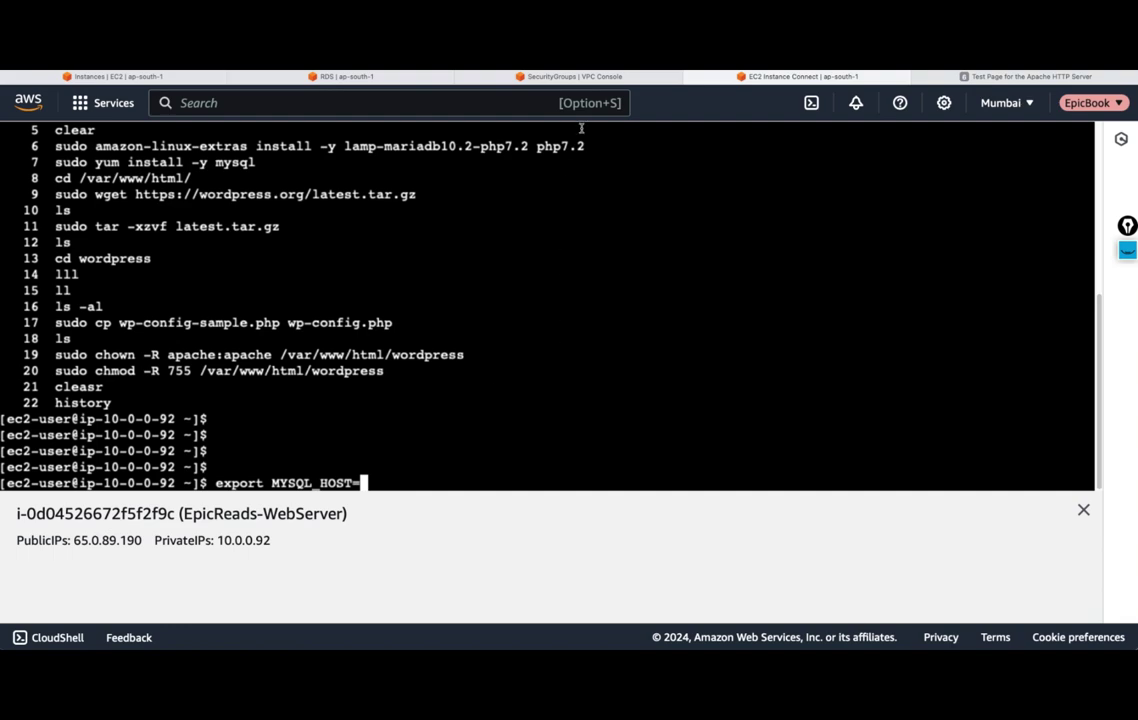
# Step: Copy the RDS endpoint and paste it after MYSQL_HOST= to run the export
pyautogui.click(372, 78)
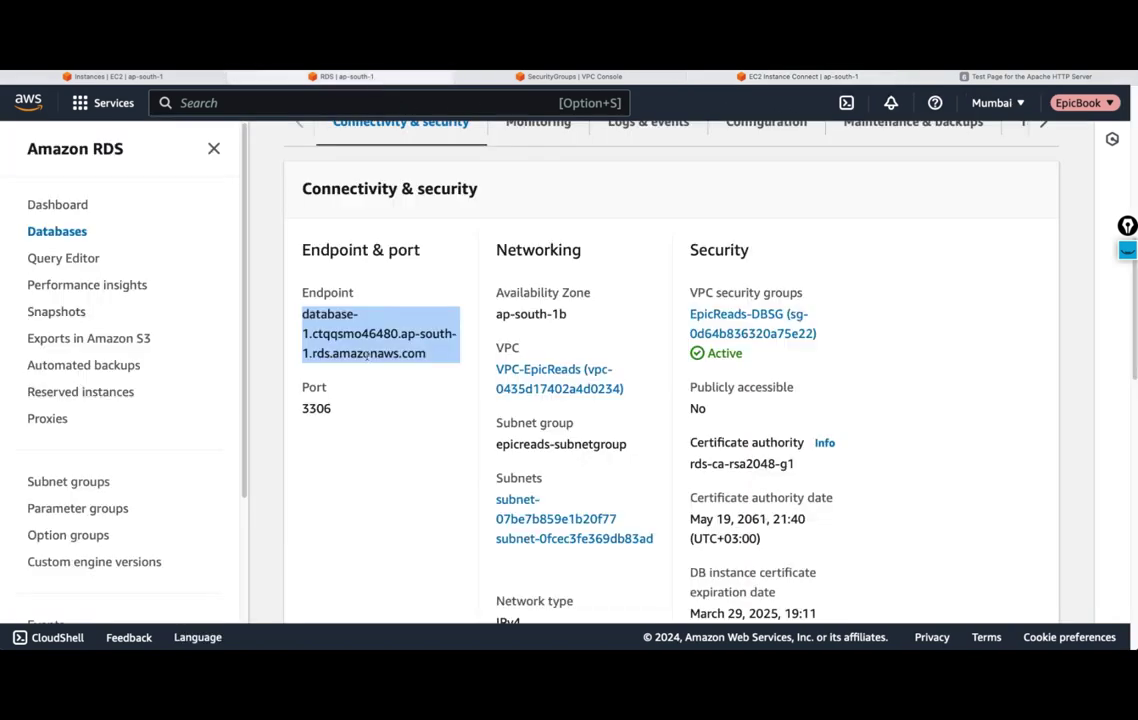
pyautogui.press('super+c')
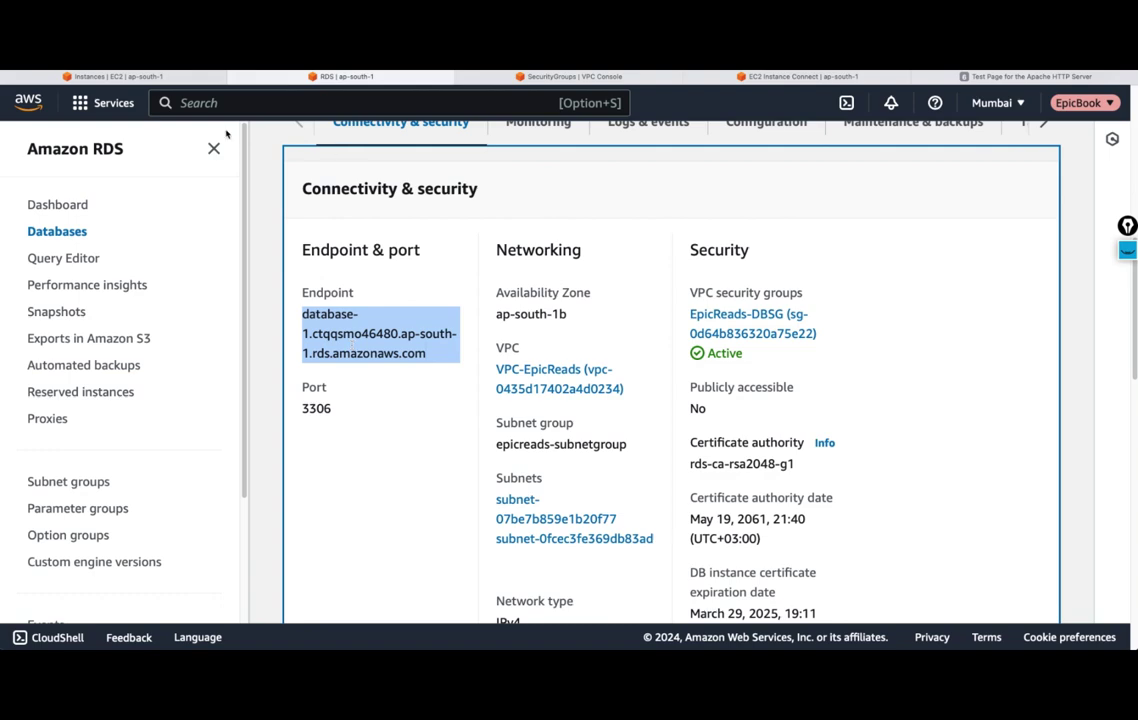
pyautogui.click(148, 76)
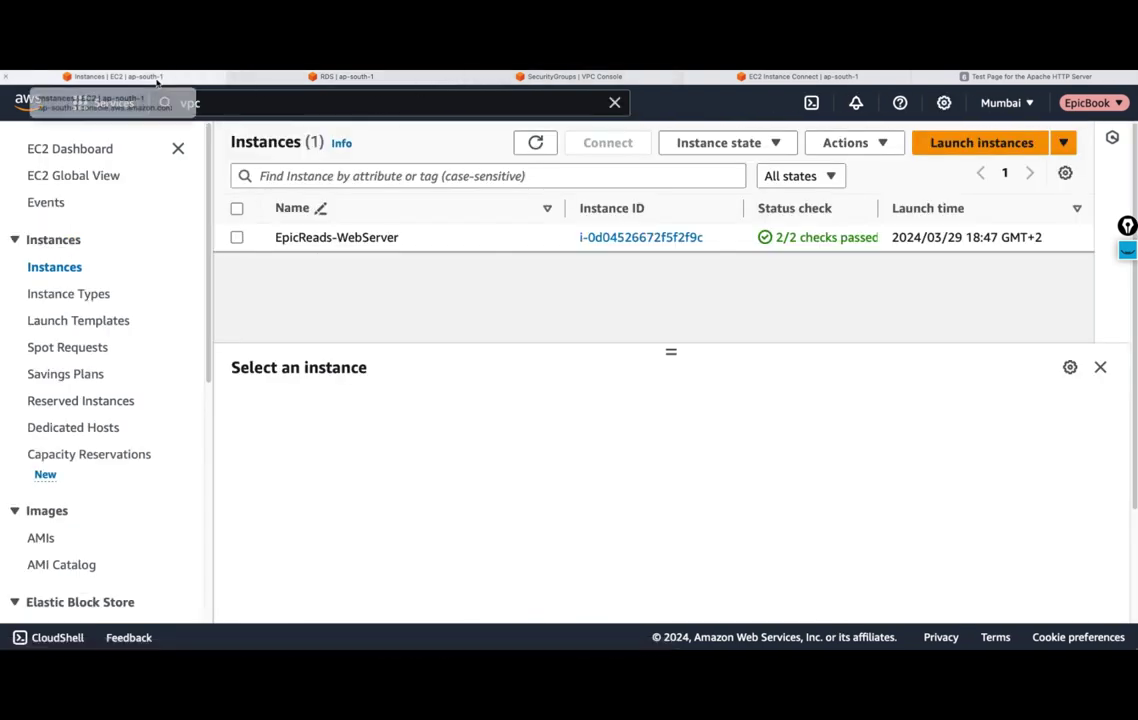
pyautogui.click(345, 76)
pyautogui.click(570, 76)
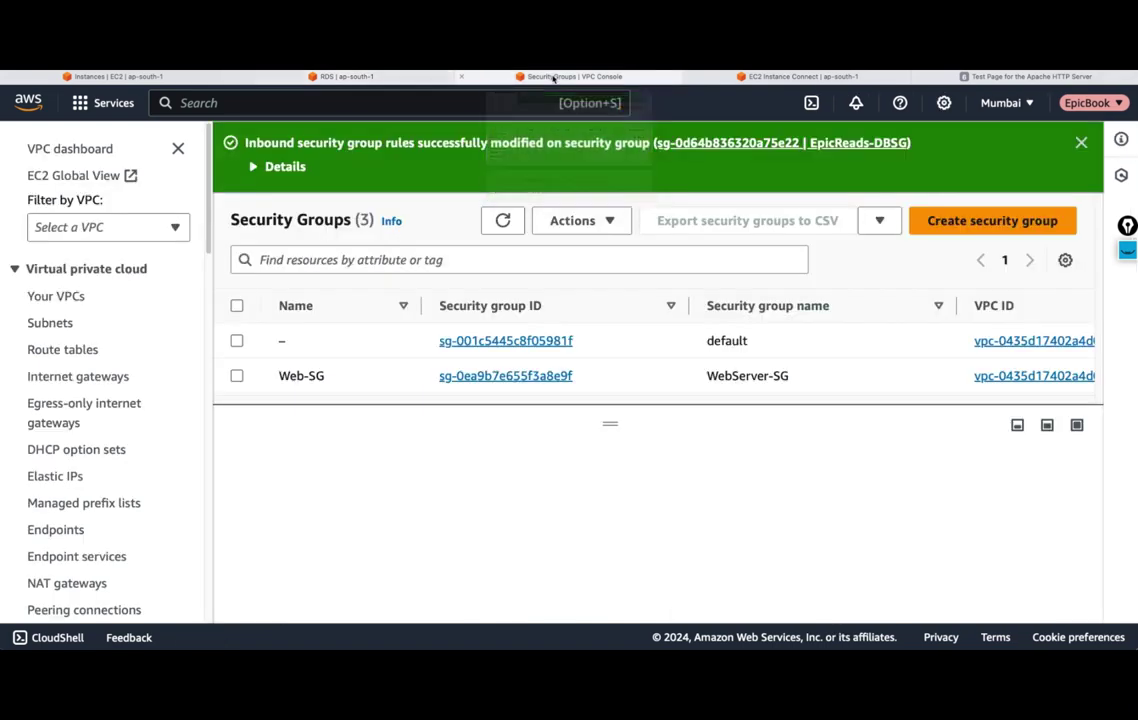
pyautogui.click(732, 76)
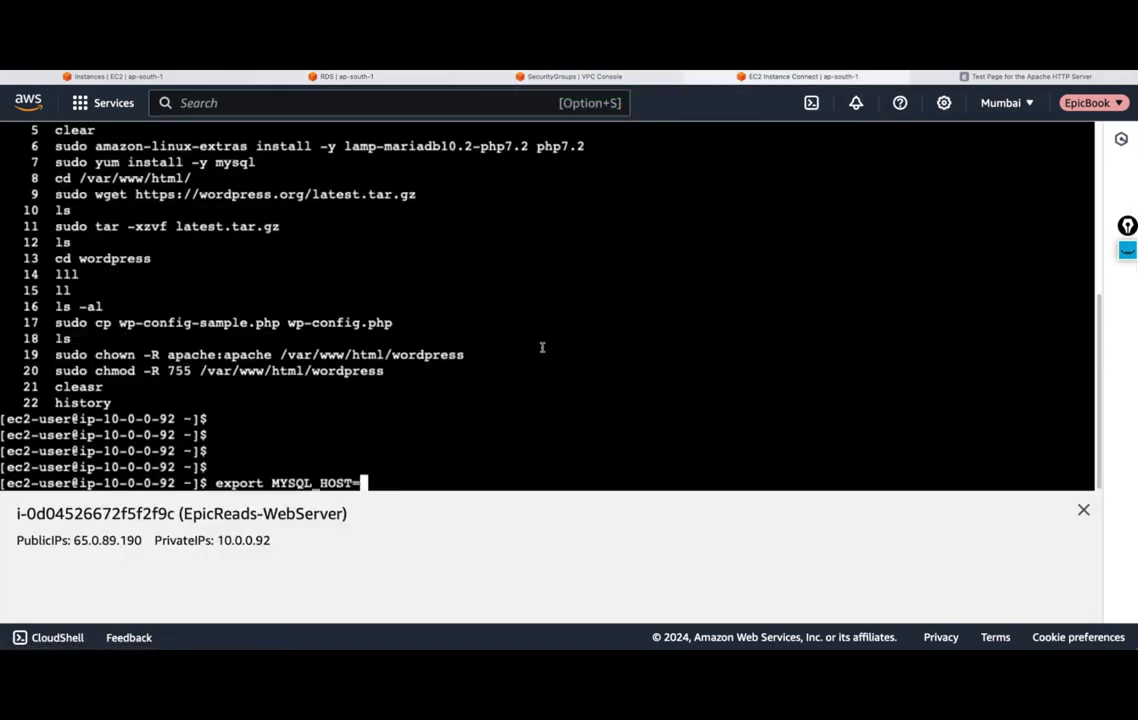
pyautogui.press('super+v')
pyautogui.press('Return')
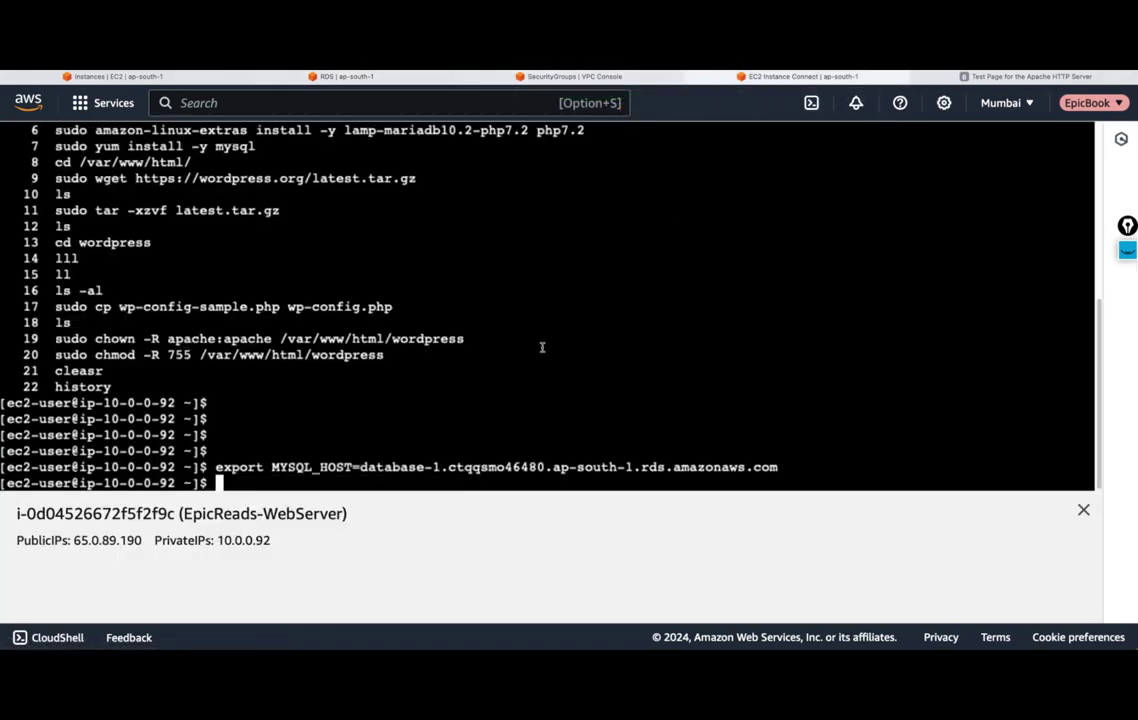
pyautogui.press('Return')
pyautogui.press('Return')
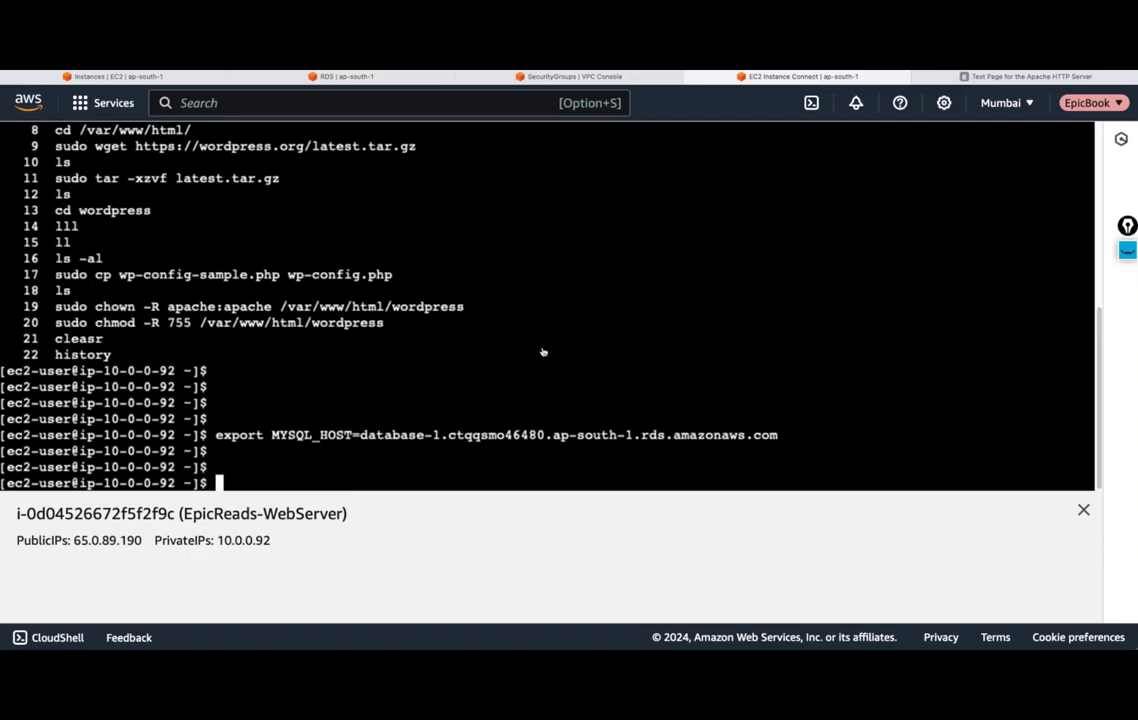
pyautogui.press('super+Tab')
pyautogui.scroll(-3, 545, 492)
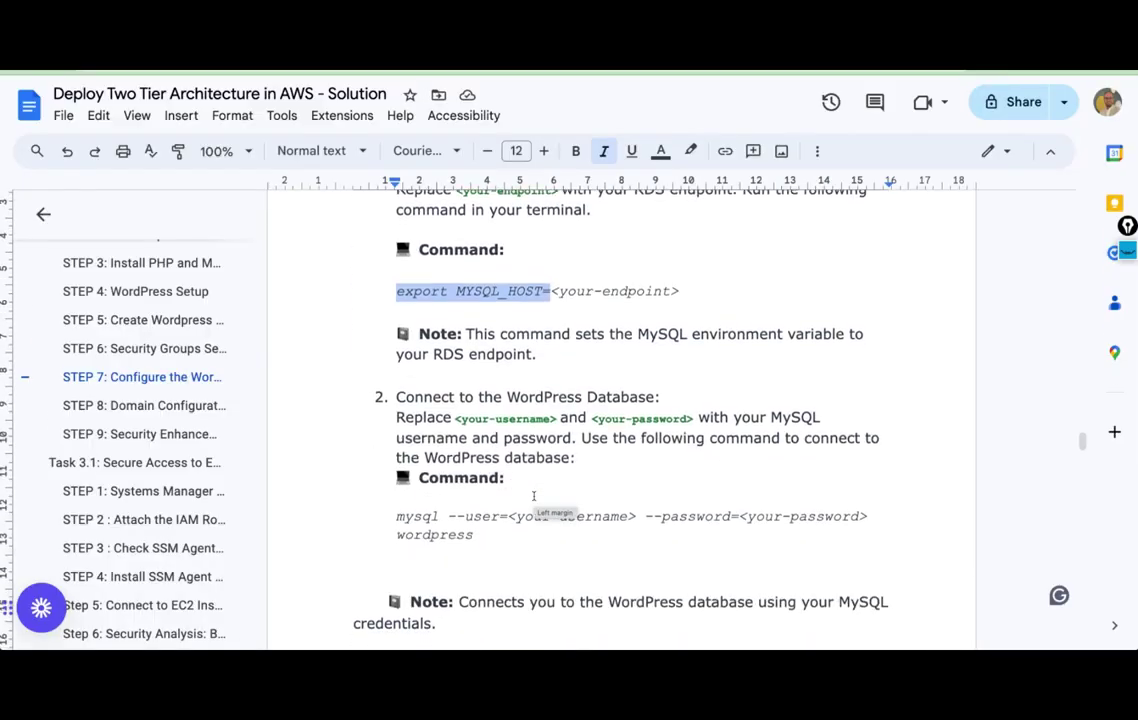
# Step: Select the guide's mysql --user --password wordpress command and return to the web server terminal
pyautogui.moveTo(393, 516); pyautogui.dragTo(472, 535)
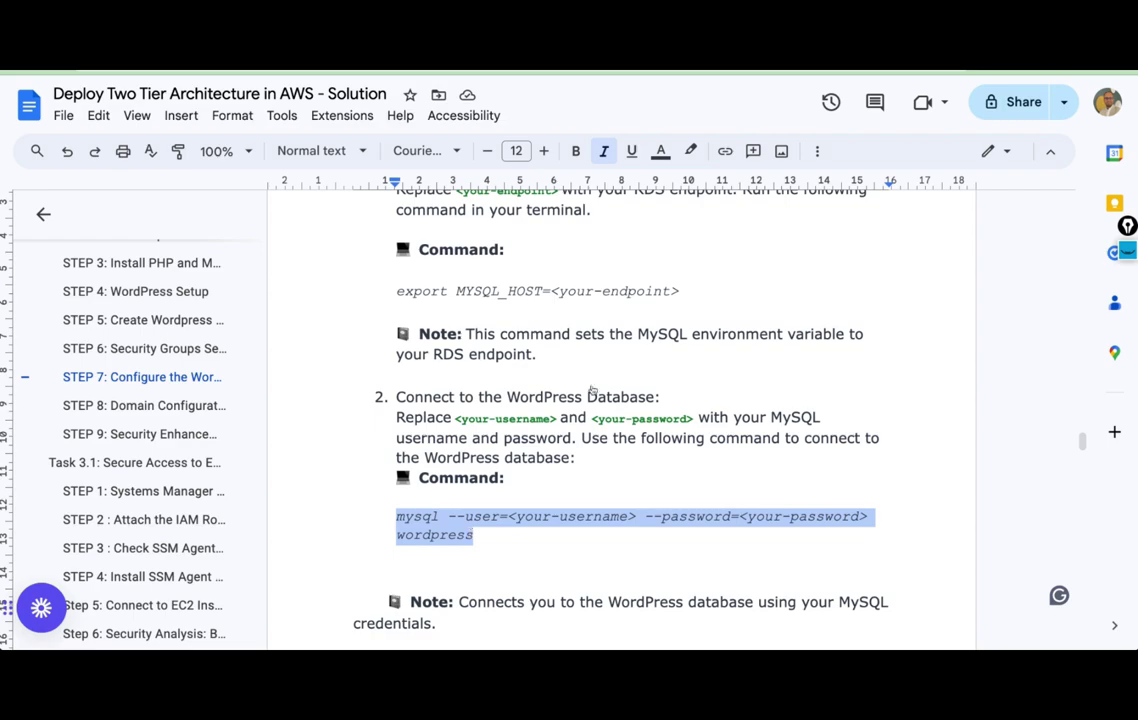
pyautogui.press('super+Tab')
pyautogui.press('Return')
pyautogui.press('Return')
pyautogui.press('Return')
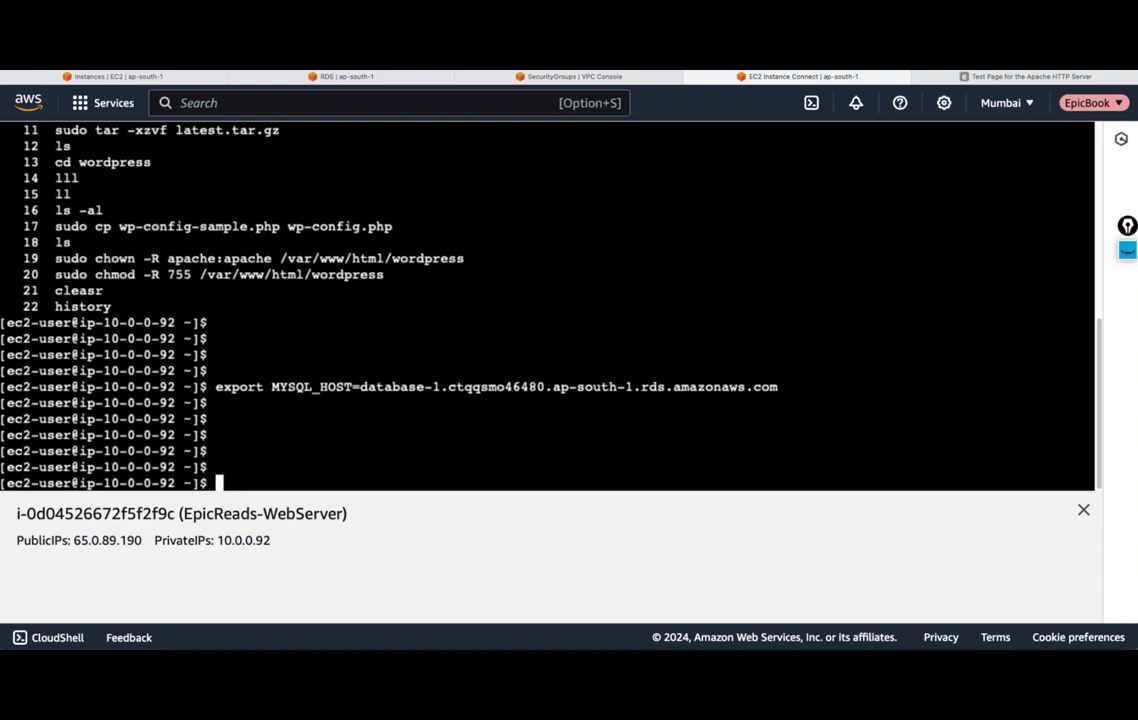
# Step: Paste the mysql connect command at the web server prompt, replacing the username placeholder with admin
pyautogui.press('super+v')
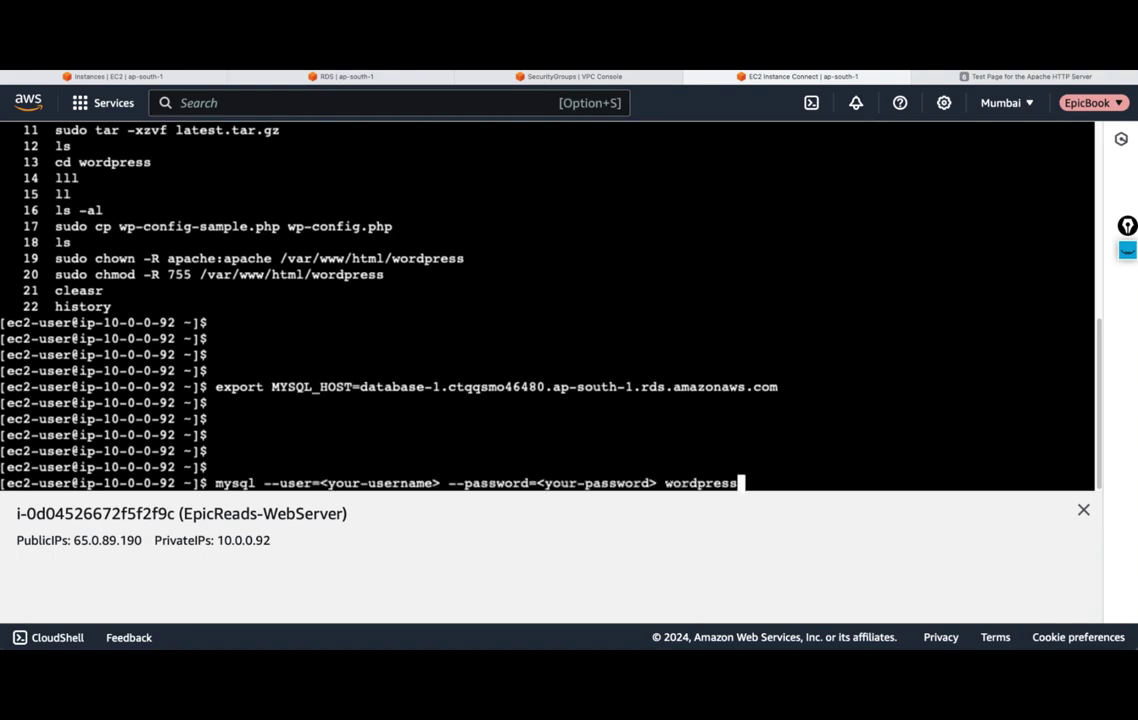
pyautogui.press('Left')
pyautogui.press('Left')
pyautogui.press('Left')
pyautogui.press('Left')
pyautogui.press('Left')
pyautogui.press('Left')
pyautogui.press('Left')
pyautogui.press('Left')
pyautogui.press('Left')
pyautogui.press('Left')
pyautogui.press('Left')
pyautogui.press('Left')
pyautogui.press('Left')
pyautogui.press('Left')
pyautogui.press('Left')
pyautogui.press('Left')
pyautogui.press('Left')
pyautogui.press('Left')
pyautogui.press('Left')
pyautogui.press('Left')
pyautogui.press('Left')
pyautogui.press('Left')
pyautogui.press('Left')
pyautogui.press('Left')
pyautogui.press('Left')
pyautogui.press('Left')
pyautogui.press('Left')
pyautogui.press('Left')
pyautogui.press('Left')
pyautogui.press('Left')
pyautogui.press('Left')
pyautogui.press('Left')
pyautogui.press('Left')
pyautogui.press('Left')
pyautogui.press('Left')
pyautogui.press('Left')
pyautogui.press('Left')
pyautogui.press('Left')
pyautogui.press('Left')
pyautogui.press('Right')
pyautogui.press('Right')
pyautogui.press('Right')
pyautogui.moveTo(362, 387); pyautogui.dragTo(769, 393)
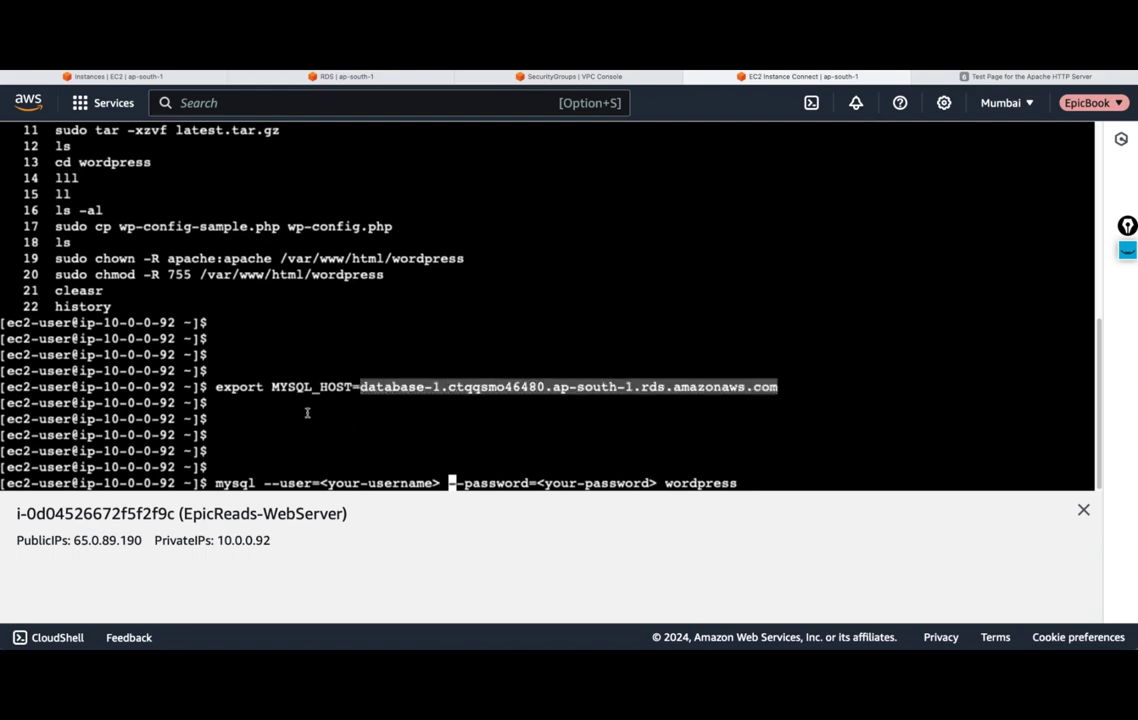
pyautogui.press('Left')
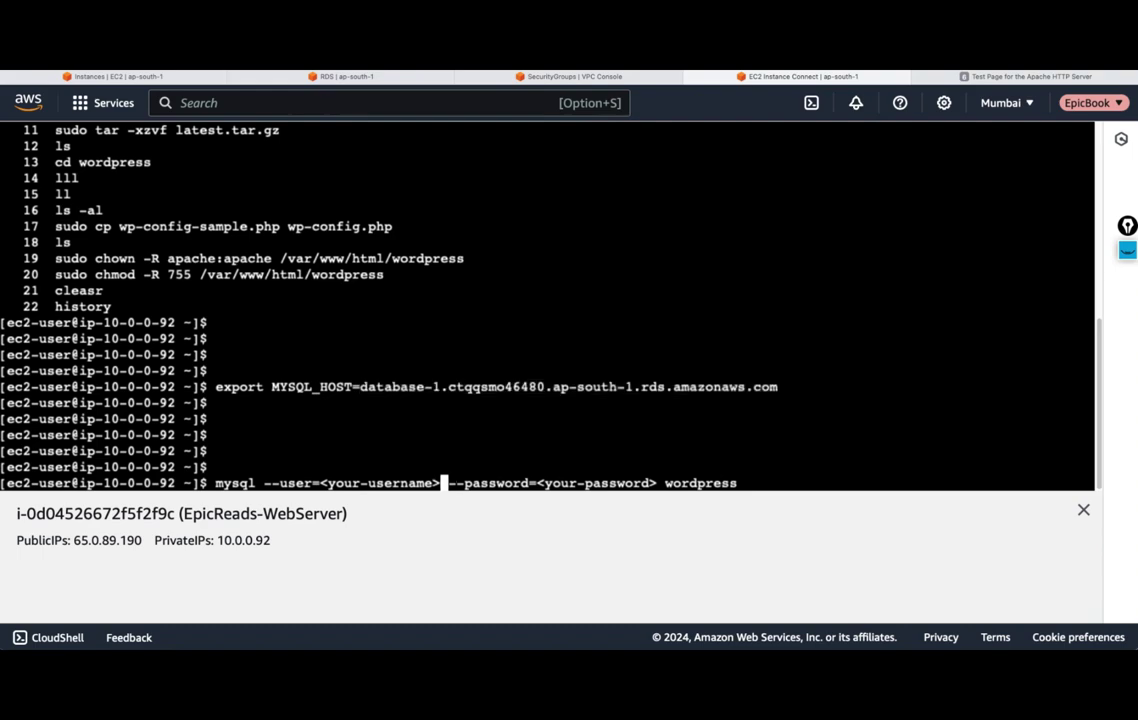
pyautogui.press('BackSpace')
pyautogui.press('BackSpace')
pyautogui.press('BackSpace')
pyautogui.press('BackSpace')
pyautogui.press('BackSpace')
pyautogui.press('BackSpace')
pyautogui.press('BackSpace')
pyautogui.press('BackSpace')
pyautogui.press('BackSpace')
pyautogui.press('BackSpace')
pyautogui.press('BackSpace')
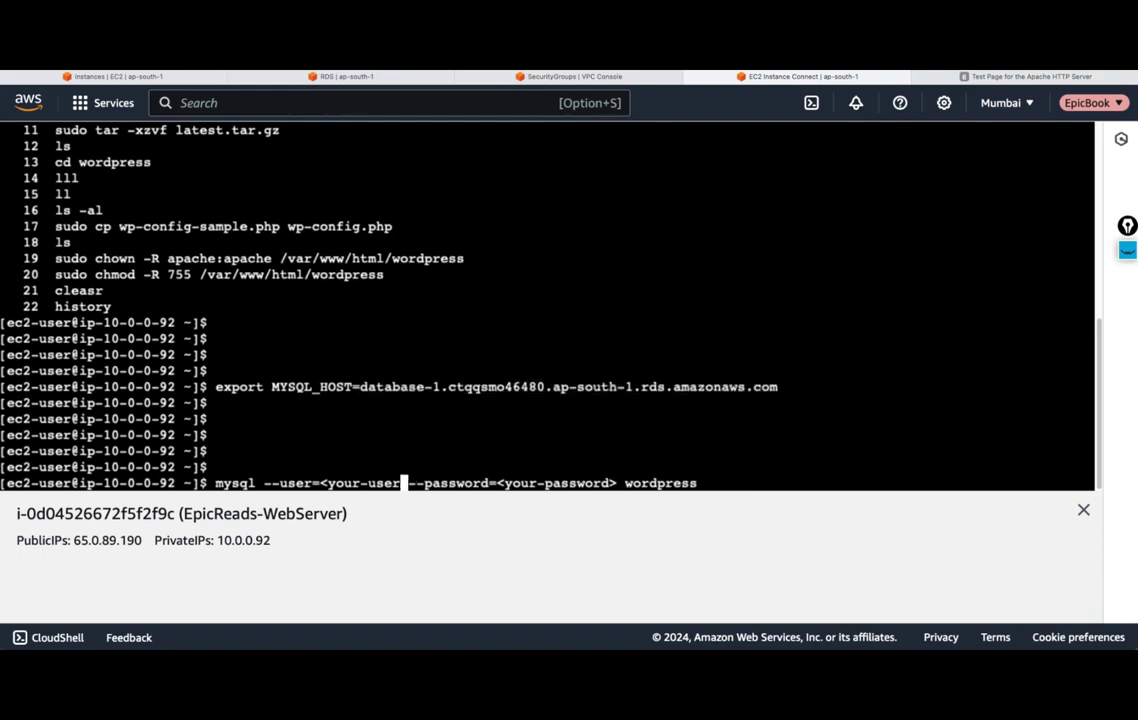
pyautogui.press('BackSpace')
pyautogui.press('BackSpace')
pyautogui.press('BackSpace')
pyautogui.press('BackSpace')
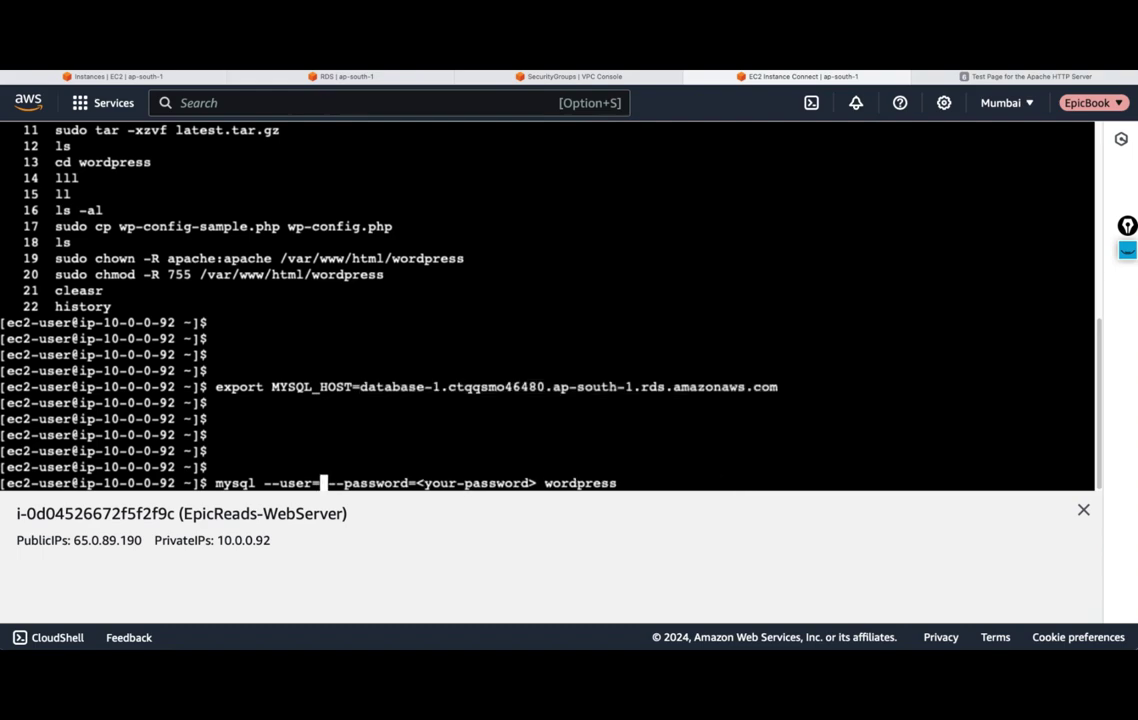
pyautogui.write('admin')
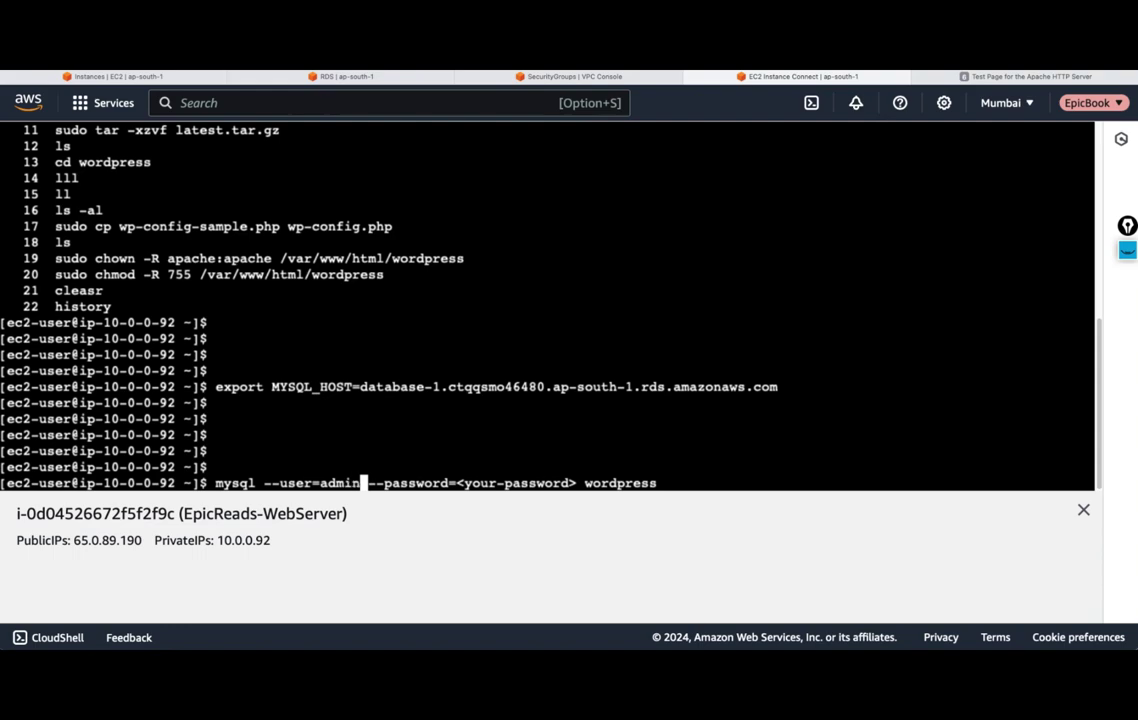
pyautogui.click(307, 79)
pyautogui.scroll(10, 638, 430)
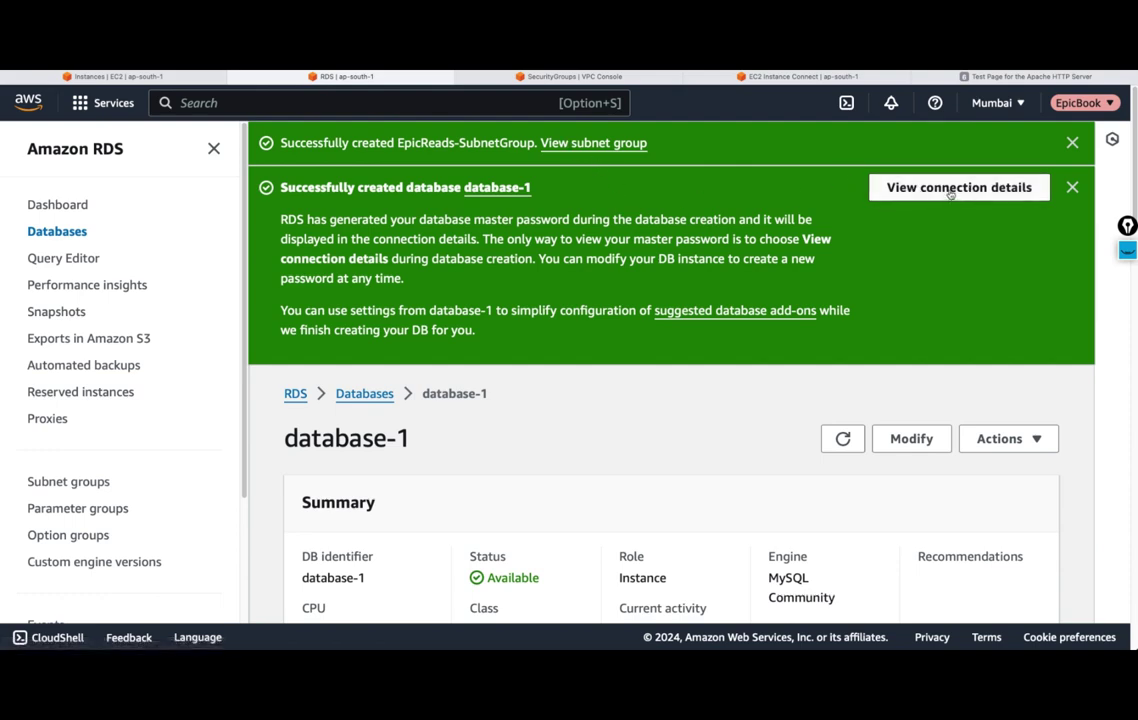
# Step: View database-1's connection details and erase the password placeholder in the mysql command
pyautogui.click(950, 193)
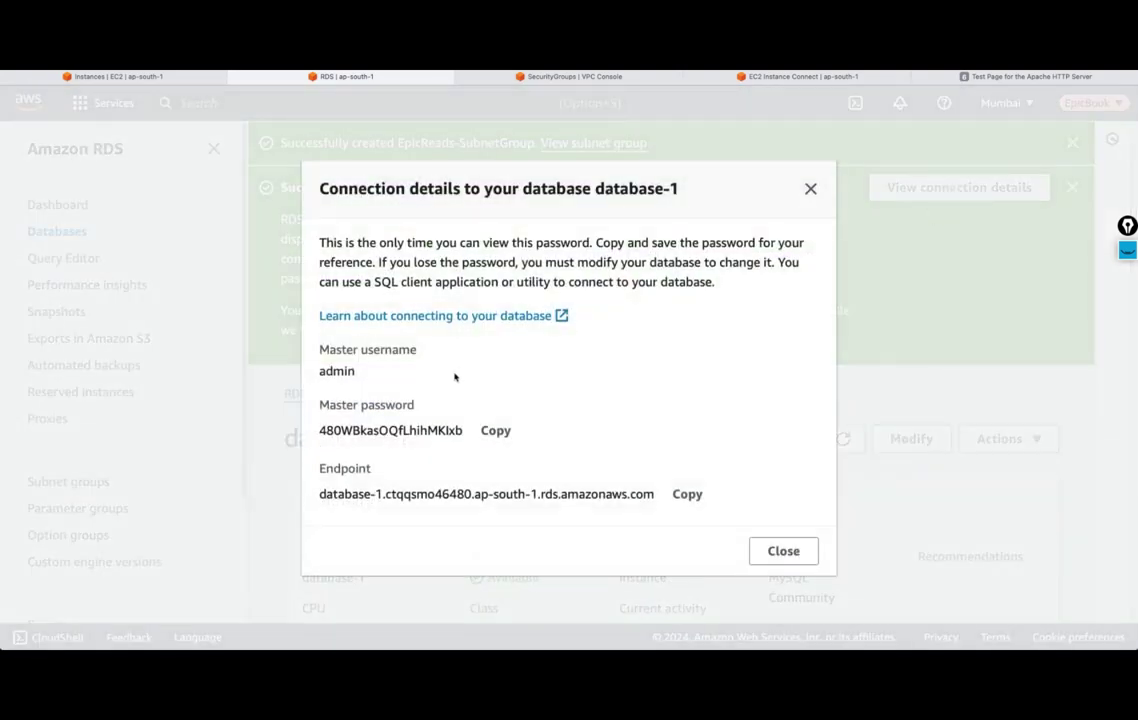
pyautogui.moveTo(321, 371); pyautogui.dragTo(518, 375)
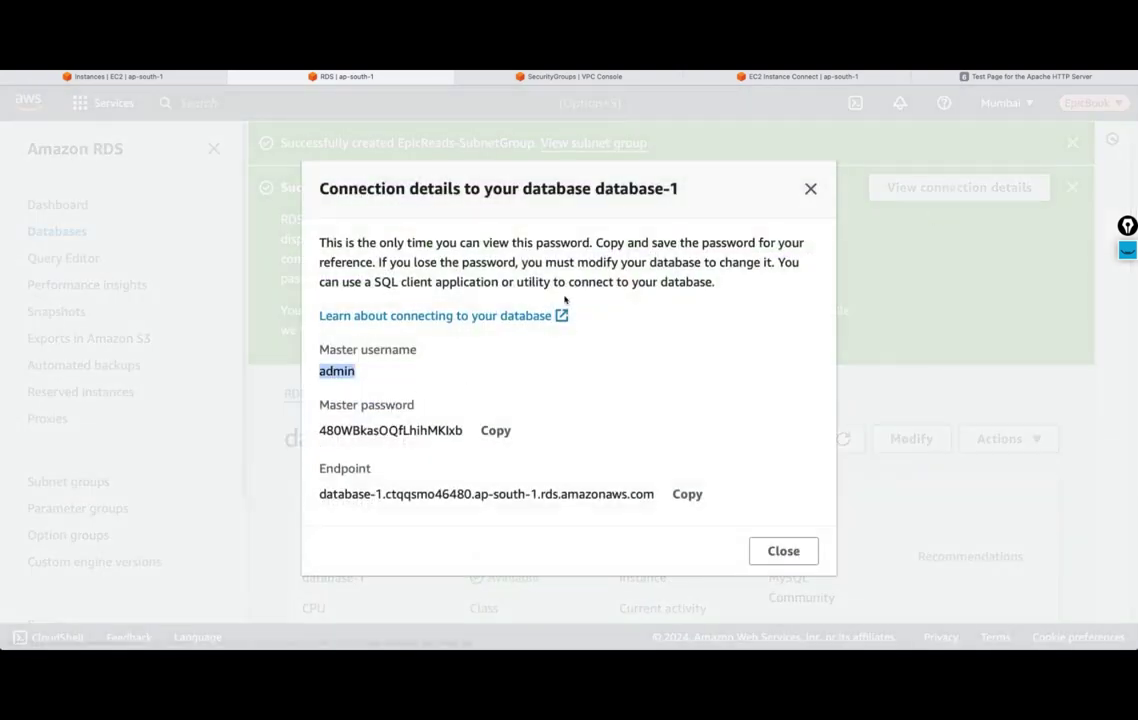
pyautogui.click(770, 77)
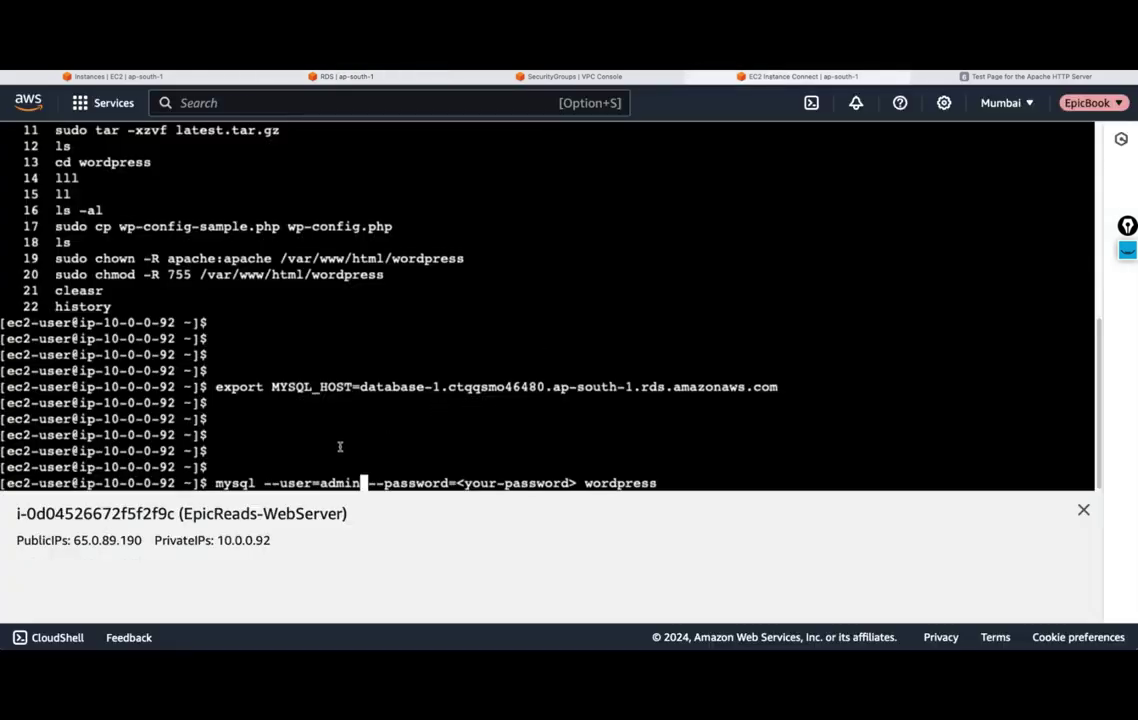
pyautogui.press('Right')
pyautogui.press('Right')
pyautogui.press('Right')
pyautogui.press('Right')
pyautogui.press('Right')
pyautogui.press('Right')
pyautogui.press('Right')
pyautogui.press('Right')
pyautogui.press('Right')
pyautogui.press('Right')
pyautogui.press('Right')
pyautogui.press('Right')
pyautogui.press('Right')
pyautogui.press('Right')
pyautogui.press('Right')
pyautogui.press('Right')
pyautogui.press('Right')
pyautogui.press('Right')
pyautogui.press('Right')
pyautogui.press('Right')
pyautogui.press('Right')
pyautogui.press('Right')
pyautogui.press('Right')
pyautogui.press('Right')
pyautogui.press('Right')
pyautogui.press('Right')
pyautogui.press('Right')
pyautogui.press('Right')
pyautogui.press('Left')
pyautogui.press('BackSpace')
pyautogui.press('BackSpace')
pyautogui.press('BackSpace')
pyautogui.press('BackSpace')
pyautogui.press('BackSpace')
pyautogui.press('BackSpace')
pyautogui.press('BackSpace')
pyautogui.press('BackSpace')
pyautogui.press('BackSpace')
pyautogui.press('BackSpace')
pyautogui.press('BackSpace')
pyautogui.press('BackSpace')
pyautogui.press('BackSpace')
pyautogui.press('BackSpace')
pyautogui.press('BackSpace')
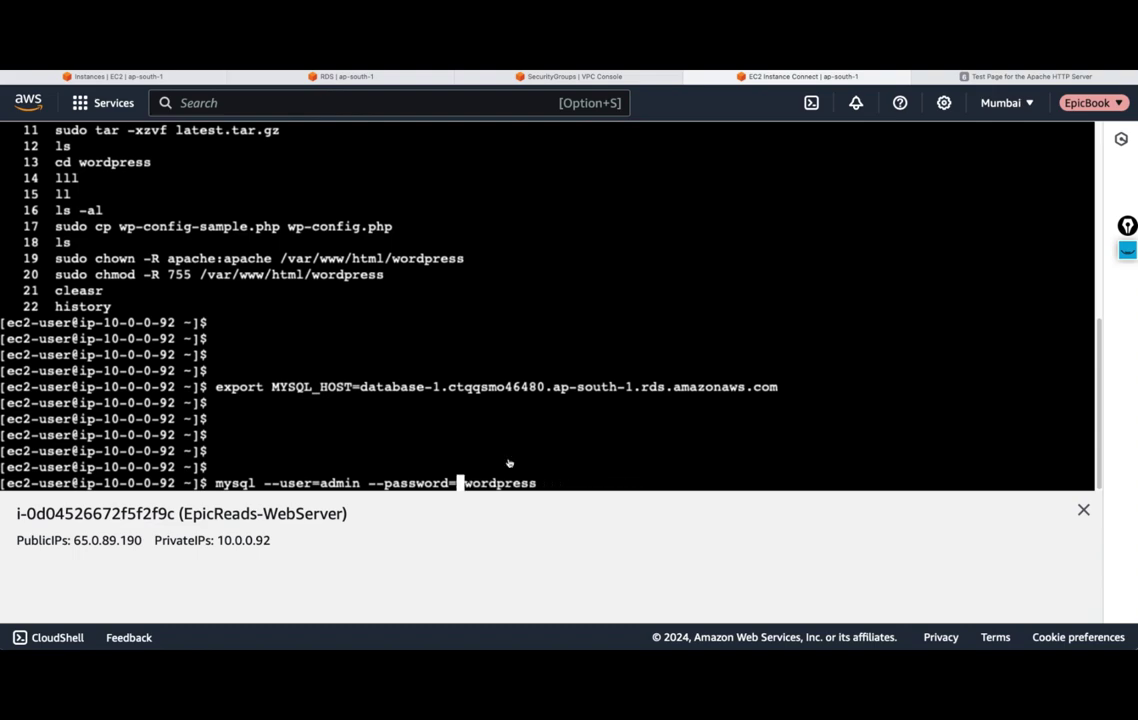
# Step: Copy the master password into the mysql command and run it to connect to the database
pyautogui.press('super+Tab')
pyautogui.click(376, 77)
pyautogui.click(497, 431)
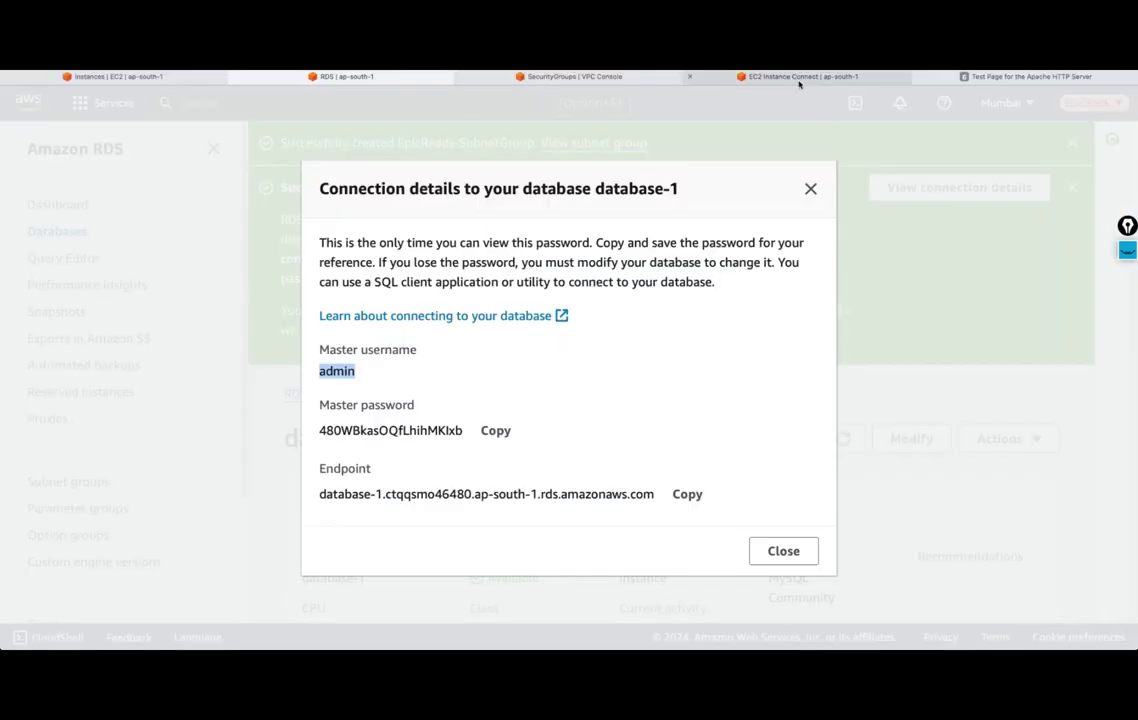
pyautogui.click(800, 78)
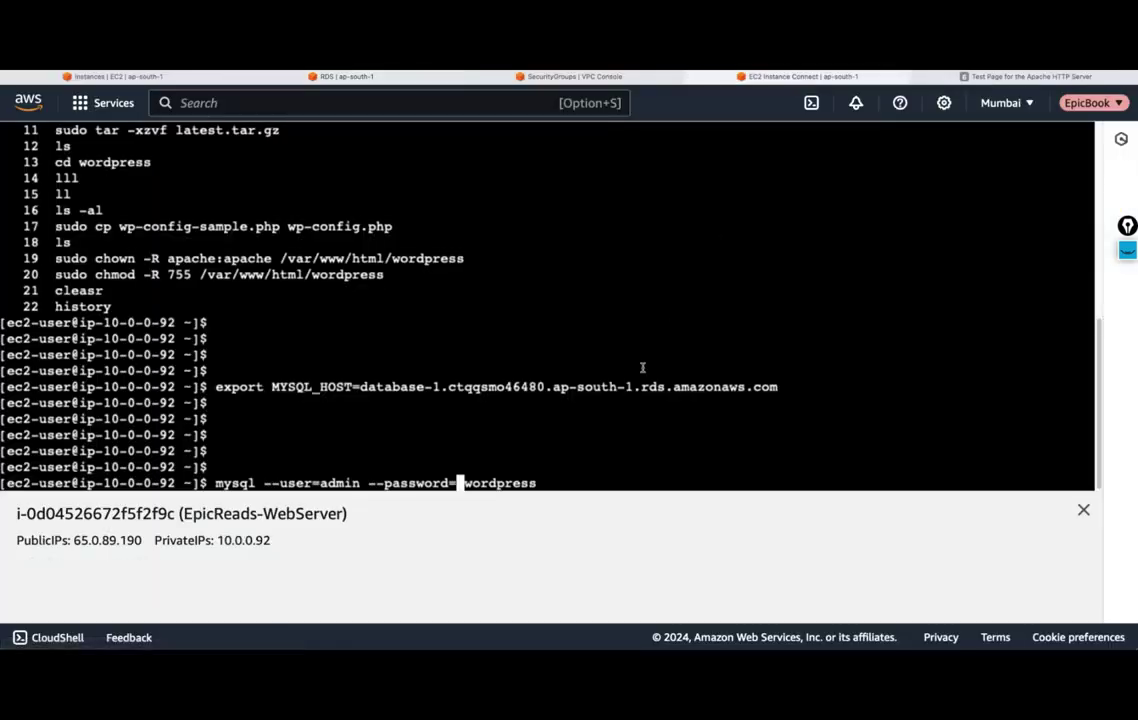
pyautogui.press('super+v')
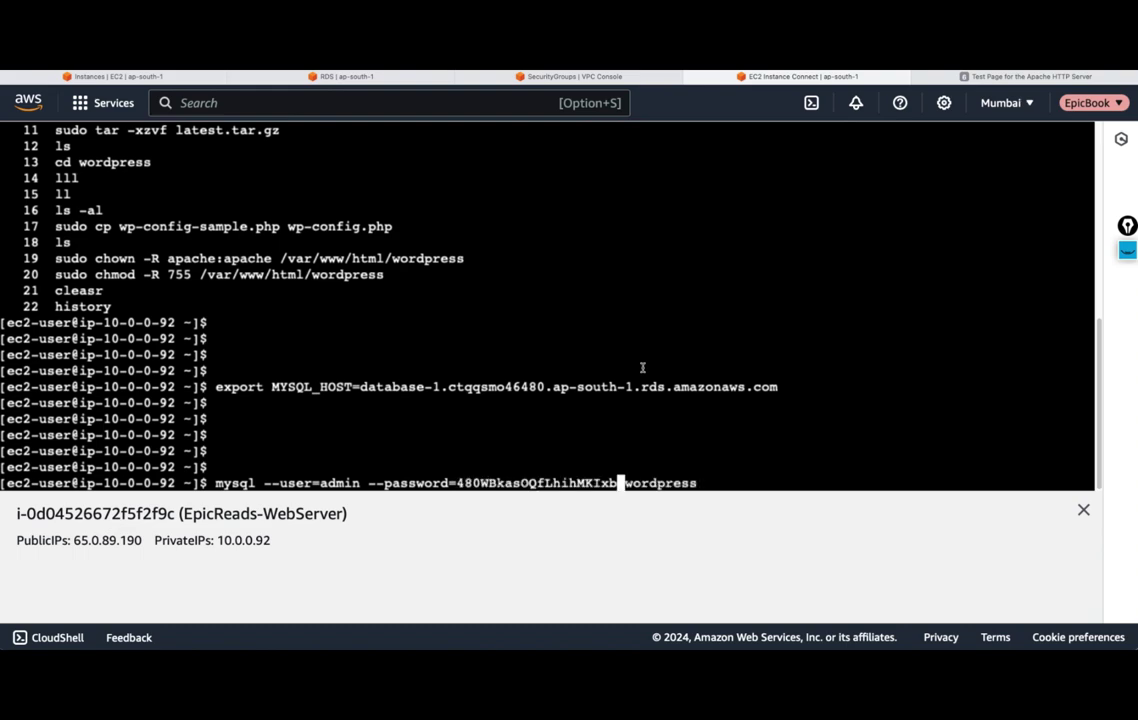
pyautogui.press('Return')
pyautogui.press('Return')
pyautogui.press('Return')
pyautogui.press('Return')
pyautogui.press('Return')
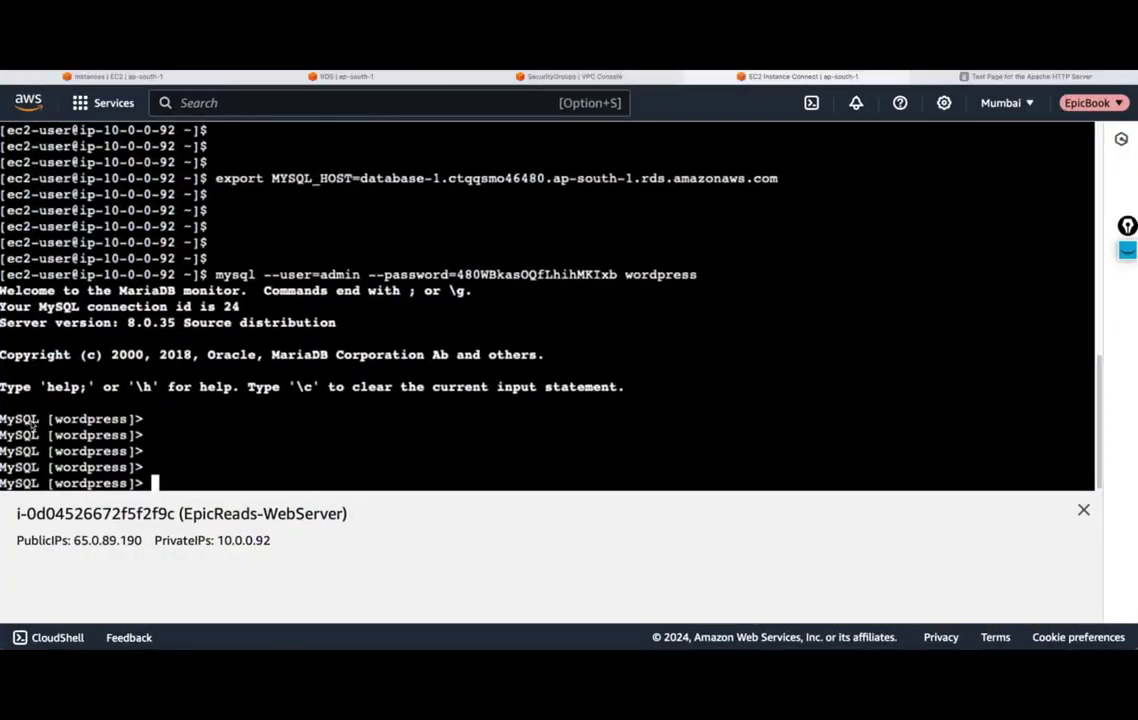
# Step: Highlight the MySQL connection prompts and pick the highlighter to annotate slide 12
pyautogui.moveTo(4, 419); pyautogui.dragTo(418, 444)
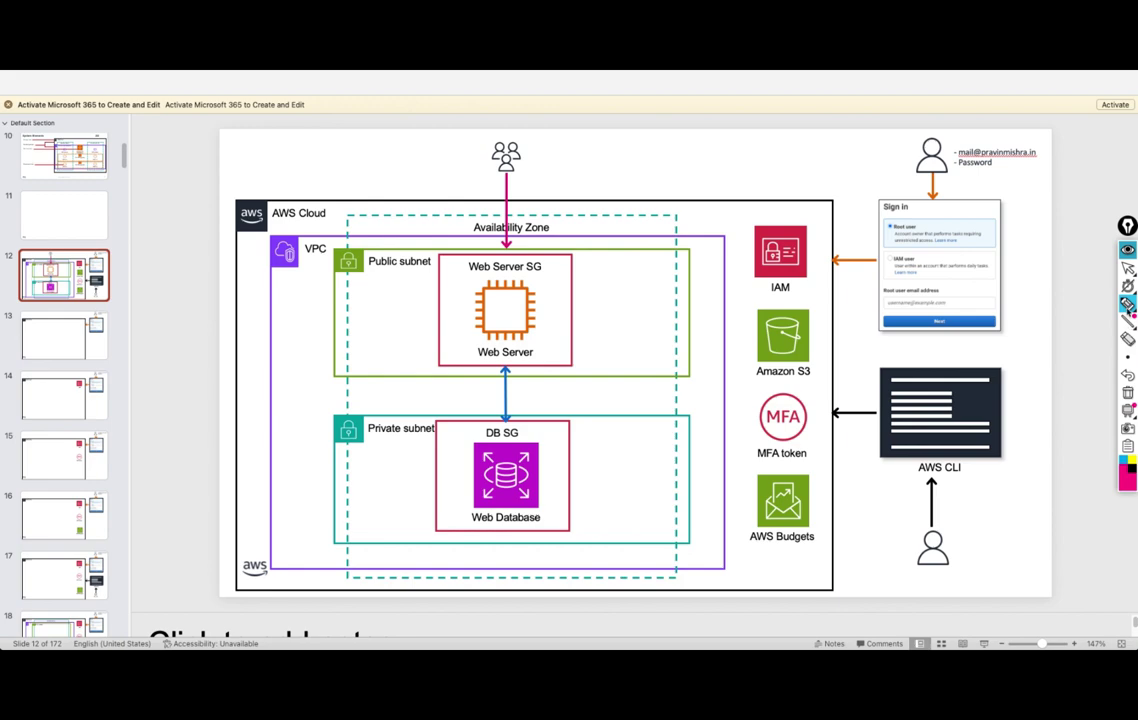
pyautogui.click(1127, 303)
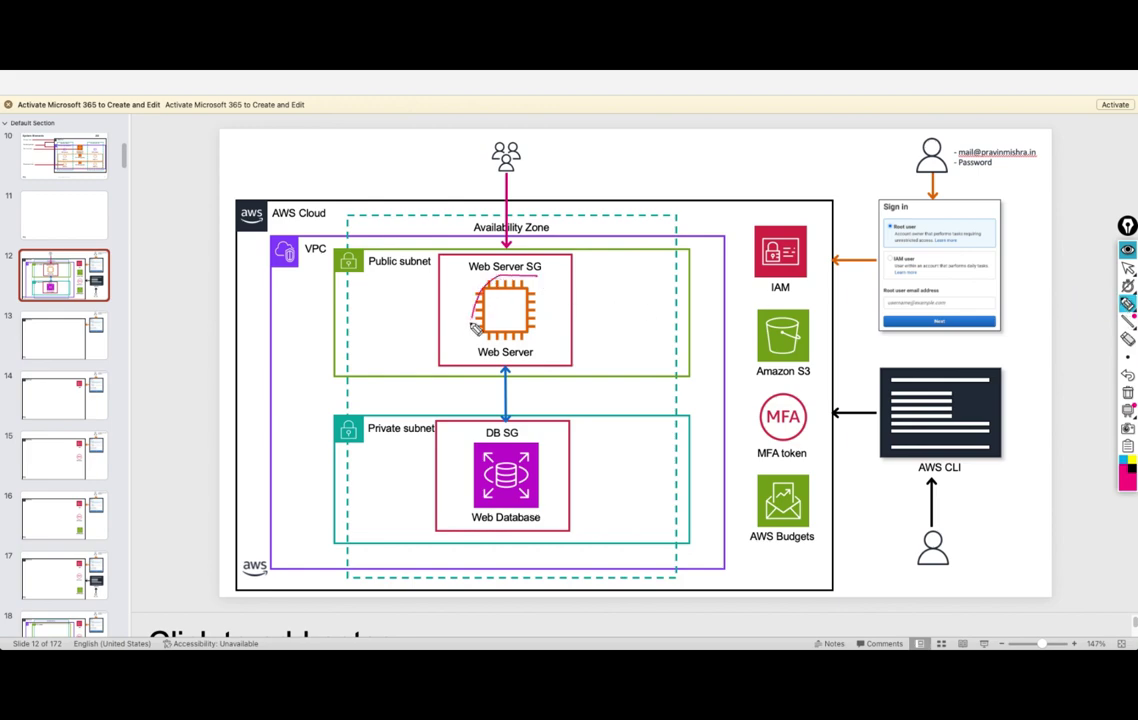